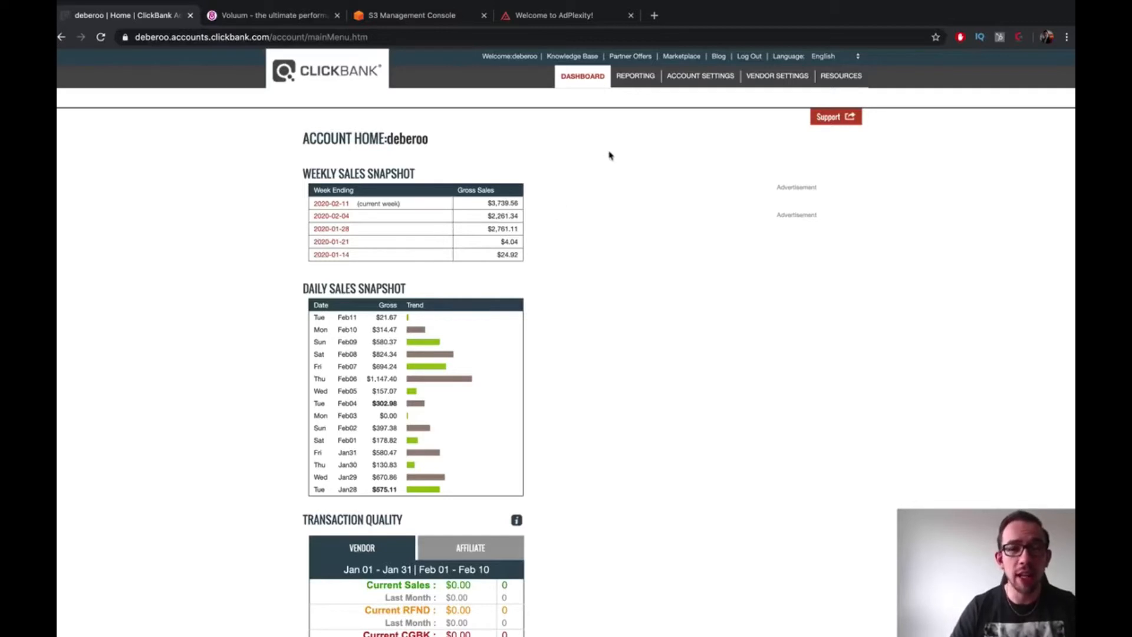
Open ClickBank's Marketplace in a separate tab and scroll through its product category list
right_click(686, 59)
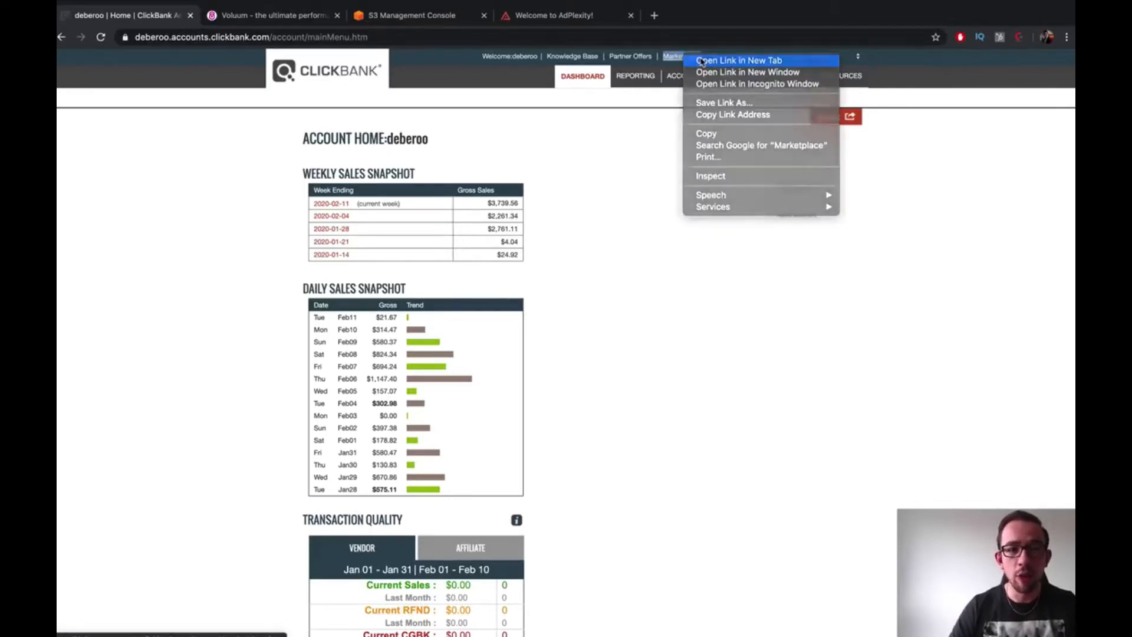
left_click(738, 61)
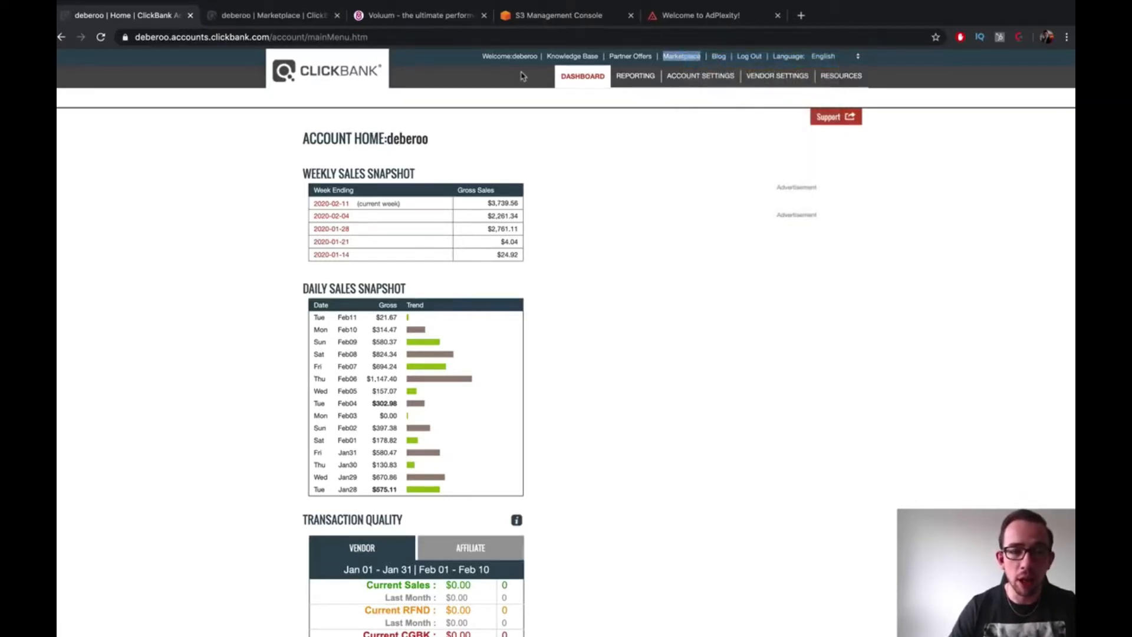
left_click(249, 18)
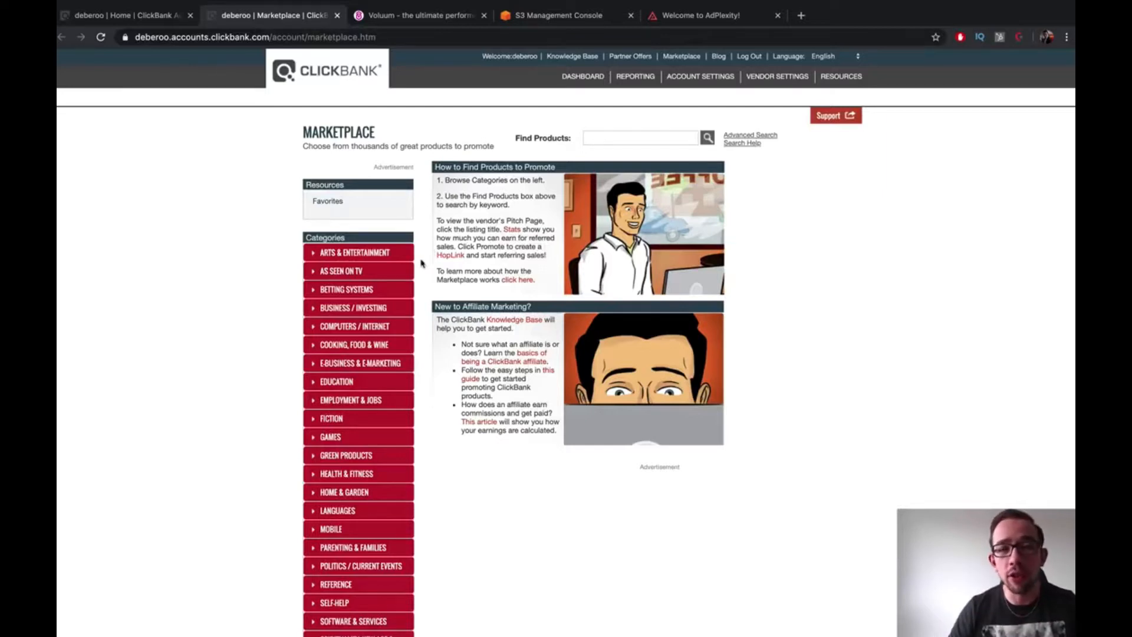
scroll(164, 333, "down", 2)
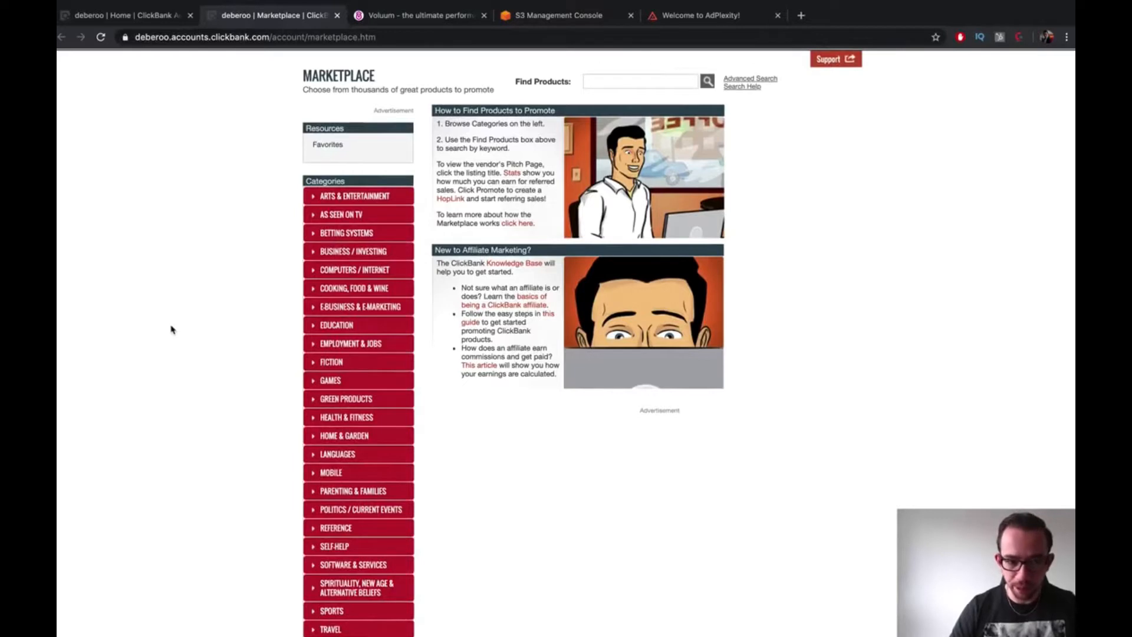
scroll(172, 329, "down", 1)
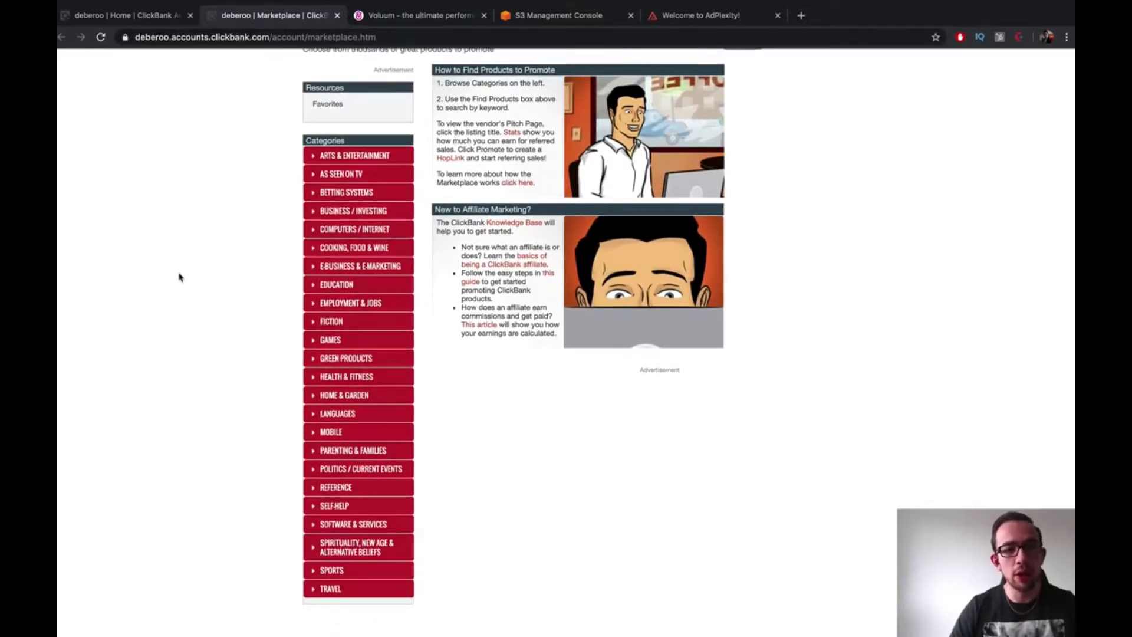
scroll(299, 153, "up", 3)
Search the Marketplace for 'solar' and sort the results by Gravity
left_click(640, 137)
type("s")
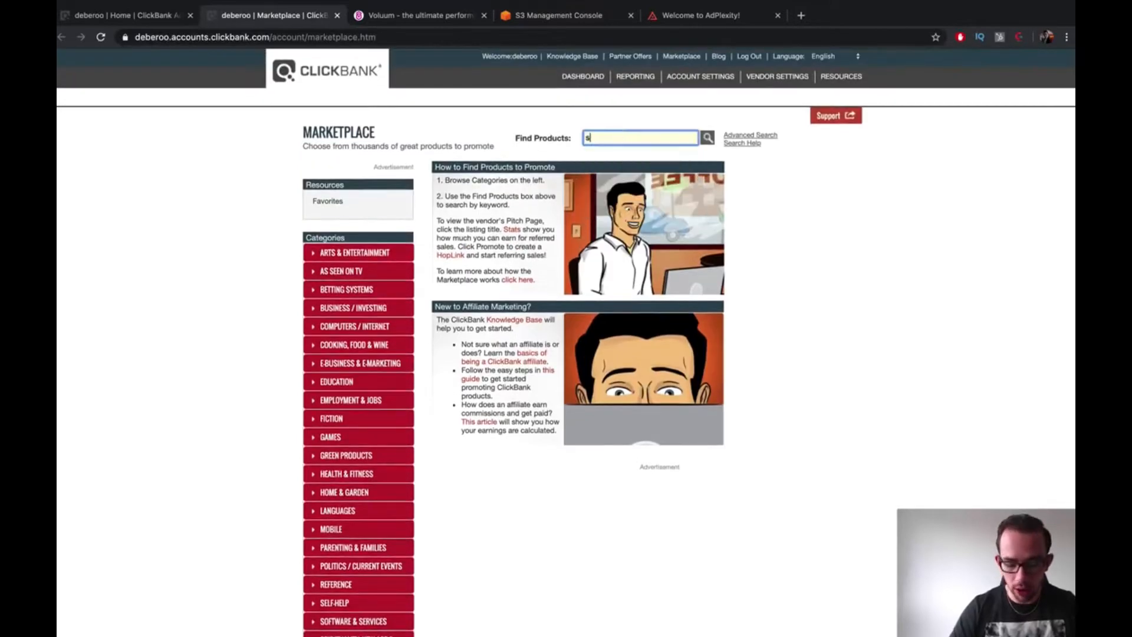
type("olar")
key("Return")
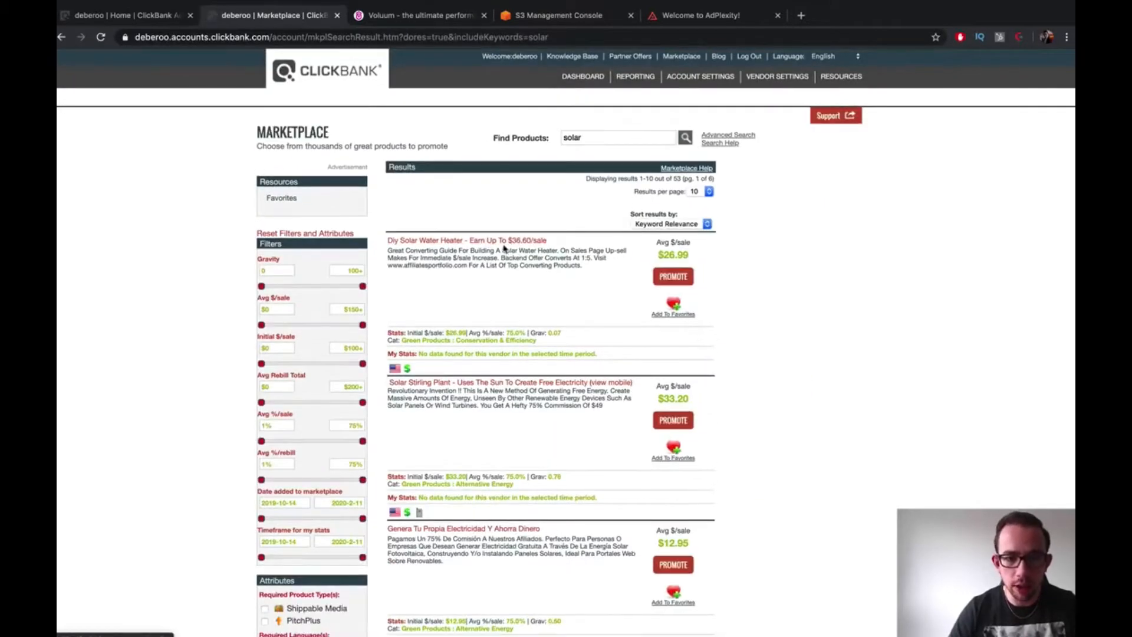
left_click(666, 224)
left_click(667, 291)
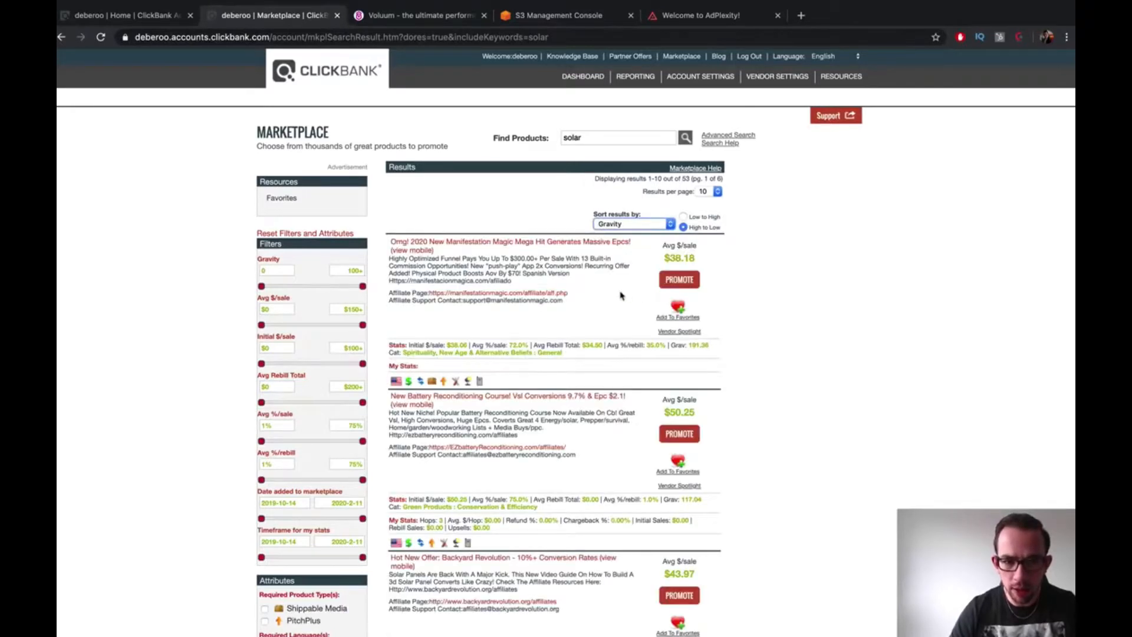
Scroll through the 53 solar results and highlight the 117.04 Gravity score
scroll(613, 292, "down", 3)
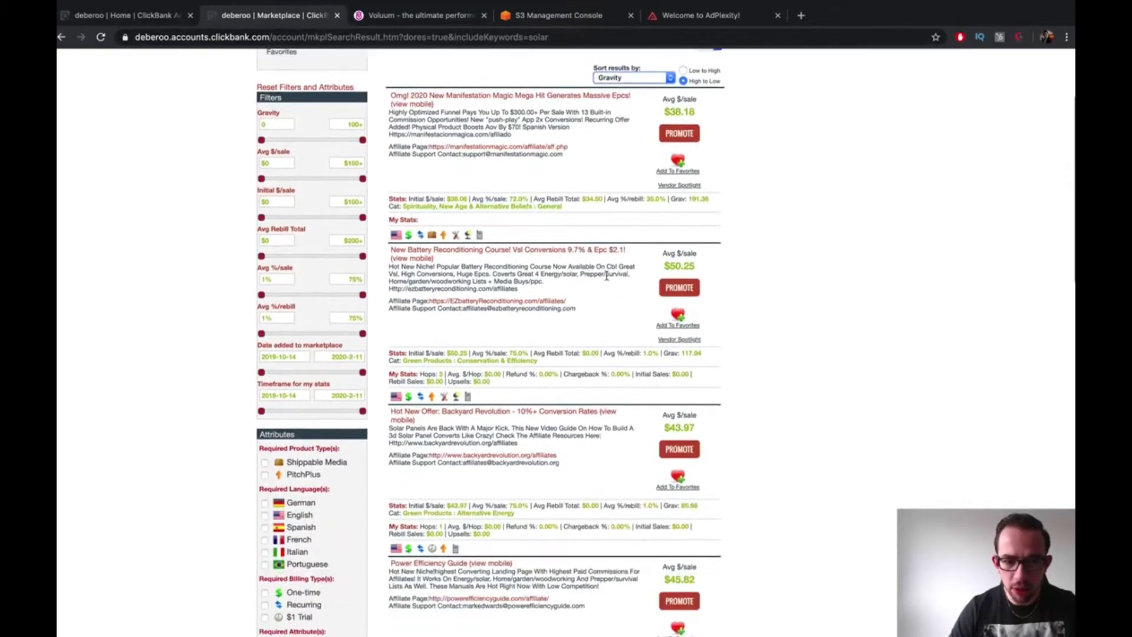
scroll(606, 276, "down", 4)
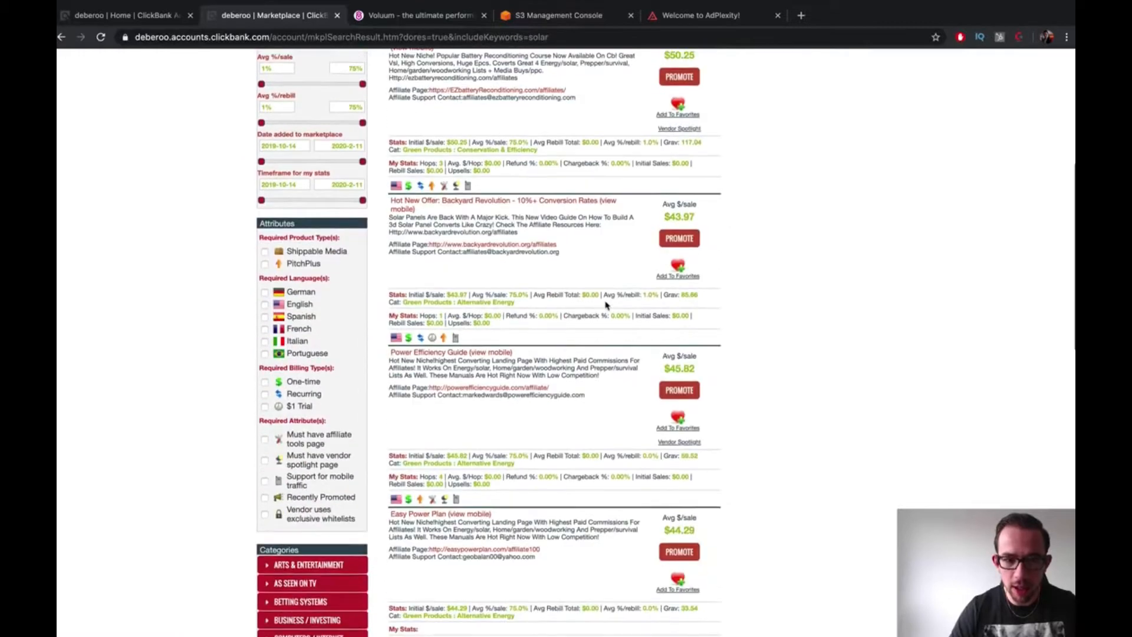
scroll(606, 305, "down", 2)
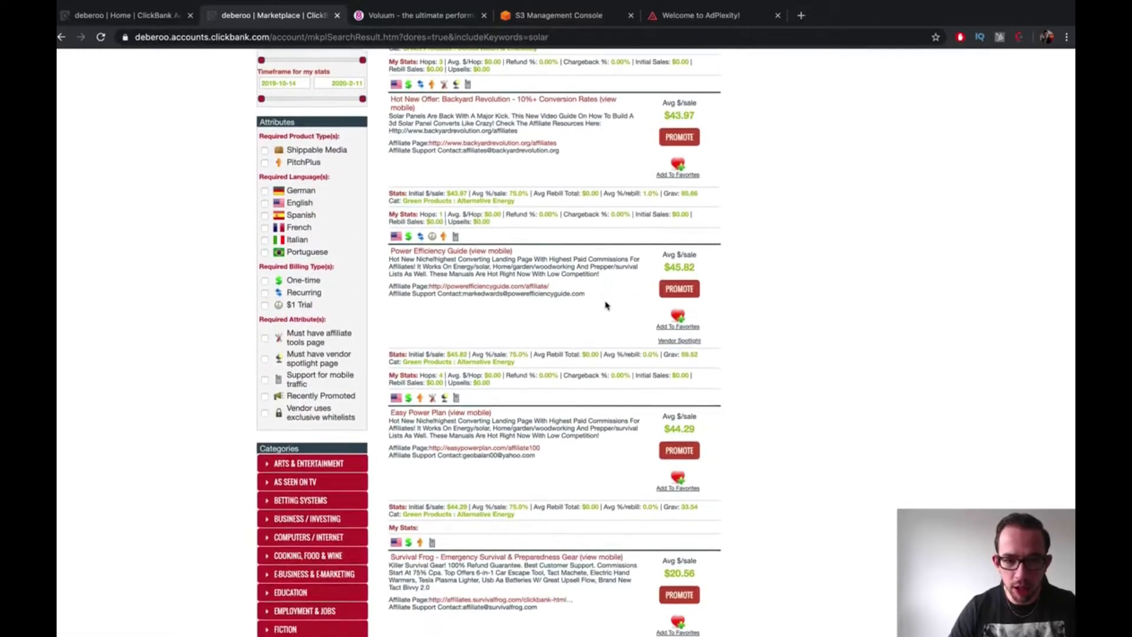
scroll(606, 305, "down", 4)
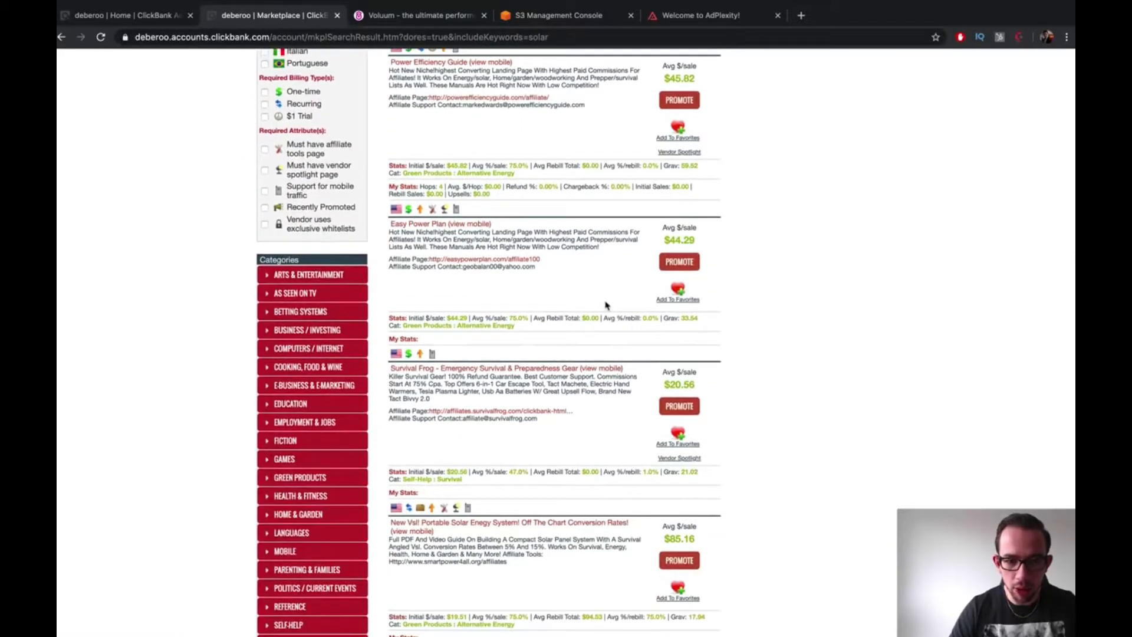
scroll(606, 305, "down", 3)
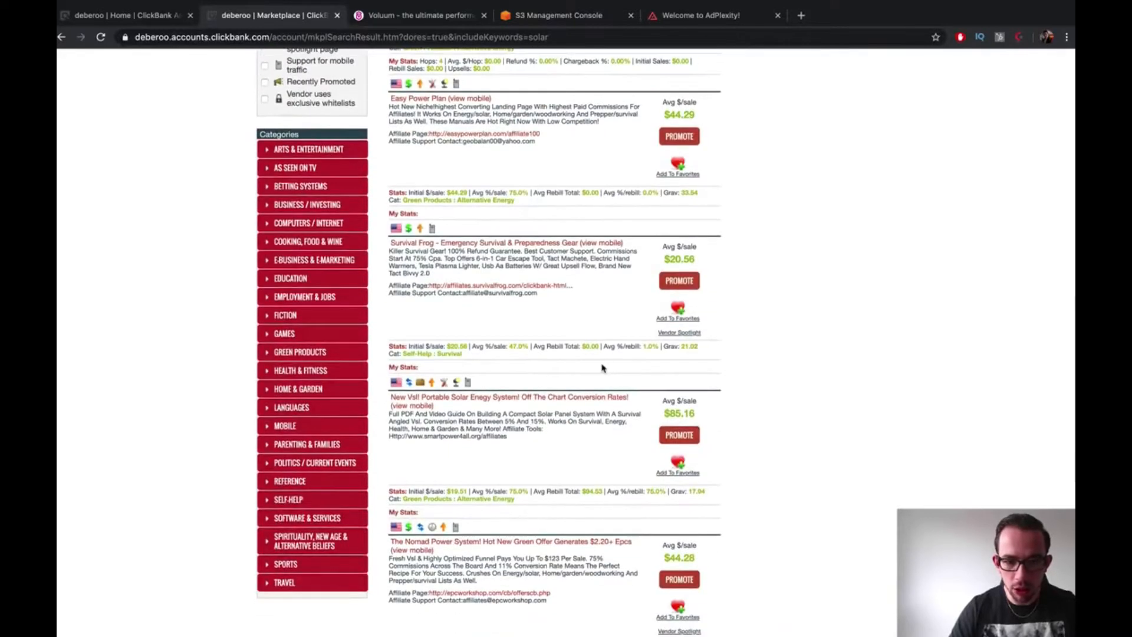
scroll(570, 423, "up", 14)
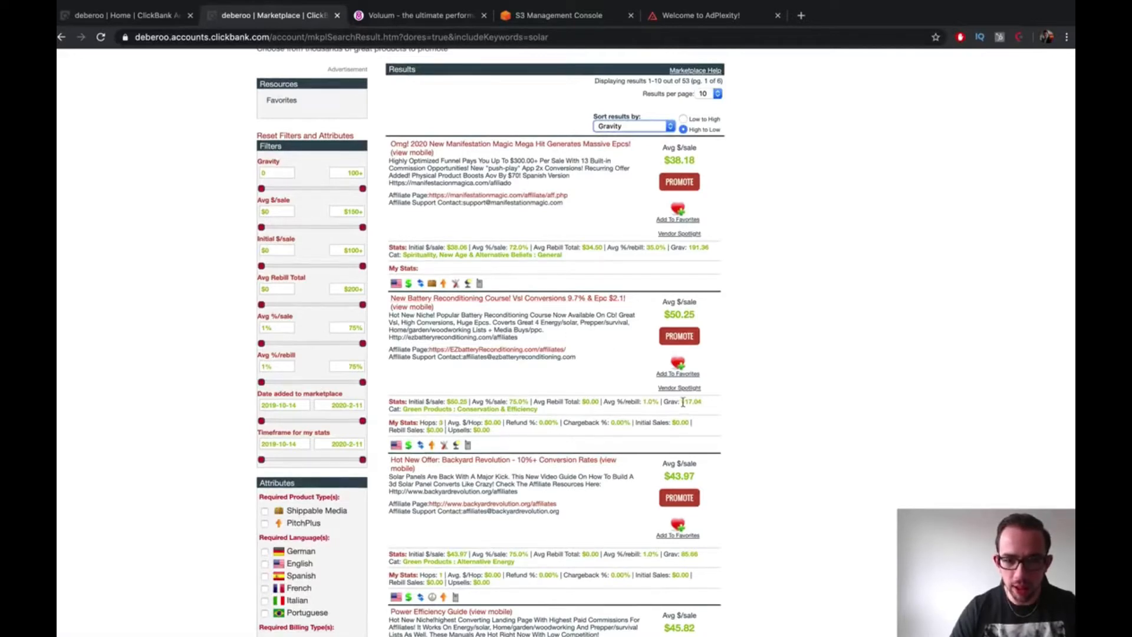
mouse_move(682, 402)
left_mouse_down()
mouse_move(707, 405)
mouse_move(670, 403)
left_mouse_up()
left_click(661, 404)
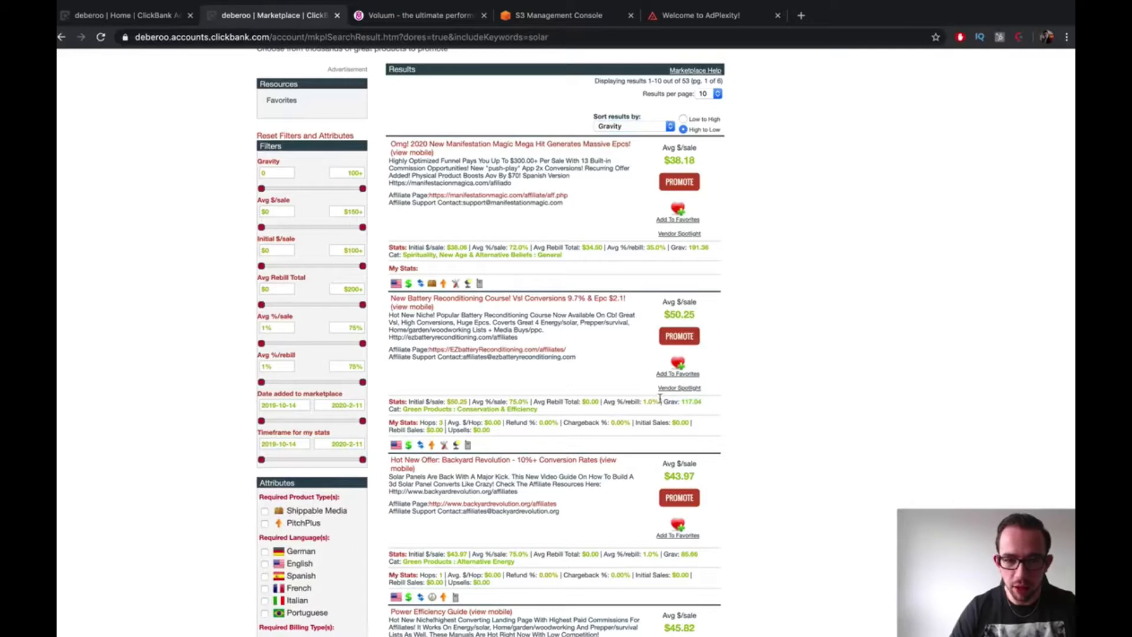
Open the Battery Reconditioning sales page and its Affiliate Page each in a new tab
right_click(587, 298)
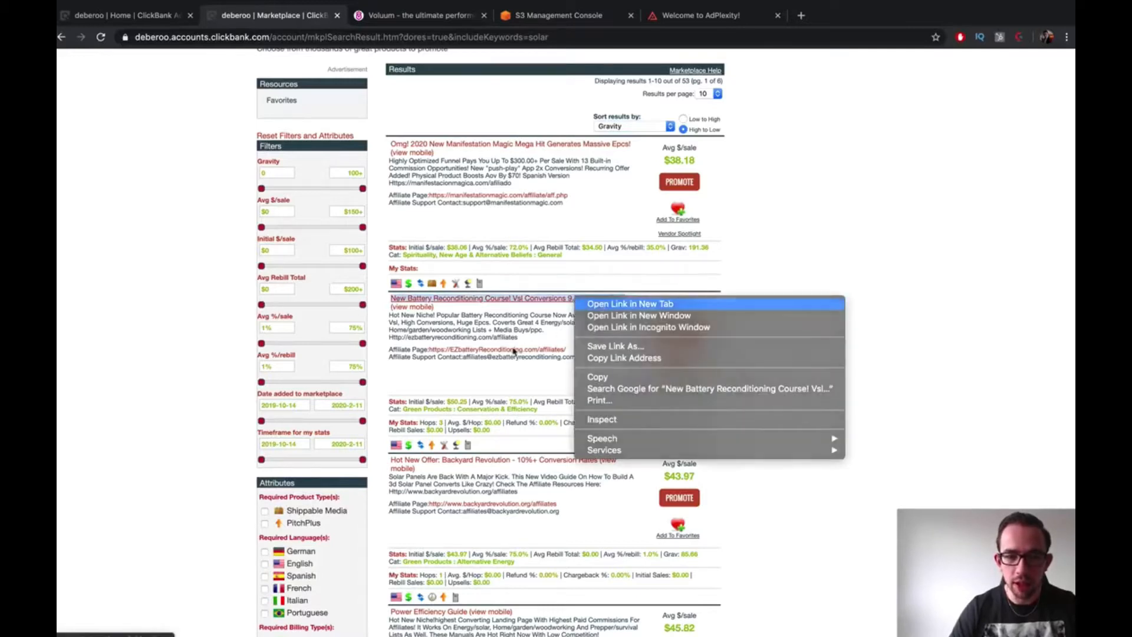
left_click(599, 305)
right_click(516, 350)
left_click(535, 356)
Pause the sales page video, then move on to the battery affiliate page
left_click(404, 17)
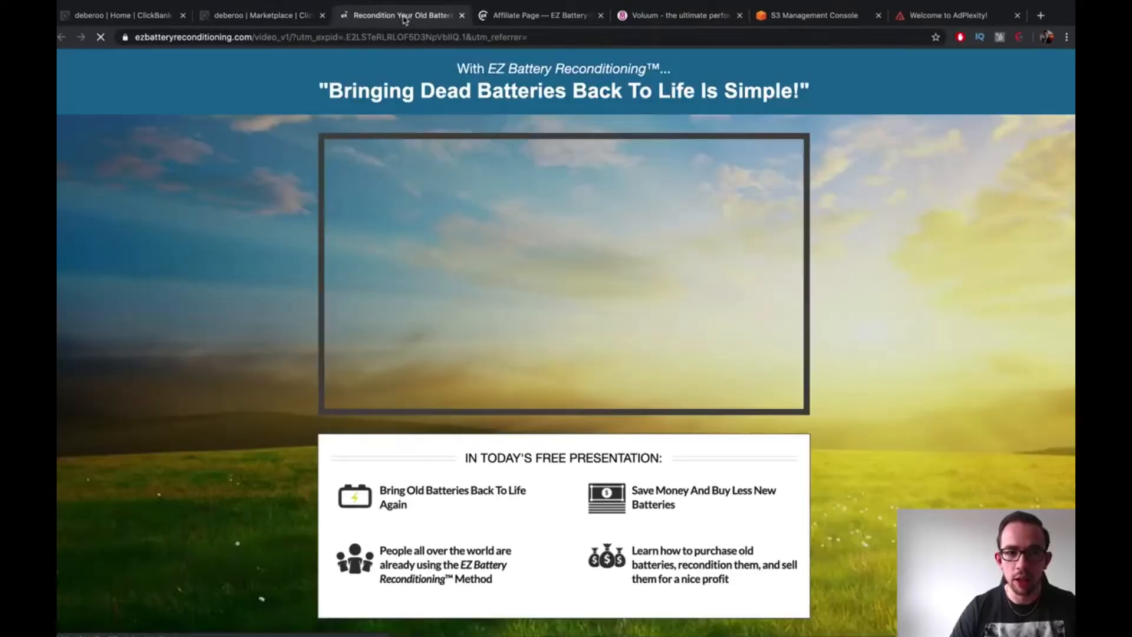
left_click(581, 277)
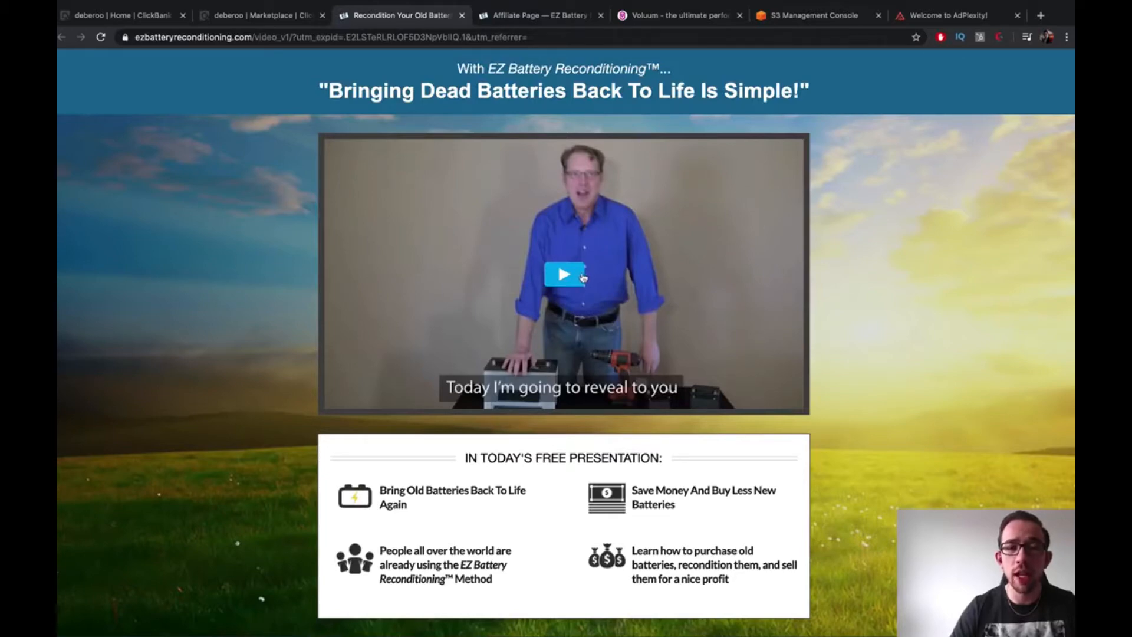
scroll(582, 277, "down", 6)
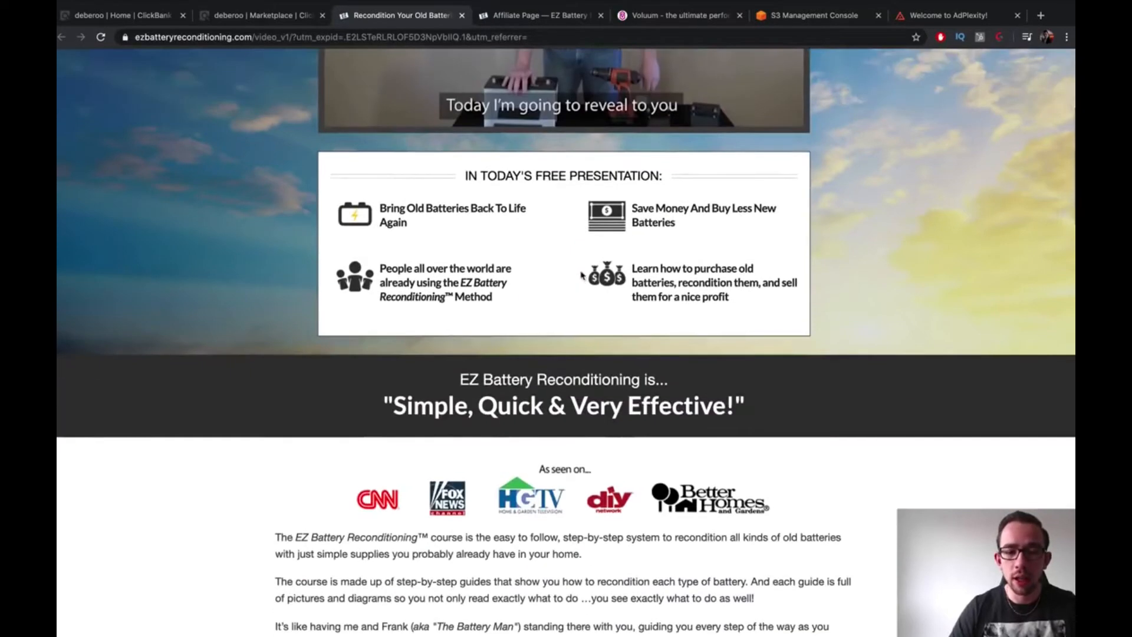
scroll(582, 276, "up", 6)
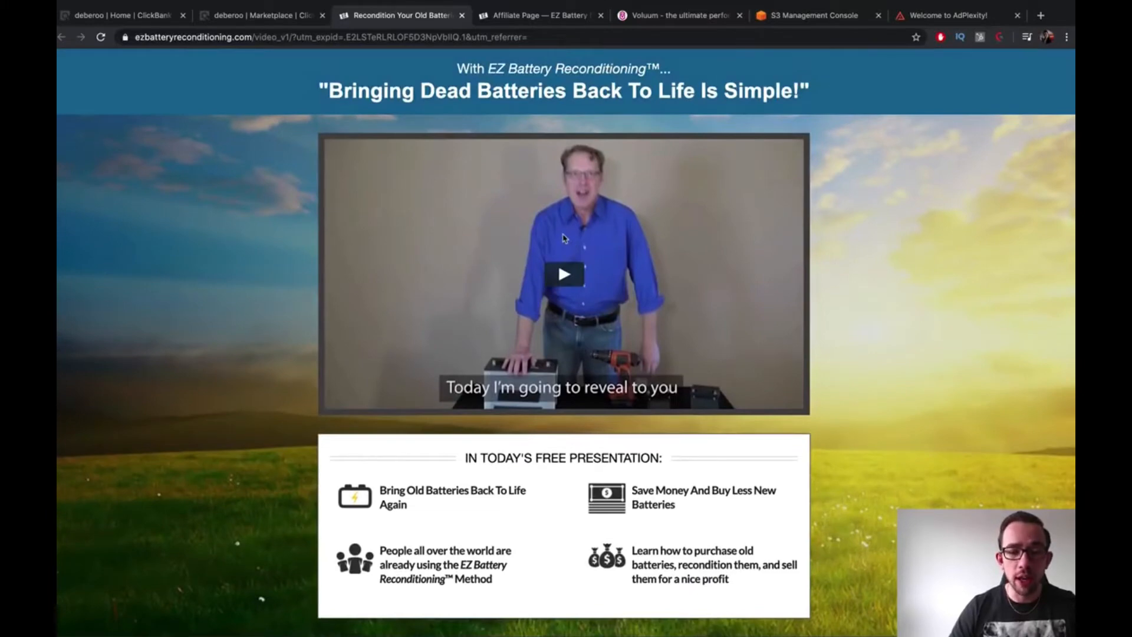
key("ctrl+Tab")
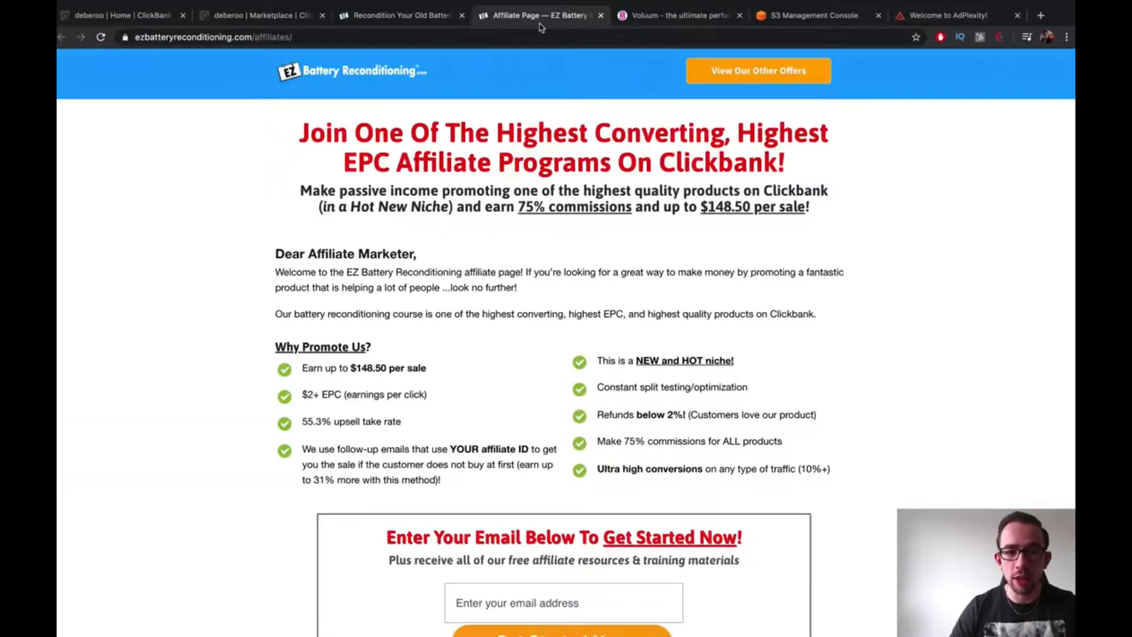
Fill the affiliate sign-up box with the saved email address and submit with Get Started Now
scroll(632, 289, "down", 1)
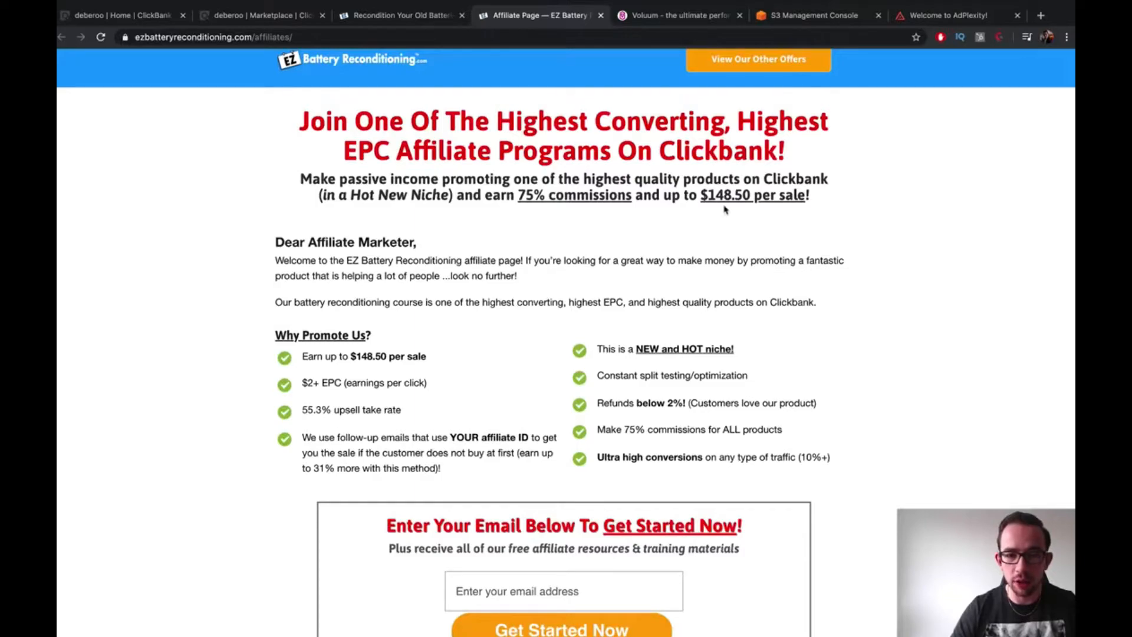
scroll(725, 209, "down", 1)
scroll(724, 207, "down", 9)
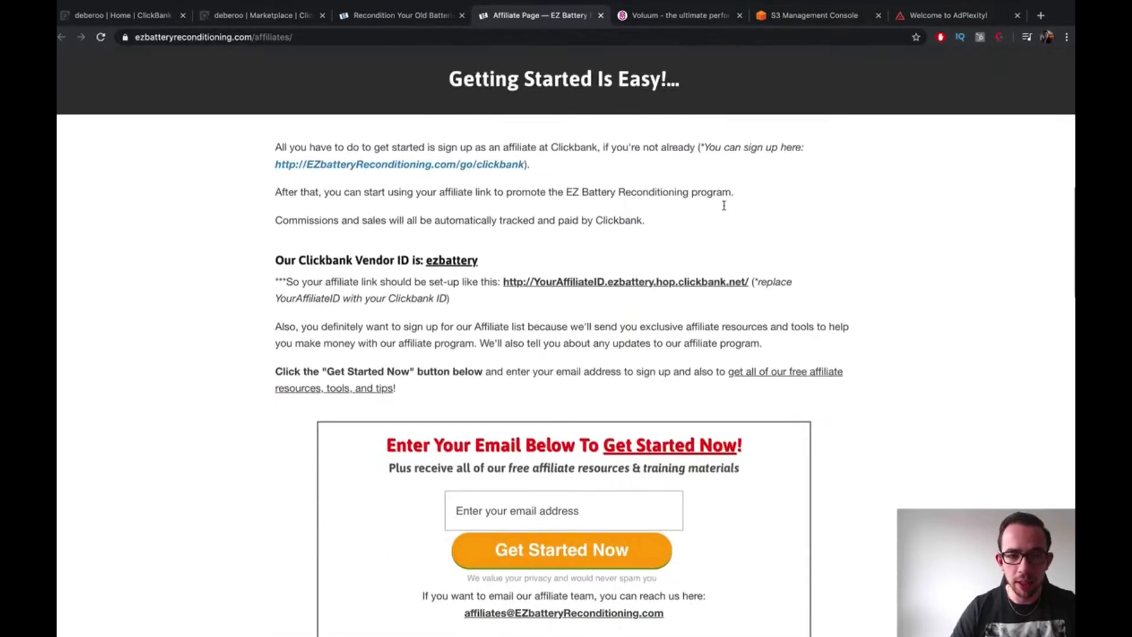
scroll(724, 205, "down", 15)
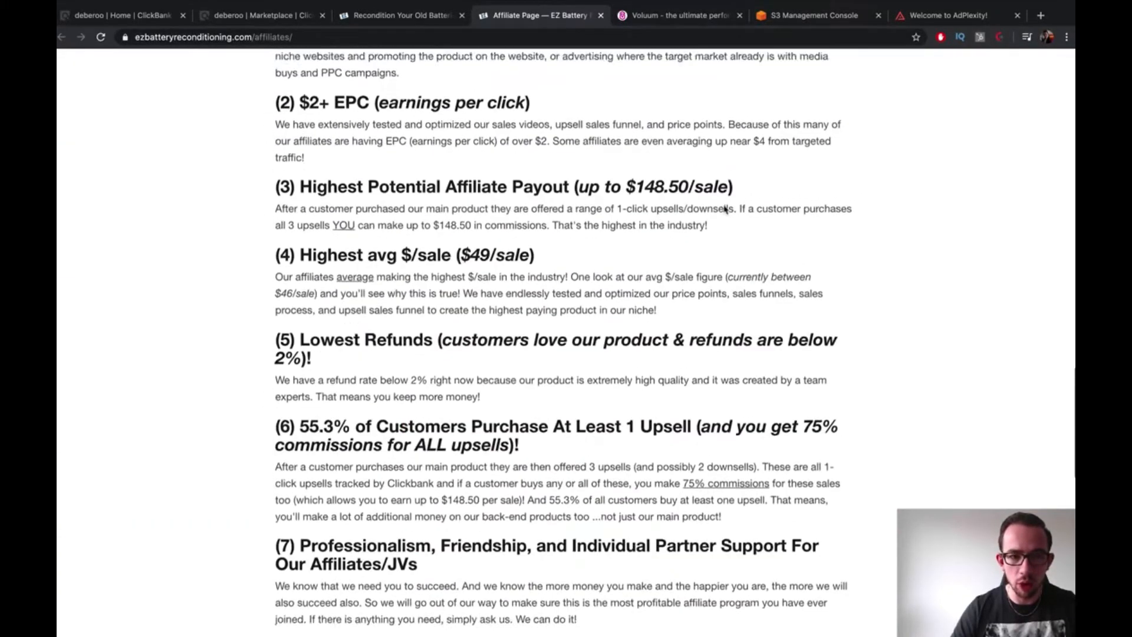
scroll(726, 210, "up", 15)
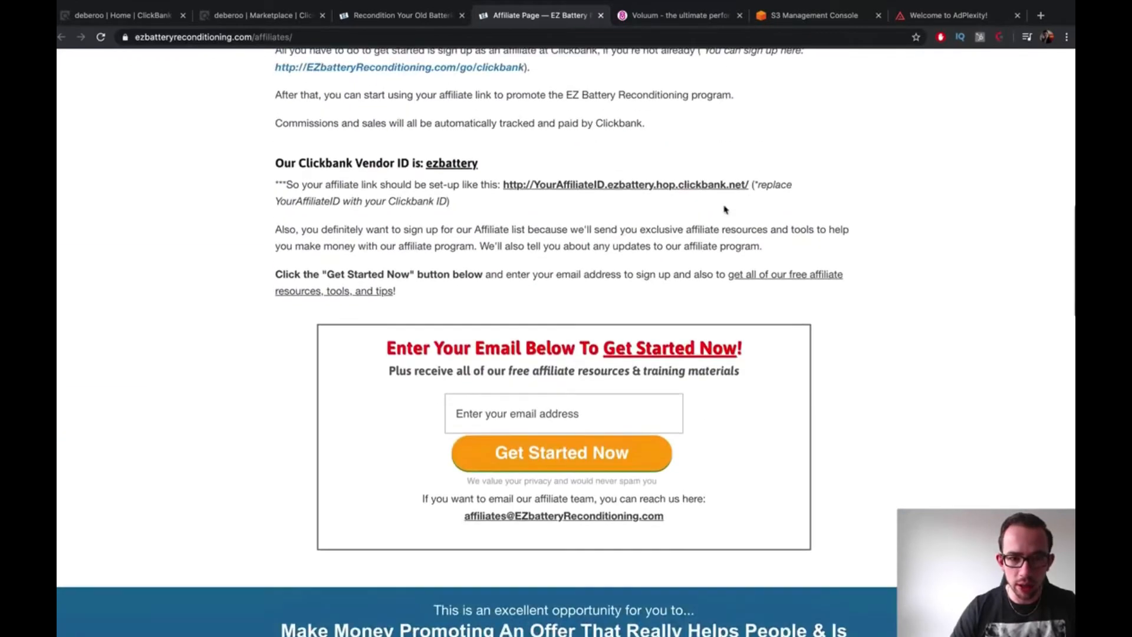
left_click(558, 413)
type("123")
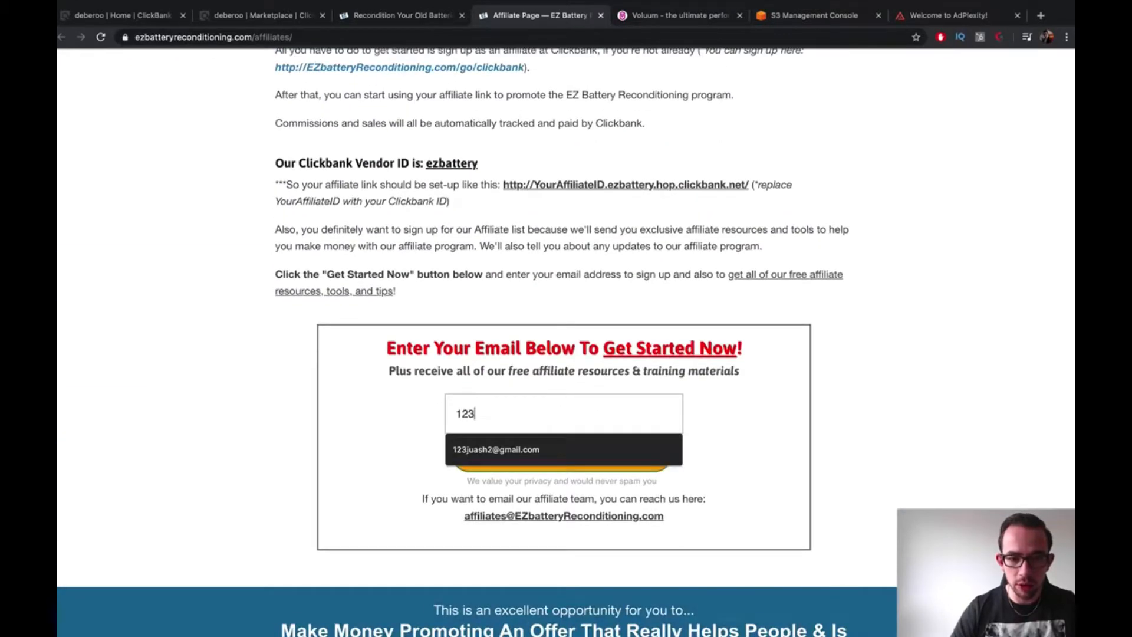
left_click(548, 455)
left_click(549, 456)
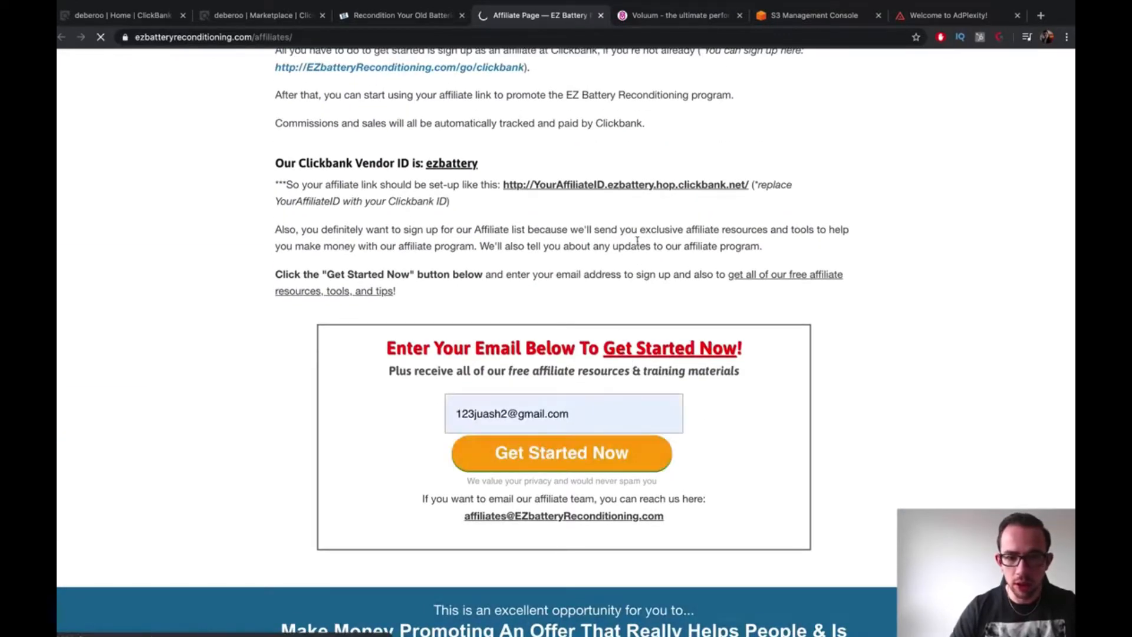
Scroll the Affiliate Resources page and browse the Affiliate Hoplinks page
scroll(651, 251, "down", 9)
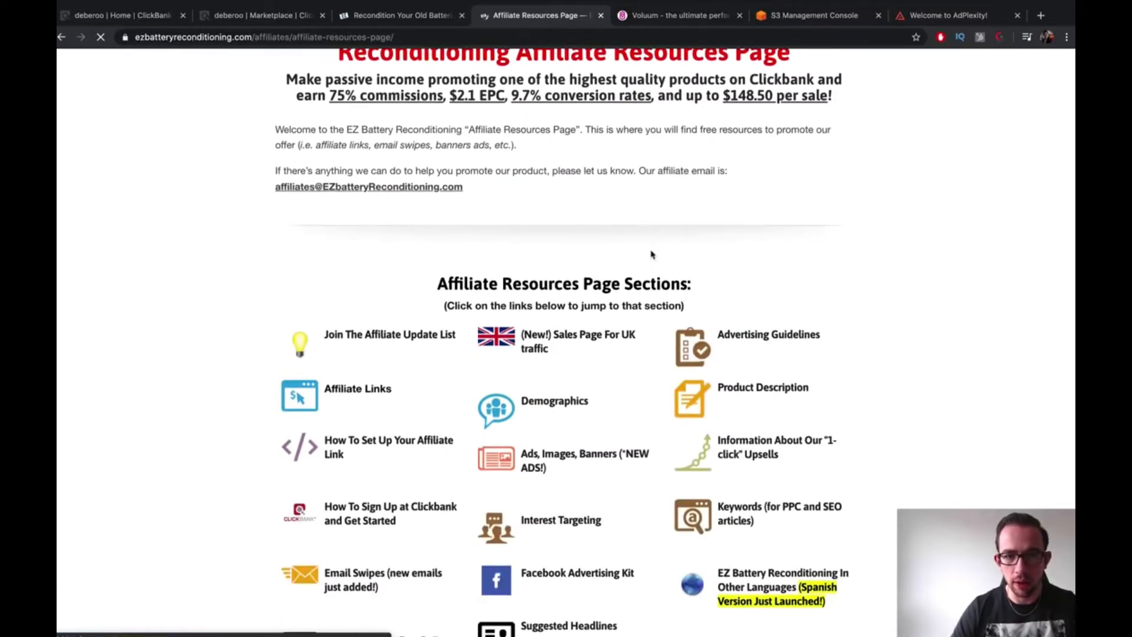
scroll(652, 256, "down", 20)
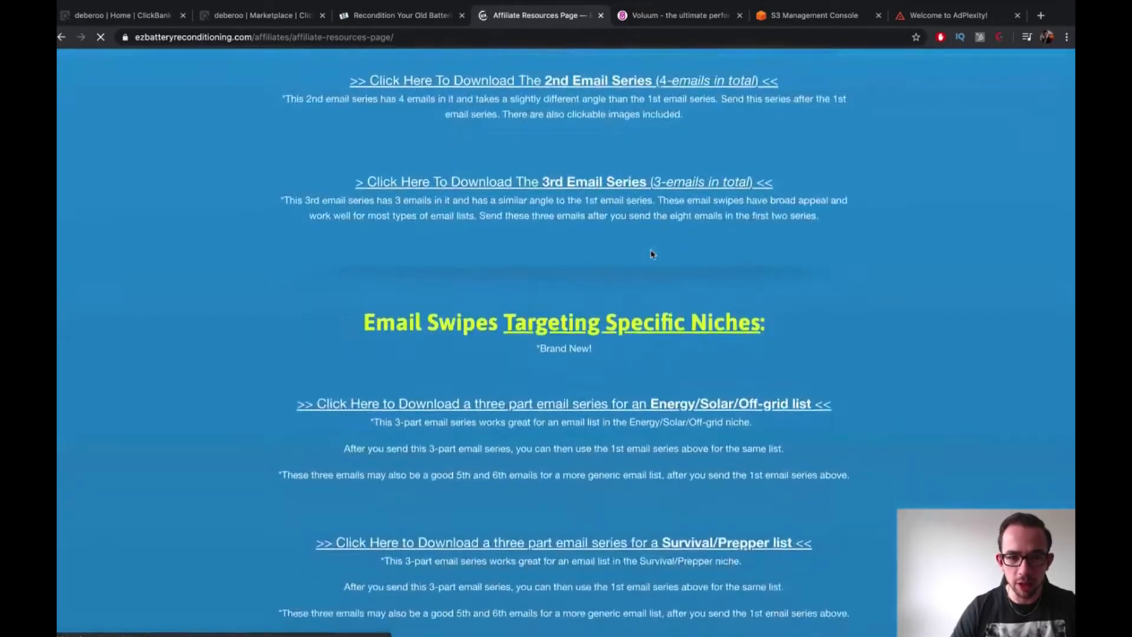
scroll(652, 255, "down", 20)
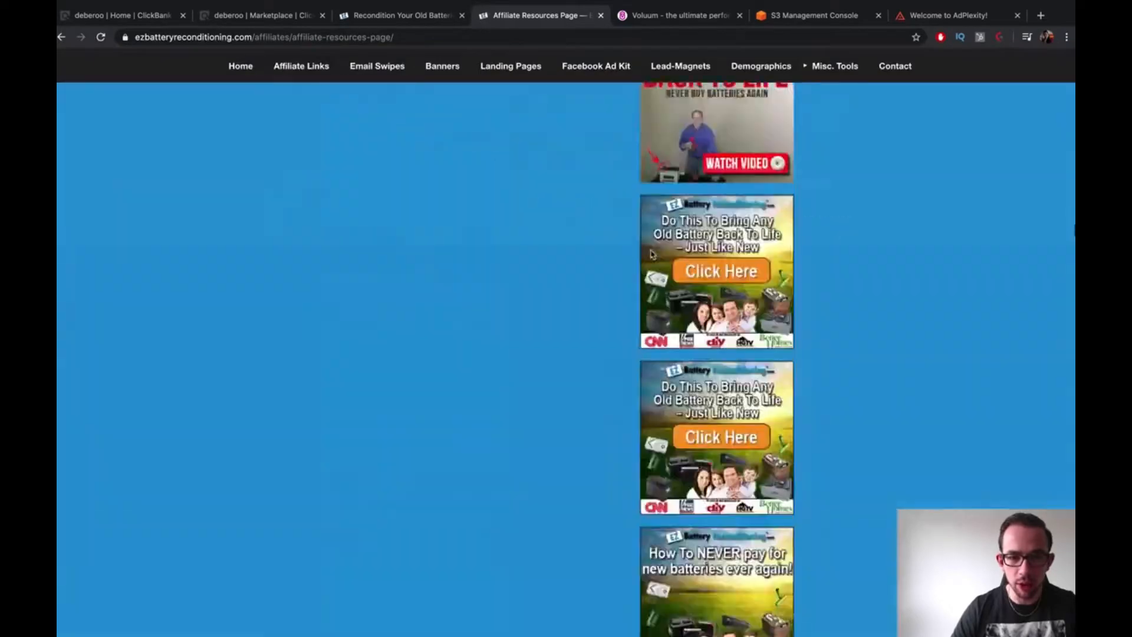
scroll(652, 254, "down", 20)
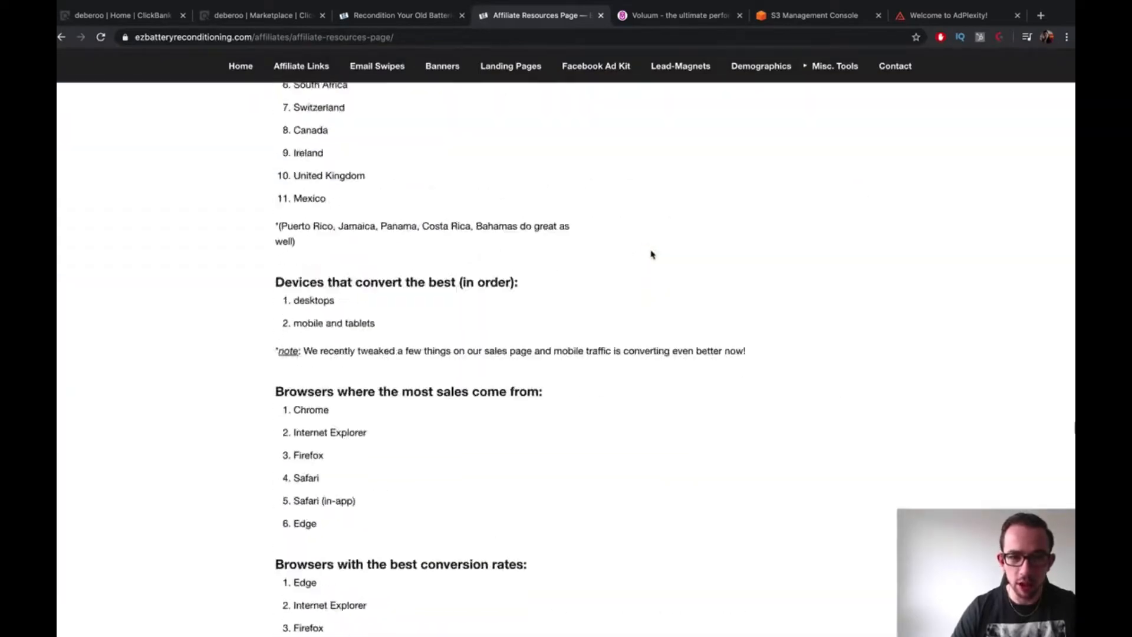
scroll(652, 255, "down", 20)
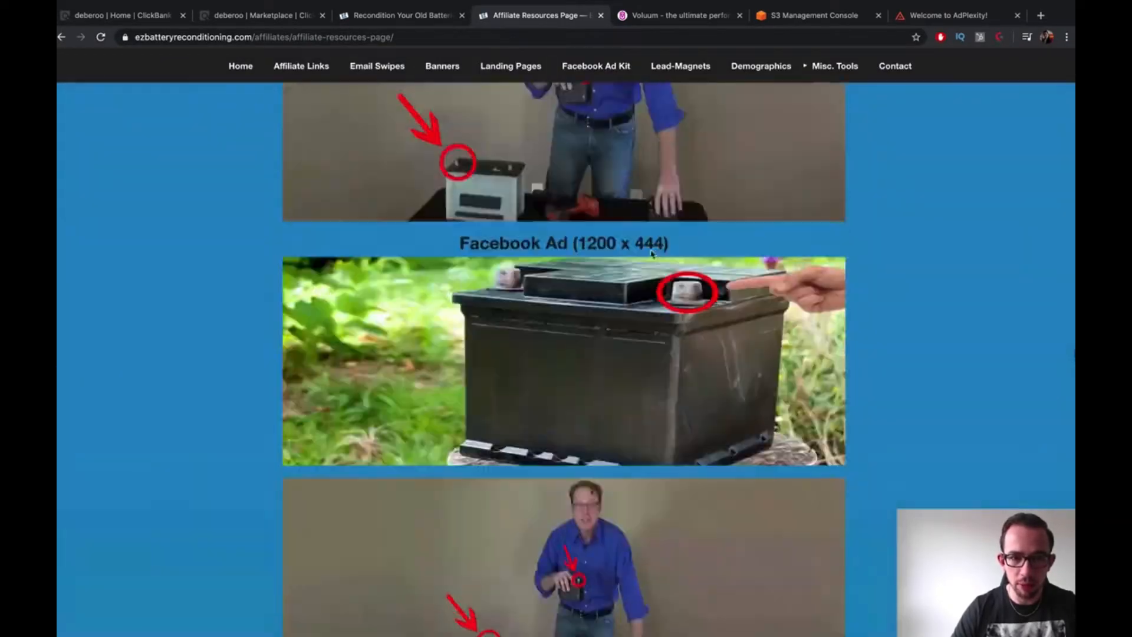
scroll(456, 132, "up", 5)
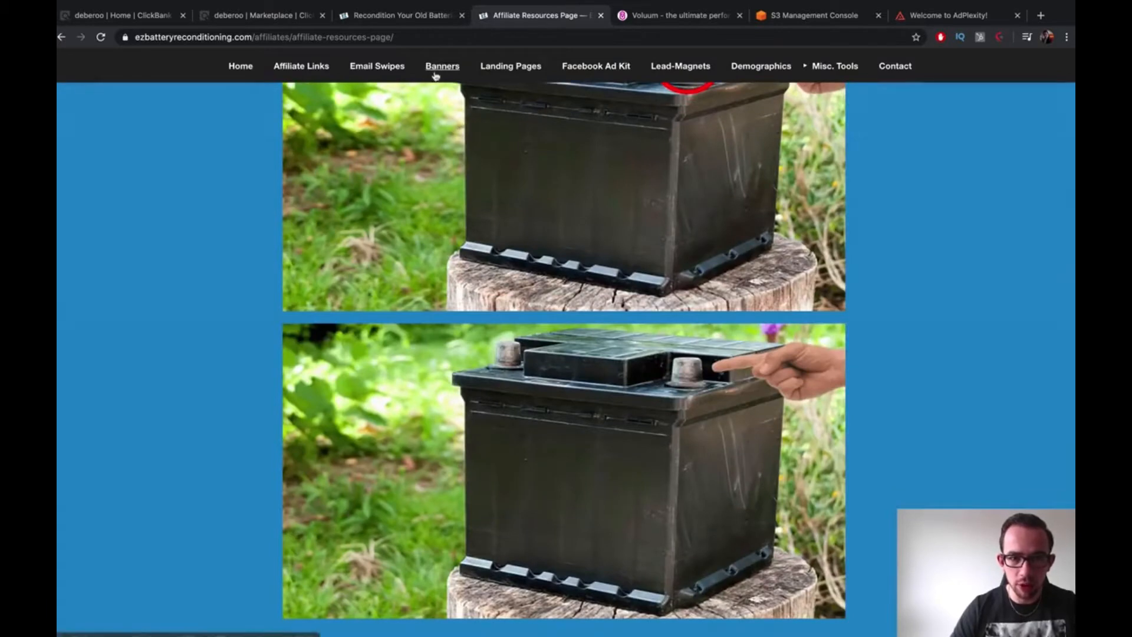
left_click(302, 67)
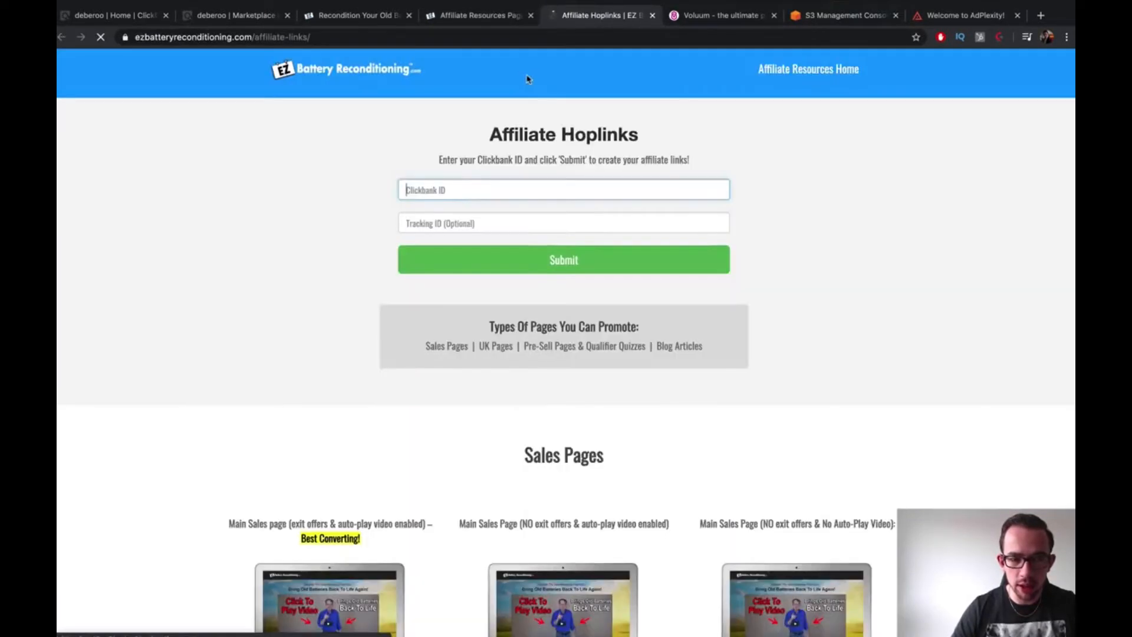
scroll(680, 217, "down", 7)
scroll(679, 217, "down", 7)
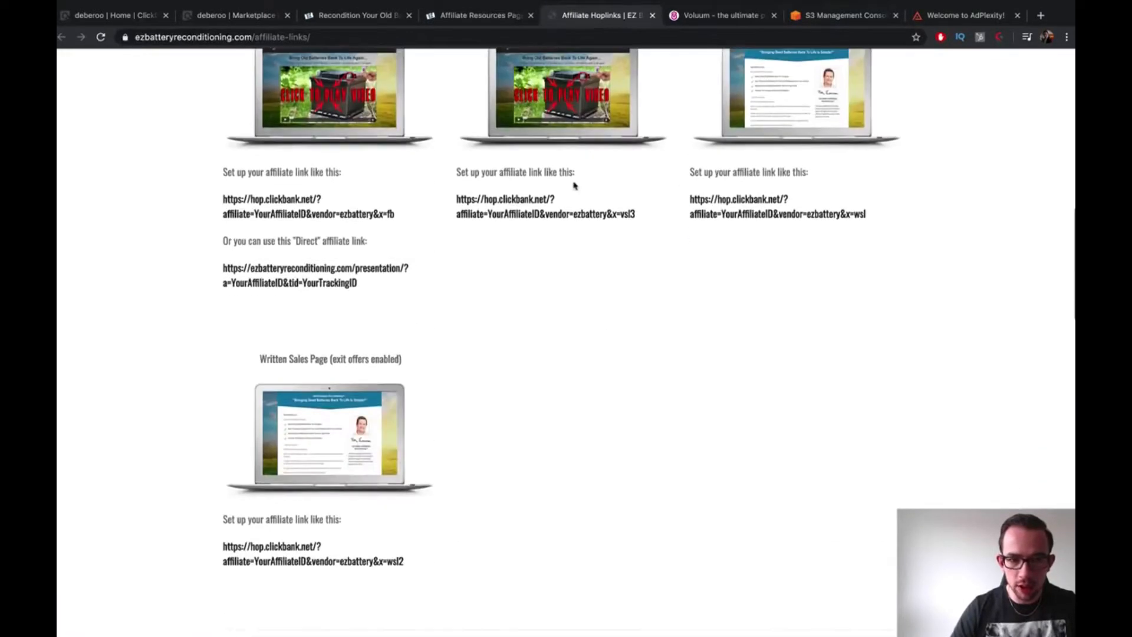
scroll(614, 246, "up", 6)
scroll(591, 224, "up", 1)
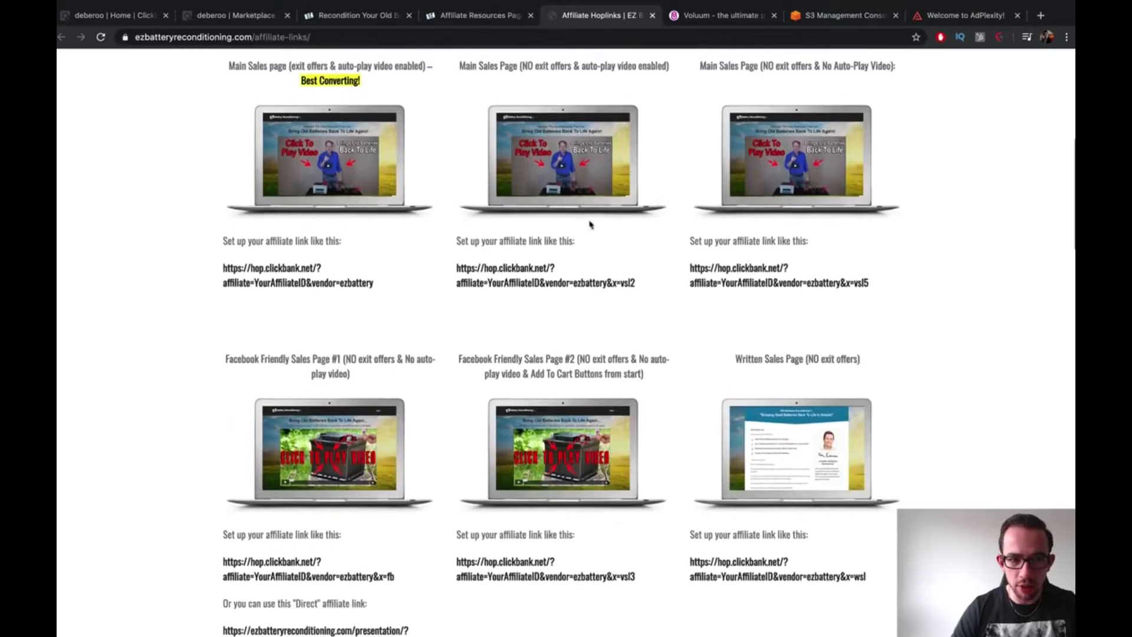
scroll(762, 278, "up", 8)
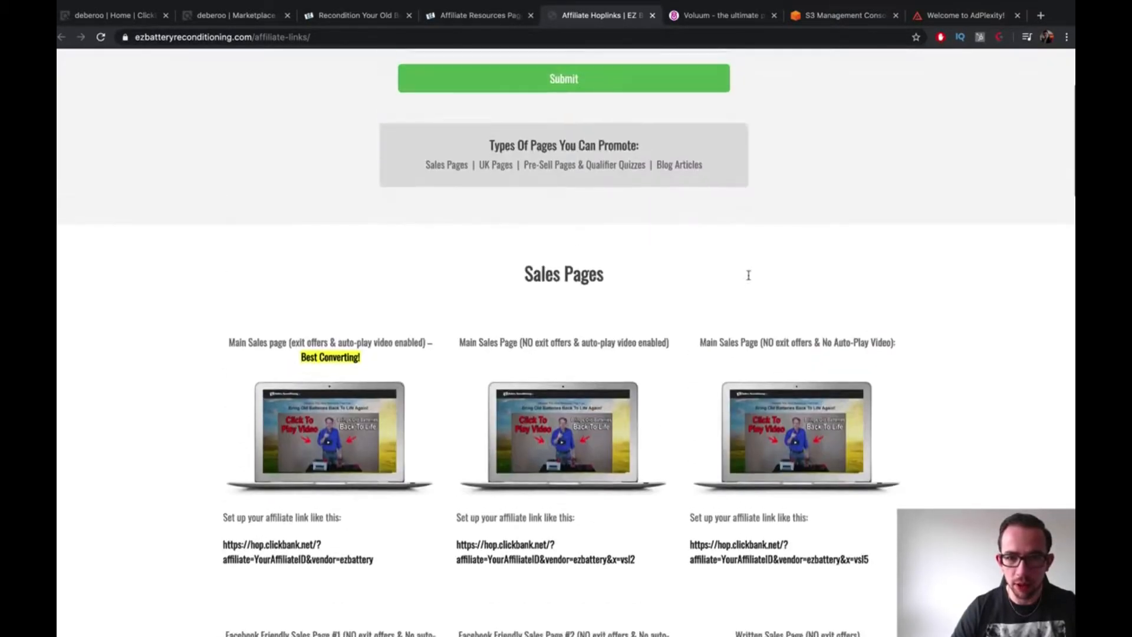
scroll(648, 195, "down", 1)
scroll(607, 171, "up", 2)
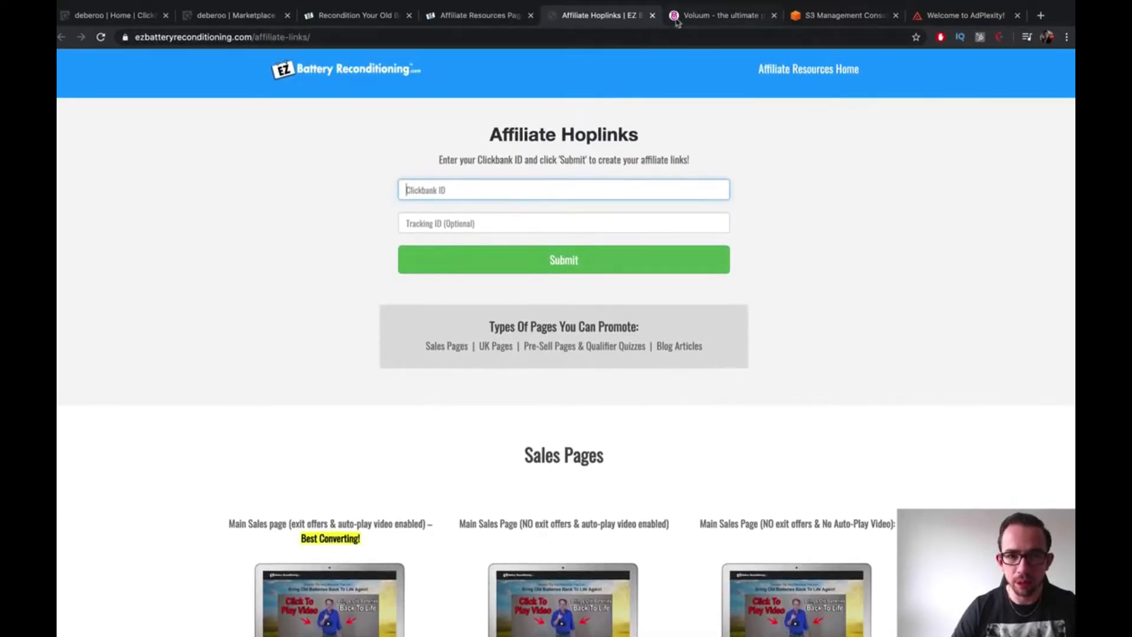
Close the Hoplinks page and scroll back to the top of Affiliate Resources
left_click(653, 15)
scroll(594, 263, "up", 15)
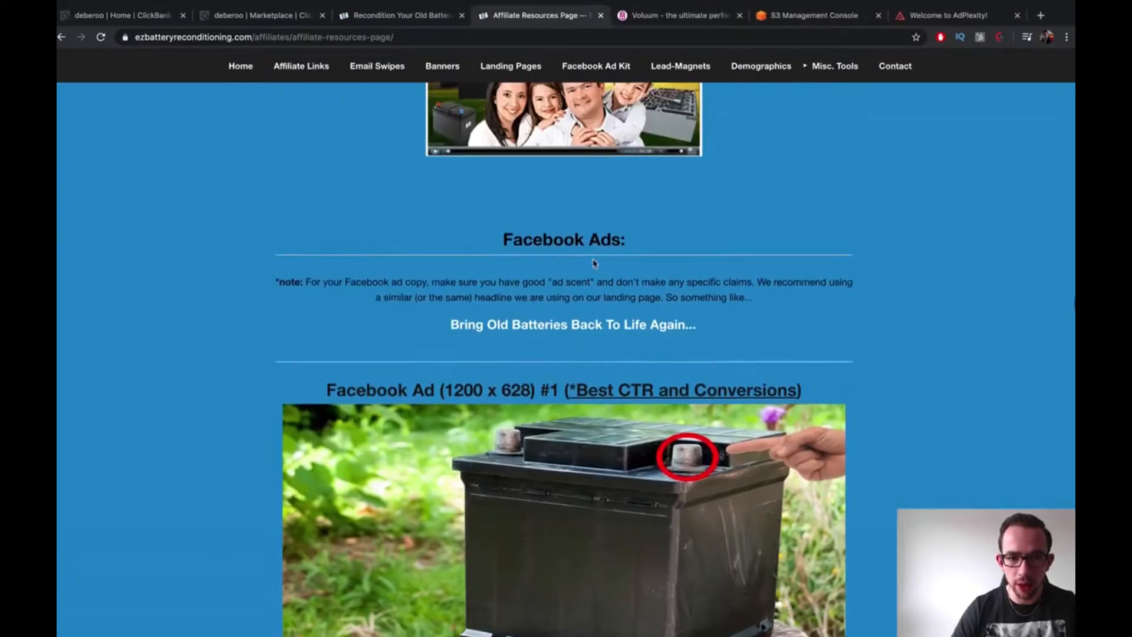
scroll(595, 263, "up", 15)
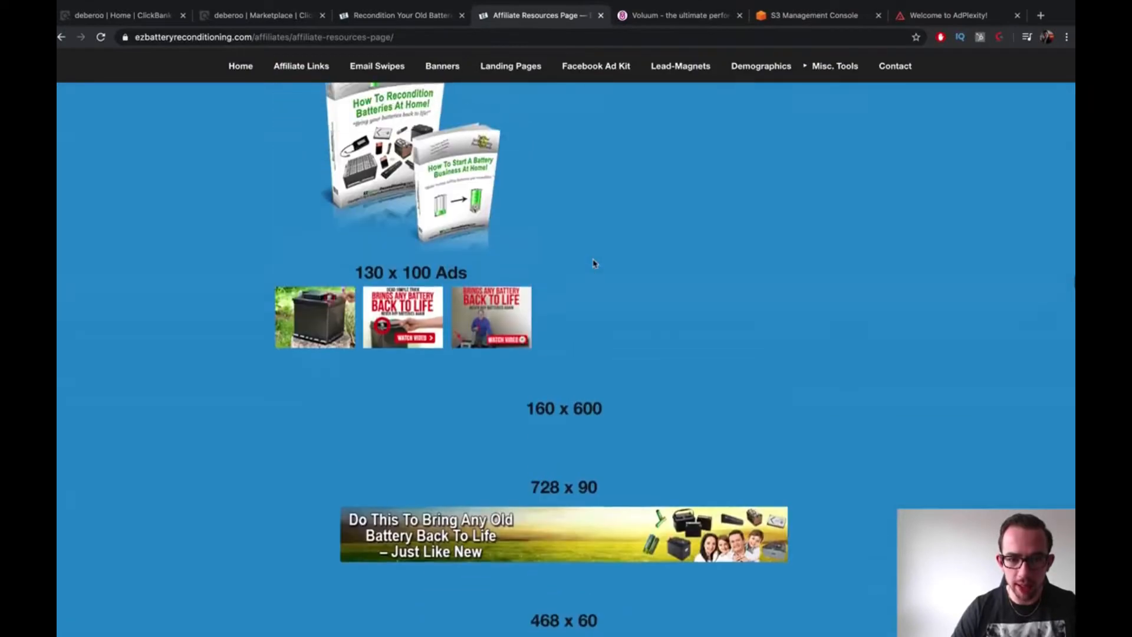
scroll(594, 263, "up", 15)
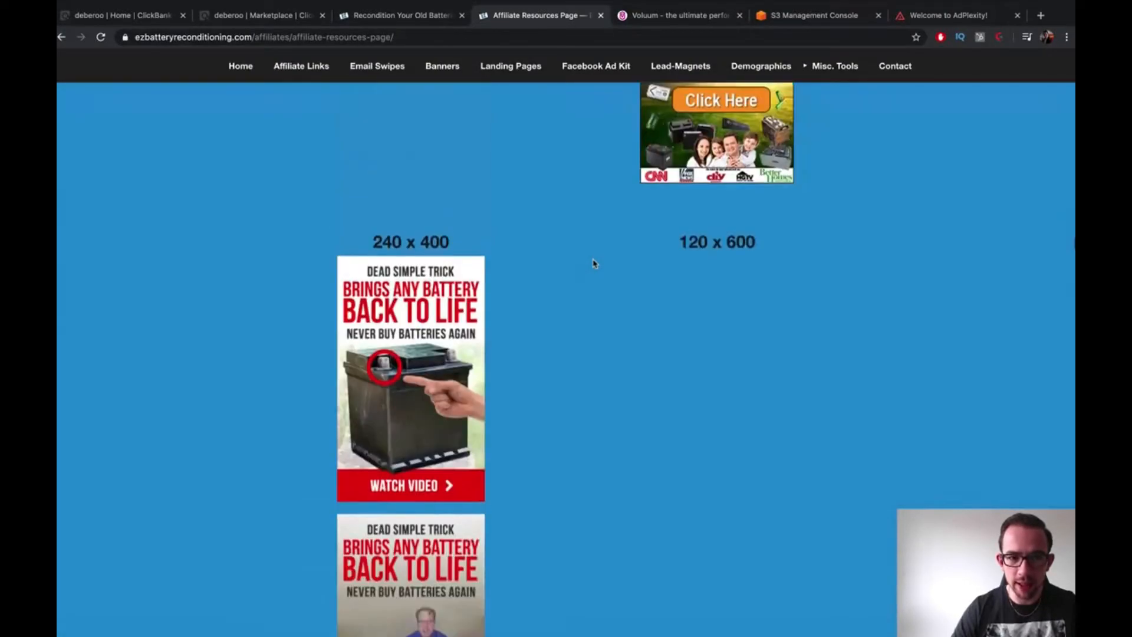
scroll(593, 259, "up", 15)
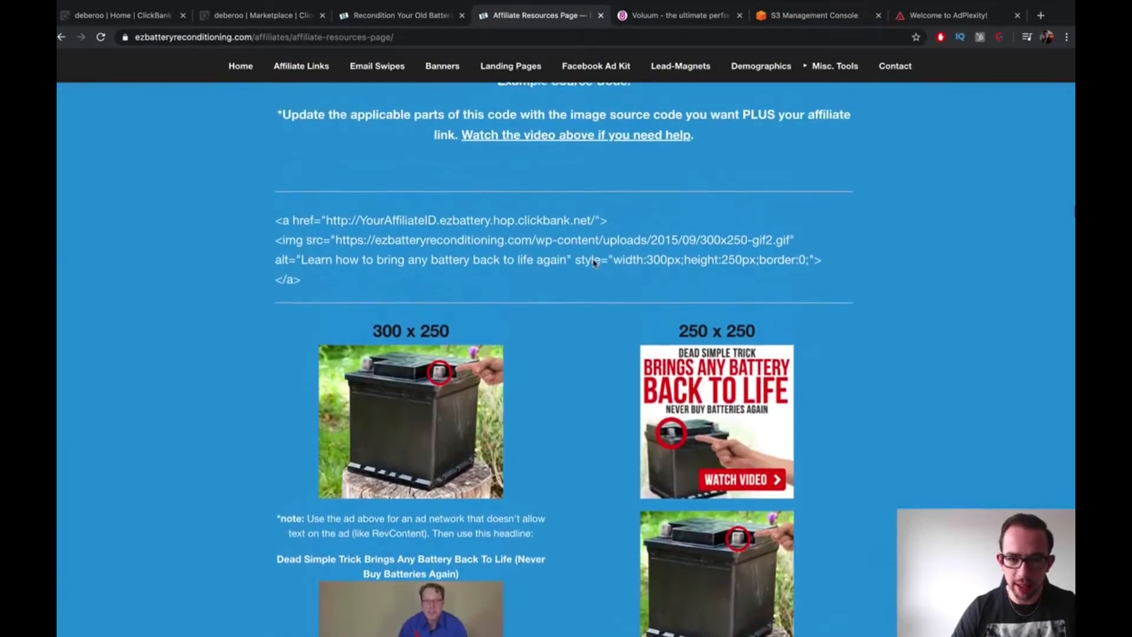
scroll(594, 264, "up", 15)
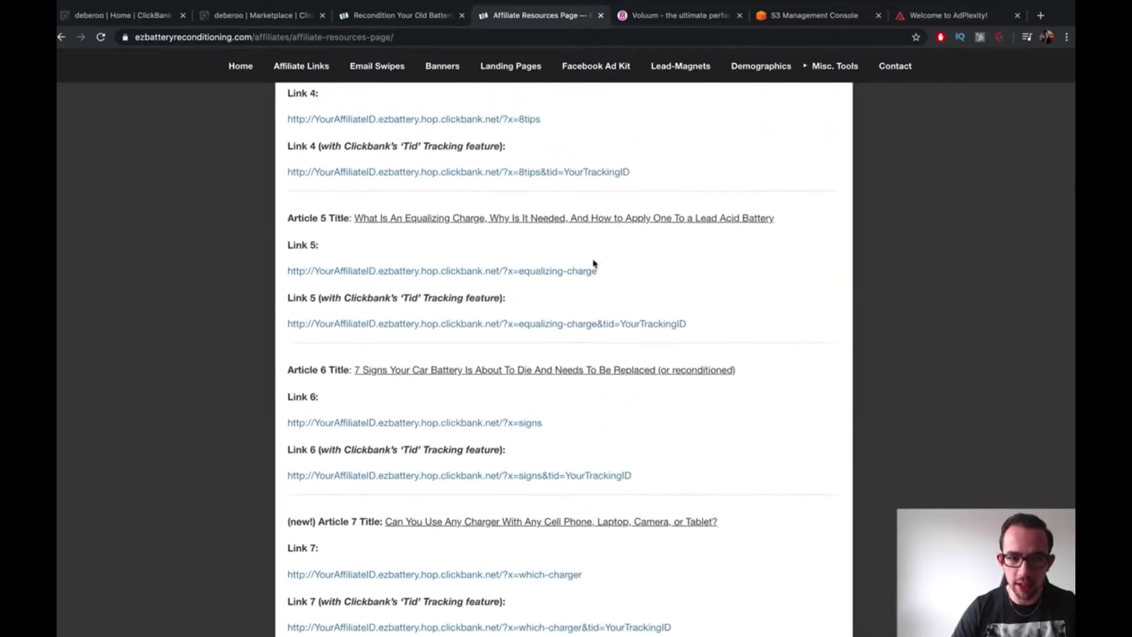
scroll(595, 264, "up", 15)
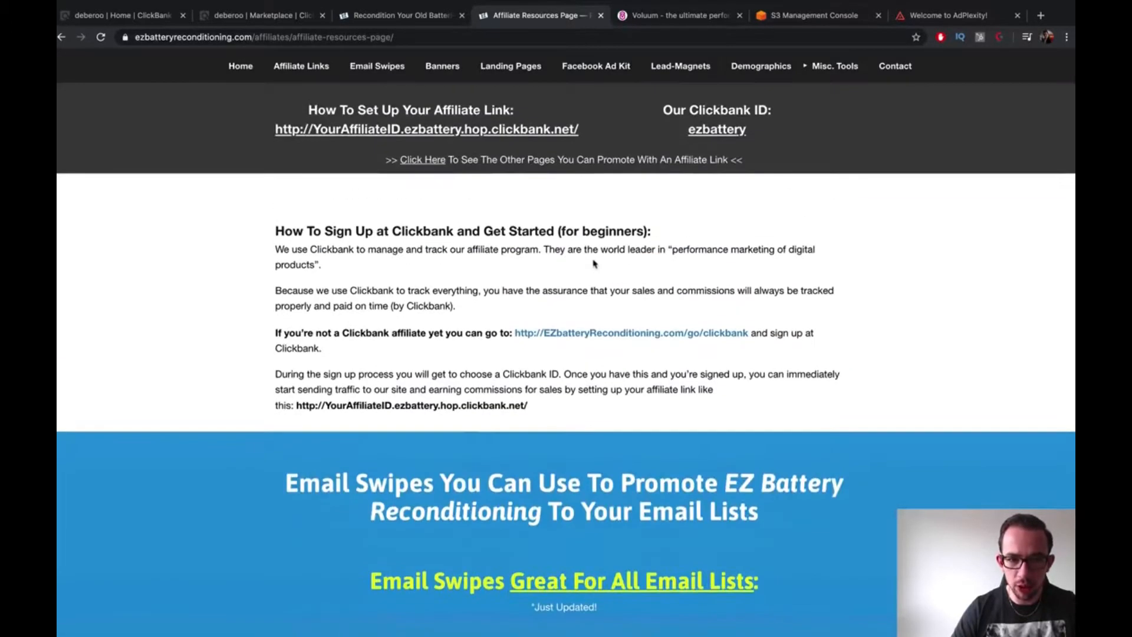
scroll(592, 256, "down", 1)
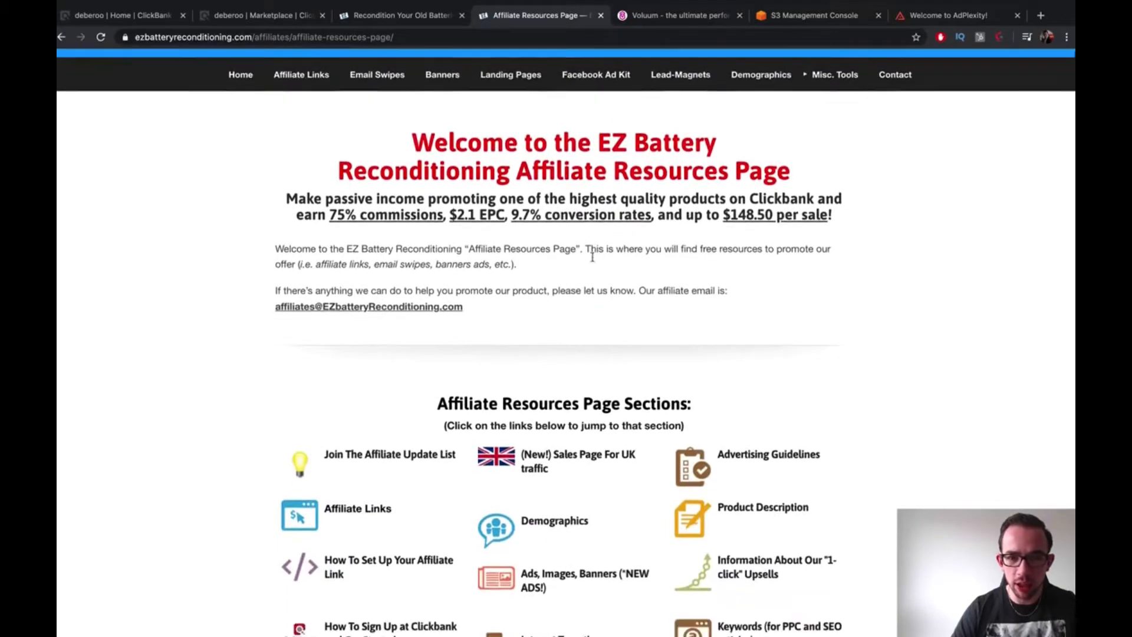
Jump to the Demographics section and scroll down through the resources content
left_click(761, 75)
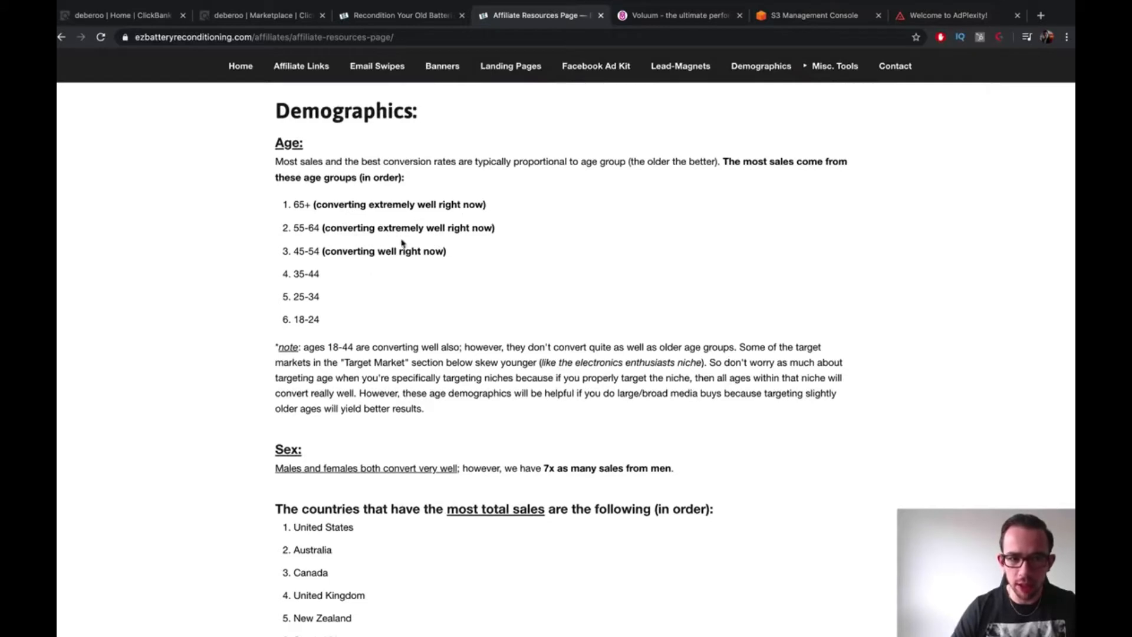
scroll(411, 205, "down", 5)
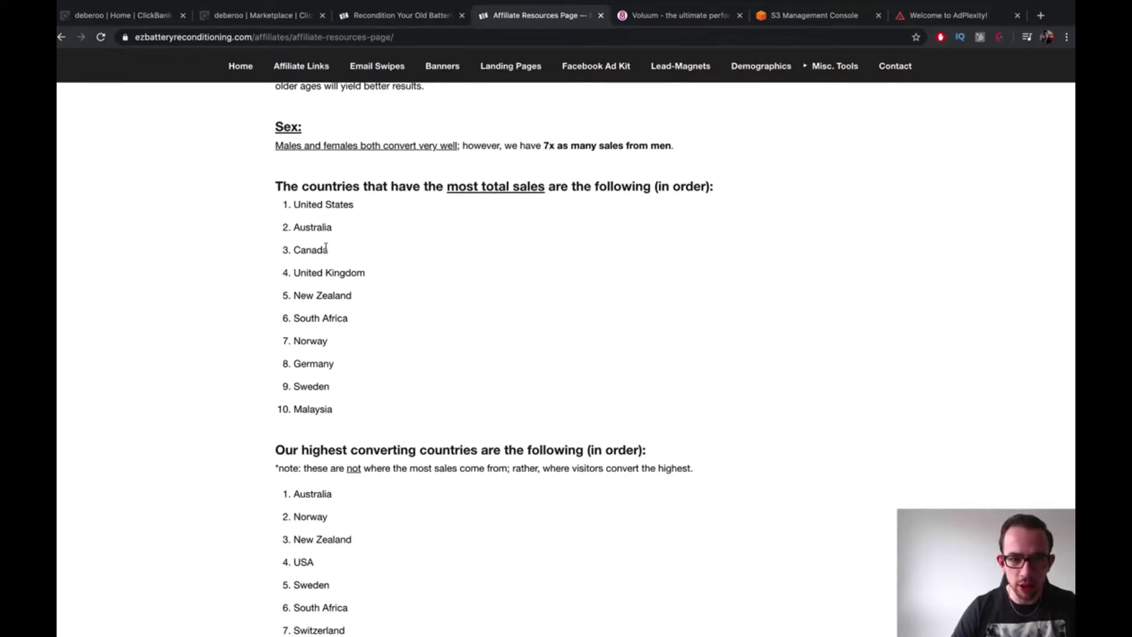
scroll(354, 269, "down", 2)
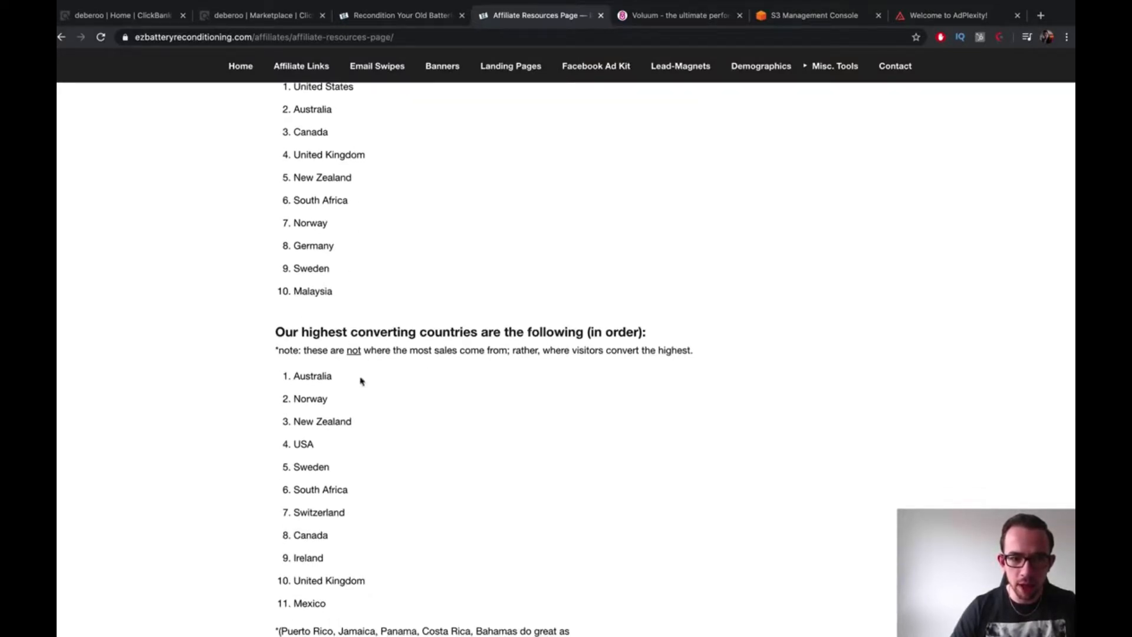
scroll(329, 372, "down", 9)
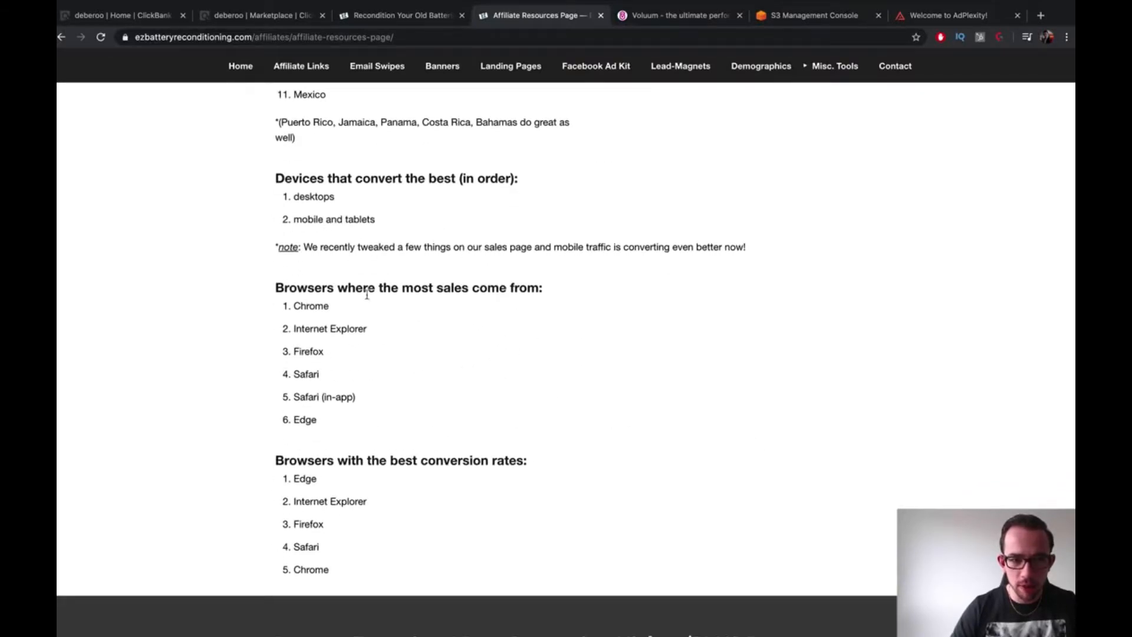
scroll(321, 301, "down", 2)
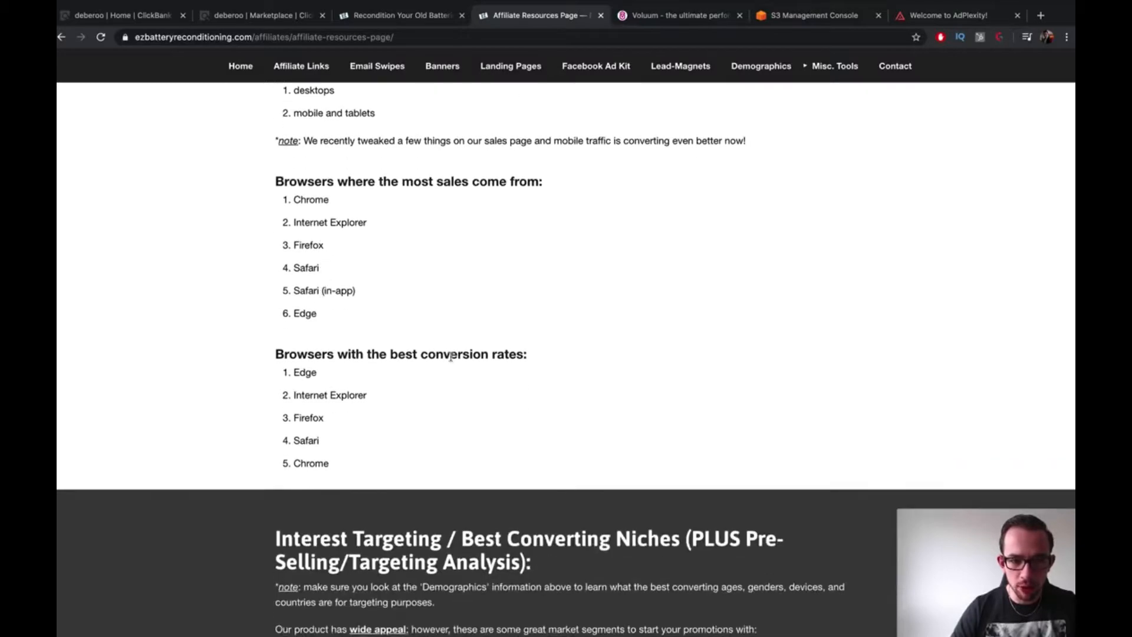
scroll(466, 409, "down", 15)
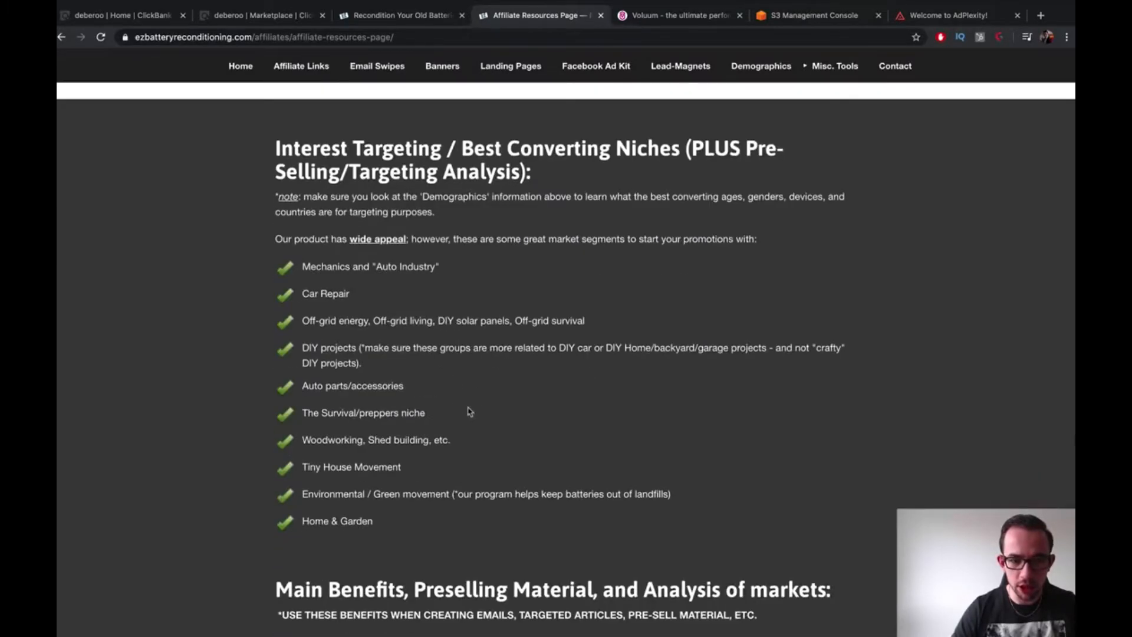
scroll(494, 415, "down", 20)
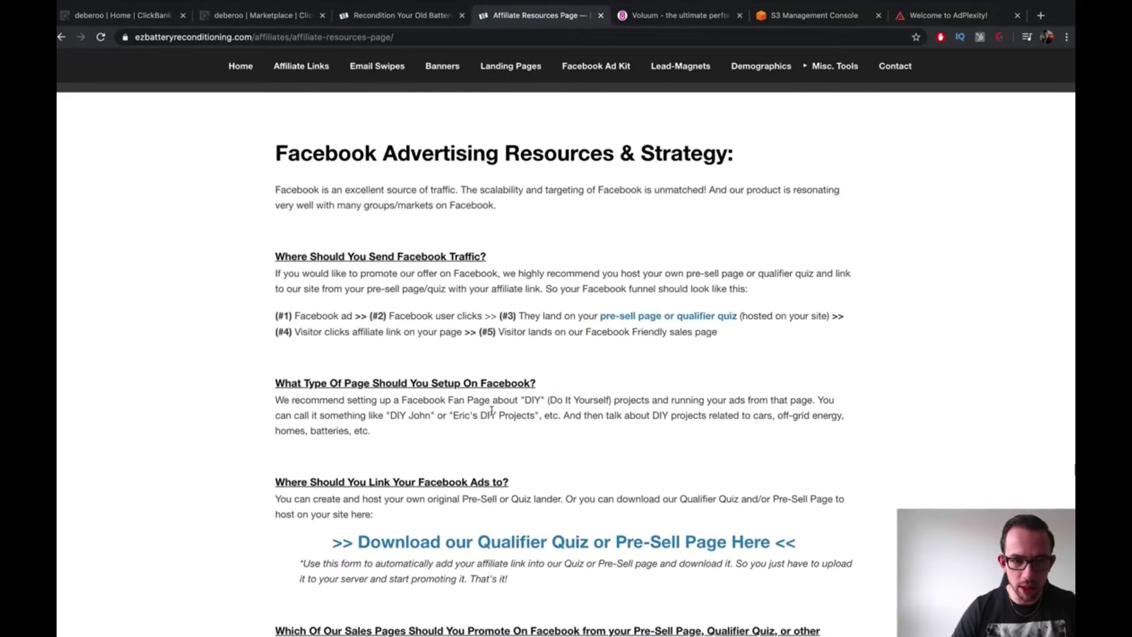
scroll(494, 415, "down", 20)
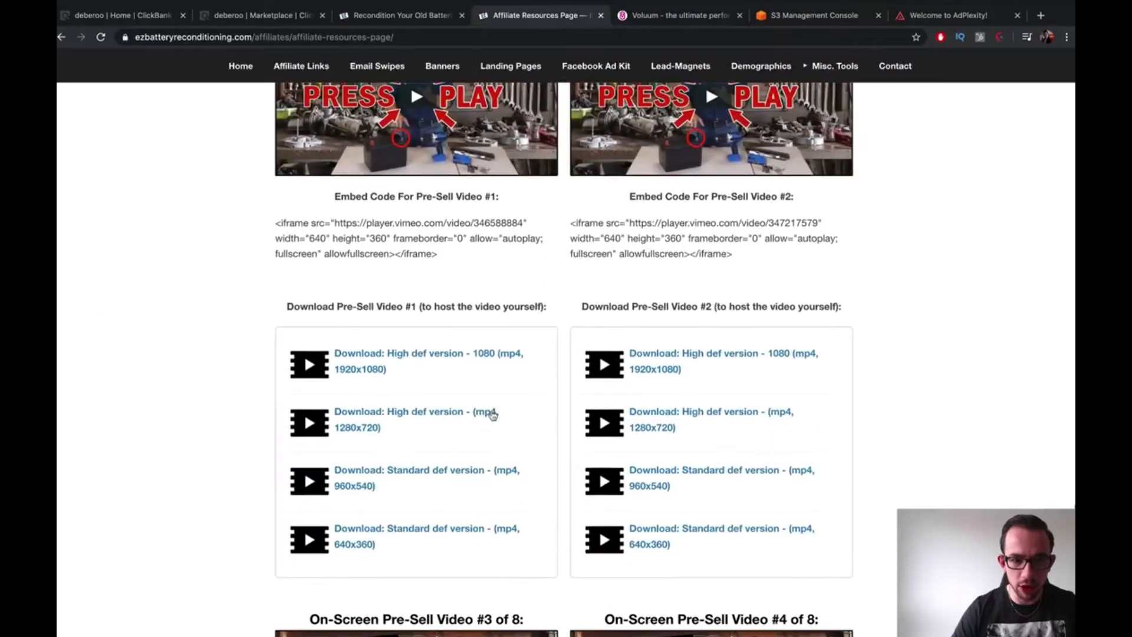
scroll(493, 417, "down", 20)
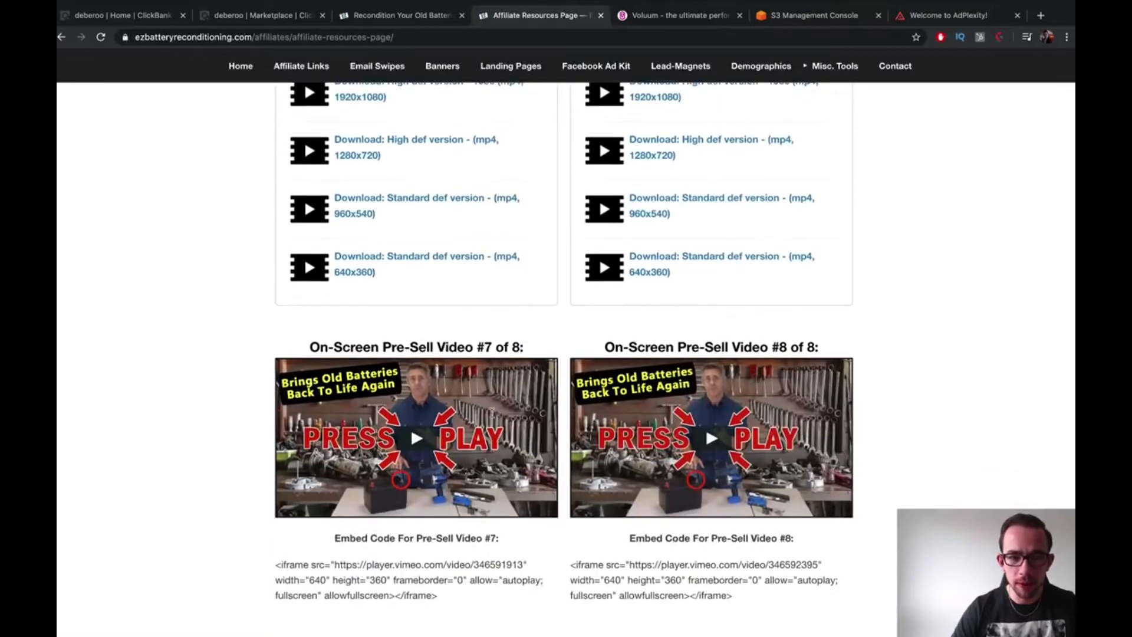
scroll(490, 410, "down", 20)
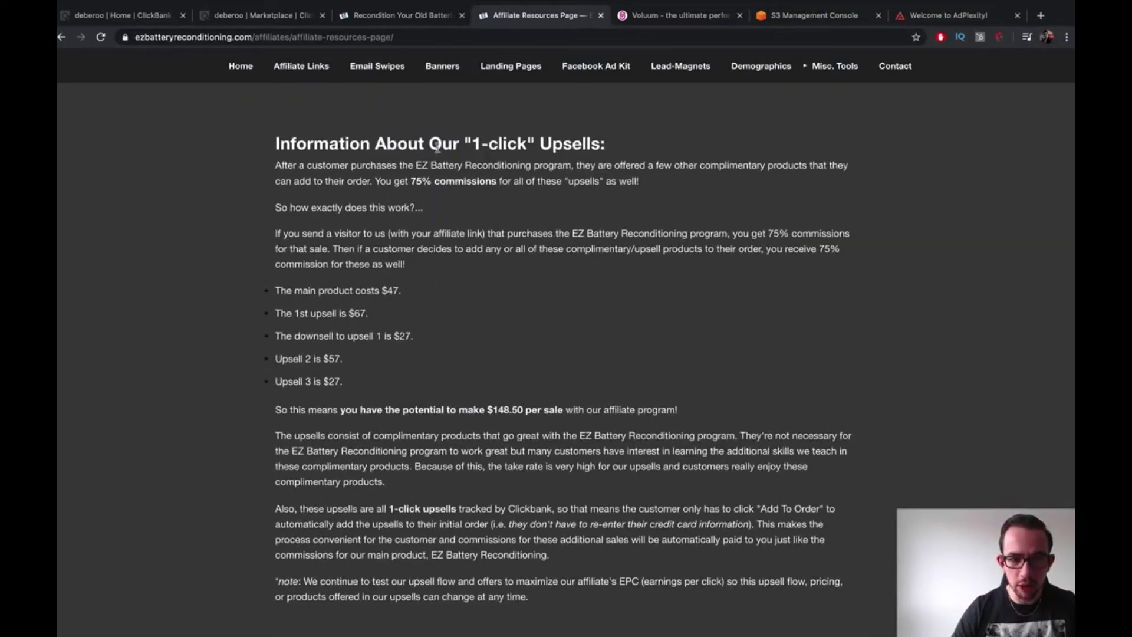
scroll(442, 152, "up", 2)
scroll(497, 295, "down", 1)
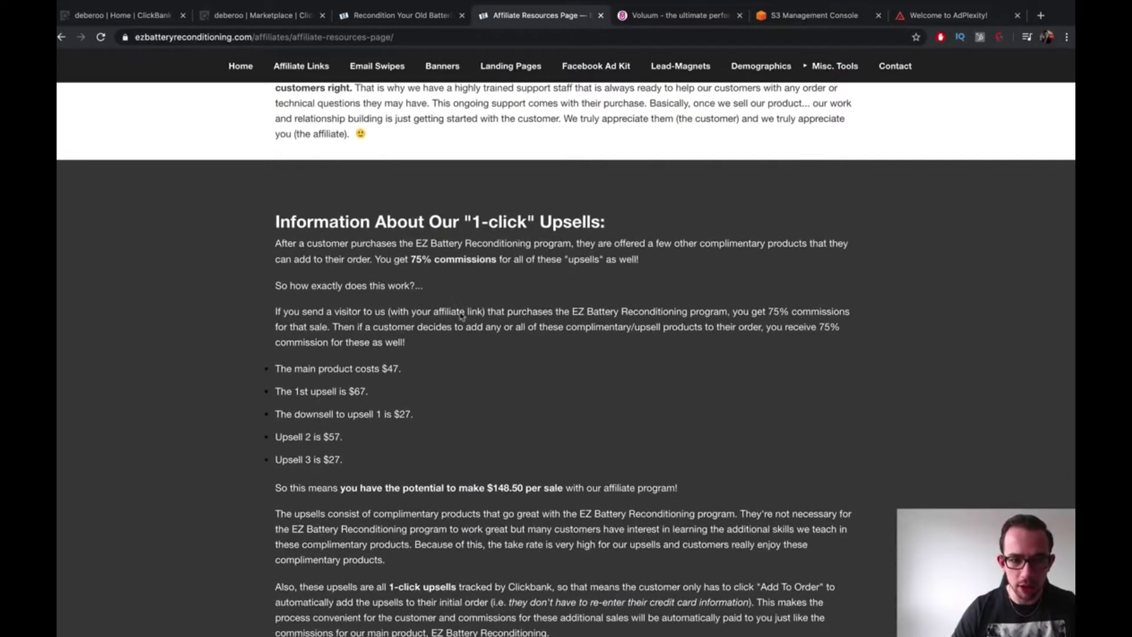
Highlight the $47 main price and first upsell line, then scroll to the article hoplinks
left_click_drag(383, 370, 409, 370)
left_click(450, 376)
left_click_drag(295, 392, 360, 393)
left_click(387, 401)
scroll(387, 403, "down", 1)
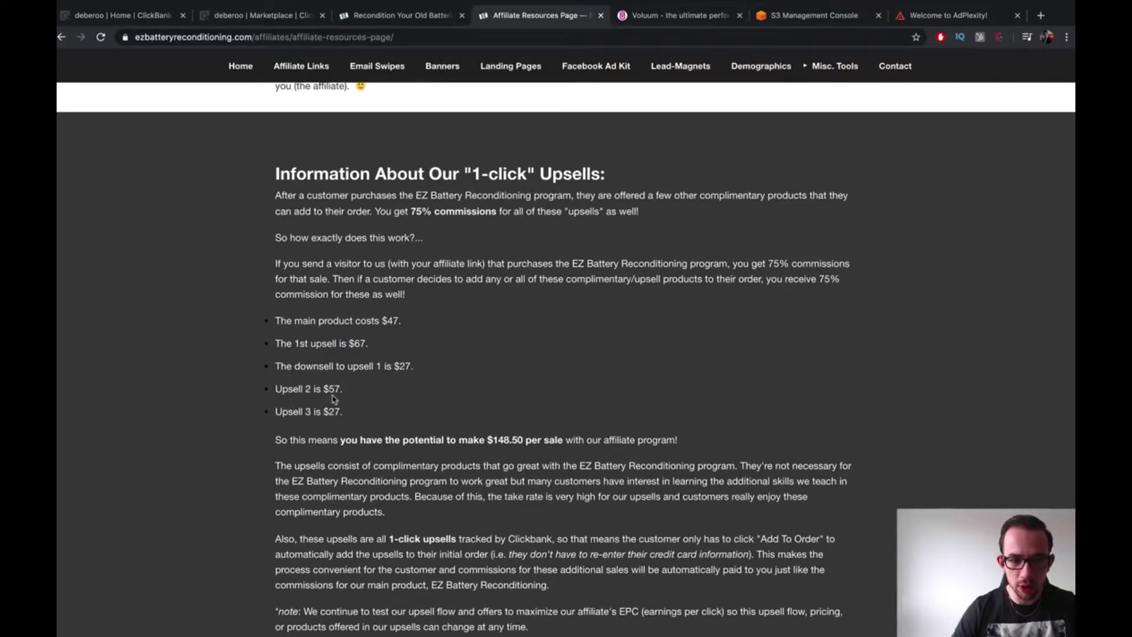
scroll(349, 397, "down", 2)
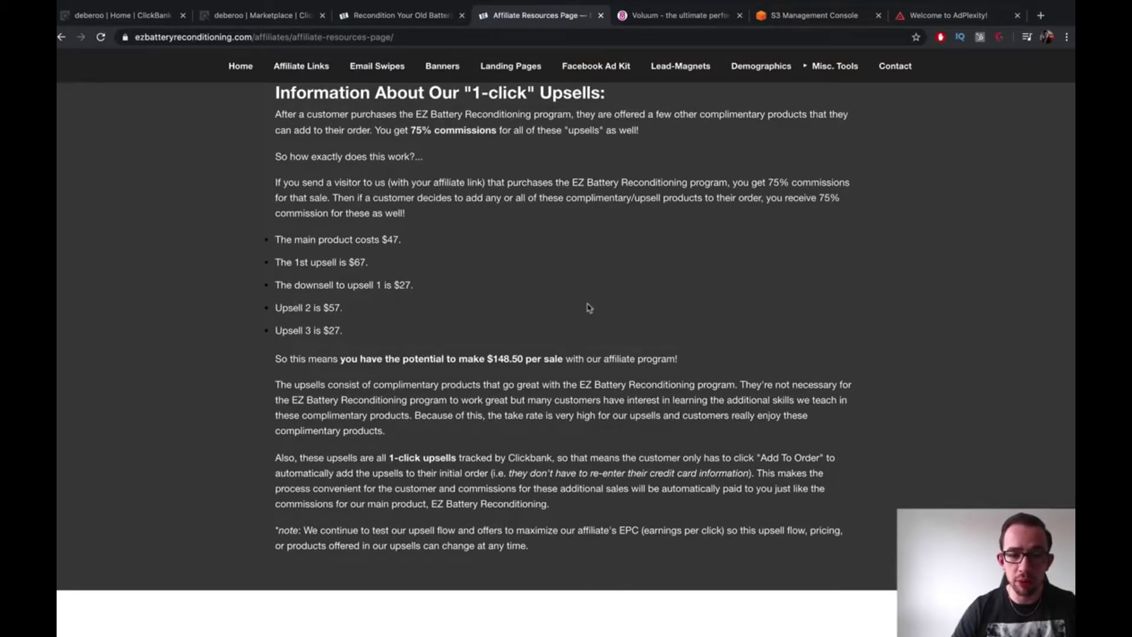
scroll(588, 307, "down", 20)
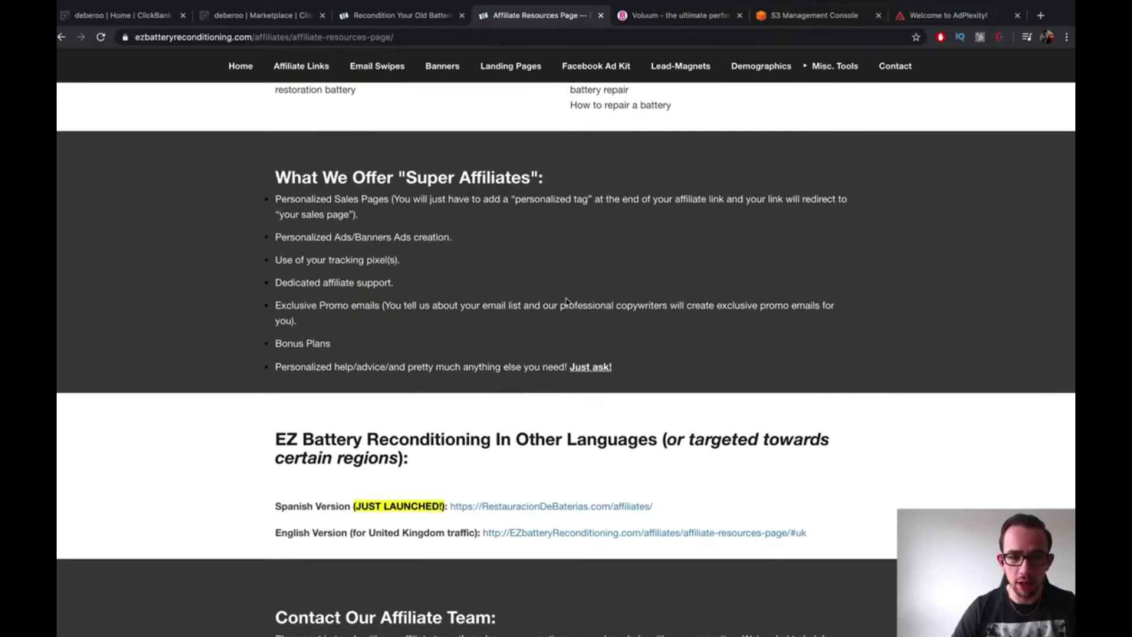
scroll(566, 301, "down", 20)
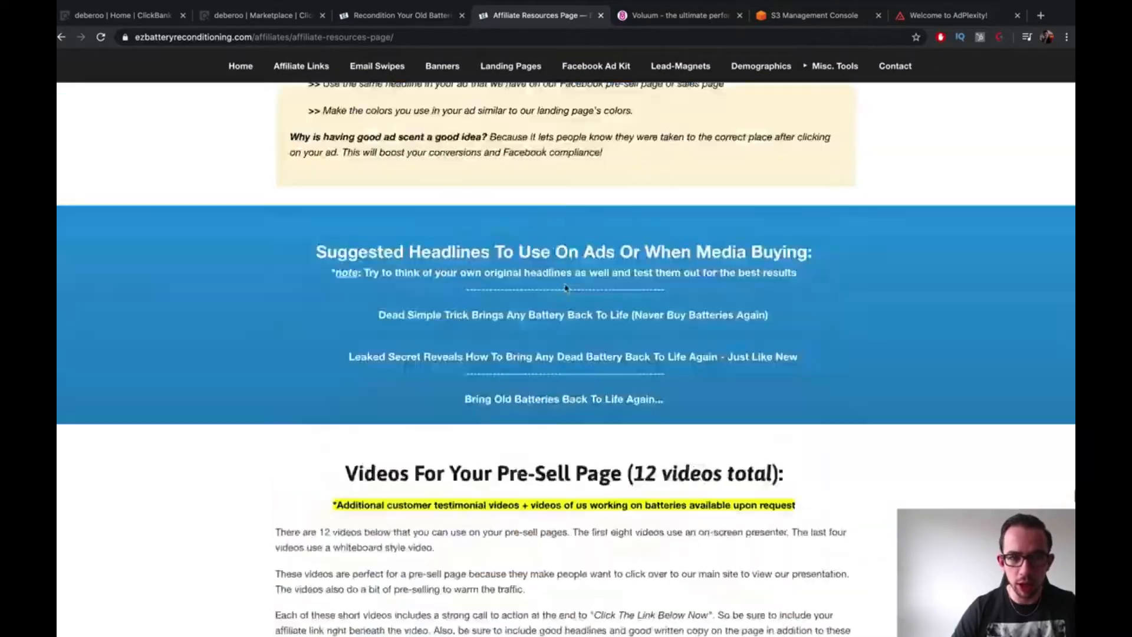
scroll(567, 288, "down", 15)
scroll(562, 271, "up", 20)
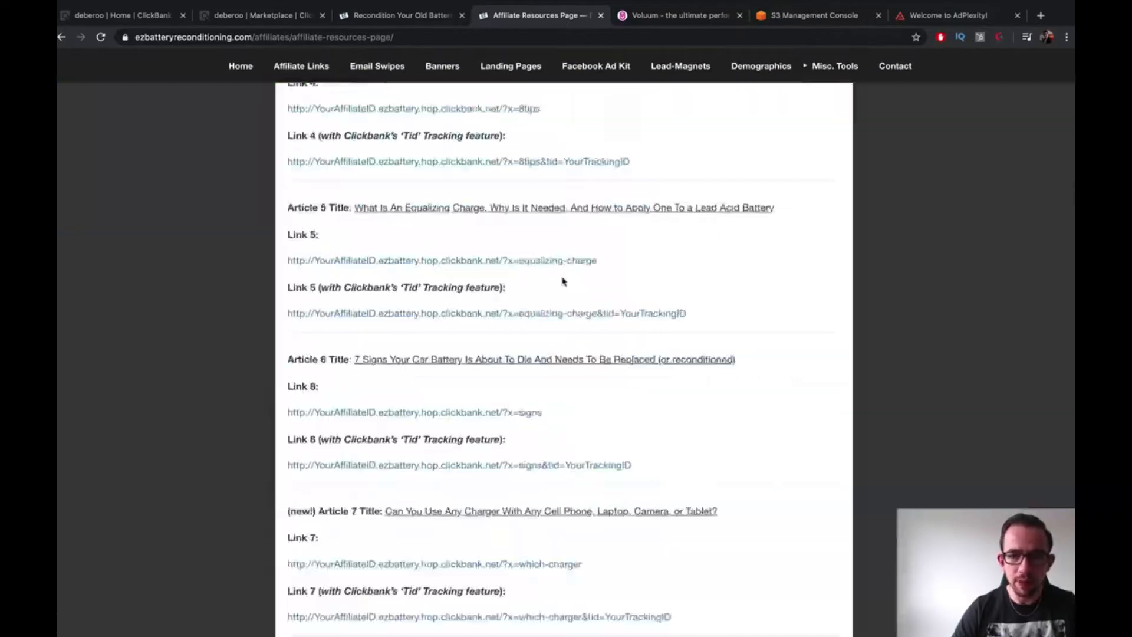
Close the battery sales page and the Affiliate Resources tab
left_click(457, 15)
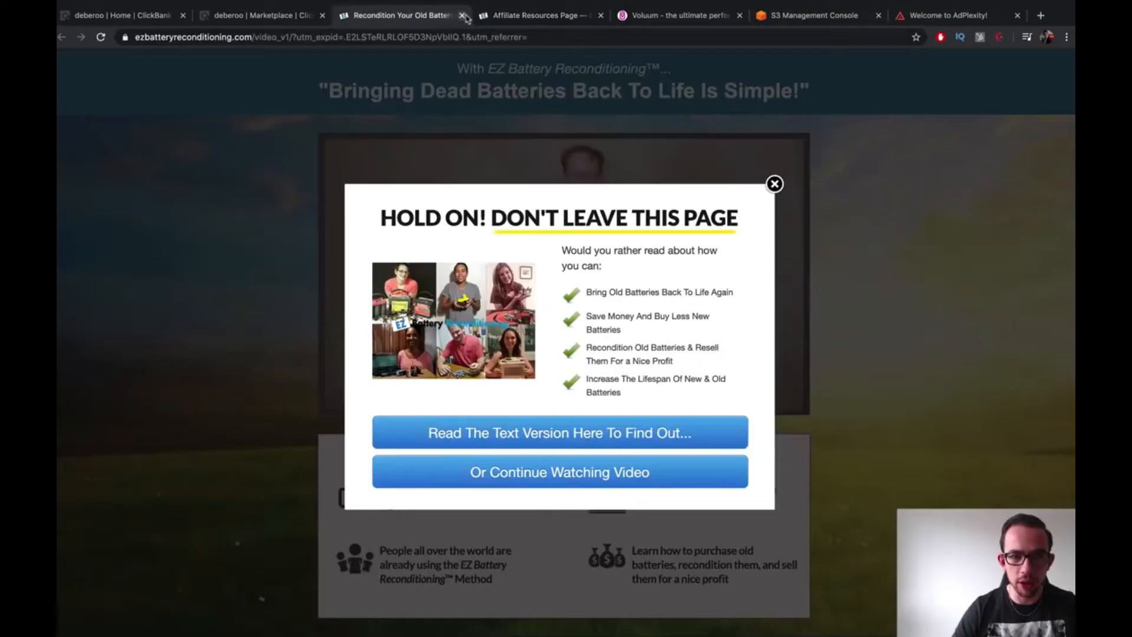
left_click(462, 16)
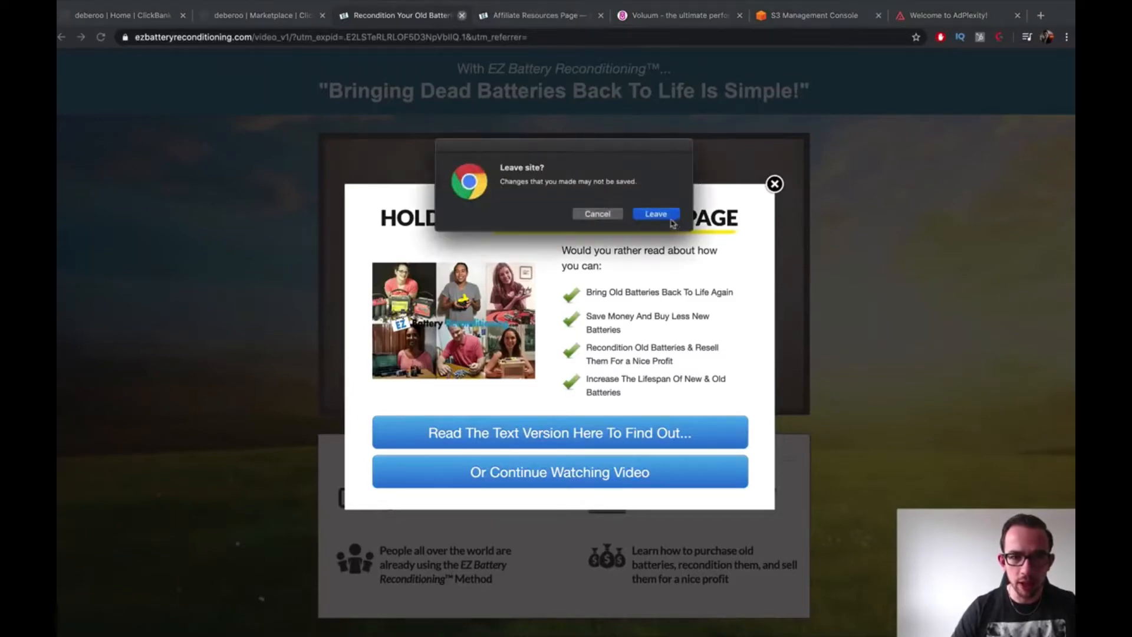
left_click(656, 214)
left_click(484, 24)
Generate a HopShield encrypted HopLink for the EZ Battery offer at 75% commission, then move to AdPlexity
left_click(313, 22)
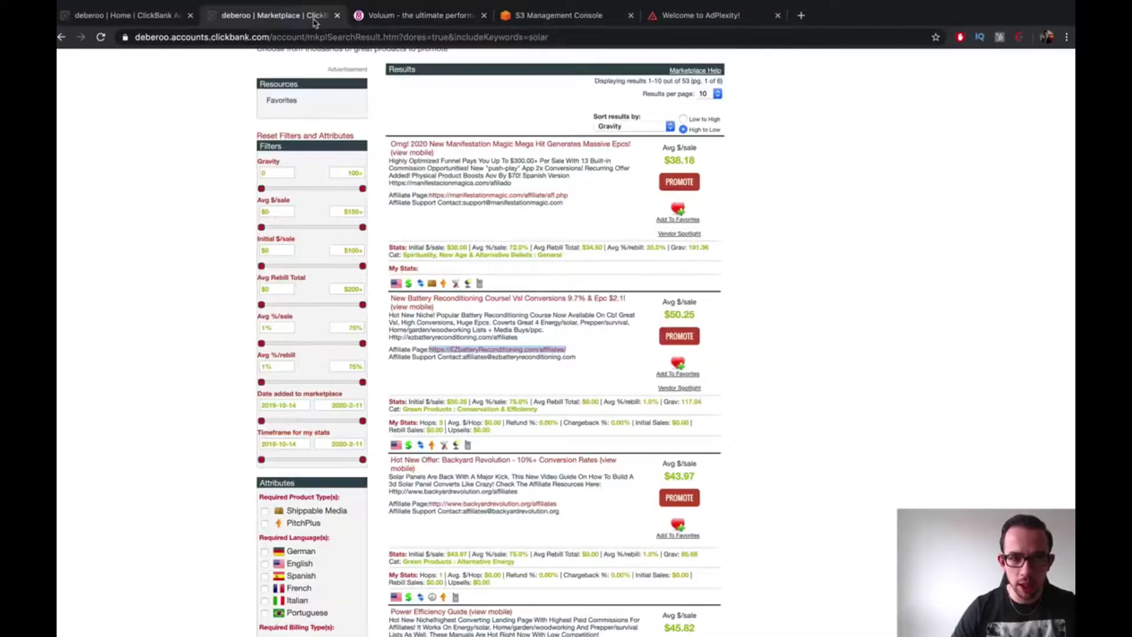
left_click(680, 337)
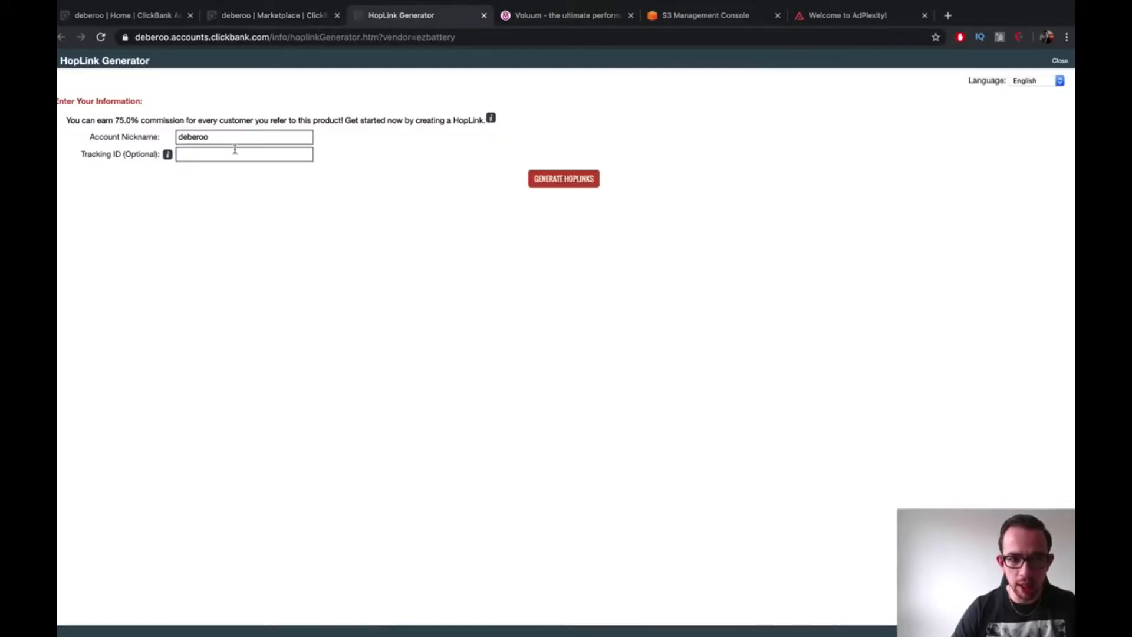
left_click(588, 186)
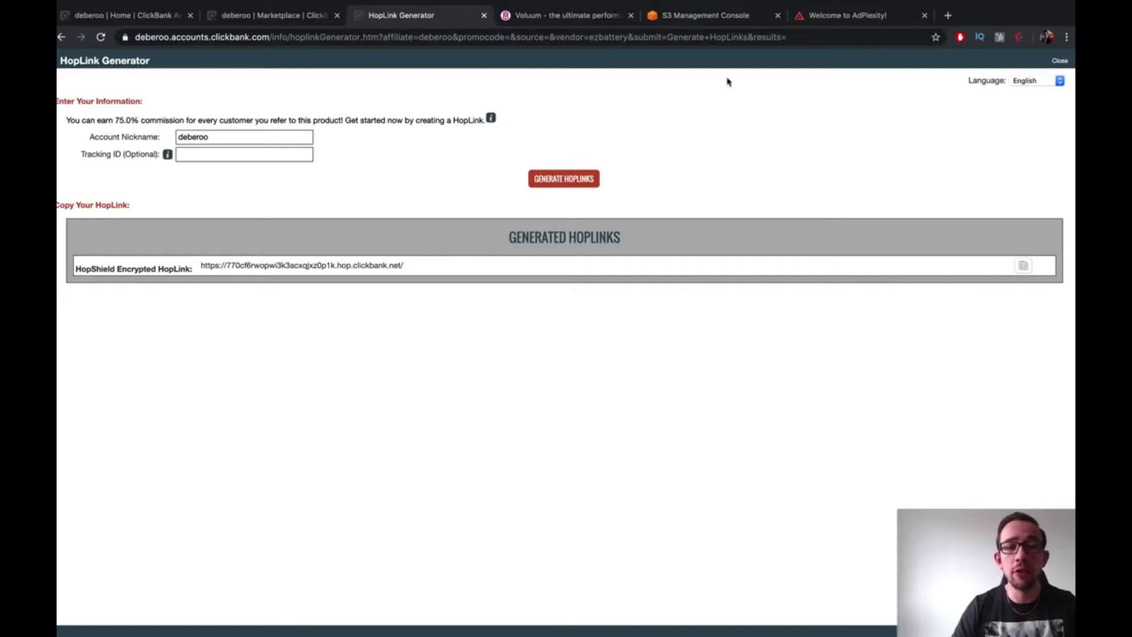
left_click(831, 19)
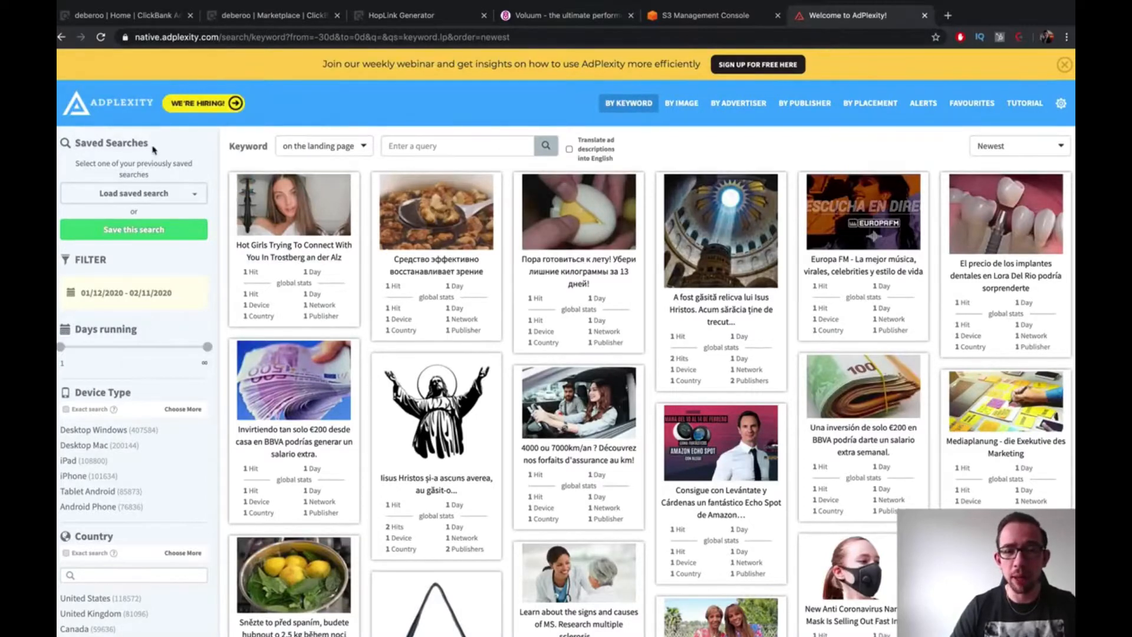
Scroll the AdPlexity native ad grid, then bring up Voluum's ad exchange bid-request table
scroll(155, 150, "down", 2)
scroll(142, 297, "down", 4)
scroll(163, 301, "down", 3)
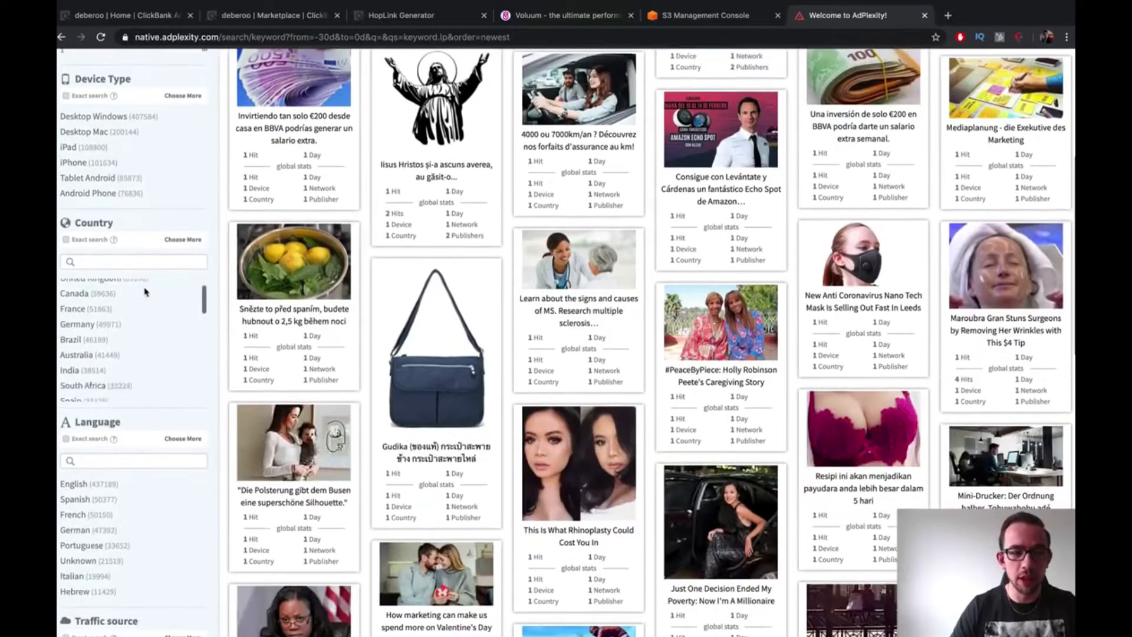
scroll(223, 336, "down", 3)
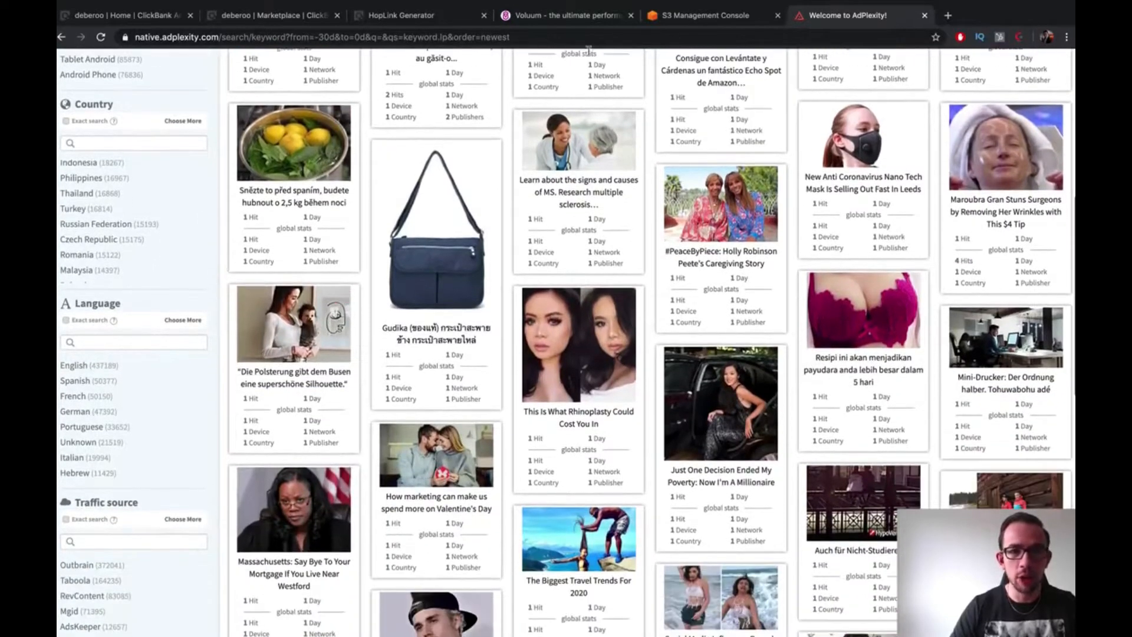
left_click(566, 16)
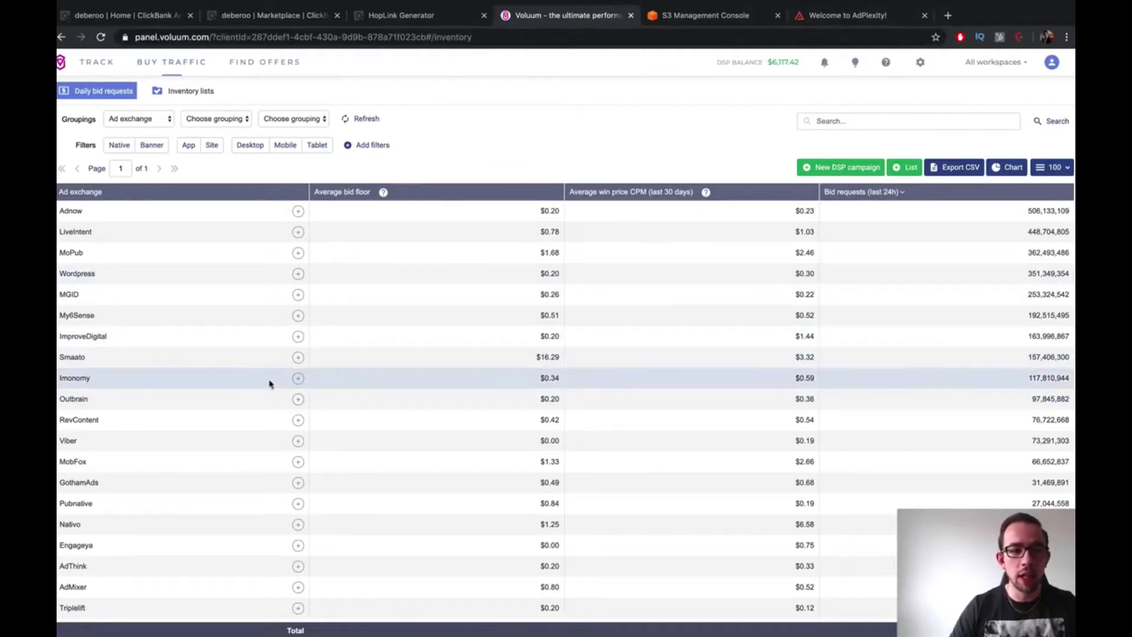
scroll(246, 391, "down", 1)
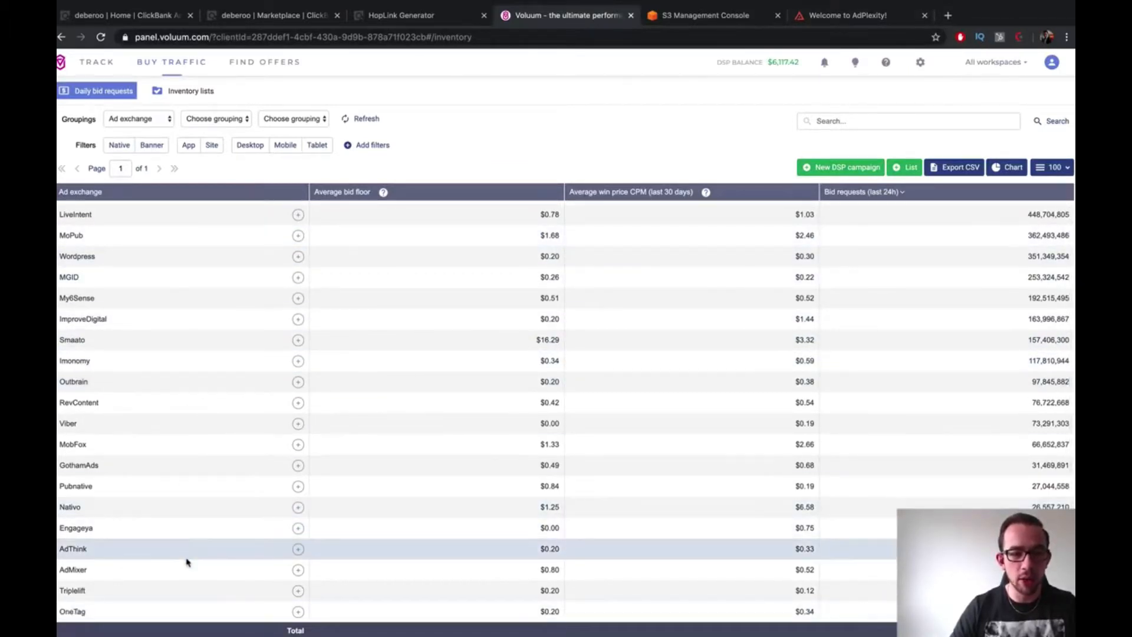
scroll(185, 554, "up", 1)
scroll(182, 330, "down", 1)
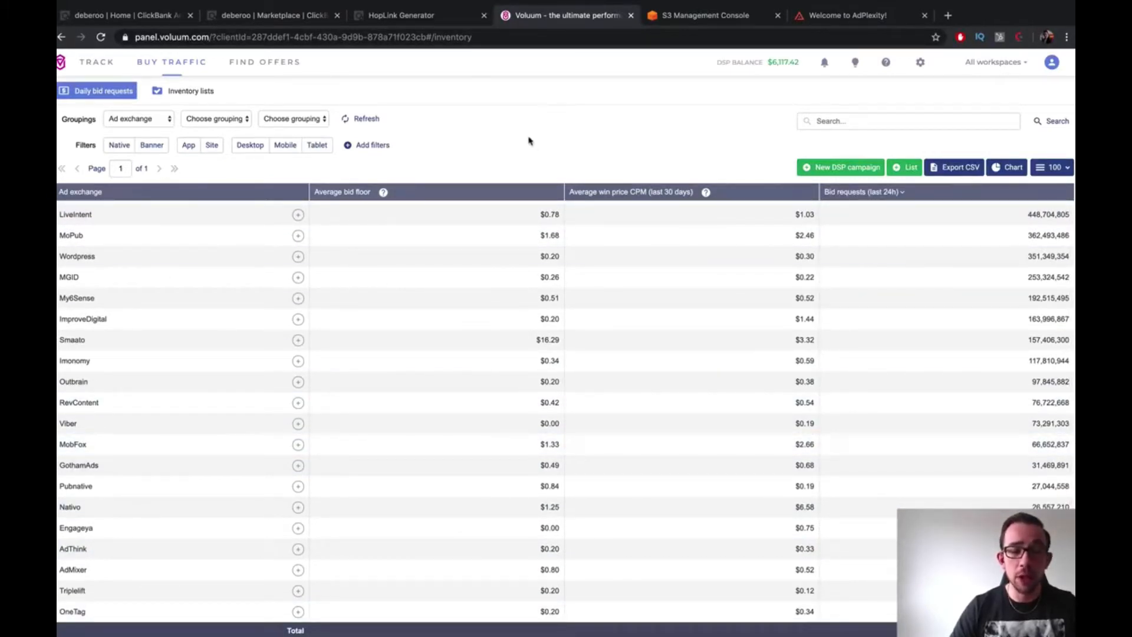
Filter AdPlexity's native ads to the ClickBank network (3,598 ads), then return to Voluum
left_click(841, 16)
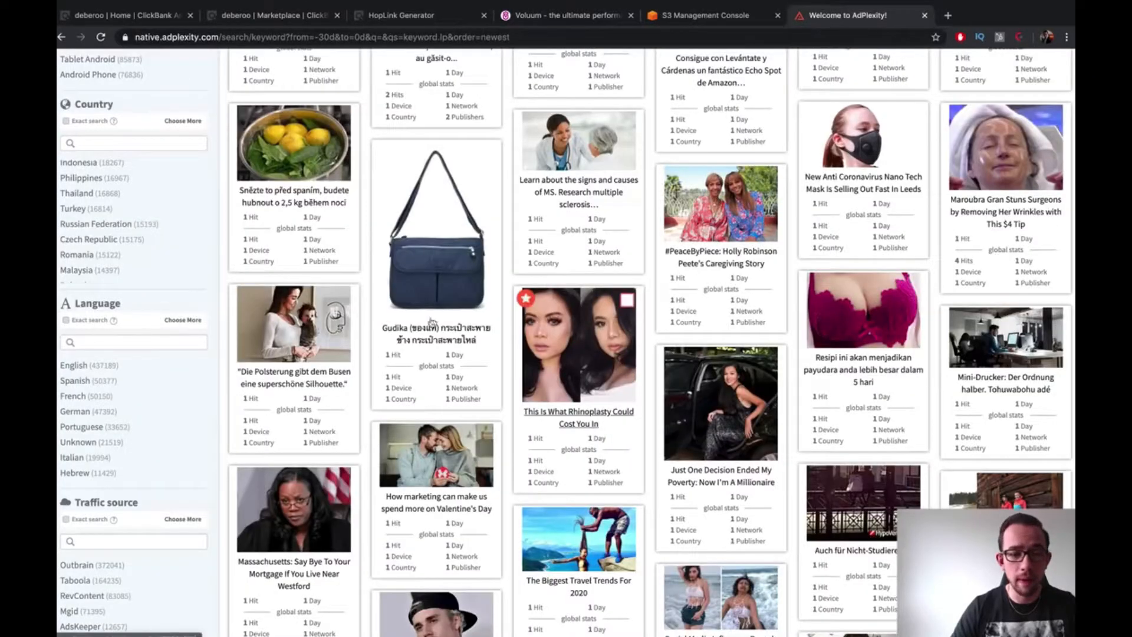
scroll(224, 395, "down", 5)
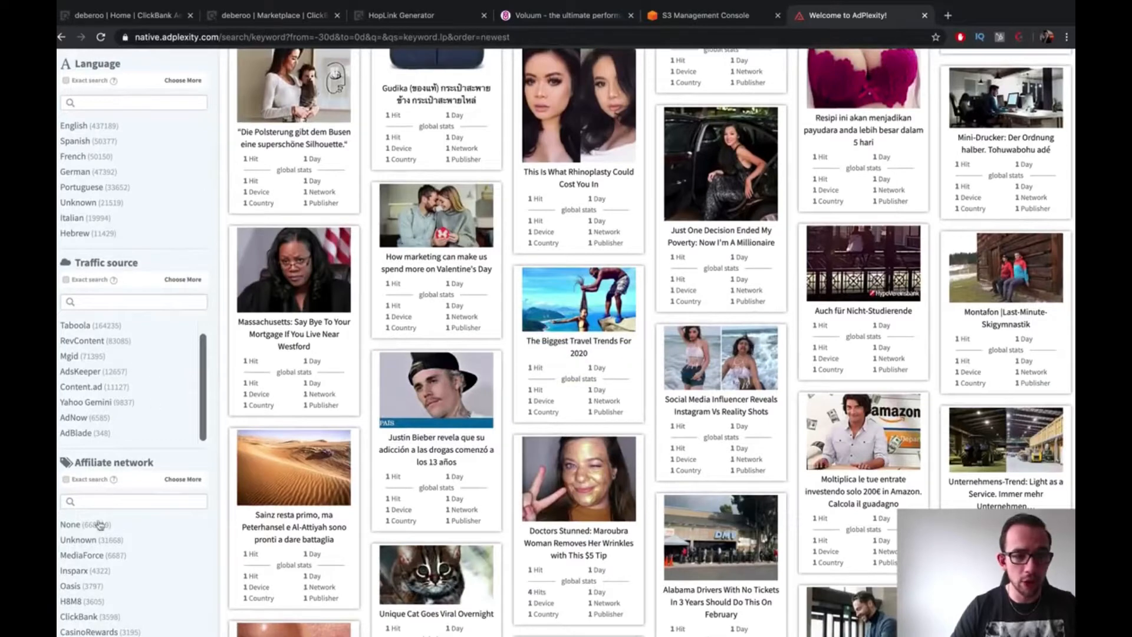
scroll(141, 551, "down", 8)
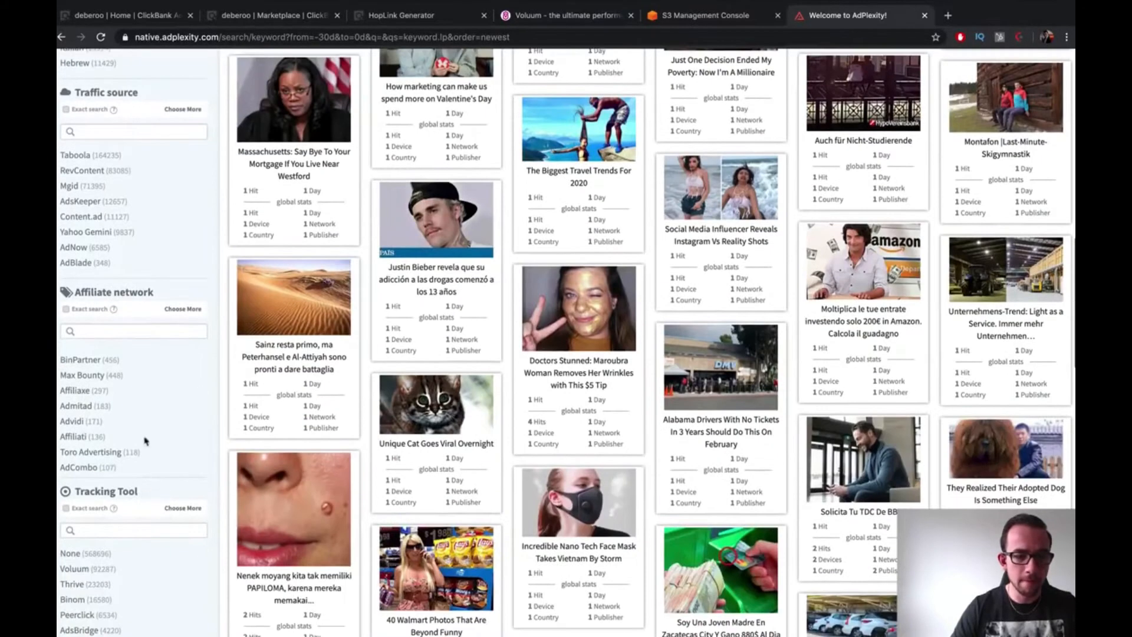
scroll(142, 424, "down", 3)
scroll(101, 415, "down", 2)
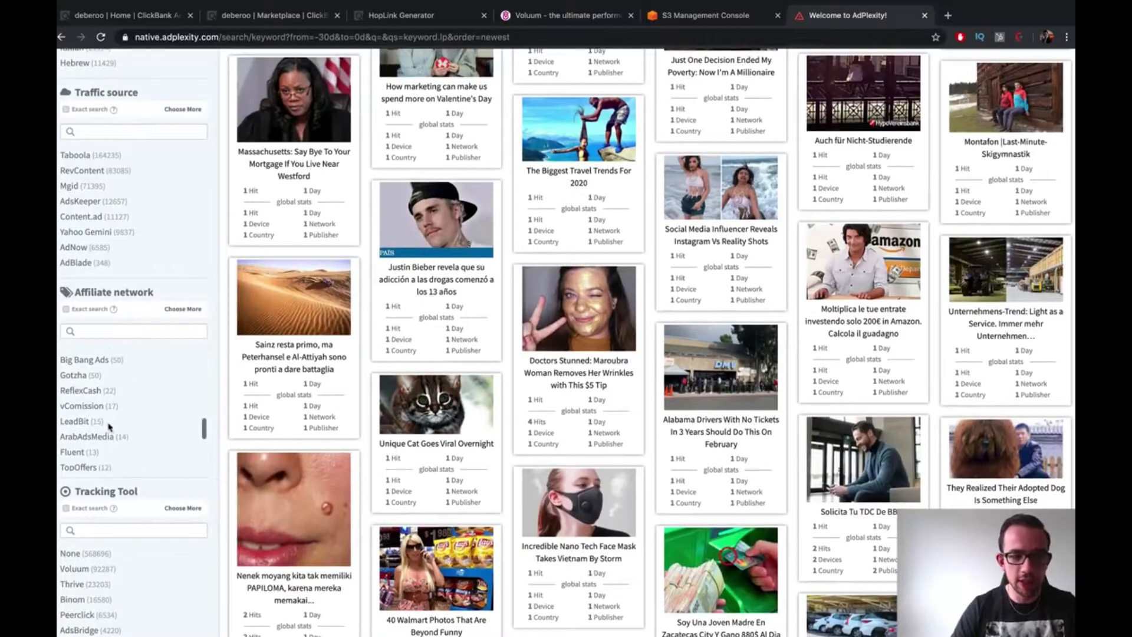
scroll(108, 426, "down", 5)
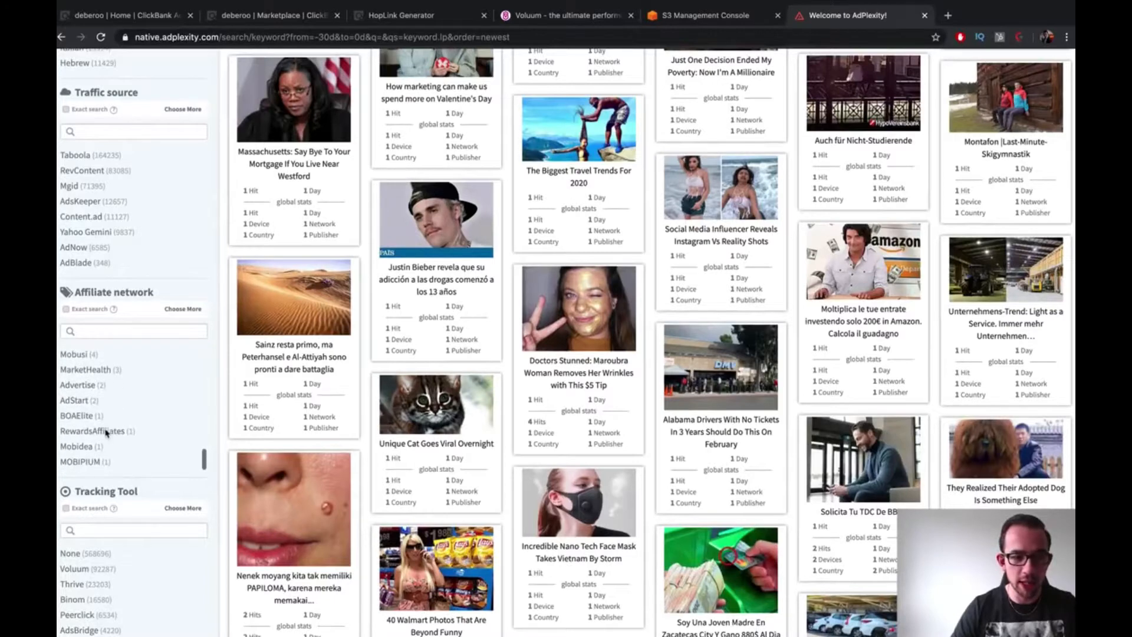
scroll(106, 434, "down", 2)
scroll(94, 360, "up", 10)
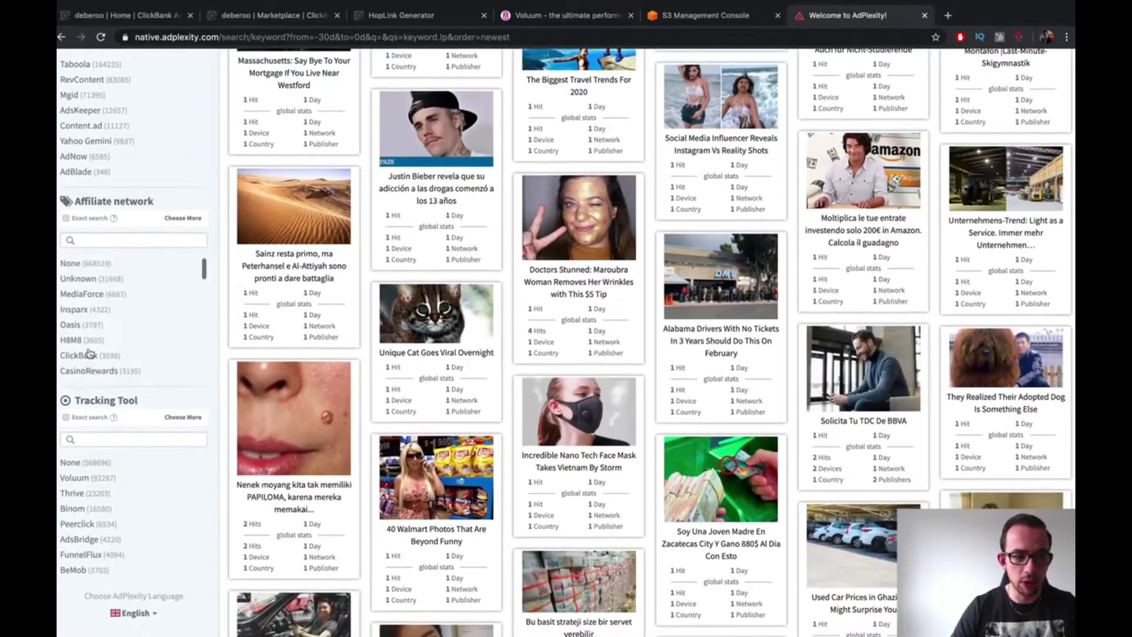
scroll(96, 305, "down", 6)
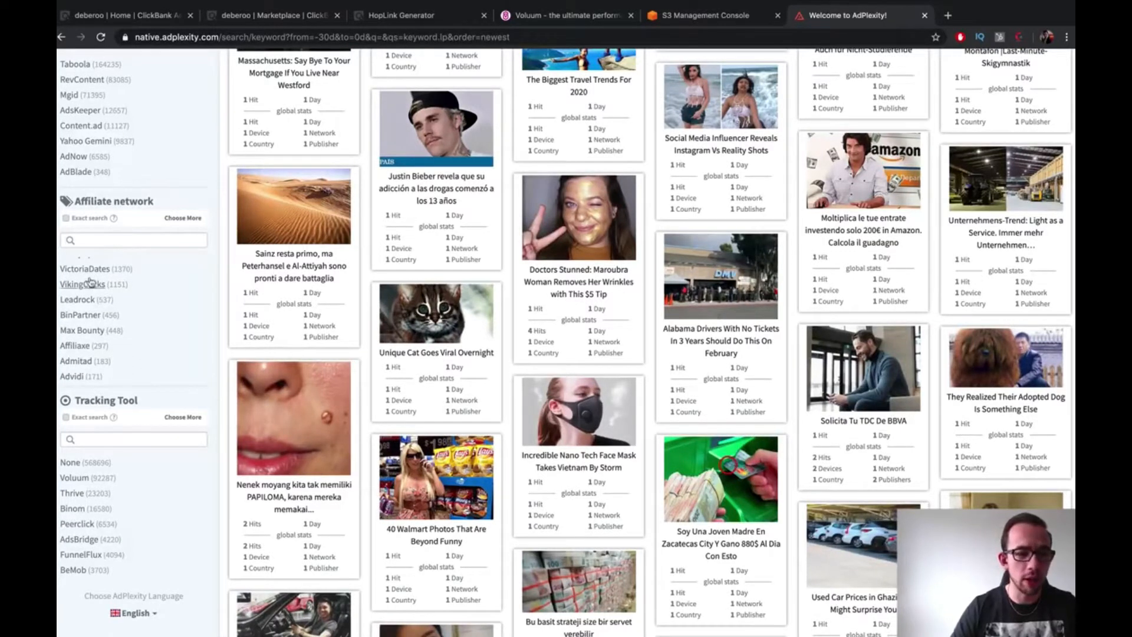
scroll(91, 295, "up", 2)
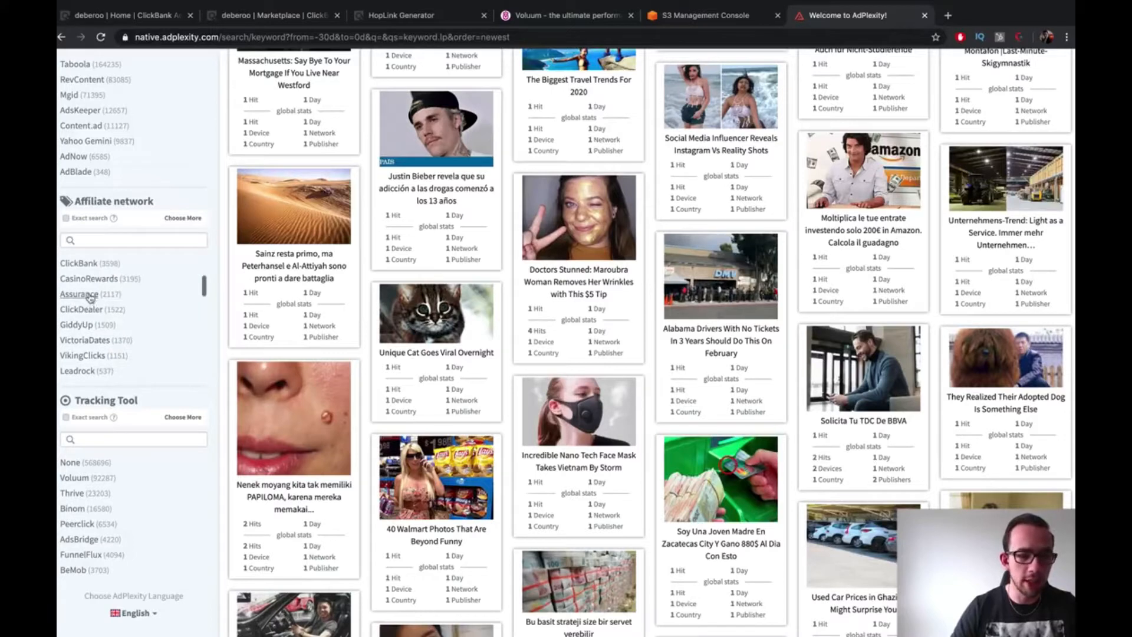
left_click(570, 15)
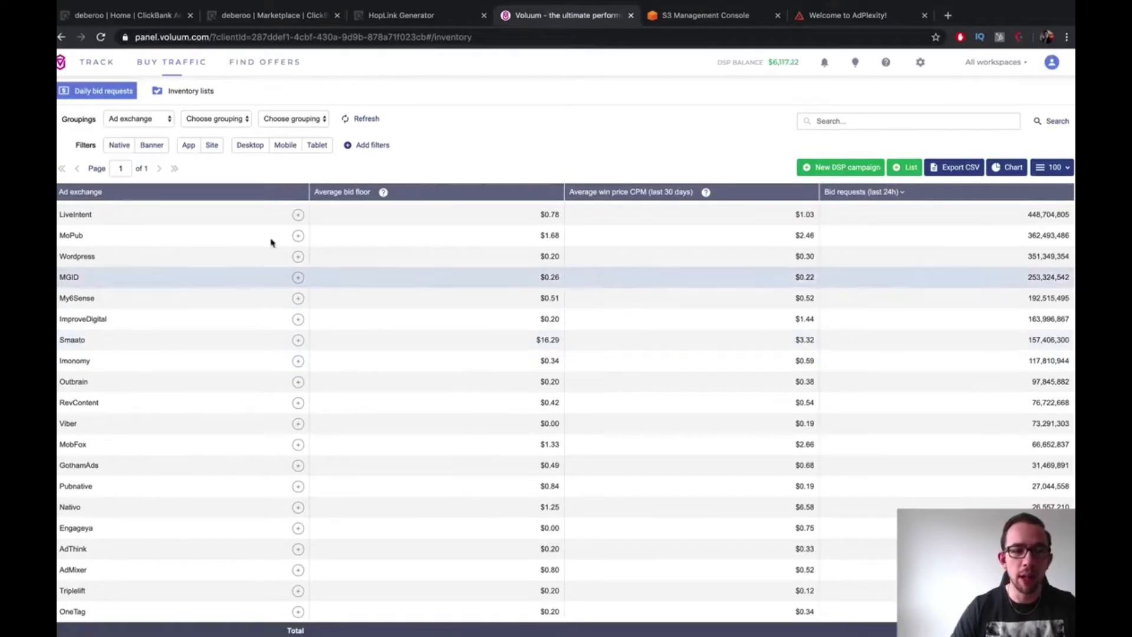
Open and dismiss Voluum's New DSP campaign type chooser, then return to the ClickBank-filtered AdPlexity ads
scroll(451, 249, "up", 1)
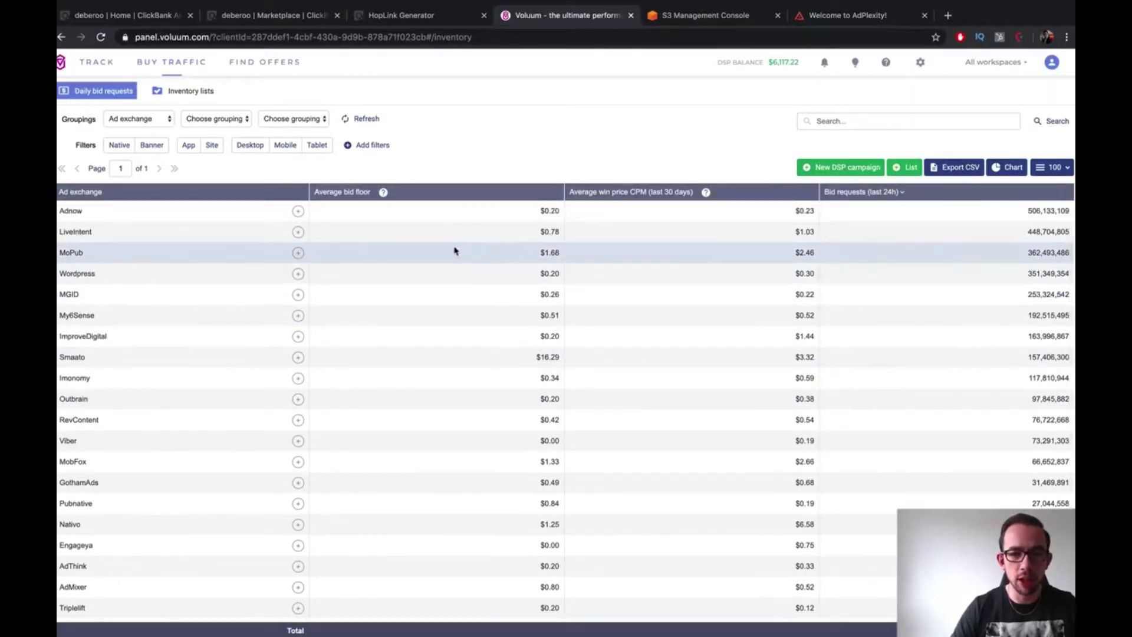
left_click(836, 168)
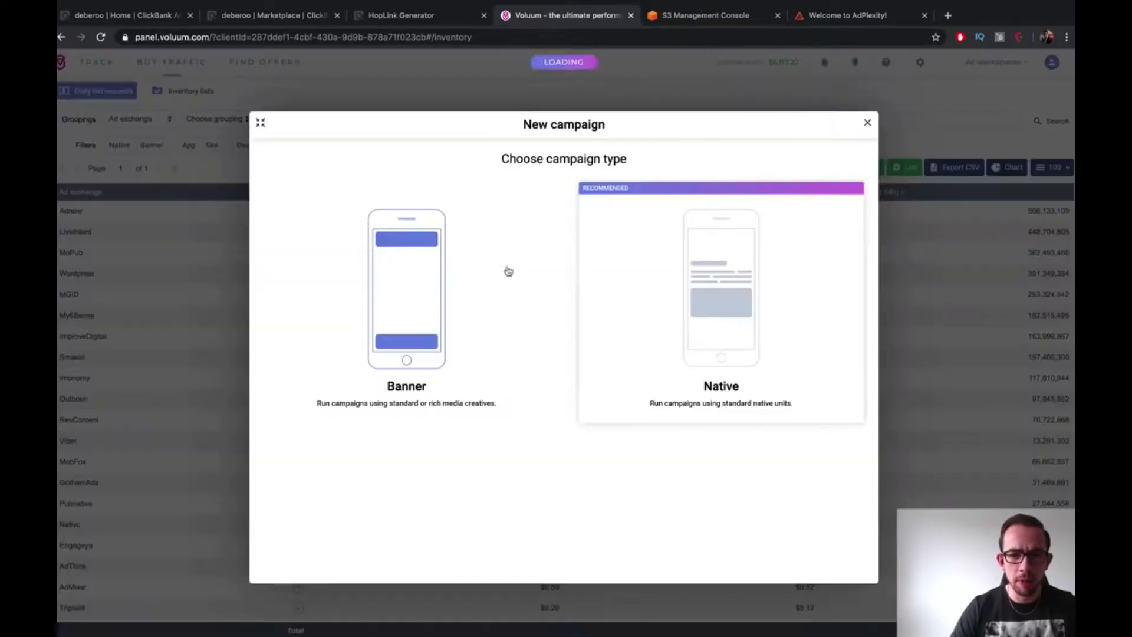
left_click(868, 124)
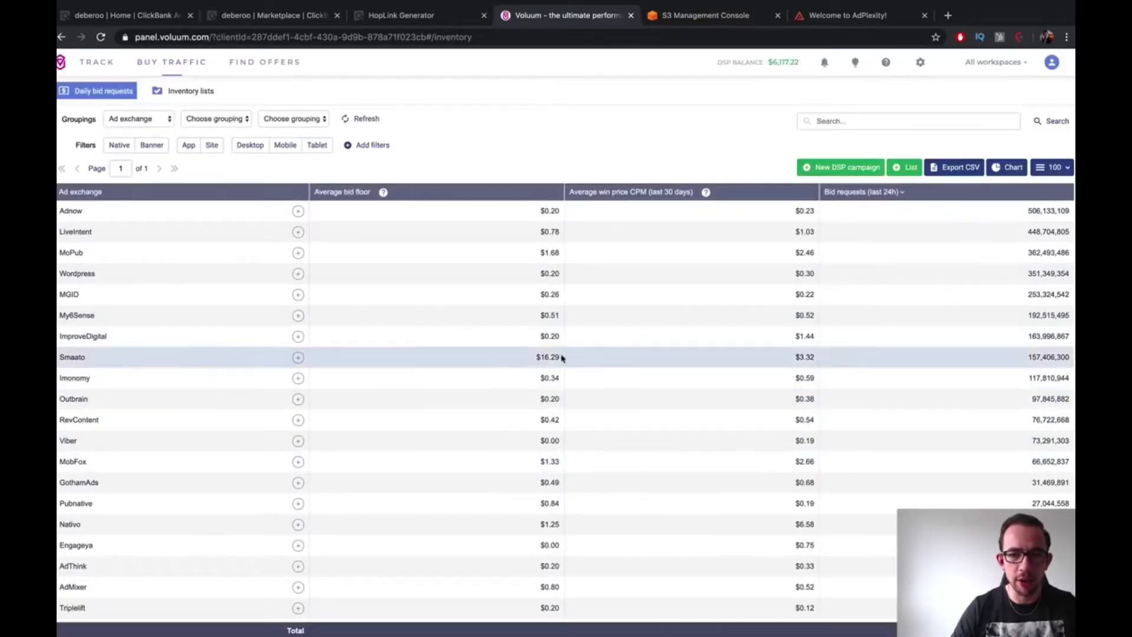
scroll(511, 357, "down", 1)
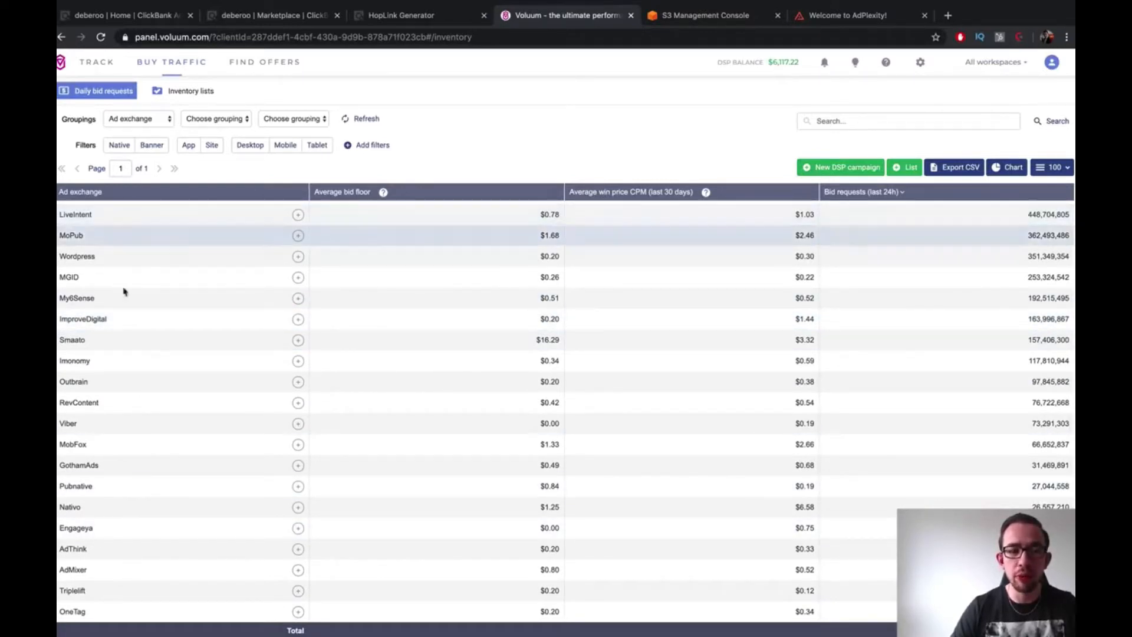
scroll(181, 552, "up", 1)
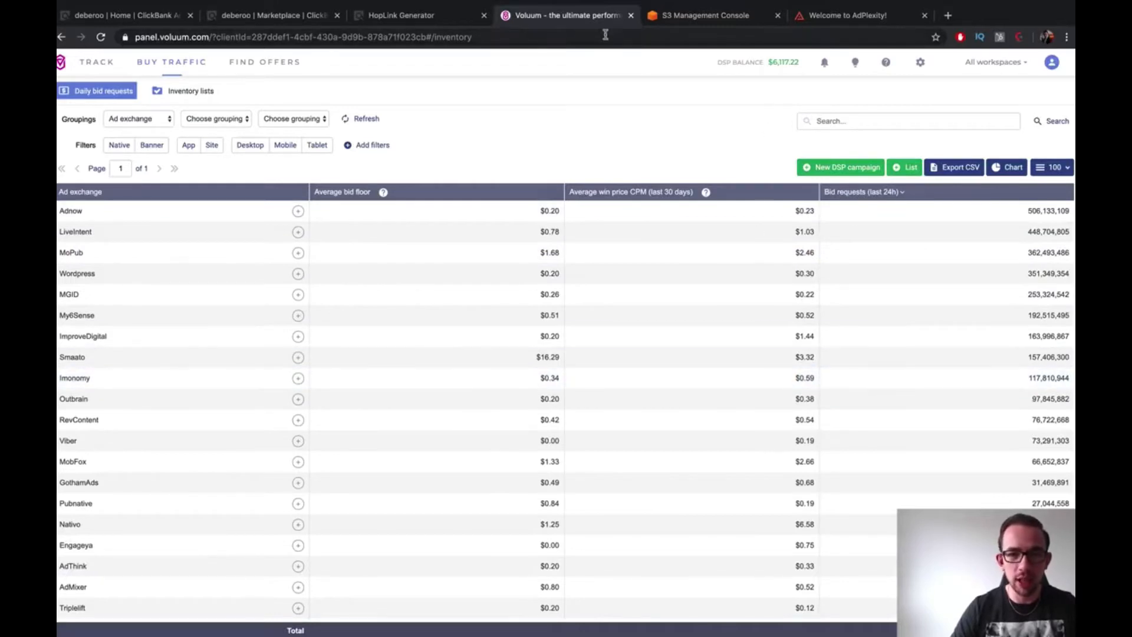
left_click(862, 18)
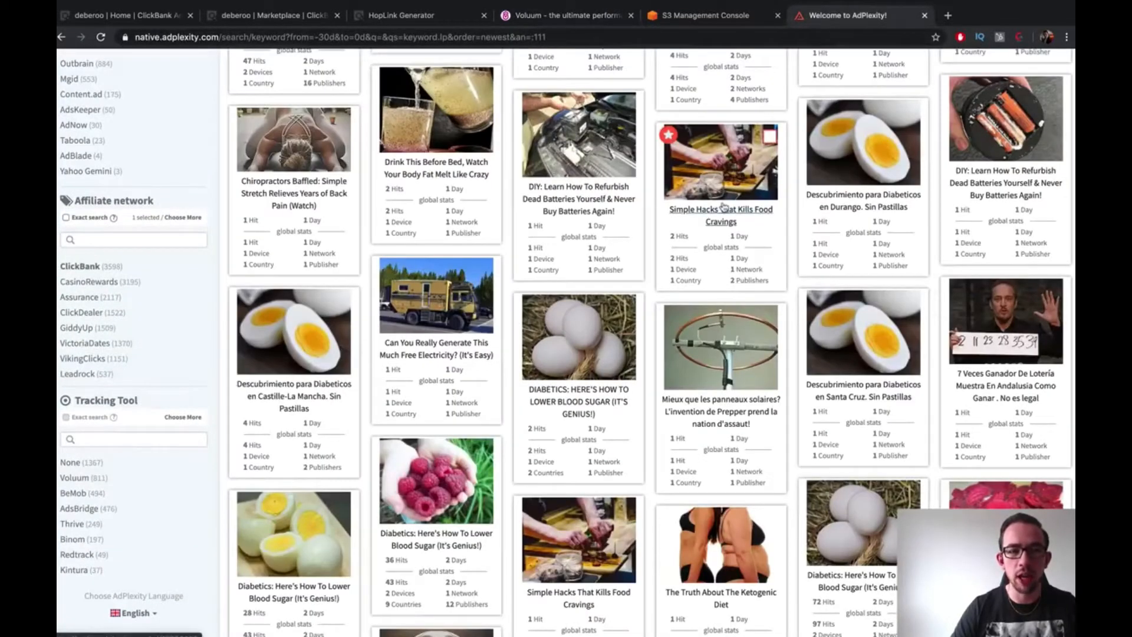
Sort the AdPlexity ad results by most traffic received
mouse_move(400, 223)
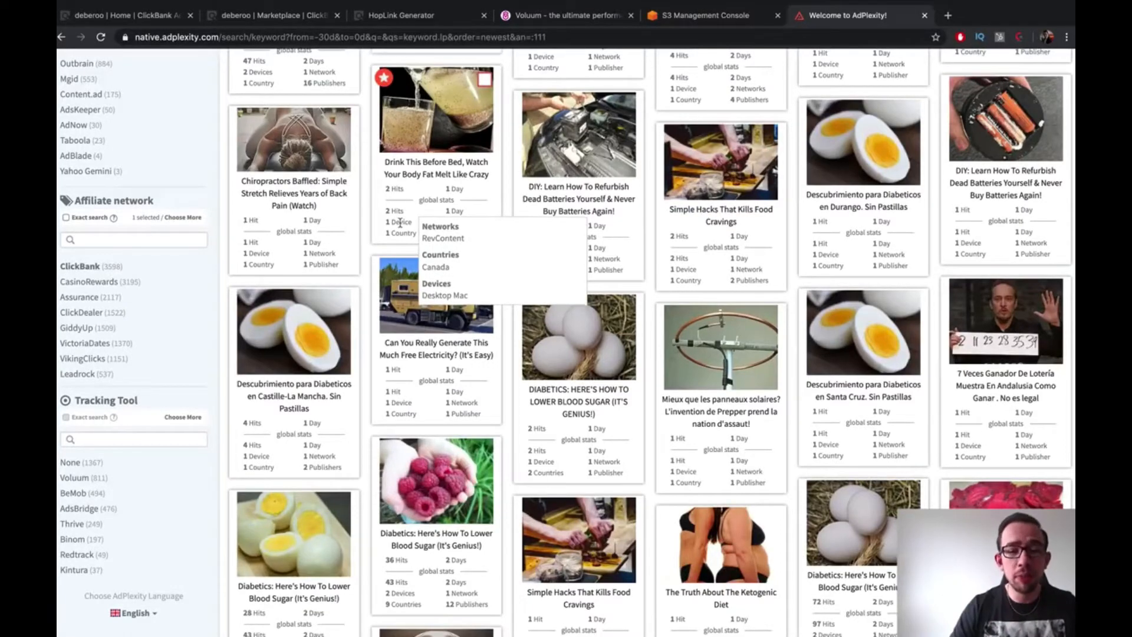
scroll(513, 230, "up", 5)
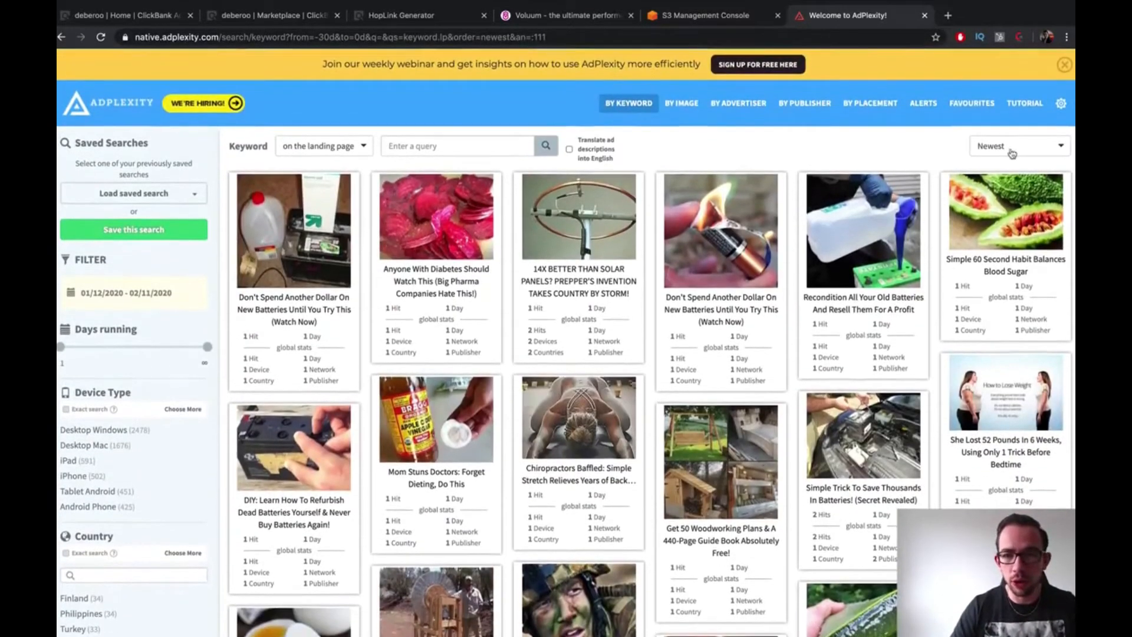
left_click(1012, 148)
left_click(1012, 202)
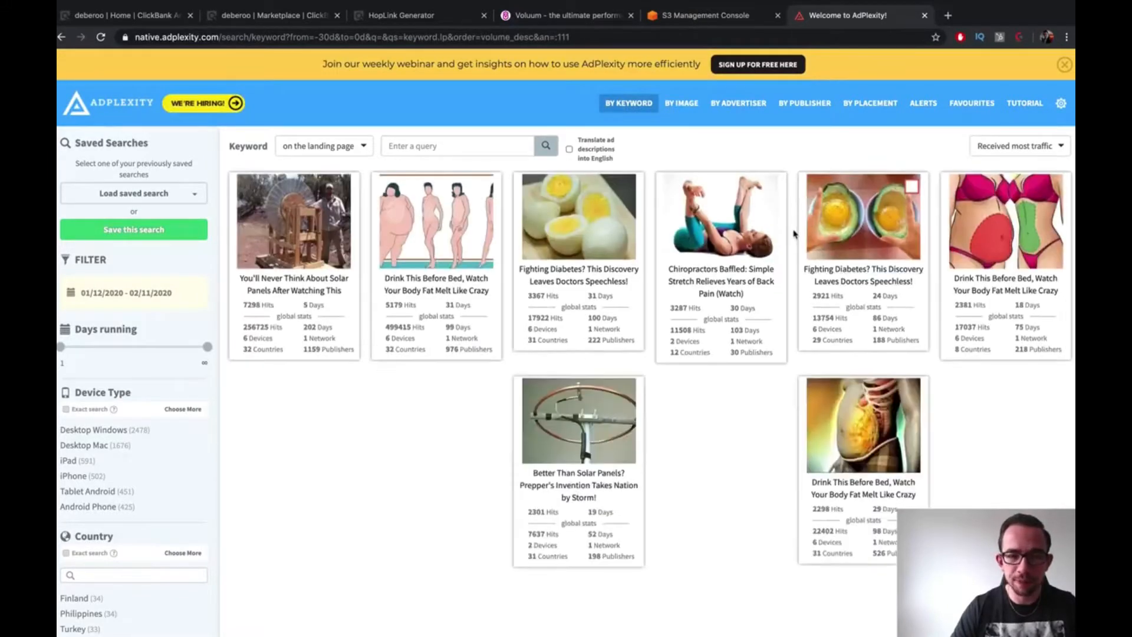
Open the 'Recondition Your Old Batteries' ad in a new tab and dismiss a stray menu
scroll(739, 187, "down", 2)
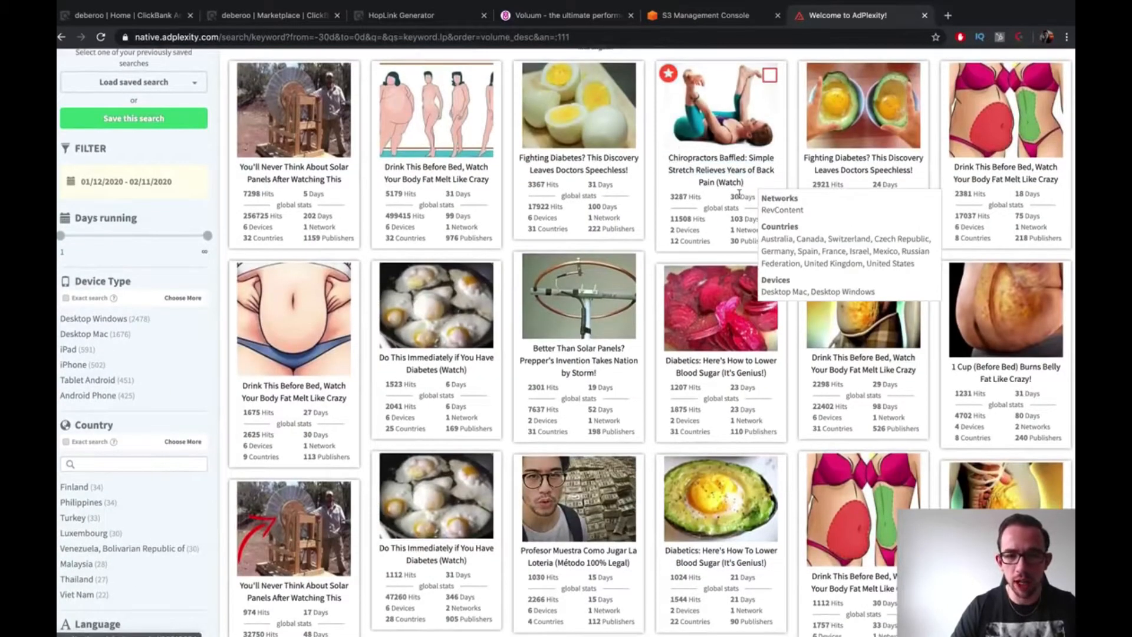
scroll(738, 261, "down", 1)
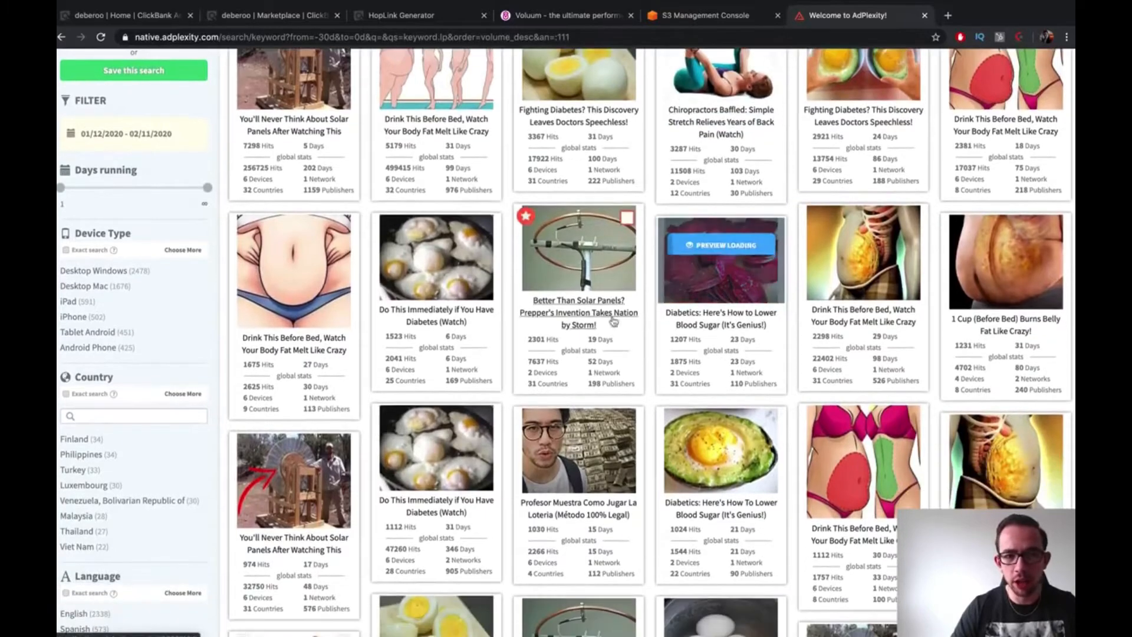
scroll(618, 309, "down", 7)
scroll(618, 308, "down", 1)
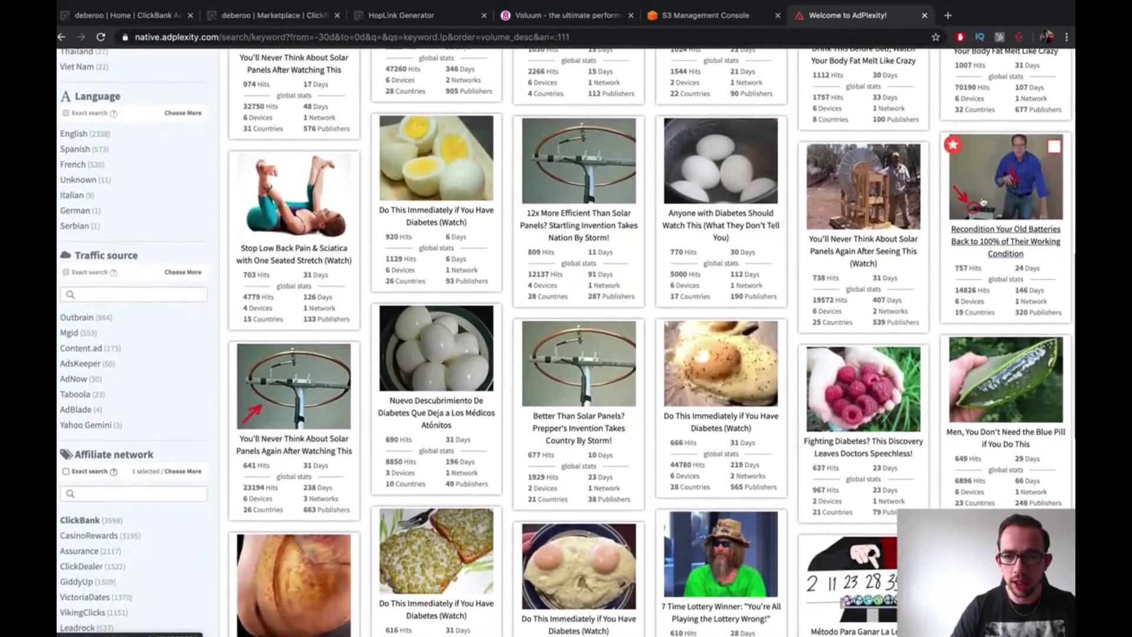
right_click(957, 237)
left_click(956, 236)
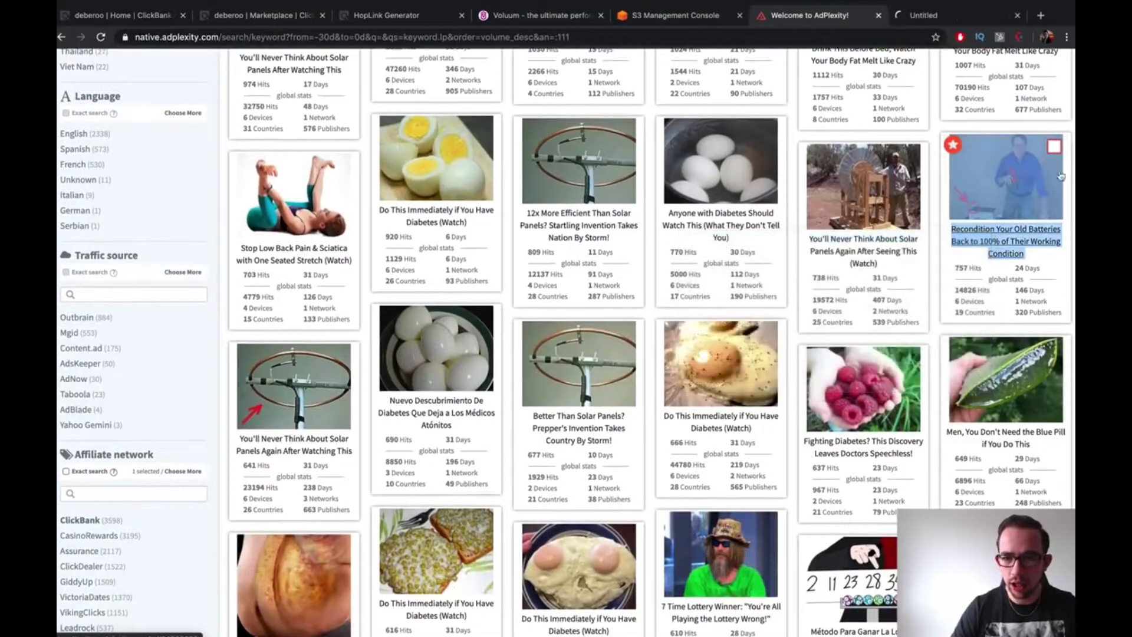
right_click(764, 77)
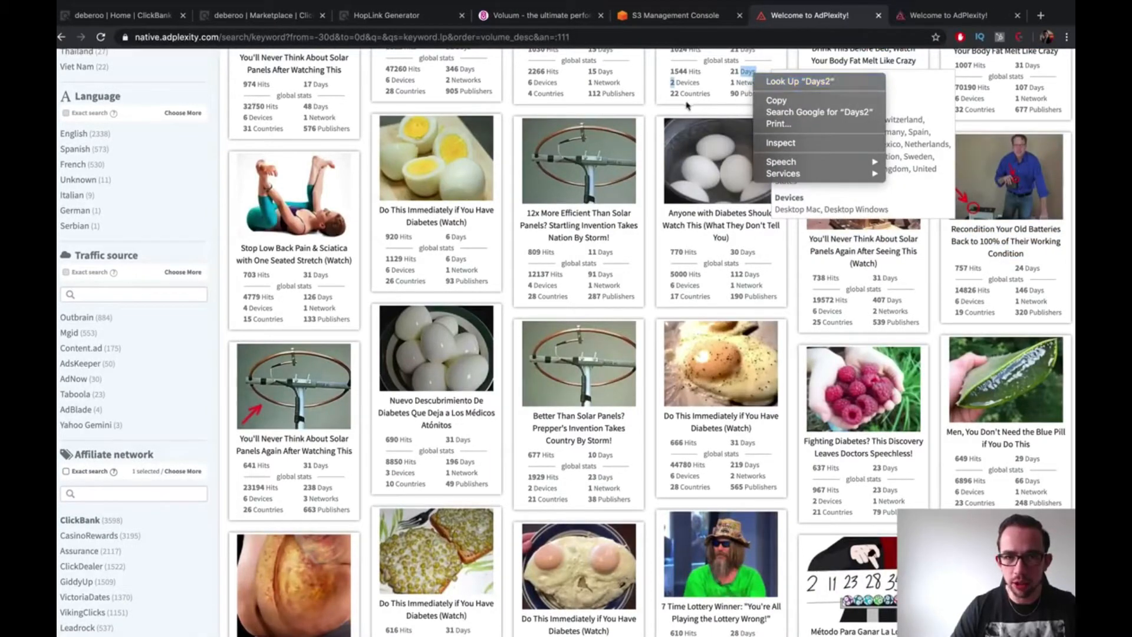
left_click(652, 109)
Open two 'Dead Simple Trick' battery ads in their own new tabs
scroll(651, 236, "down", 5)
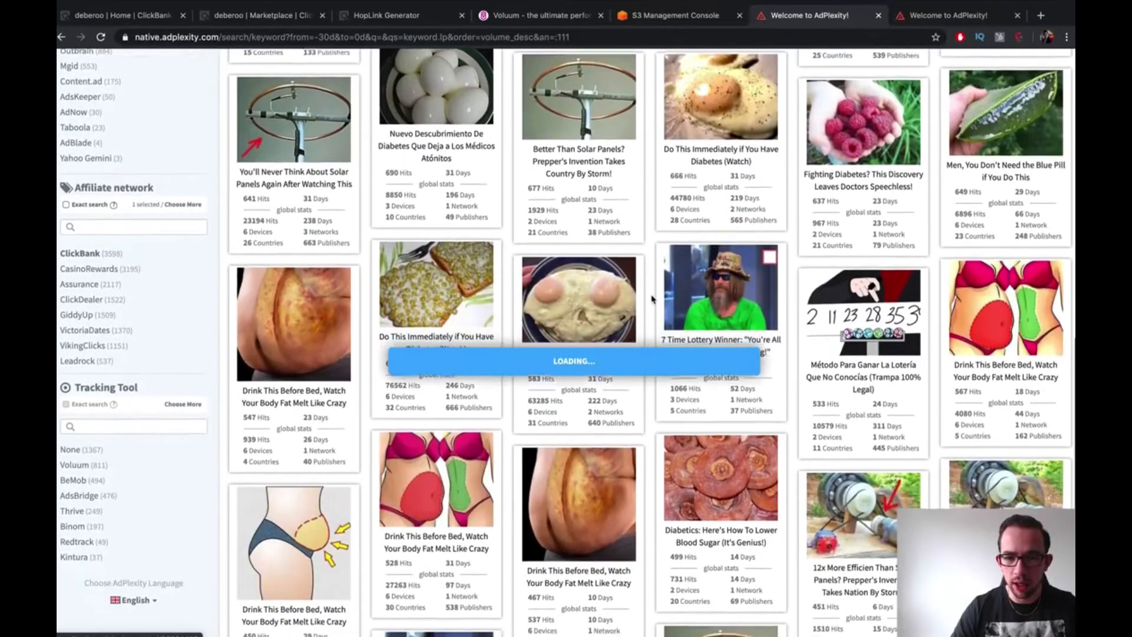
scroll(652, 299, "down", 7)
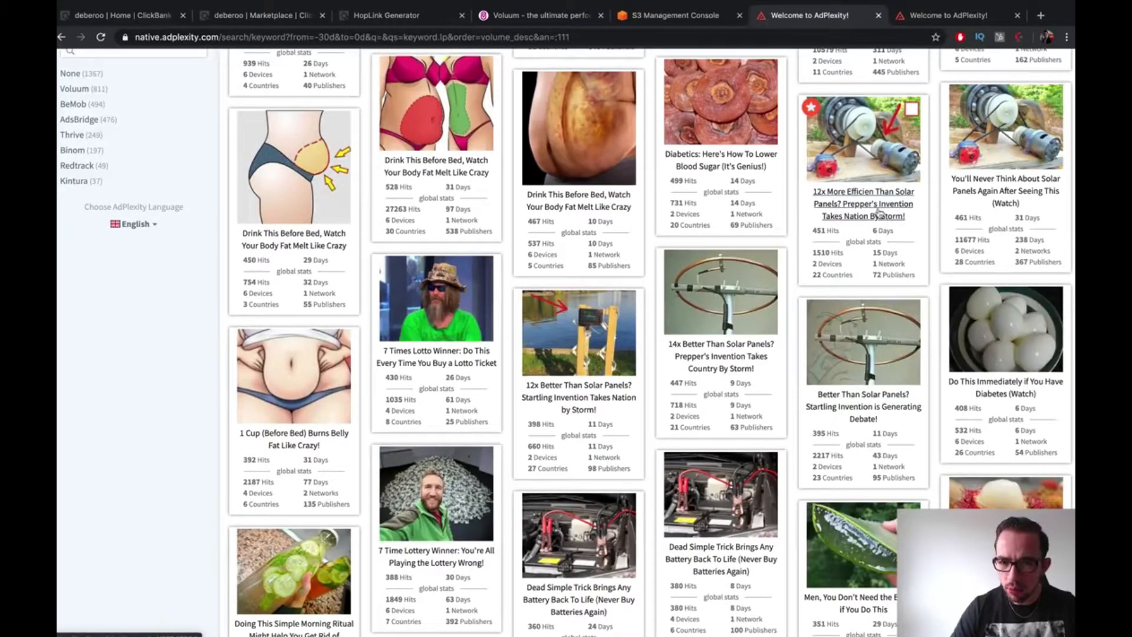
scroll(811, 299, "down", 3)
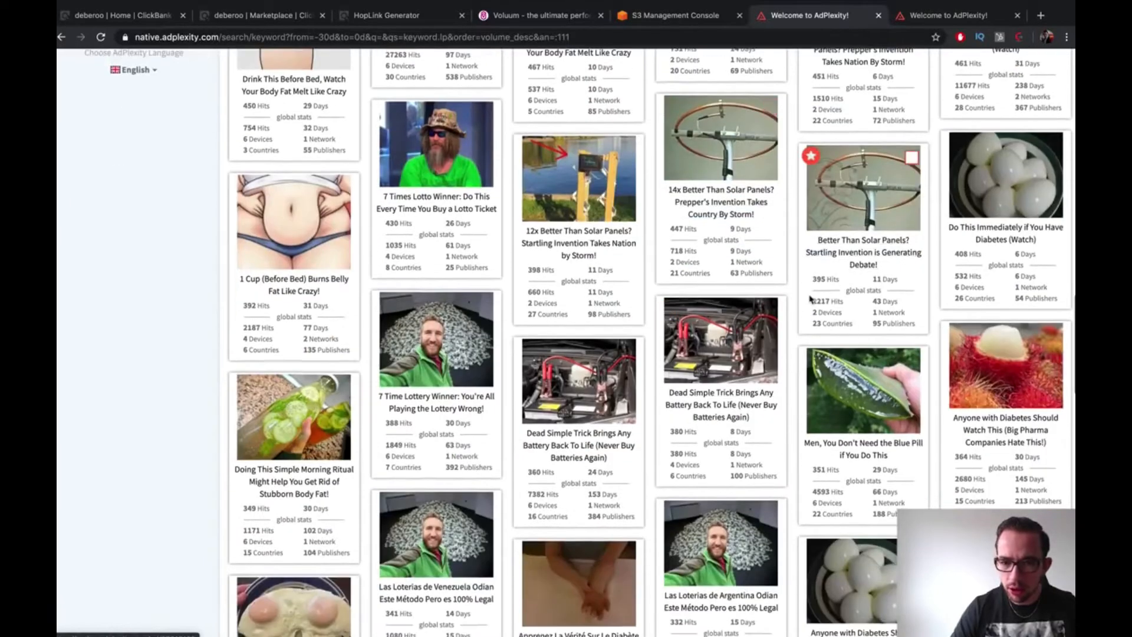
scroll(811, 299, "down", 1)
scroll(811, 299, "up", 4)
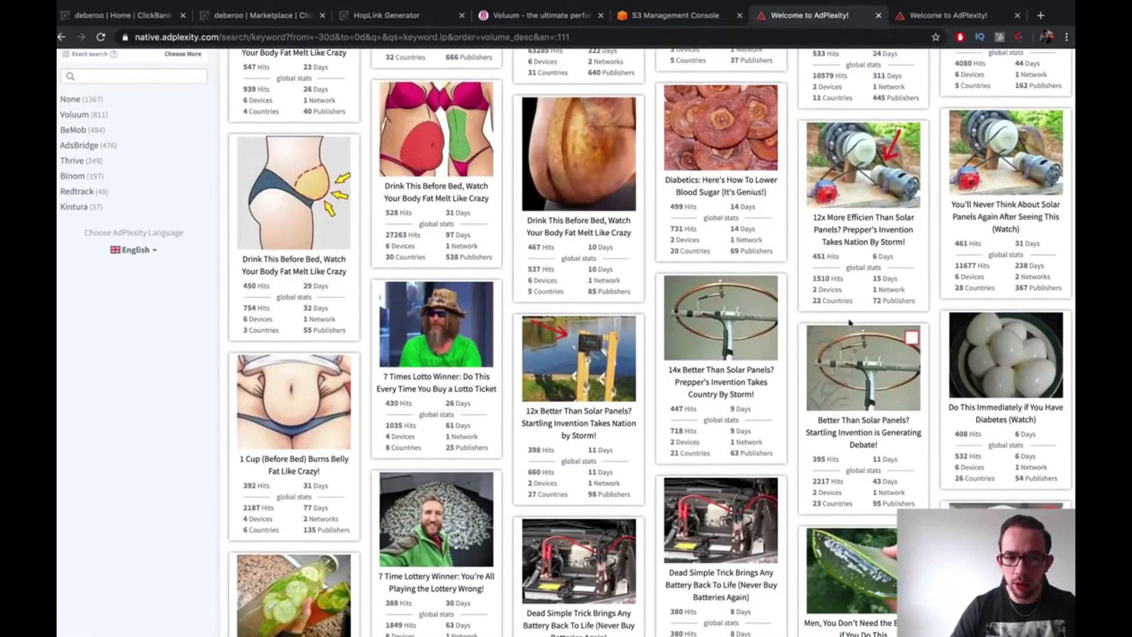
scroll(849, 322, "down", 5)
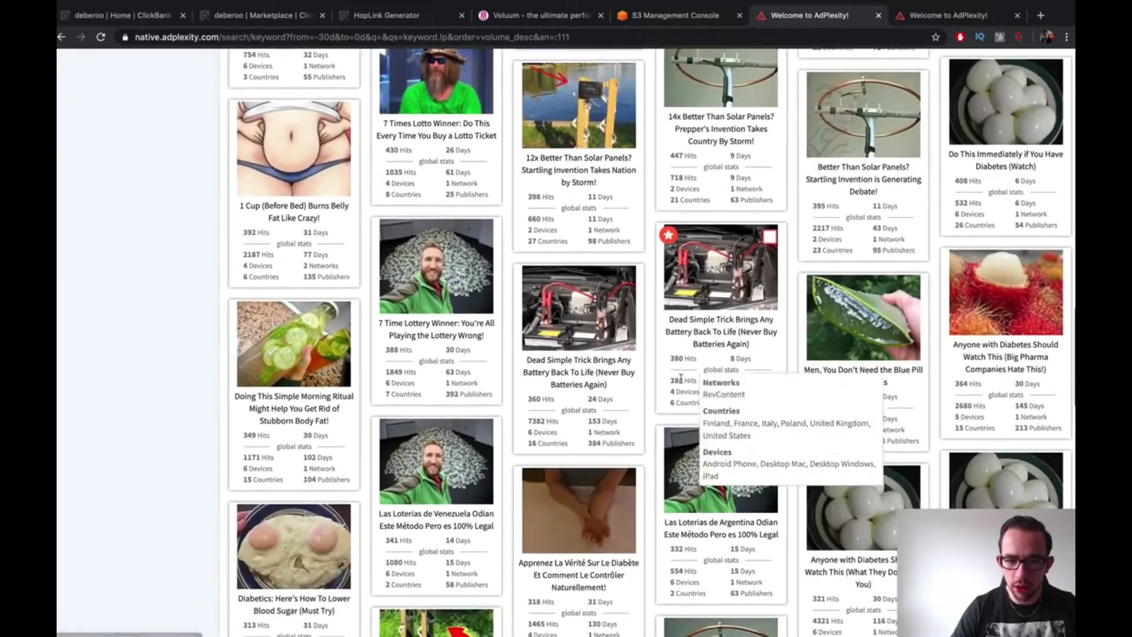
right_click(691, 329)
left_click(711, 334)
scroll(710, 338, "down", 3)
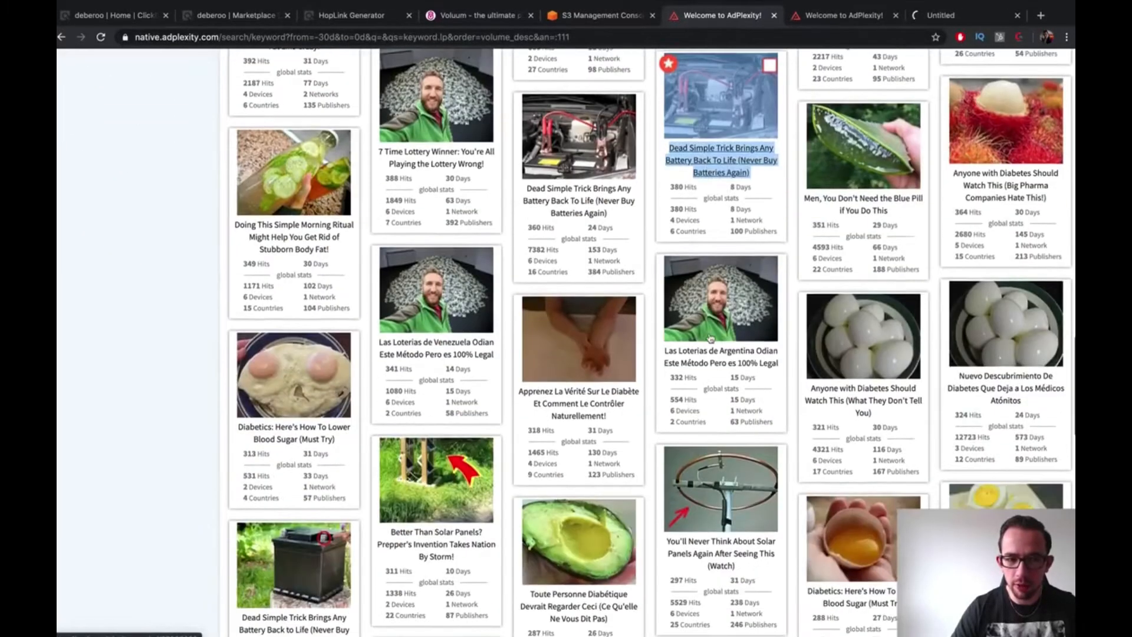
scroll(714, 342, "down", 9)
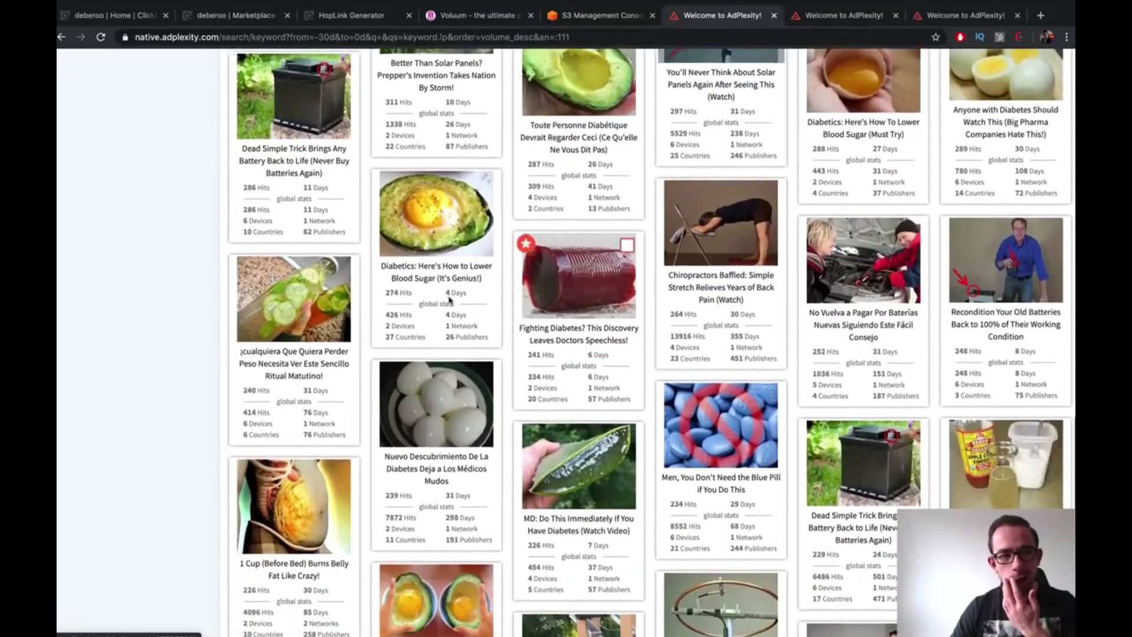
scroll(450, 299, "down", 1)
right_click(276, 148)
left_click(313, 152)
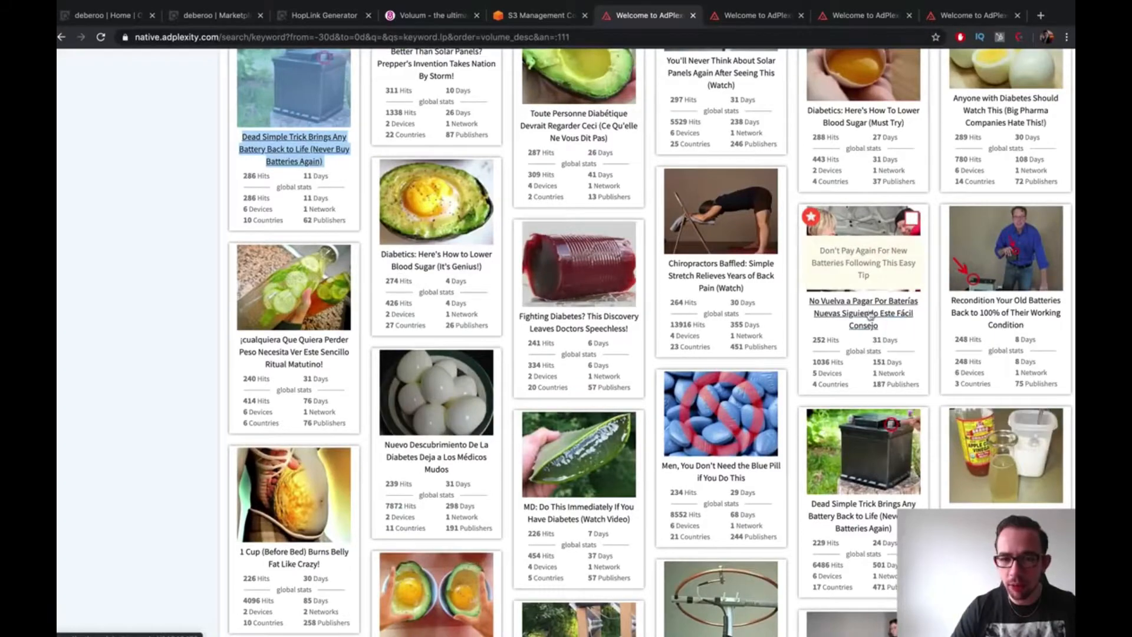
Further down the grid, open the 'DIY: Learn How To Refurbish Your Old Batteries' ad in a new tab
scroll(817, 353, "down", 6)
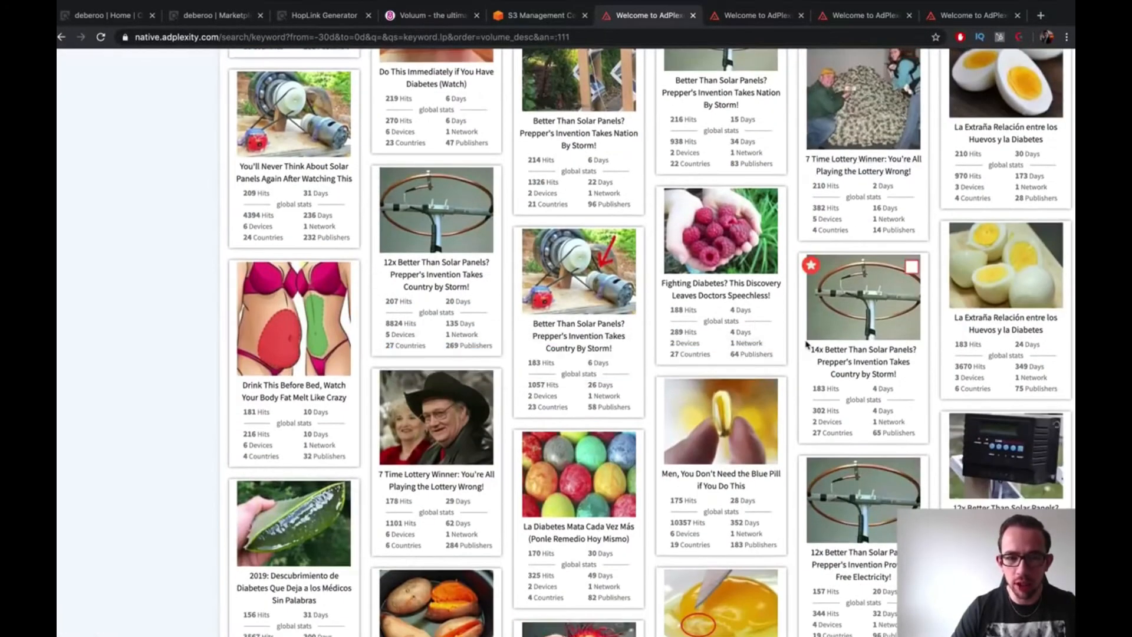
scroll(806, 346, "down", 3)
scroll(806, 344, "down", 7)
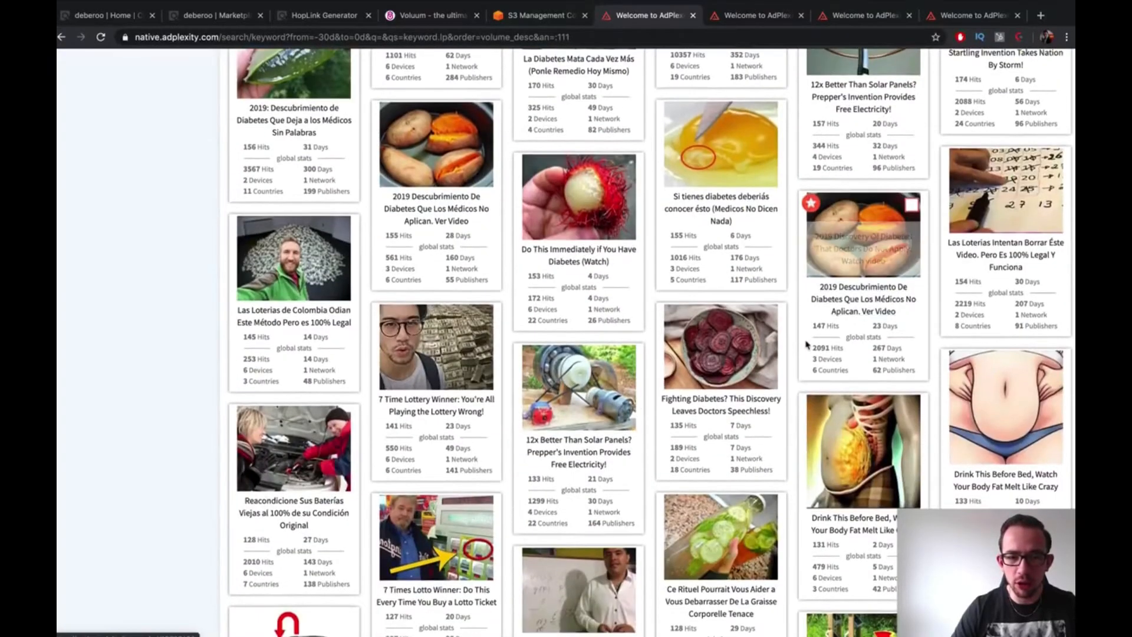
scroll(806, 345, "down", 8)
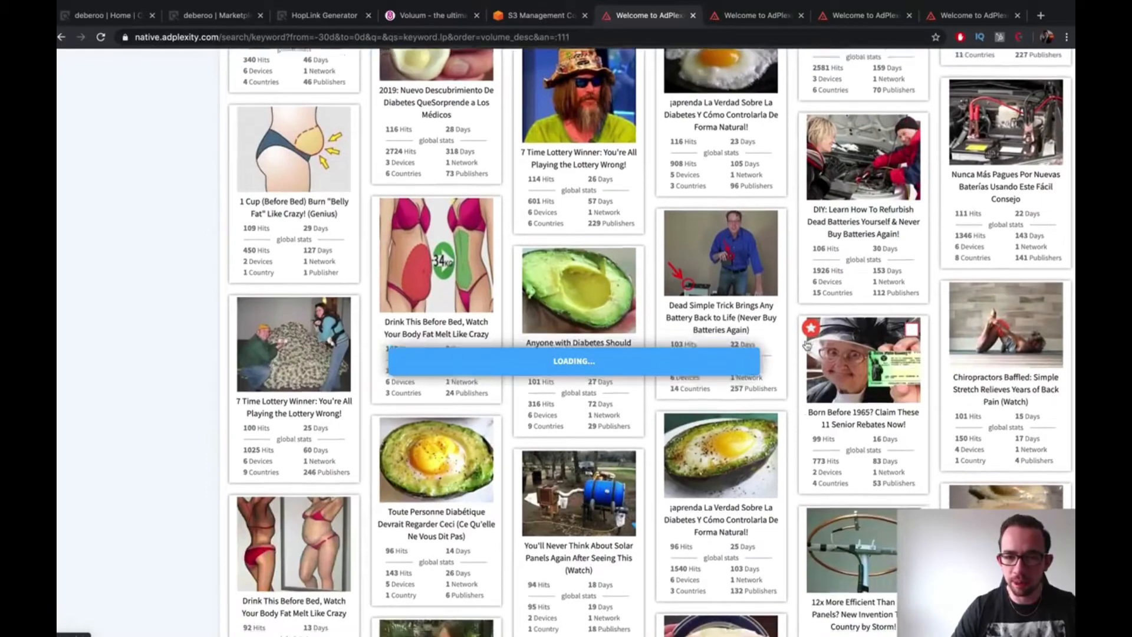
scroll(807, 345, "down", 6)
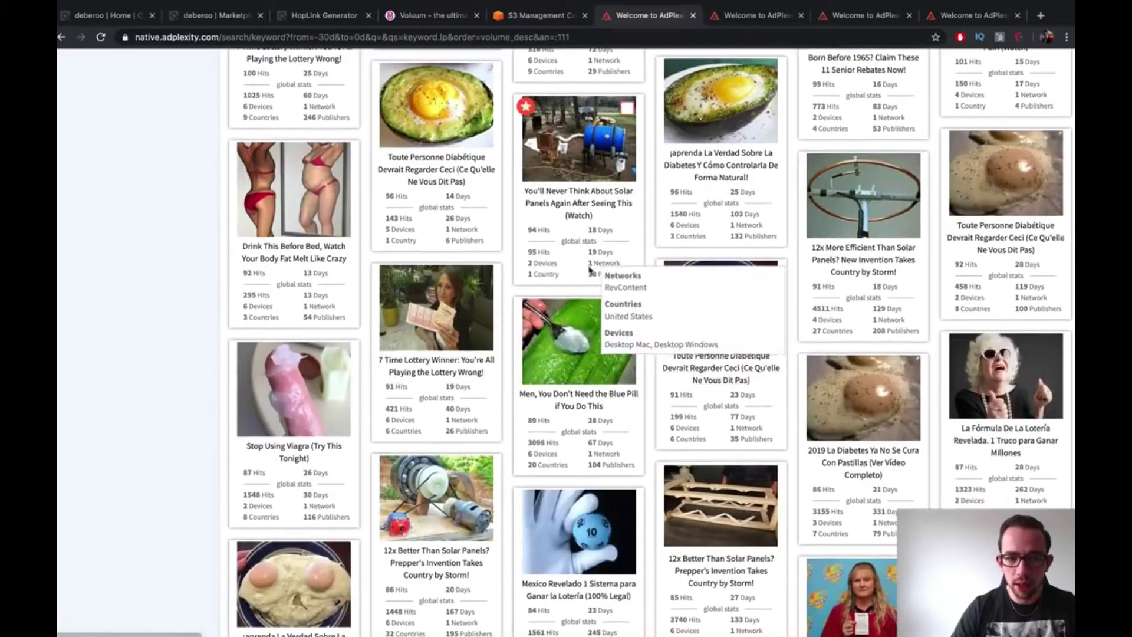
scroll(611, 210, "down", 4)
scroll(611, 210, "down", 6)
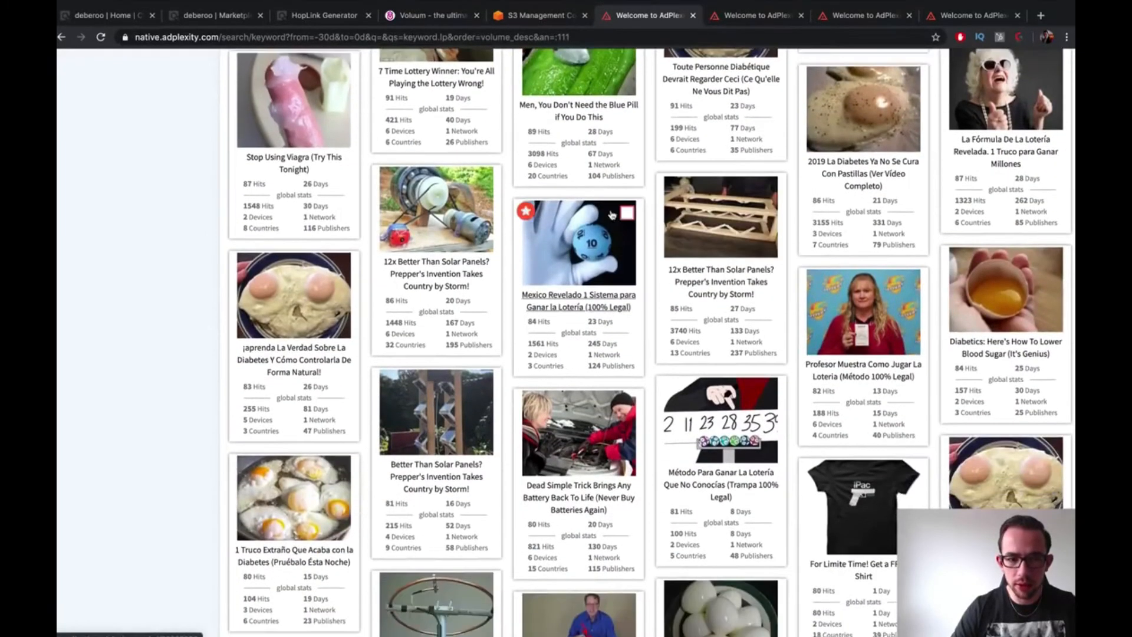
scroll(611, 209, "down", 2)
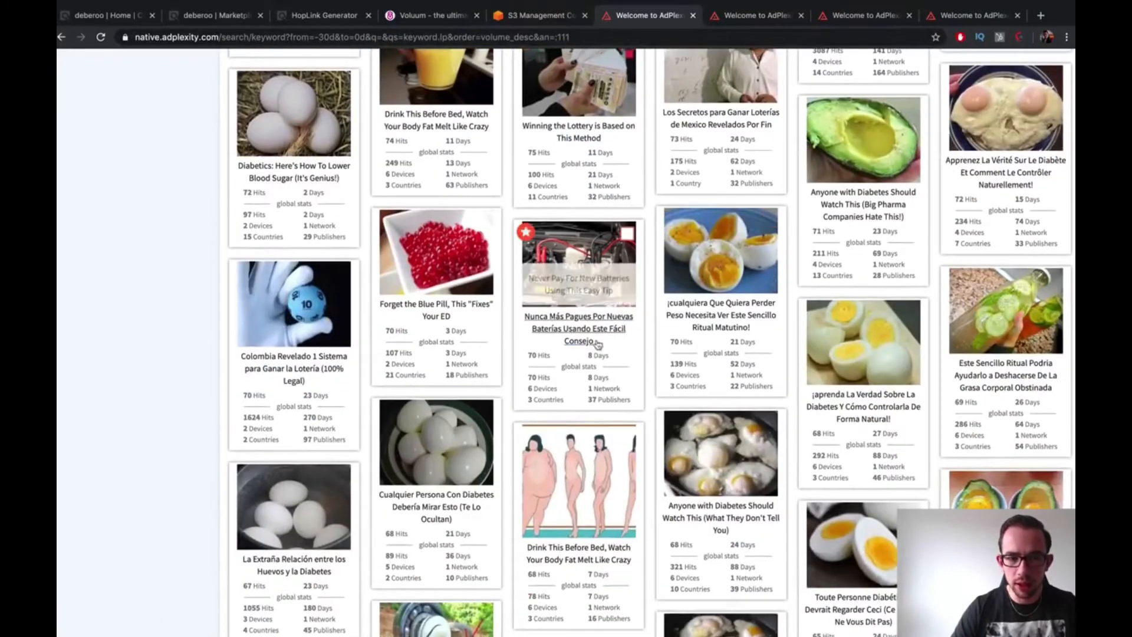
scroll(597, 343, "down", 6)
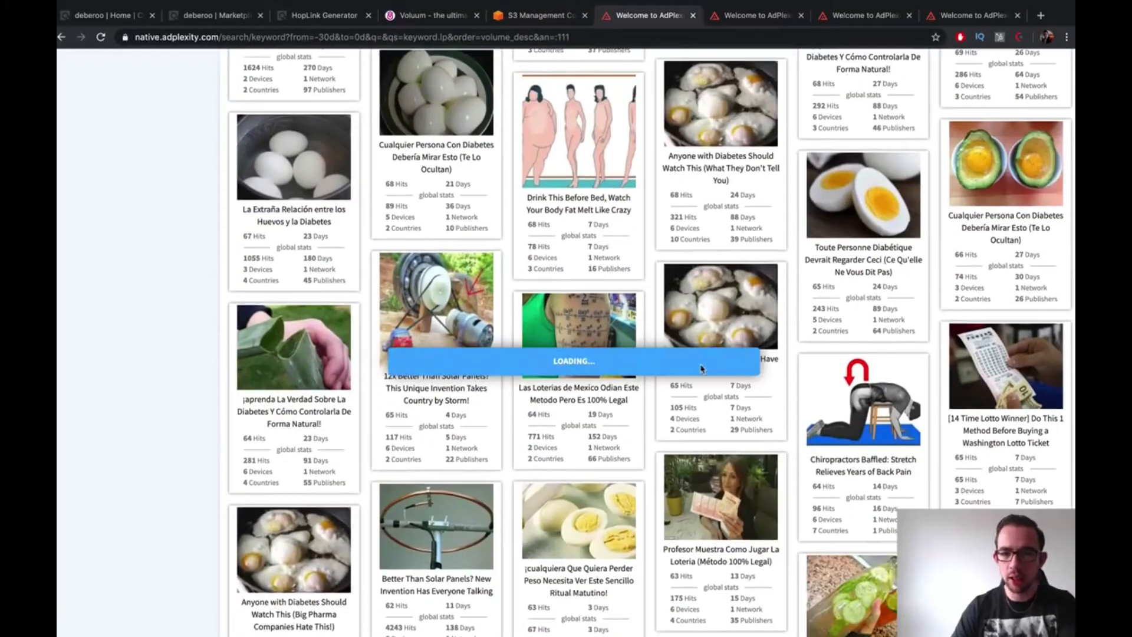
scroll(701, 369, "down", 8)
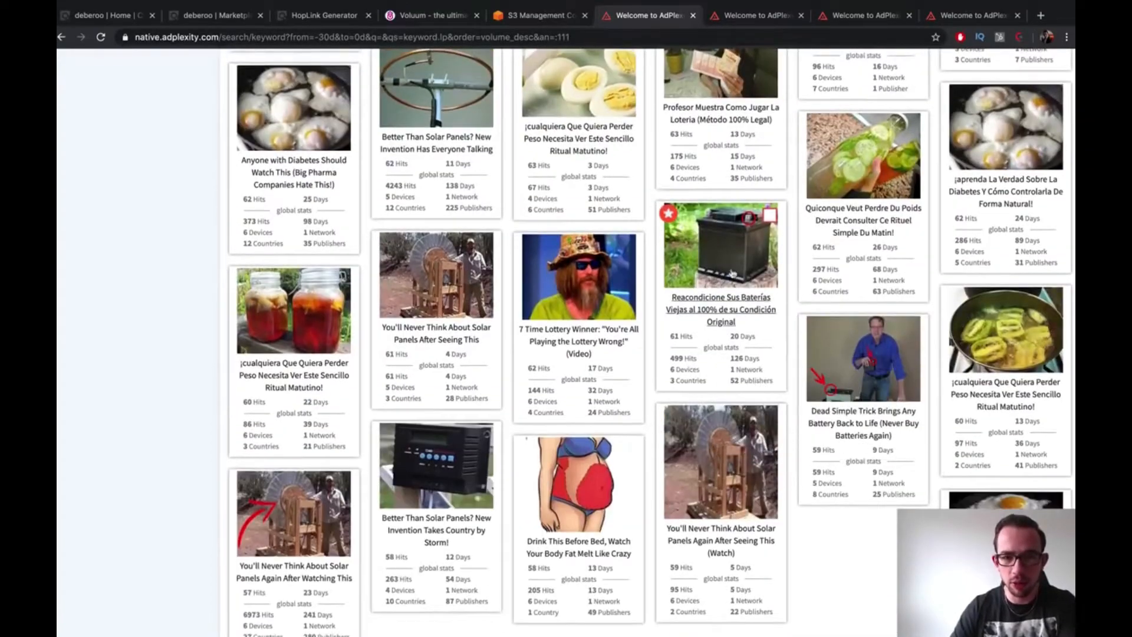
scroll(731, 273, "down", 3)
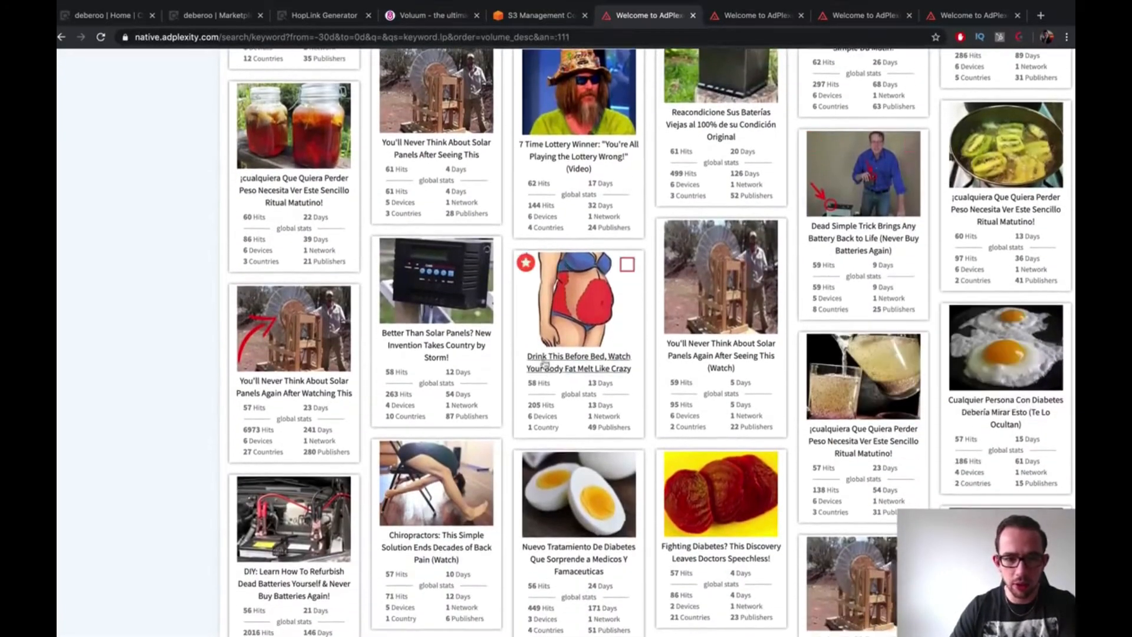
scroll(560, 380, "down", 6)
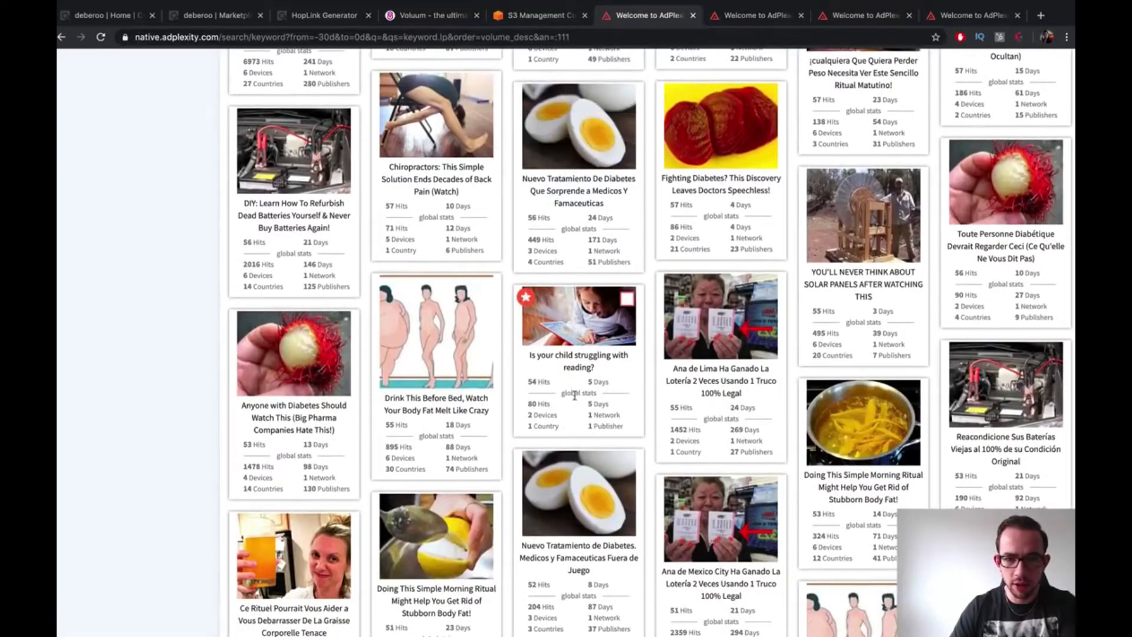
scroll(575, 395, "down", 7)
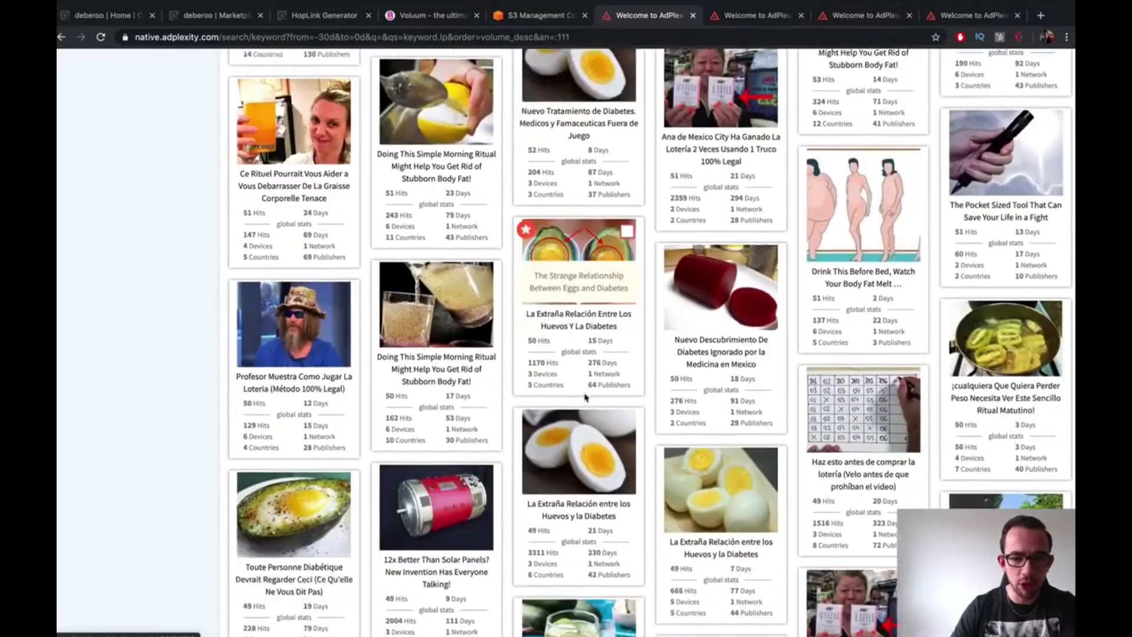
scroll(585, 397, "down", 9)
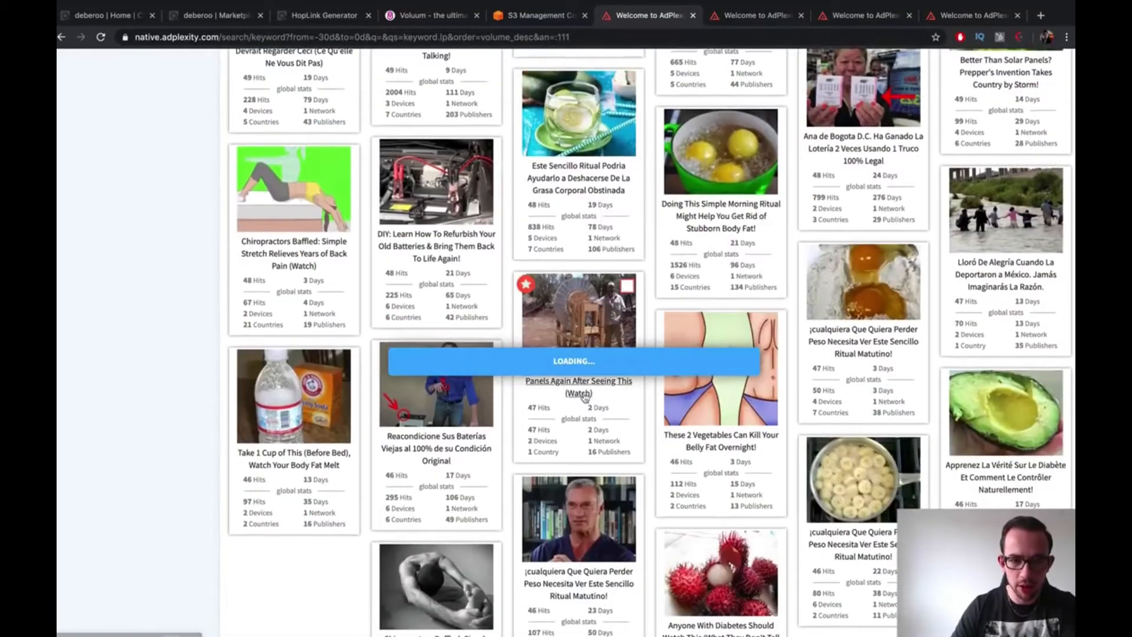
right_click(438, 203)
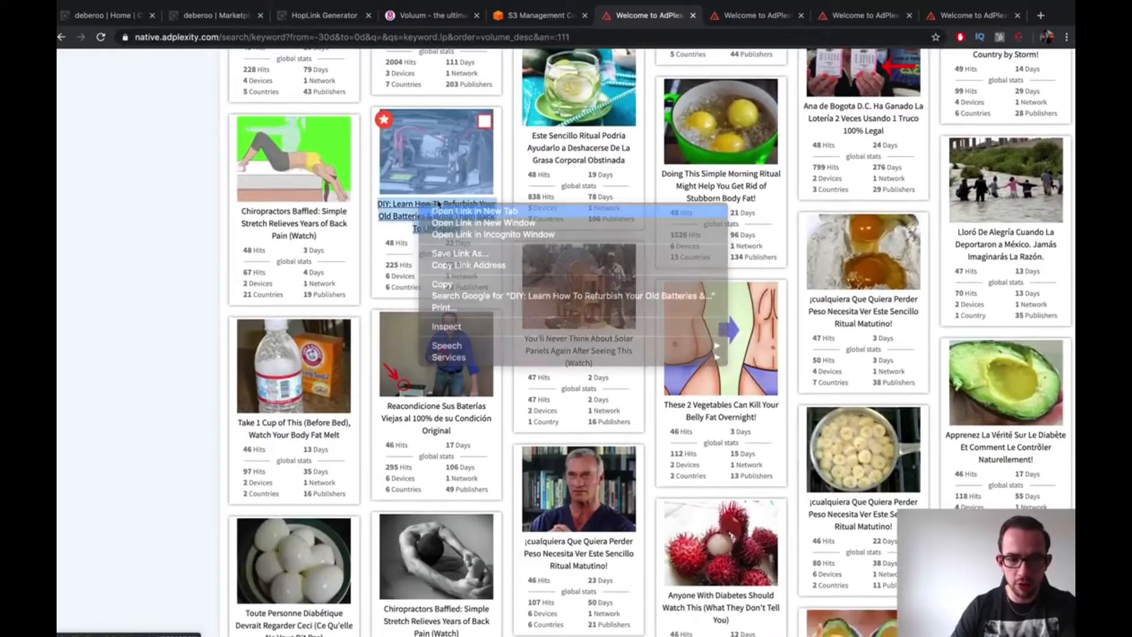
left_click(448, 210)
Look over the battery ad's trend, device and placement charts, then switch to Voluum's bid request table
left_click(700, 13)
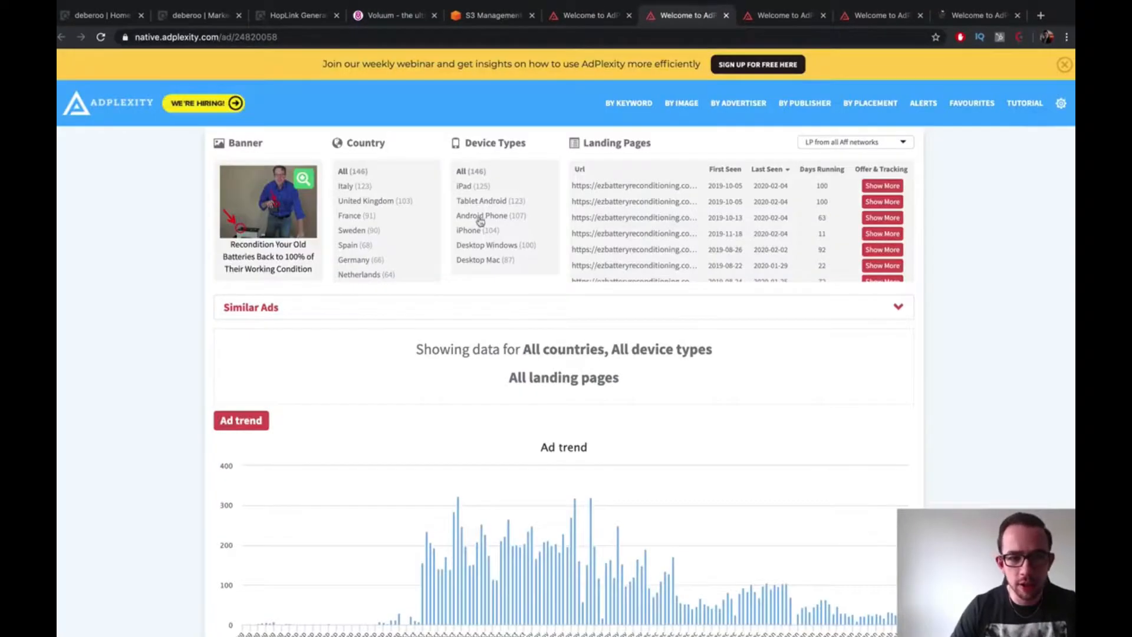
scroll(483, 379, "down", 3)
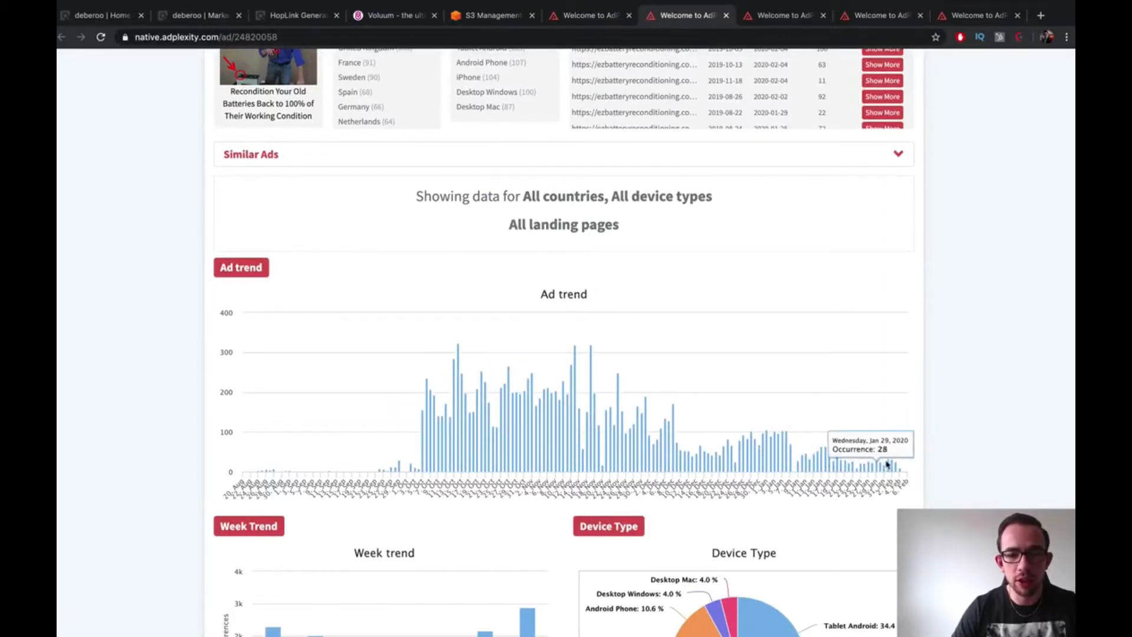
mouse_move(900, 473)
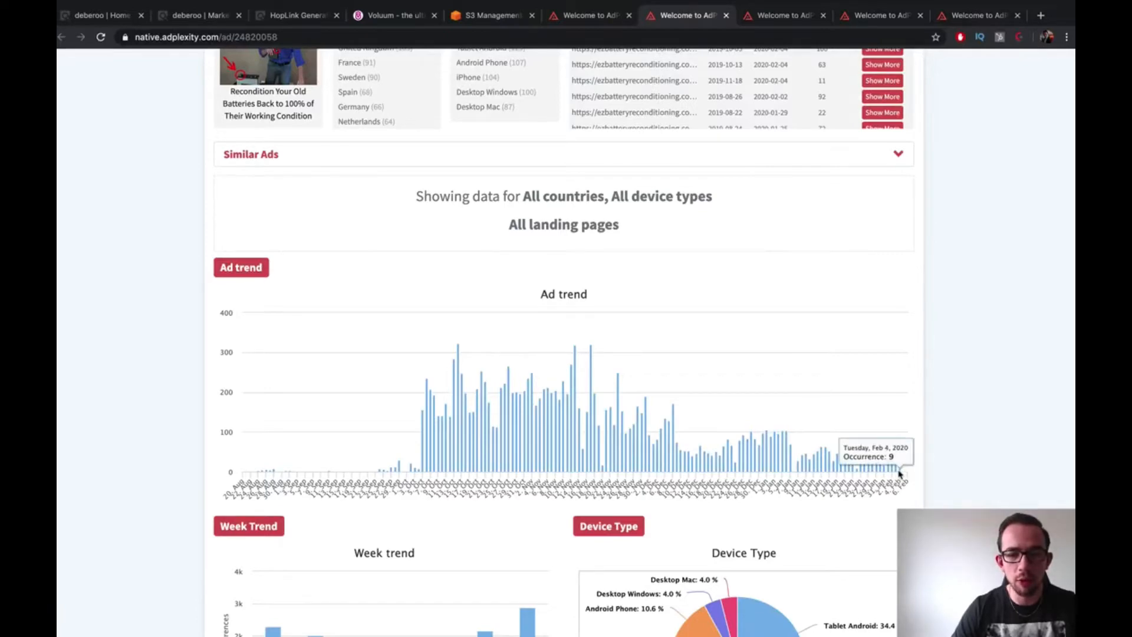
scroll(786, 318, "down", 4)
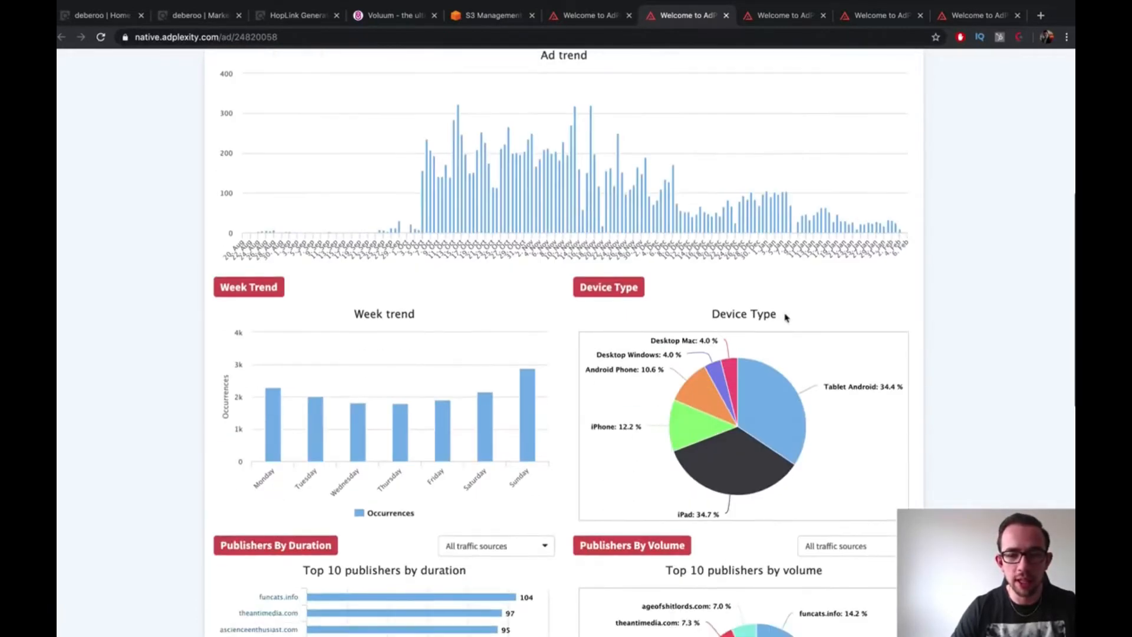
scroll(786, 318, "down", 11)
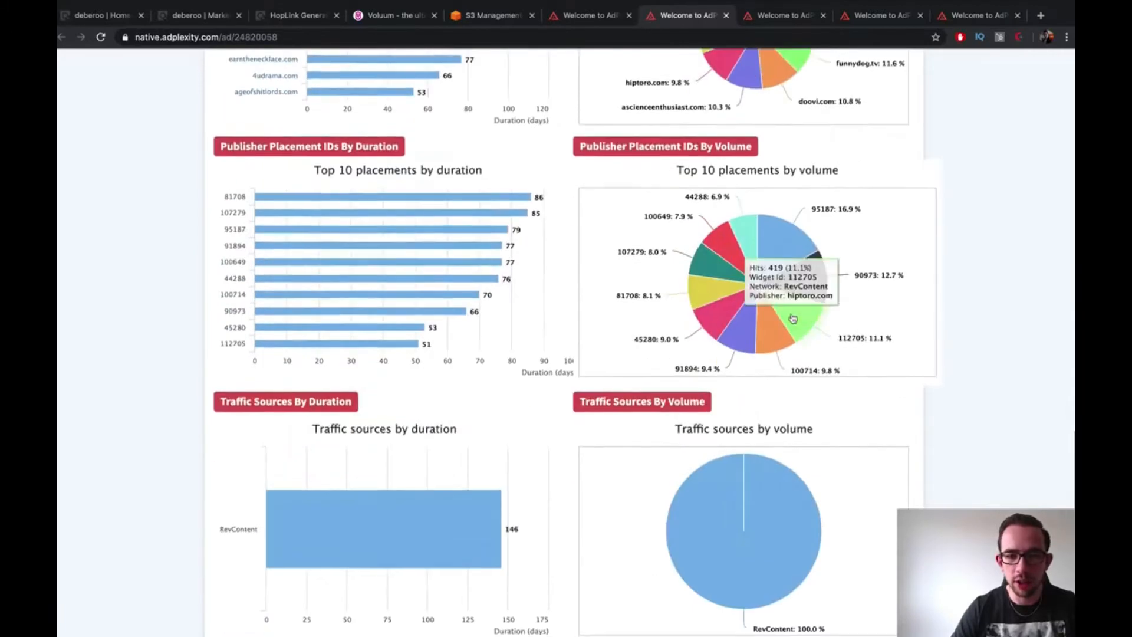
scroll(748, 576, "up", 2)
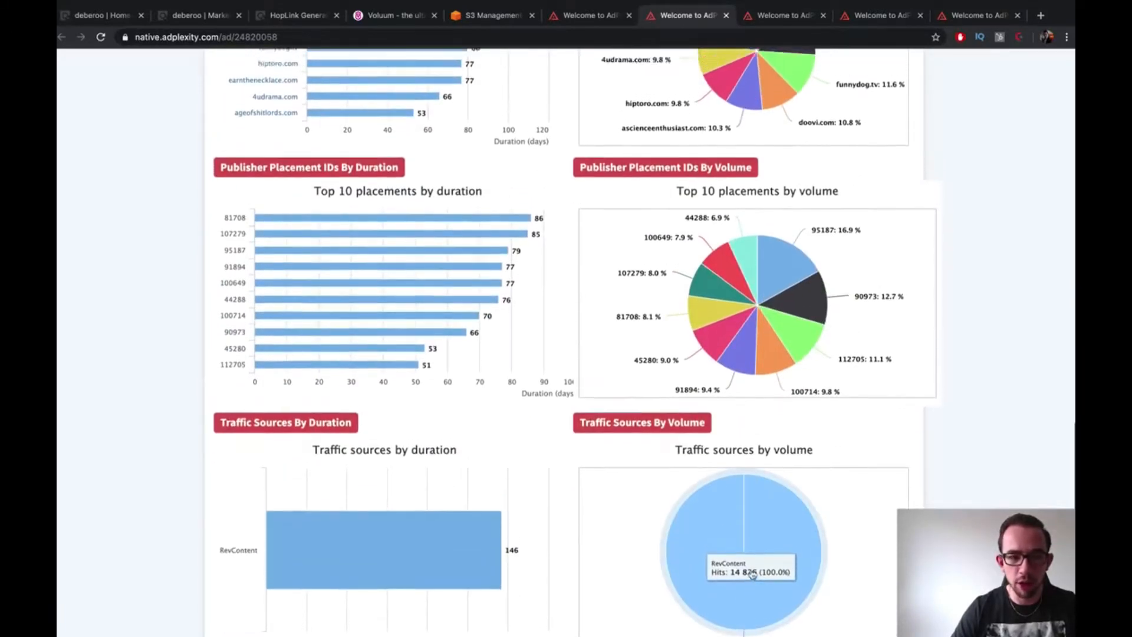
scroll(752, 574, "up", 4)
left_click(369, 16)
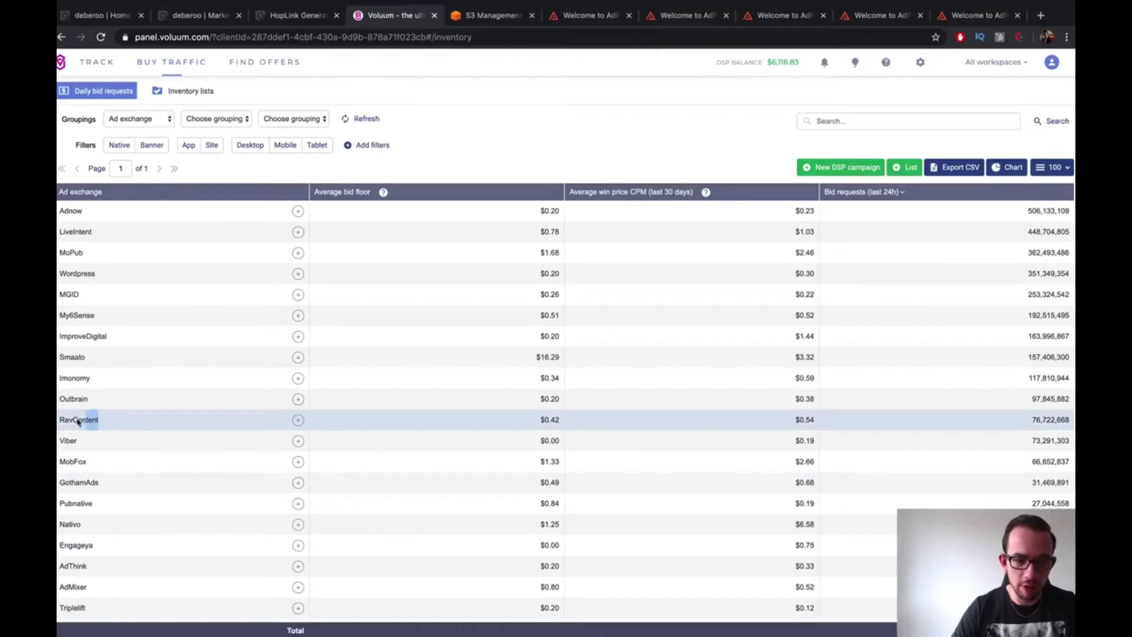
Select the RevContent row in Voluum, then return to the AdPlexity ad's placement charts
left_click(59, 423)
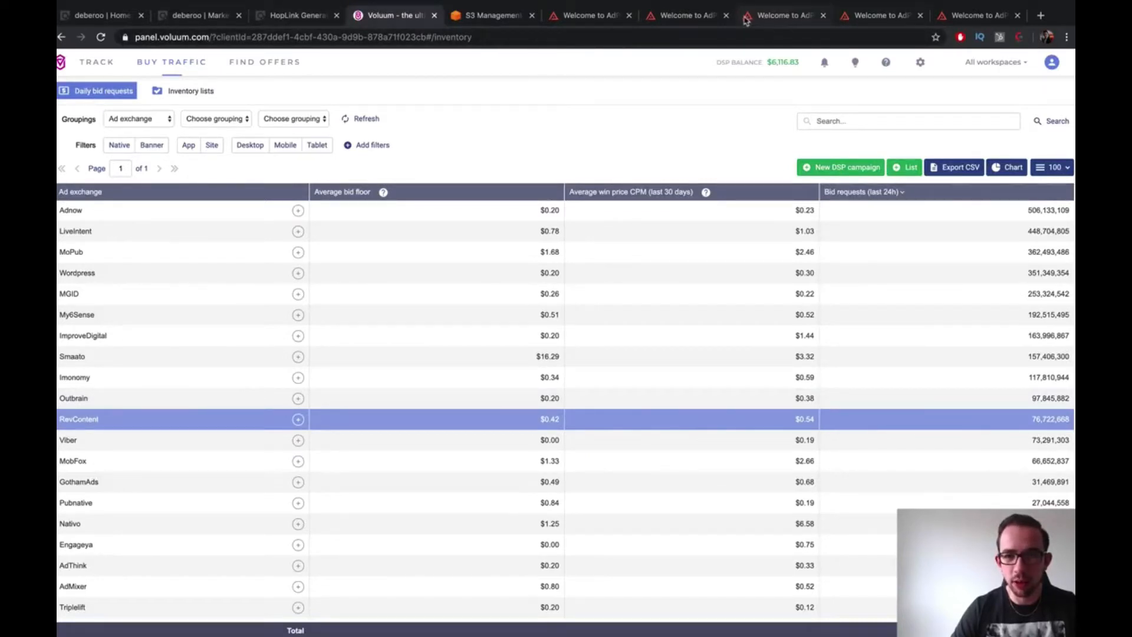
left_click(684, 16)
scroll(902, 236, "down", 5)
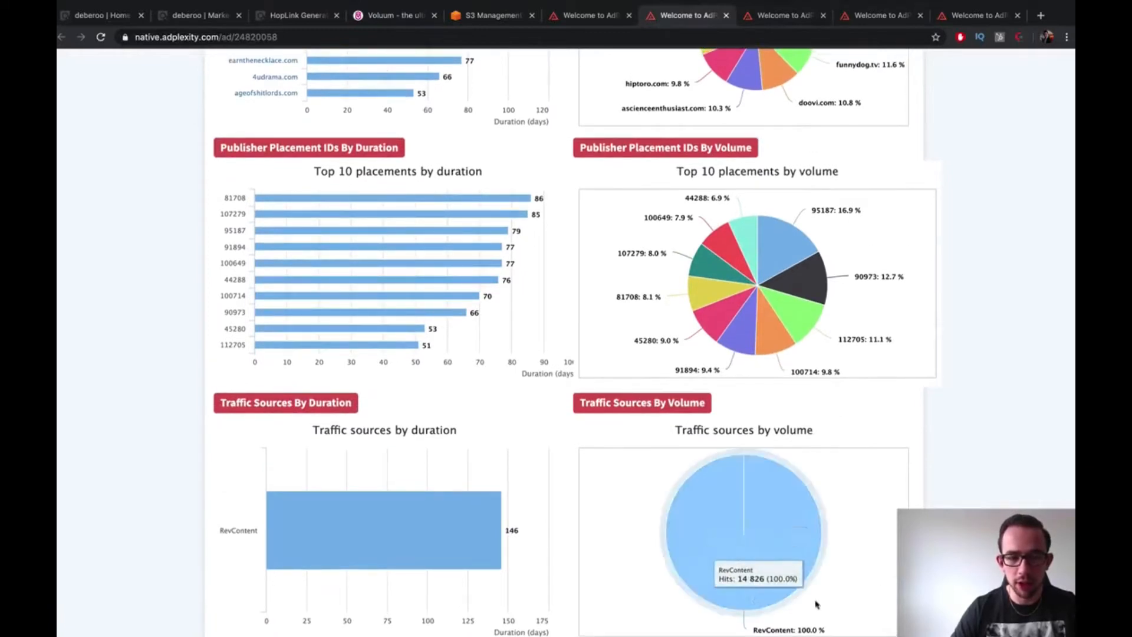
Scroll through the current ad's charts, then through the next battery ad's stats
scroll(330, 507, "up", 3)
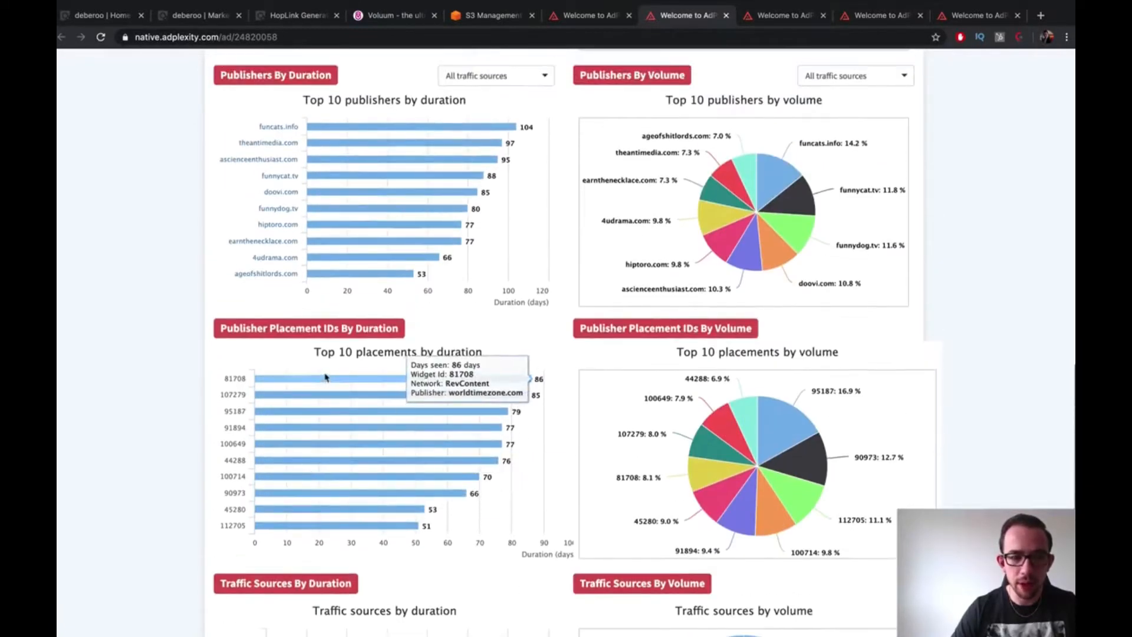
scroll(379, 493, "up", 1)
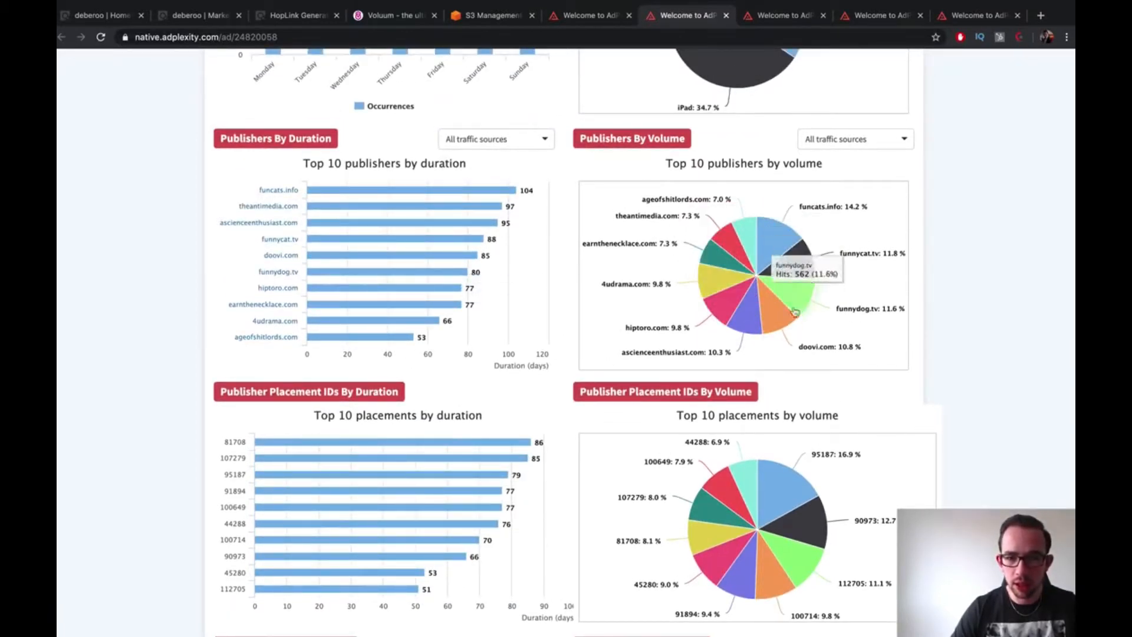
scroll(707, 295, "down", 2)
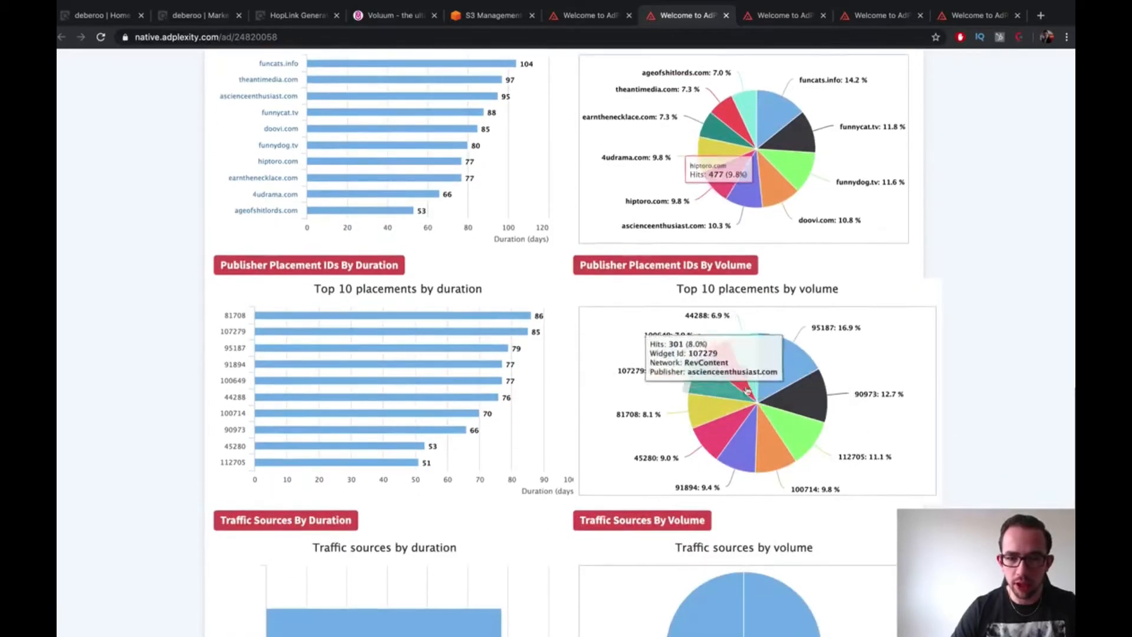
scroll(731, 384, "up", 8)
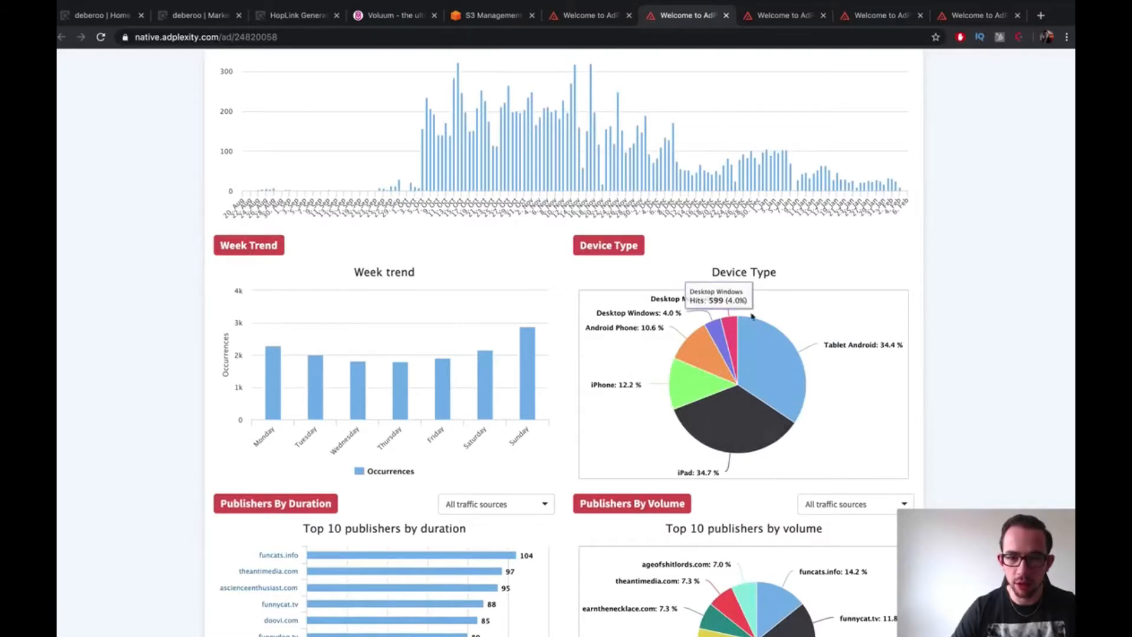
scroll(679, 130, "up", 1)
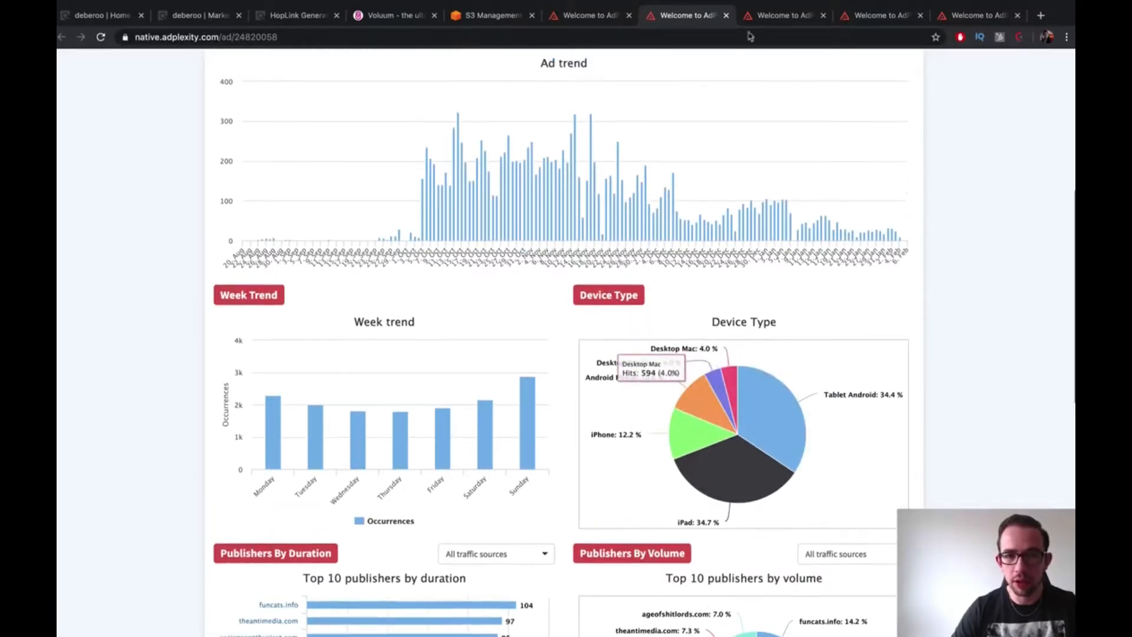
left_click(777, 13)
scroll(499, 258, "down", 1)
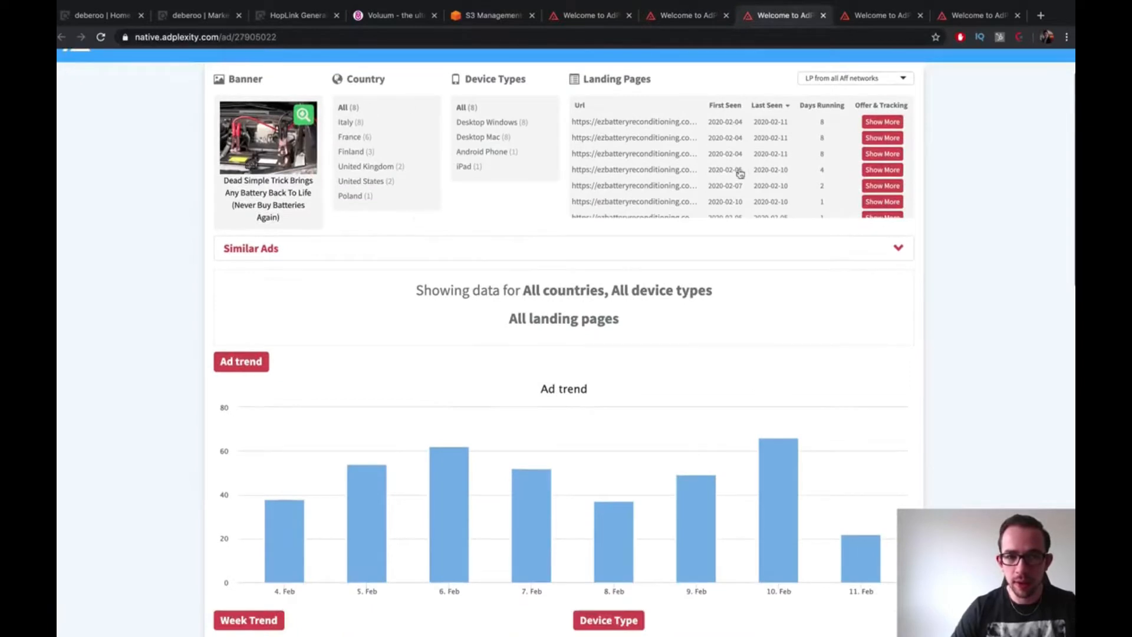
scroll(708, 162, "down", 5)
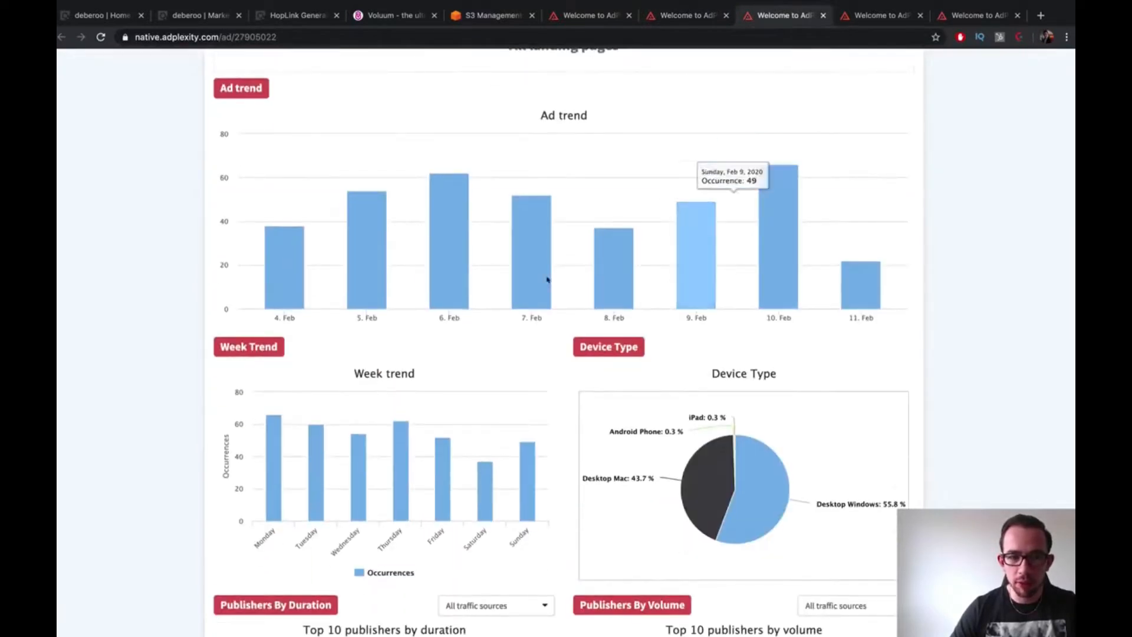
scroll(826, 295, "down", 4)
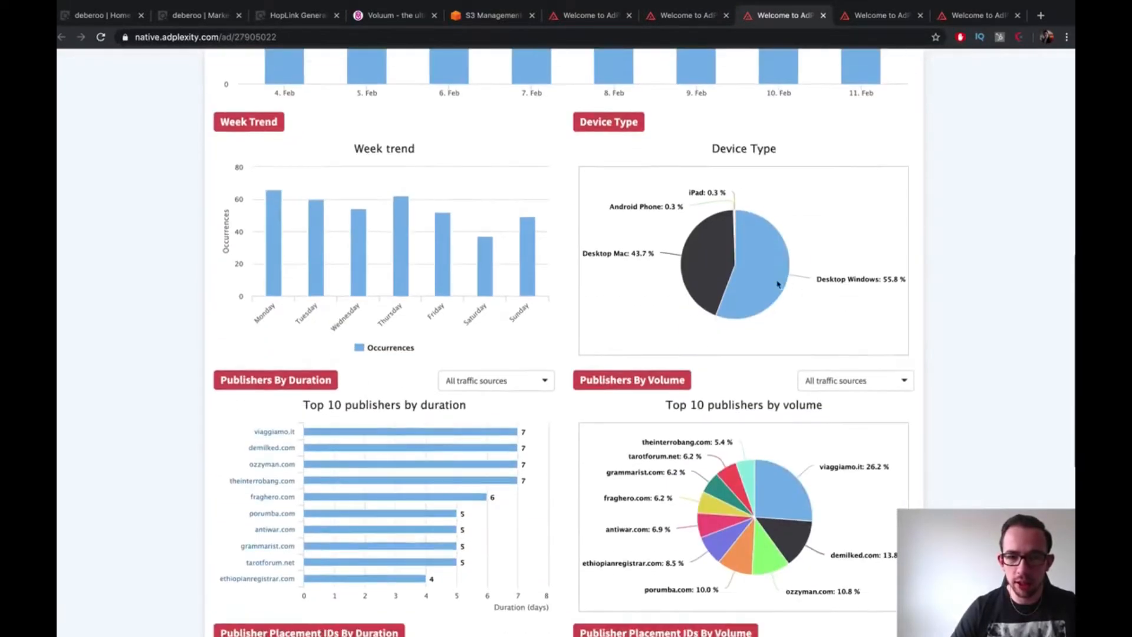
scroll(760, 272, "down", 8)
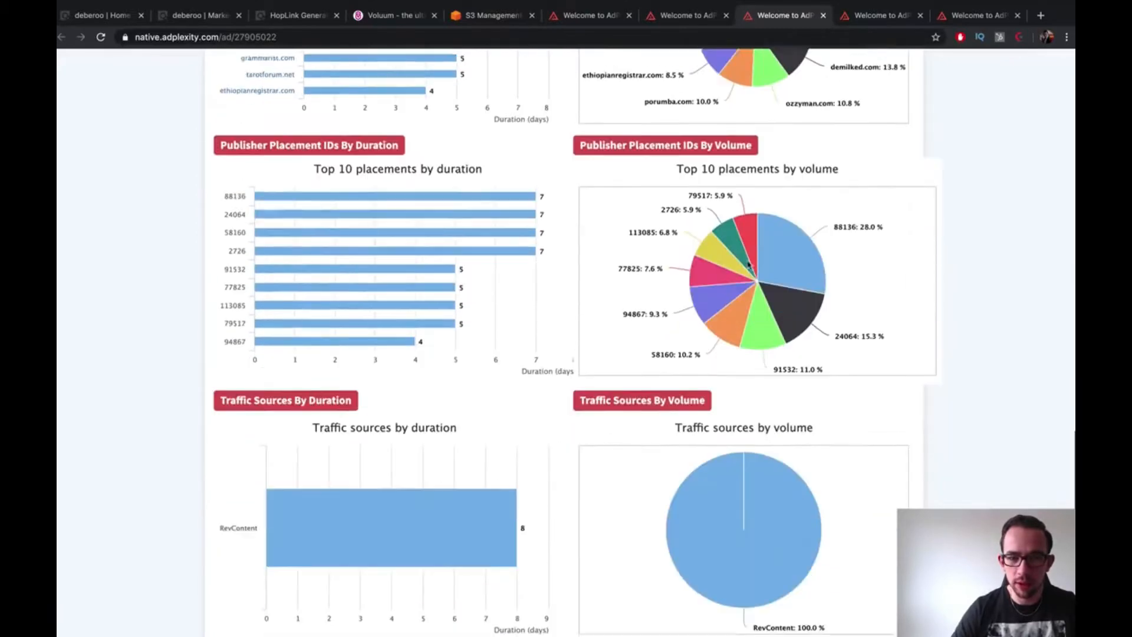
scroll(741, 492, "up", 1)
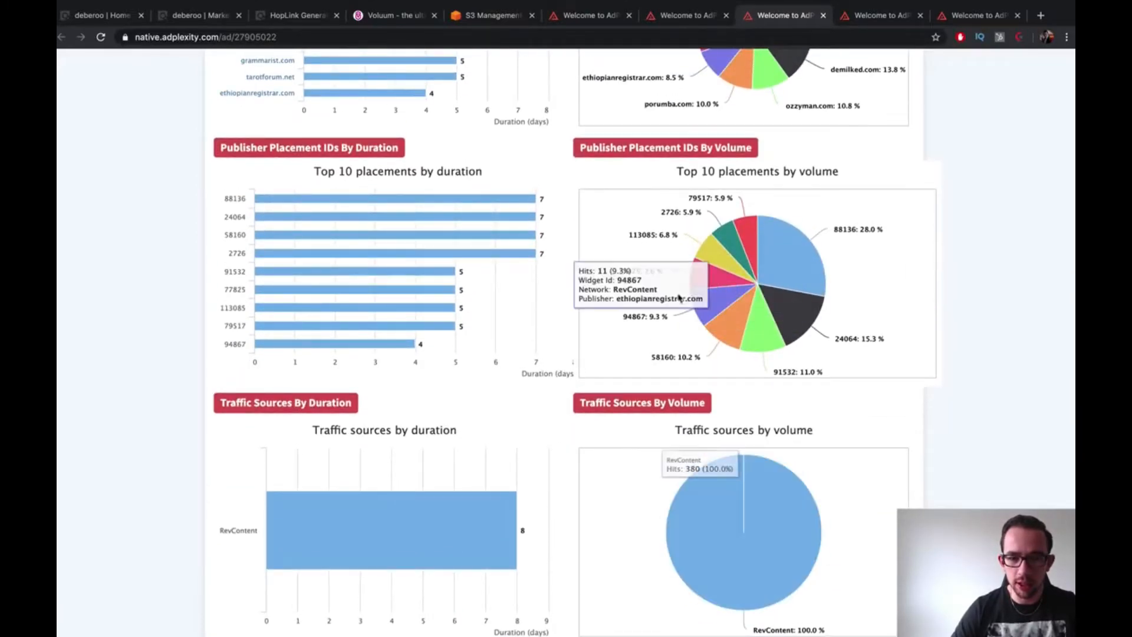
scroll(580, 264, "up", 6)
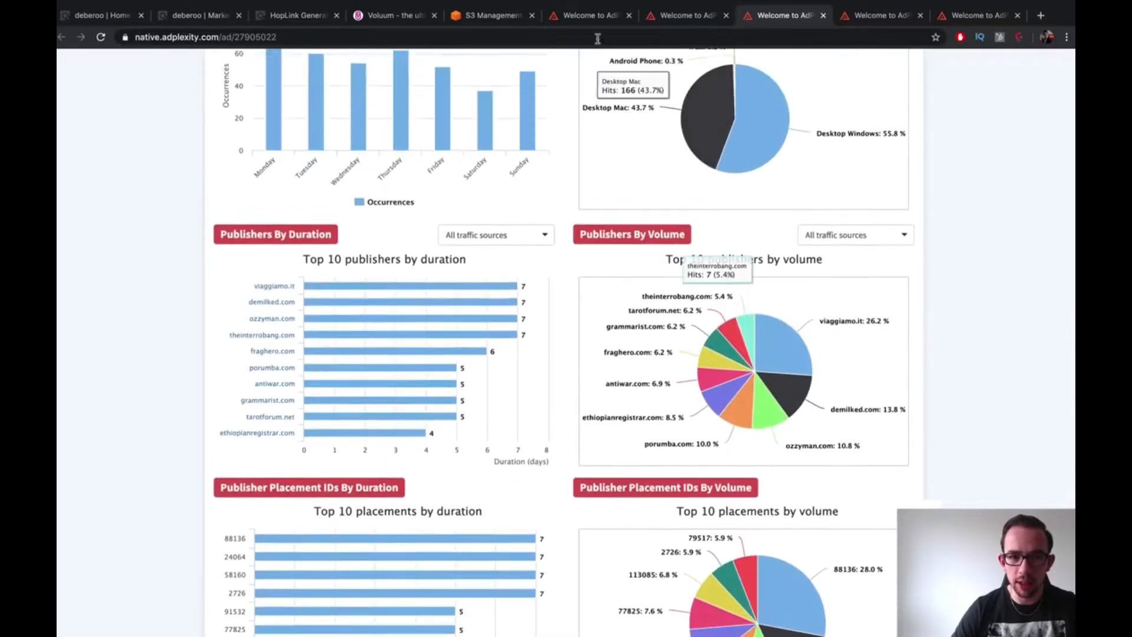
Revisit ad 24820058's charts and check ad 27905022's publisher and placement charts
left_click(690, 18)
scroll(340, 359, "down", 5)
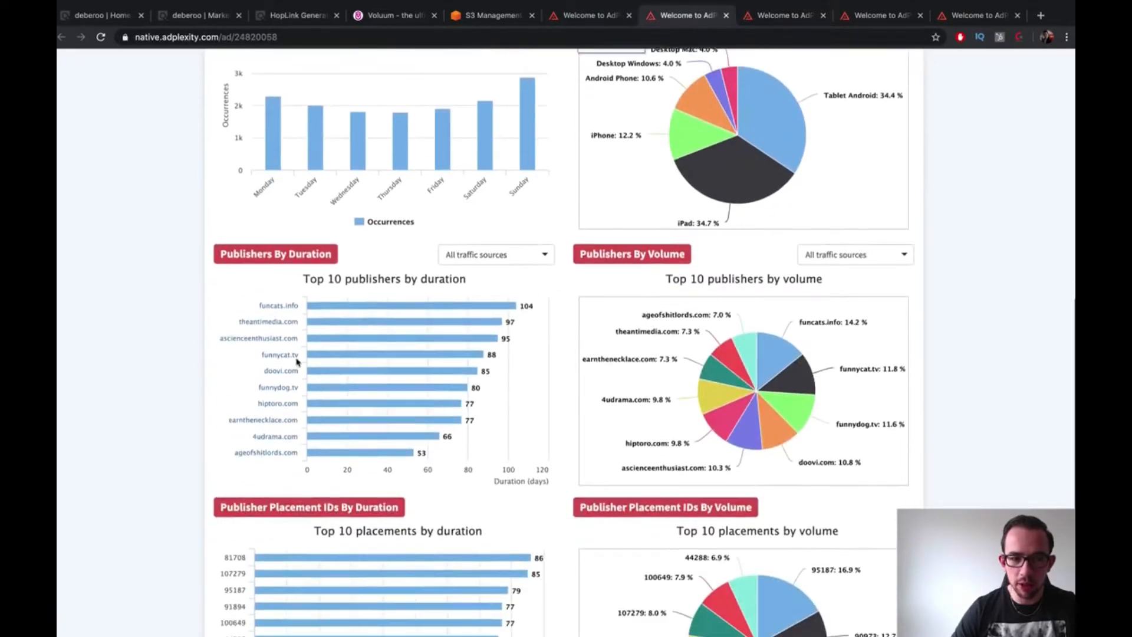
scroll(333, 342, "down", 2)
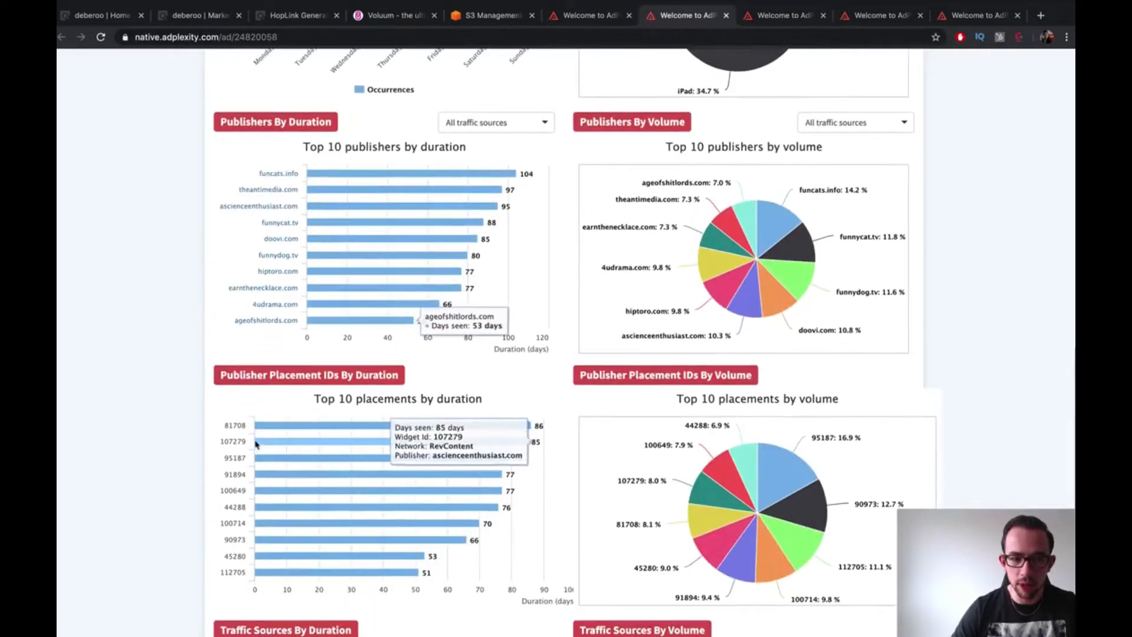
left_click(767, 17)
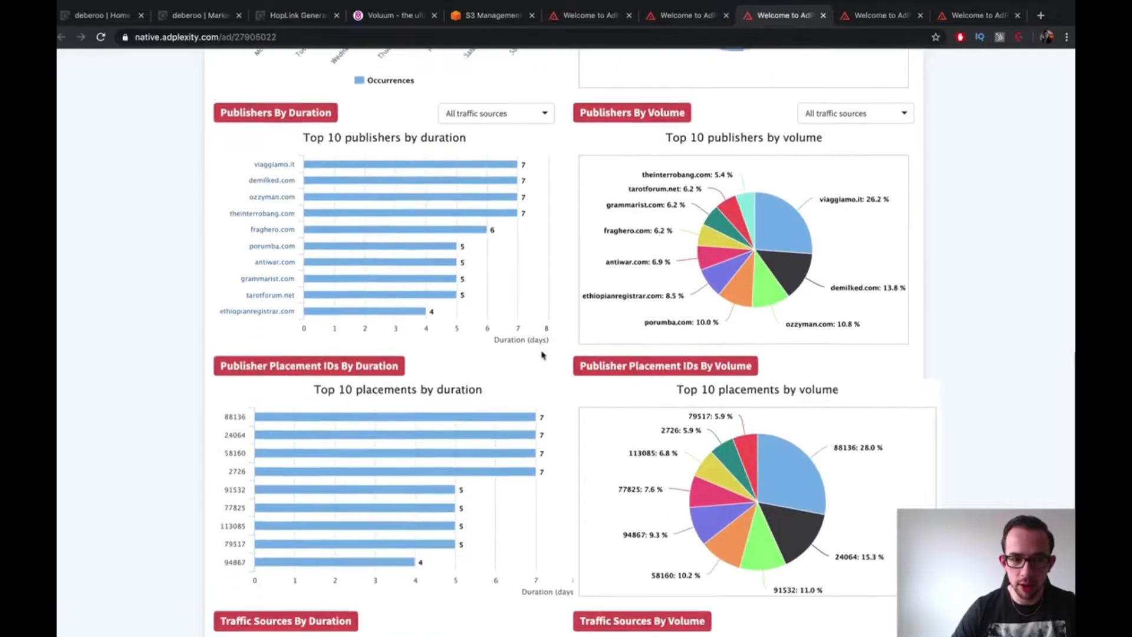
scroll(727, 321, "up", 4)
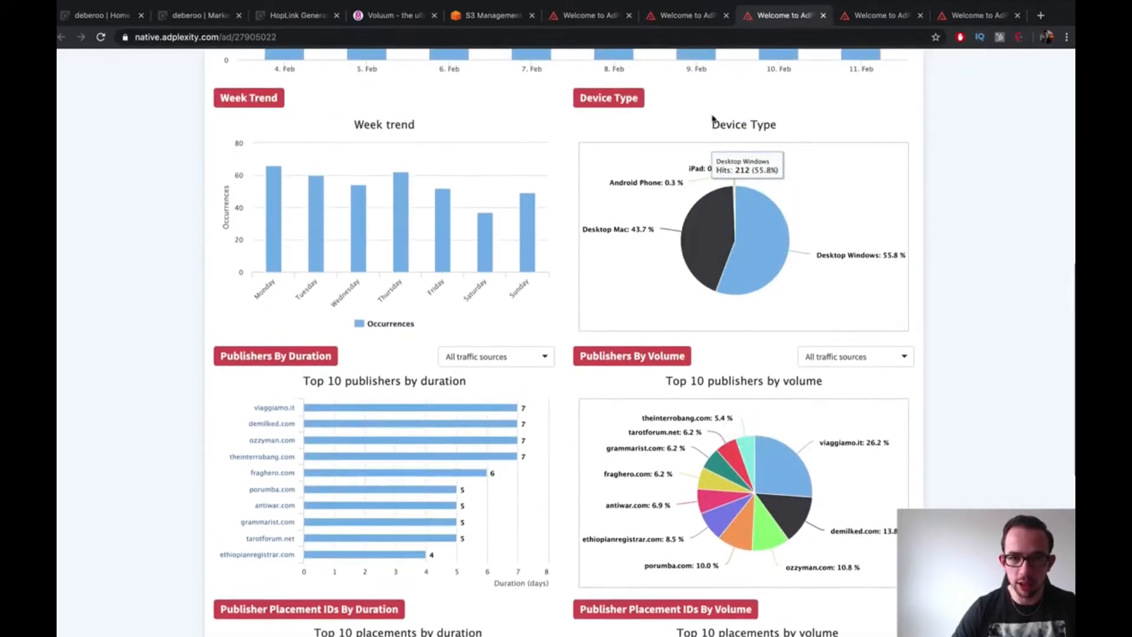
Scroll through ad 27857439's stats and end back at the top of its overview
left_click(874, 17)
scroll(796, 407, "down", 5)
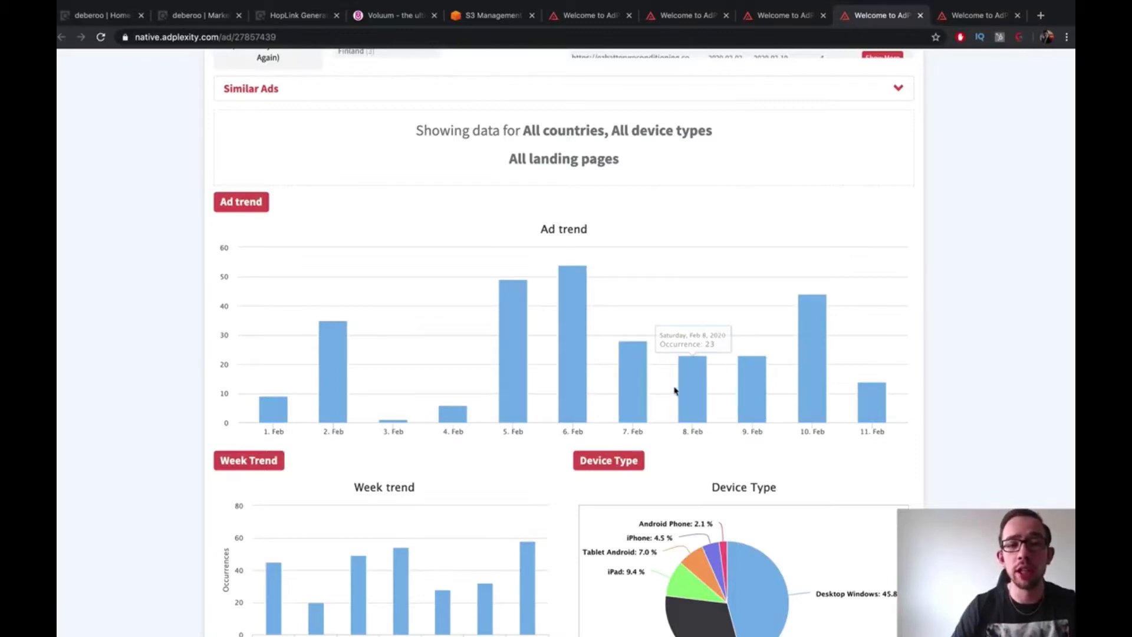
scroll(630, 390, "down", 3)
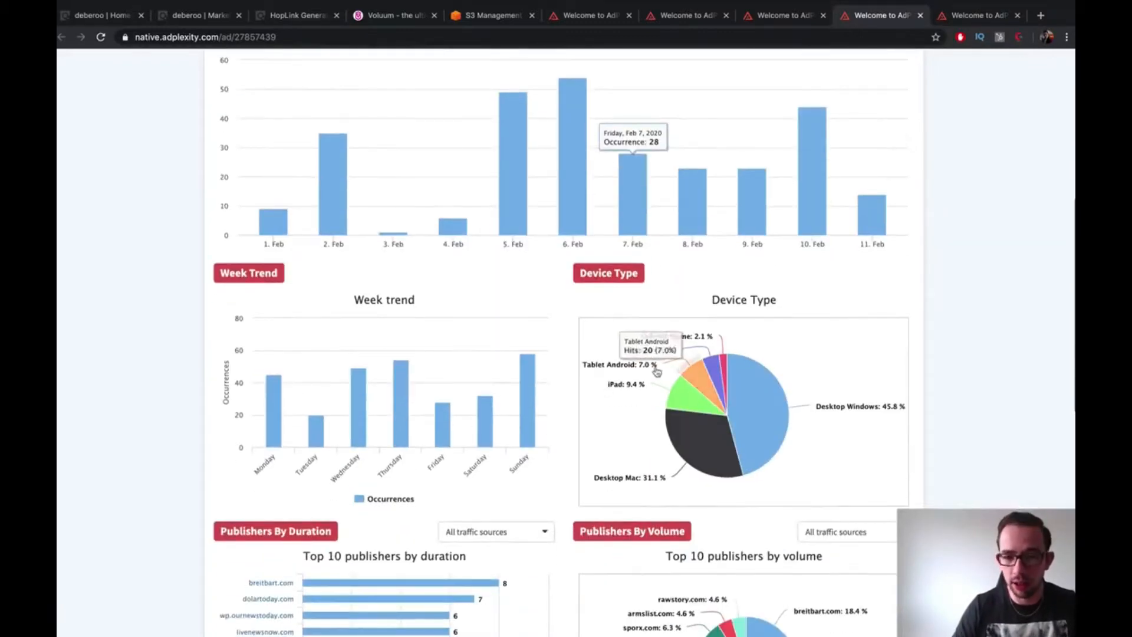
scroll(773, 348, "down", 2)
scroll(773, 348, "down", 8)
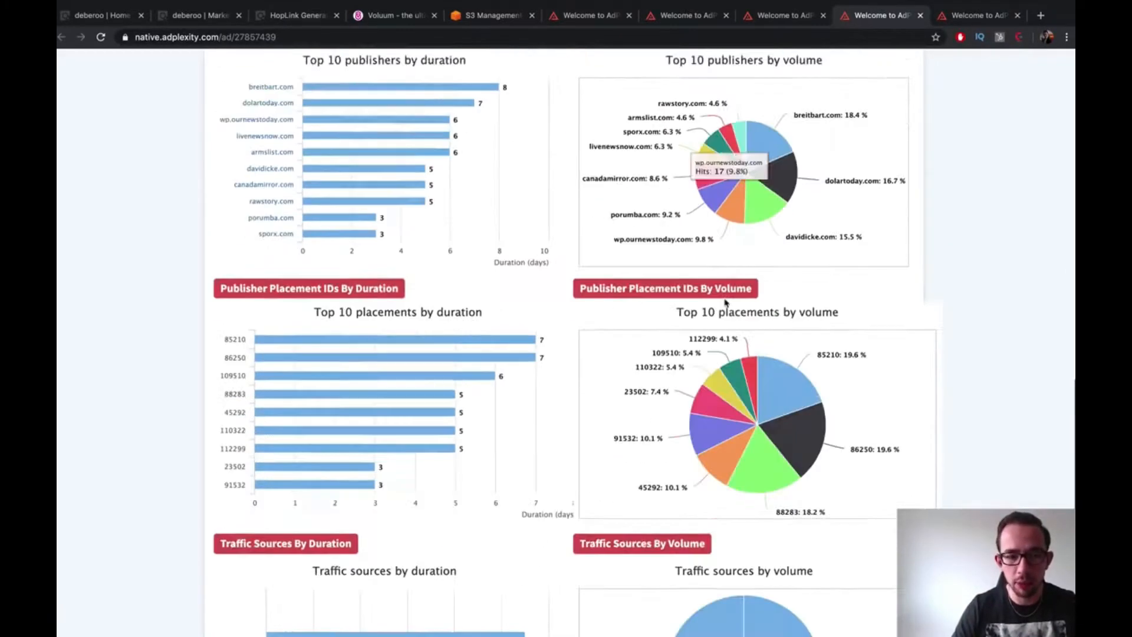
scroll(825, 382, "up", 4)
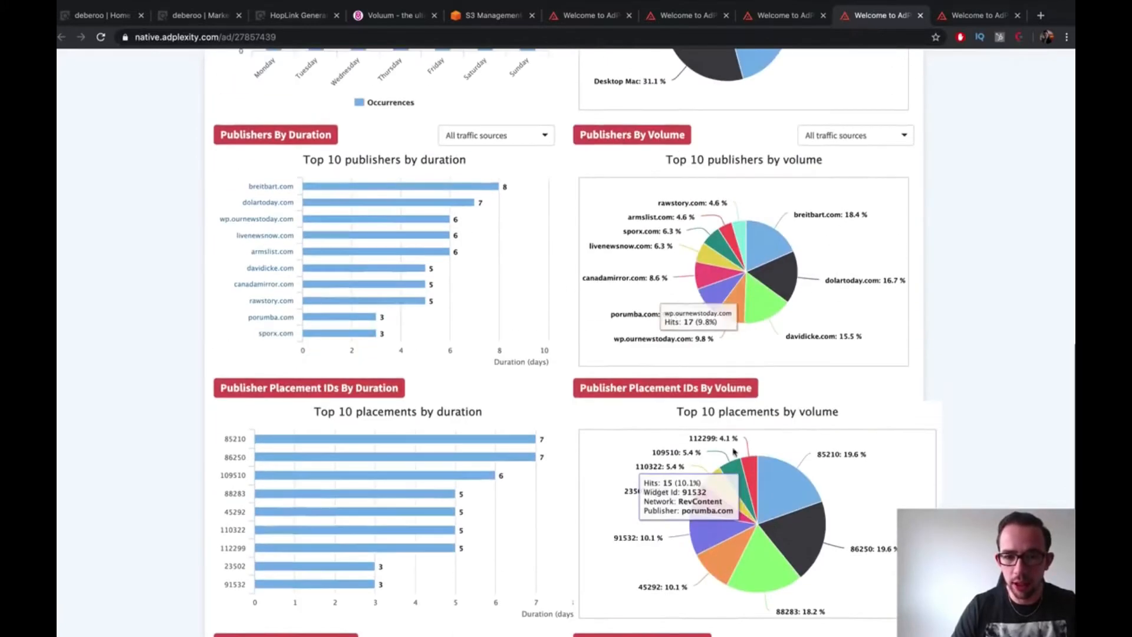
scroll(761, 227, "up", 10)
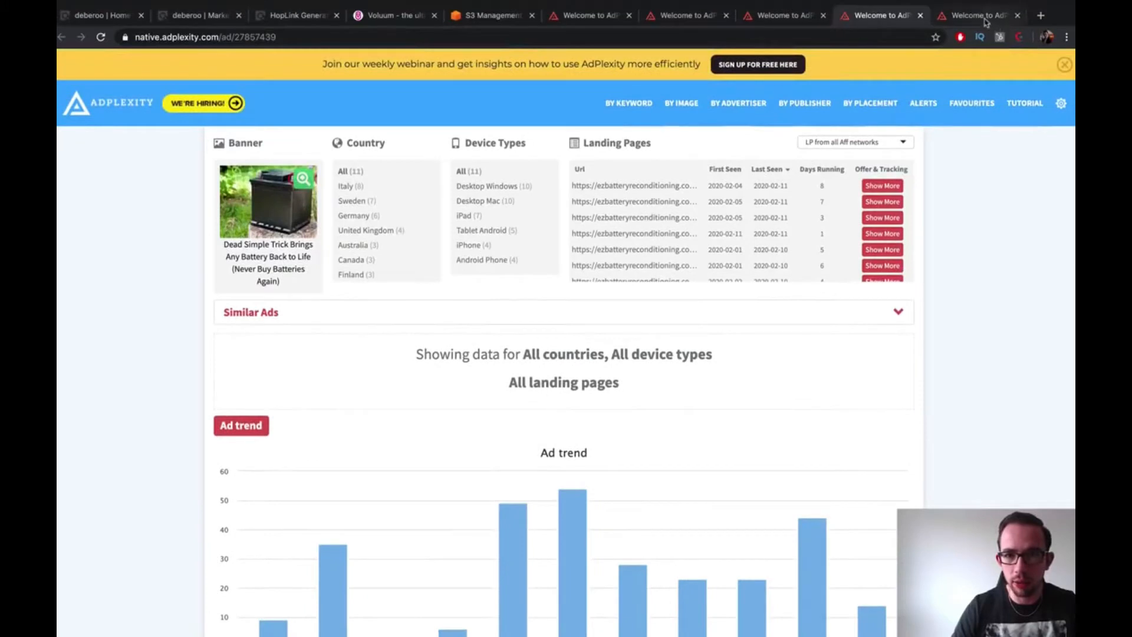
Review ad 26212595's trend, placement and traffic-source charts, with RevContent as the only source (225 hits)
left_click(979, 15)
scroll(563, 406, "down", 6)
scroll(556, 395, "up", 2)
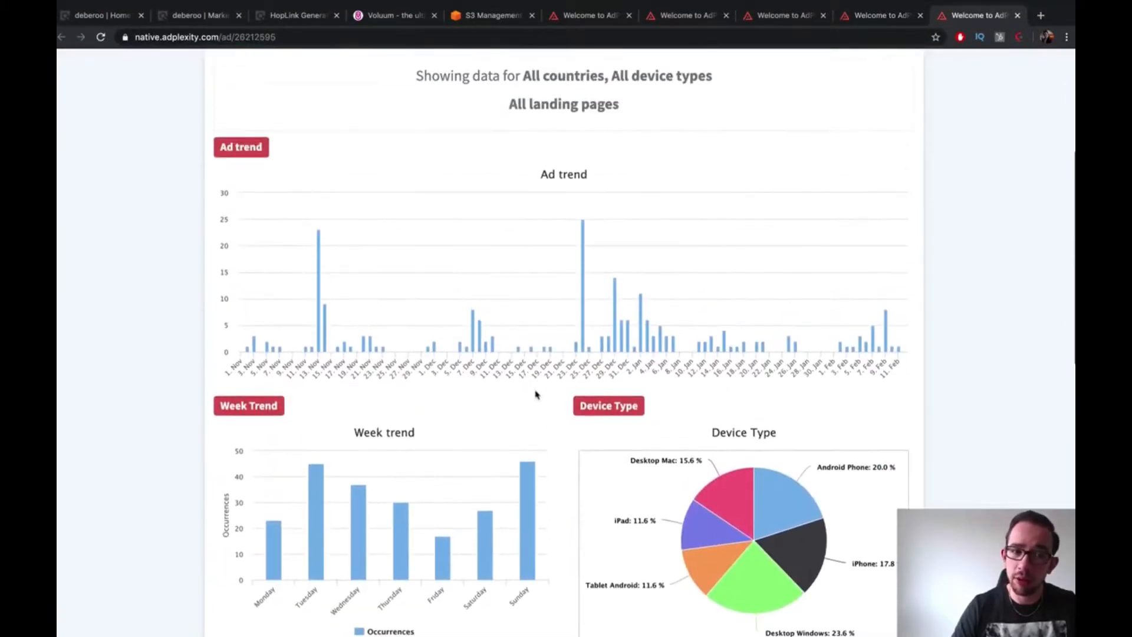
mouse_move(253, 346)
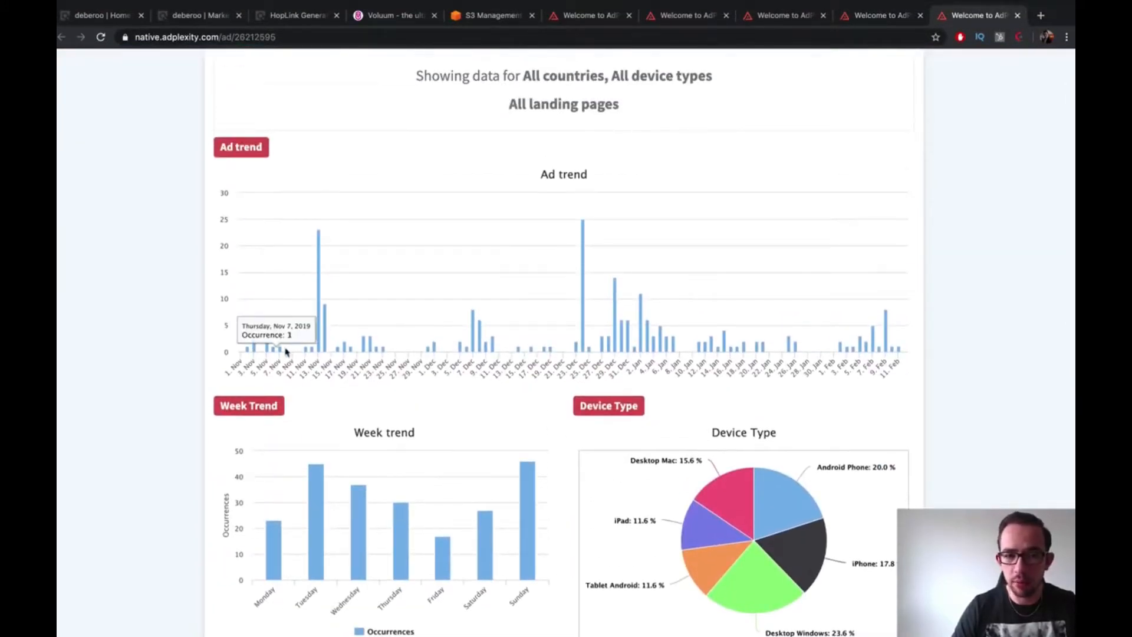
mouse_move(317, 270)
scroll(317, 270, "up", 1)
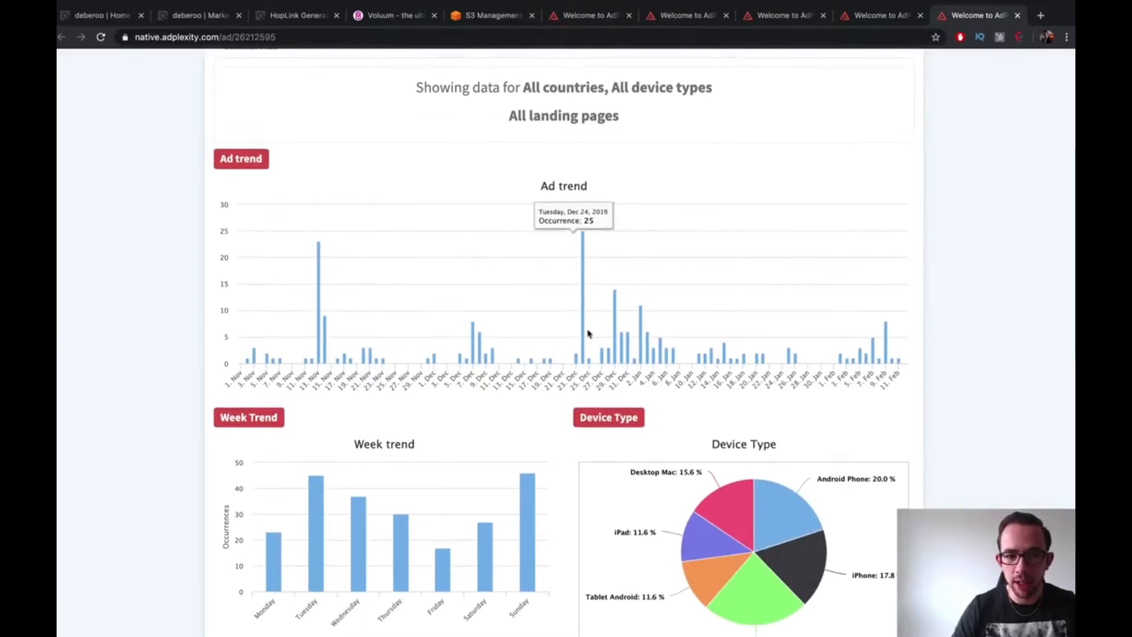
scroll(826, 353, "down", 10)
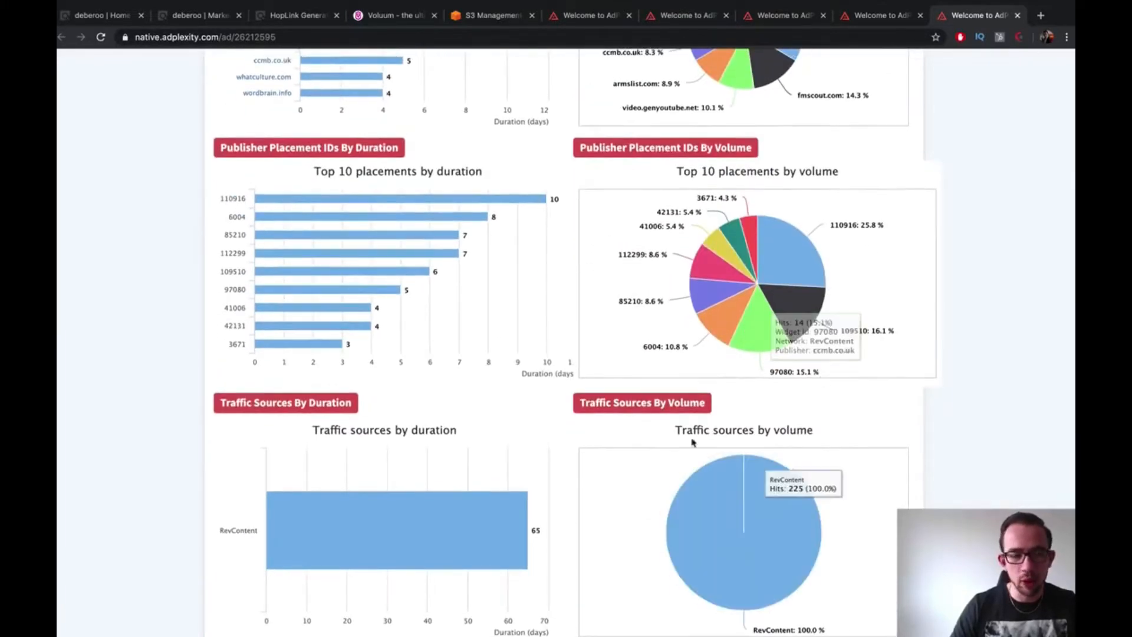
scroll(692, 449, "up", 10)
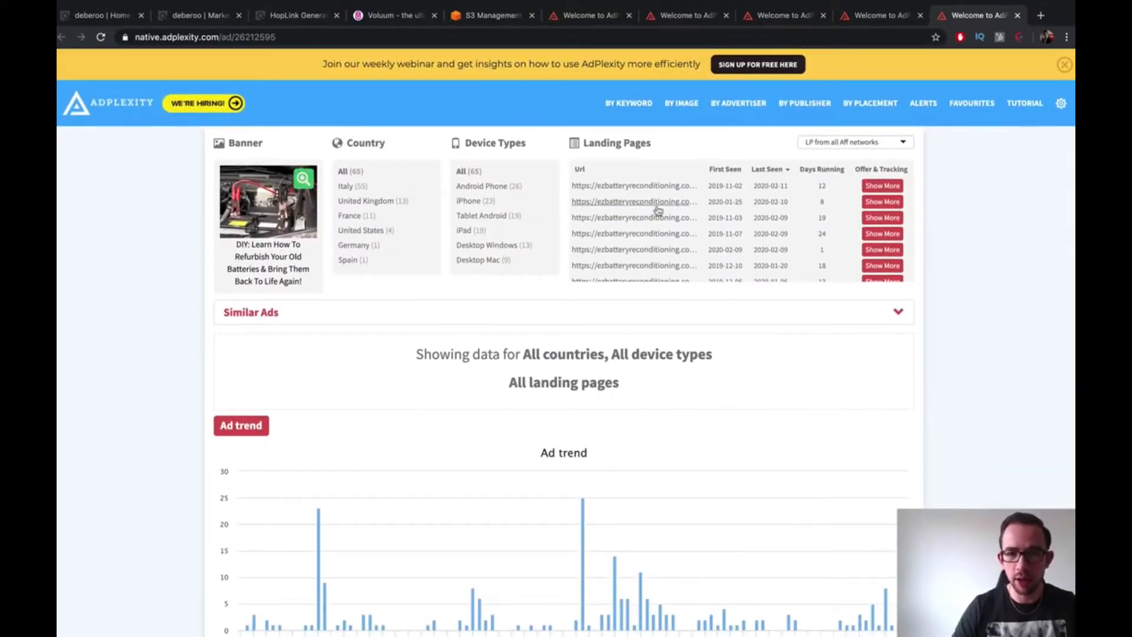
Flip through the other battery ad tabs, ending on ad 27905022
left_click(687, 15)
scroll(690, 95, "up", 15)
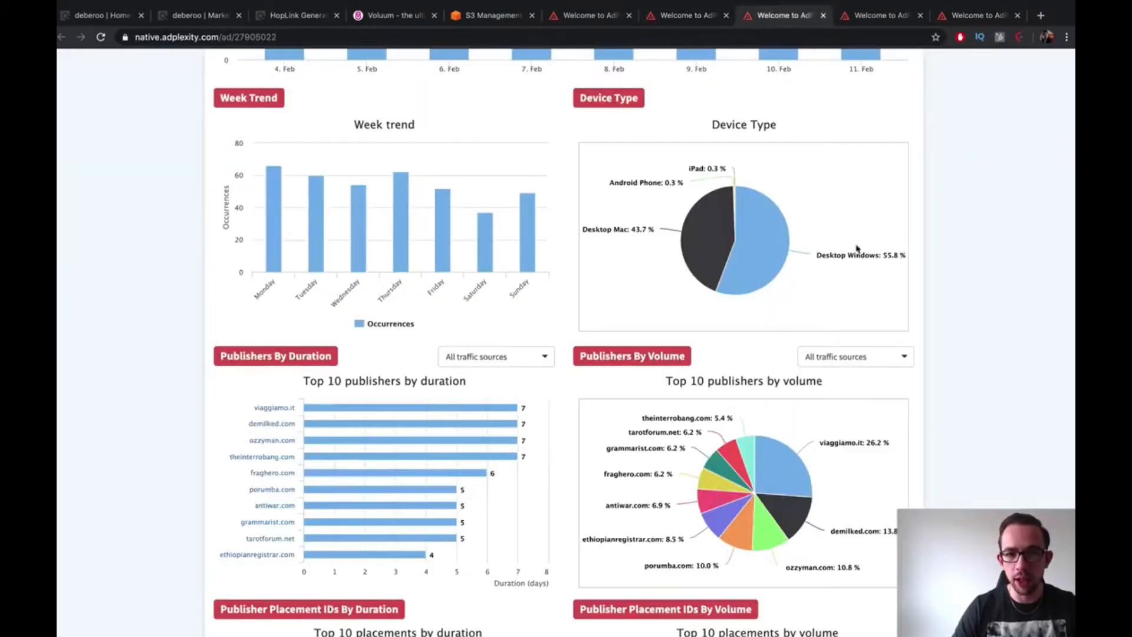
scroll(851, 214, "up", 15)
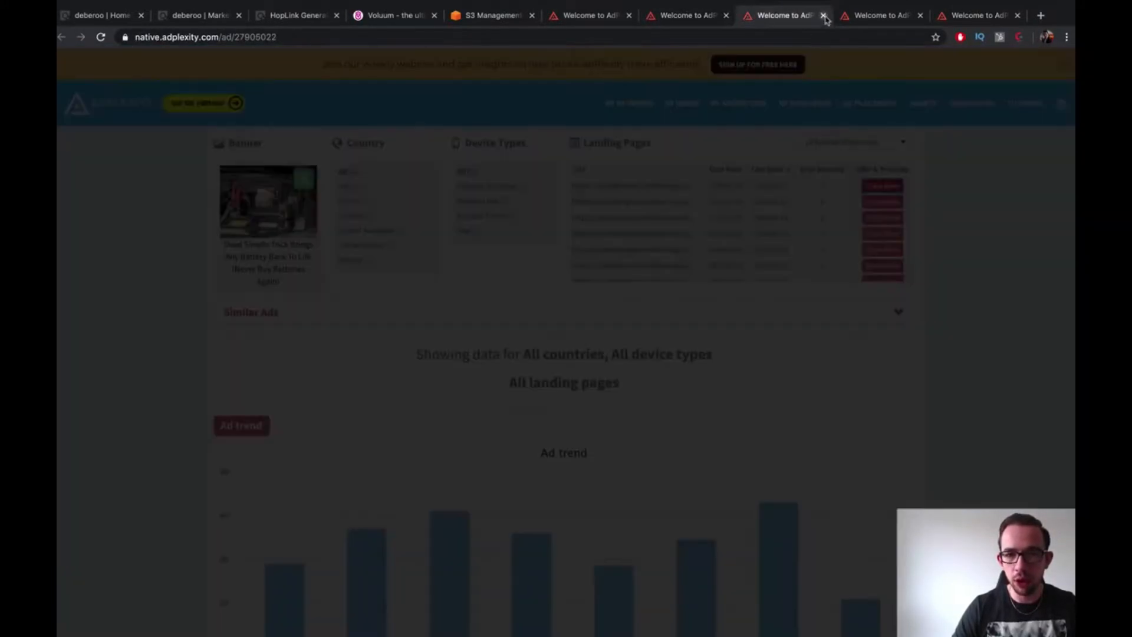
left_click(854, 22)
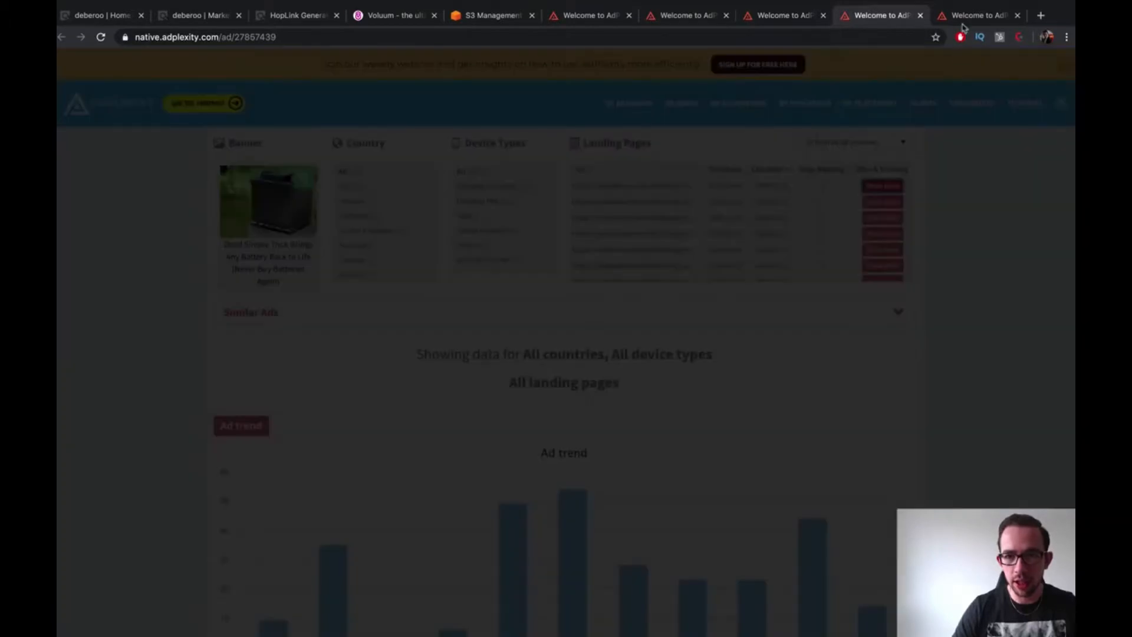
Enlarge and compare each battery ad's landing-page screenshot across the tabs
left_click(970, 16)
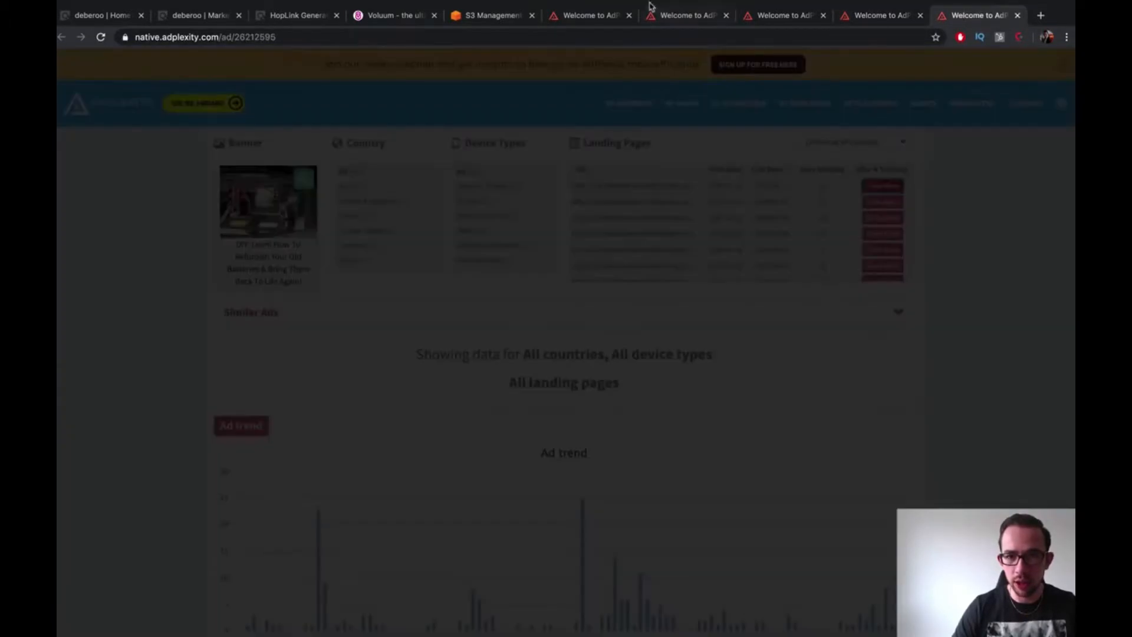
left_click(664, 11)
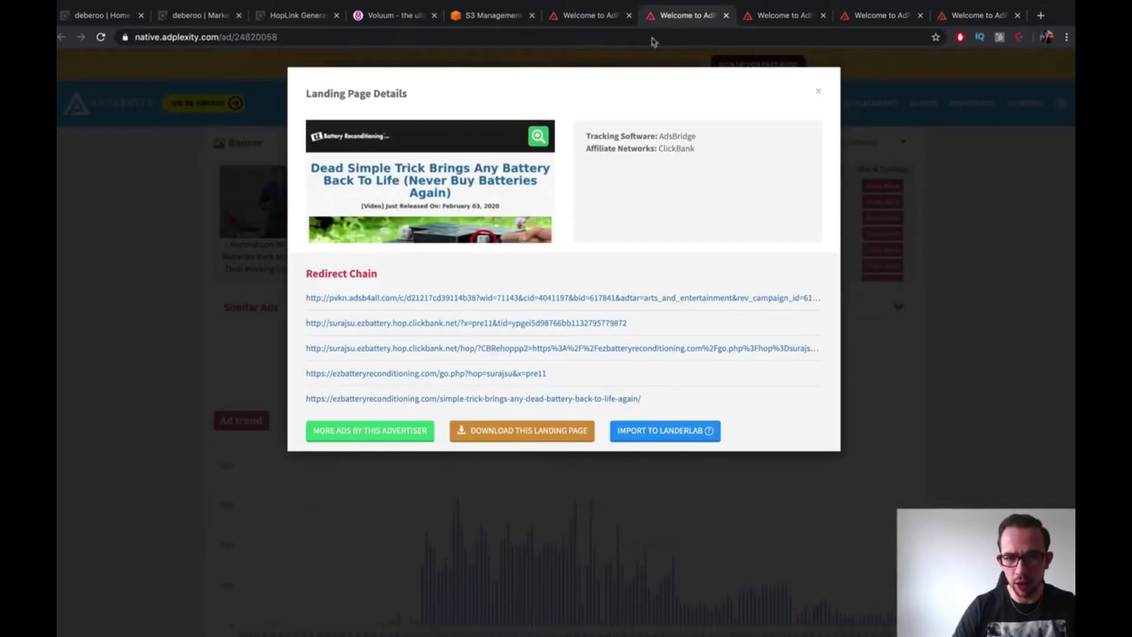
left_click(486, 171)
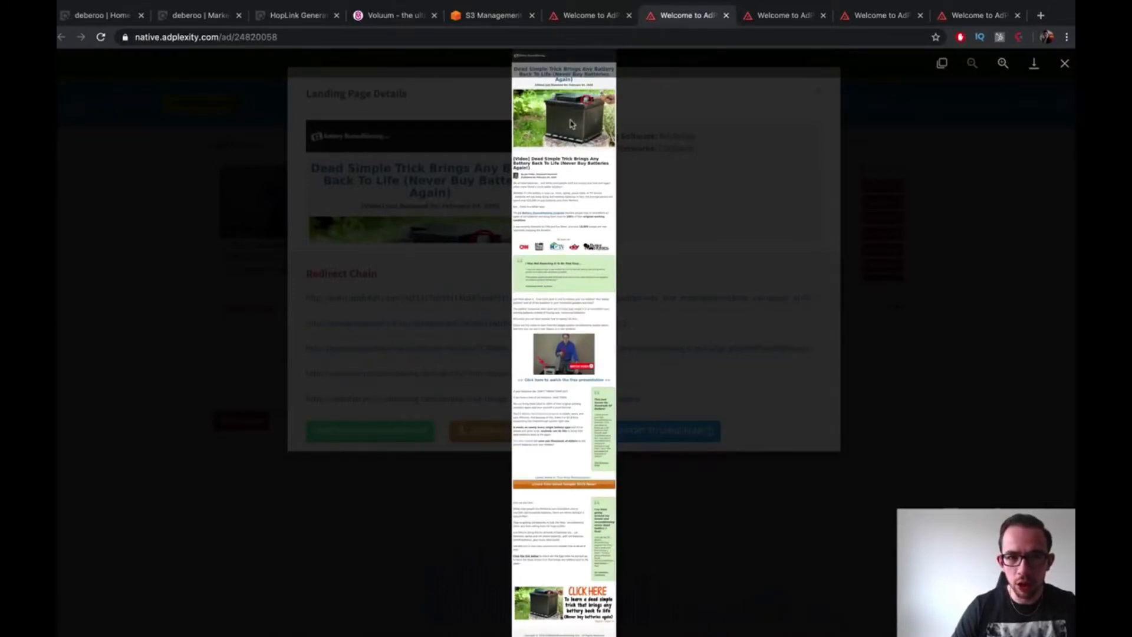
key("Escape")
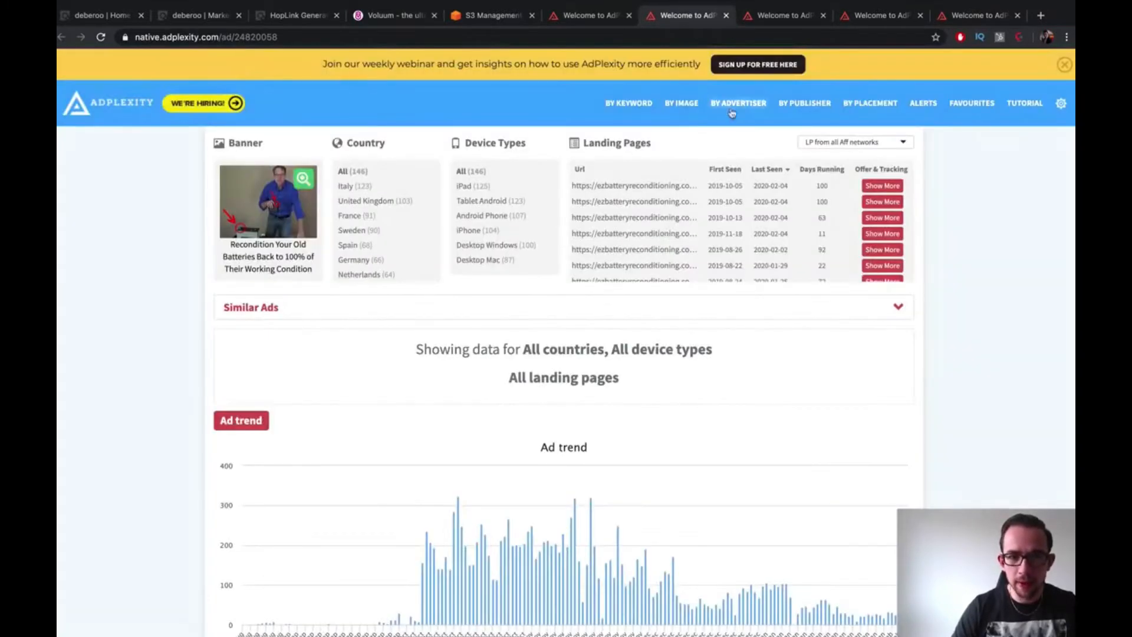
key("ctrl+Tab")
left_click(491, 199)
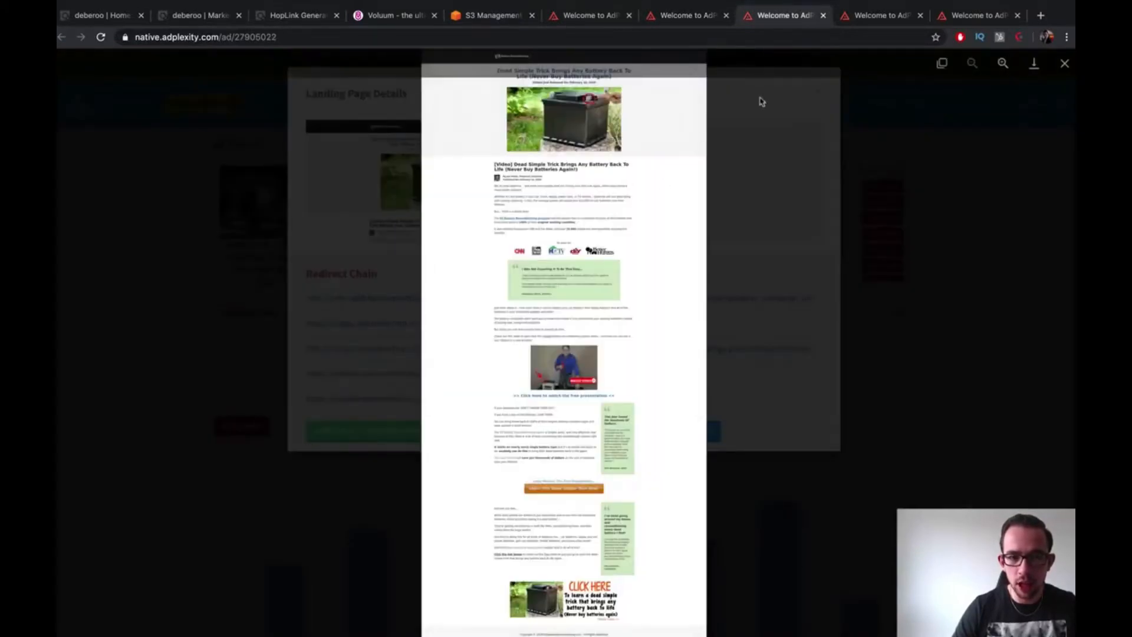
key("Escape")
key("ctrl+Tab")
left_click(477, 211)
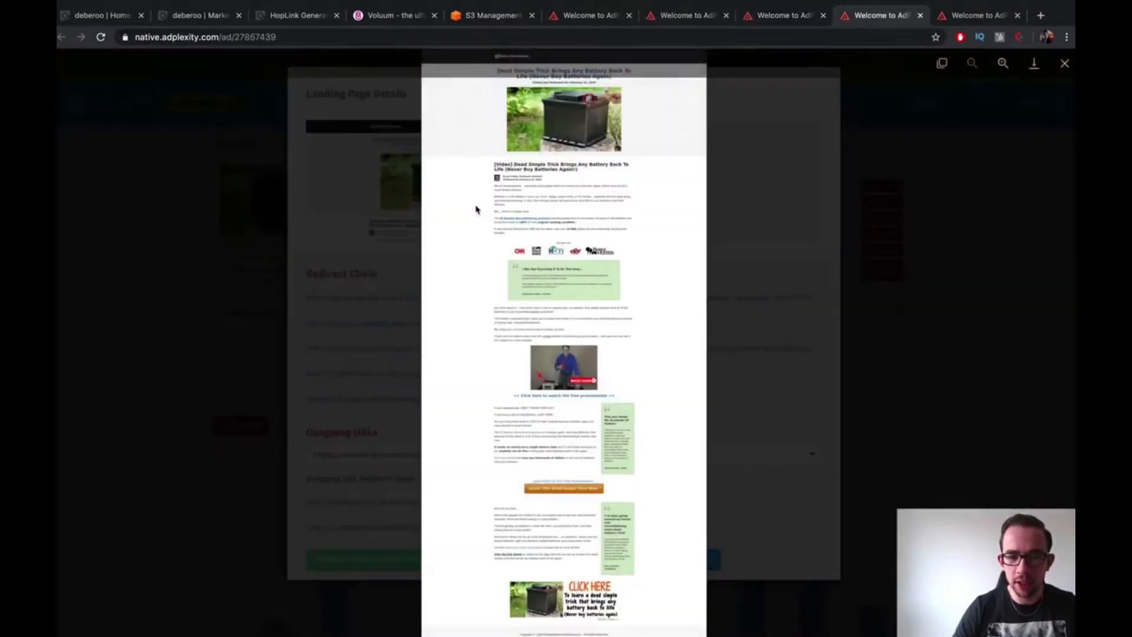
key("Escape")
key("ctrl+Tab")
left_click(500, 188)
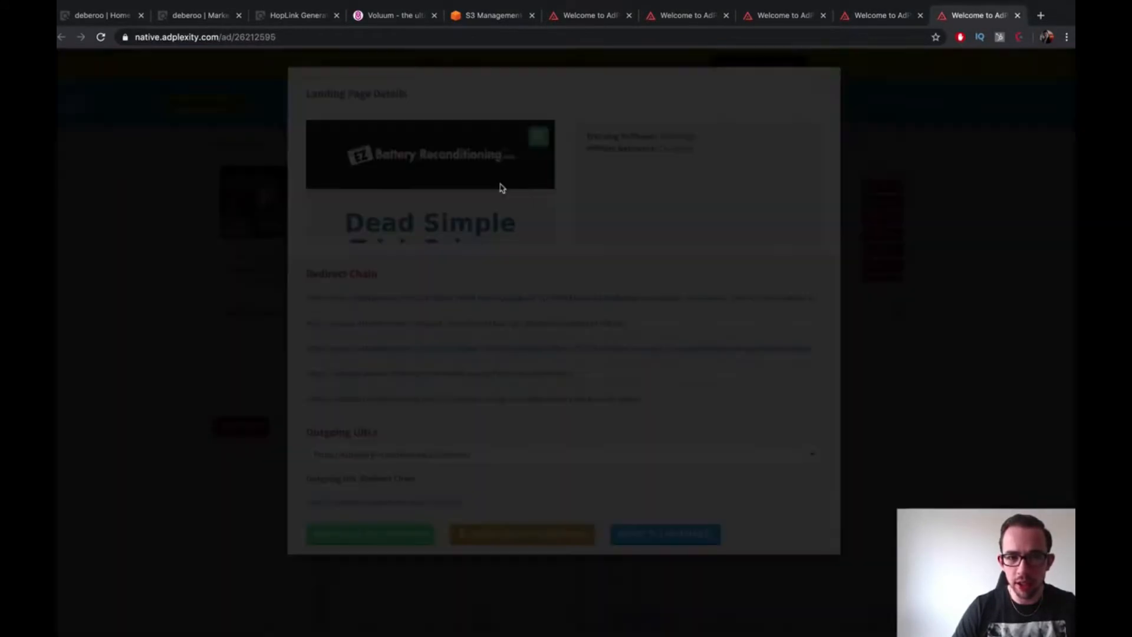
key("Escape")
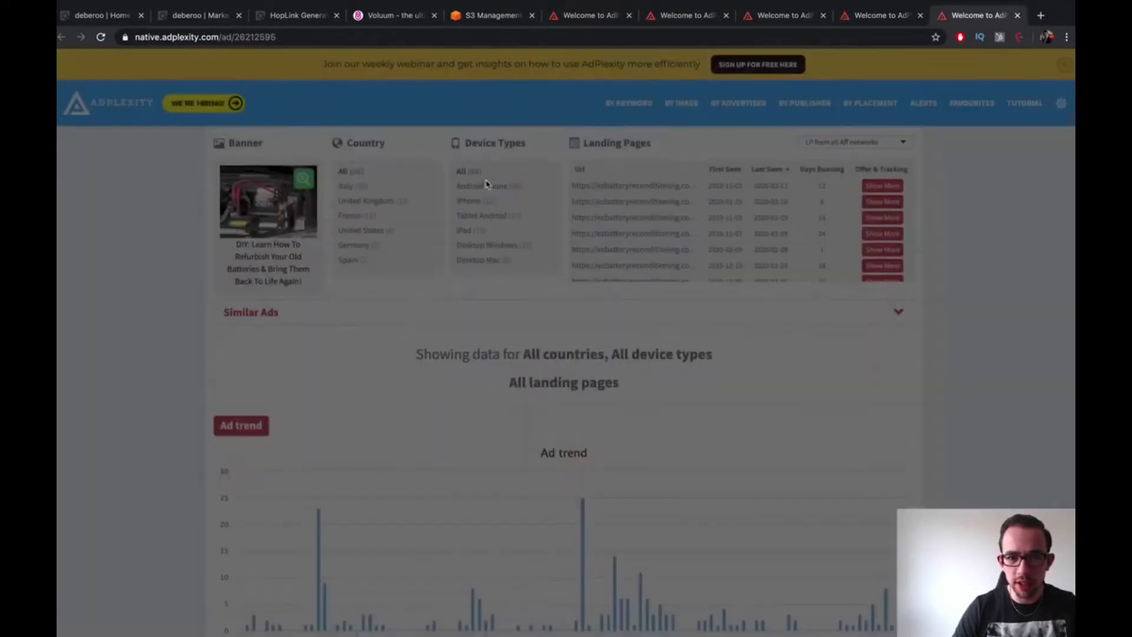
Step through the ad tabs and return to the ad with 146 impressions
left_click(708, 24)
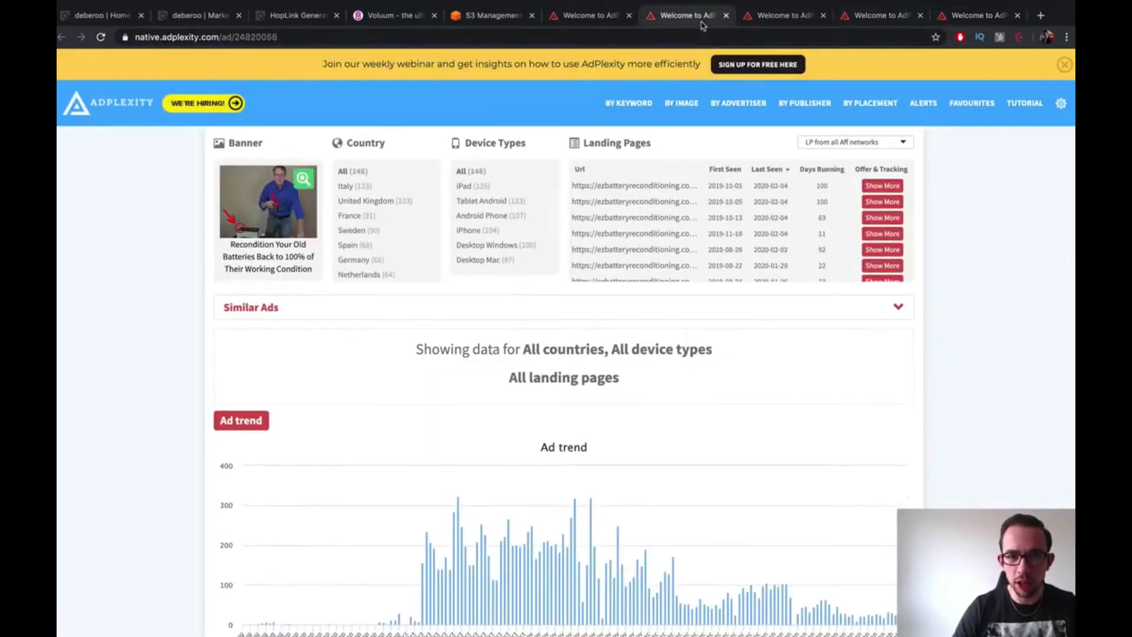
left_click(798, 23)
left_click(868, 20)
left_click(964, 20)
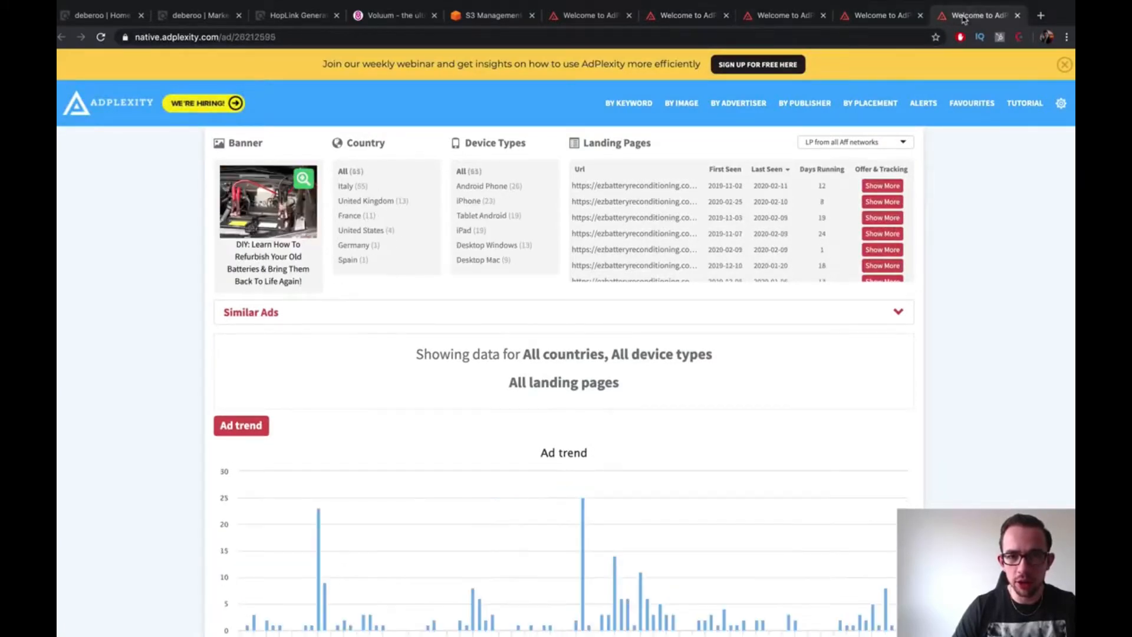
left_click(677, 18)
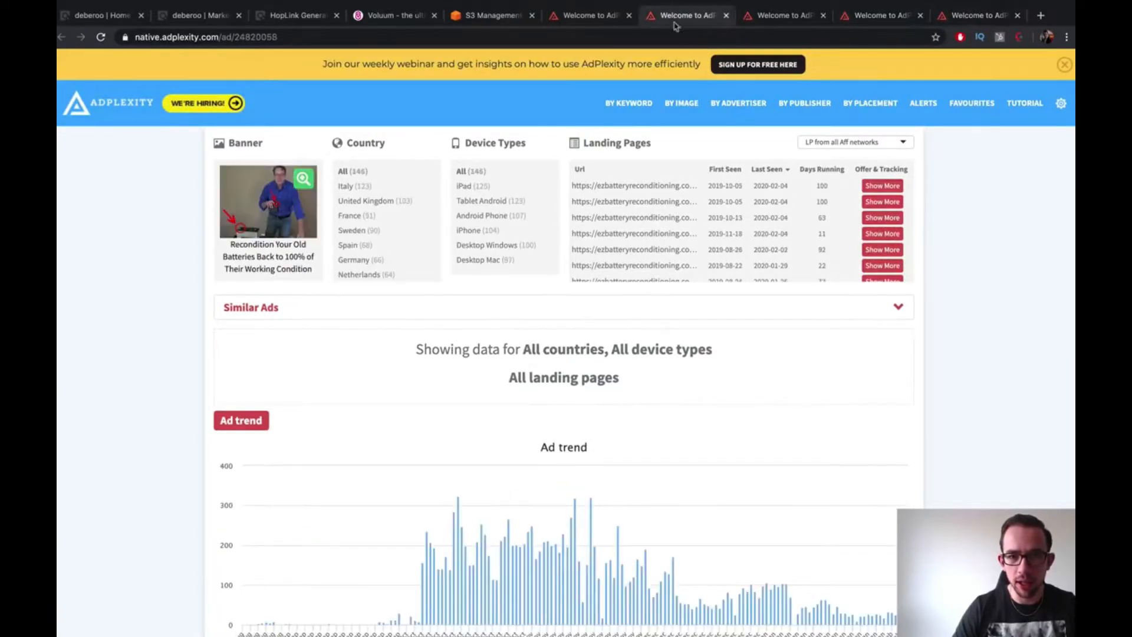
Open the first landing page's details and follow its redirect chain to the battery article
left_click(671, 186)
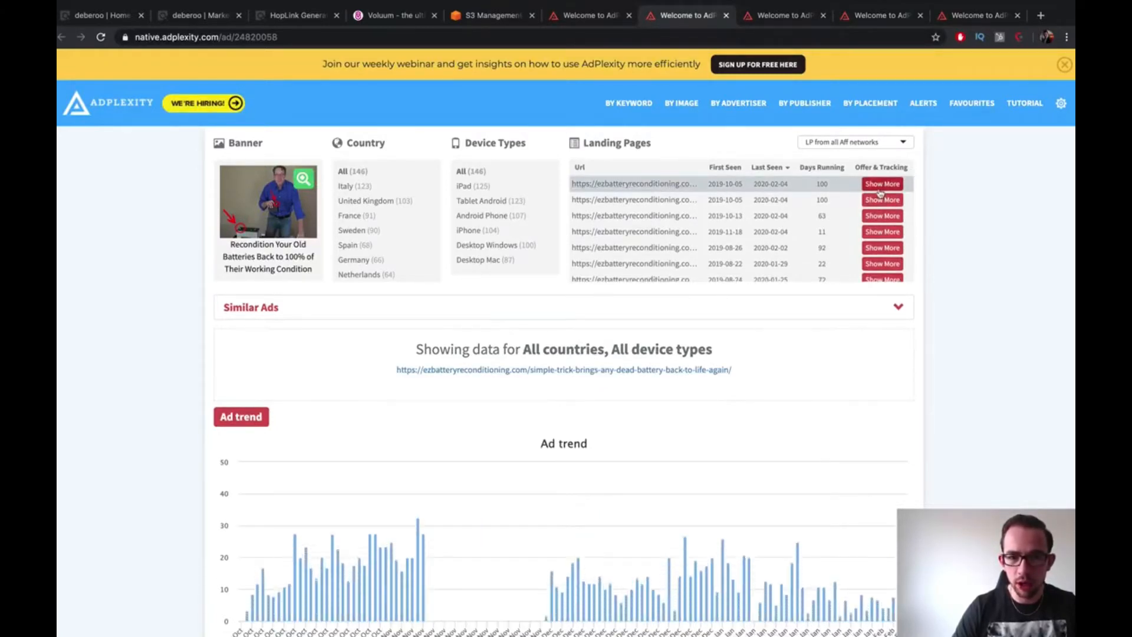
scroll(707, 256, "down", 5)
scroll(707, 256, "up", 5)
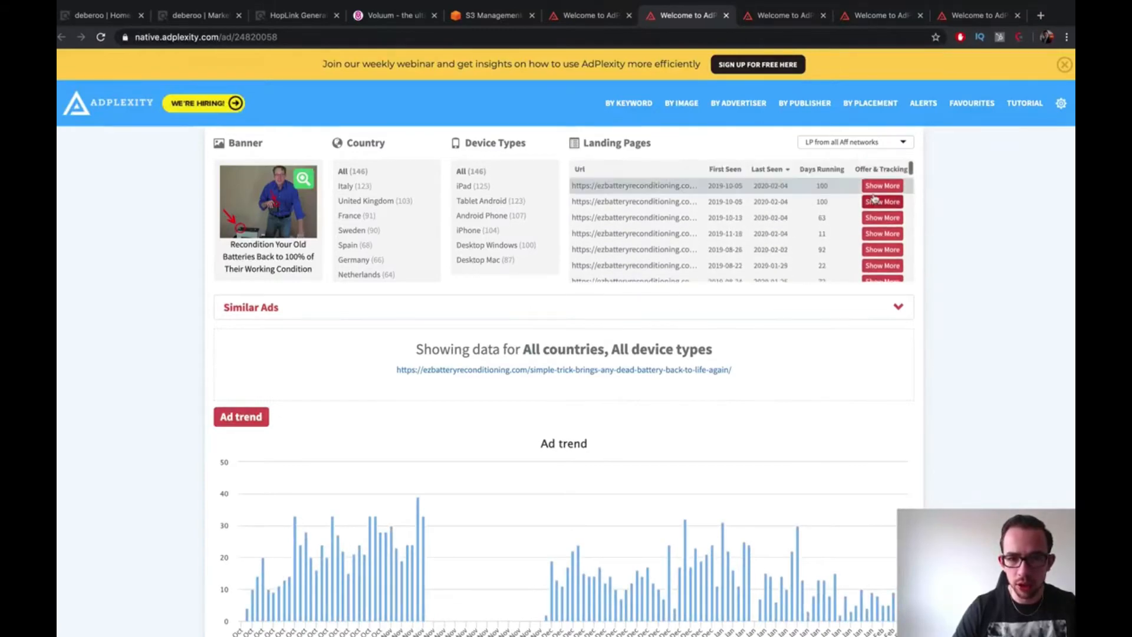
left_click(876, 199)
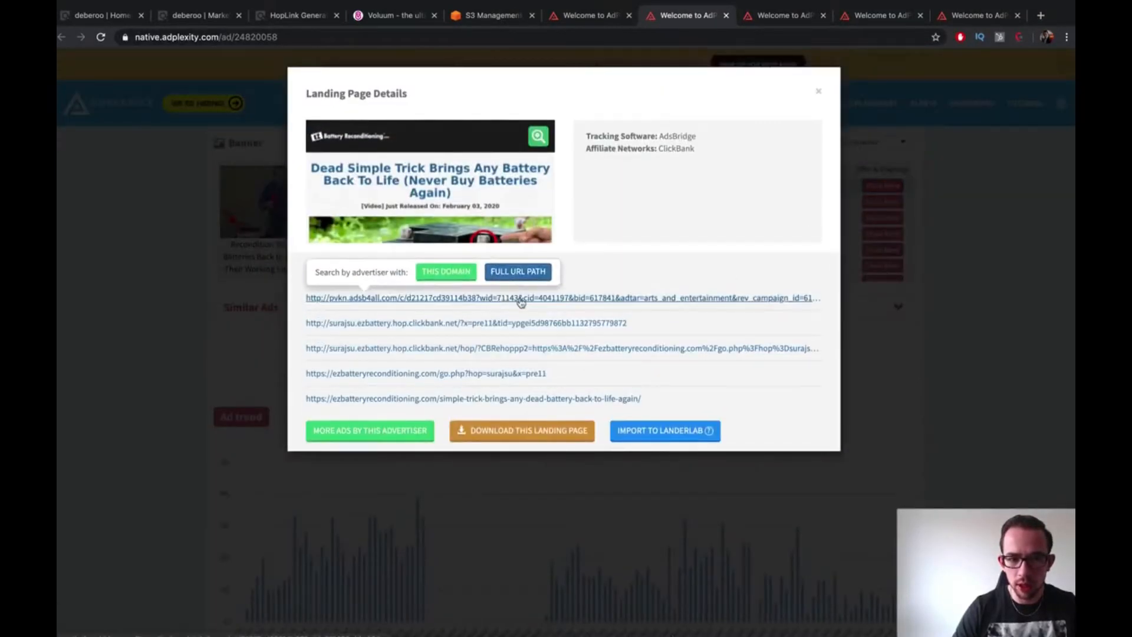
left_click(521, 299)
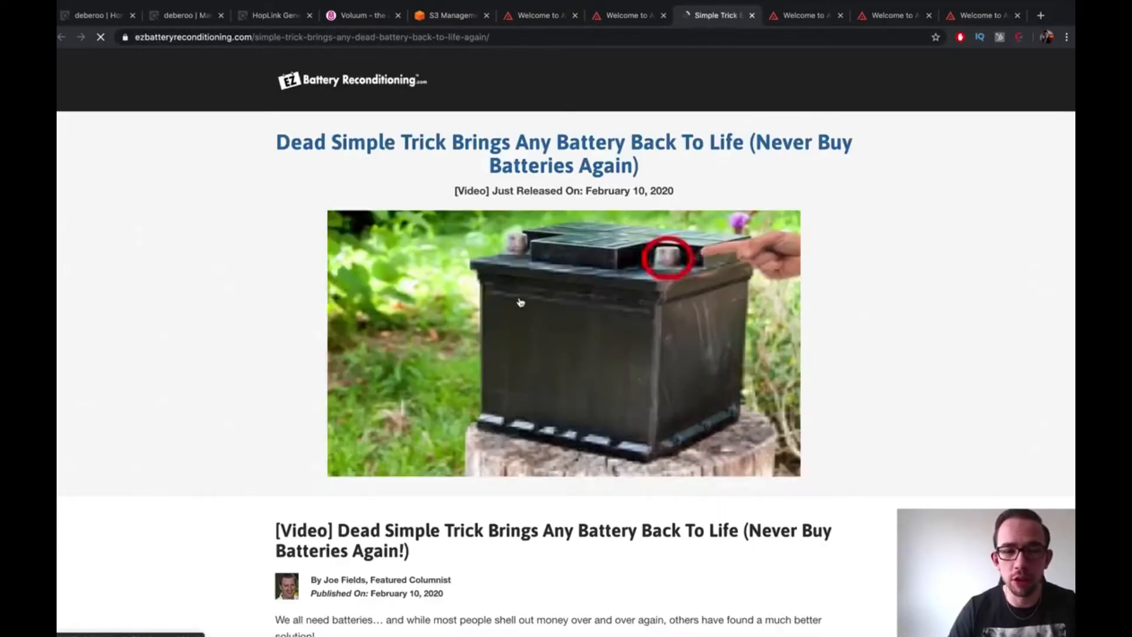
Skim the battery article, close its tab, and switch to the ClickBank account dashboard
scroll(708, 177, "down", 7)
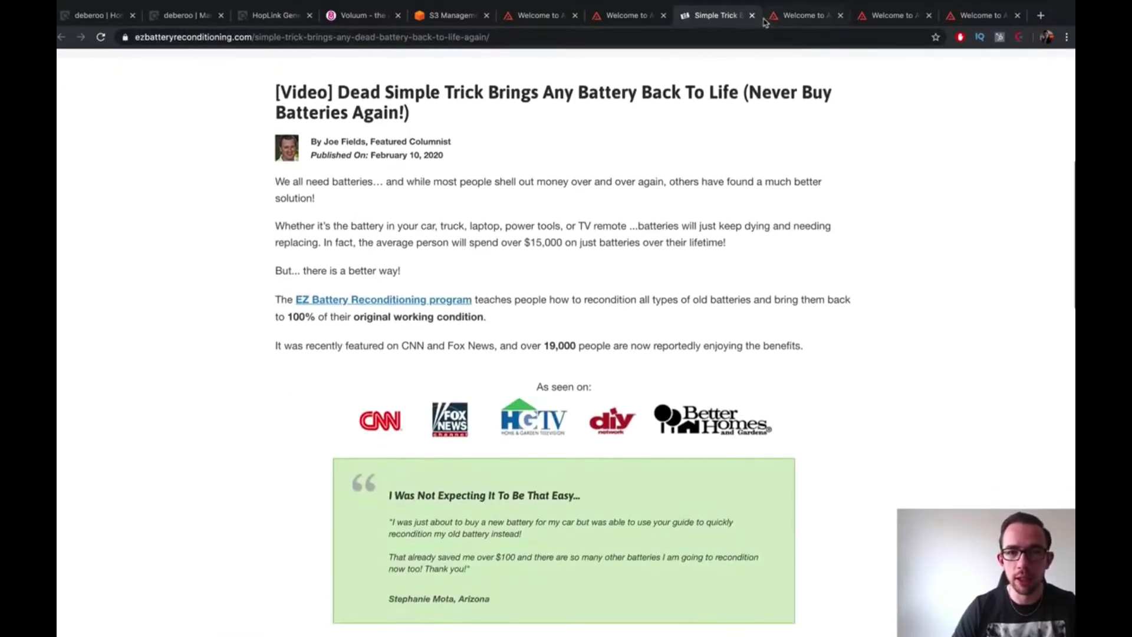
left_click(753, 16)
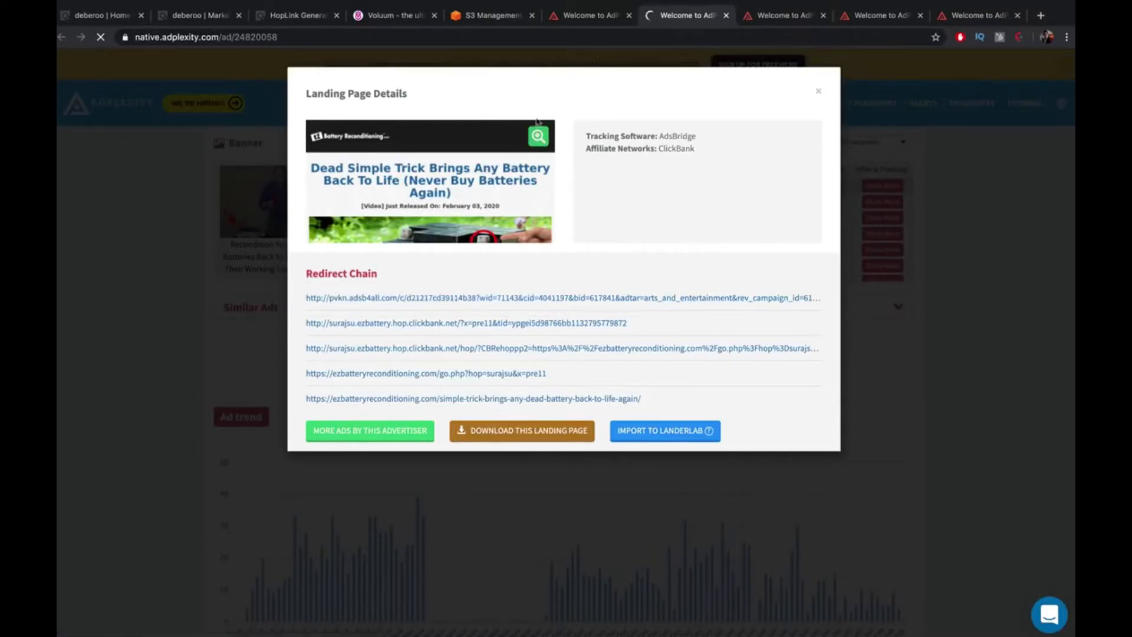
mouse_move(693, 297)
left_click(119, 17)
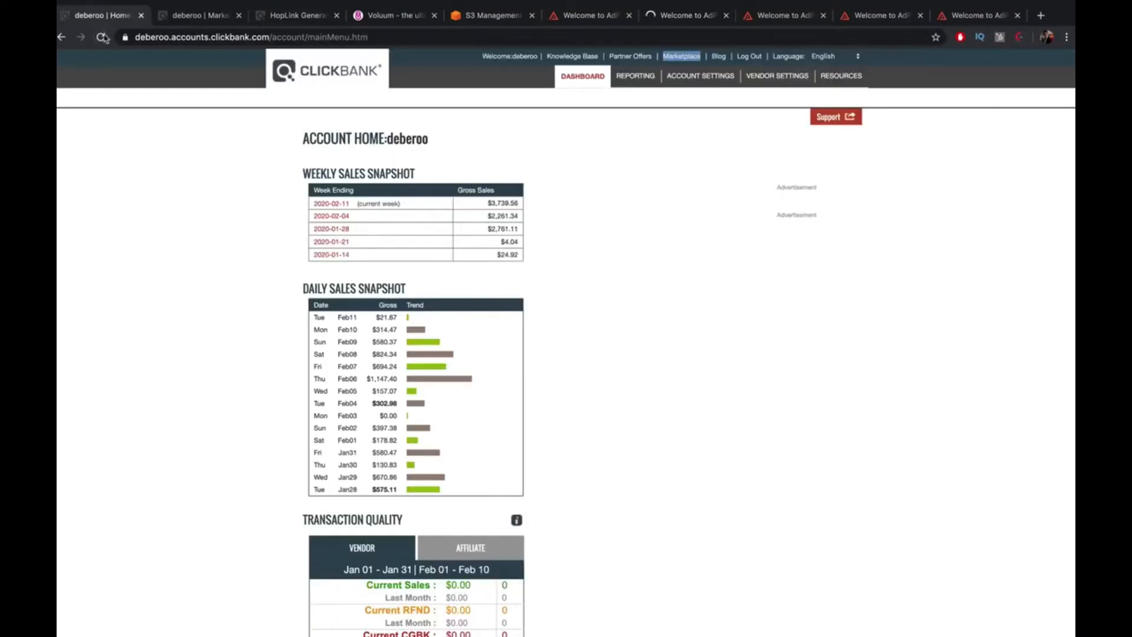
Check the HopLink Generator page, then go back to AdPlexity's landing page details
left_click(298, 17)
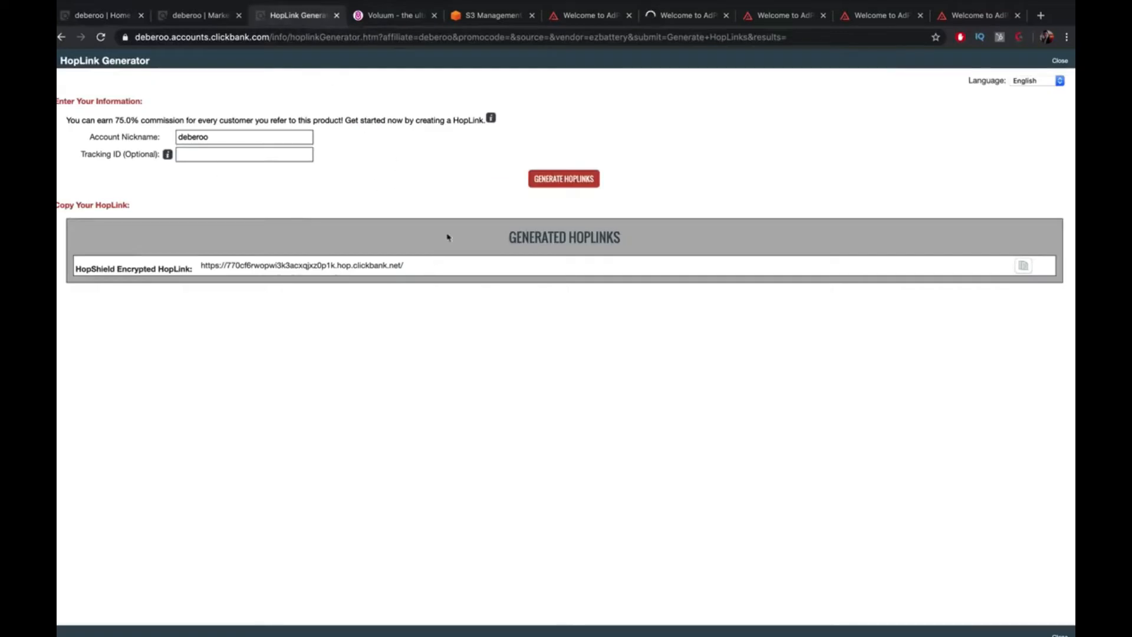
left_click(679, 15)
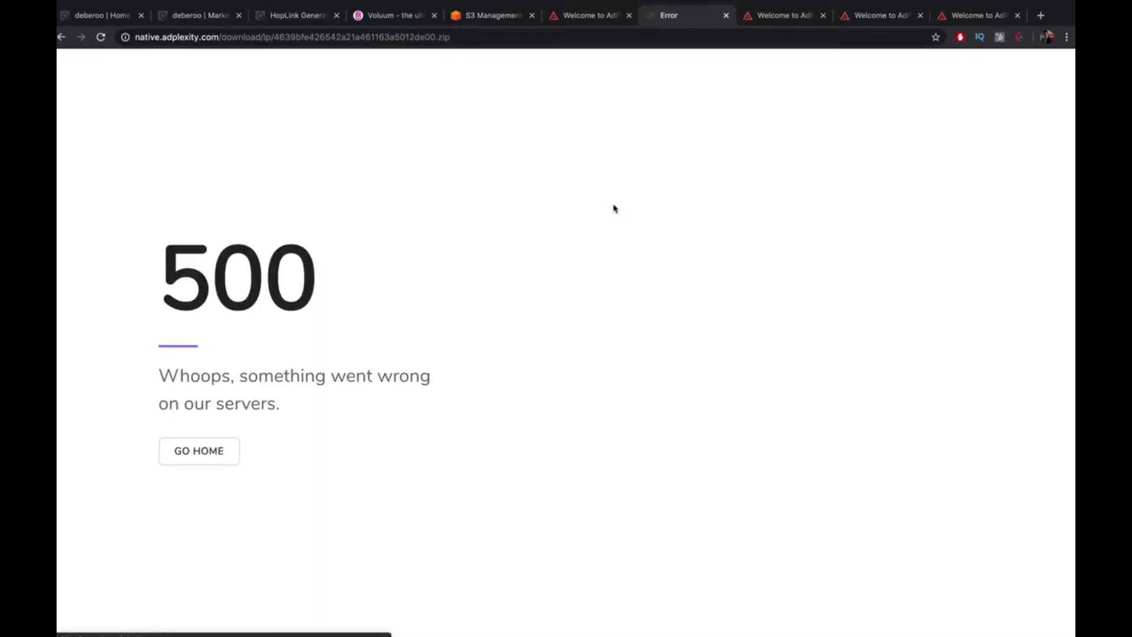
Retry downloading the first landing page from another ad, then return to the ad-search results tab
left_click(61, 37)
left_click(767, 18)
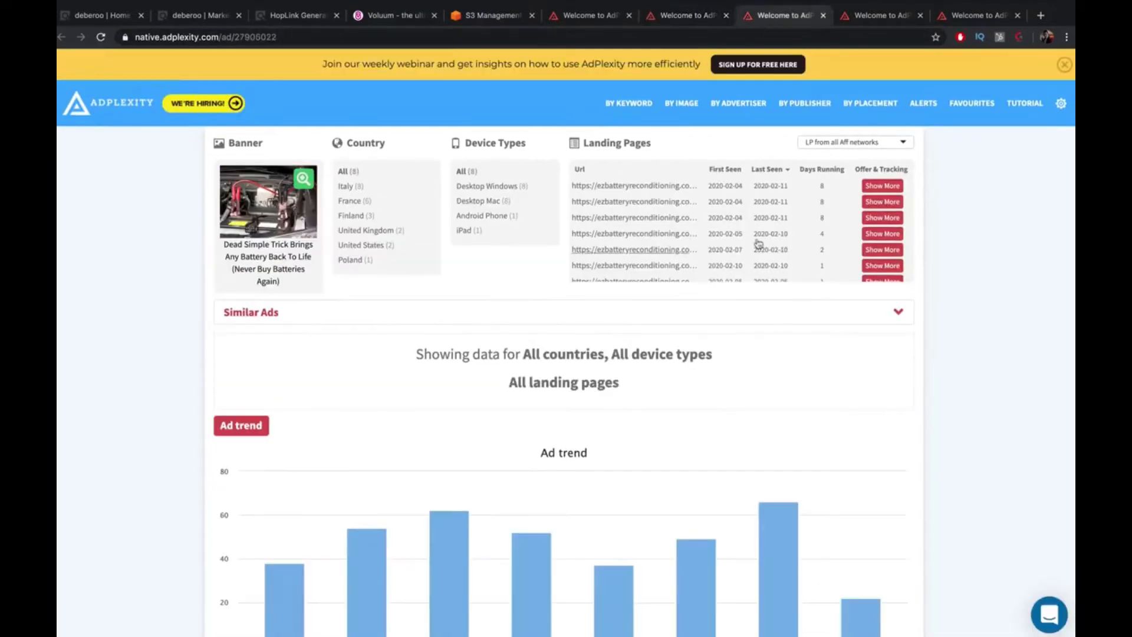
left_click(882, 185)
left_click(536, 436)
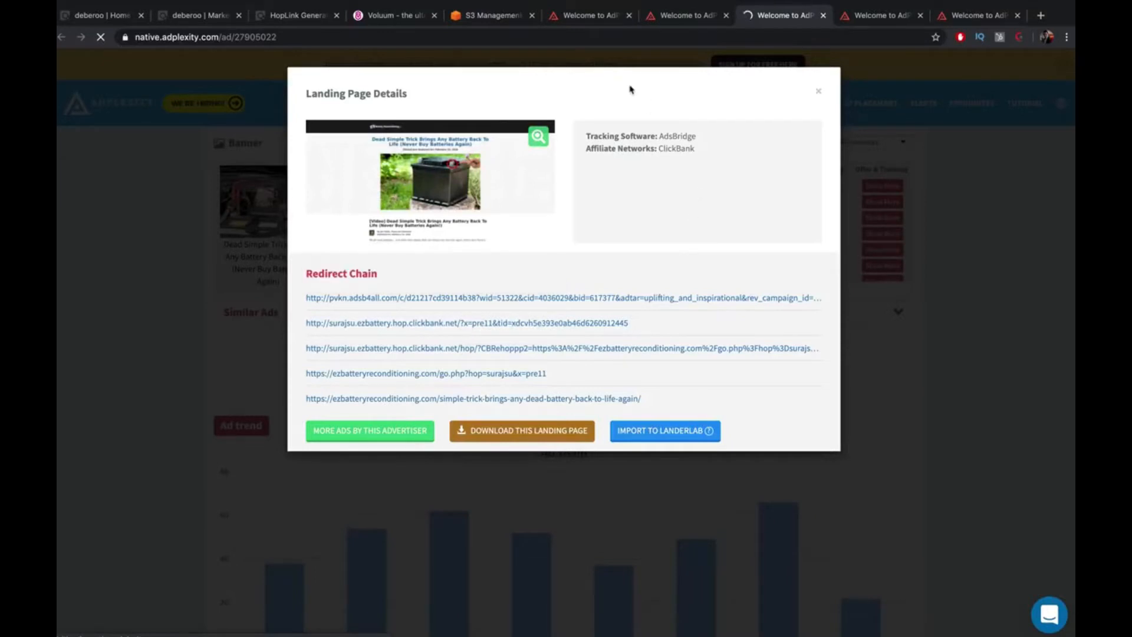
left_click(584, 14)
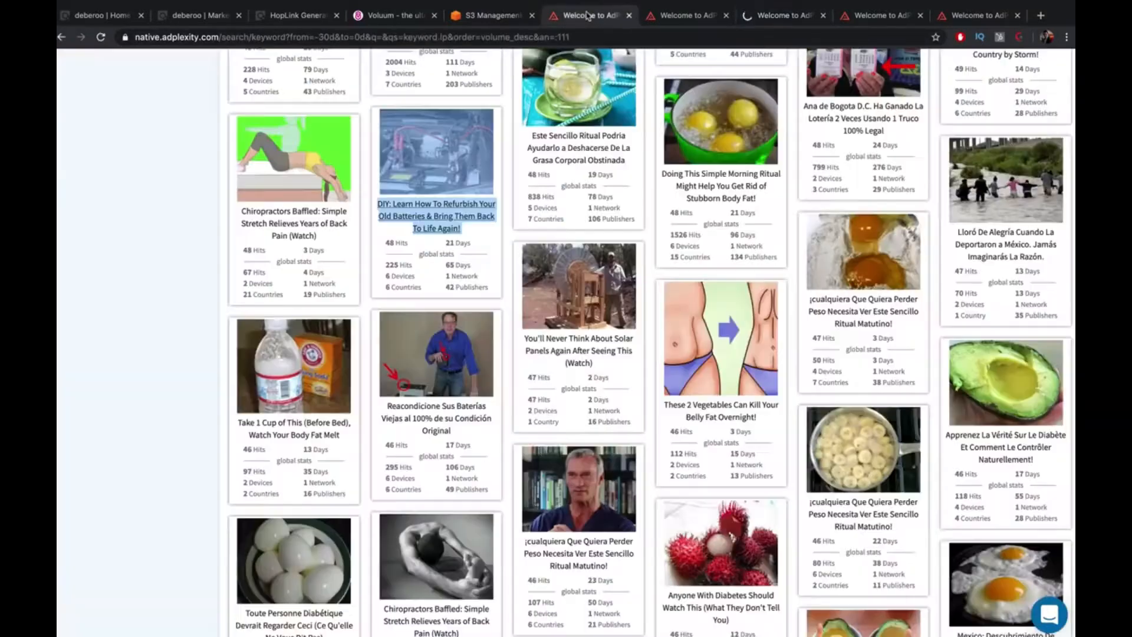
Search AdPlexity landing pages for 'battery'
left_click(762, 22)
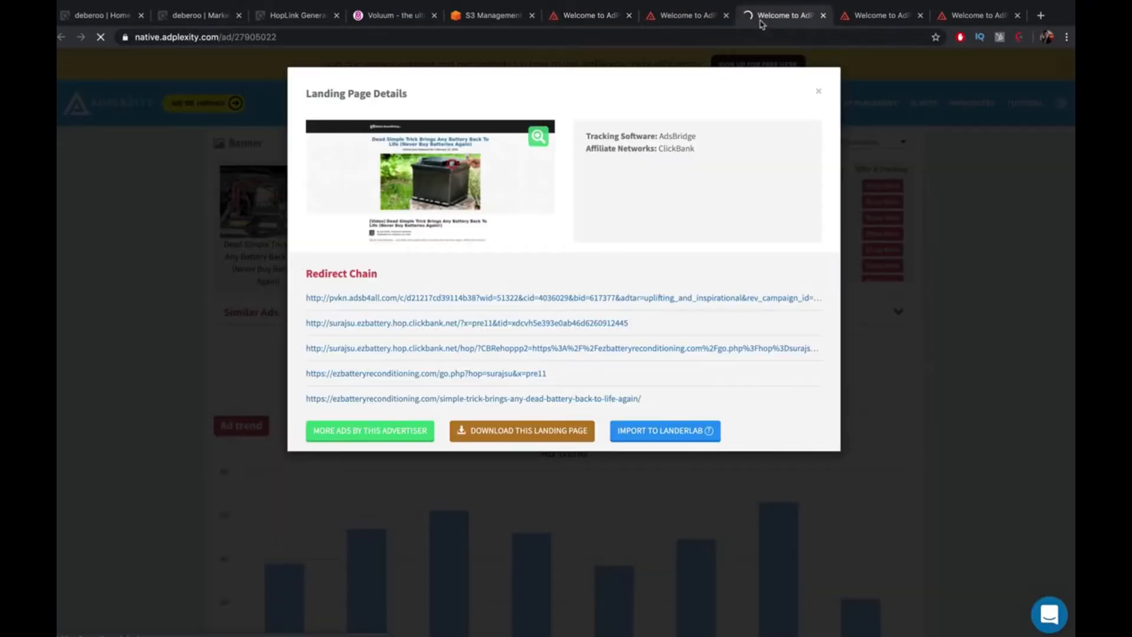
left_click(613, 16)
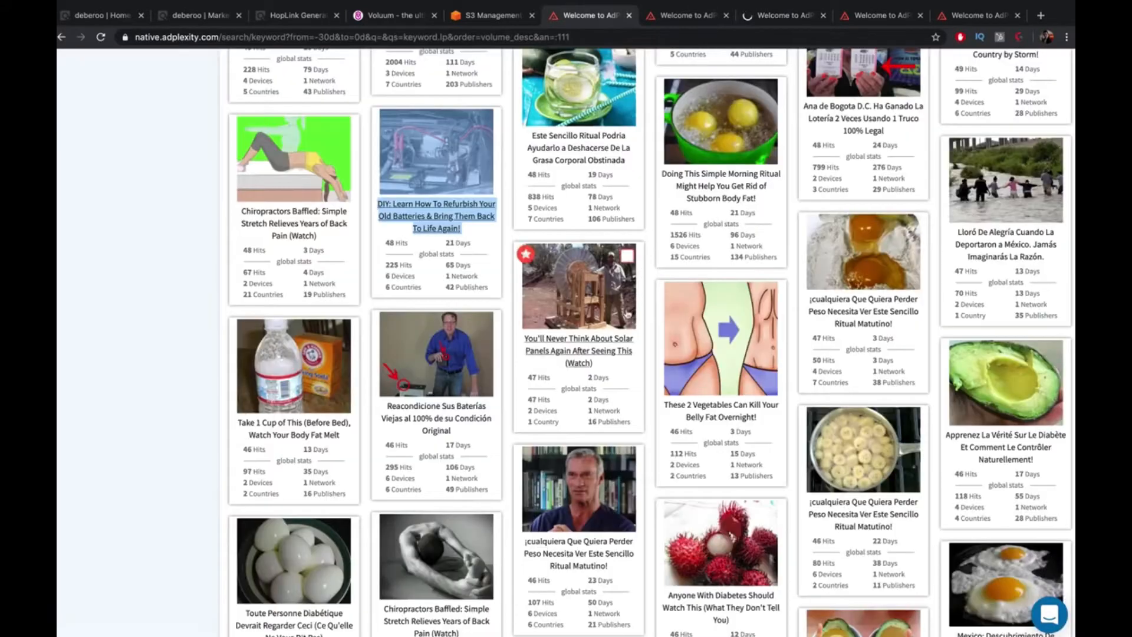
scroll(629, 308, "up", 20)
left_click(339, 149)
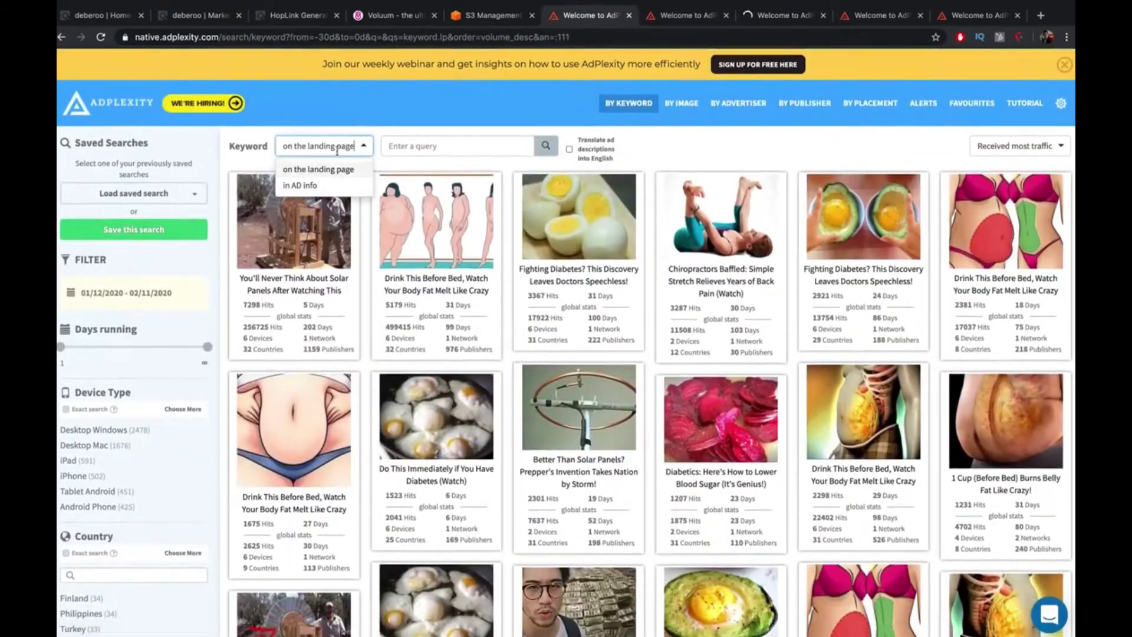
left_click(470, 142)
type("batter")
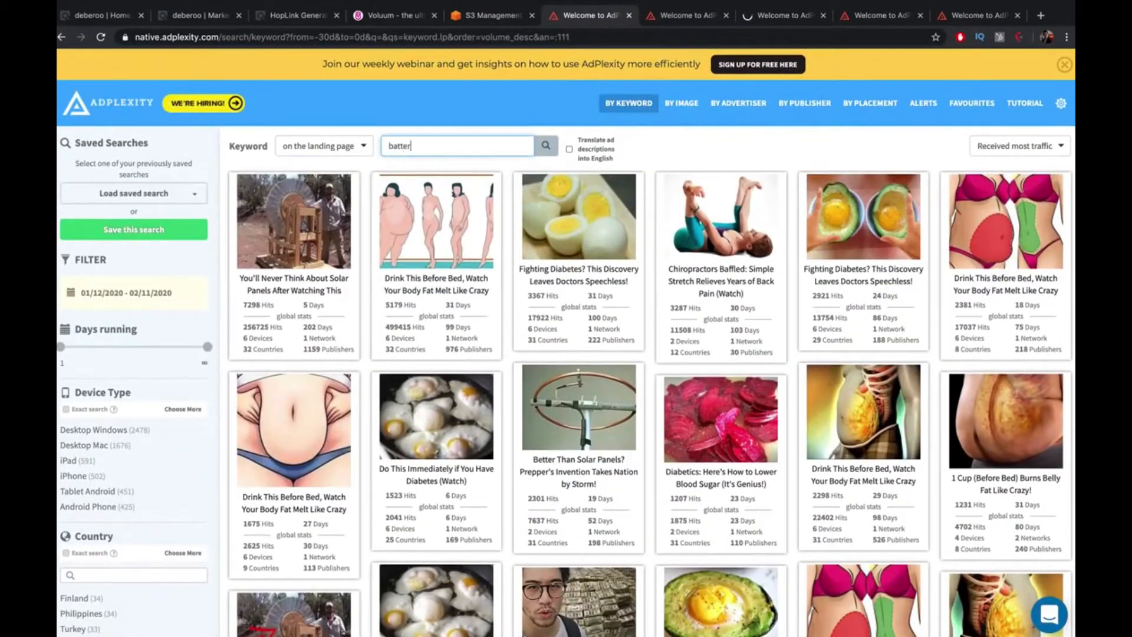
type("y")
key("Return")
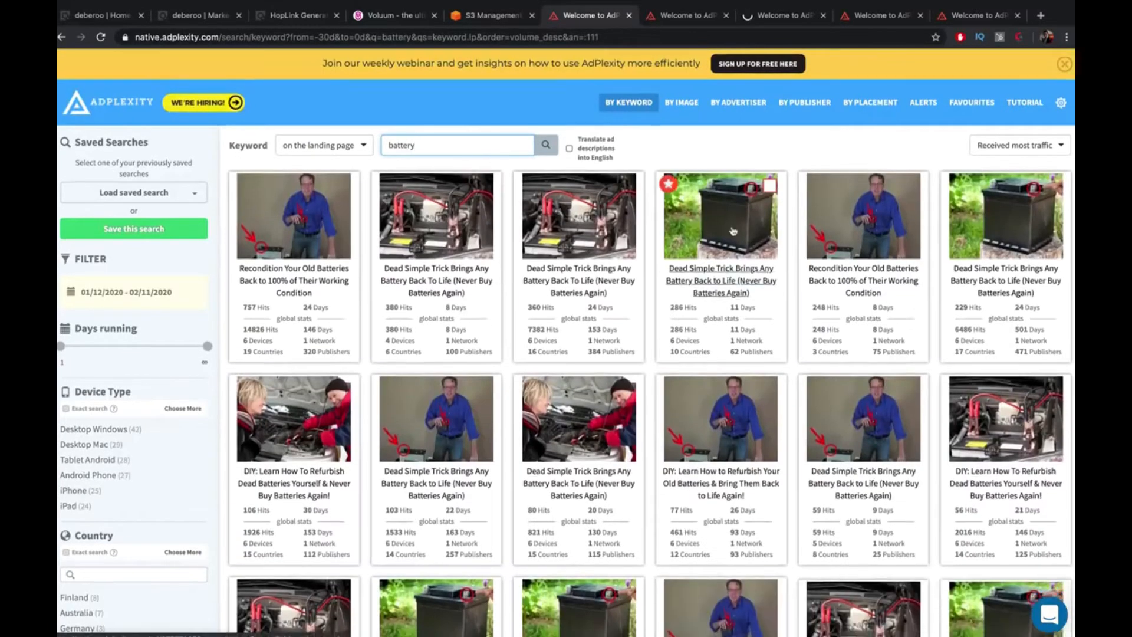
Open the details of 'Dead Simple Trick' battery ad 12414817 from the results
scroll(733, 230, "down", 20)
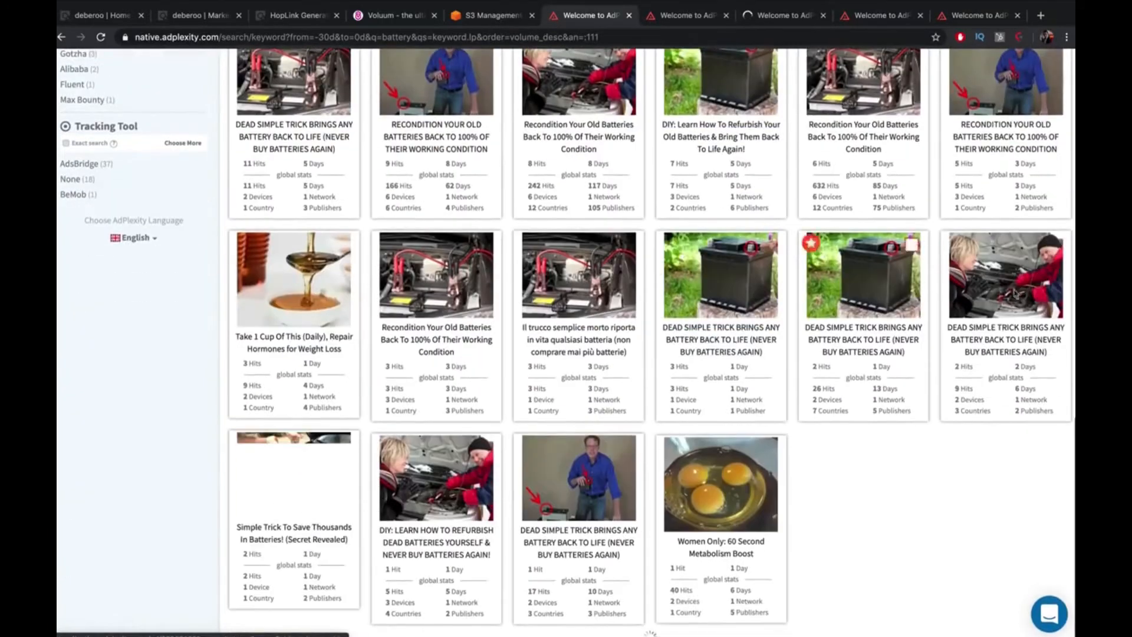
scroll(1015, 293, "down", 7)
mouse_move(871, 396)
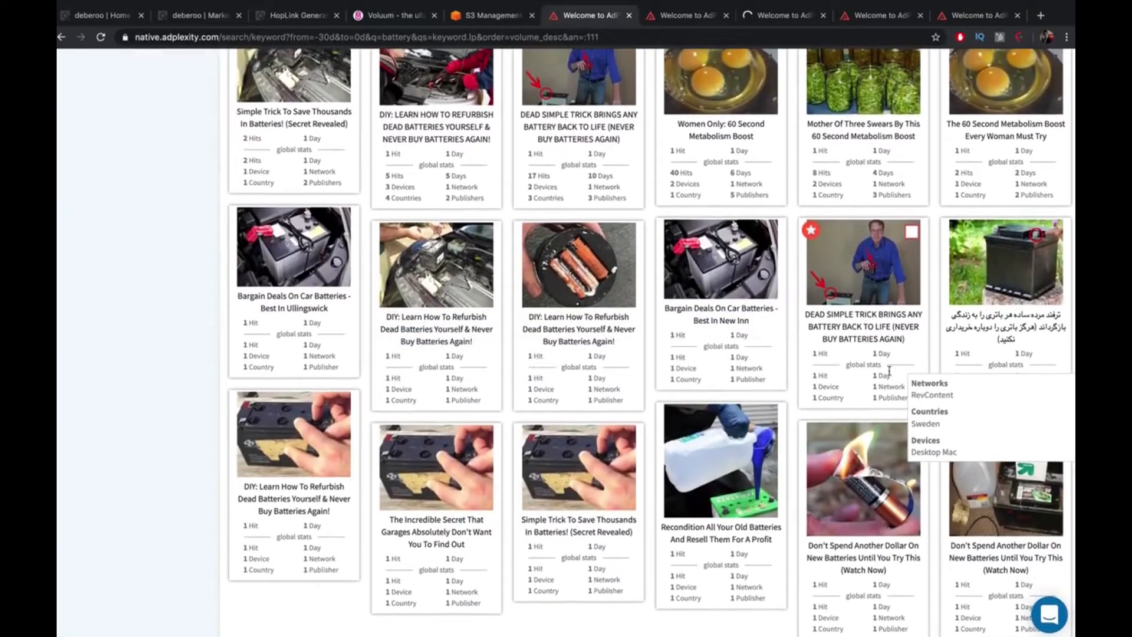
scroll(890, 372, "down", 1)
scroll(436, 527, "up", 20)
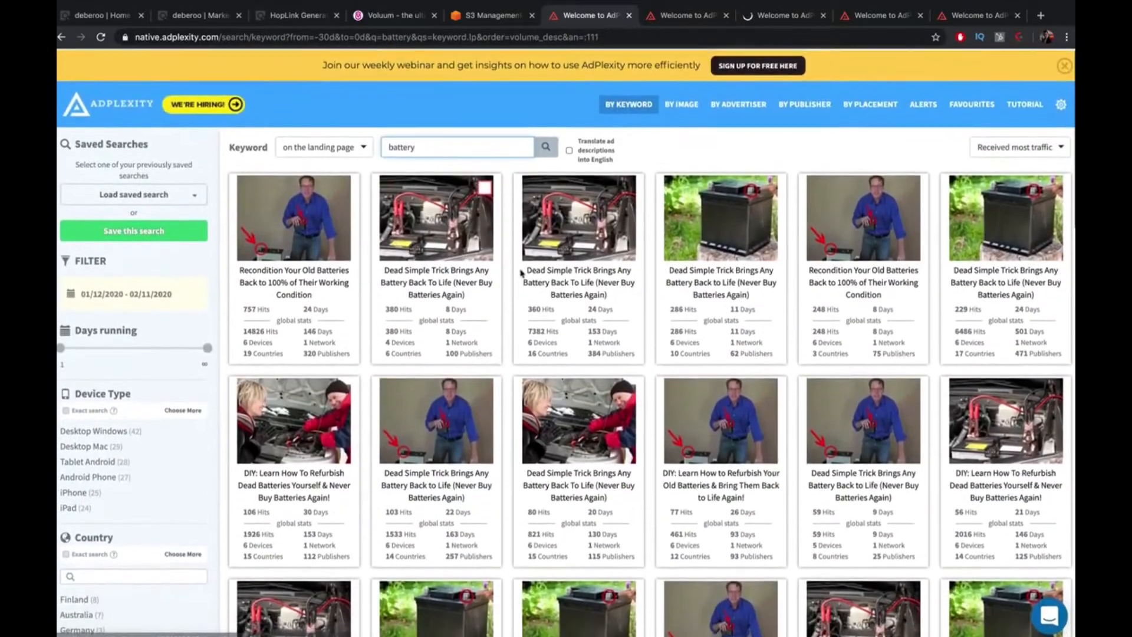
left_click(1007, 226)
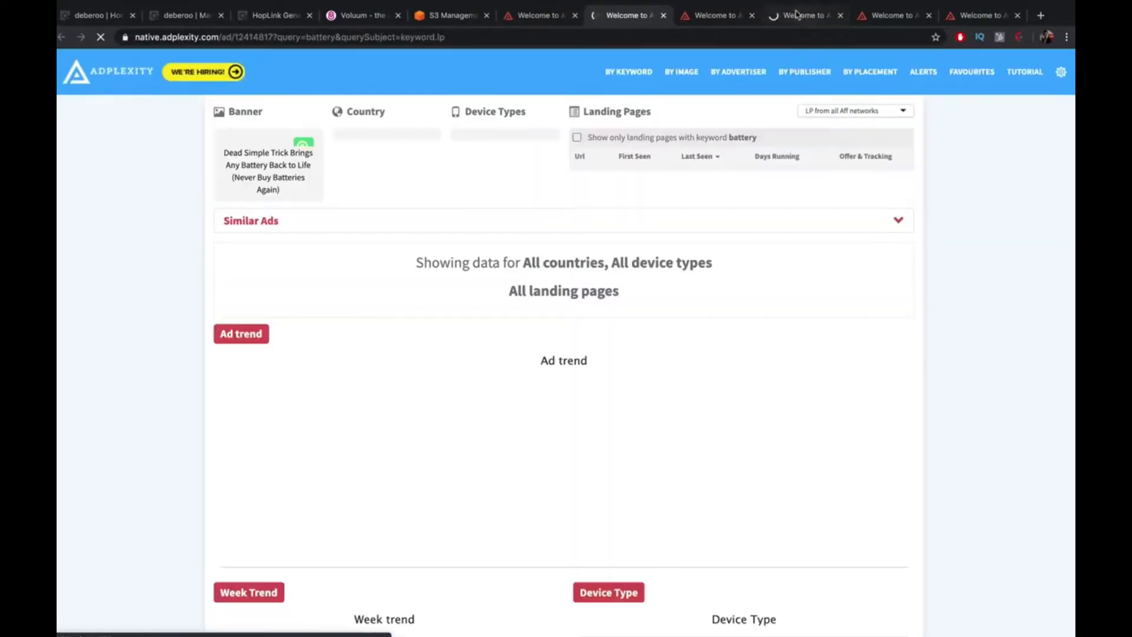
Compare the other tab's landing-page details, then return to the battery ad's details page
left_click(796, 13)
left_click(638, 15)
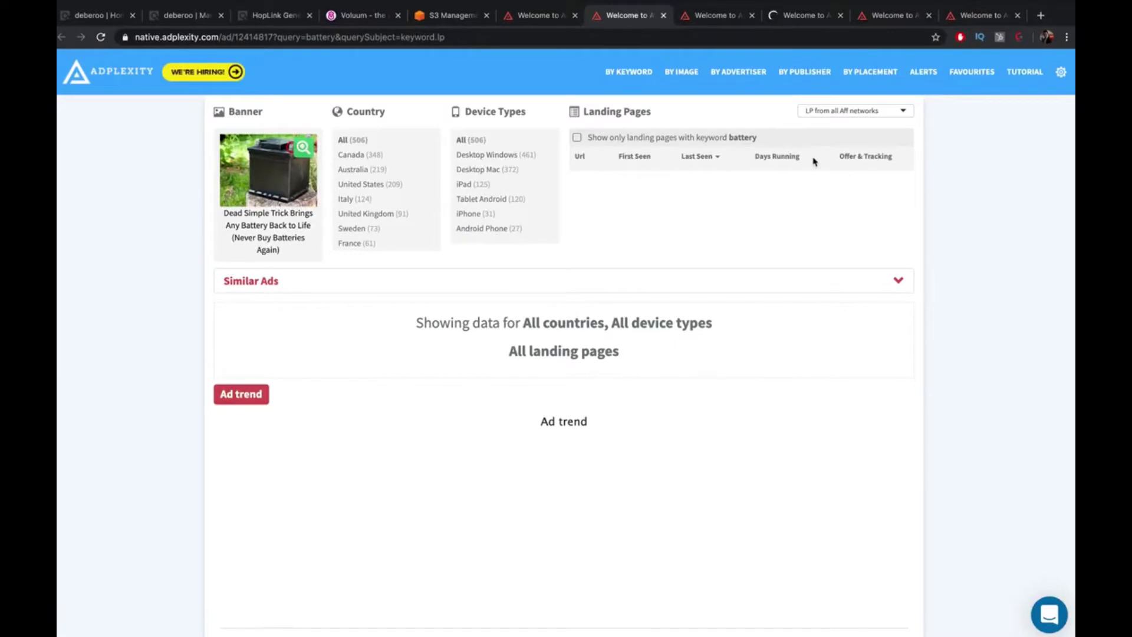
left_click(802, 15)
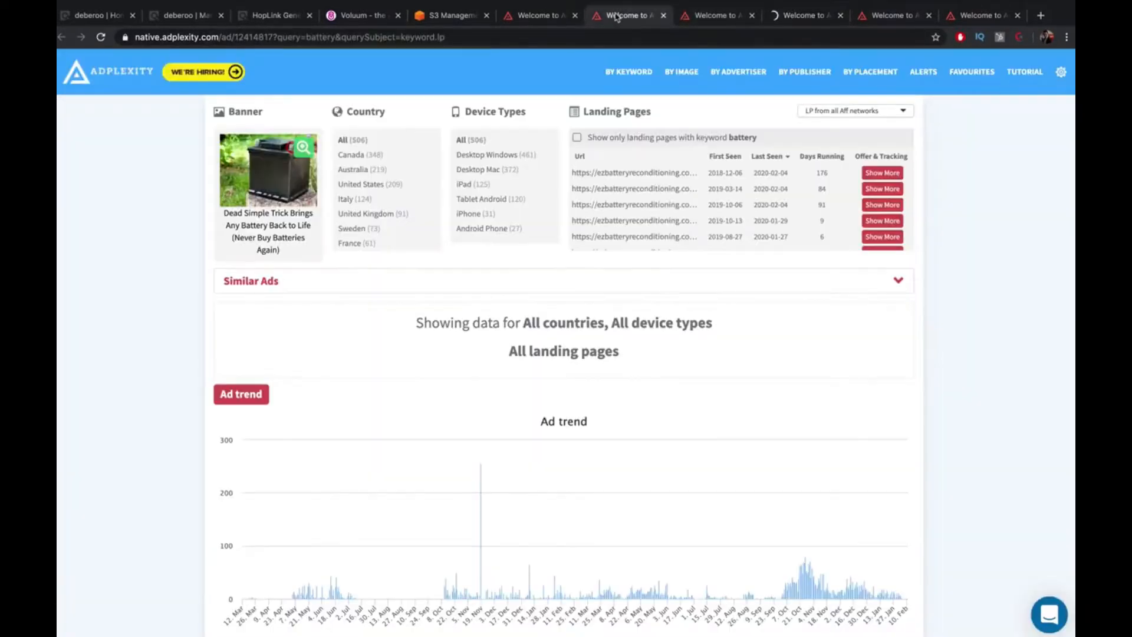
left_click(634, 15)
Download the first landing page of ad 12414817 as a zip and show it in Finder
left_click(881, 174)
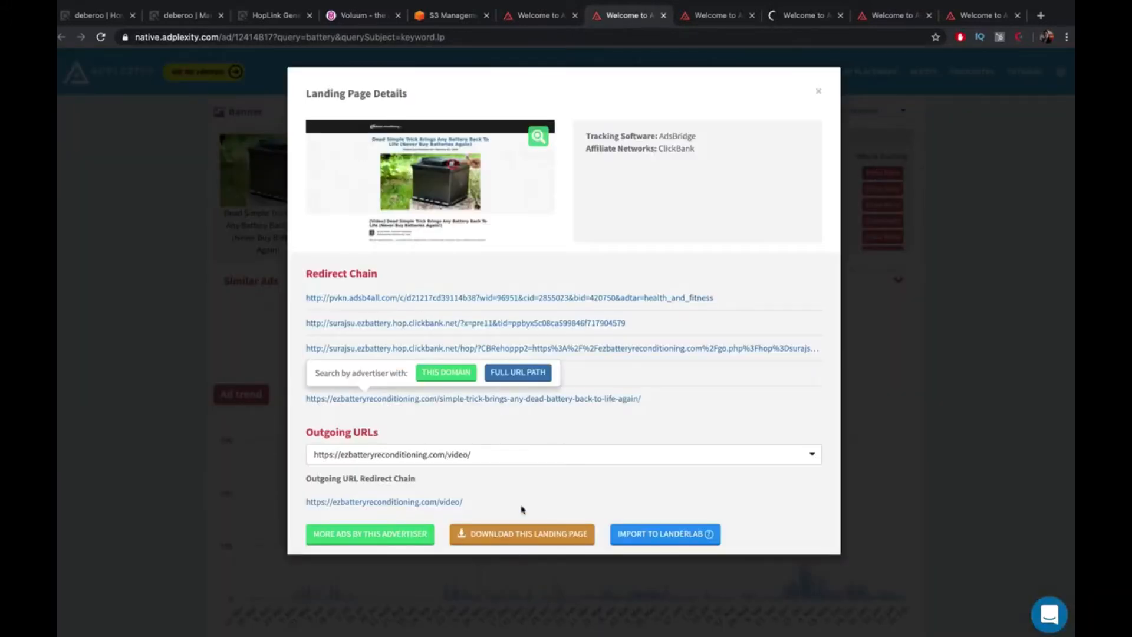
left_click(523, 533)
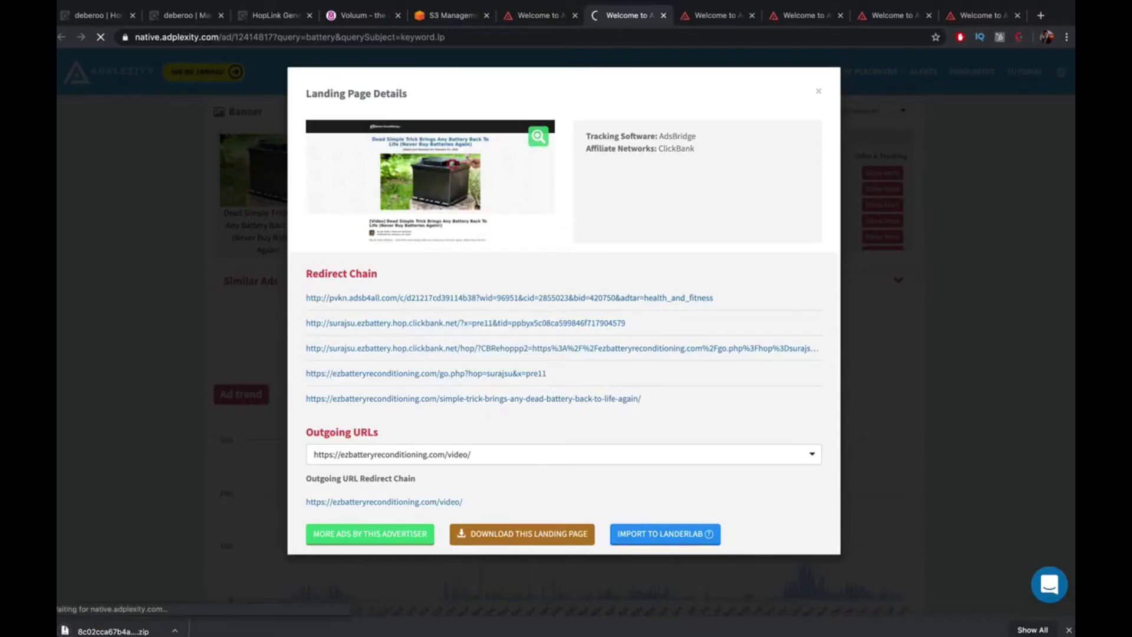
left_click(174, 631)
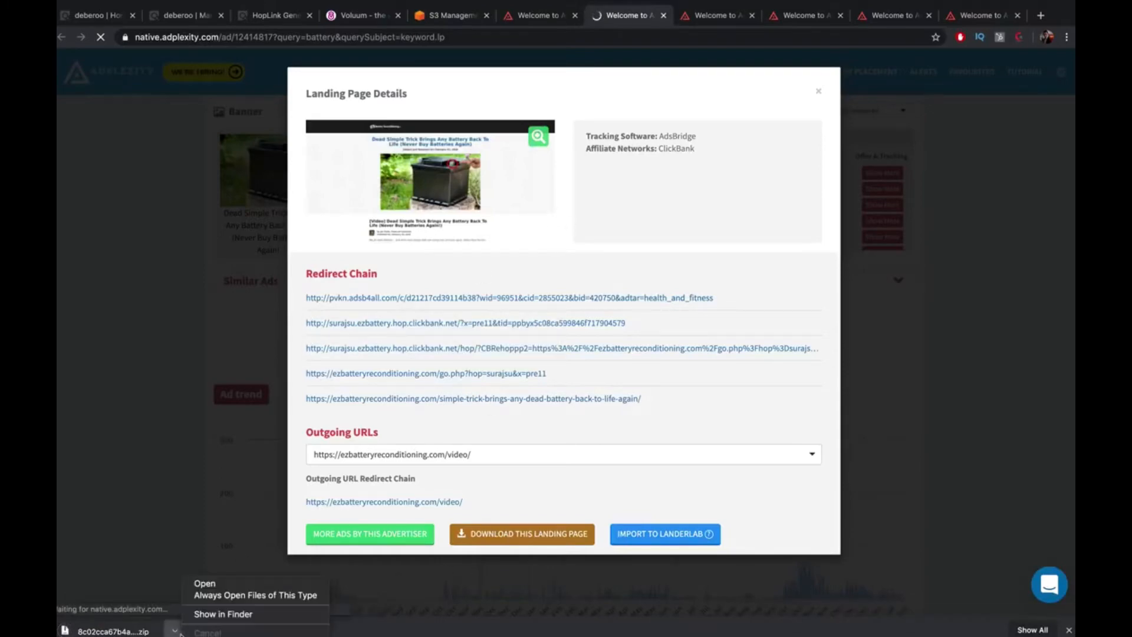
left_click(245, 614)
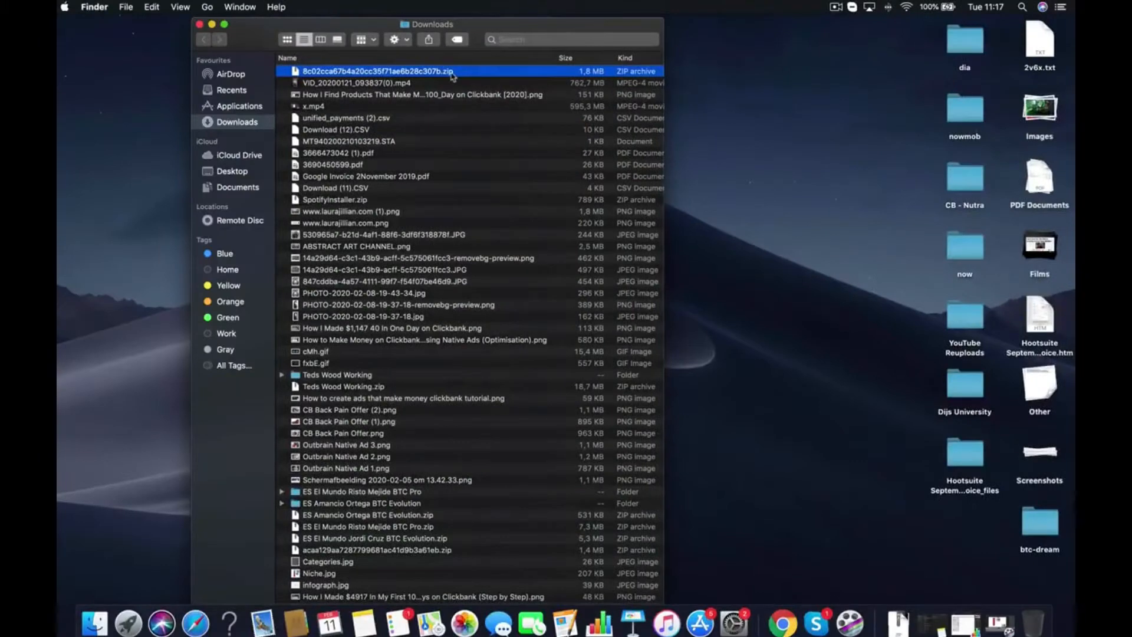
Unzip the landing-page archive with Archive Utility and drag the extracted folder onto the desktop
right_click(459, 75)
mouse_move(649, 90)
left_click(753, 91)
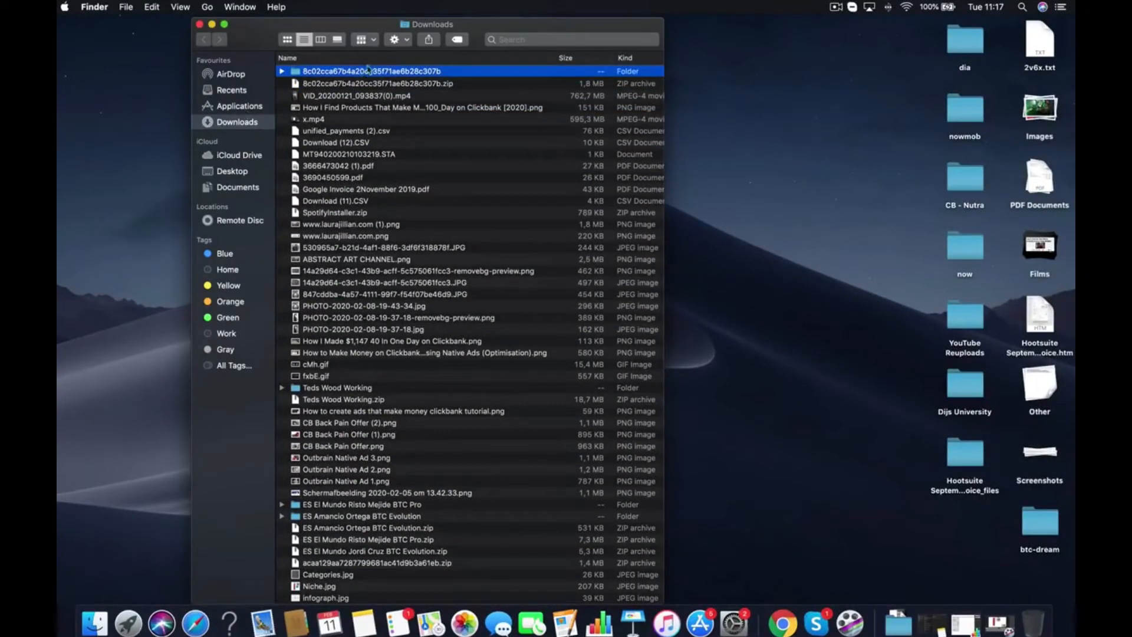
left_click(363, 70)
left_click_drag(362, 72, 960, 440)
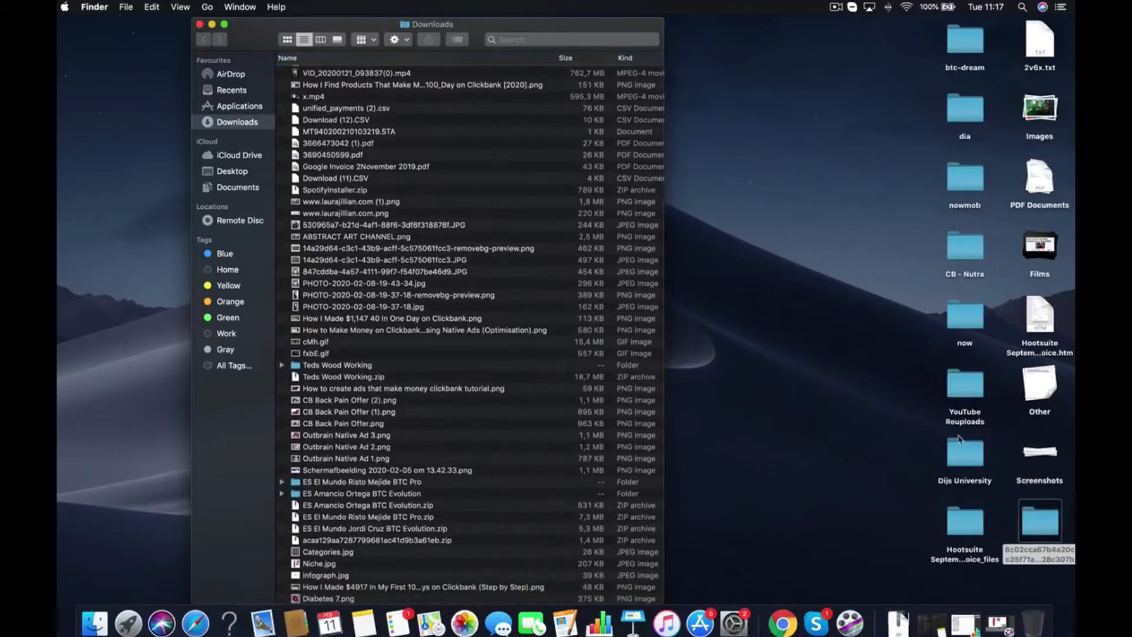
Close Downloads, rename the desktop folder to CB-Battery, and open it
right_click(1028, 543)
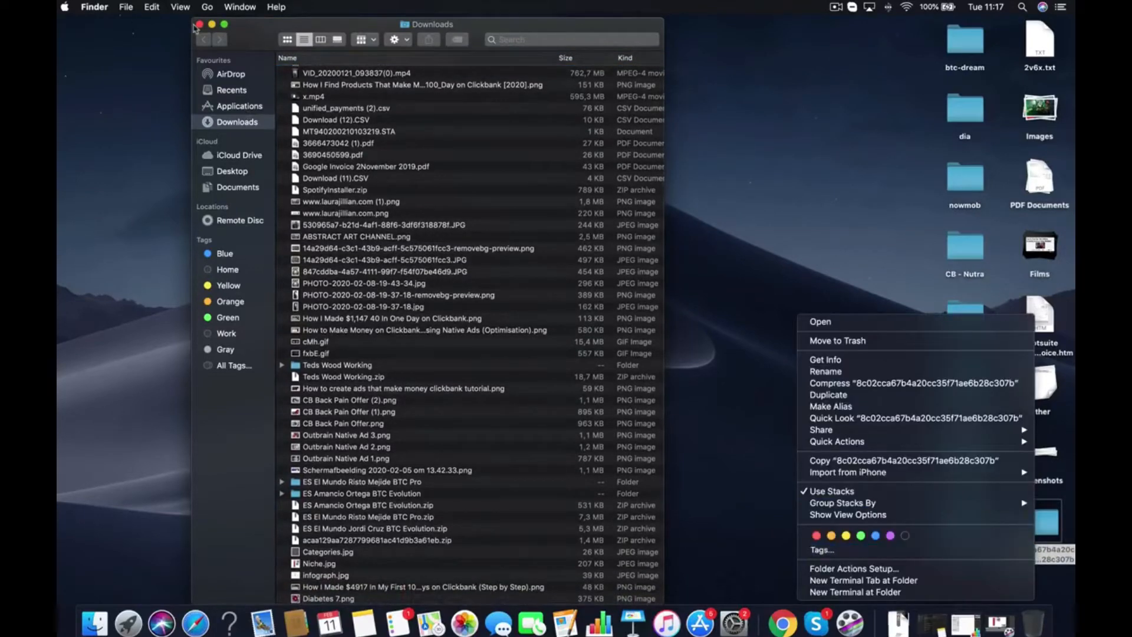
left_click(199, 26)
left_click(200, 26)
right_click(1042, 557)
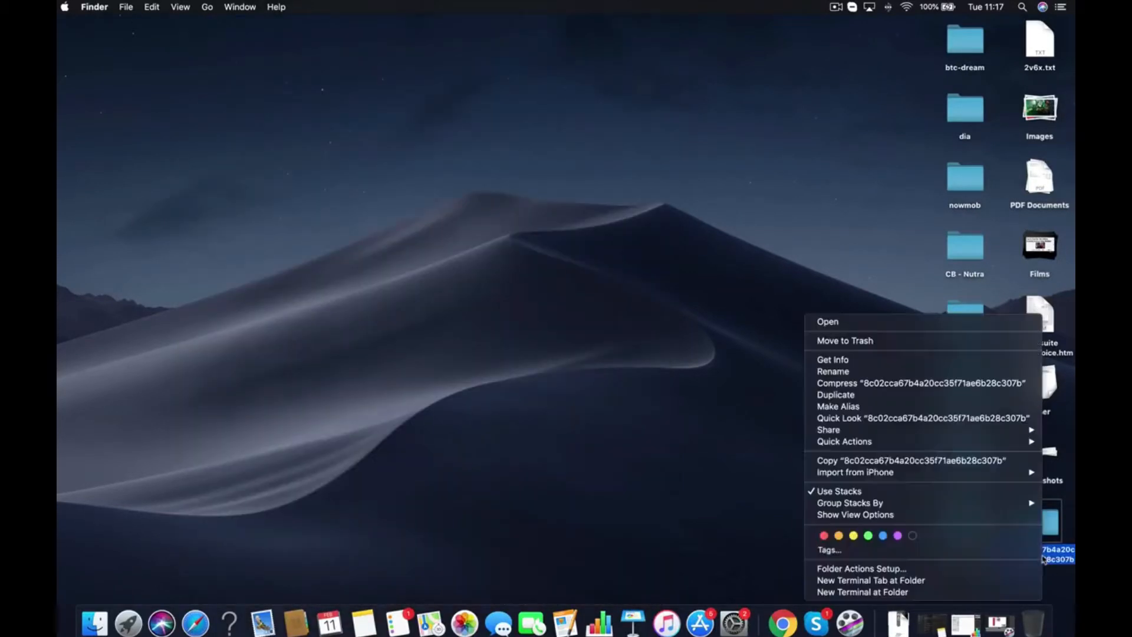
left_click(877, 371)
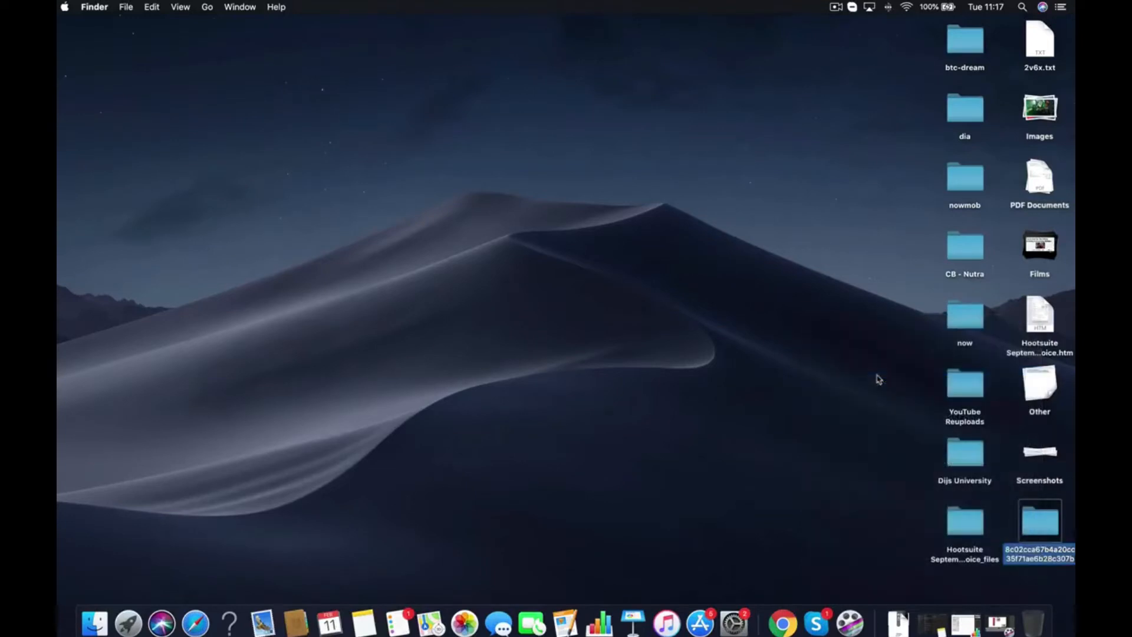
type("CB-")
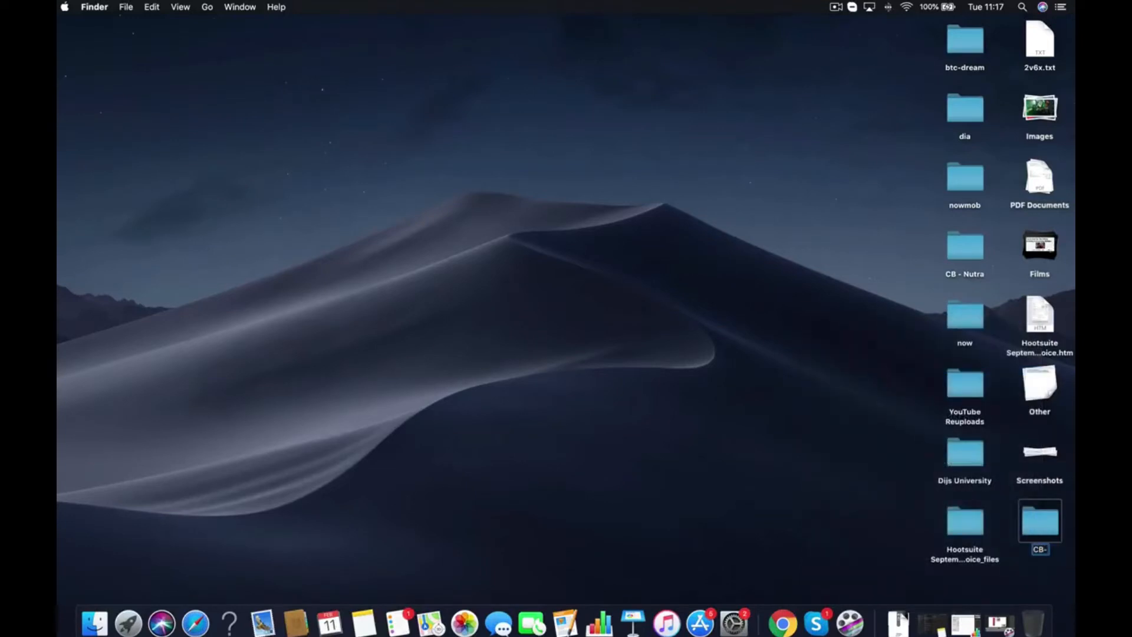
type("Battery")
key("Return")
double_click(1053, 517)
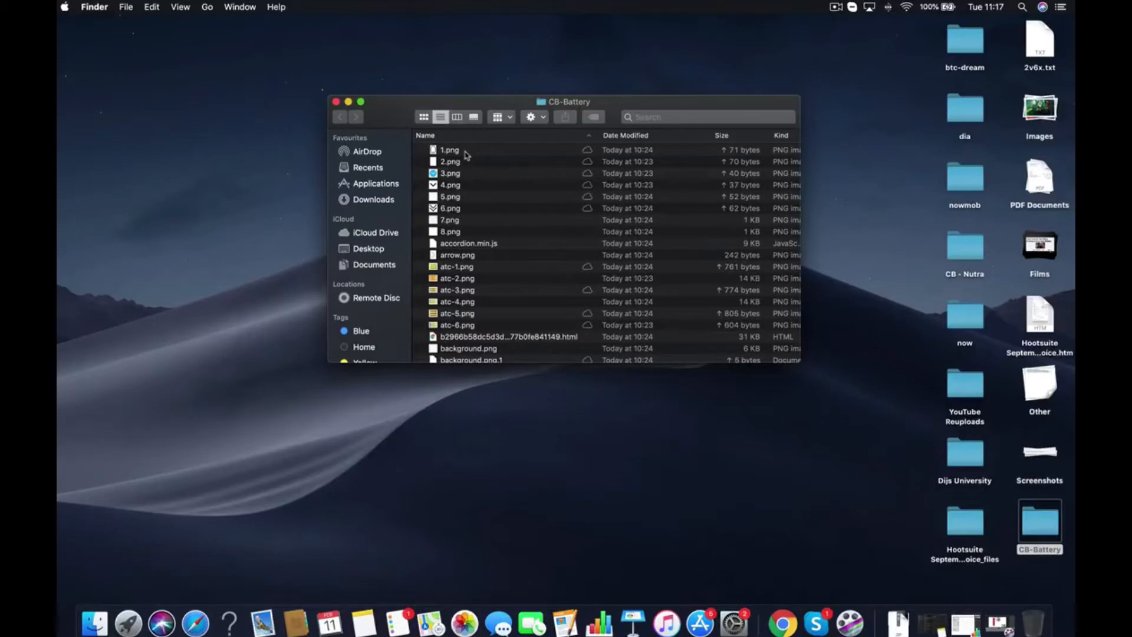
Enlarge the CB-Battery window and preview its images, such as 3.png
left_click(360, 102)
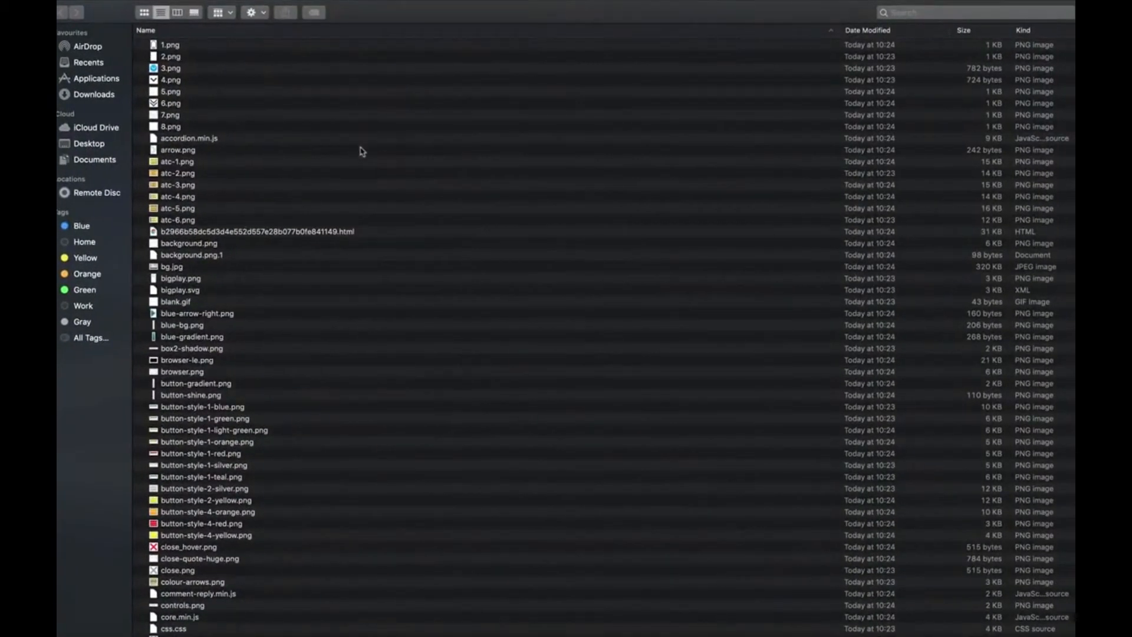
left_click(169, 45)
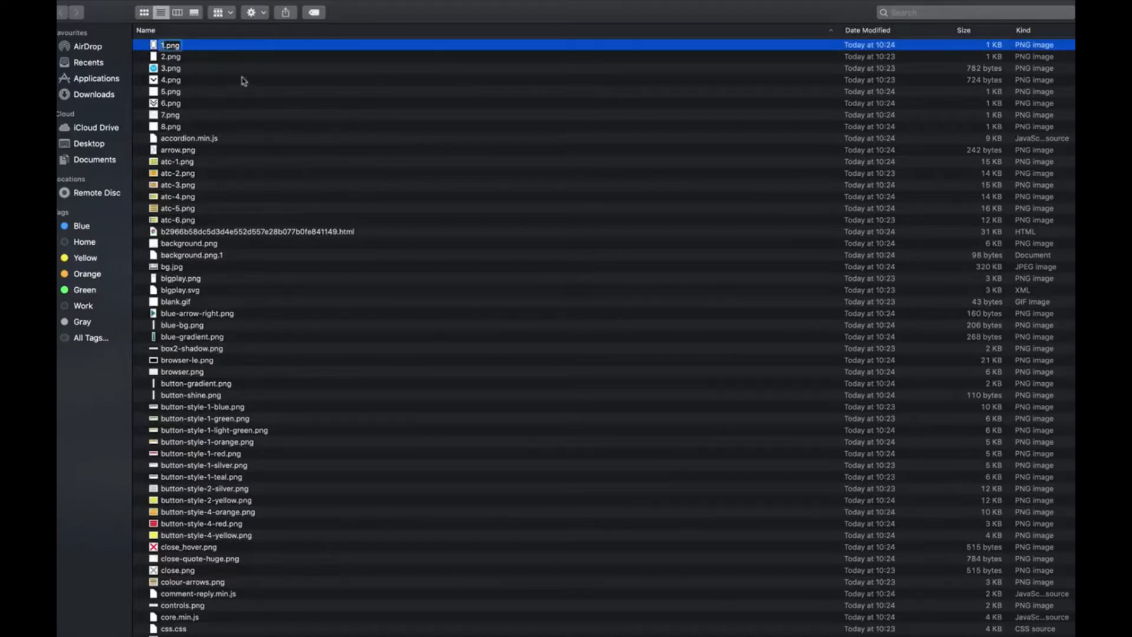
left_click(175, 70)
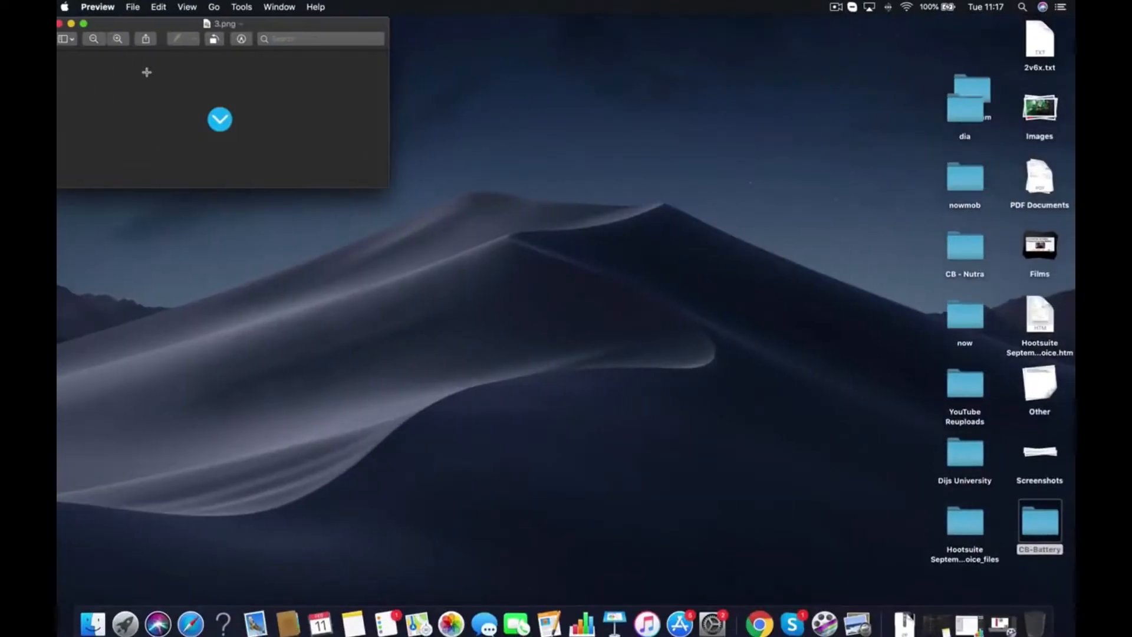
left_click(60, 23)
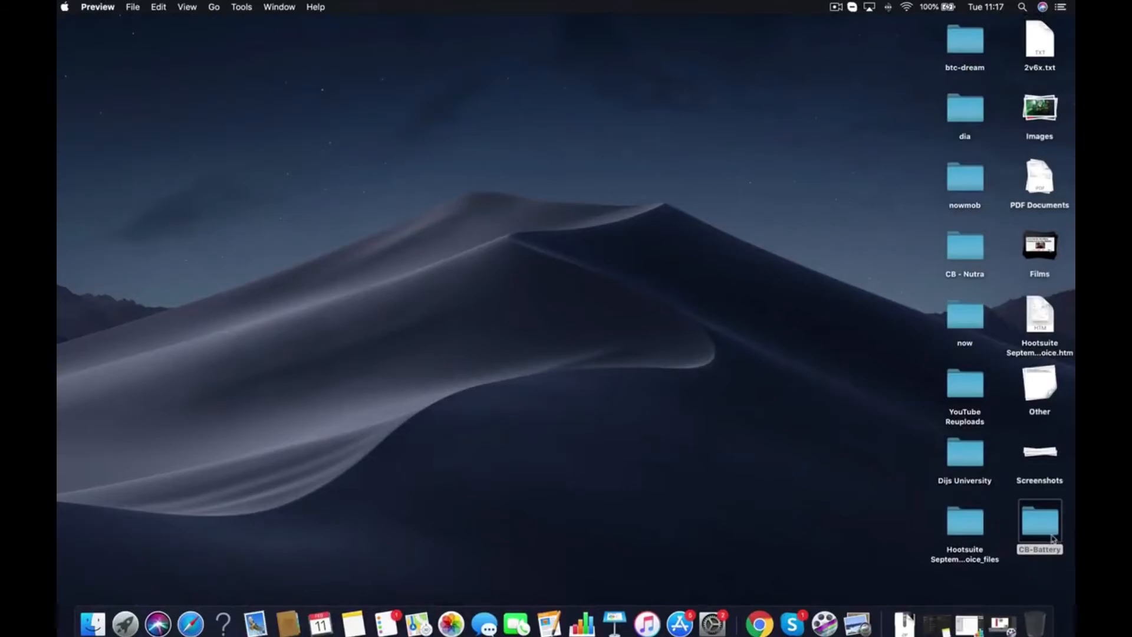
scroll(207, 136, "down", 2)
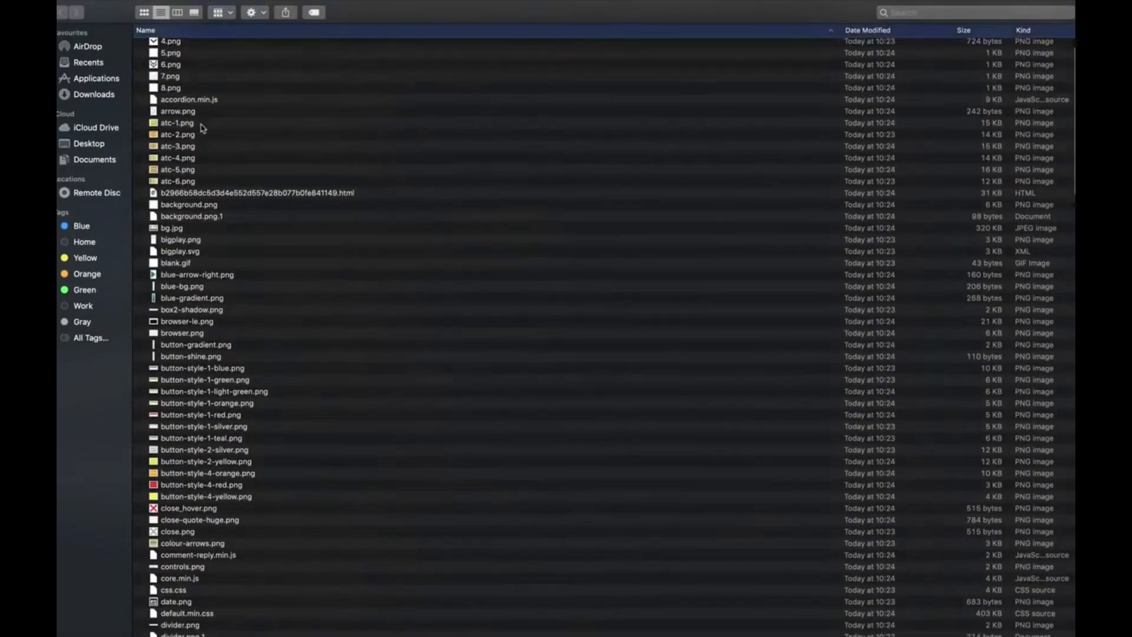
scroll(198, 235, "down", 1)
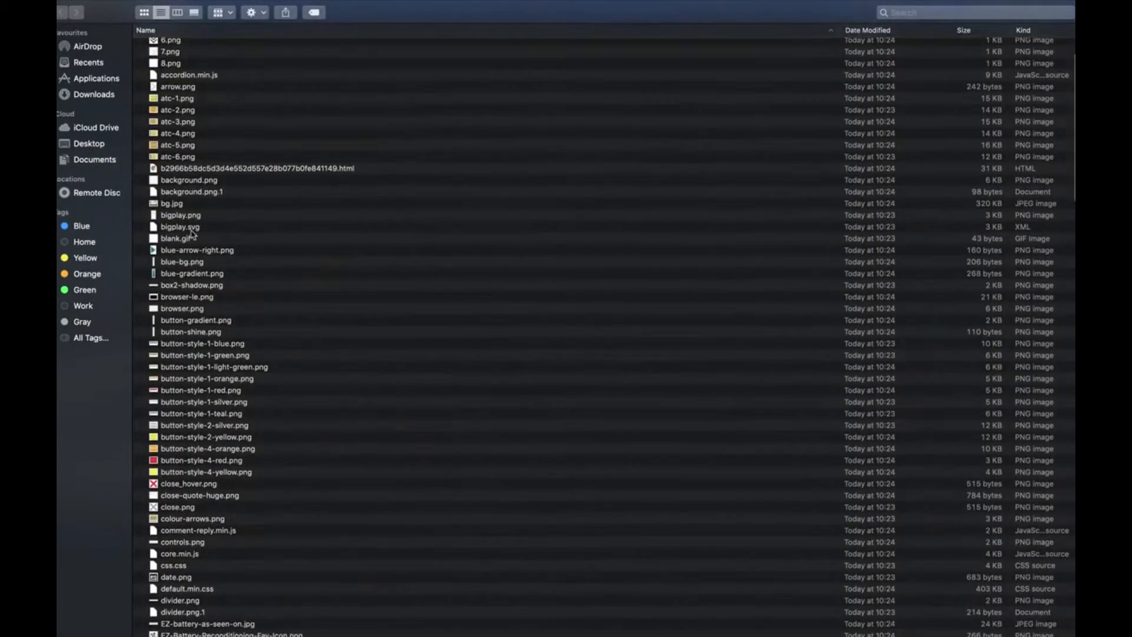
Rename the long hex-named HTML file to index.html
left_click(232, 168)
right_click(232, 168)
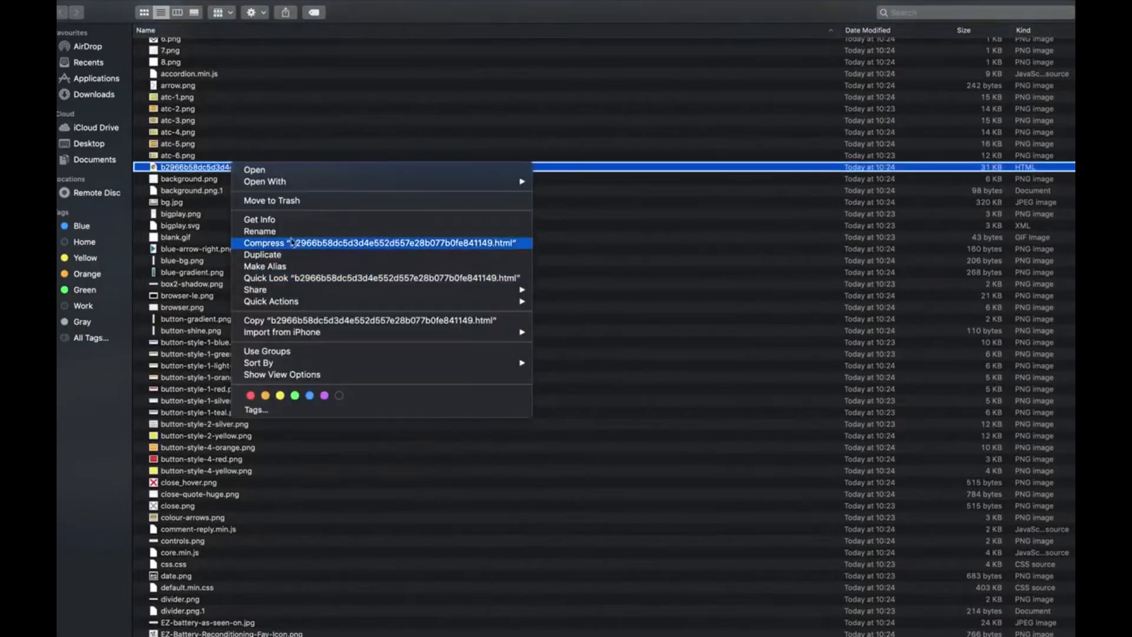
left_click(291, 230)
type("index.html")
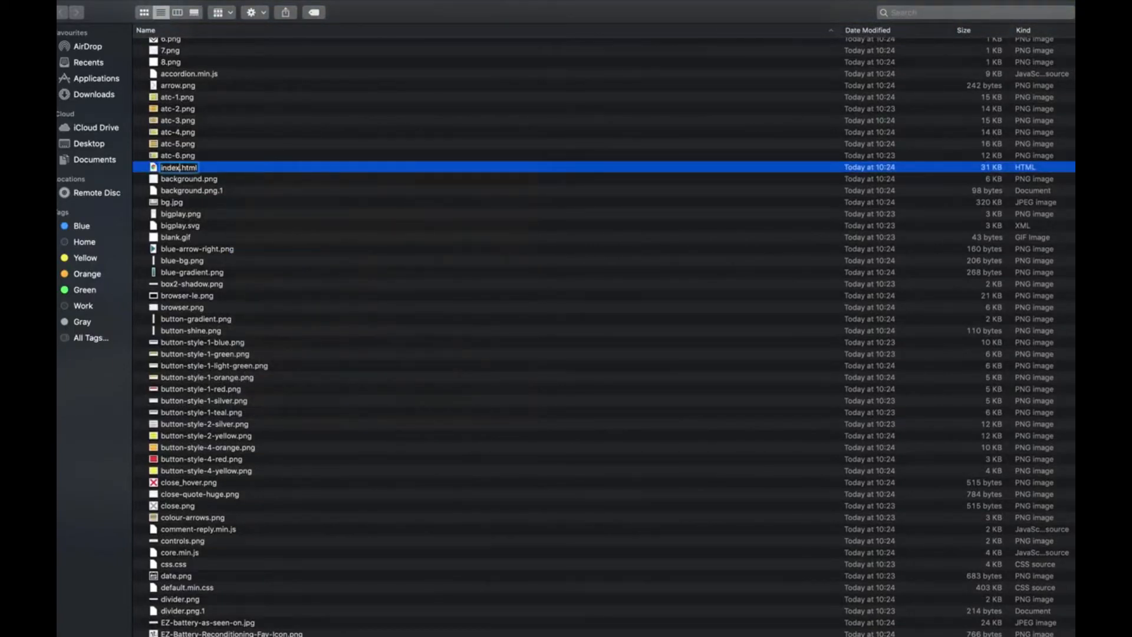
key("Return")
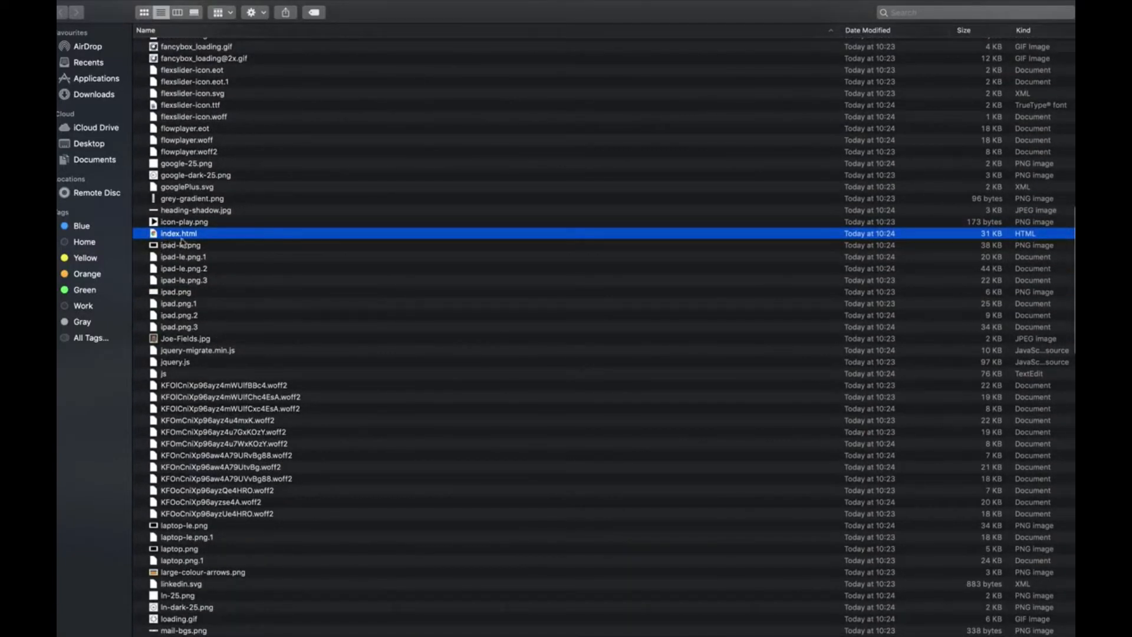
Open index.html with Brackets
scroll(183, 242, "down", 20)
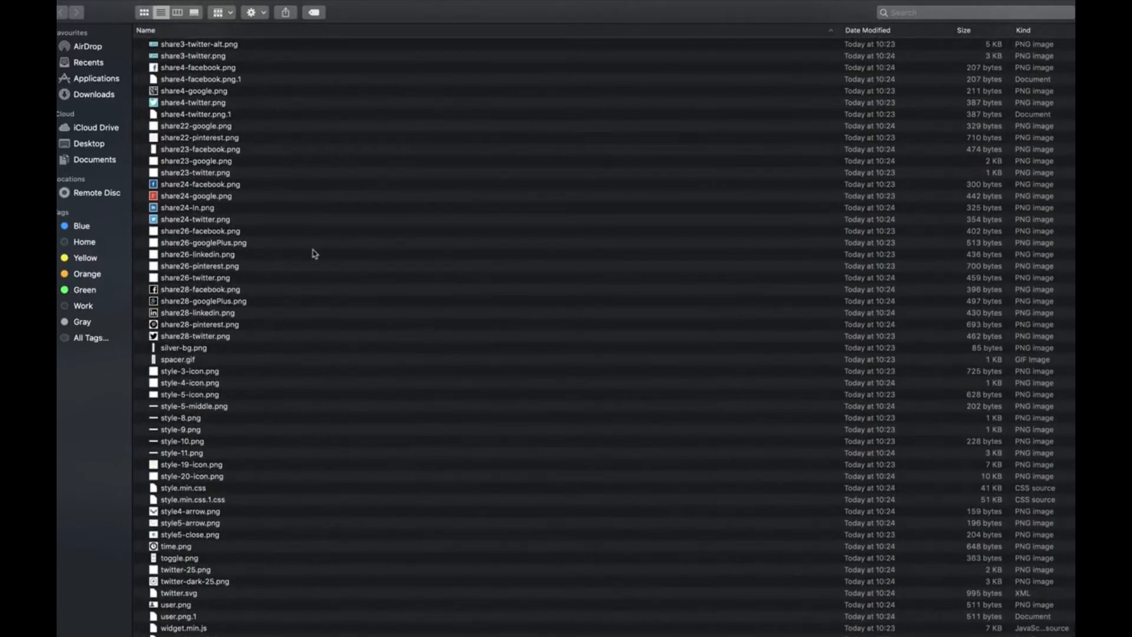
scroll(314, 254, "up", 20)
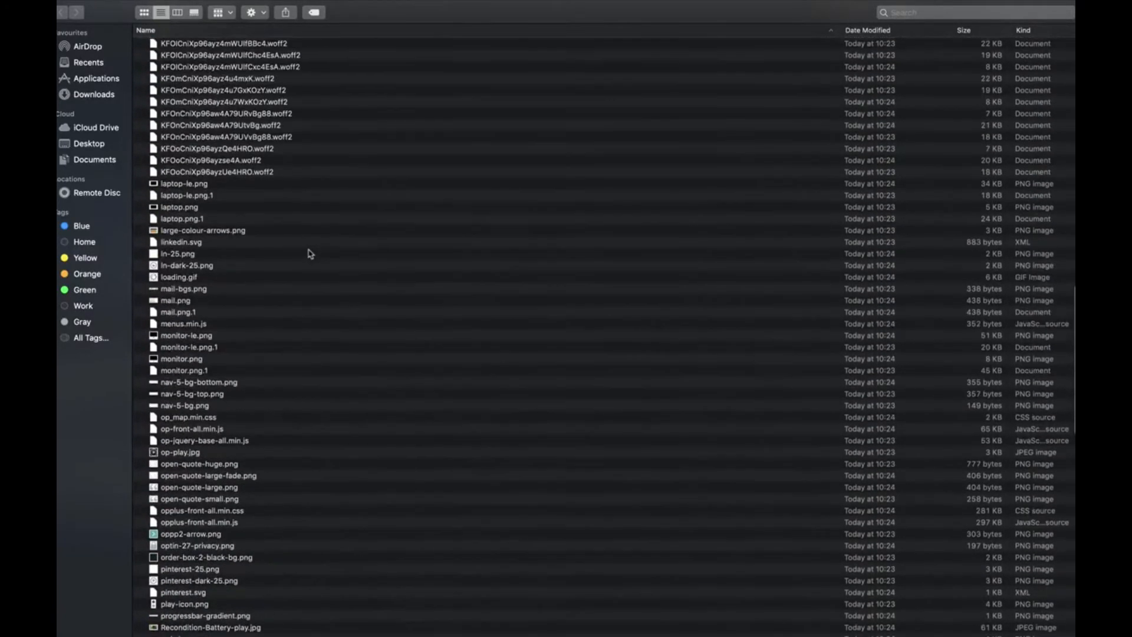
scroll(312, 255, "up", 10)
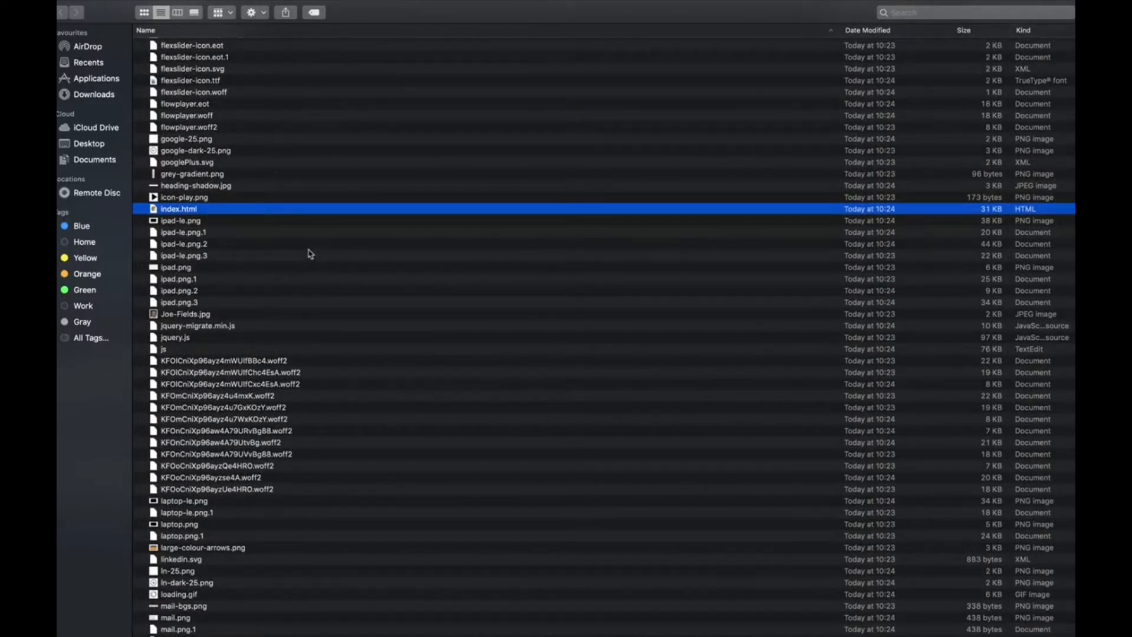
right_click(231, 210)
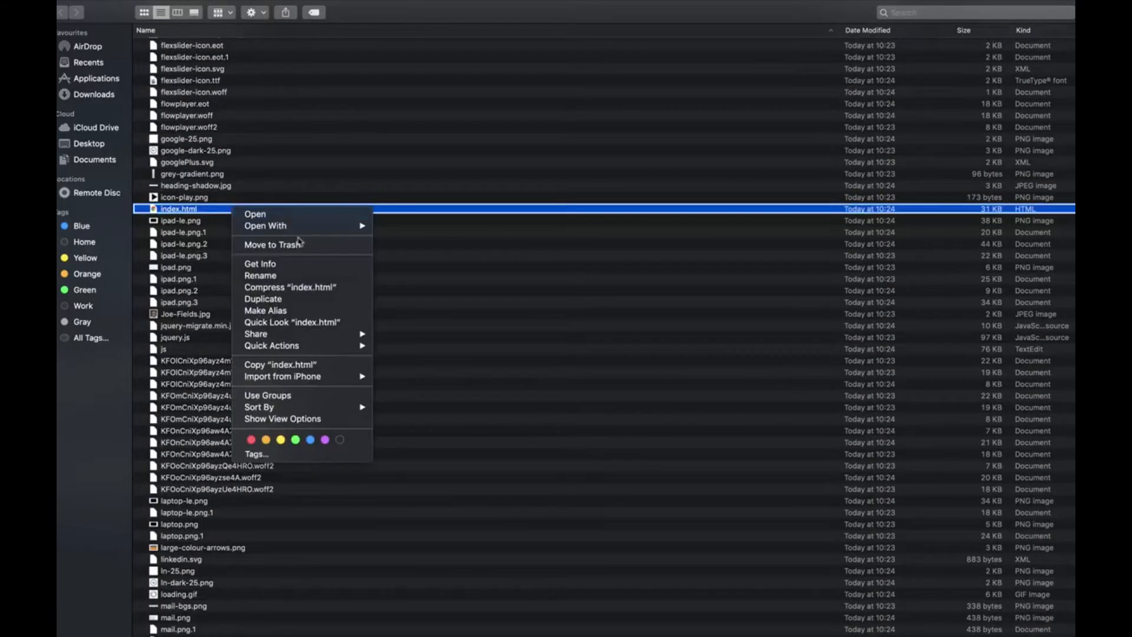
mouse_move(299, 230)
left_click(479, 246)
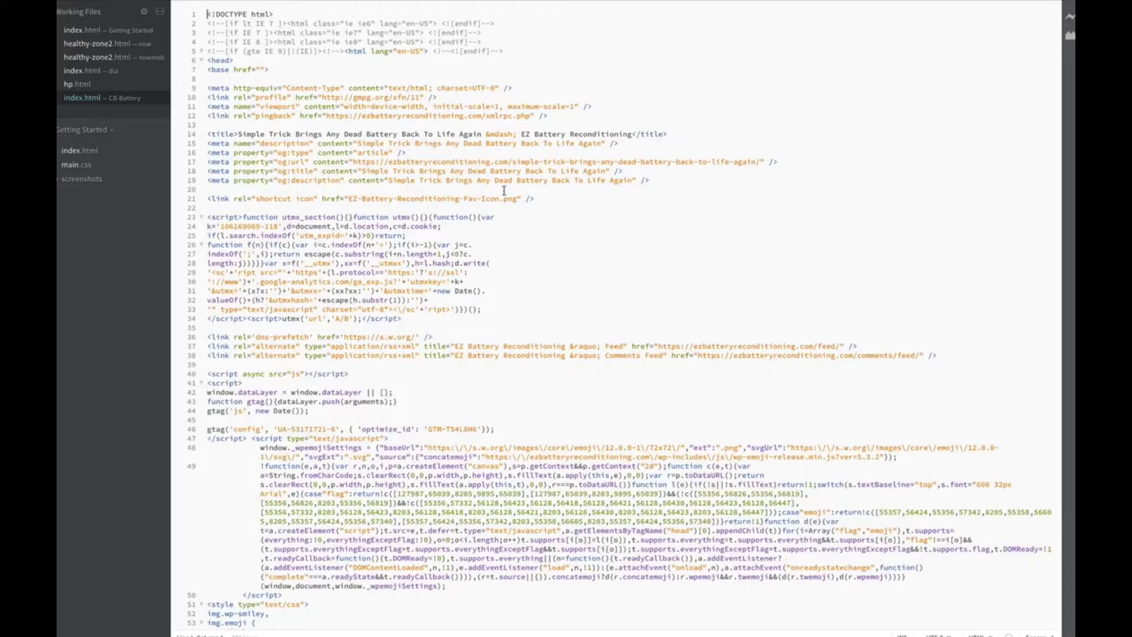
Read through index.html, then search the code for 'click'
scroll(534, 196, "down", 5)
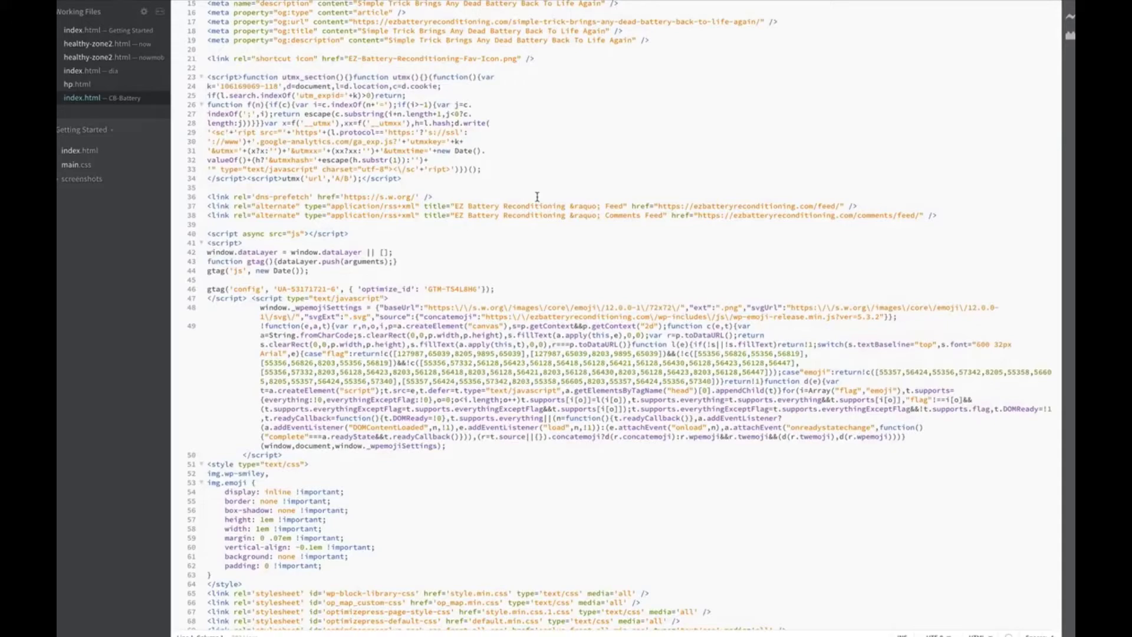
scroll(537, 196, "down", 10)
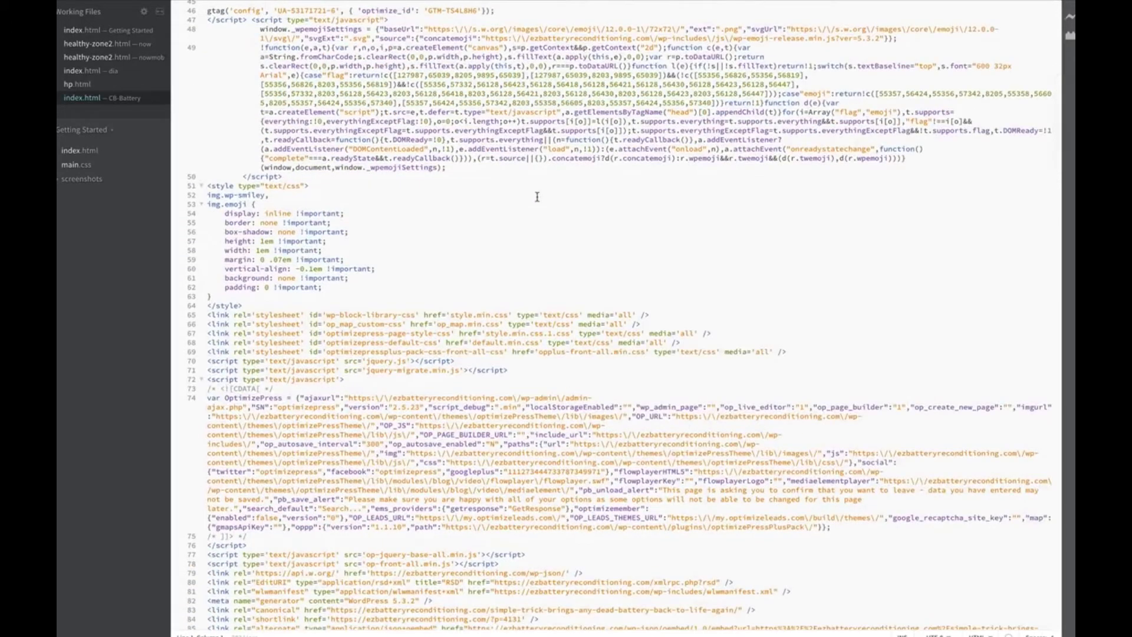
scroll(538, 197, "down", 20)
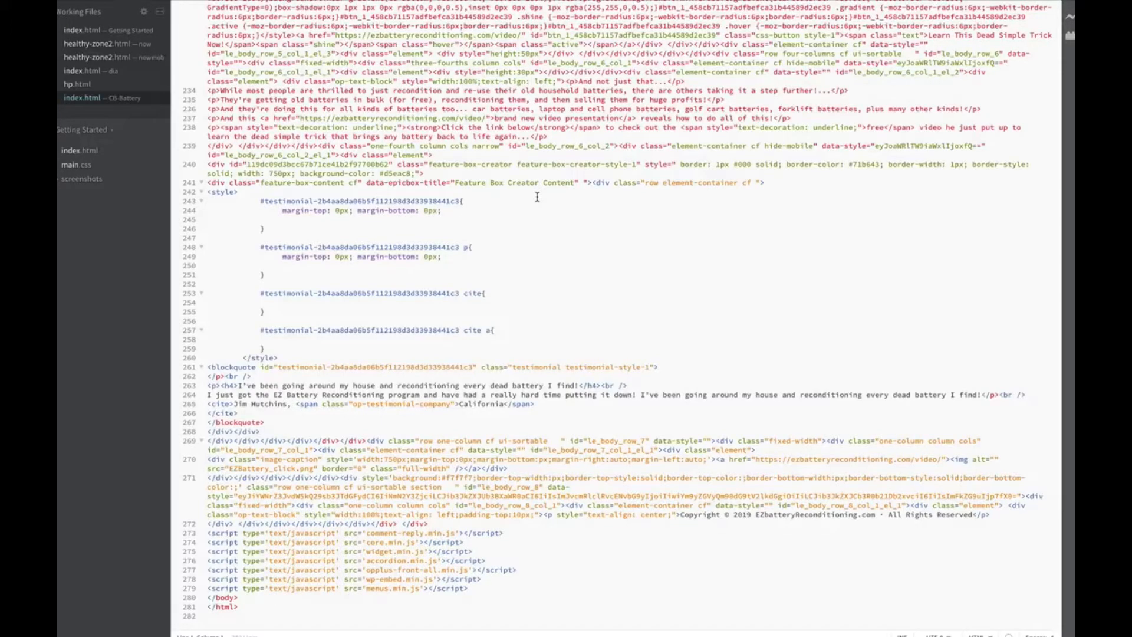
scroll(537, 197, "up", 2)
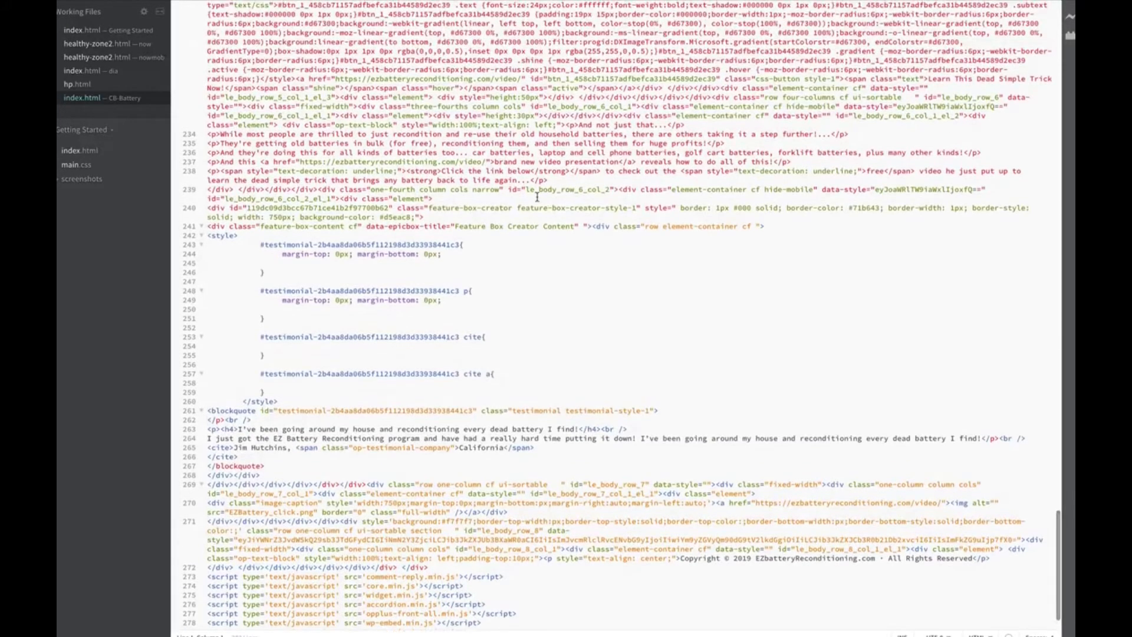
scroll(538, 197, "up", 5)
scroll(537, 197, "up", 3)
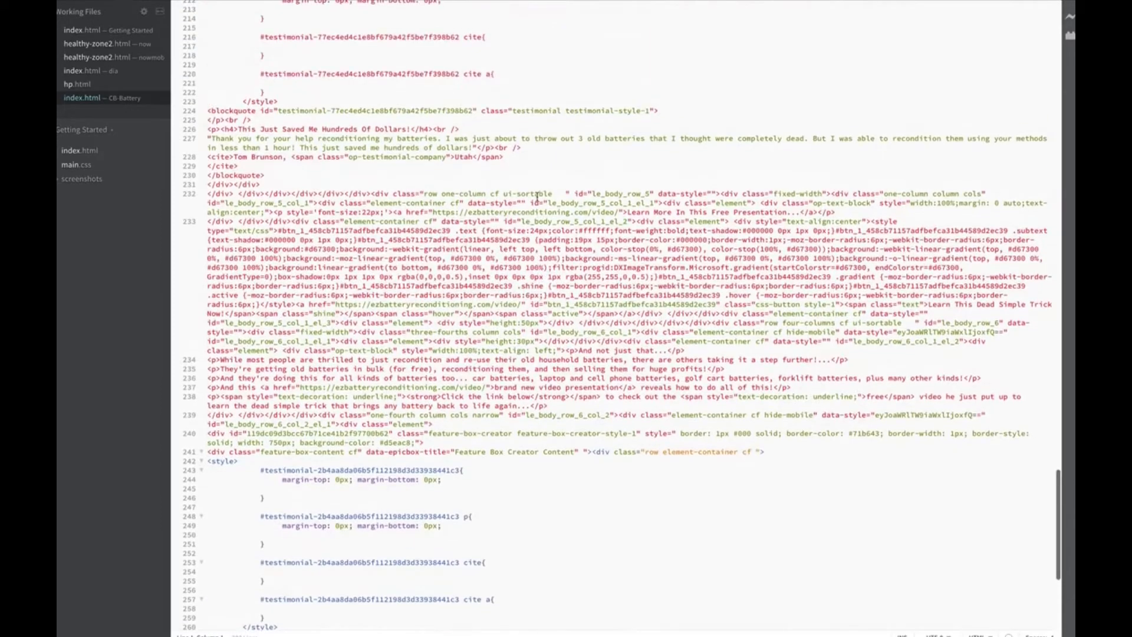
scroll(537, 197, "up", 20)
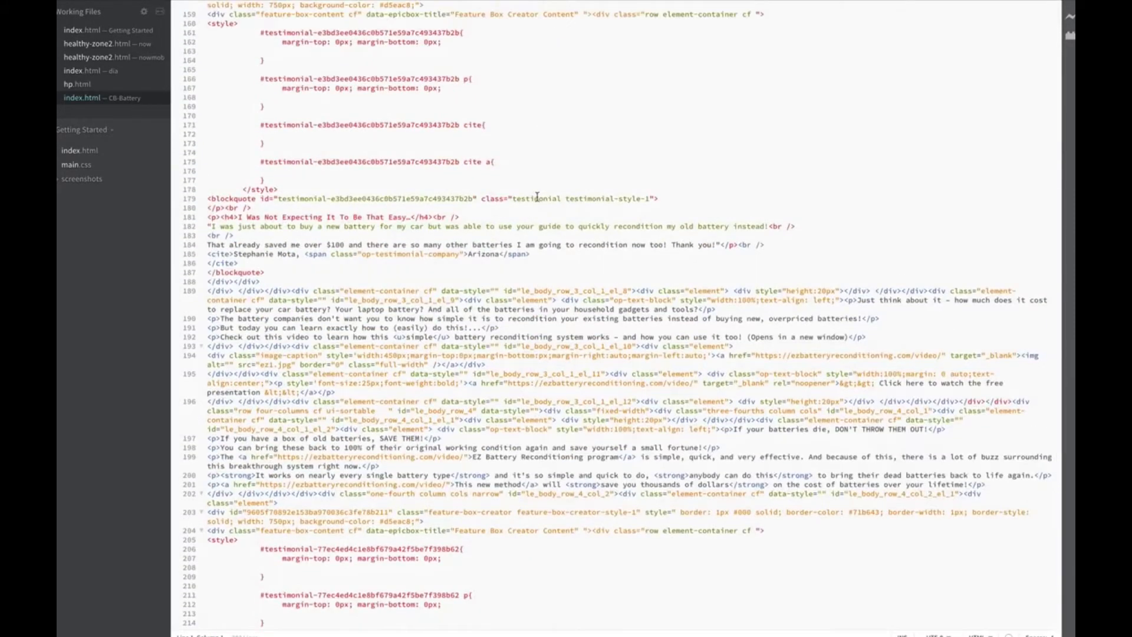
key("ctrl+f")
type("click")
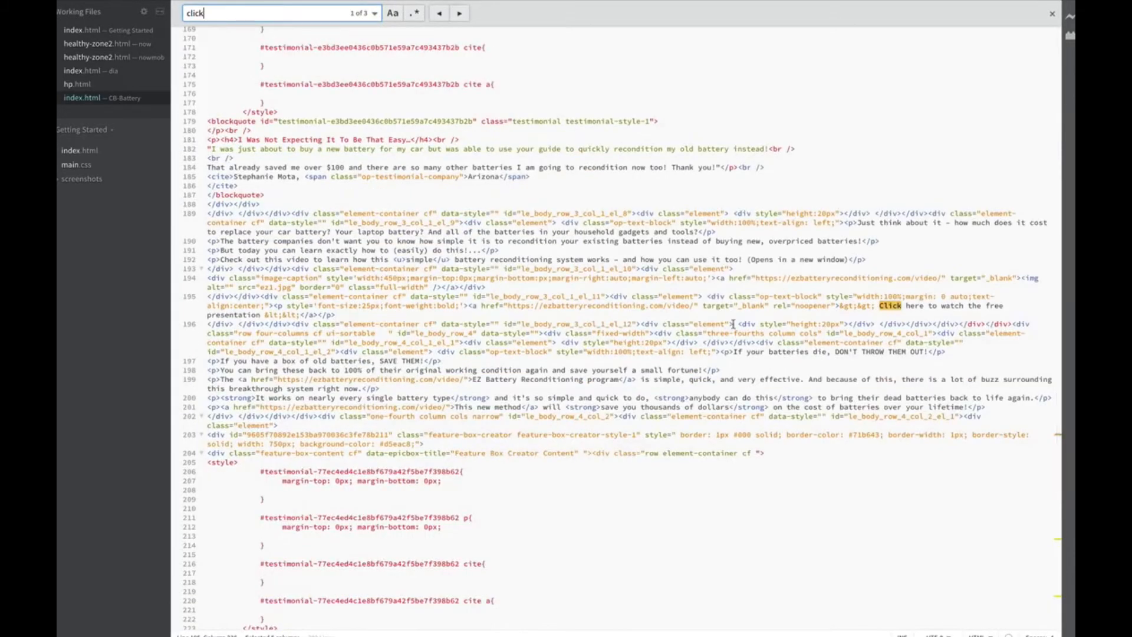
Step through the three 'click' matches, then change the search term to 'href'
scroll(699, 234, "up", 15)
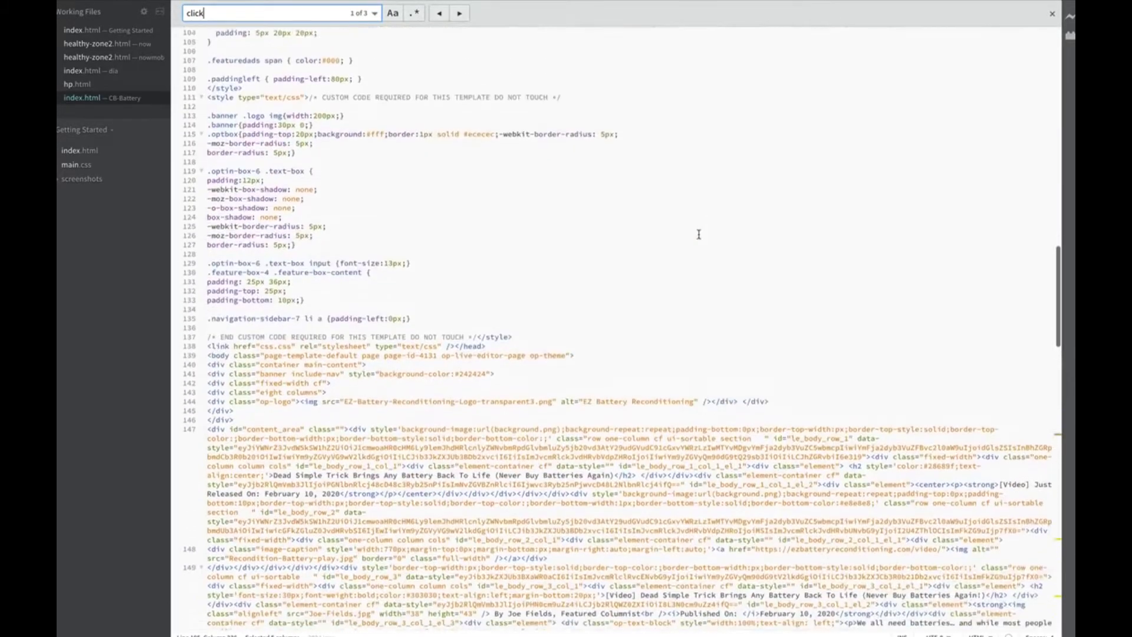
scroll(637, 212, "up", 3)
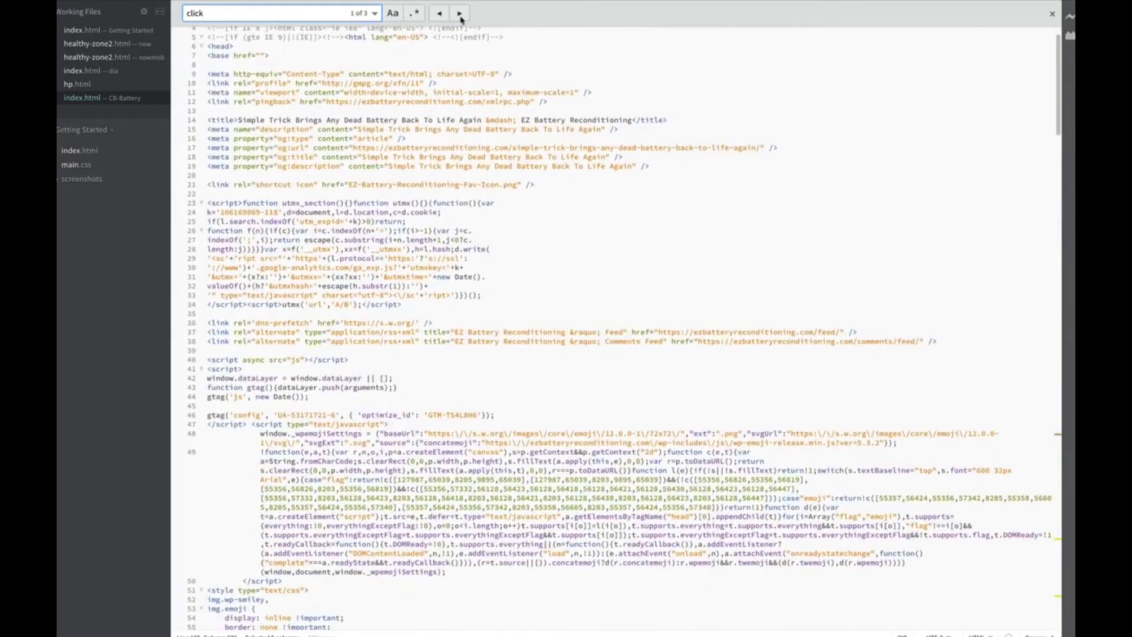
left_click(440, 14)
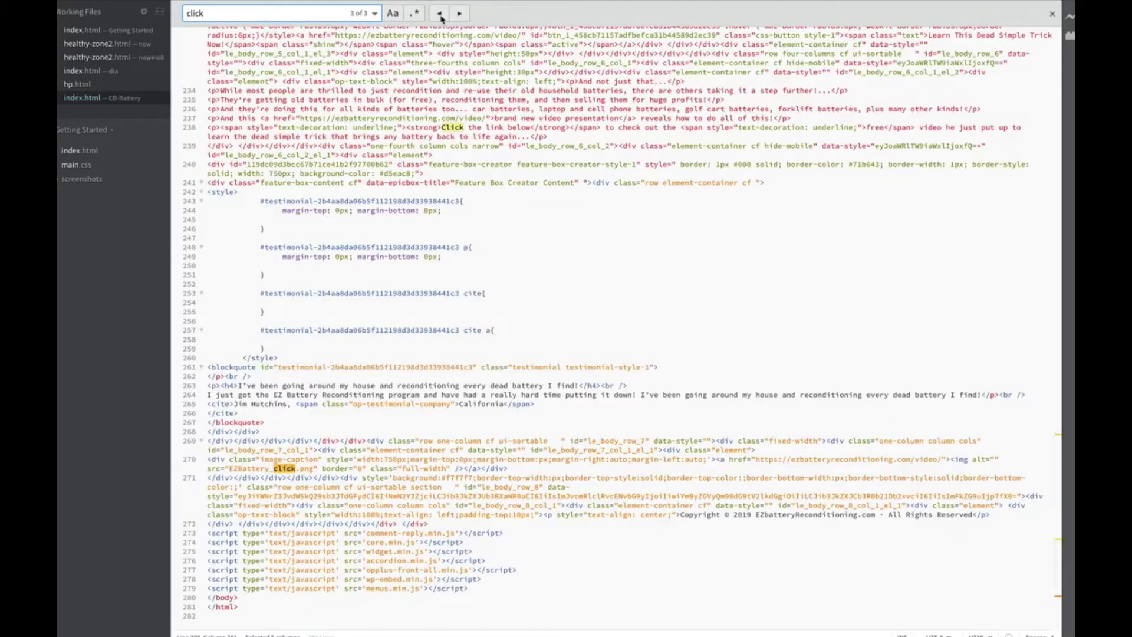
left_click(440, 14)
double_click(235, 13)
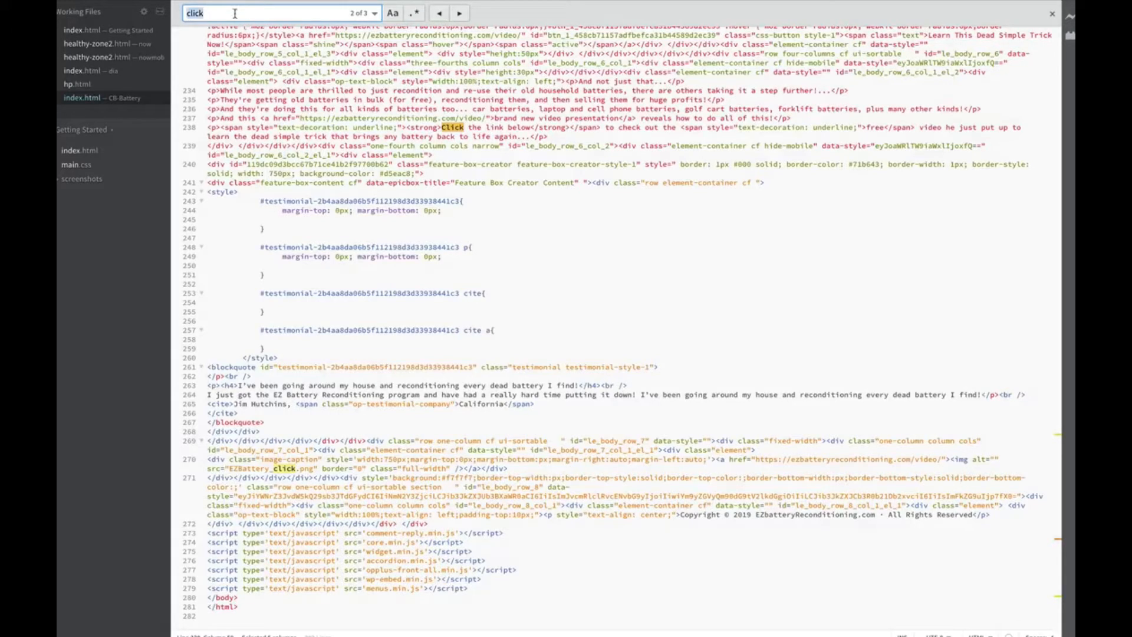
type("href")
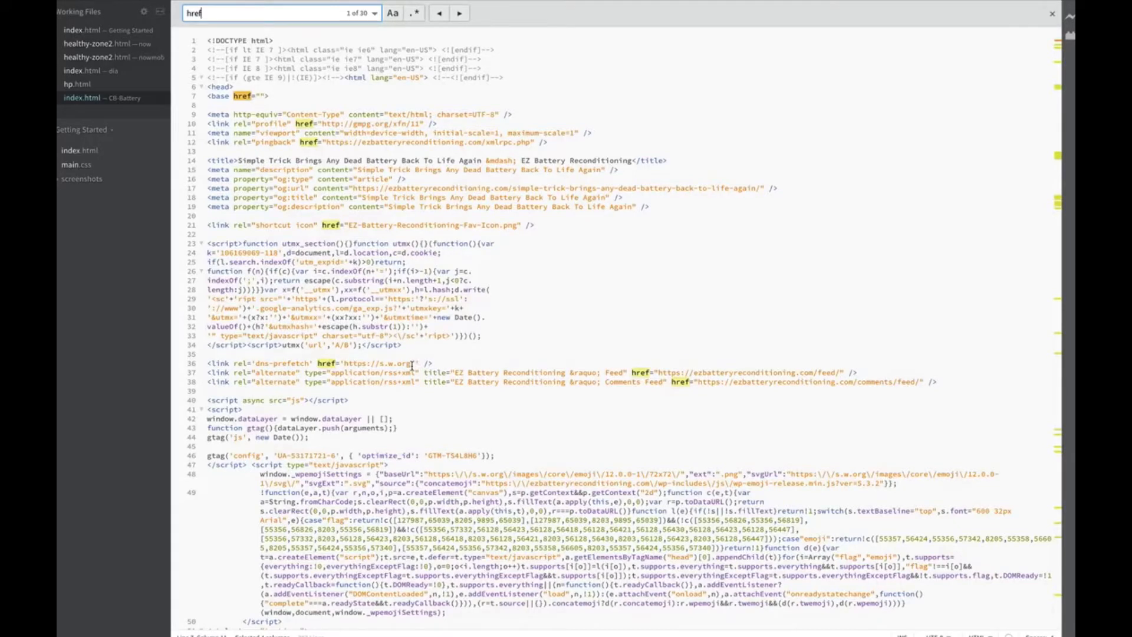
left_click_drag(412, 365, 343, 338)
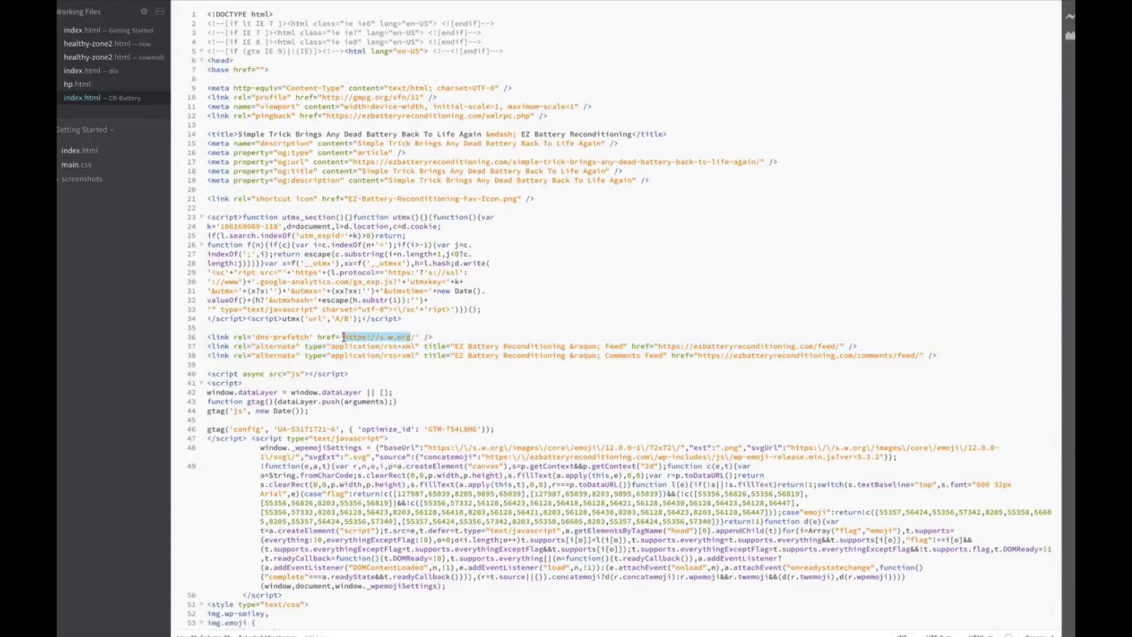
key("ctrl+f")
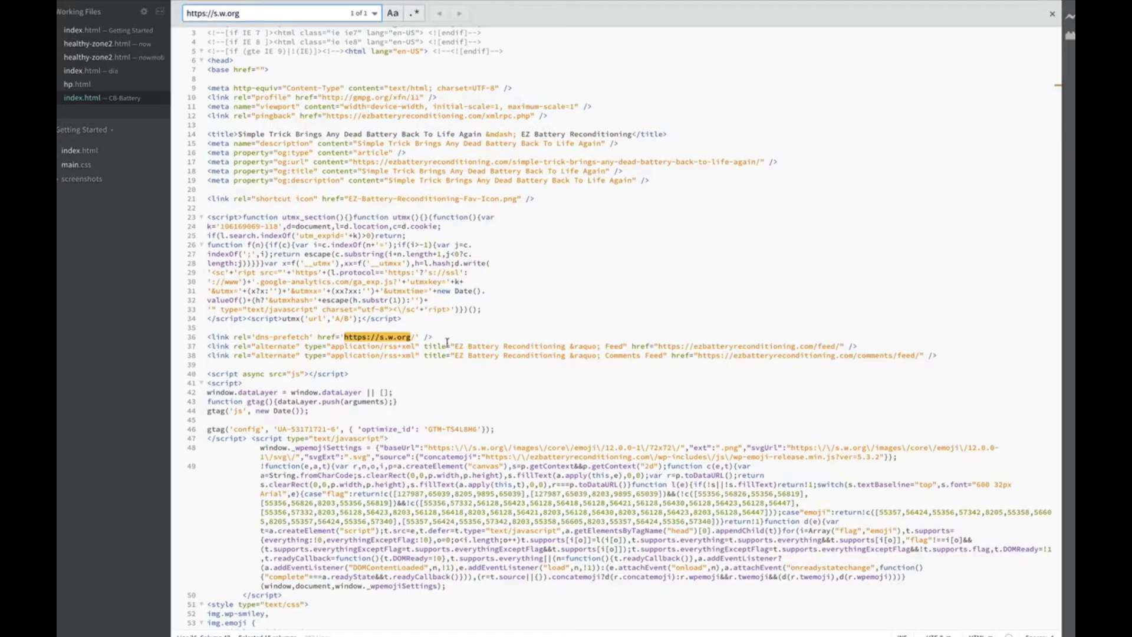
scroll(440, 319, "down", 4)
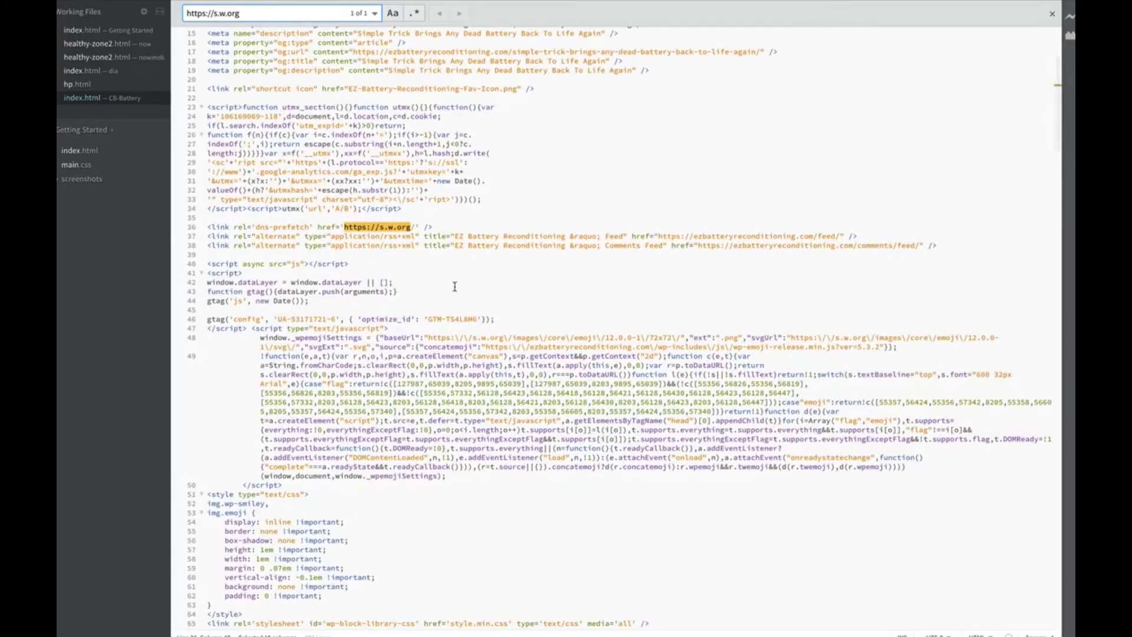
scroll(401, 198, "down", 10)
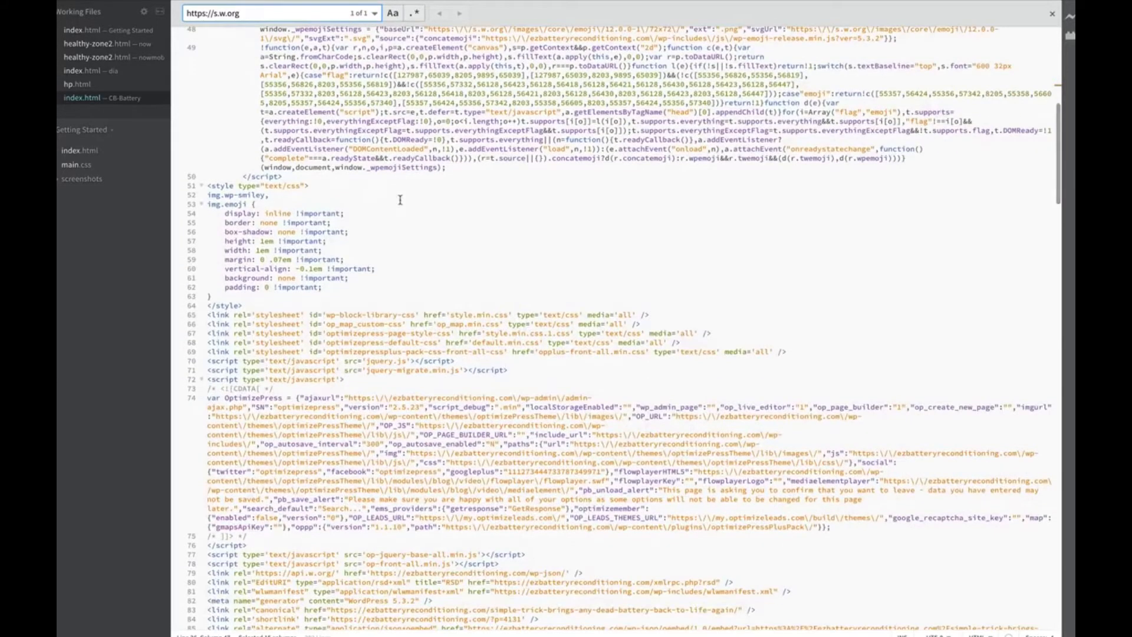
key("super+f")
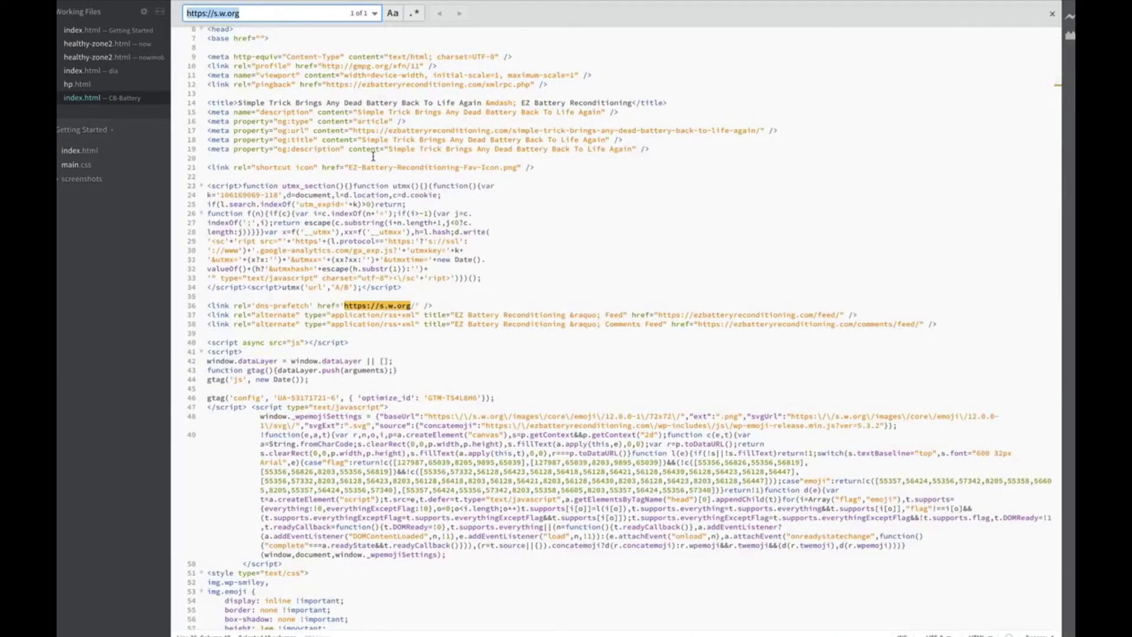
left_click(408, 150)
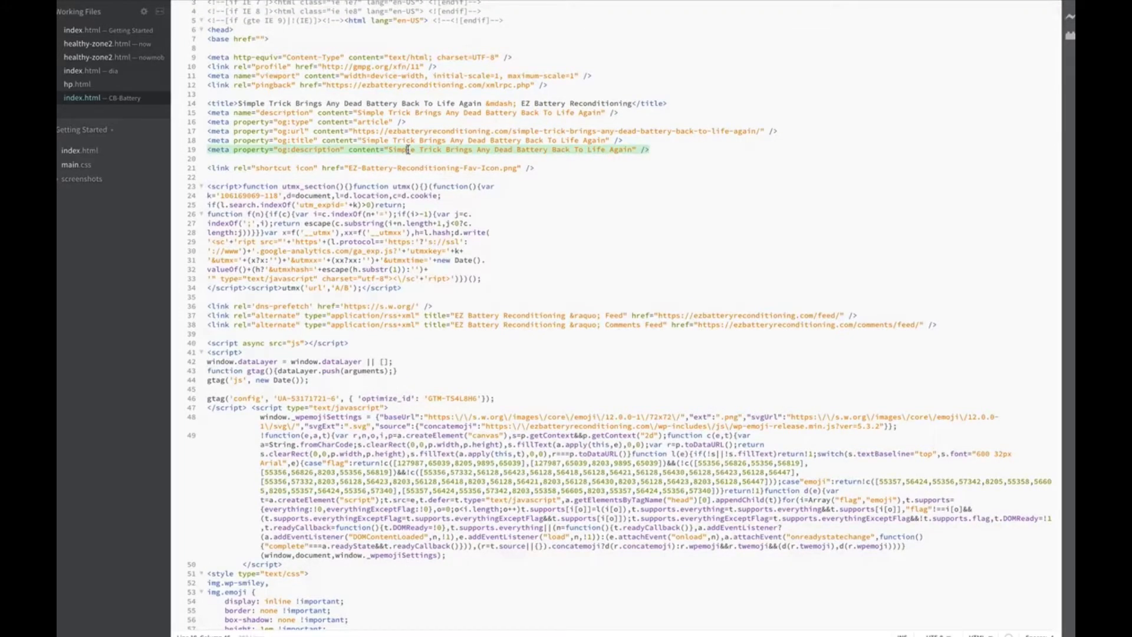
Search index.html for 'href' and scroll through all 30 link matches
key("super+f")
type("href")
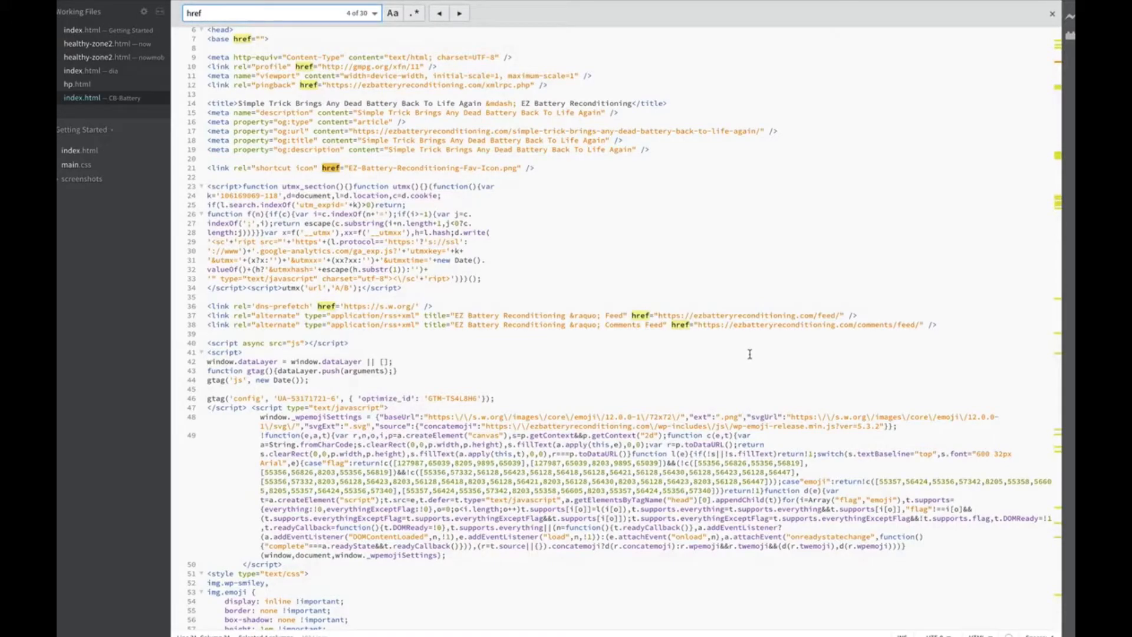
scroll(749, 354, "down", 8)
scroll(749, 354, "up", 10)
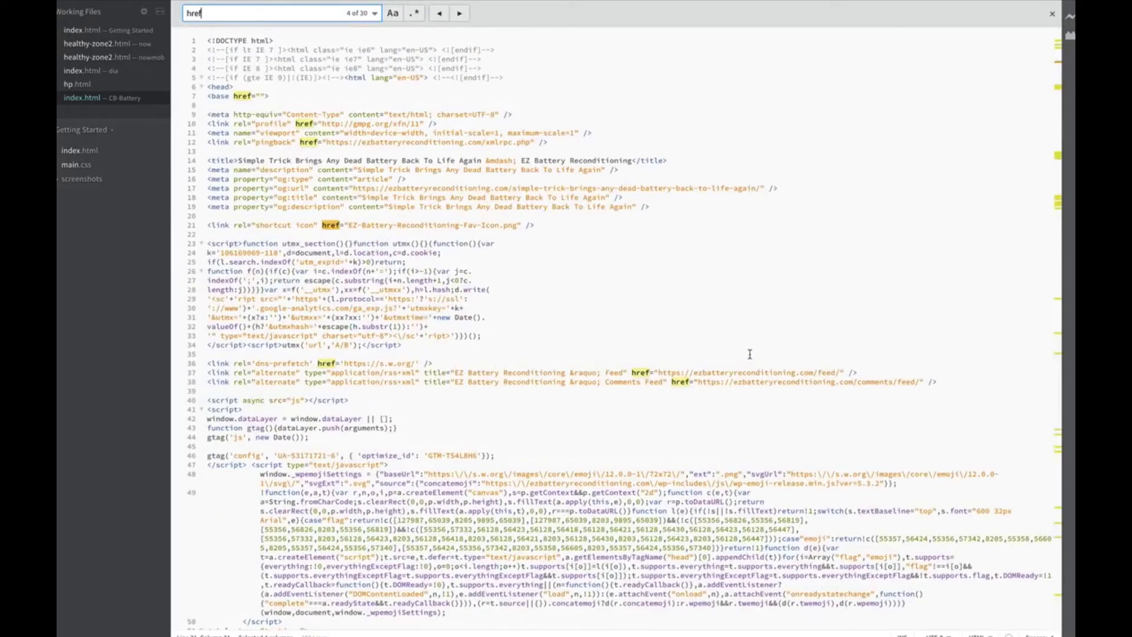
scroll(525, 210, "down", 15)
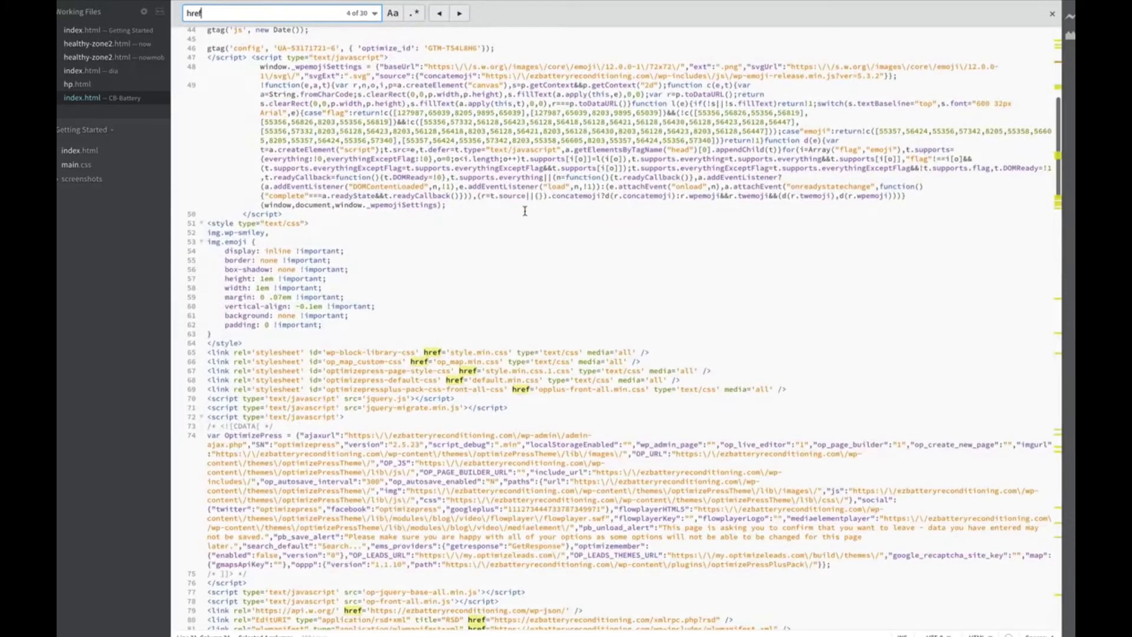
scroll(525, 211, "down", 8)
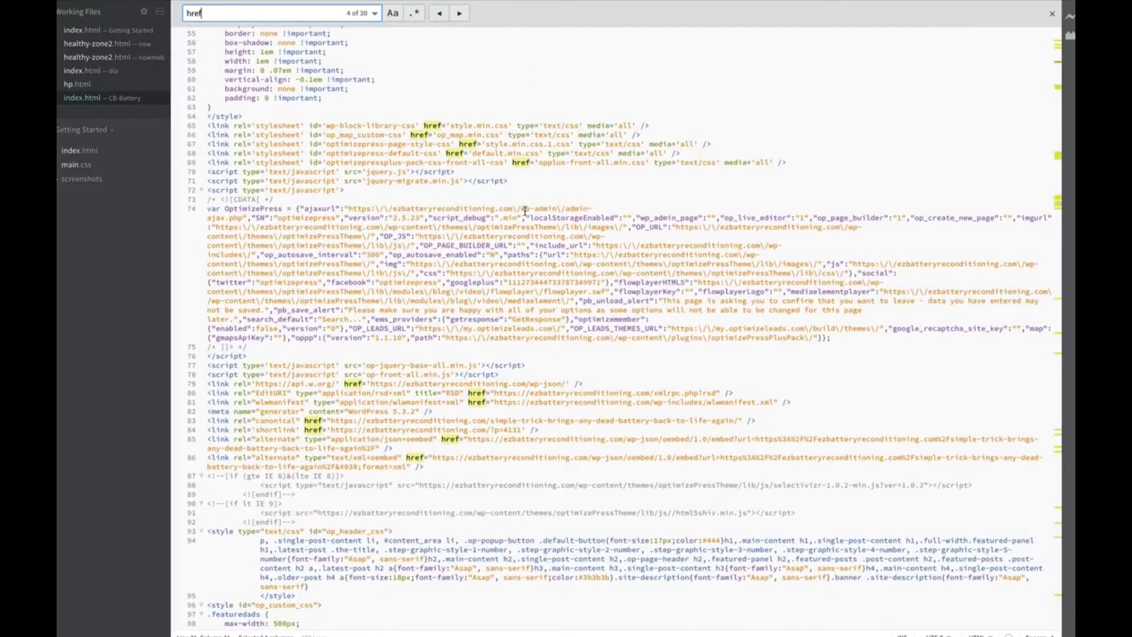
scroll(524, 210, "down", 20)
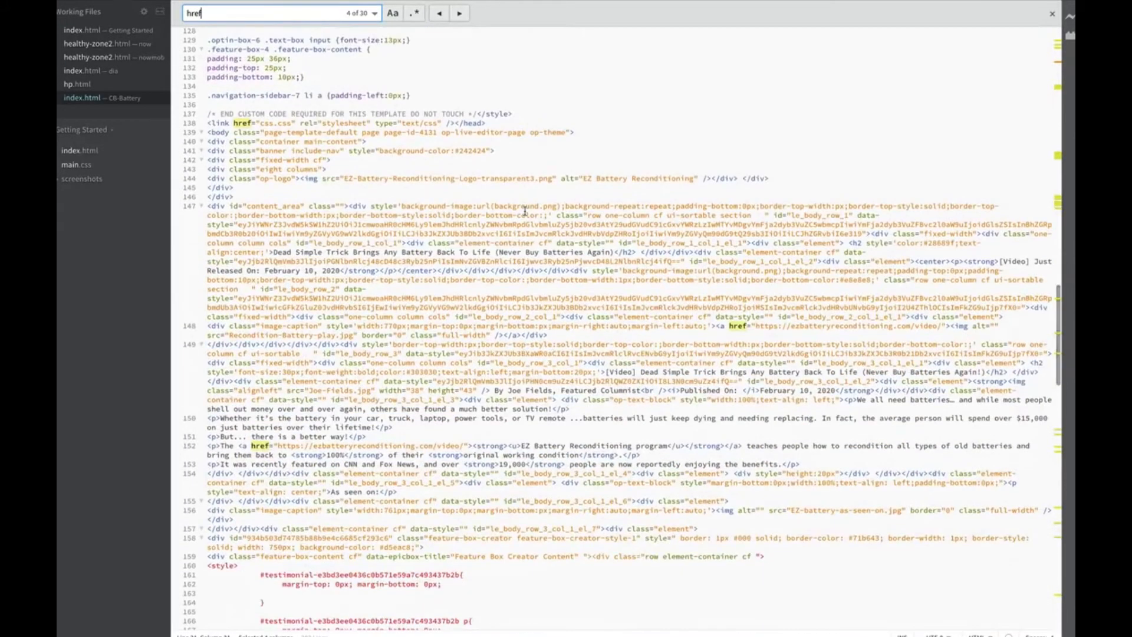
scroll(525, 211, "down", 6)
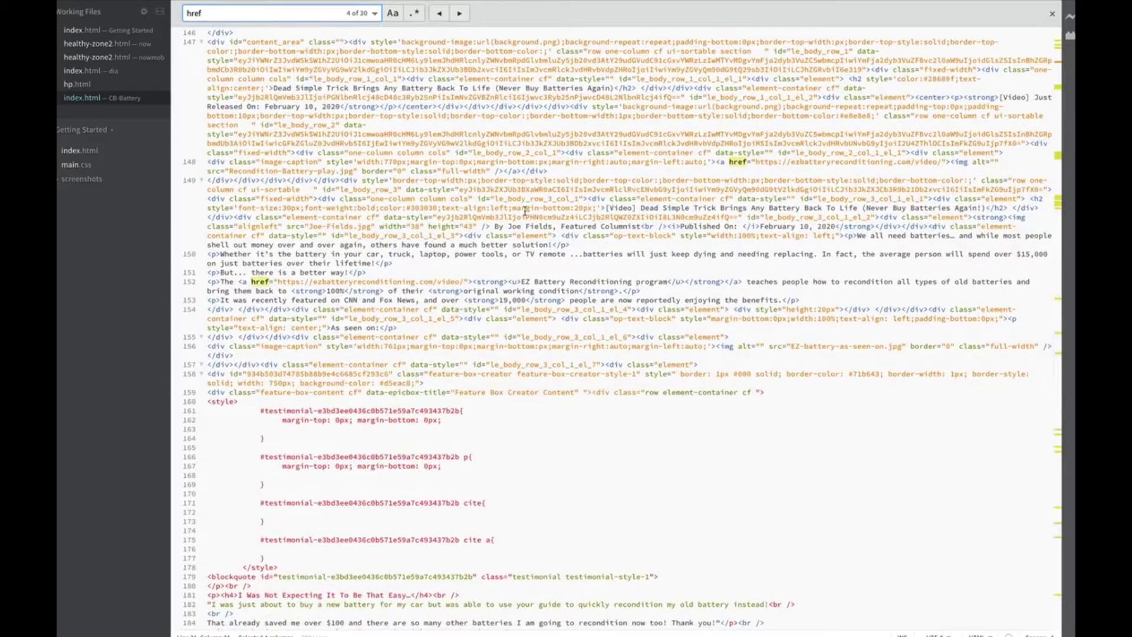
scroll(525, 211, "down", 20)
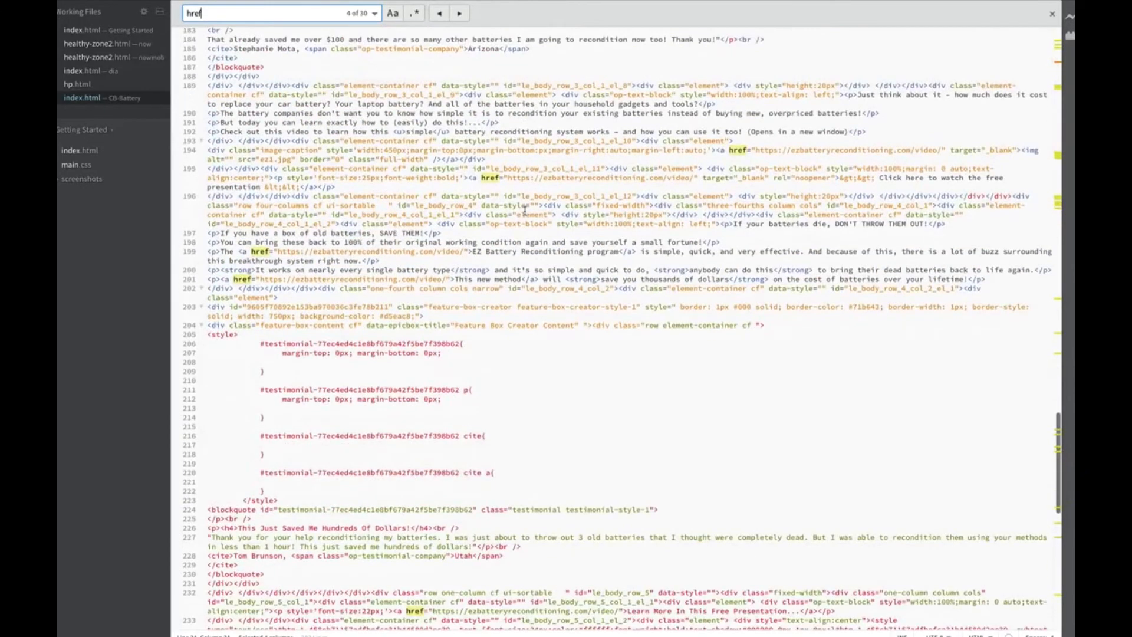
scroll(525, 211, "down", 3)
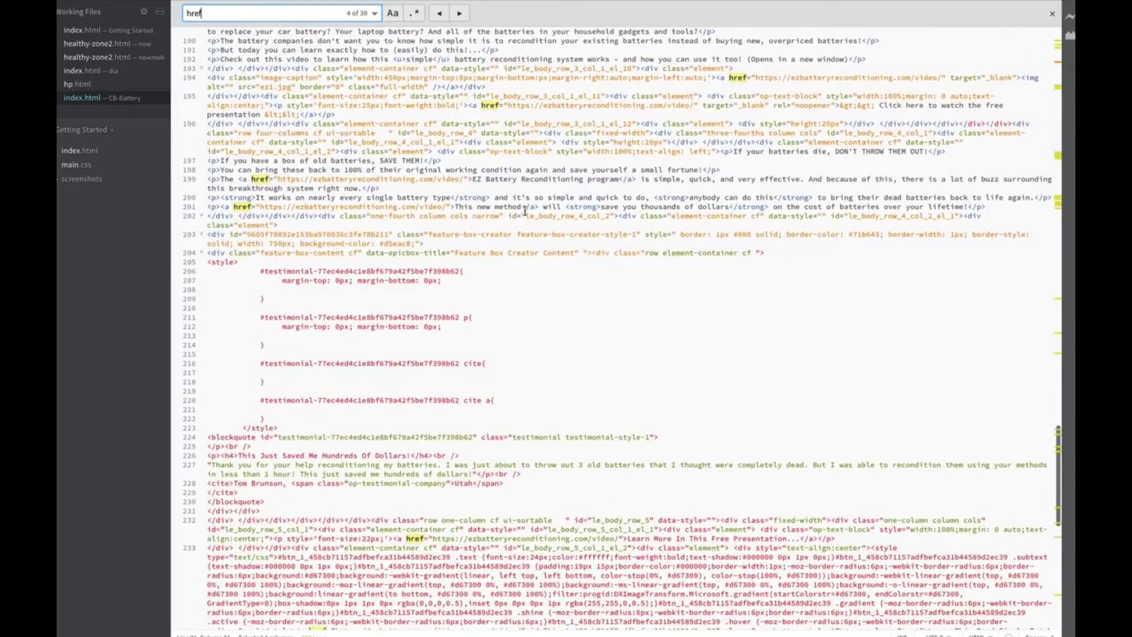
scroll(525, 211, "down", 6)
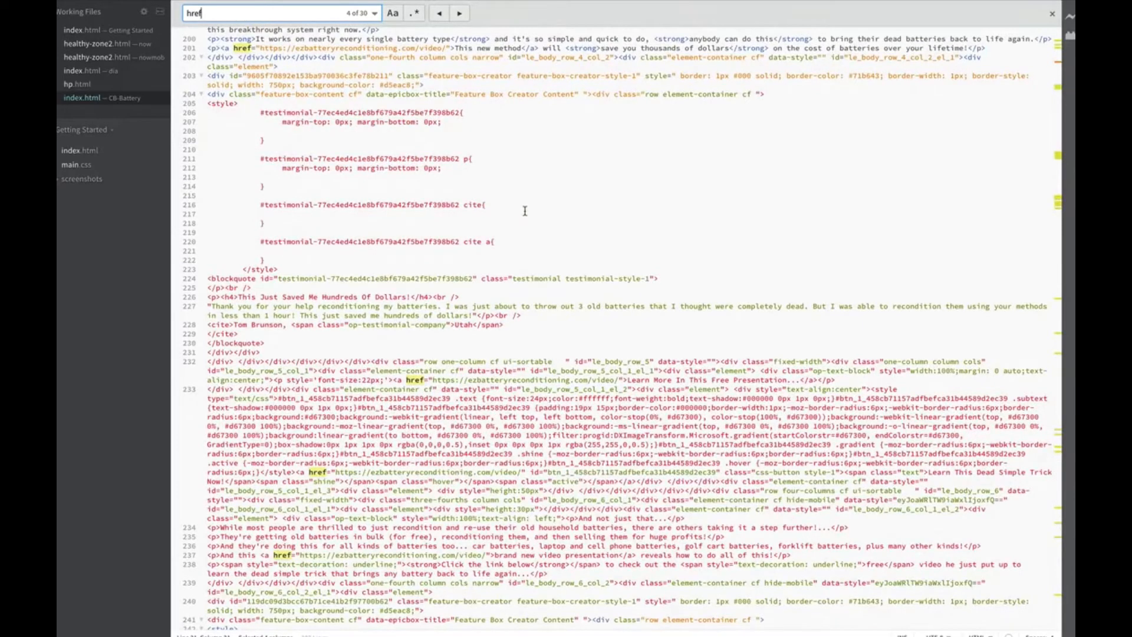
scroll(525, 211, "down", 15)
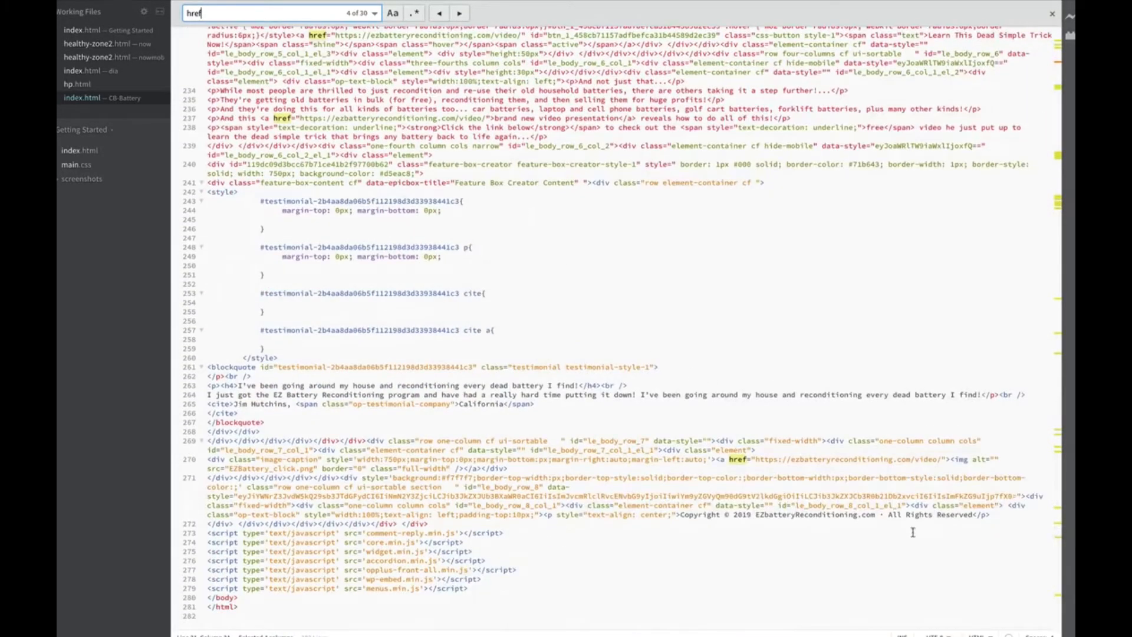
scroll(663, 331, "up", 20)
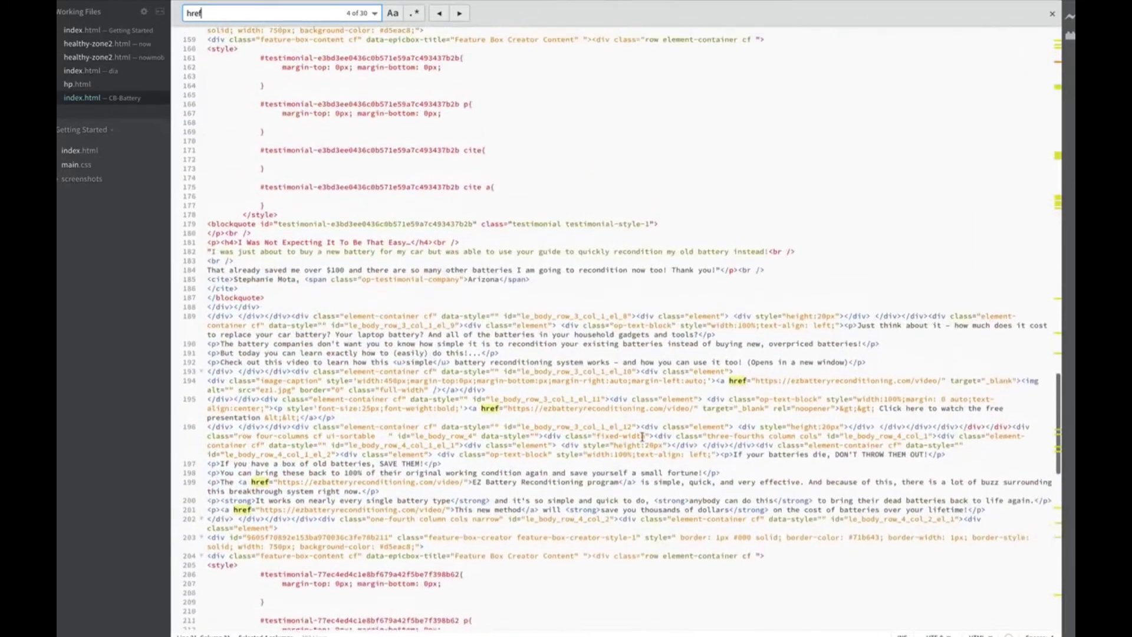
Close the href search and show Mission Control's overview of open windows
key("Escape")
scroll(628, 271, "up", 20)
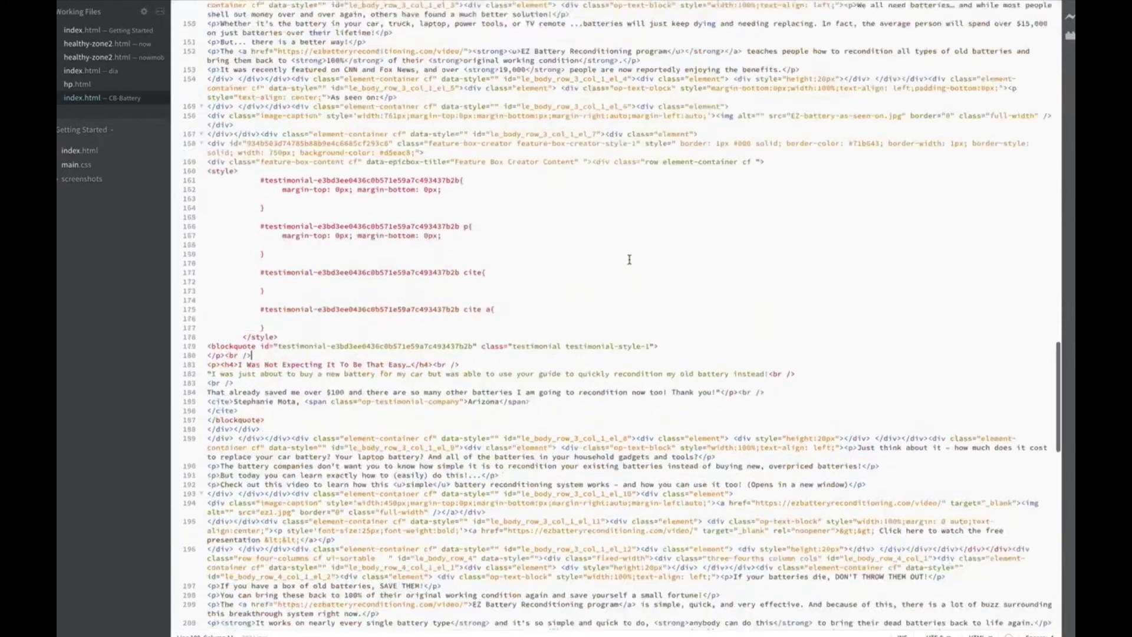
scroll(629, 259, "up", 5)
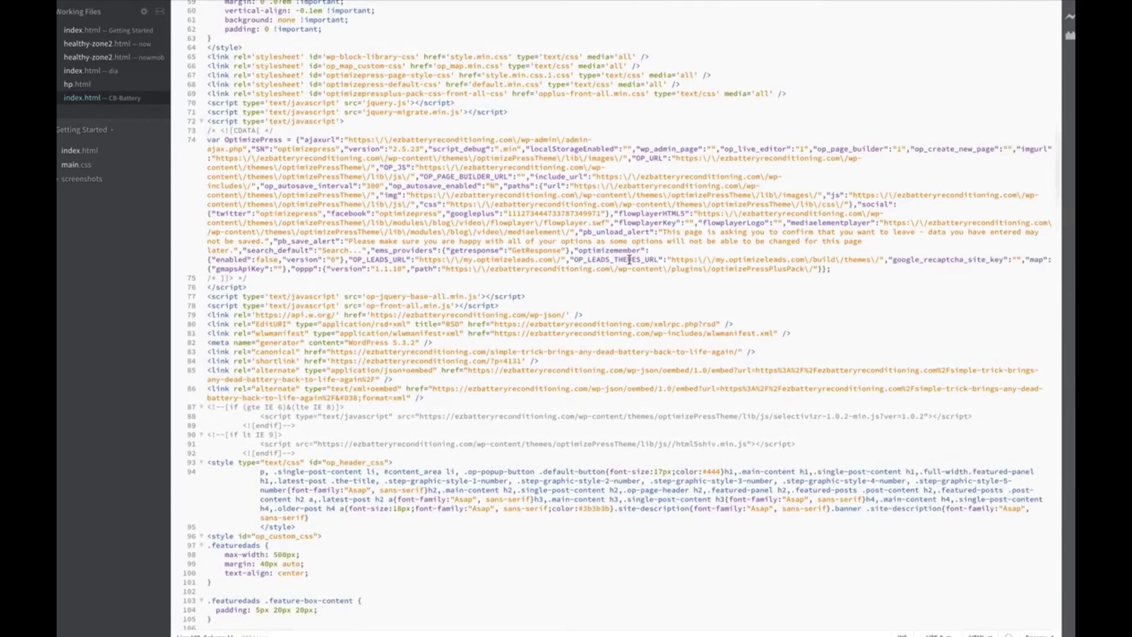
key("ctrl+Up")
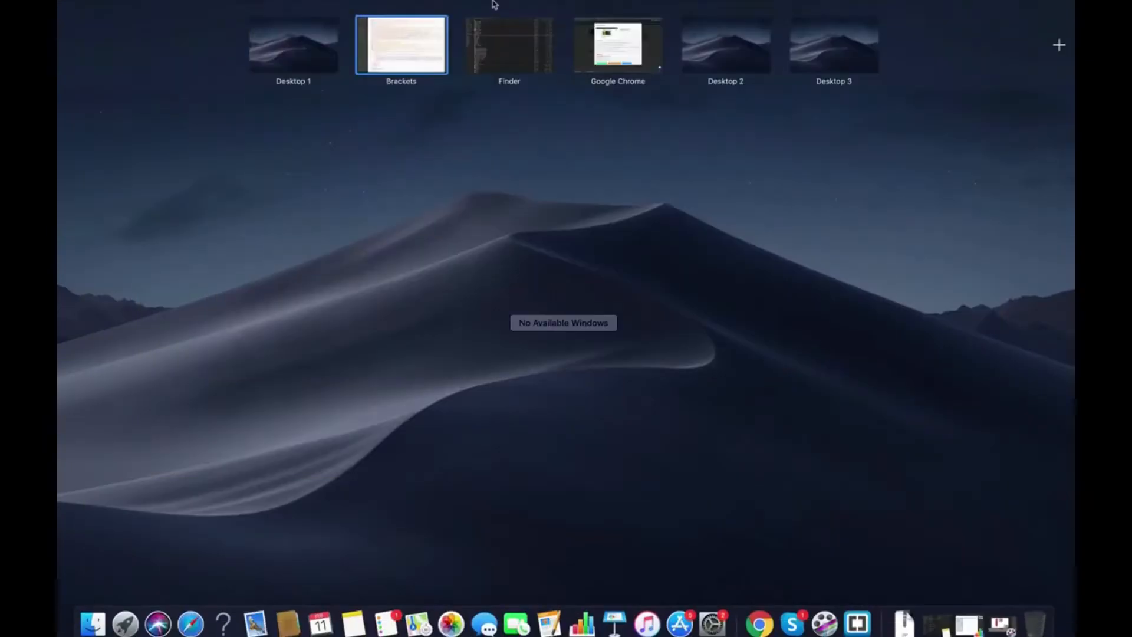
Go to fiverr.com in a new Chrome tab
left_click(654, 60)
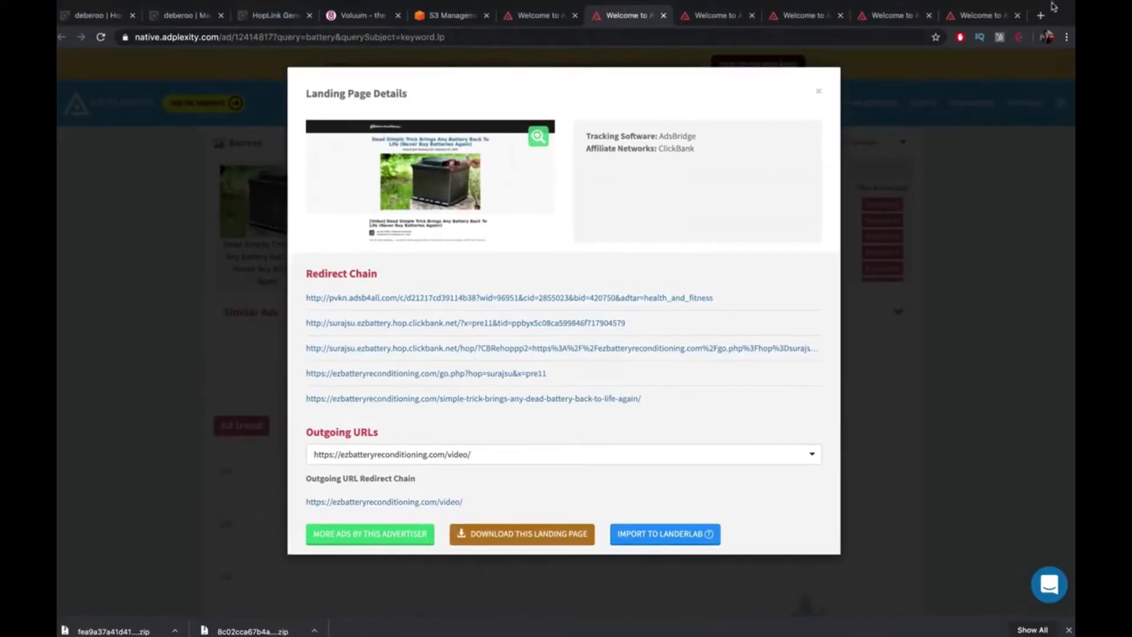
left_click(1039, 16)
type("fiverr.com")
key("Return")
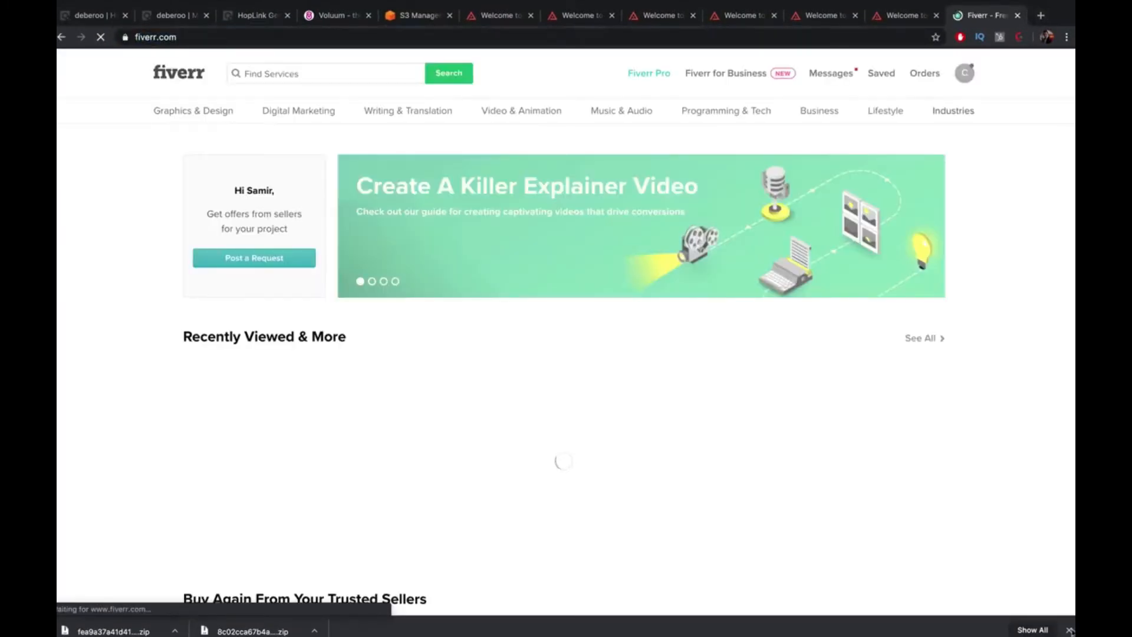
Search Fiverr services for 'edit html' and browse the 229 results
left_click(315, 75)
type("edit ")
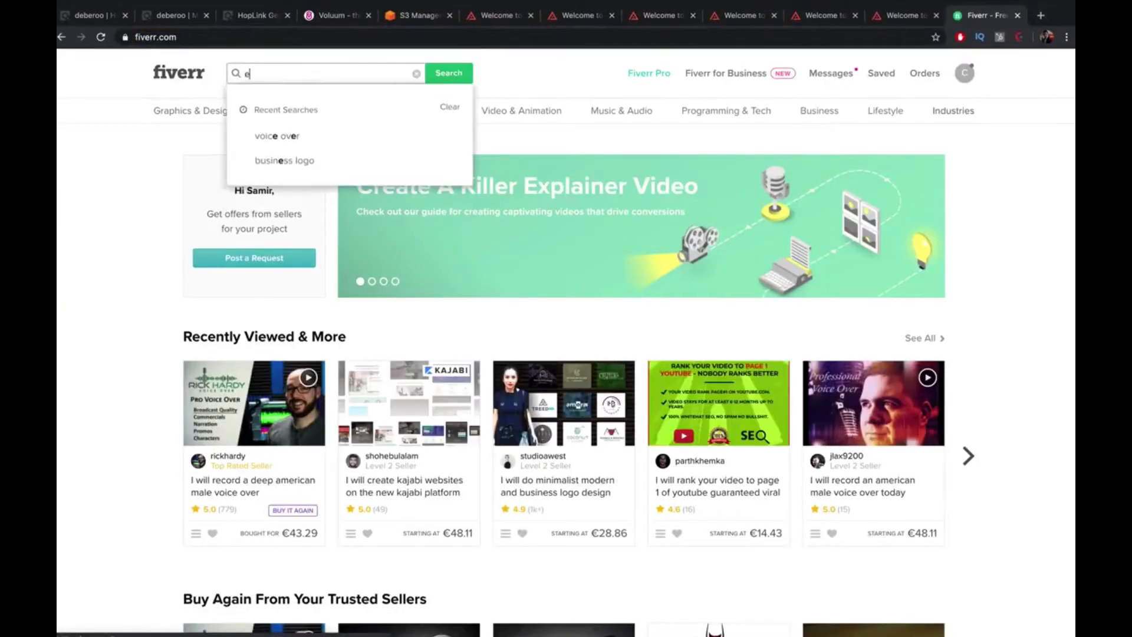
type("html")
key("Return")
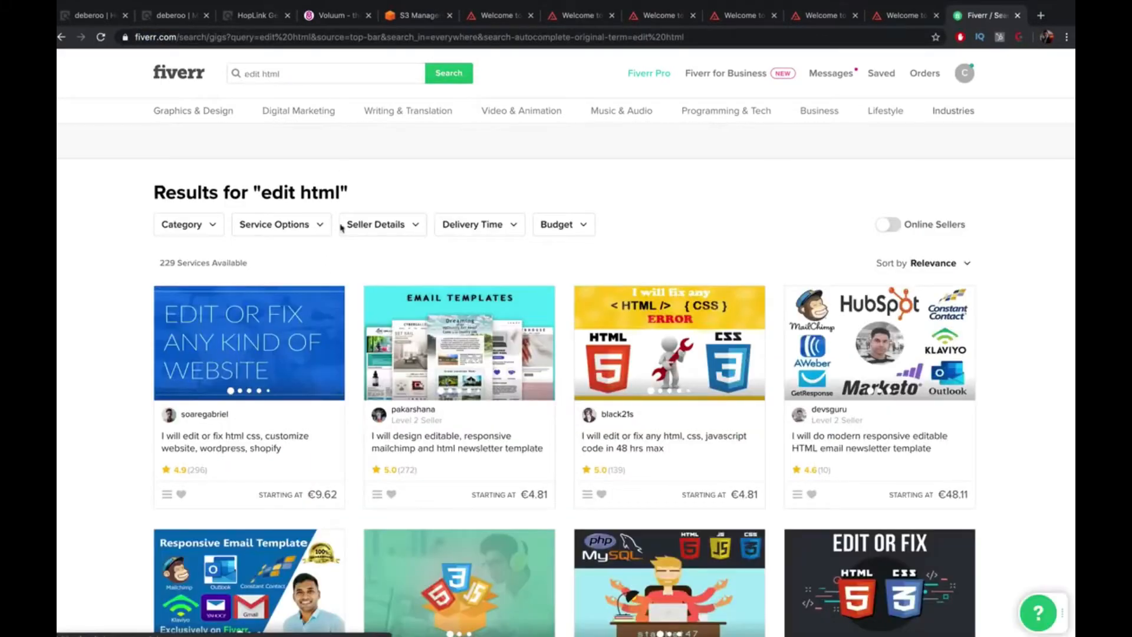
scroll(1026, 268, "down", 3)
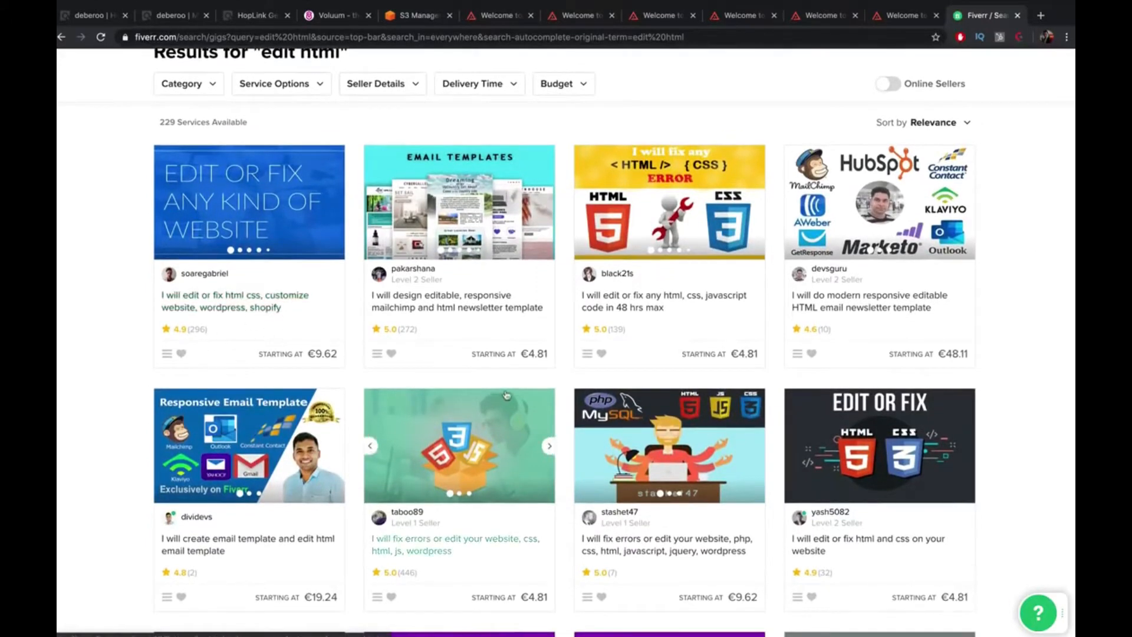
scroll(501, 377, "down", 2)
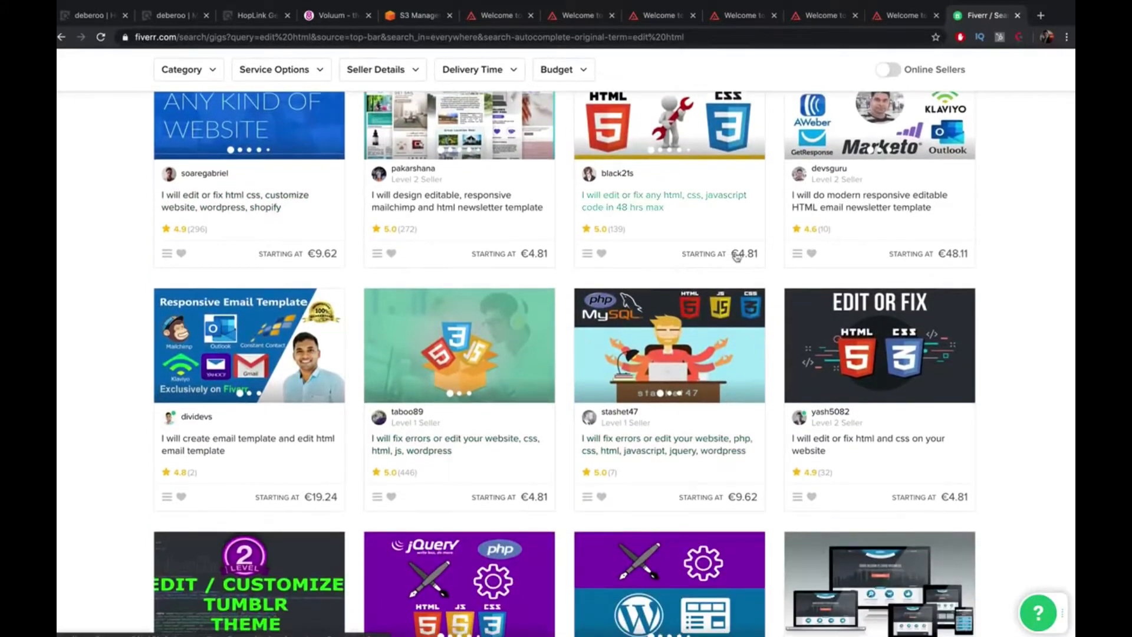
scroll(708, 253, "down", 3)
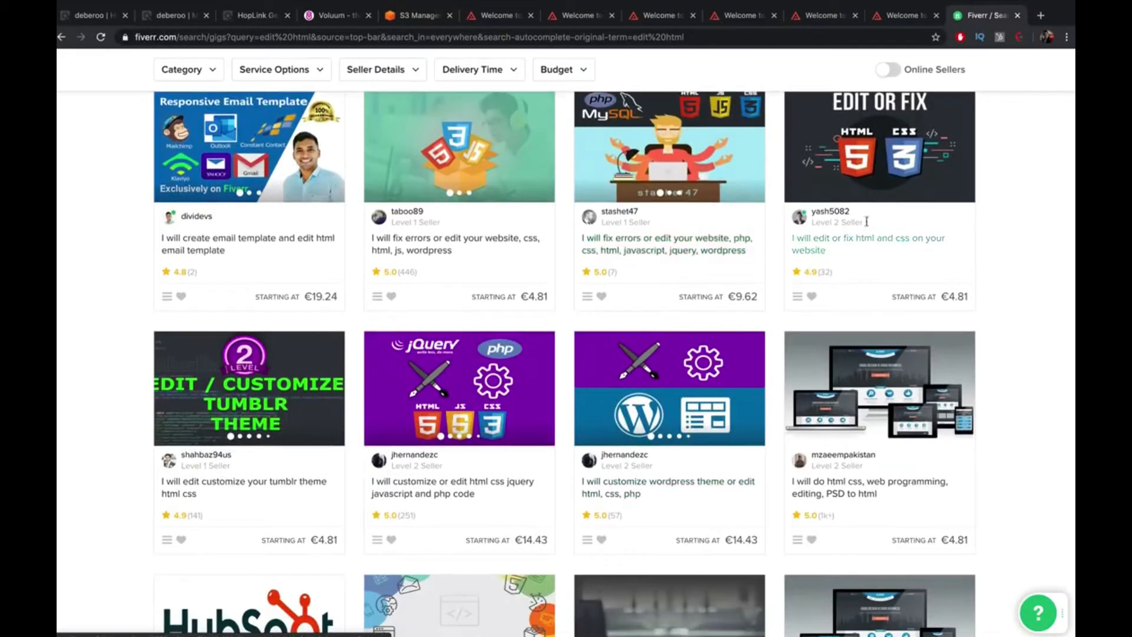
scroll(253, 147, "down", 2)
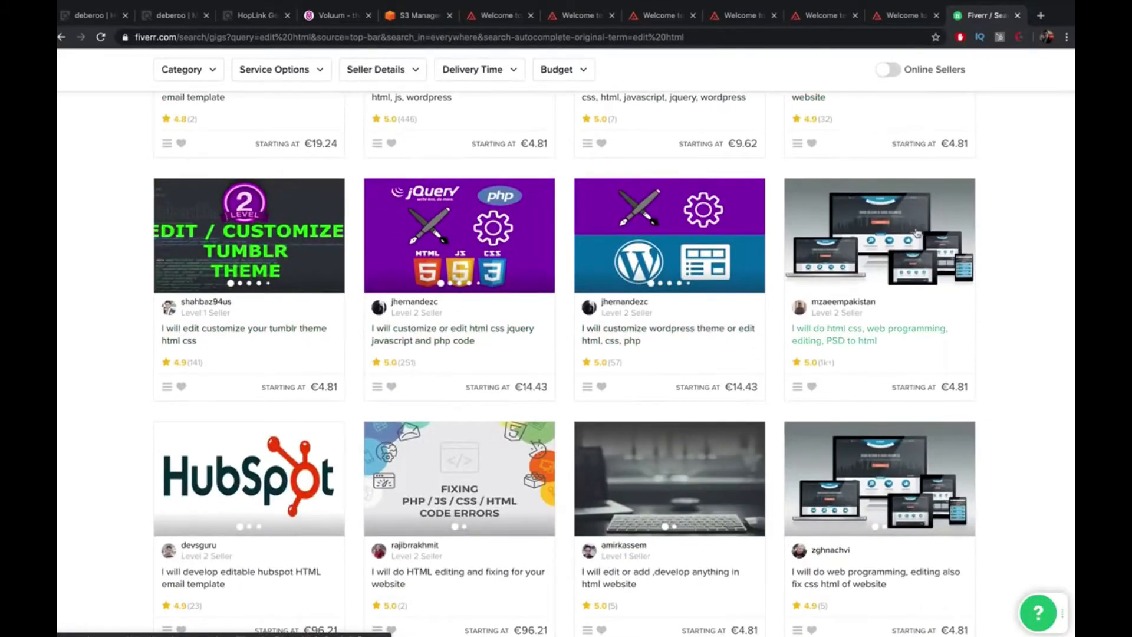
scroll(915, 231, "down", 5)
scroll(907, 230, "up", 15)
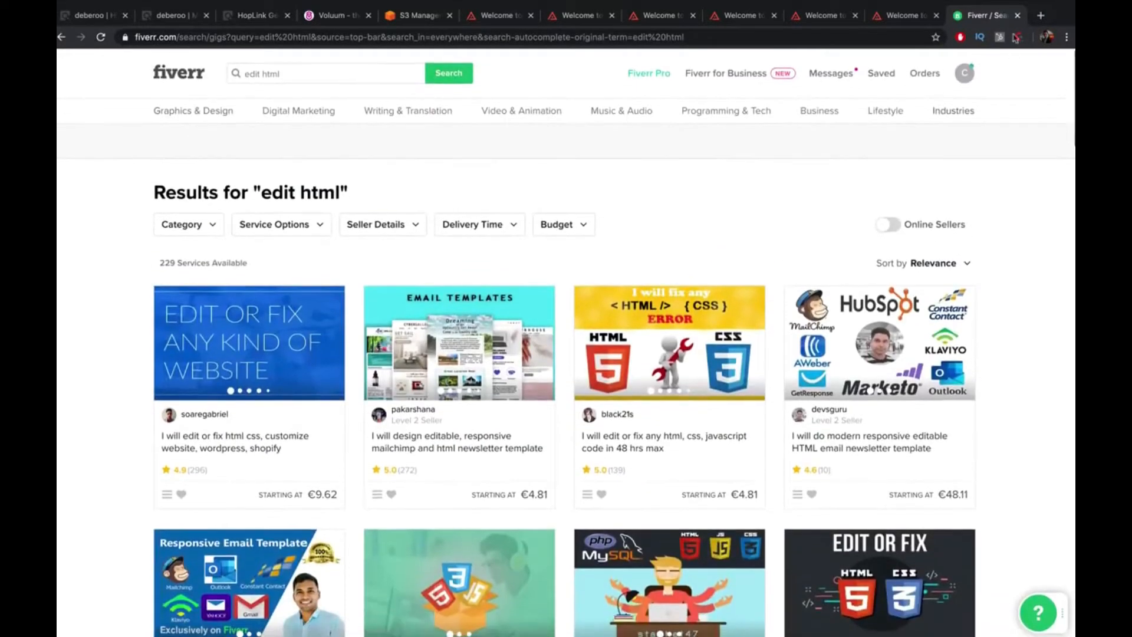
Close the Fiverr tab and return to index.html in the Brackets editor
left_click(1020, 18)
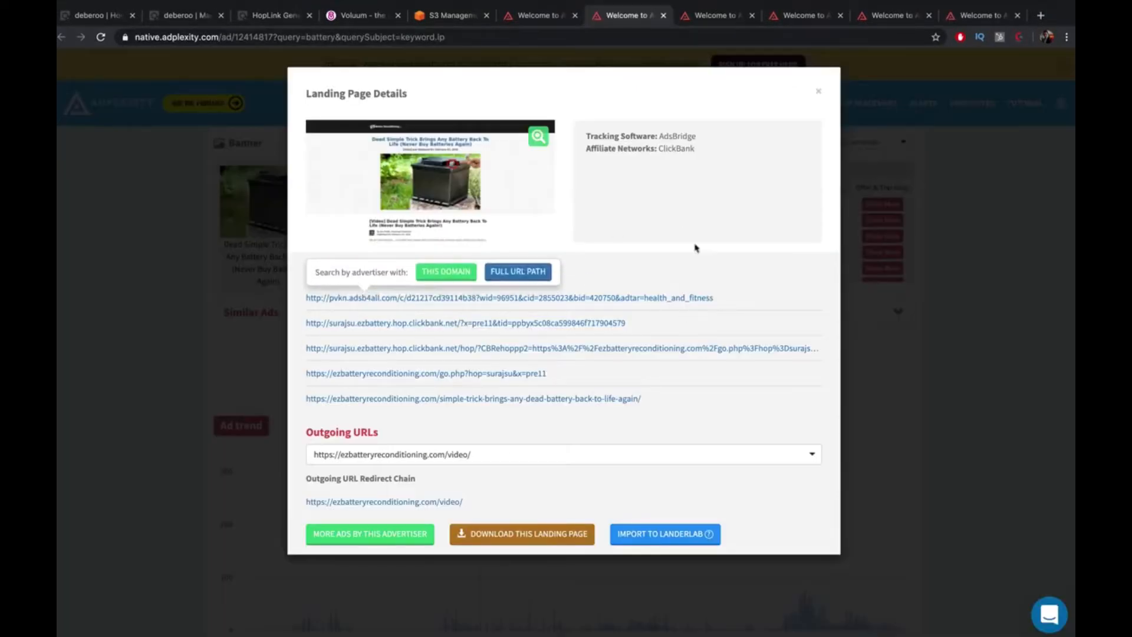
key("ctrl+Up")
key("ctrl+Up")
key("ctrl+Up")
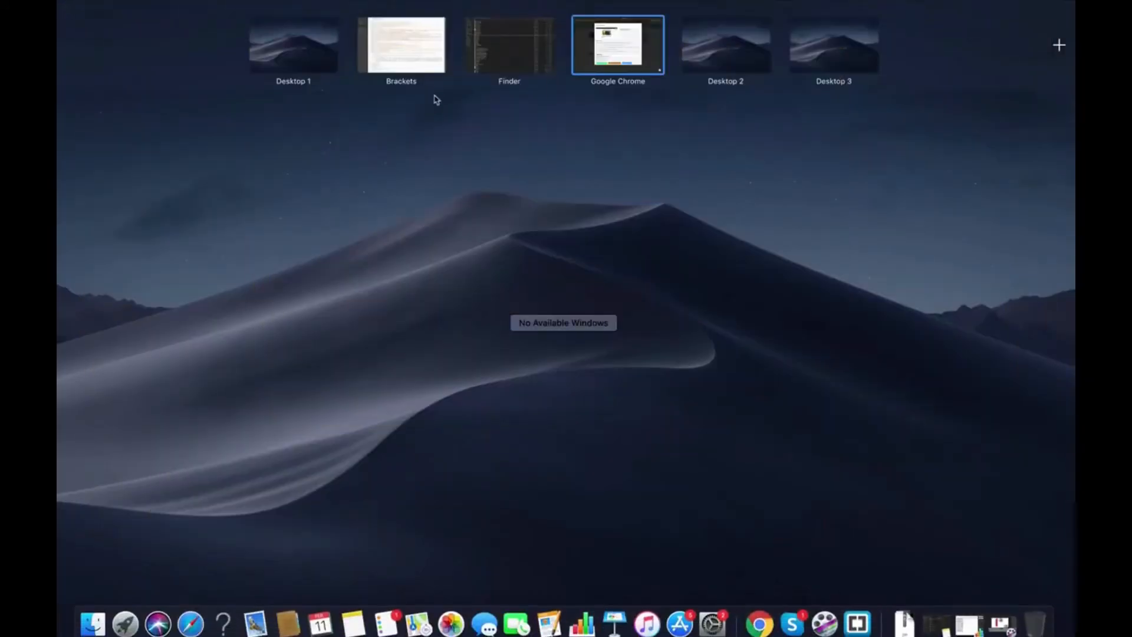
left_click(413, 40)
scroll(500, 277, "up", 12)
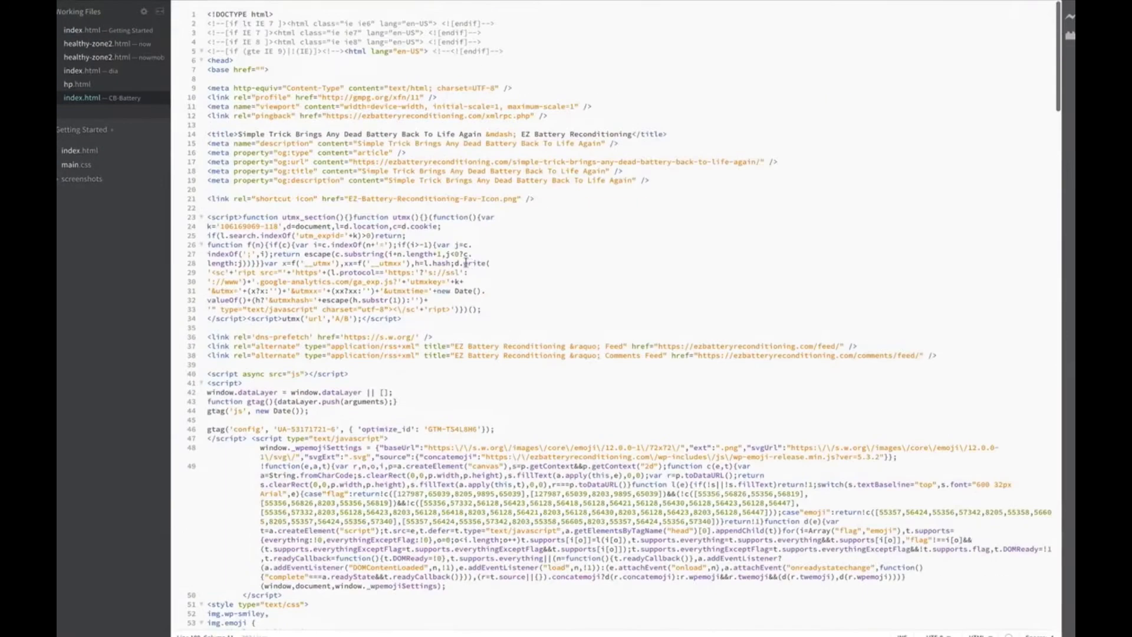
left_click(380, 181)
left_click(433, 150)
Take Brackets out of full screen, move its window lower, and bring Chrome forward
mouse_move(89, 16)
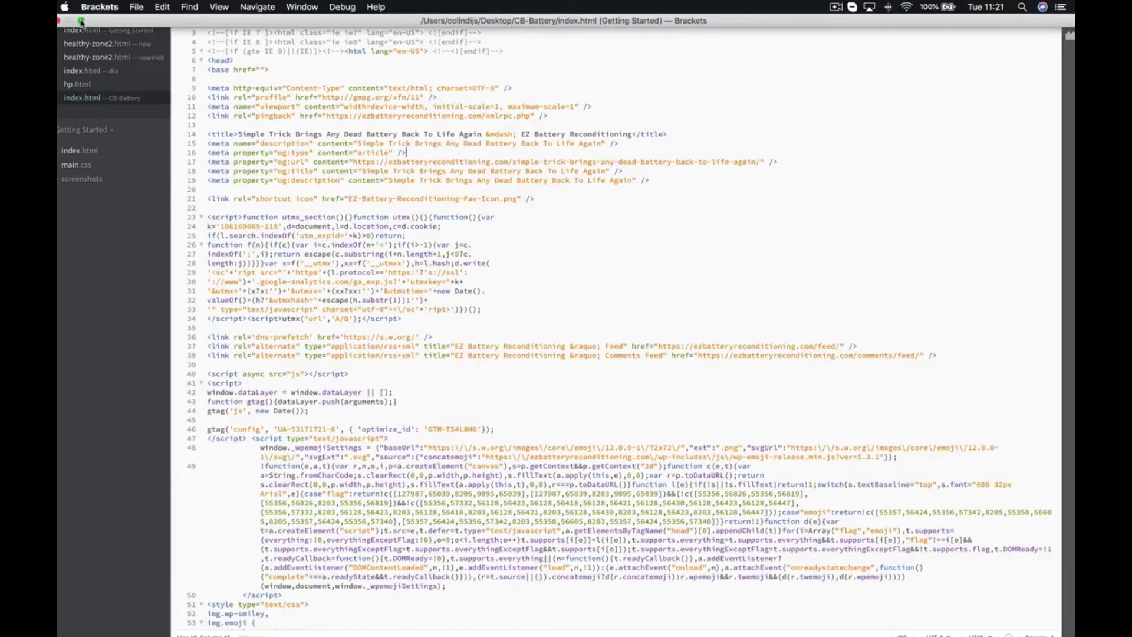
left_click(81, 22)
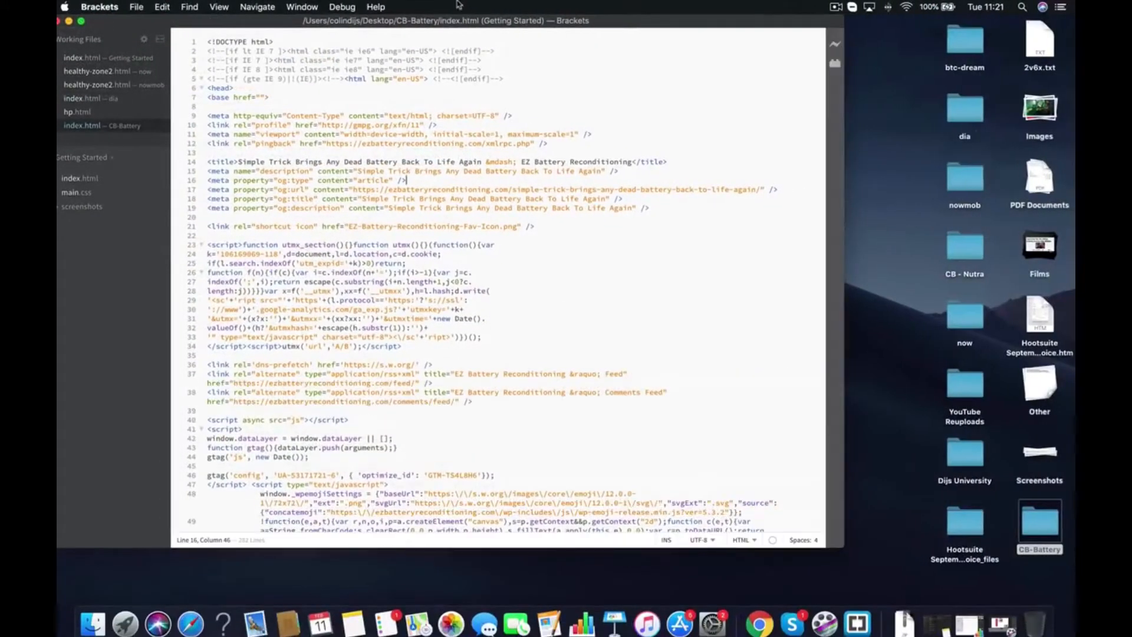
left_click_drag(485, 26, 529, 88)
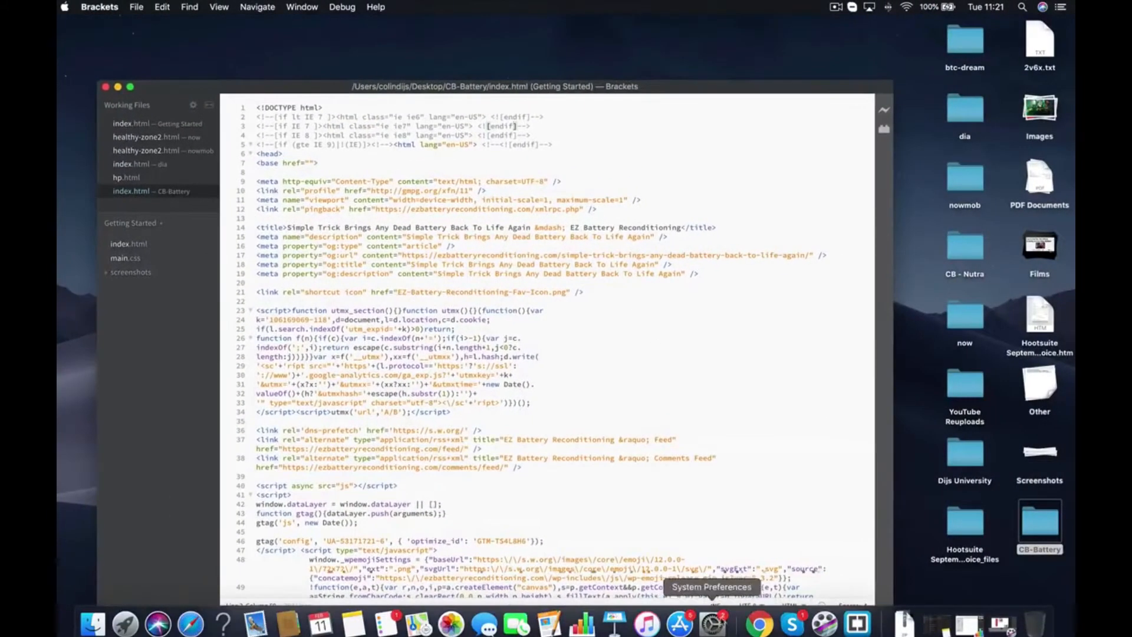
left_click(760, 624)
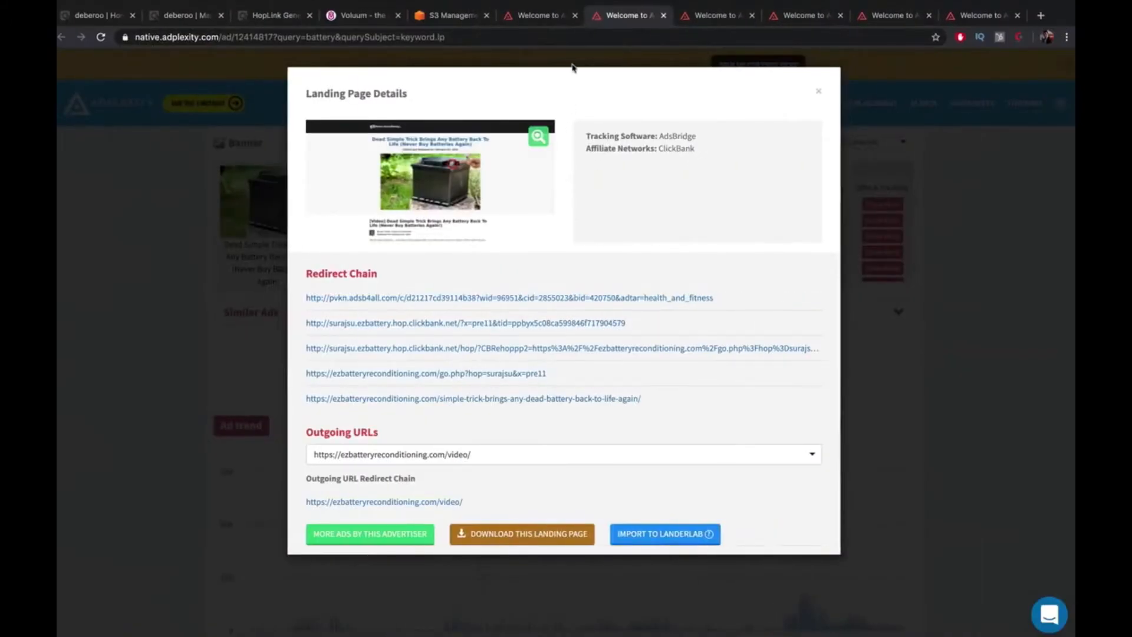
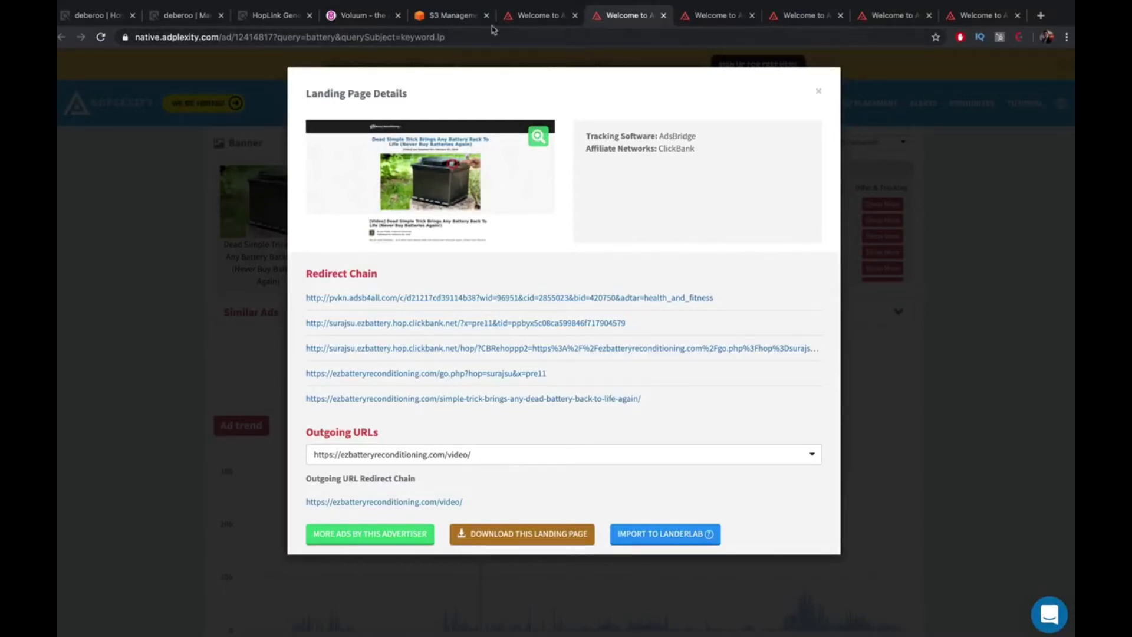
Glance at the S3 bucket tab, then return to Voluum's Buy Traffic ad-exchange inventory table
left_click(458, 18)
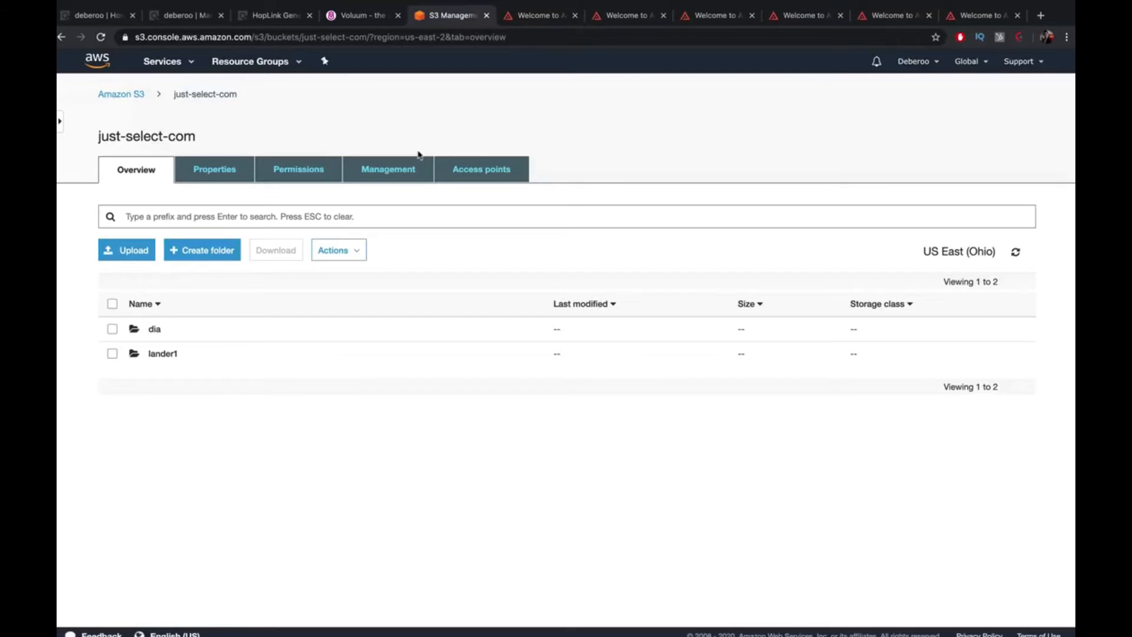
left_click(370, 18)
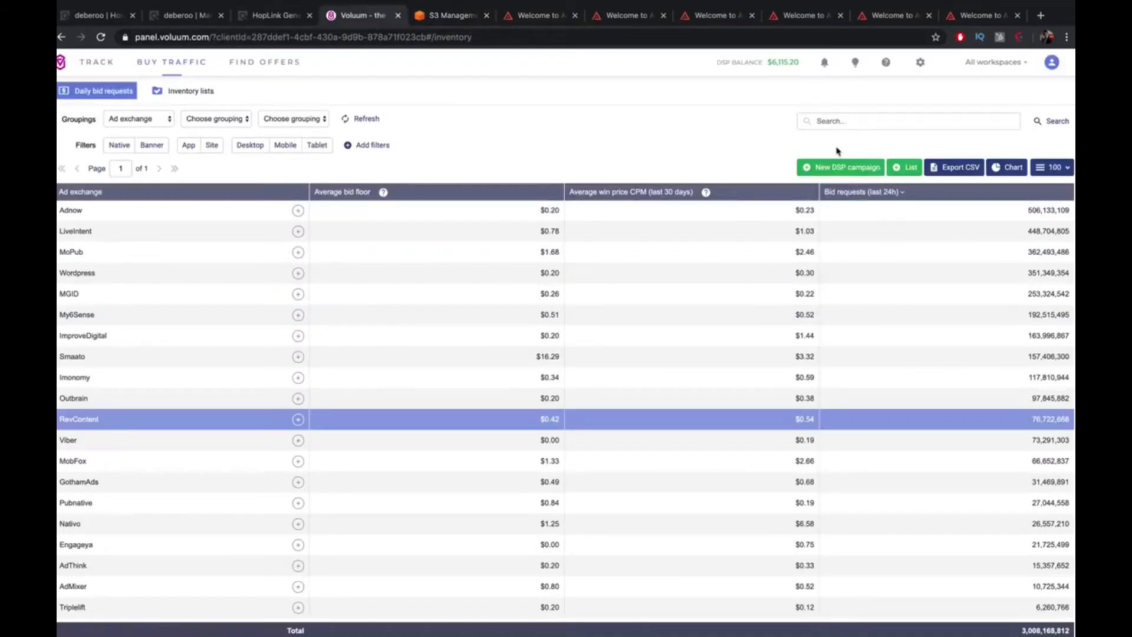
Start a native DSP campaign, then discard the unfinished form without saving
left_click(840, 167)
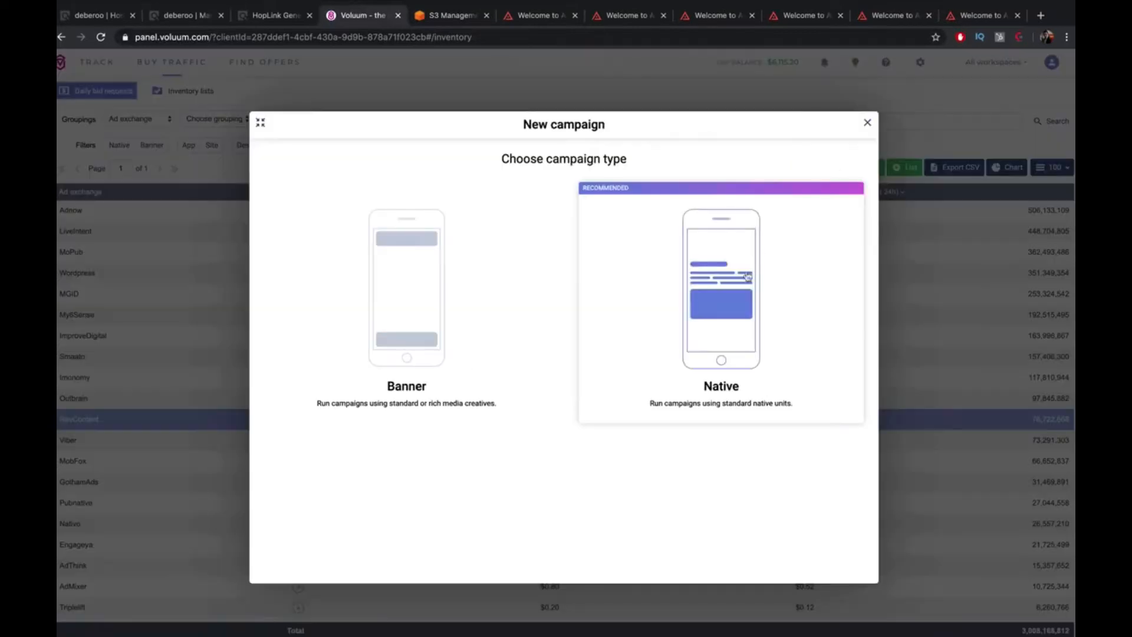
left_click(748, 276)
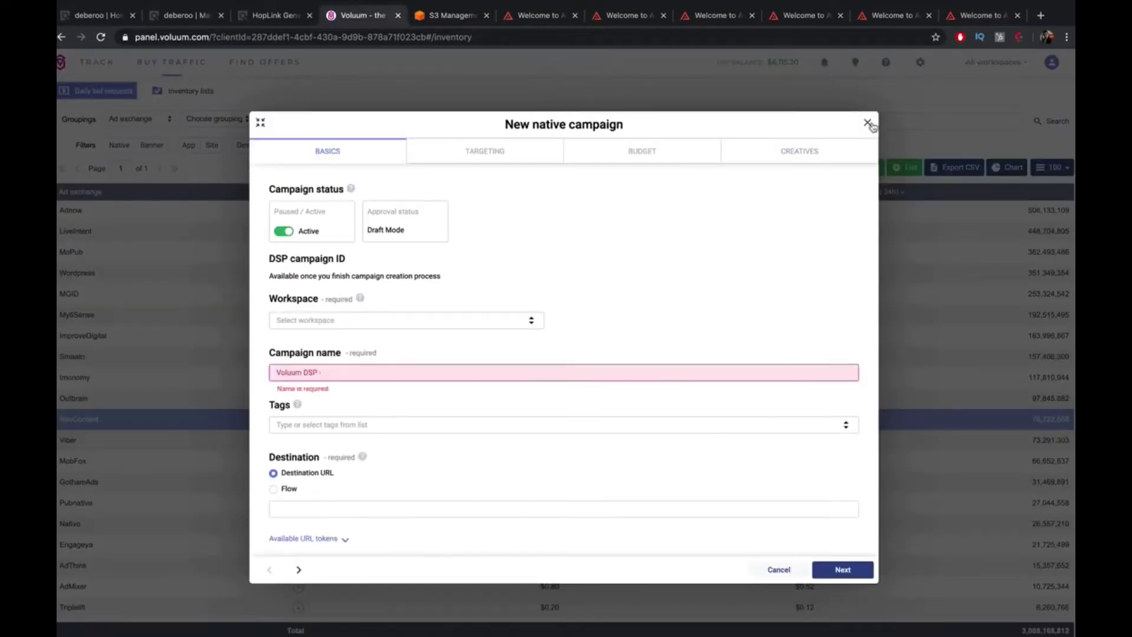
left_click(868, 123)
left_click(665, 386)
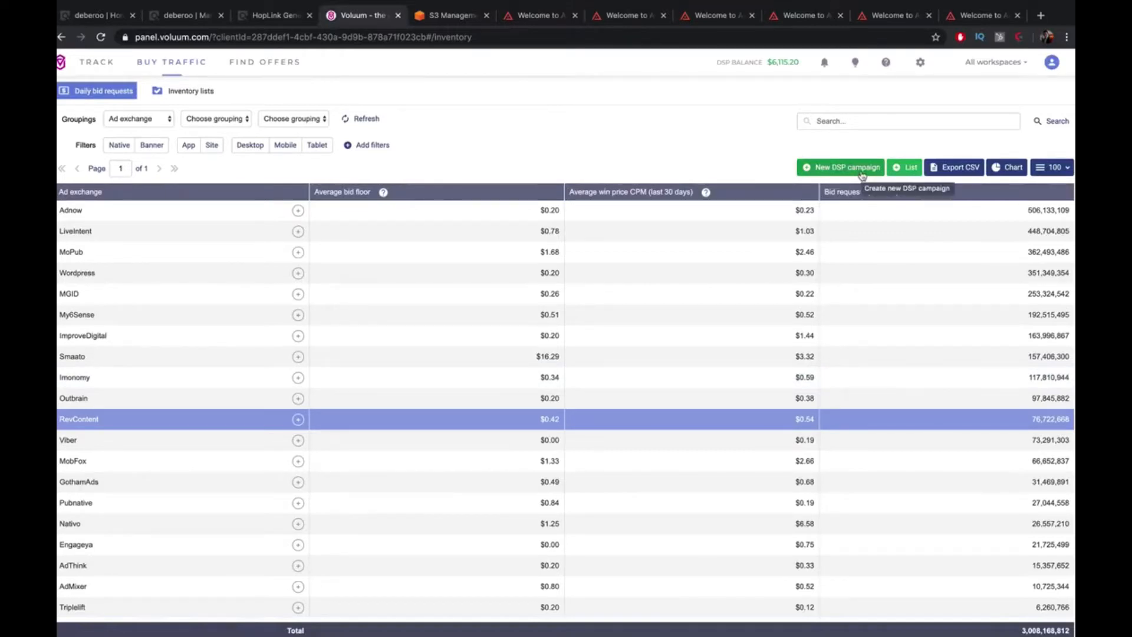
Start a new native DSP campaign in the Private workspace, named for the Battery Rec. offer
left_click(861, 170)
left_click(769, 315)
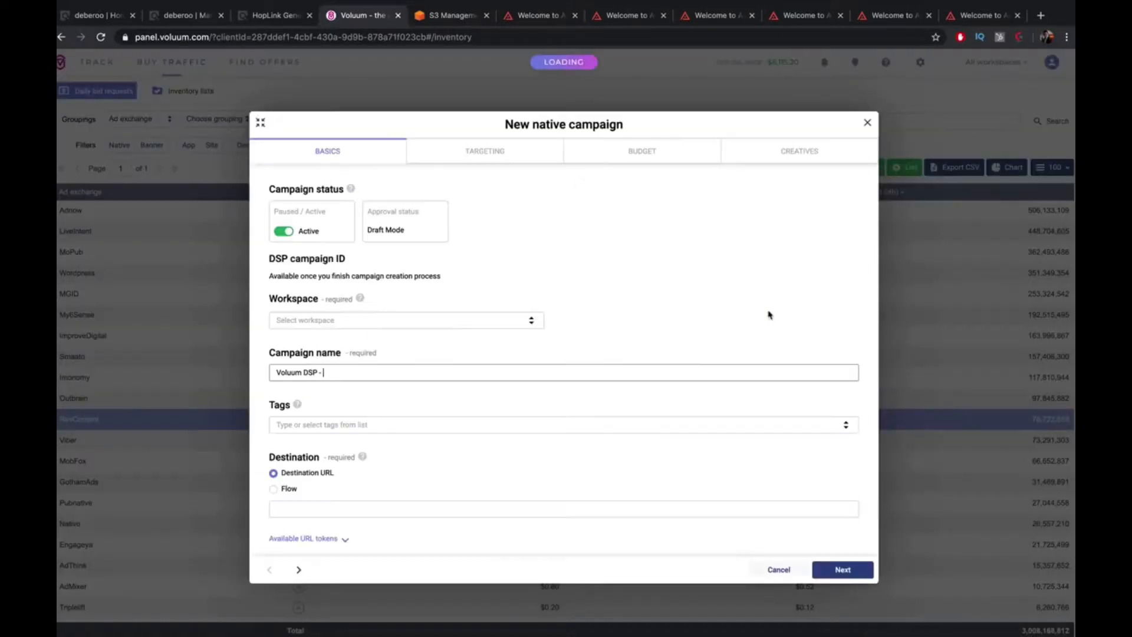
left_click(451, 319)
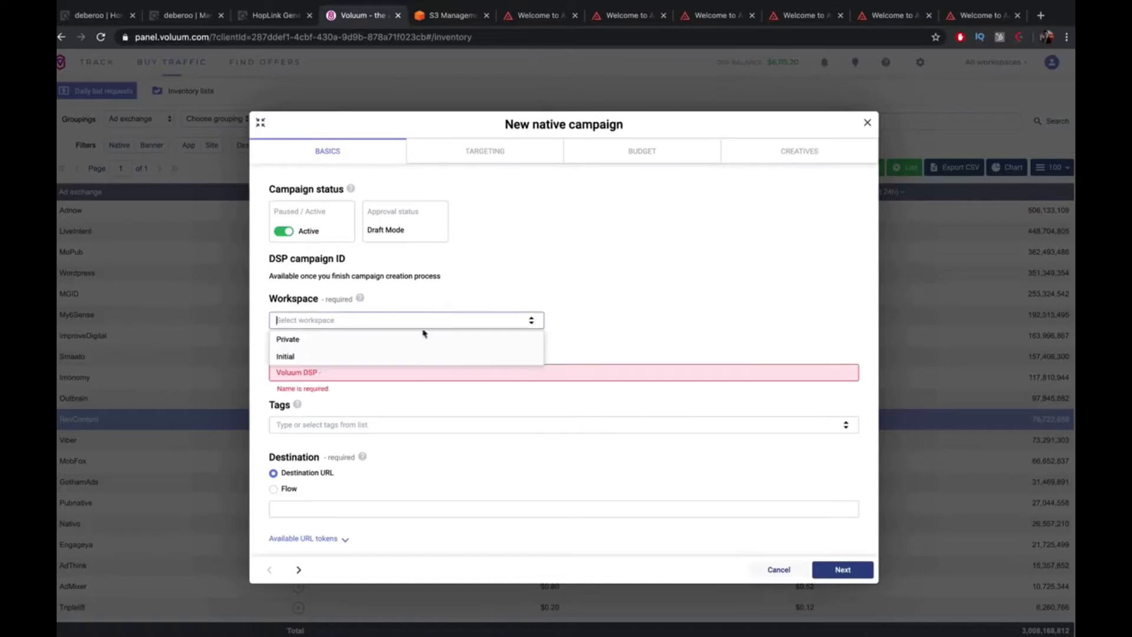
left_click(403, 368)
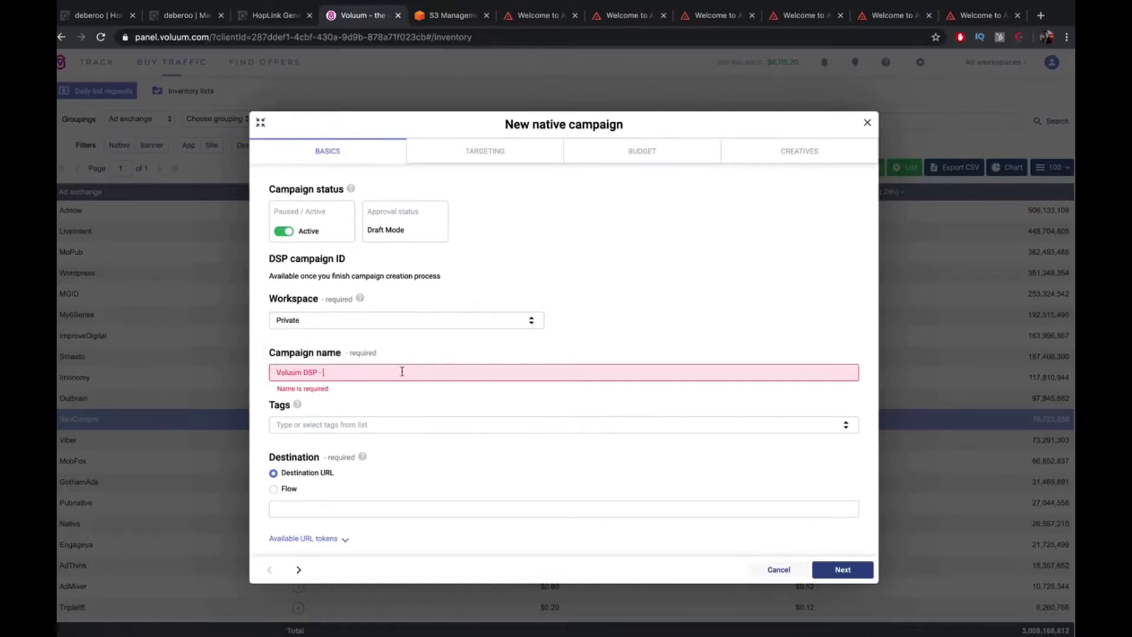
type("Colin - YT - Clickbank - Battery")
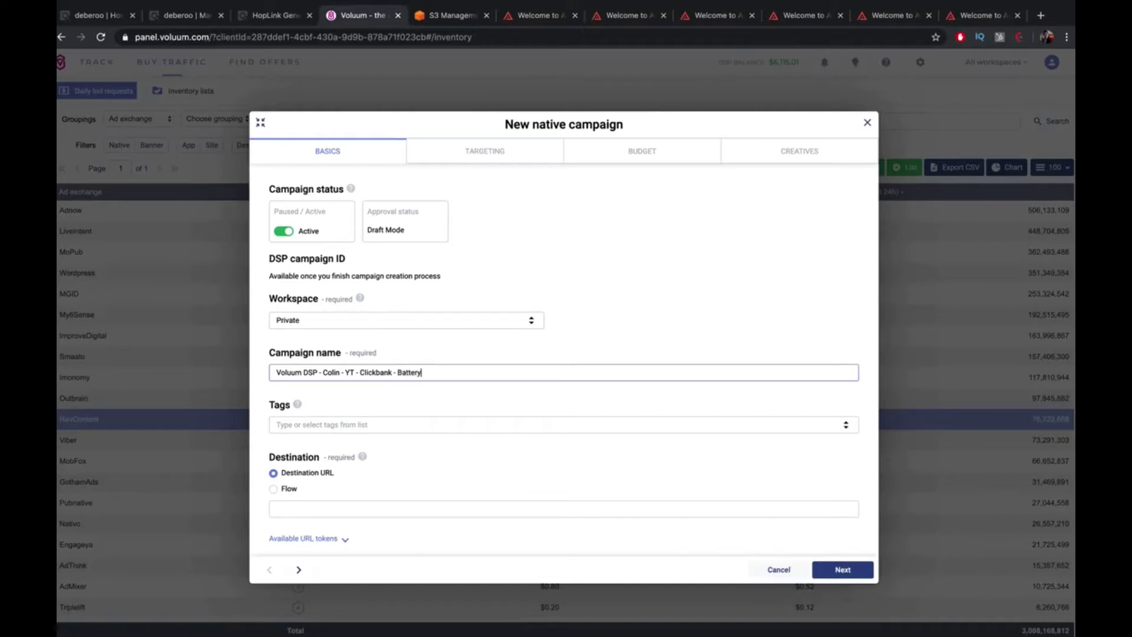
type("Rec.")
scroll(448, 372, "down", 5)
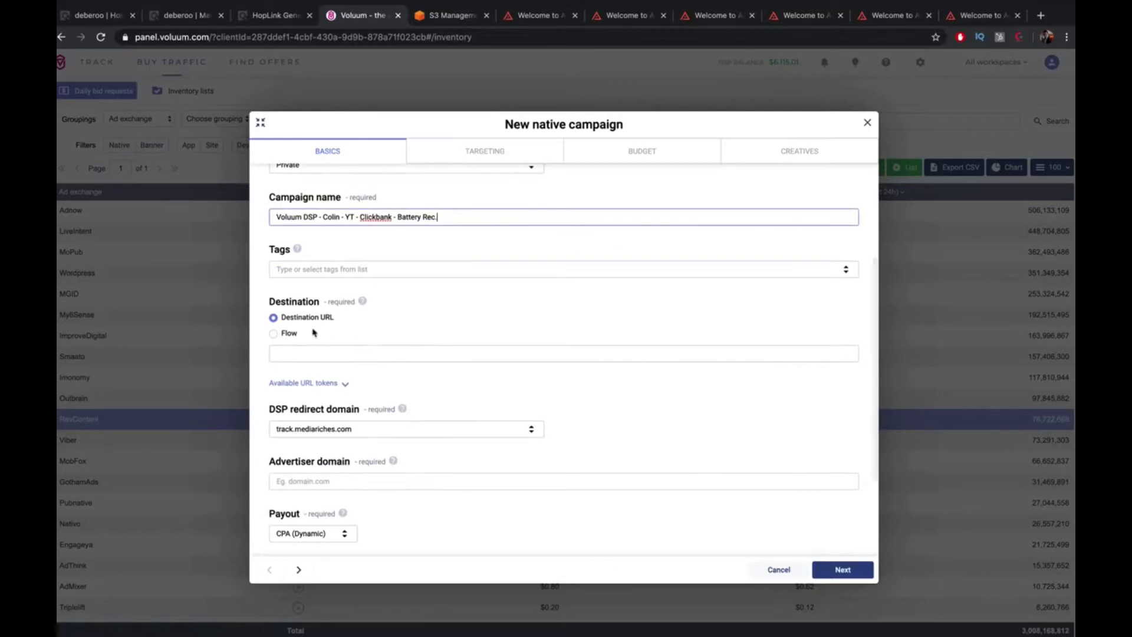
Set the campaign's destination to Flow and begin creating a new flow
left_click(286, 335)
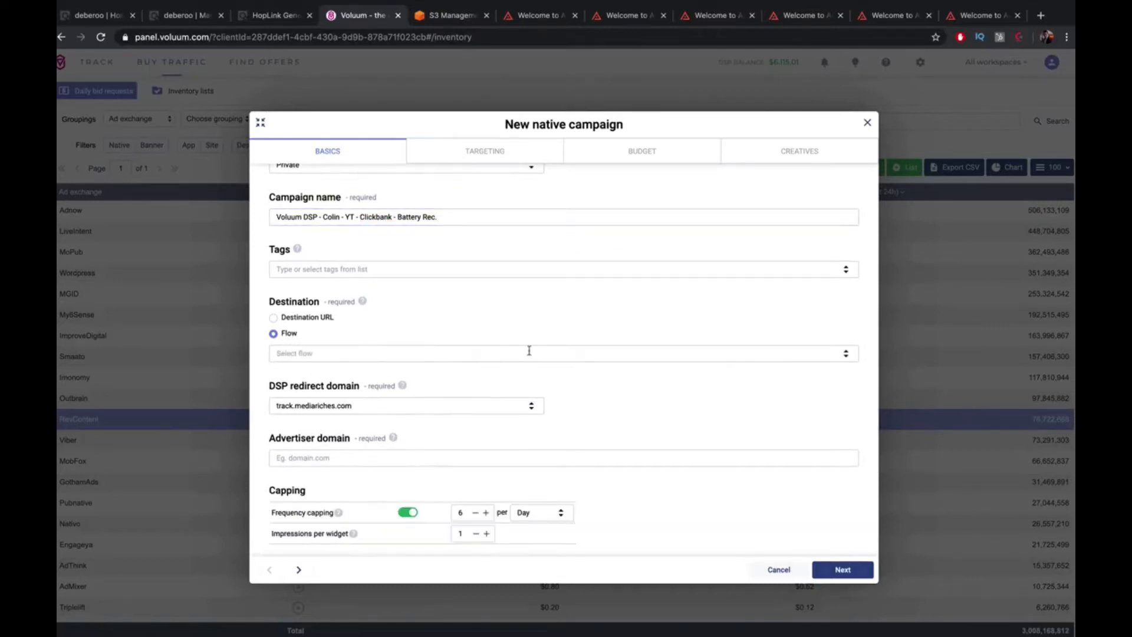
left_click(846, 354)
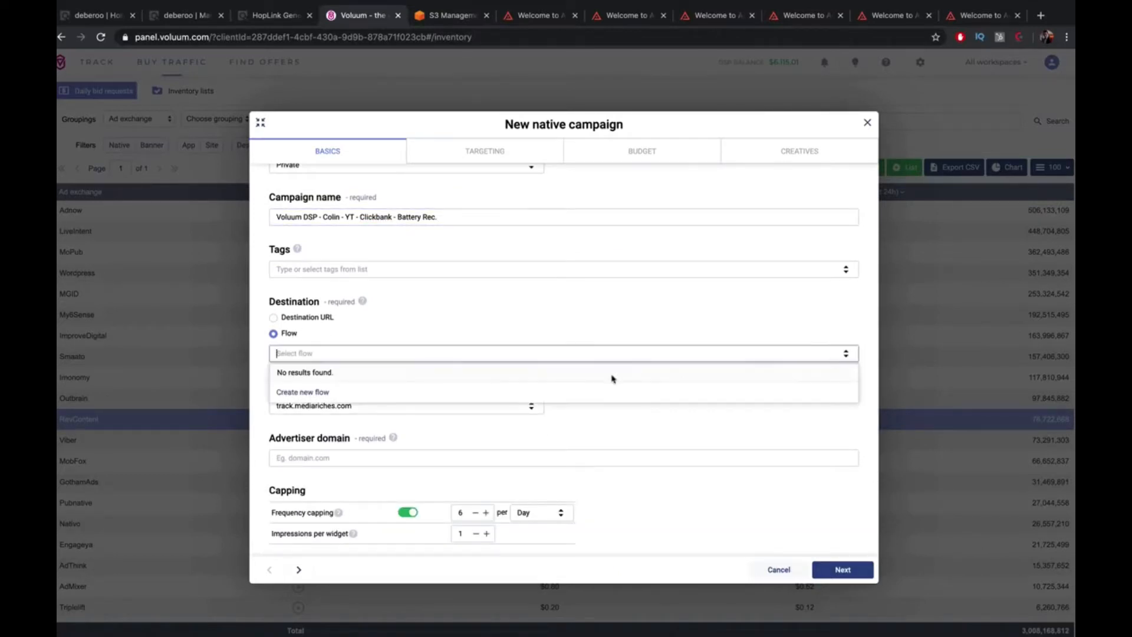
left_click(315, 394)
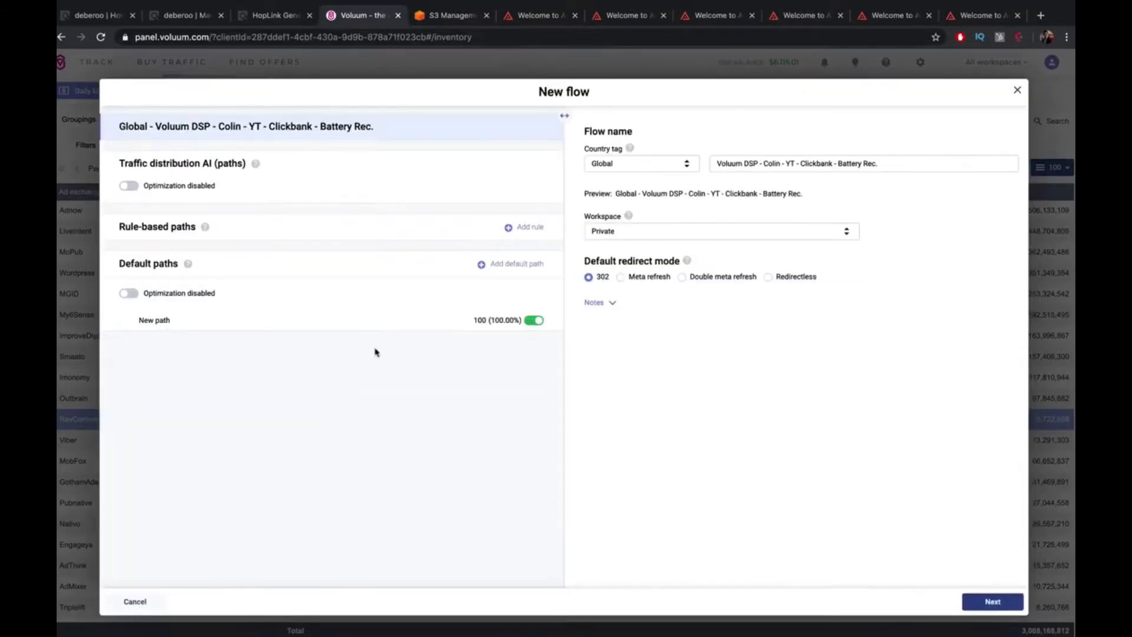
Trim the New path to a single lander entry and begin creating a new lander for it
mouse_move(157, 328)
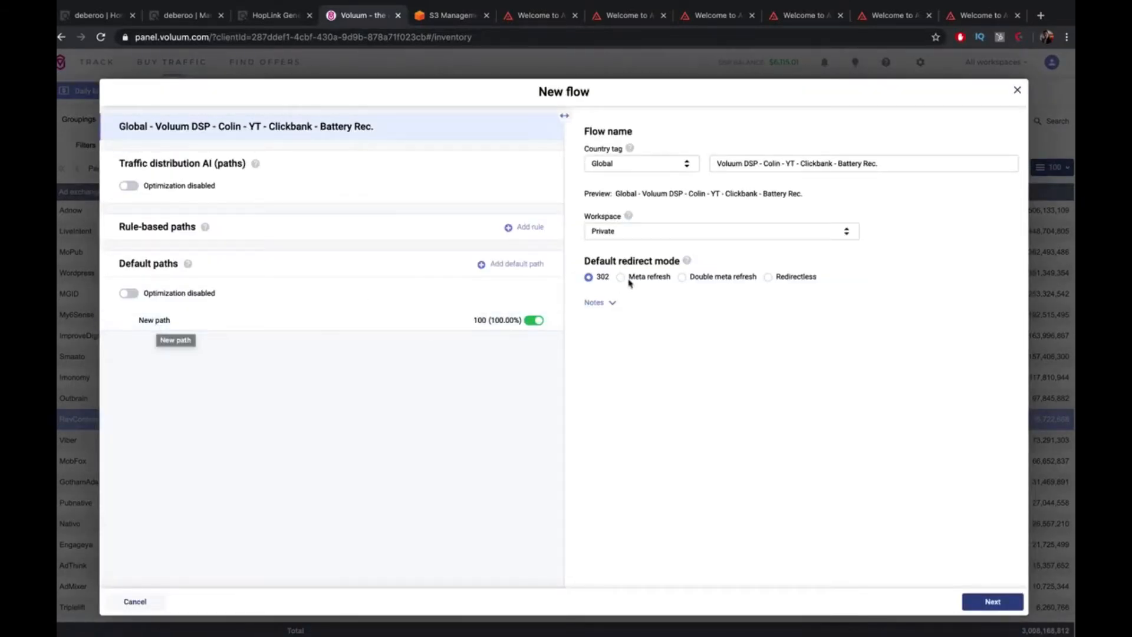
left_click(301, 323)
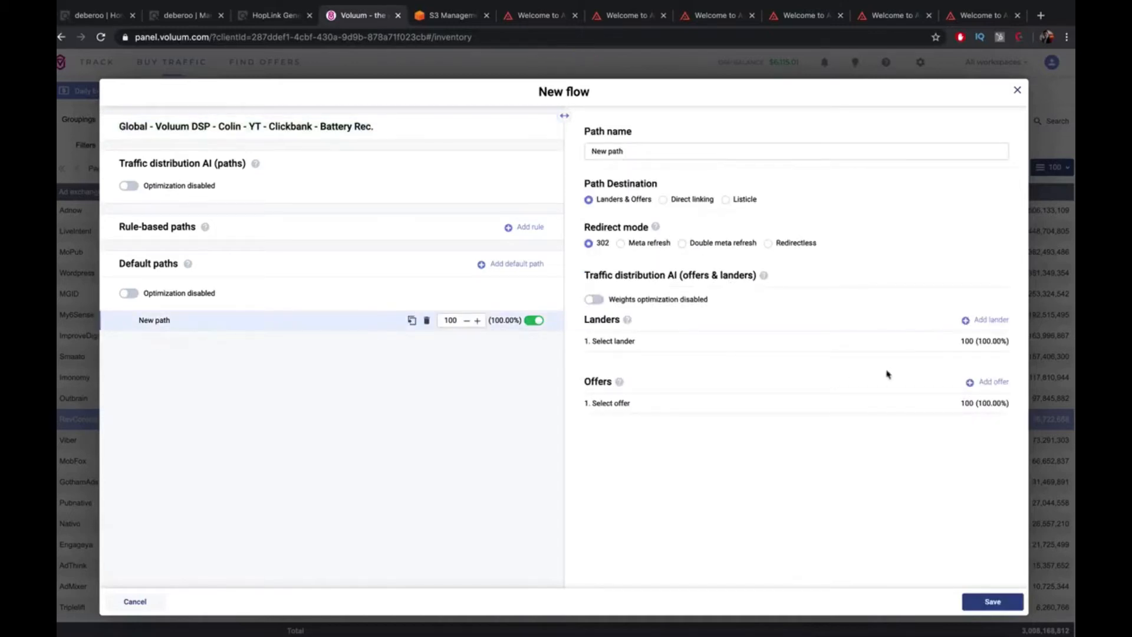
left_click(998, 321)
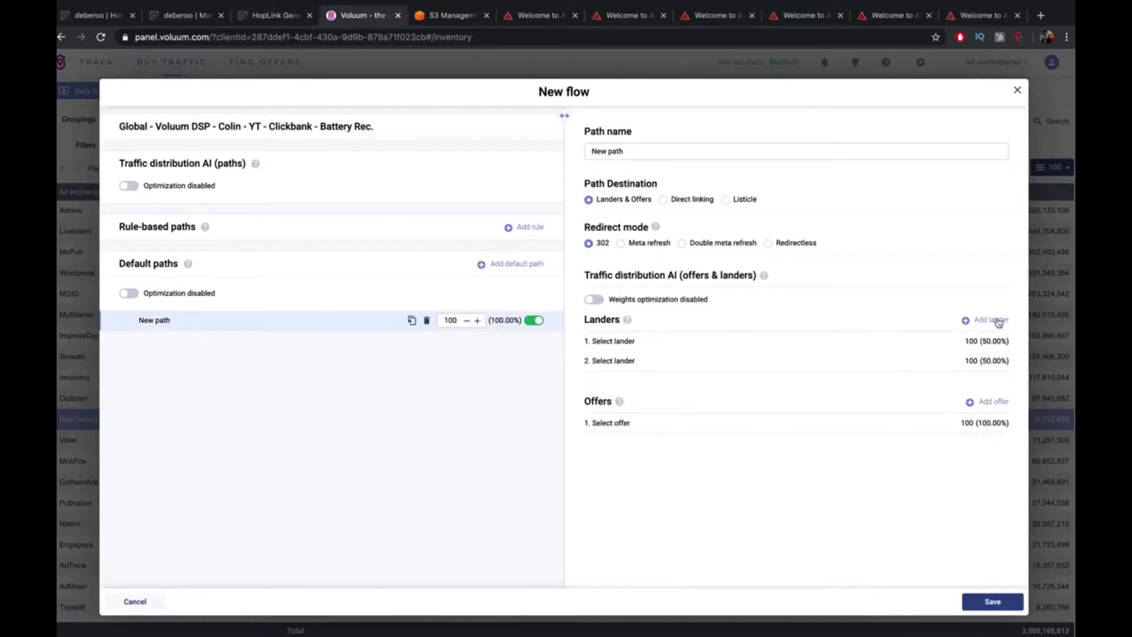
left_click(943, 360)
left_click(907, 360)
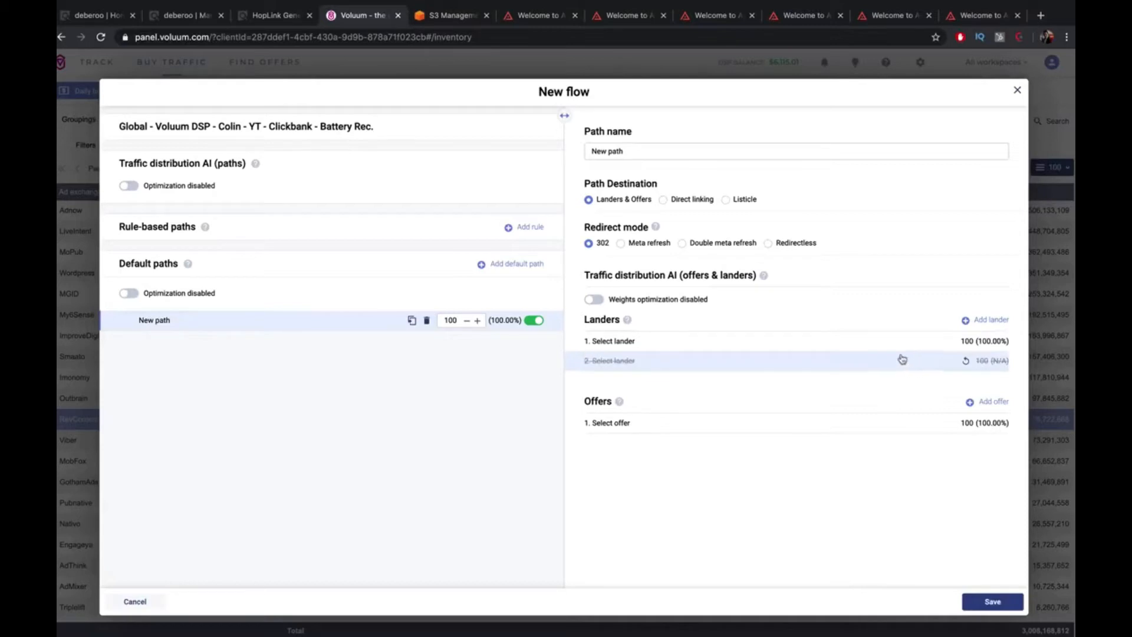
left_click(887, 344)
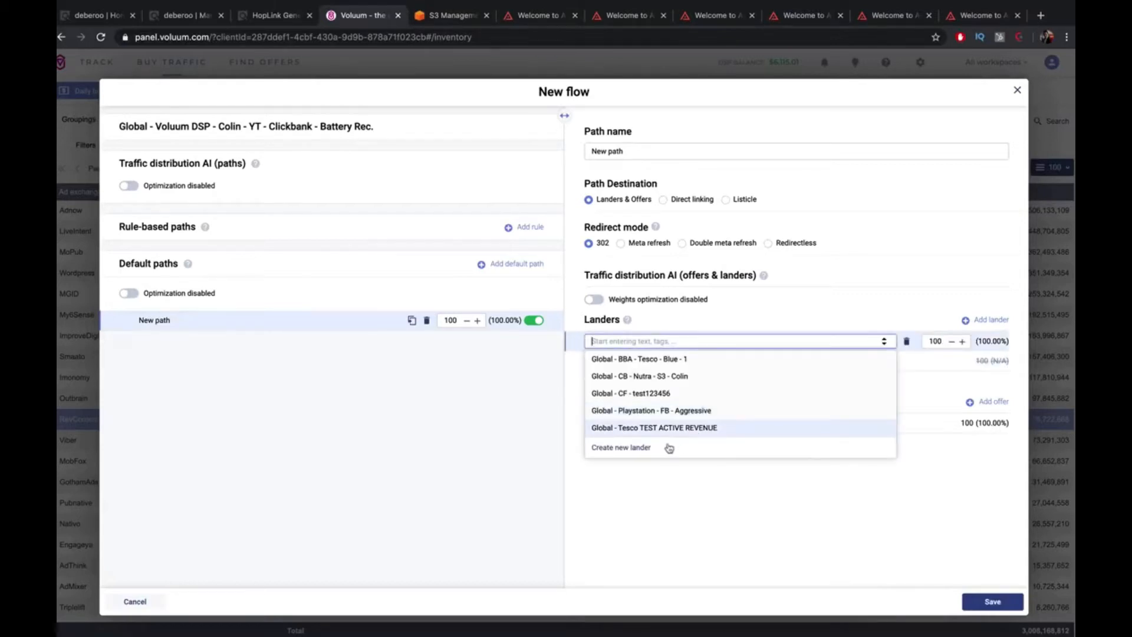
left_click(625, 448)
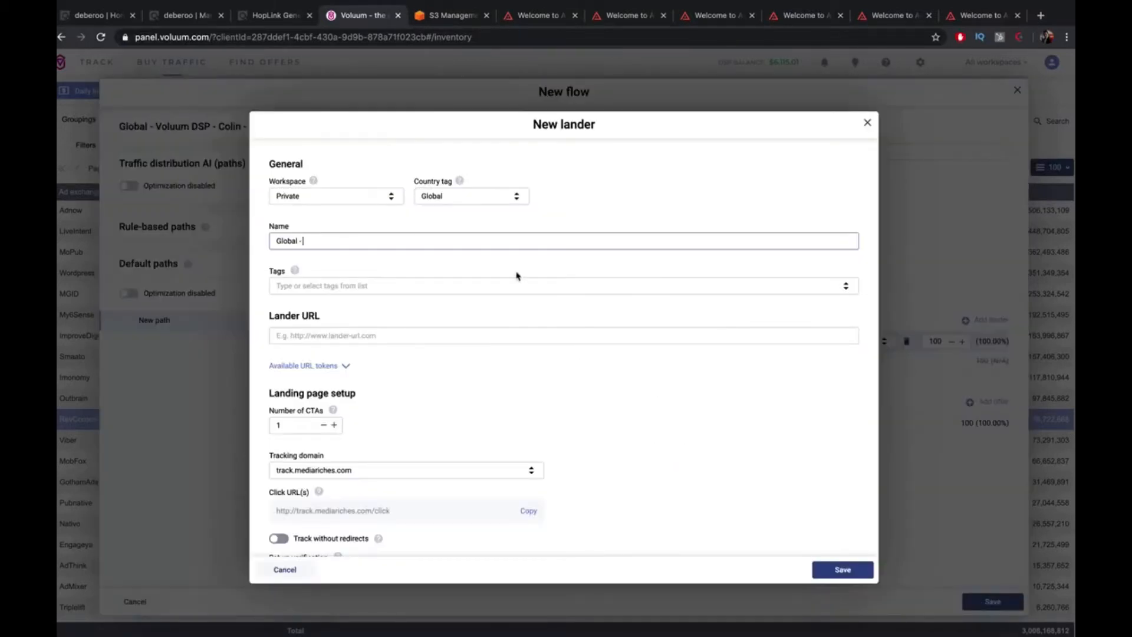
Tag the lander United States and name it 'United States - CB - Battery Rec - S3'
left_click(451, 197)
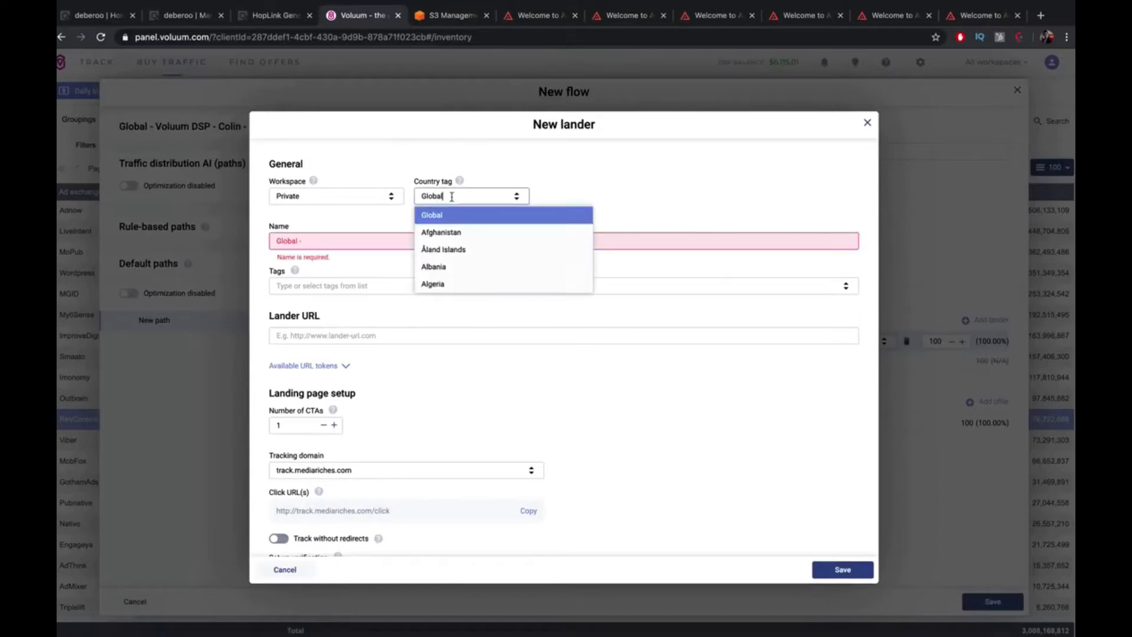
type("united")
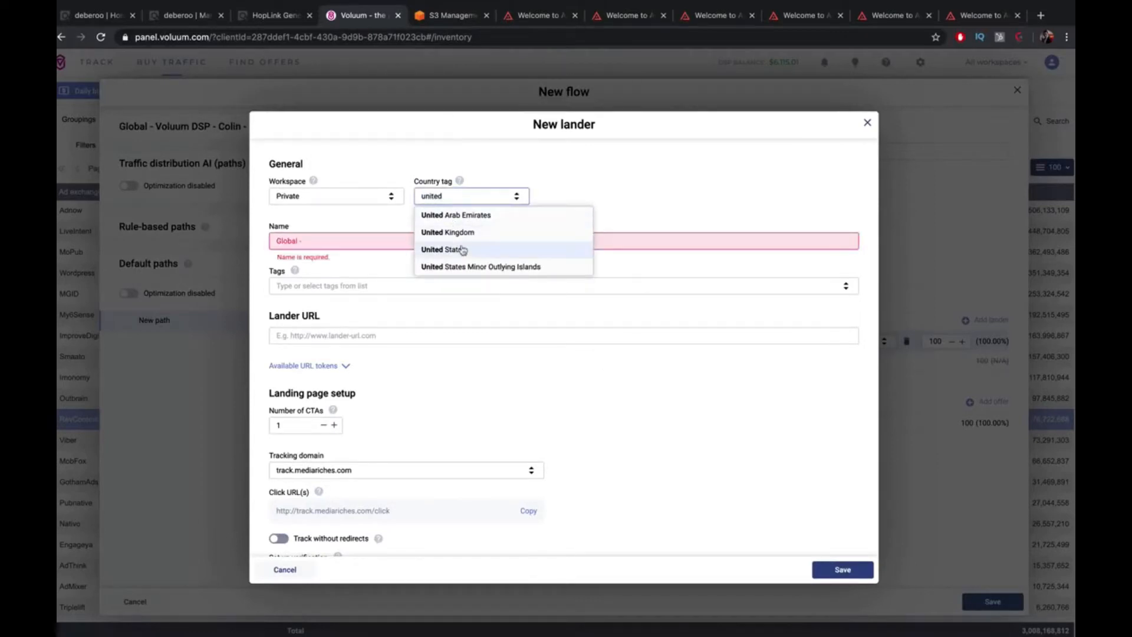
left_click(444, 249)
left_click(388, 243)
type("C")
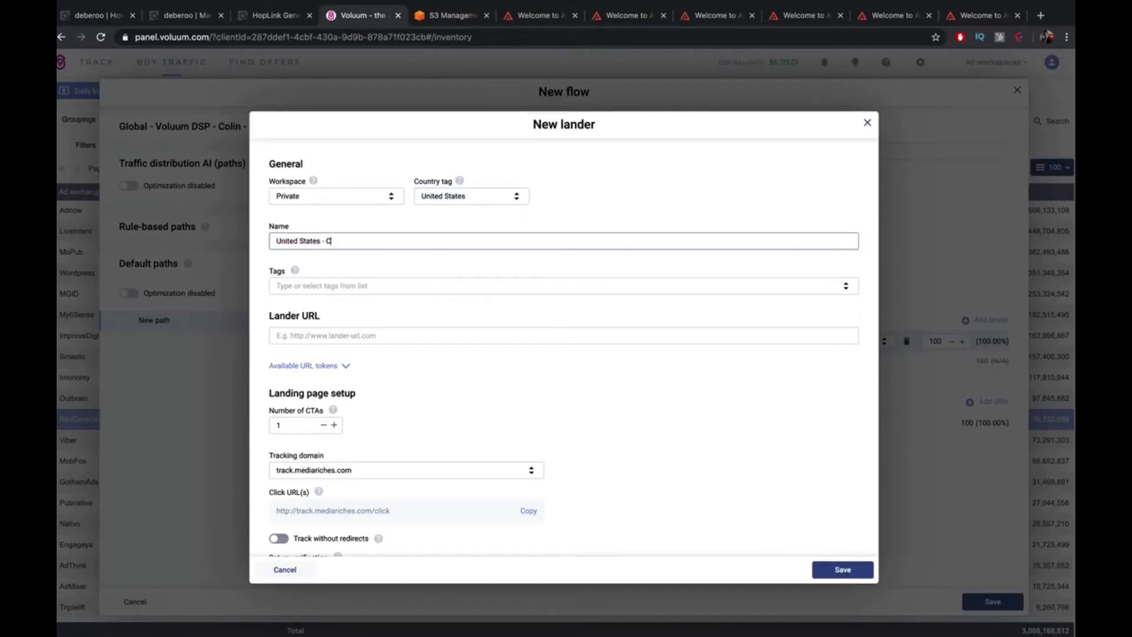
type("B - Battery Rec")
key("BackSpace")
type("- S3")
Check the lander tags and URL field, then go to the just-select-com S3 bucket
left_click(389, 286)
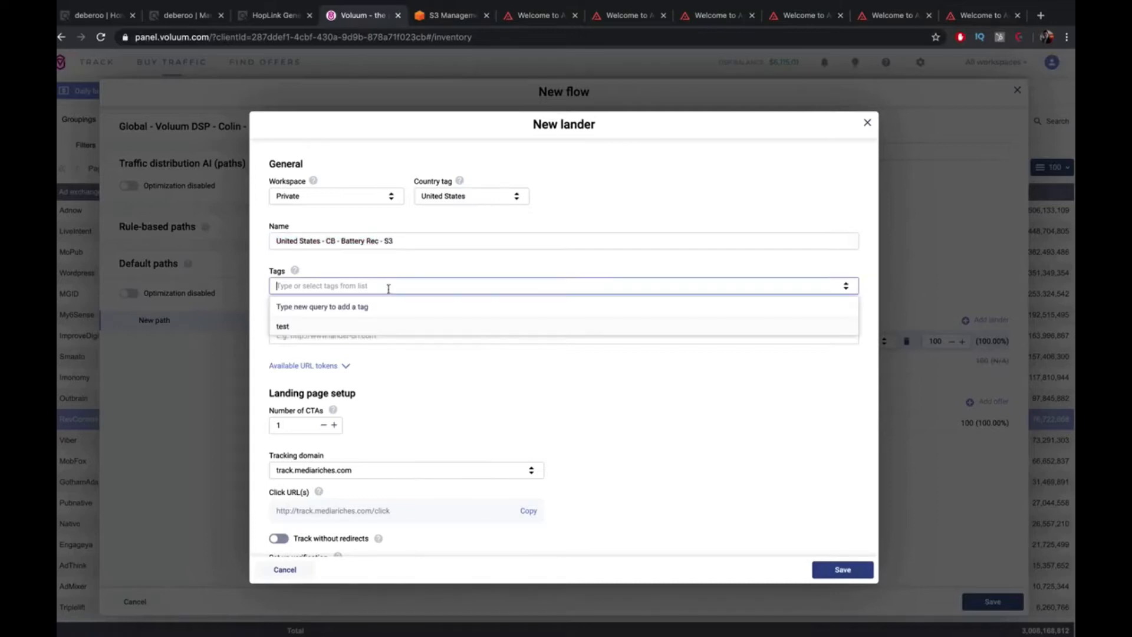
left_click(436, 260)
left_click(378, 334)
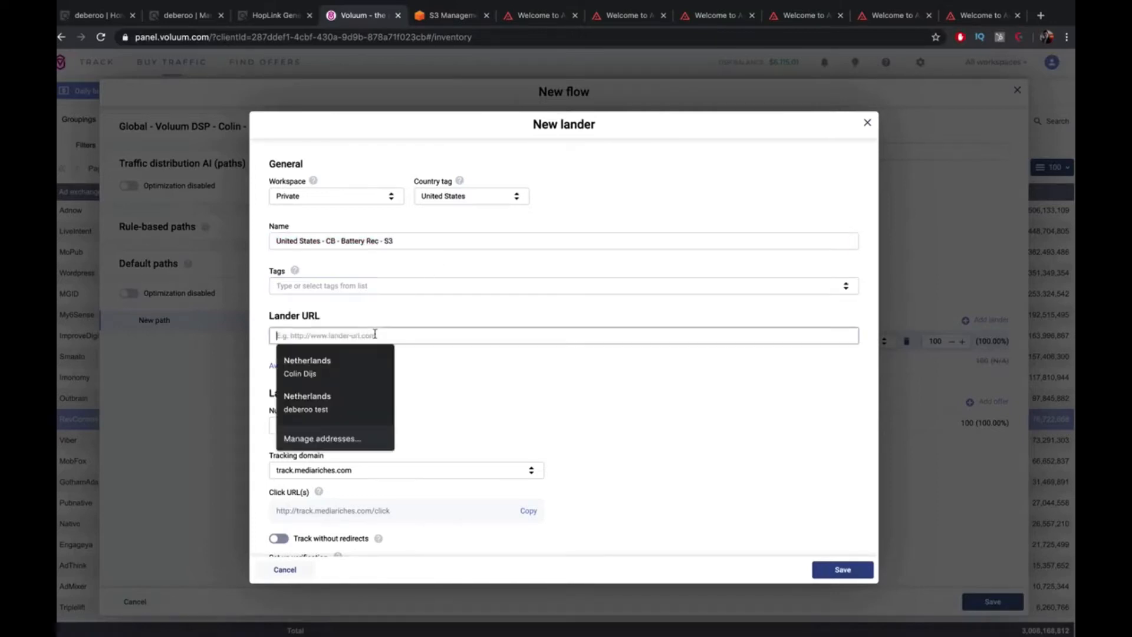
left_click(438, 255)
left_click(446, 21)
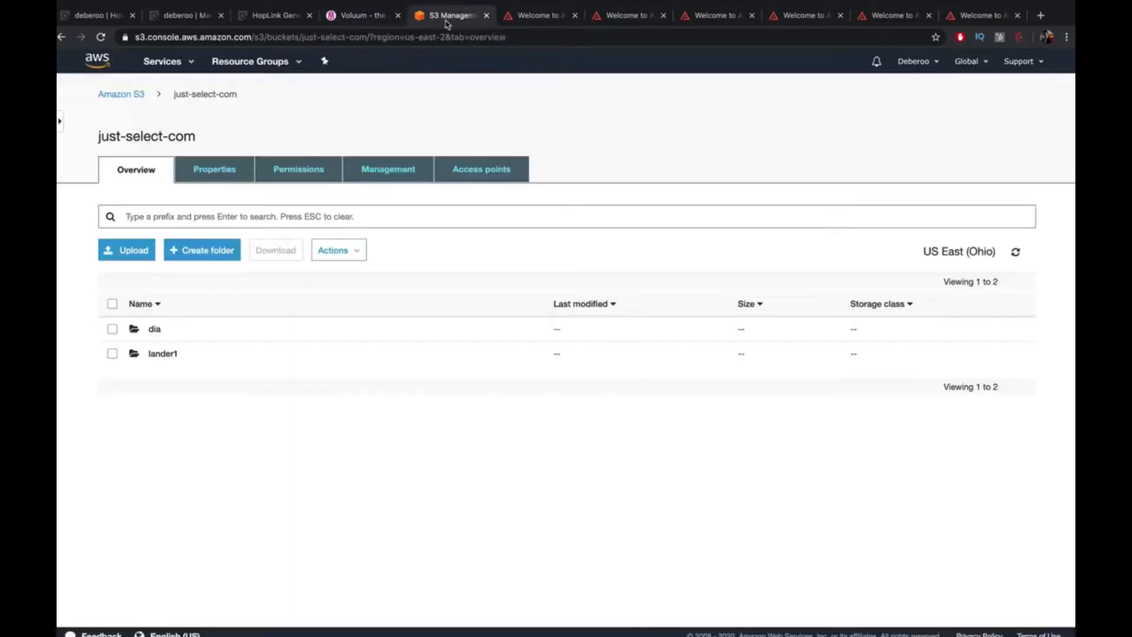
Copy the S3 object URL of lander1/index.html and paste it as the Voluum Lander URL
left_click(160, 355)
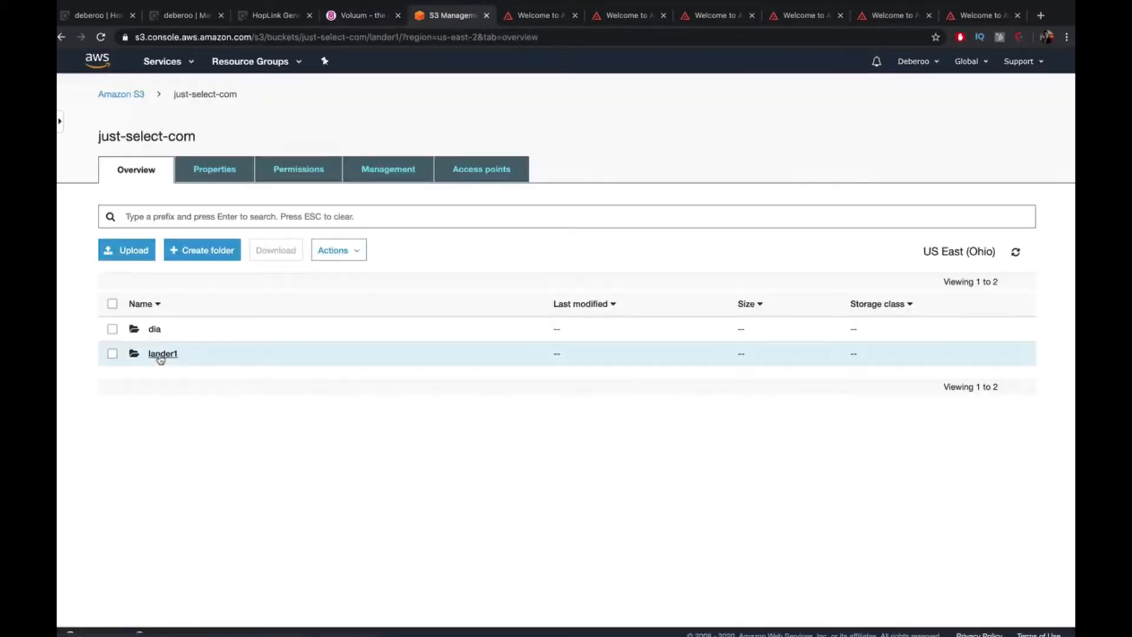
left_click(171, 404)
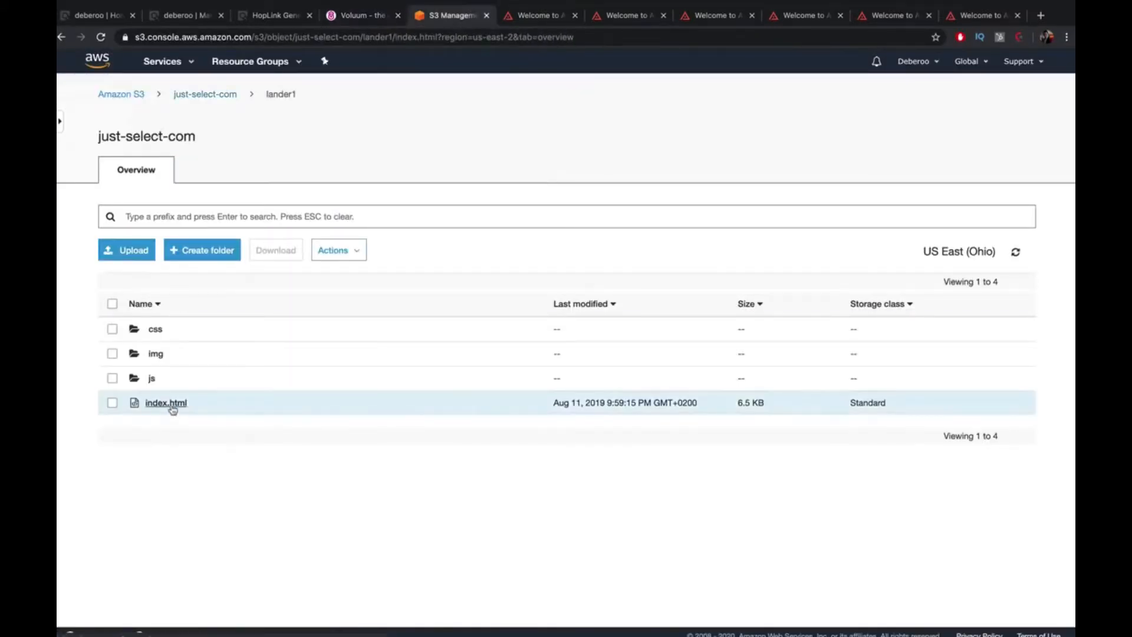
right_click(236, 482)
left_click(268, 558)
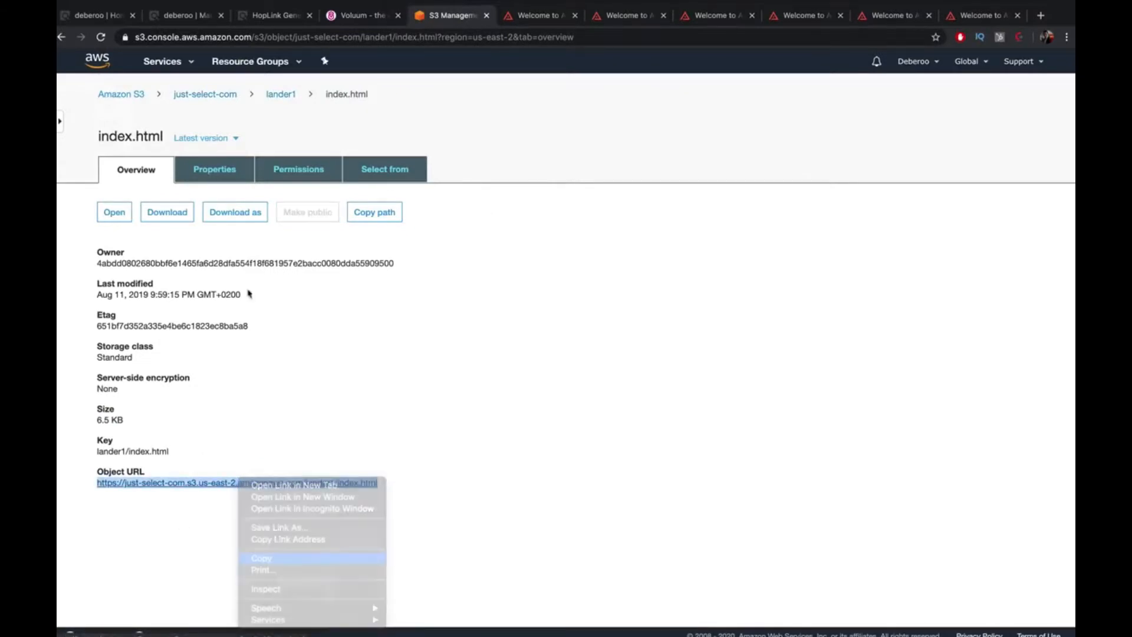
left_click(223, 95)
left_click(357, 15)
left_click(450, 333)
key("ctrl+v")
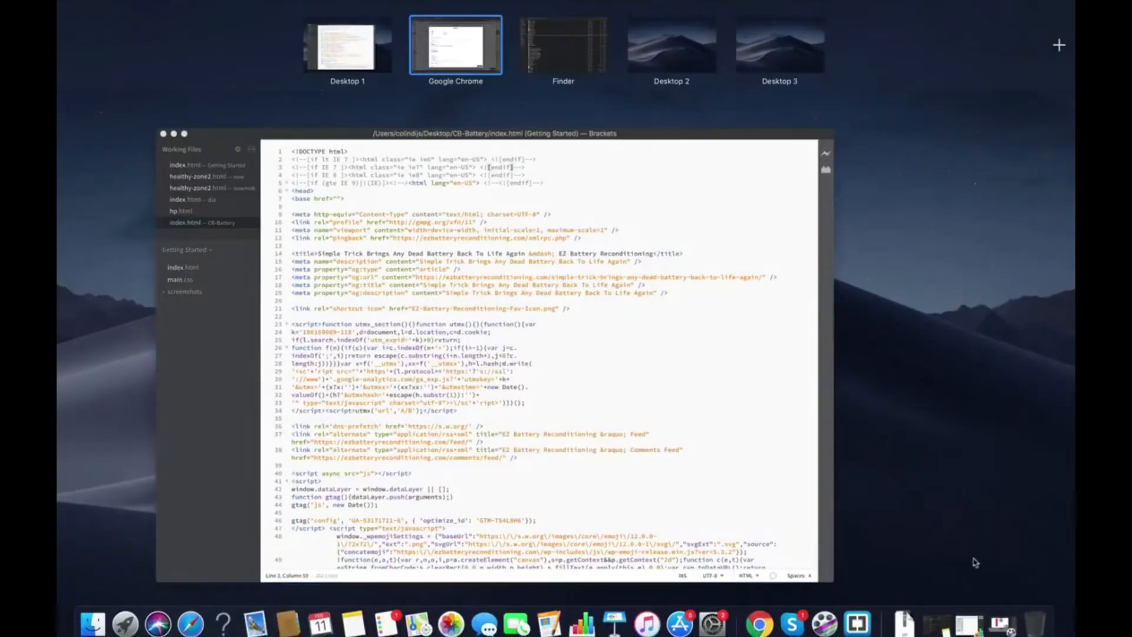
Replace 'lander1' with 'cb-battery' in the lander URL so it points to cb-battery/index.html
left_click(973, 529)
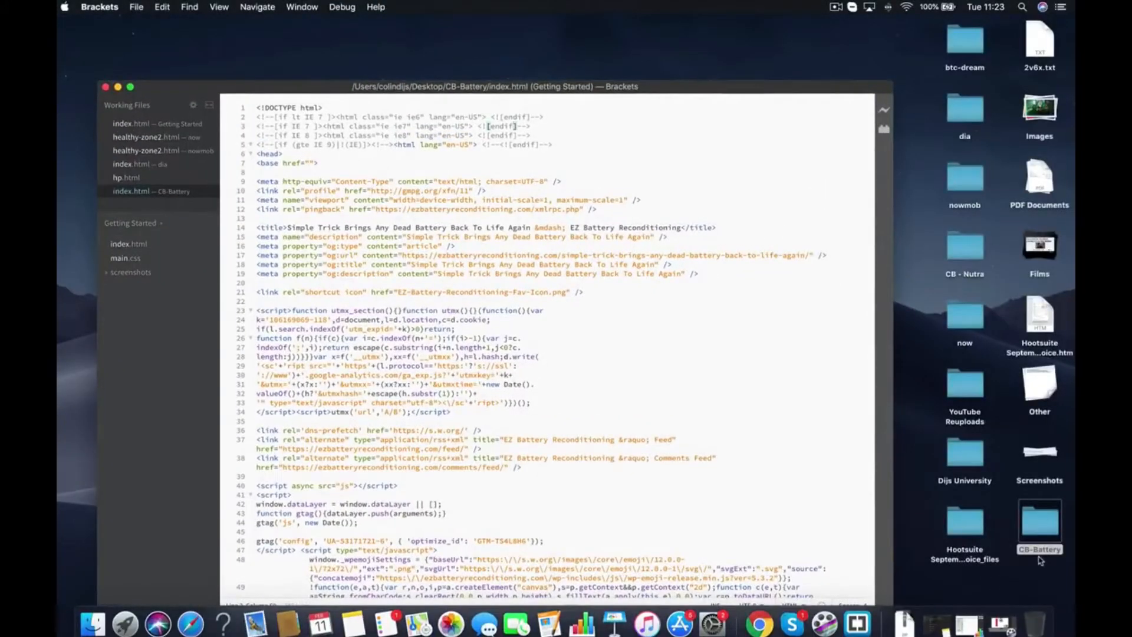
key("ctrl+Up")
left_click(506, 29)
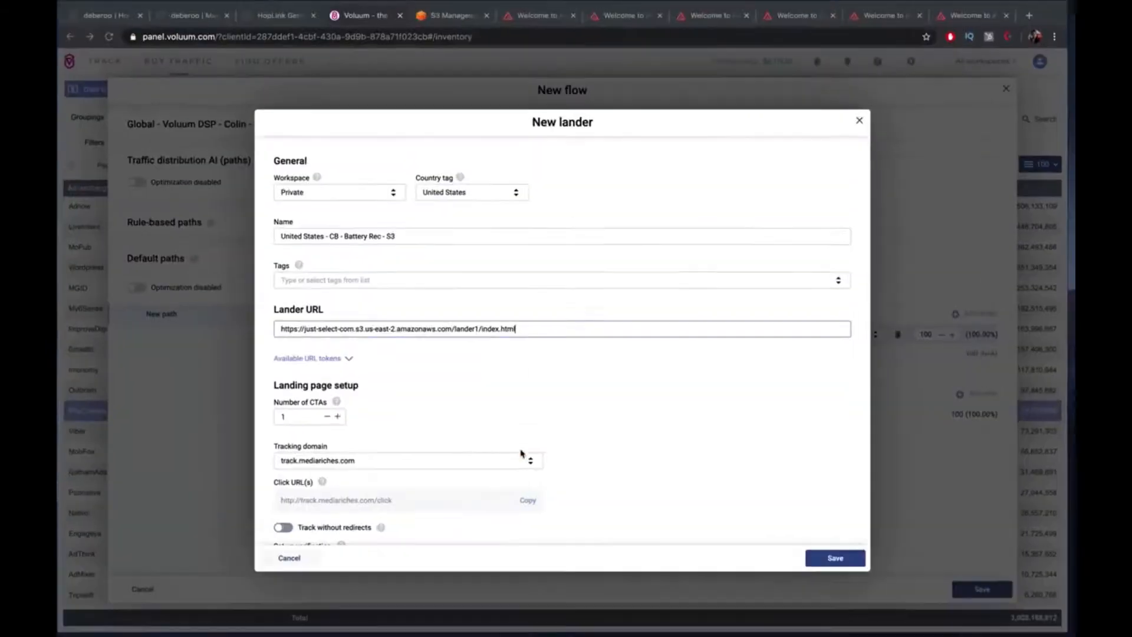
double_click(459, 338)
type("cb-batter")
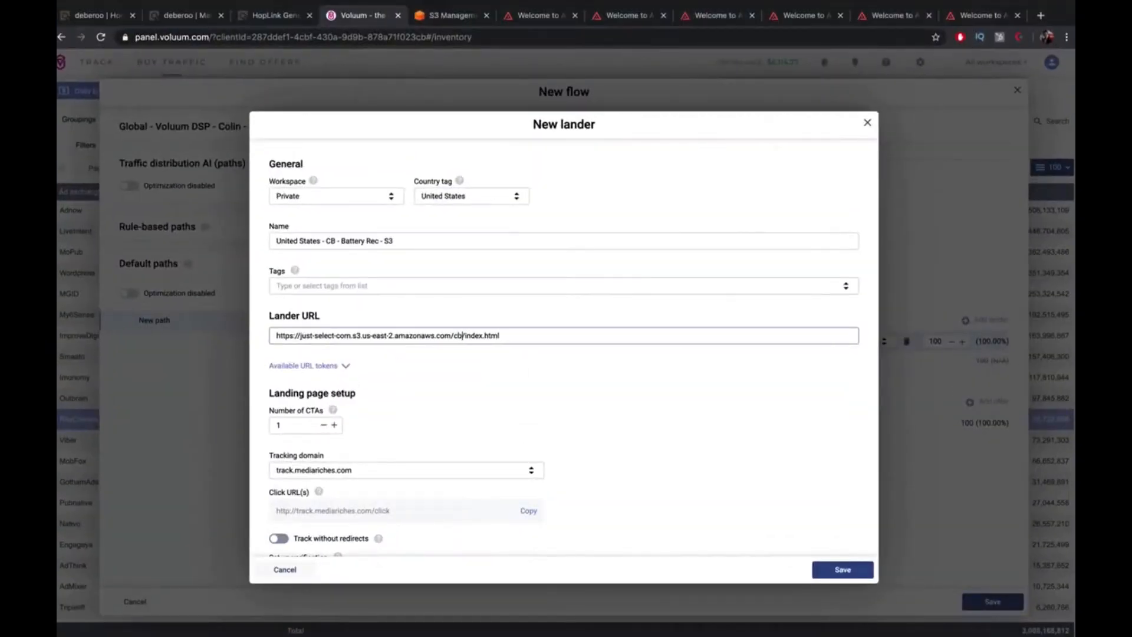
type("y")
left_click(512, 379)
scroll(333, 378, "down", 3)
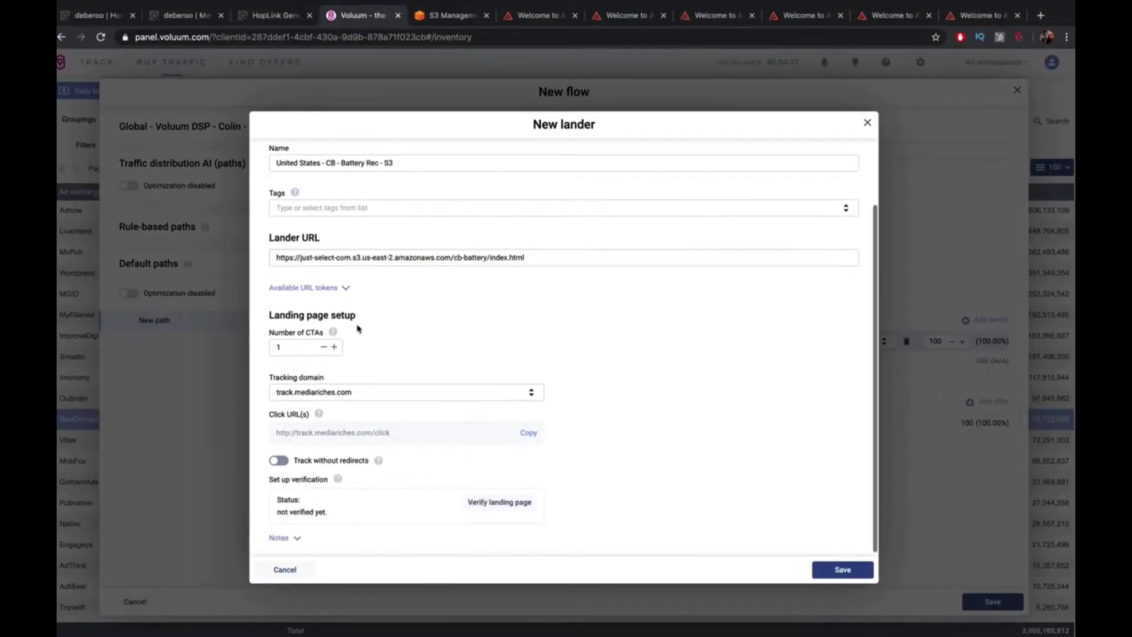
Bring the CB-Battery index.html forward in Brackets and search it for href
mouse_move(369, 457)
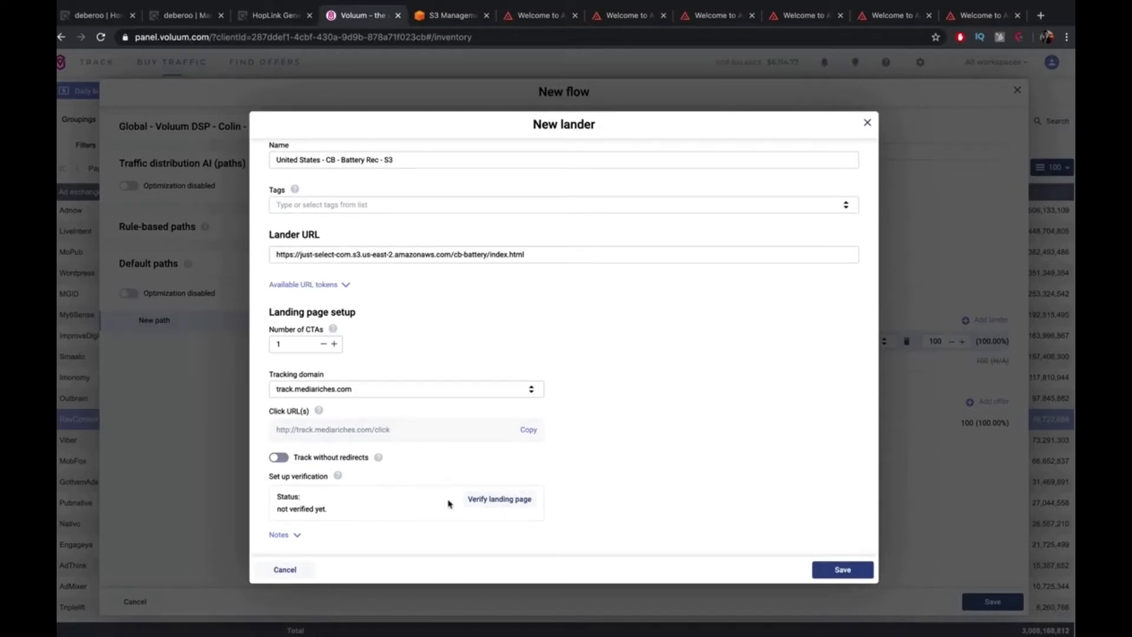
key("ctrl+Up")
left_click(509, 270)
key("super+f")
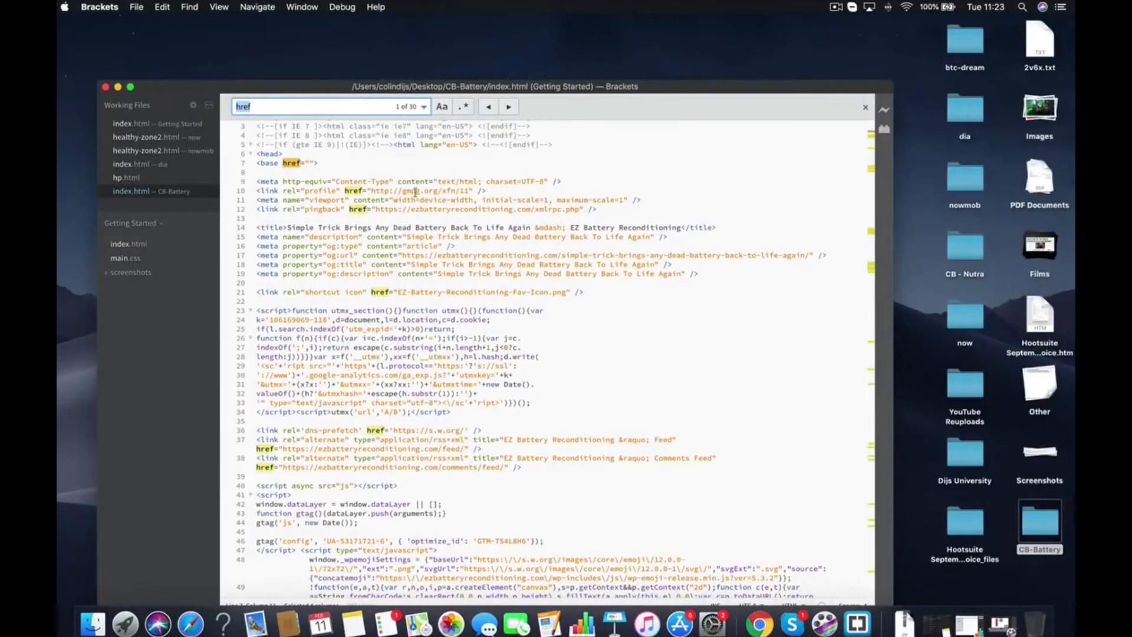
Paste the tracking click URL into the image link on line 270
scroll(437, 234, "down", 20)
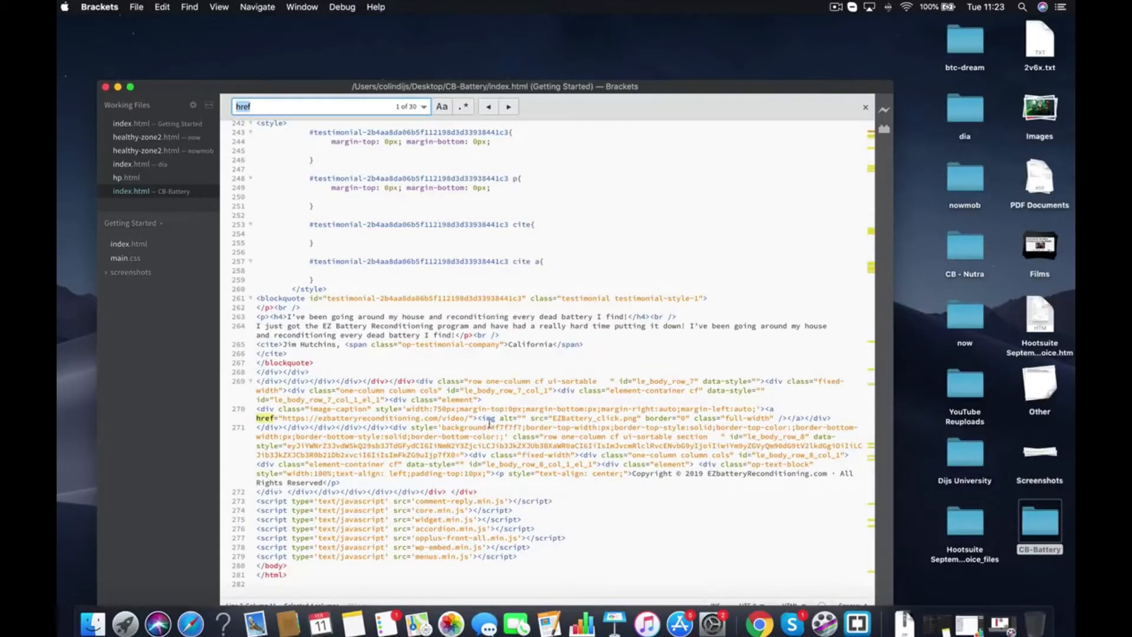
left_click_drag(468, 418, 281, 418)
key("super+v")
left_click(425, 317)
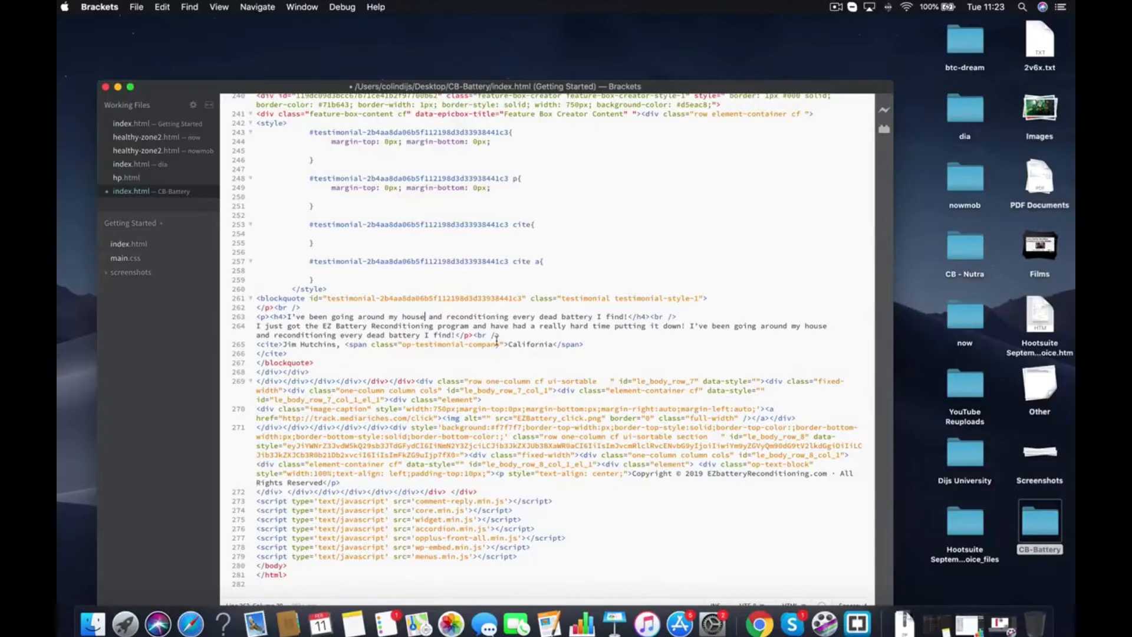
scroll(497, 341, "up", 4)
scroll(418, 470, "down", 4)
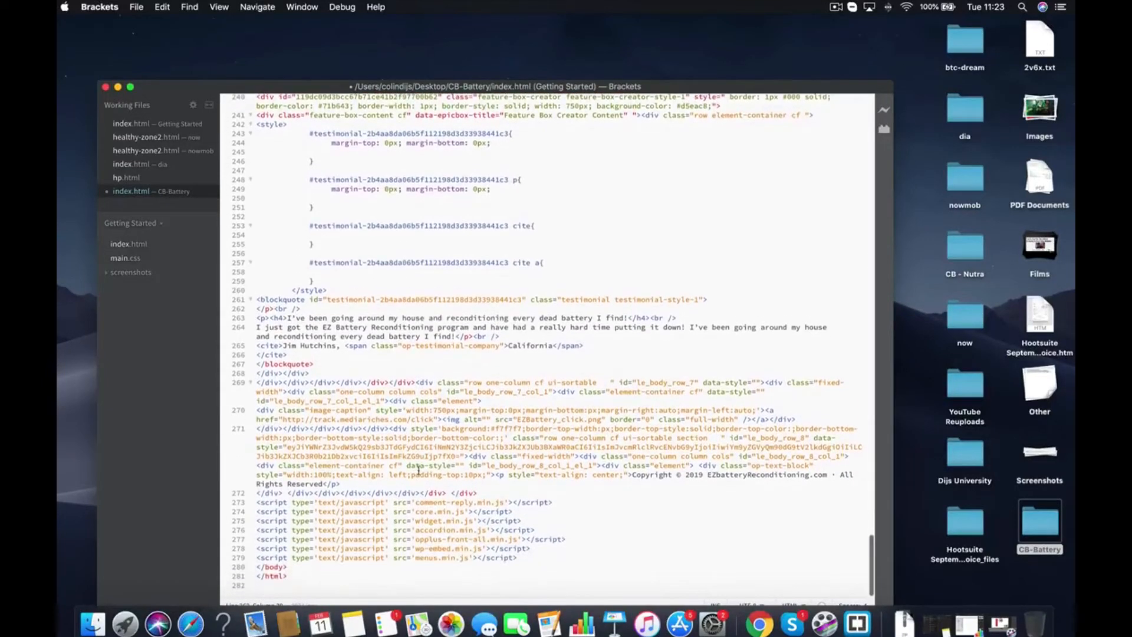
left_click_drag(434, 419, 284, 419)
type("INSERT CLICK YUR")
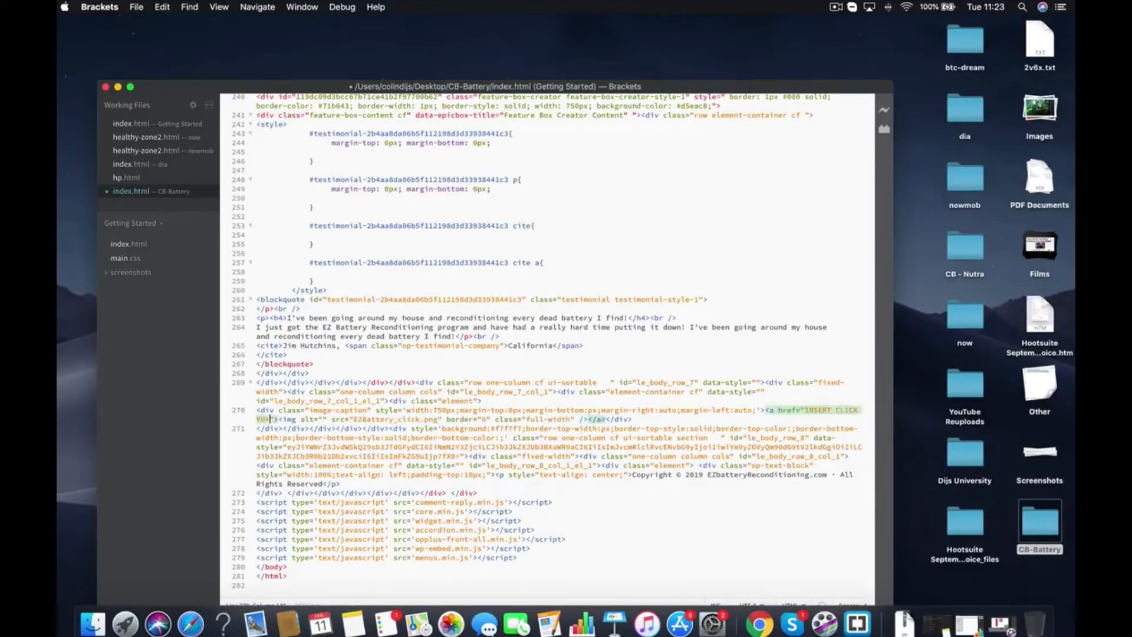
key("BackSpace")
key("BackSpace")
key("BackSpace")
type("URL HERE")
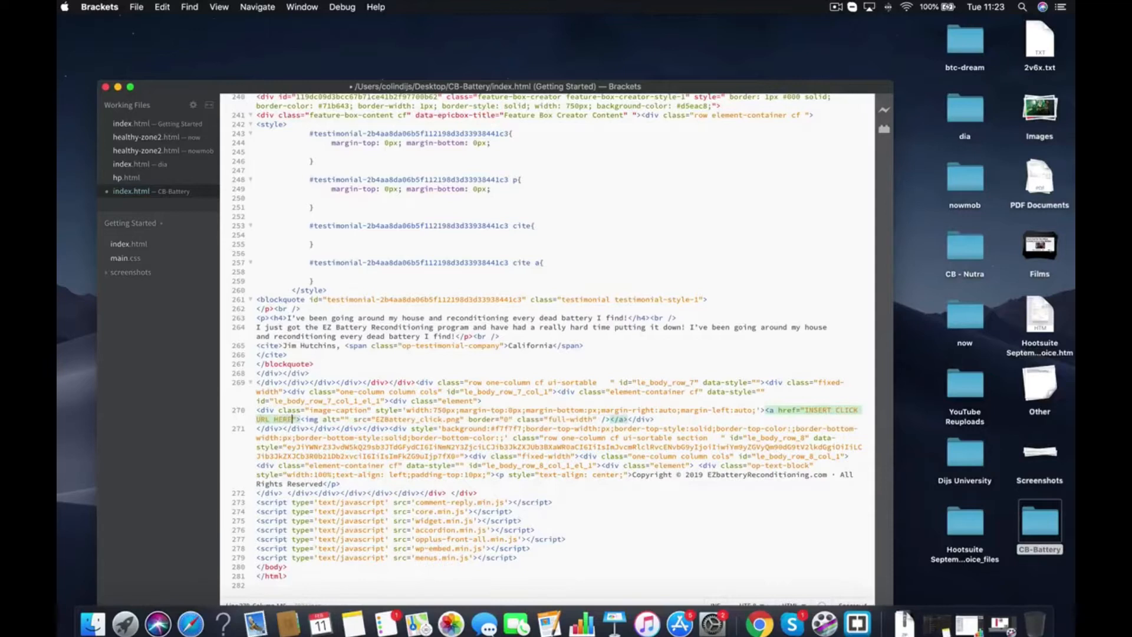
left_click_drag(805, 411, 293, 420)
key("cmd+v")
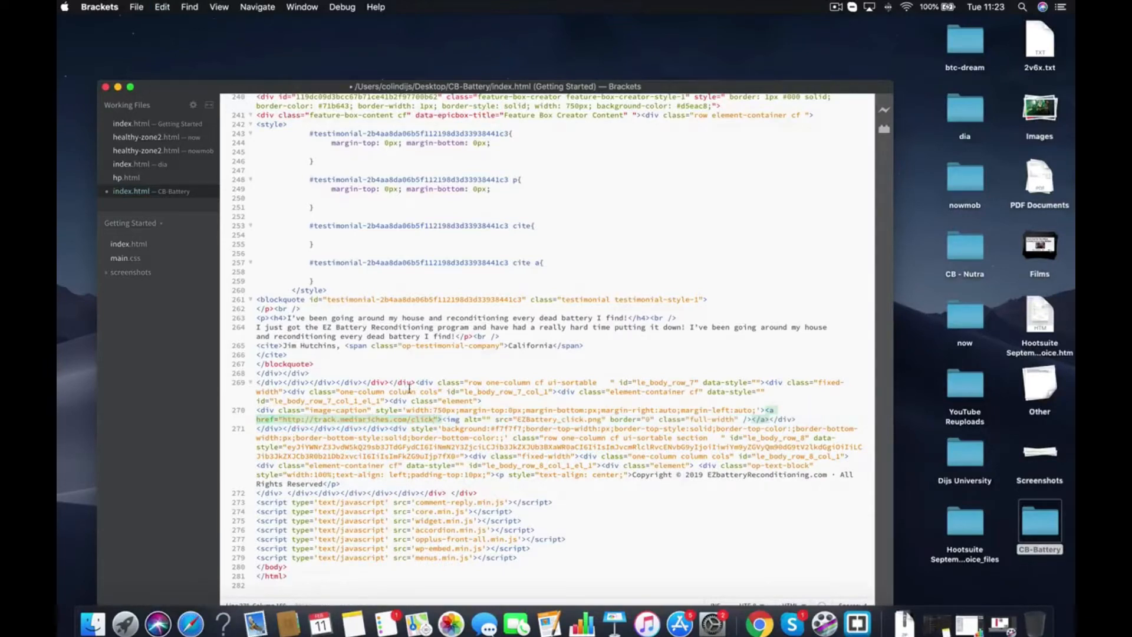
left_click(425, 357)
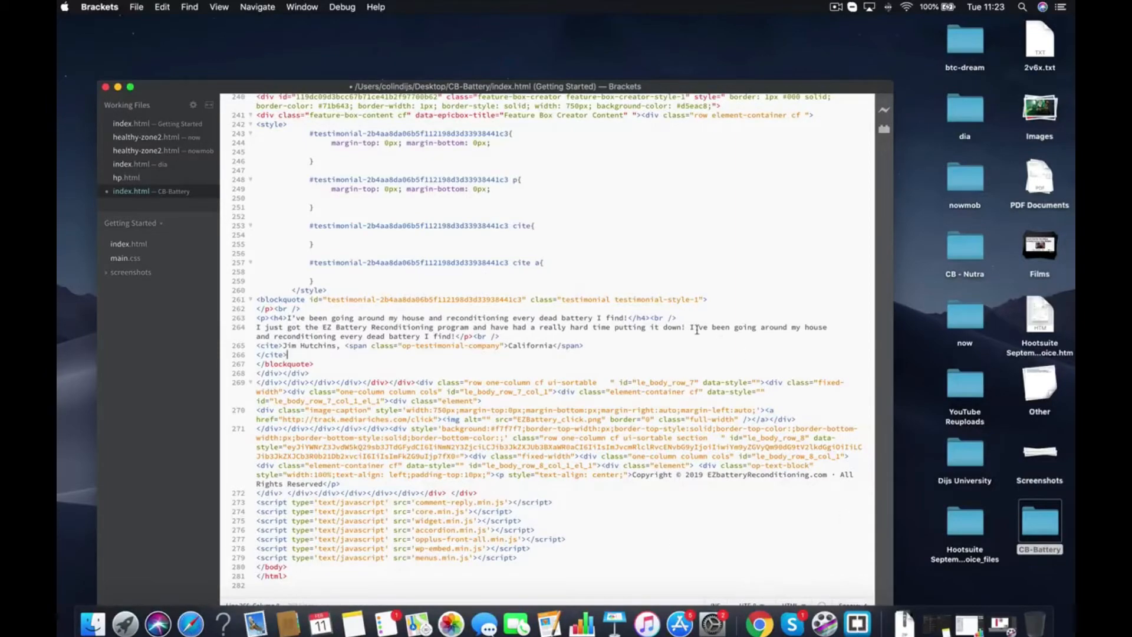
Close index.html, saving the changes, and return to the browser's lander form
scroll(590, 328, "up", 20)
scroll(533, 325, "up", 5)
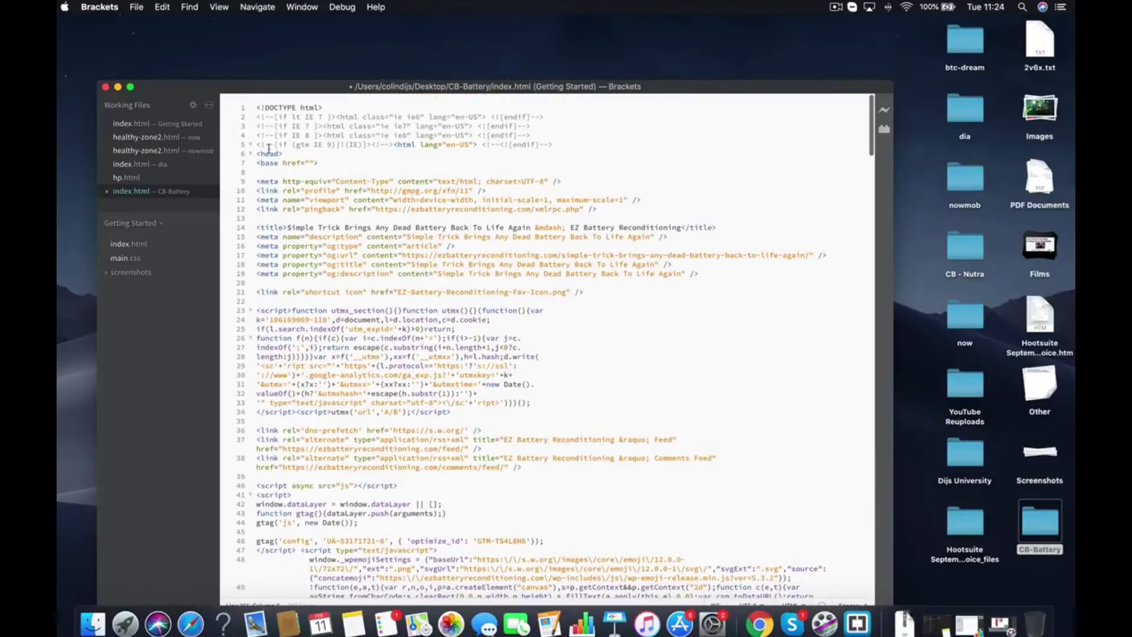
left_click(105, 87)
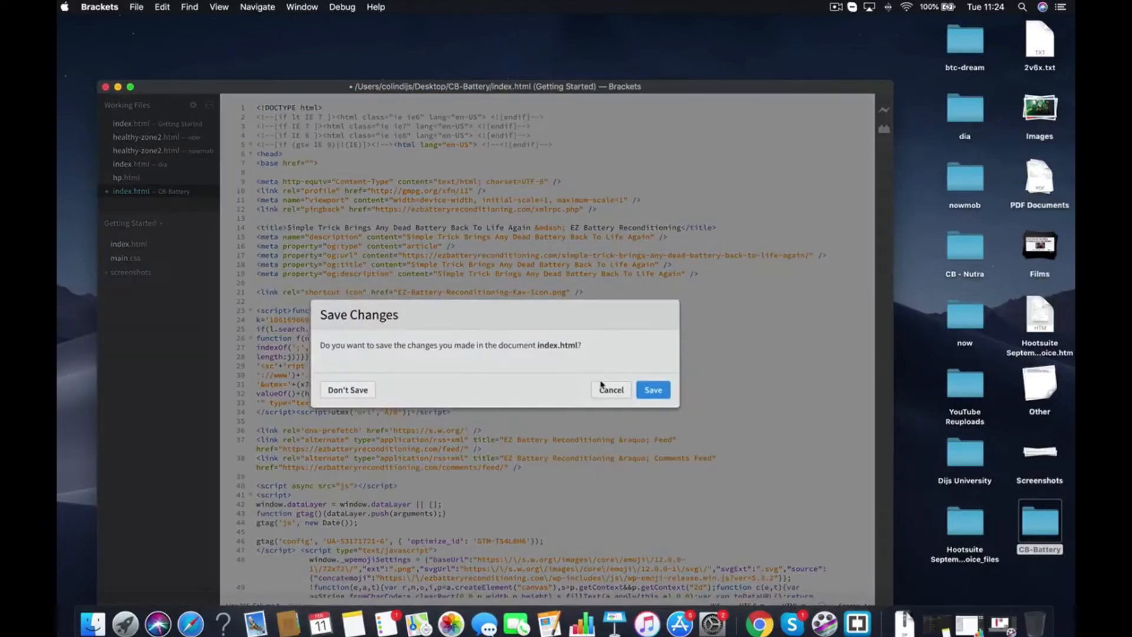
left_click(655, 390)
key("ctrl+Up")
left_click(462, 37)
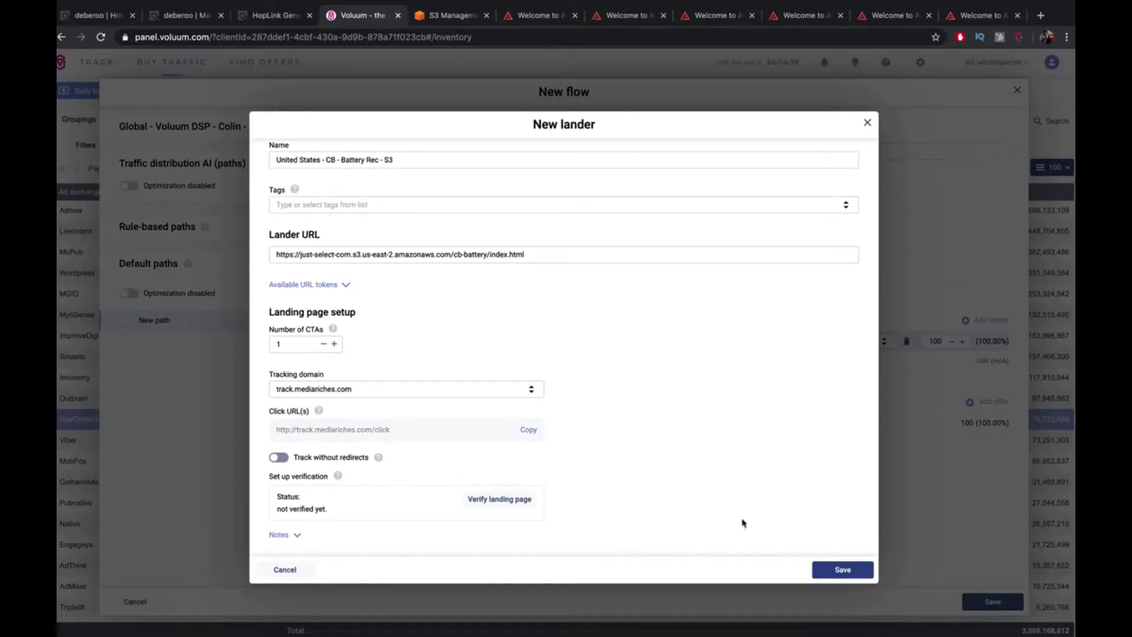
Upload the CB-Battery folder from the desktop into the just-select-com bucket
left_click(452, 20)
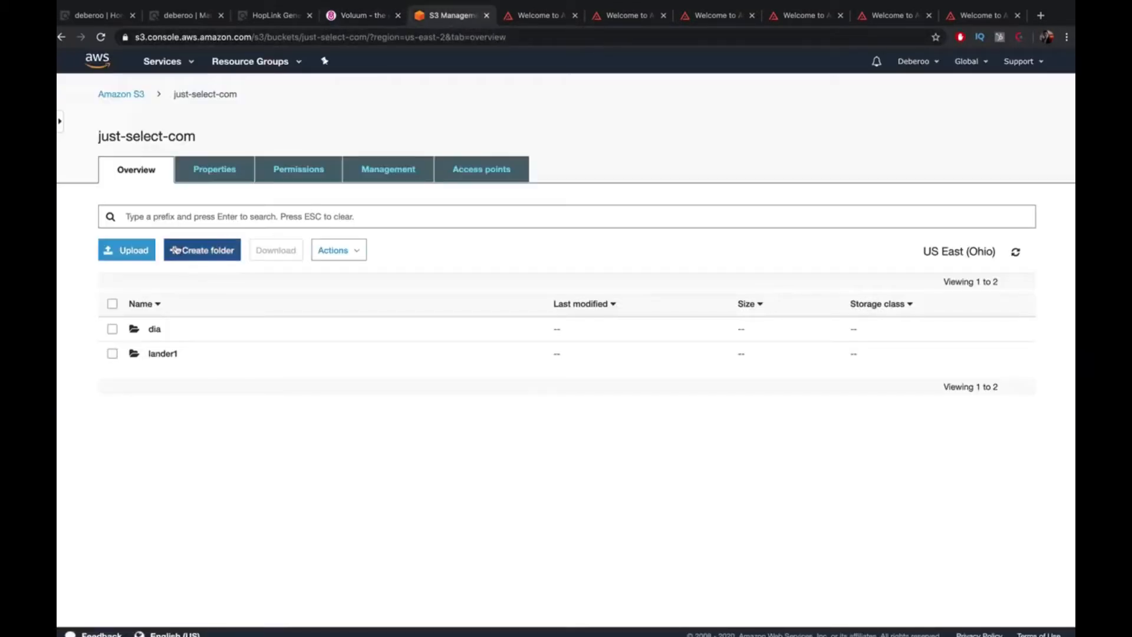
mouse_move(140, 3)
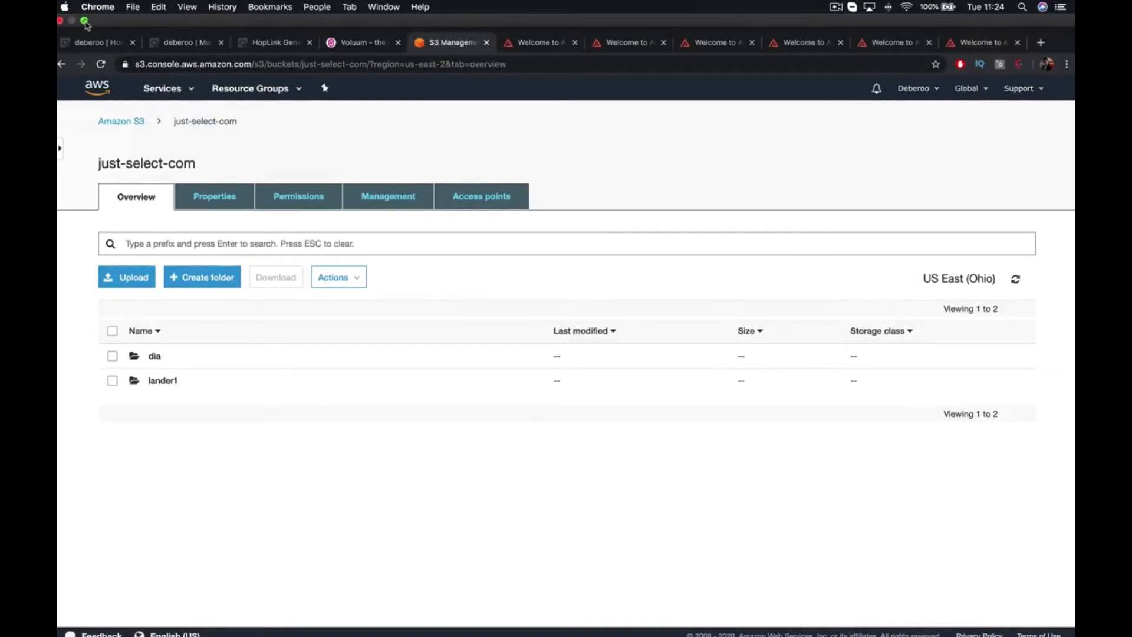
left_click(85, 22)
left_click_drag(1040, 522, 409, 274)
left_click(139, 270)
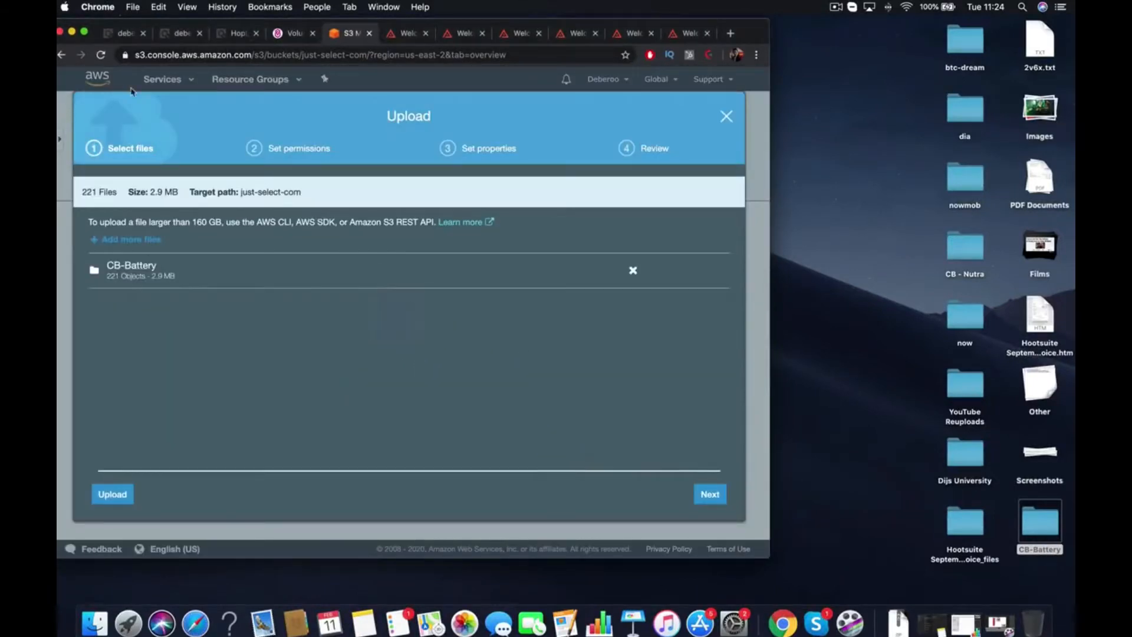
left_click(84, 32)
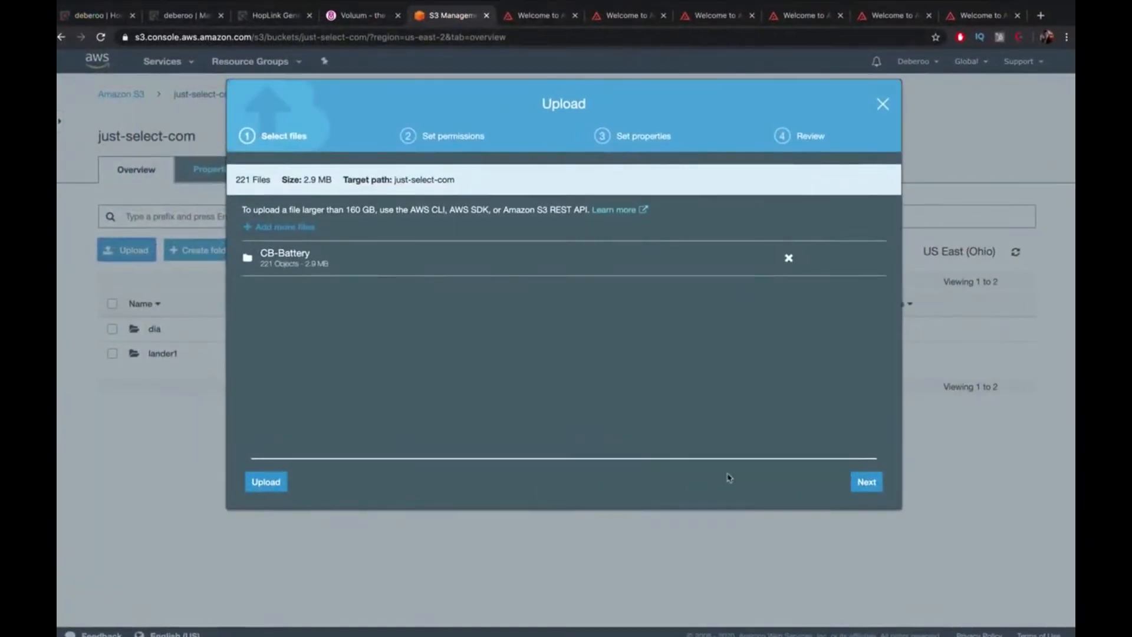
left_click(265, 481)
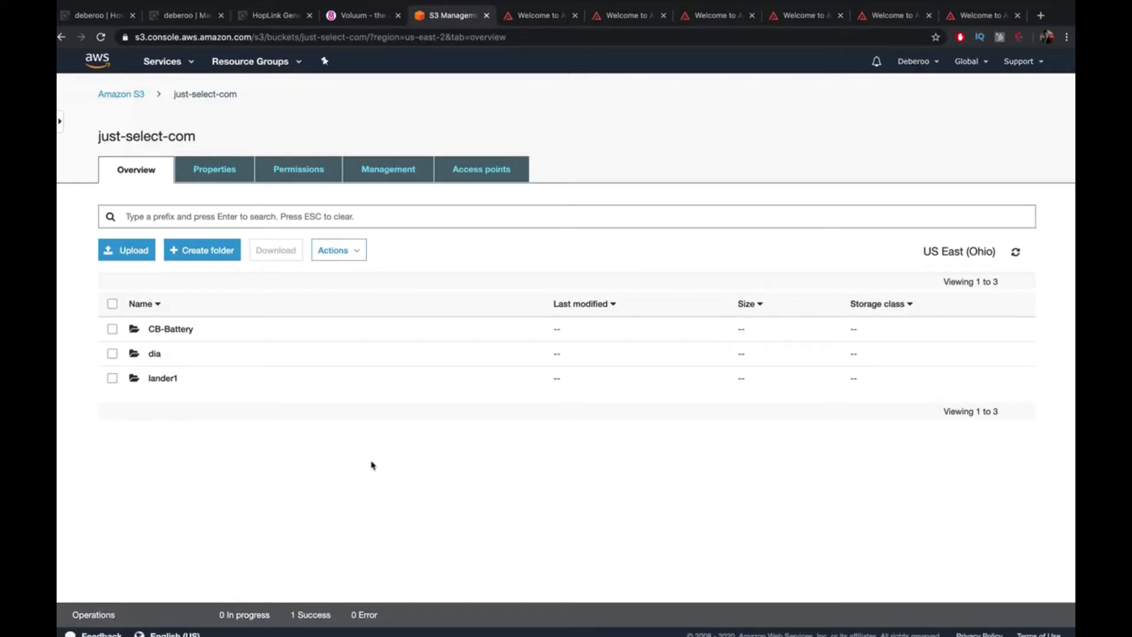
left_click(180, 330)
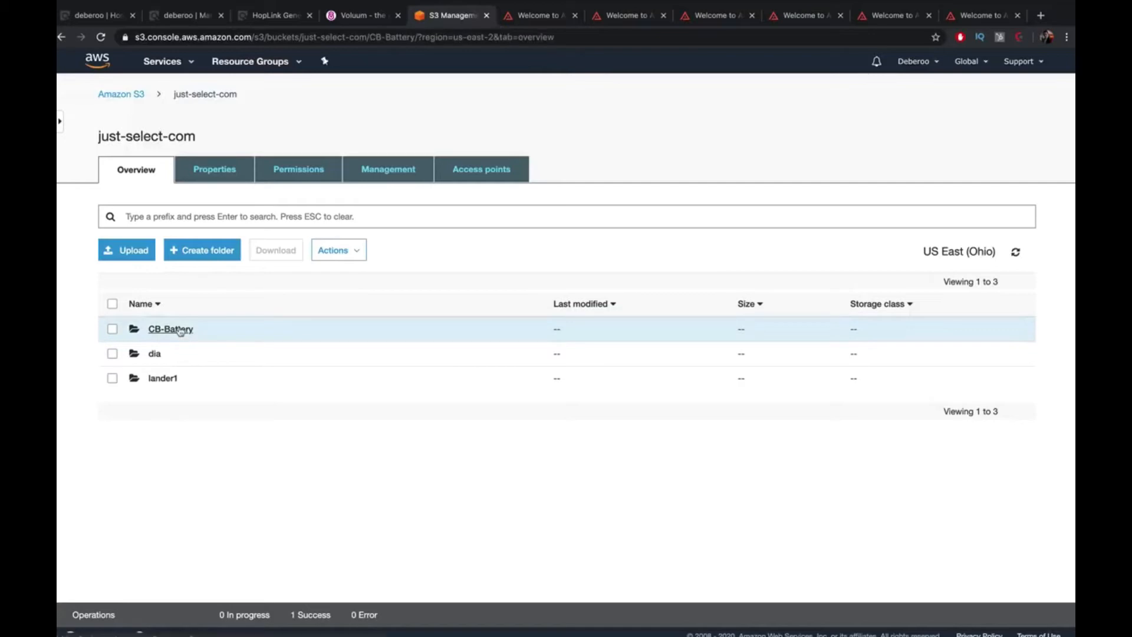
scroll(307, 354, "down", 5)
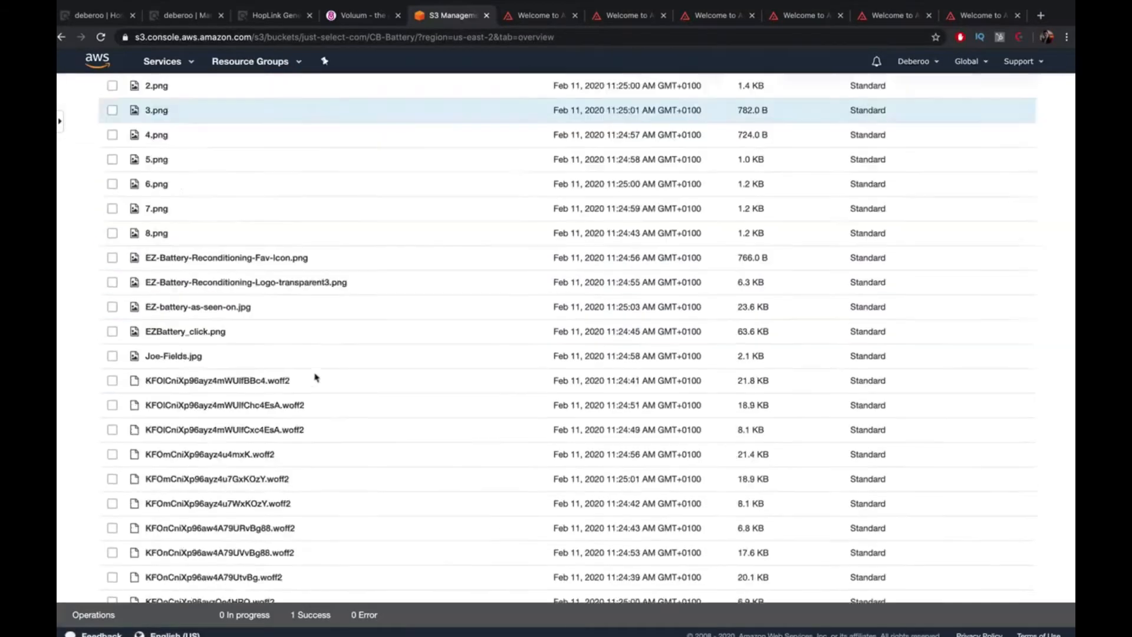
scroll(315, 377, "down", 20)
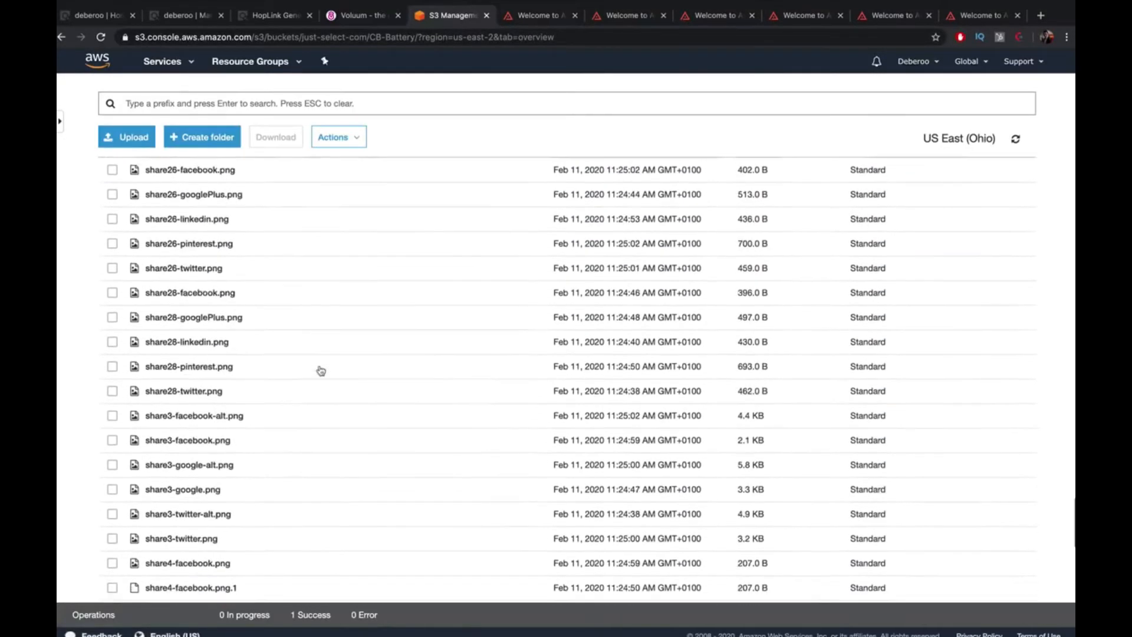
scroll(321, 370, "up", 15)
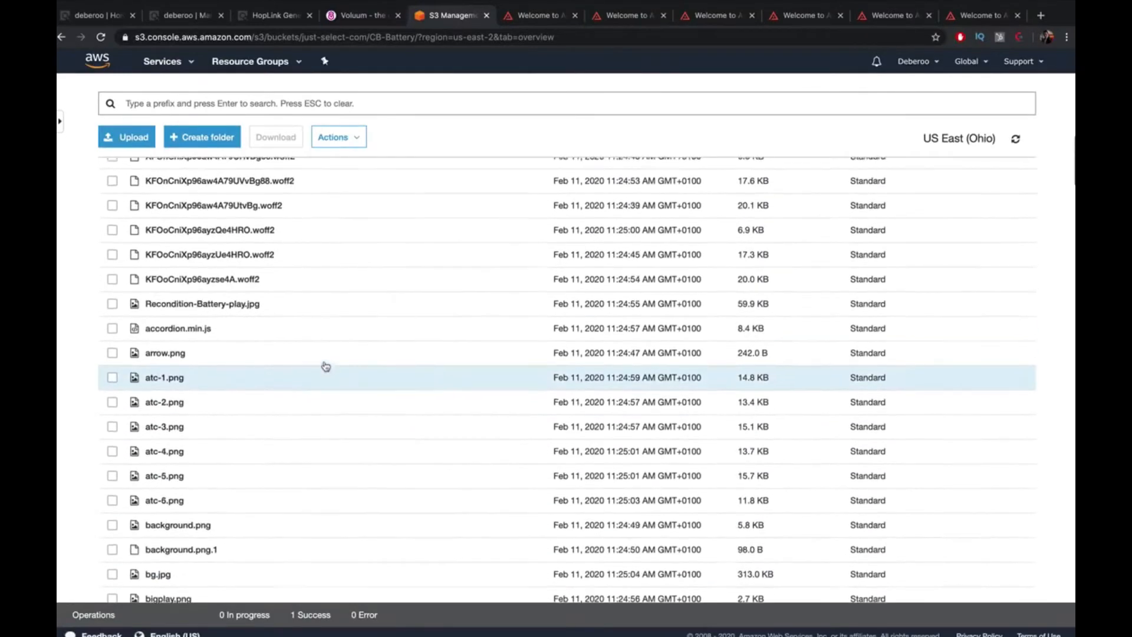
scroll(326, 366, "up", 10)
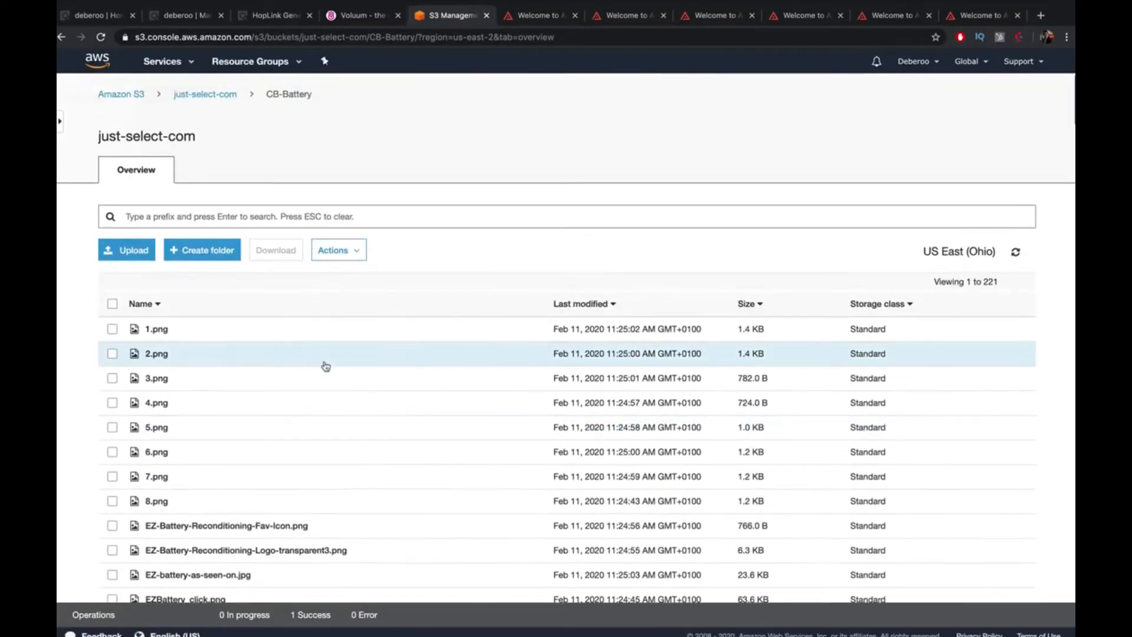
scroll(325, 367, "down", 14)
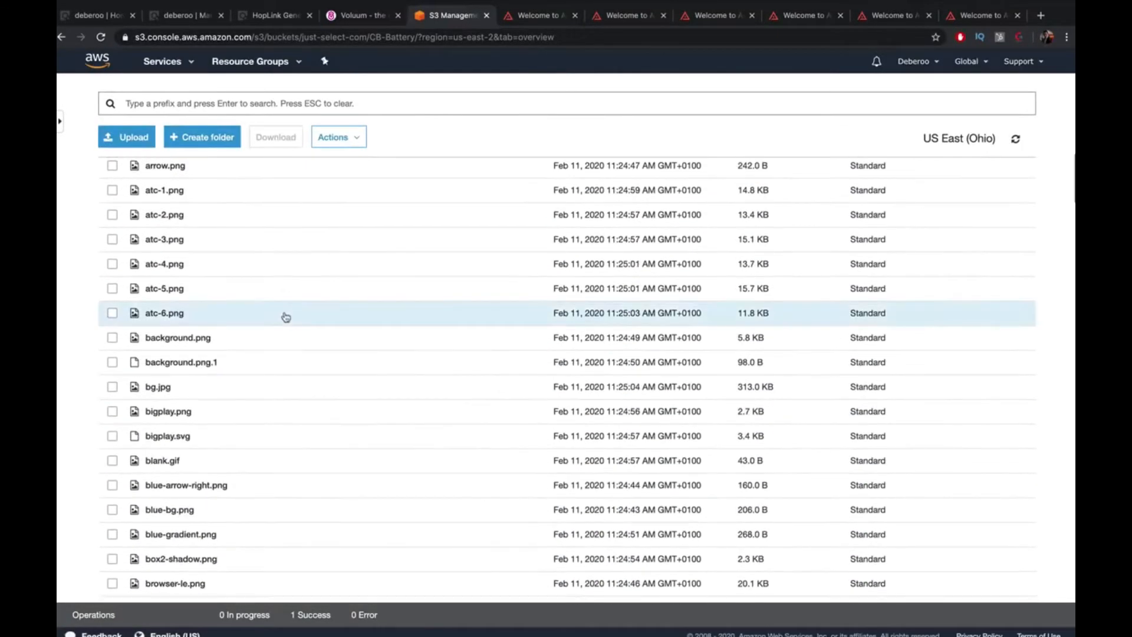
scroll(286, 317, "down", 15)
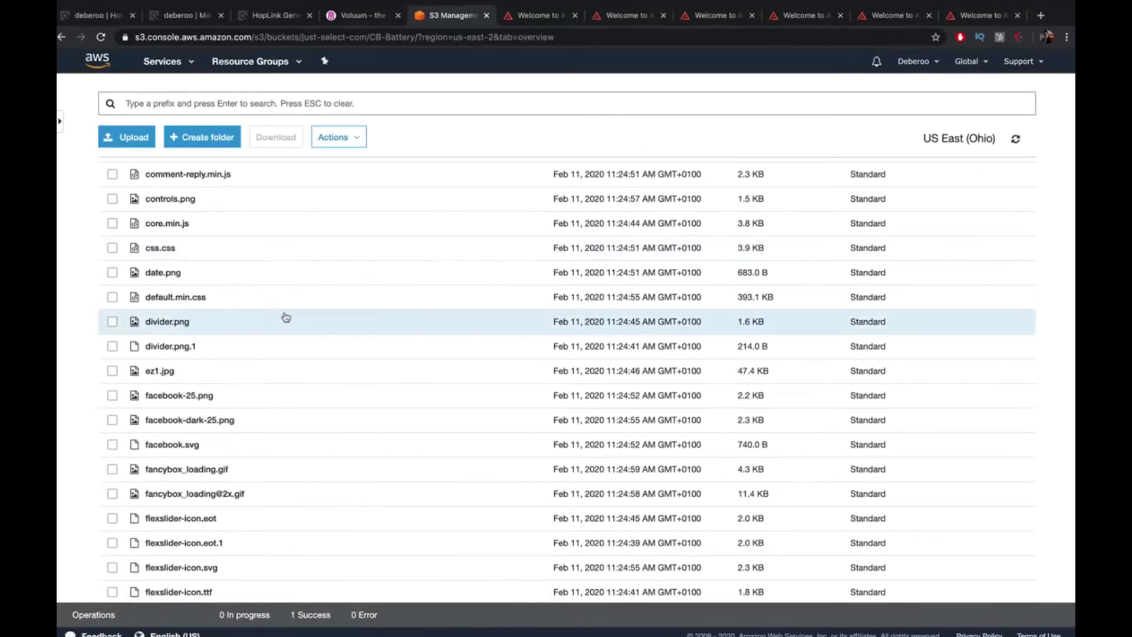
scroll(286, 318, "down", 12)
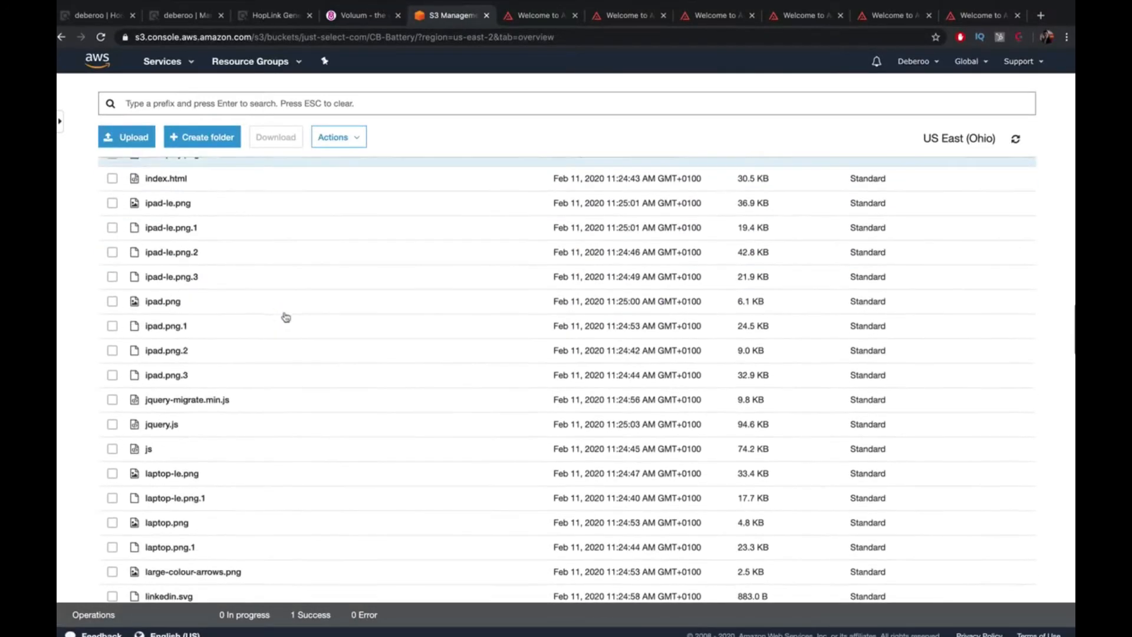
scroll(286, 317, "down", 3)
scroll(286, 309, "down", 8)
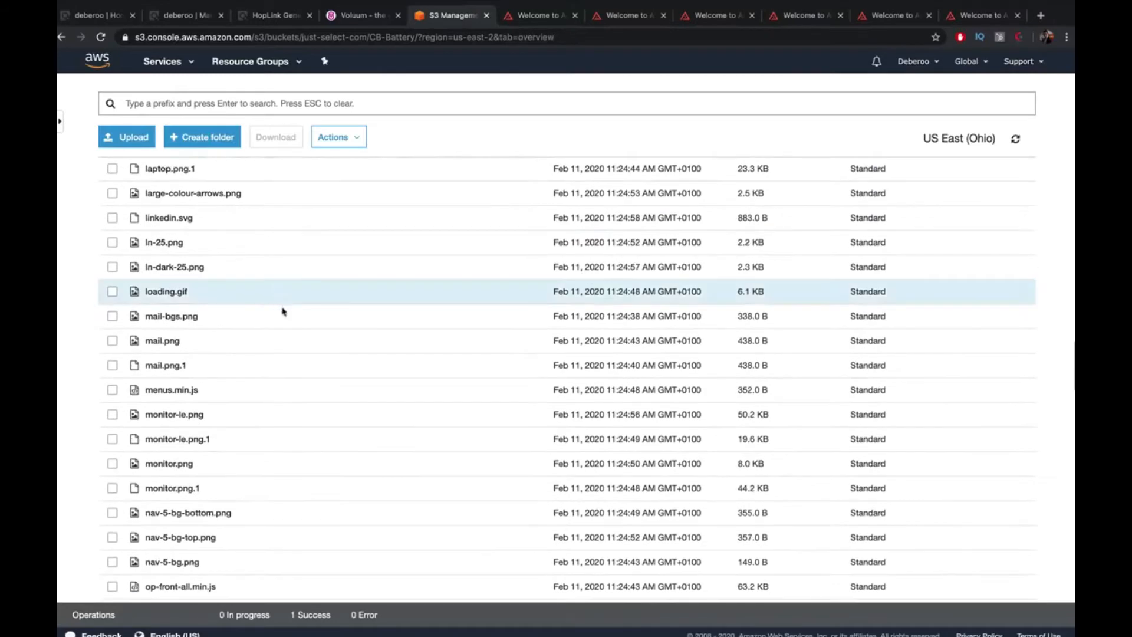
scroll(284, 318, "down", 15)
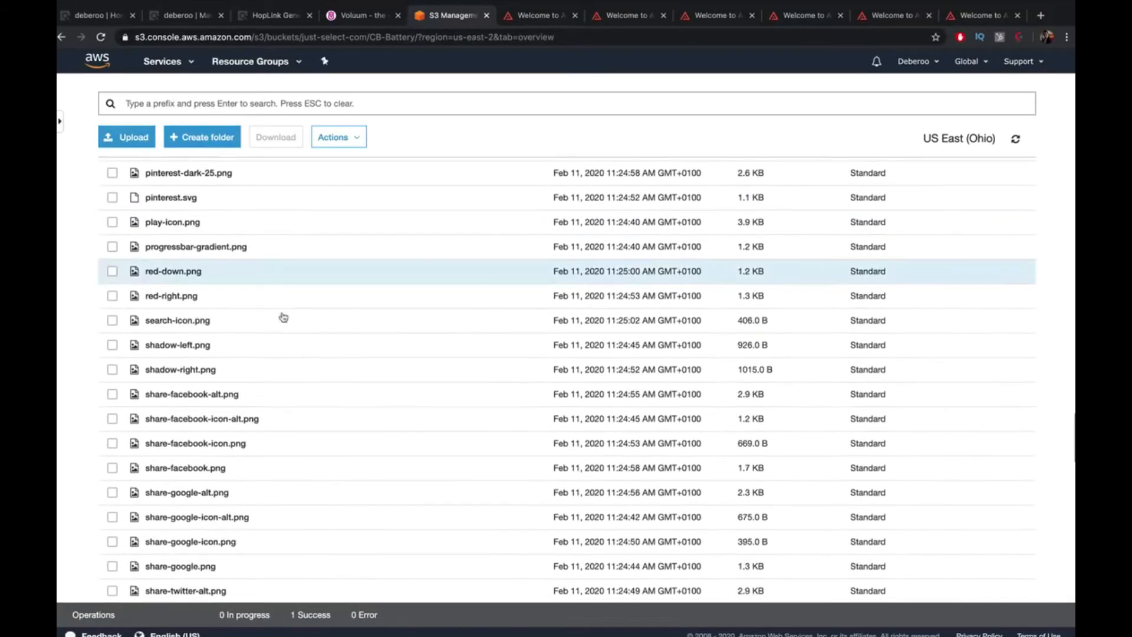
scroll(284, 317, "up", 20)
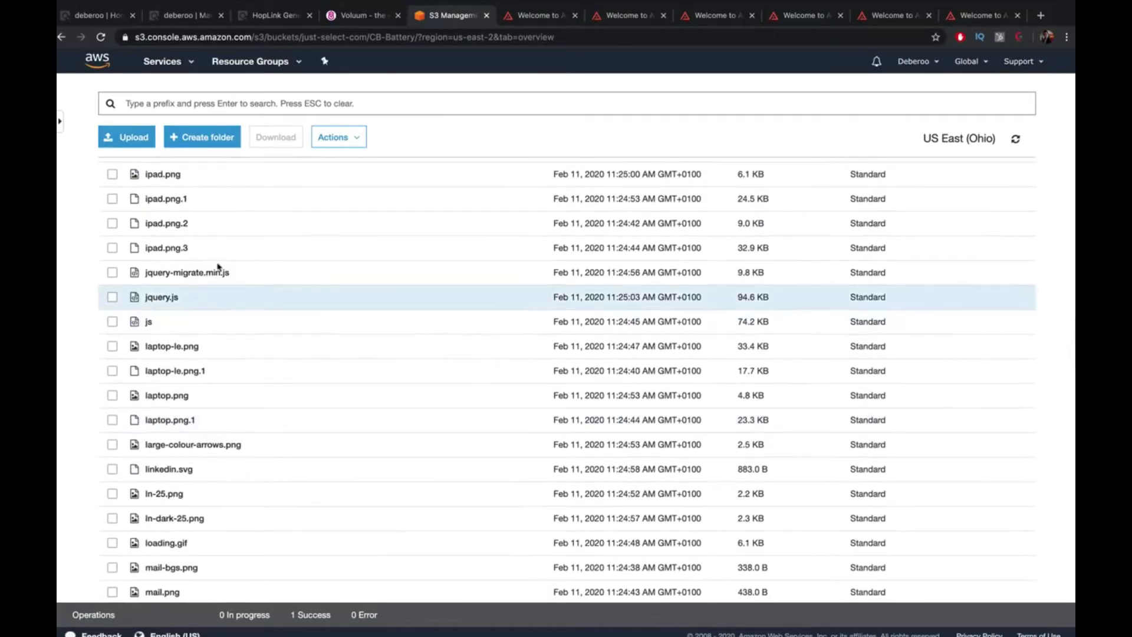
scroll(202, 254, "up", 3)
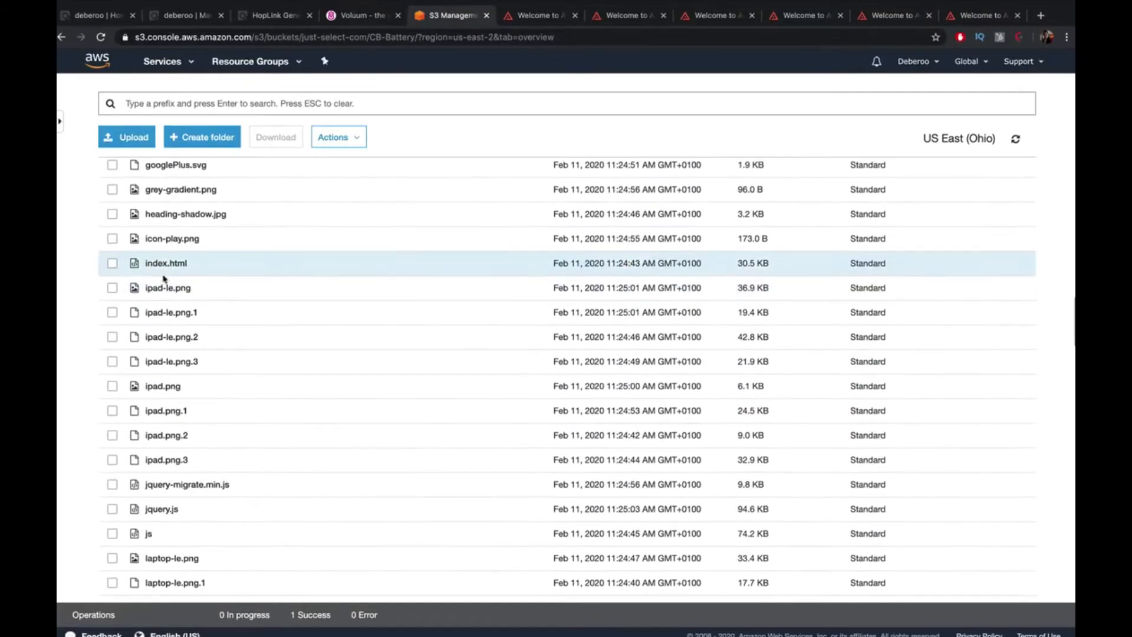
left_click(167, 261)
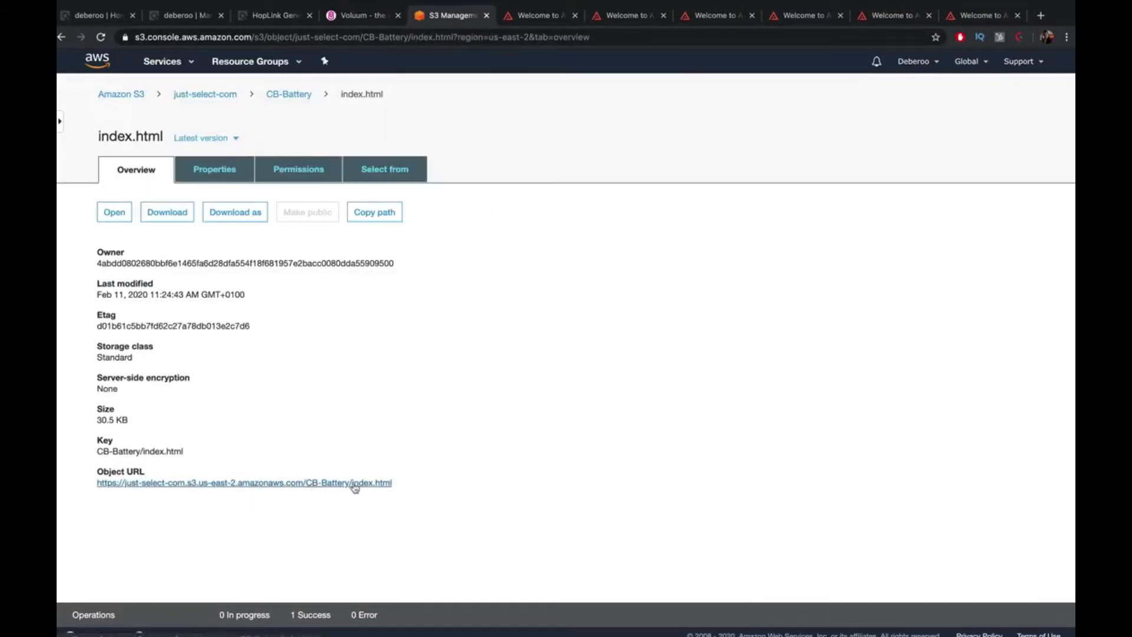
left_click(61, 36)
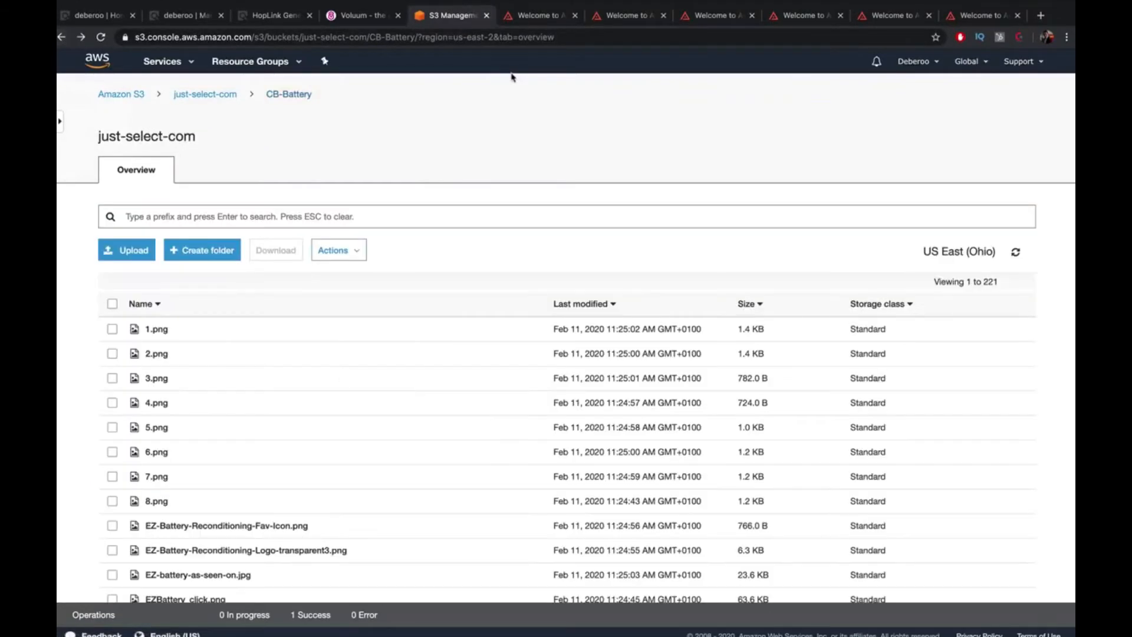
Save the new S3 lander into the flow's path and begin a new offer
left_click(382, 18)
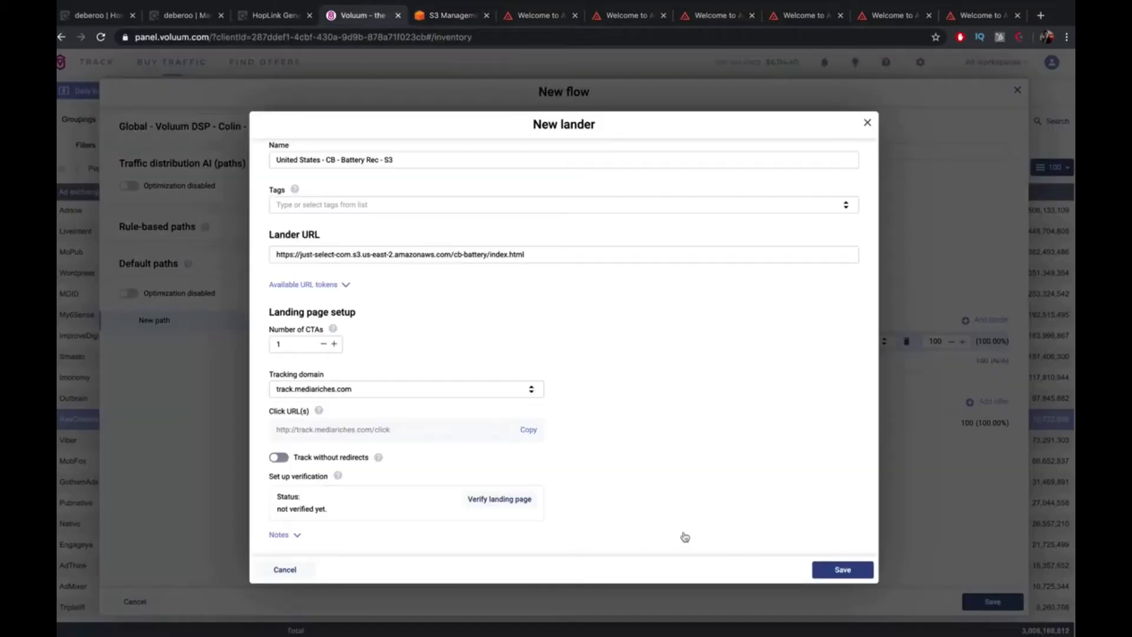
left_click(848, 569)
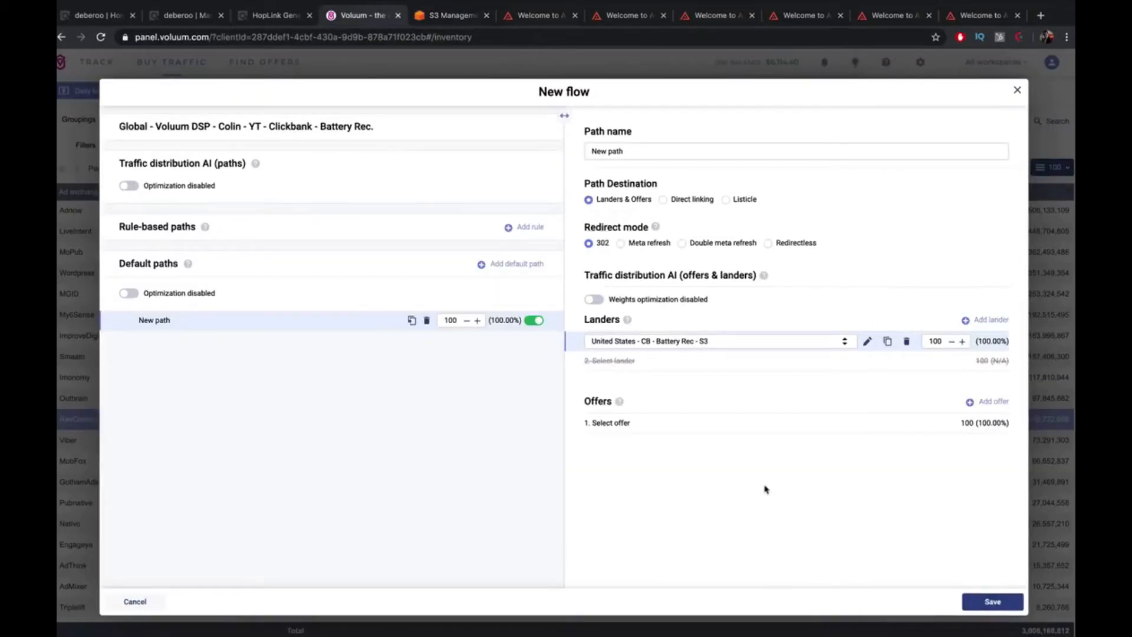
left_click(727, 422)
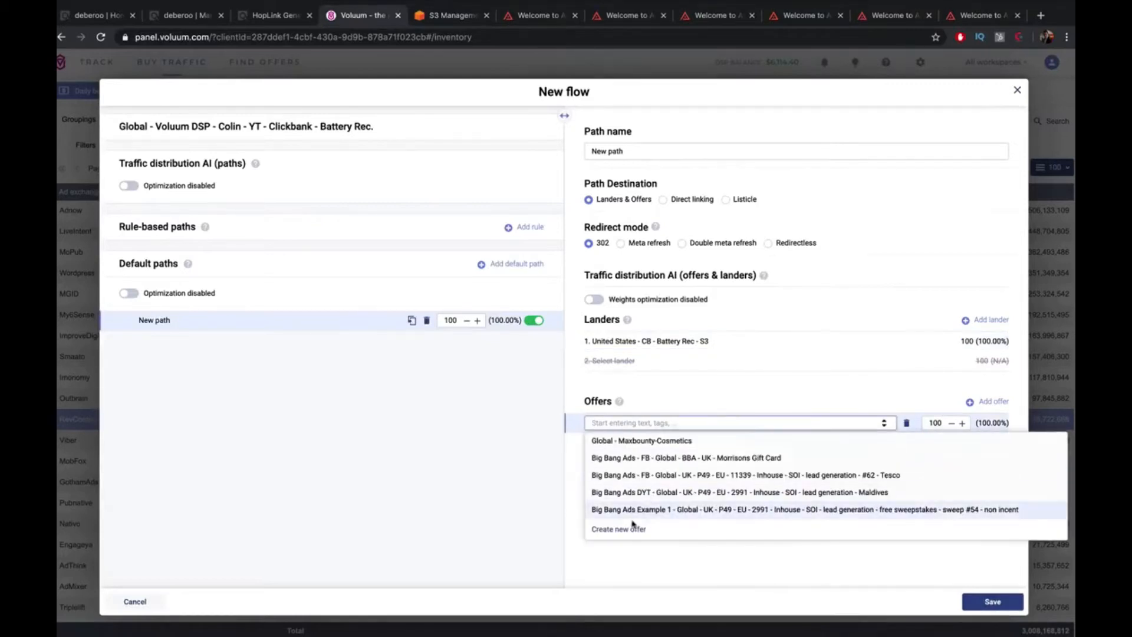
left_click(628, 530)
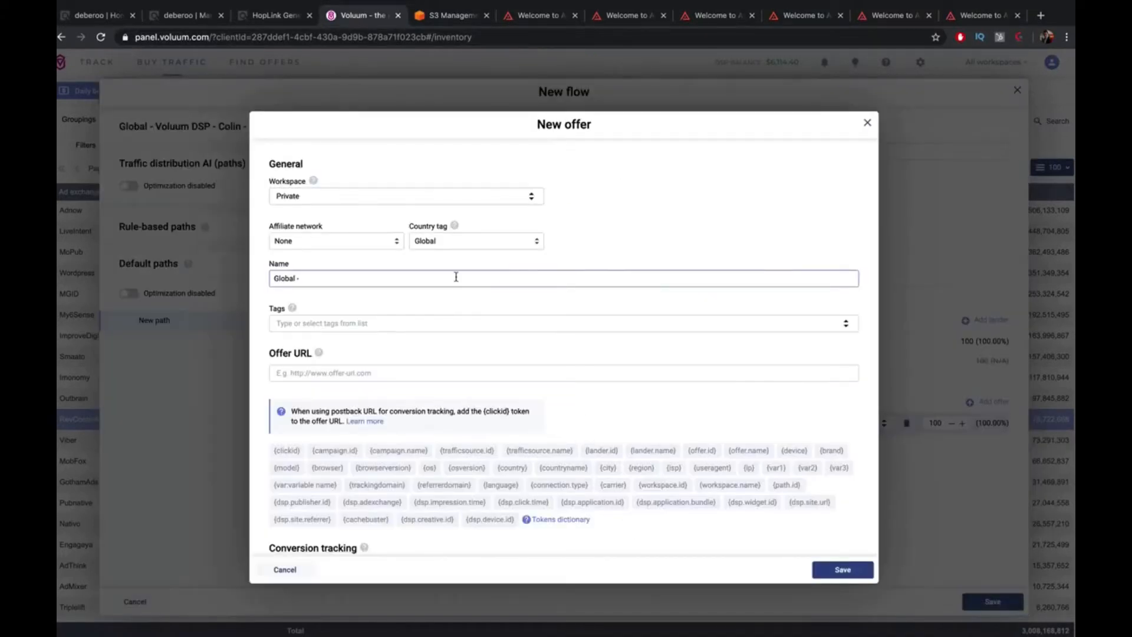
Set the offer to United States, Public workspace, named 'United States - Clickbank - Battery Rec'
left_click(461, 239)
type("u")
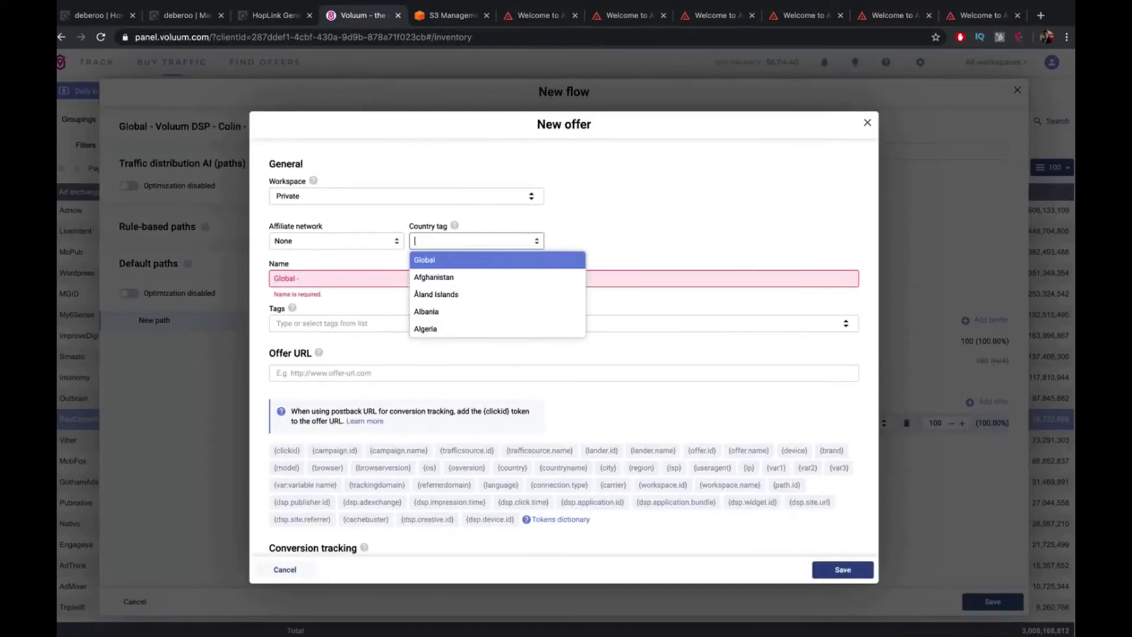
type("nited st")
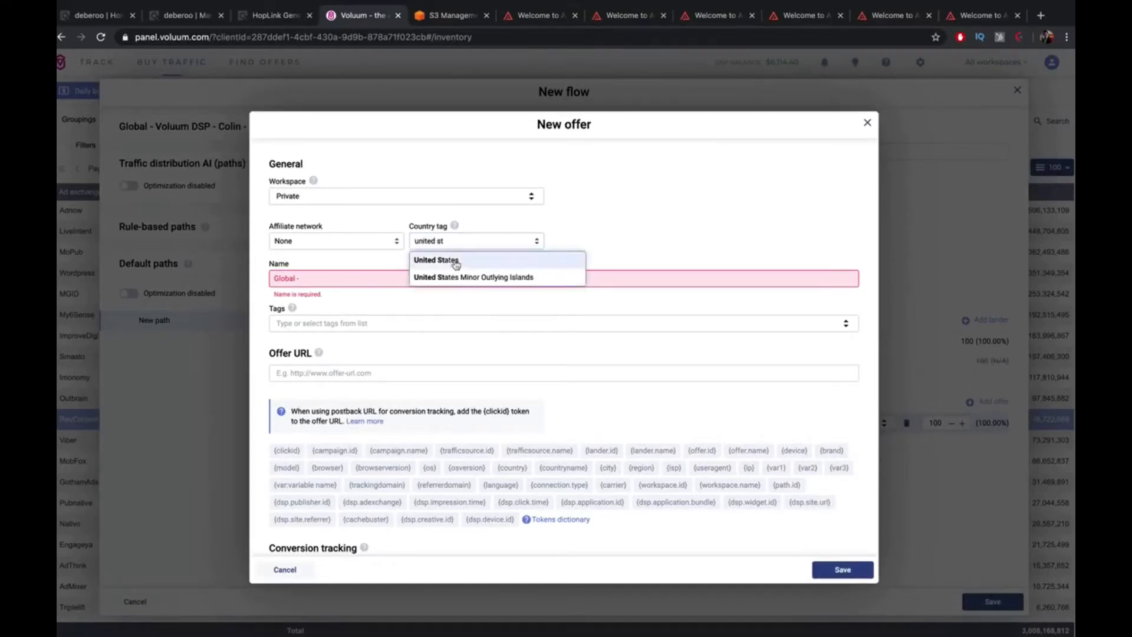
left_click(451, 262)
left_click(375, 190)
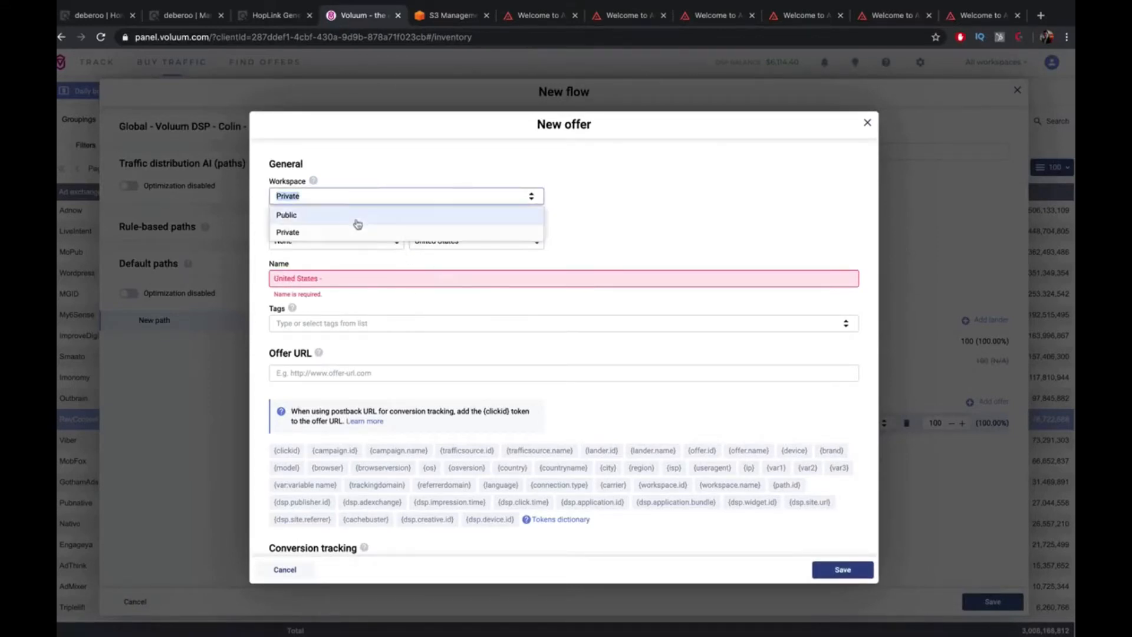
left_click(360, 232)
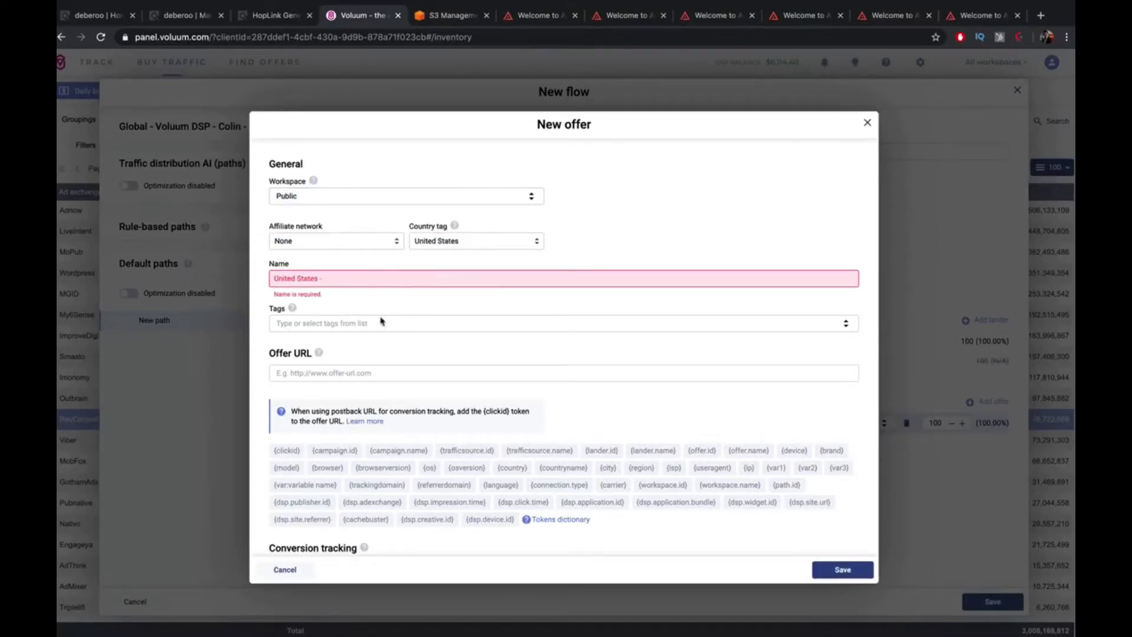
left_click(384, 276)
type("Clickbank - ")
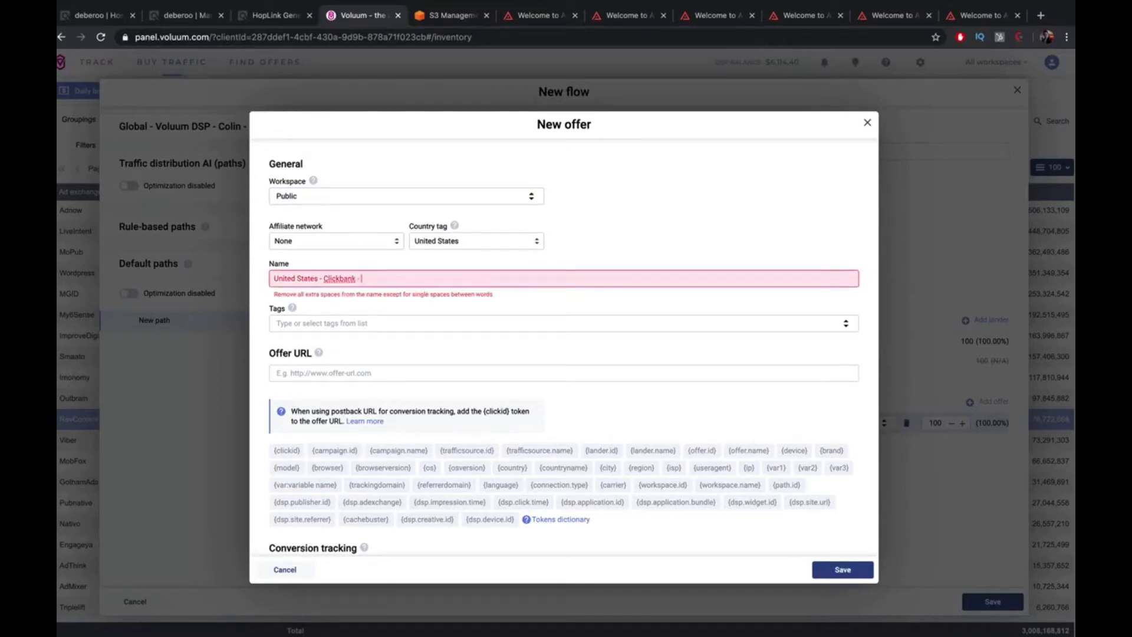
type("Battery Rec")
left_click(385, 325)
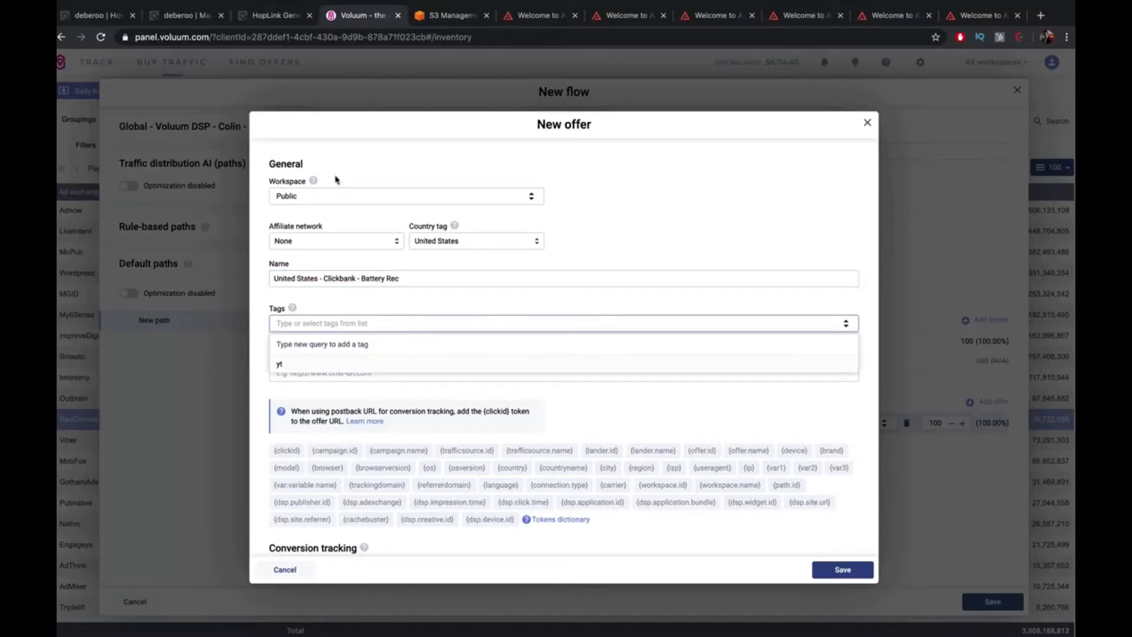
Paste the ClickBank HopLink into the new offer's URL field
left_click(256, 16)
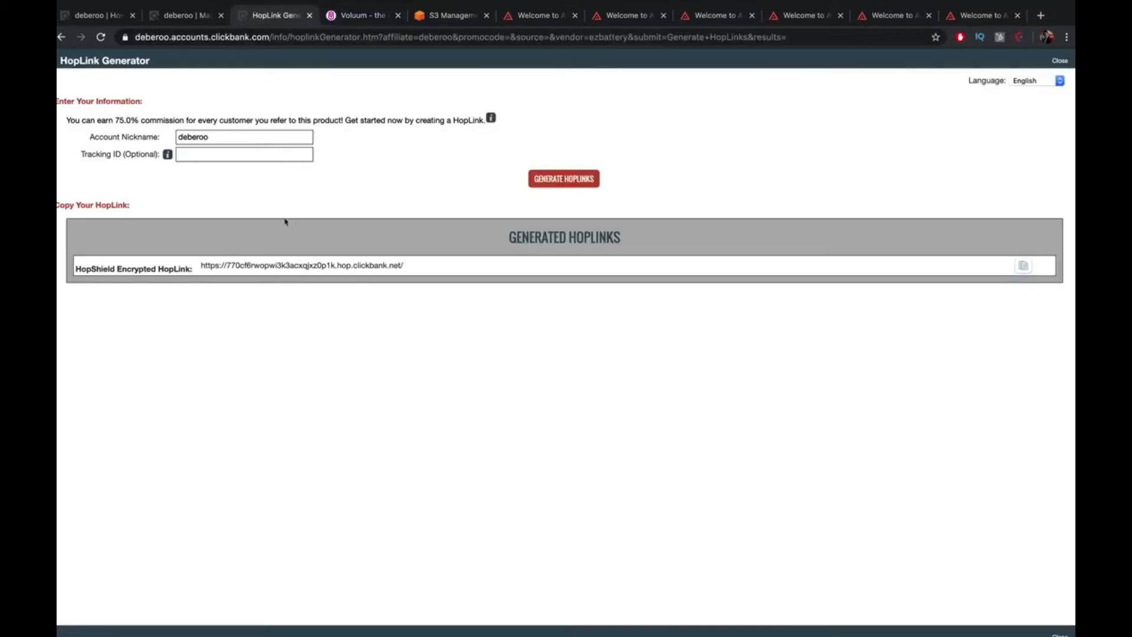
triple_click(277, 261)
key("ctrl+c")
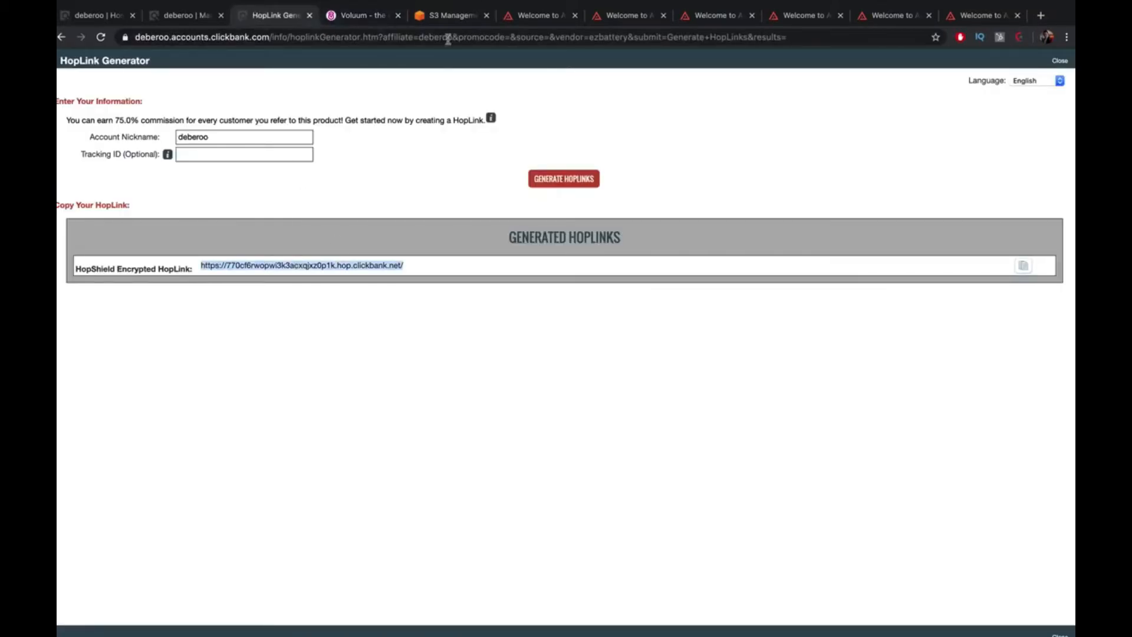
left_click(450, 16)
left_click(361, 15)
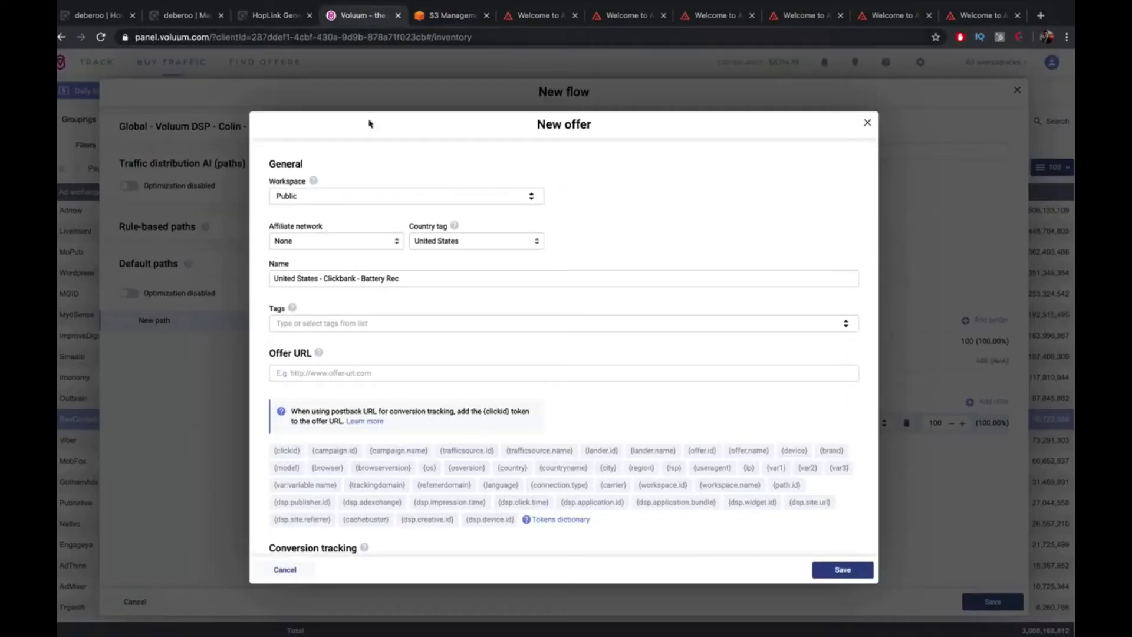
left_click(413, 371)
key("ctrl+v")
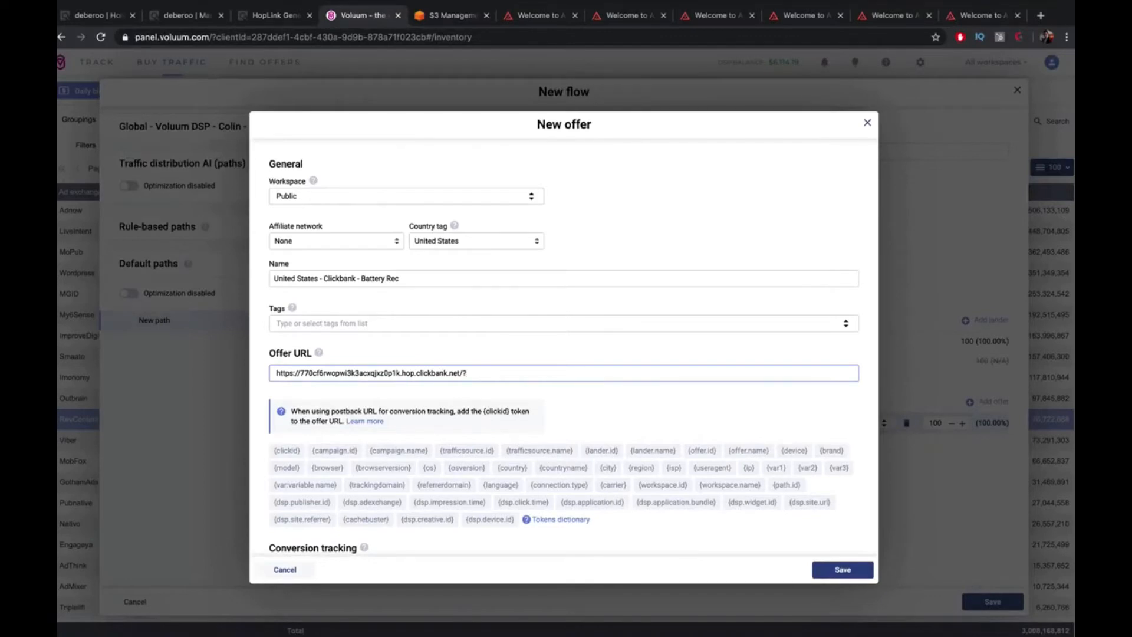
Append ?tid={clickid} to the offer URL and save the offer into the path
type("id=")
left_click(289, 452)
scroll(581, 395, "down", 3)
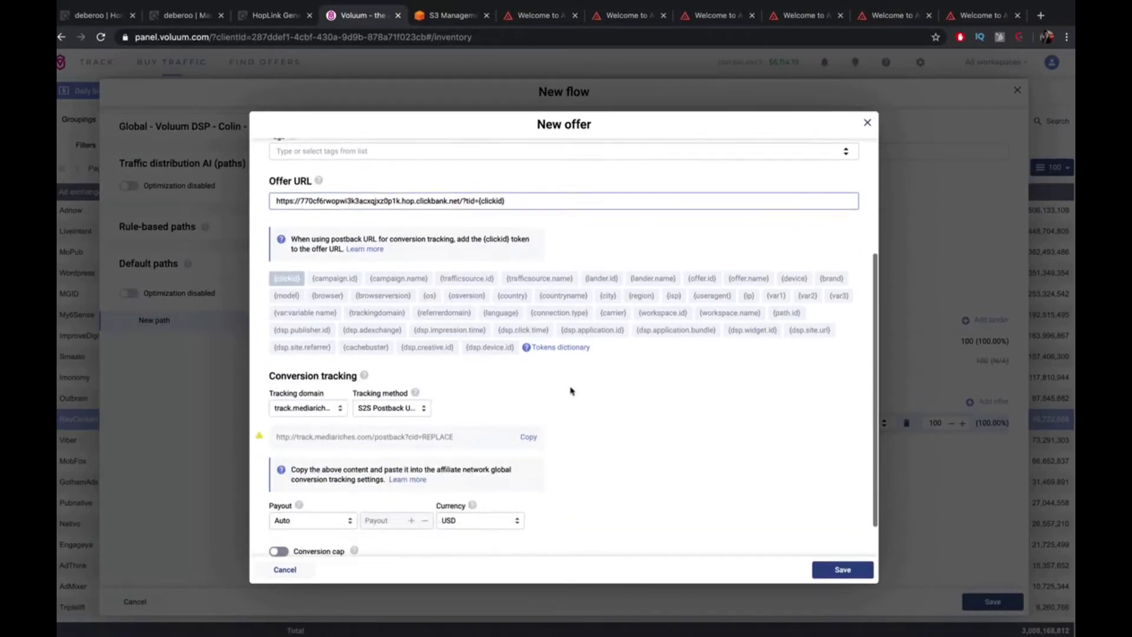
scroll(570, 391, "up", 1)
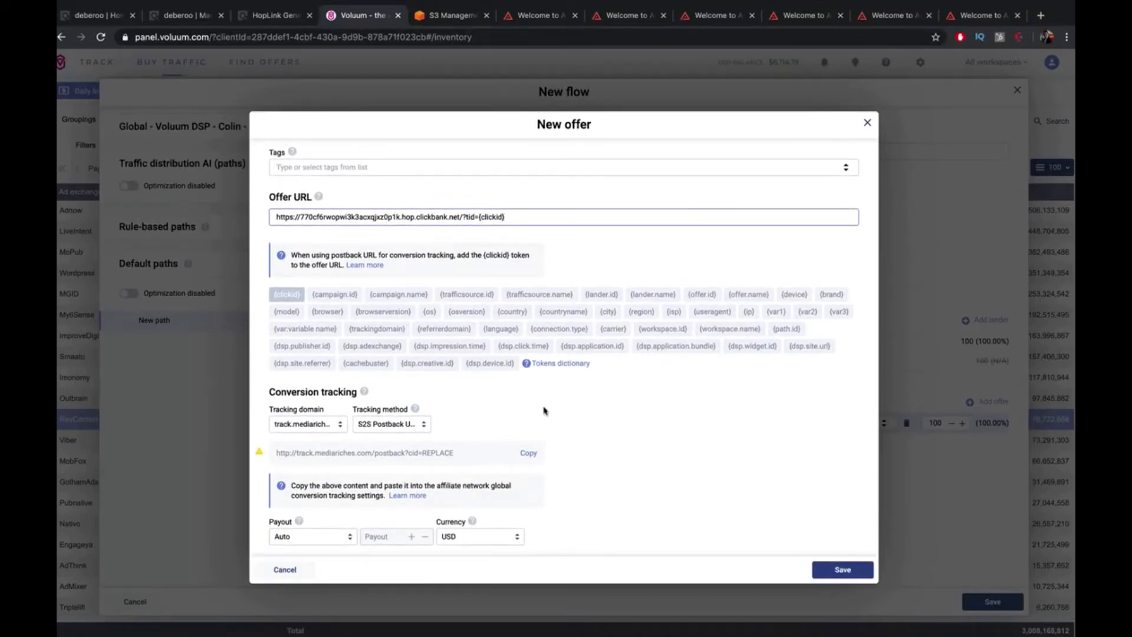
scroll(557, 416, "down", 1)
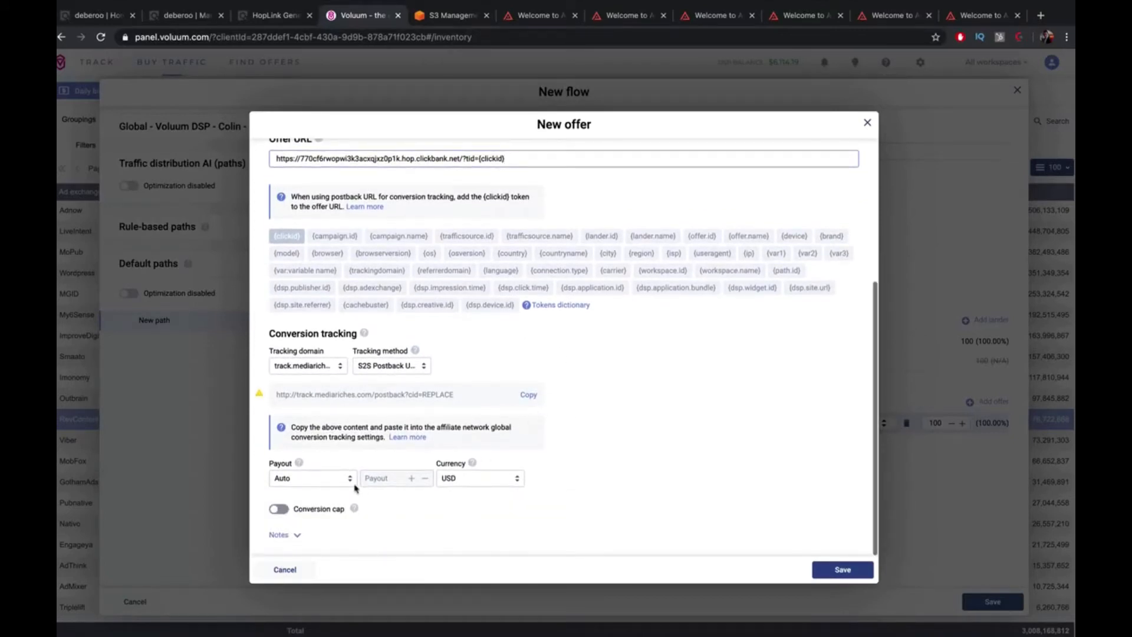
left_click(846, 571)
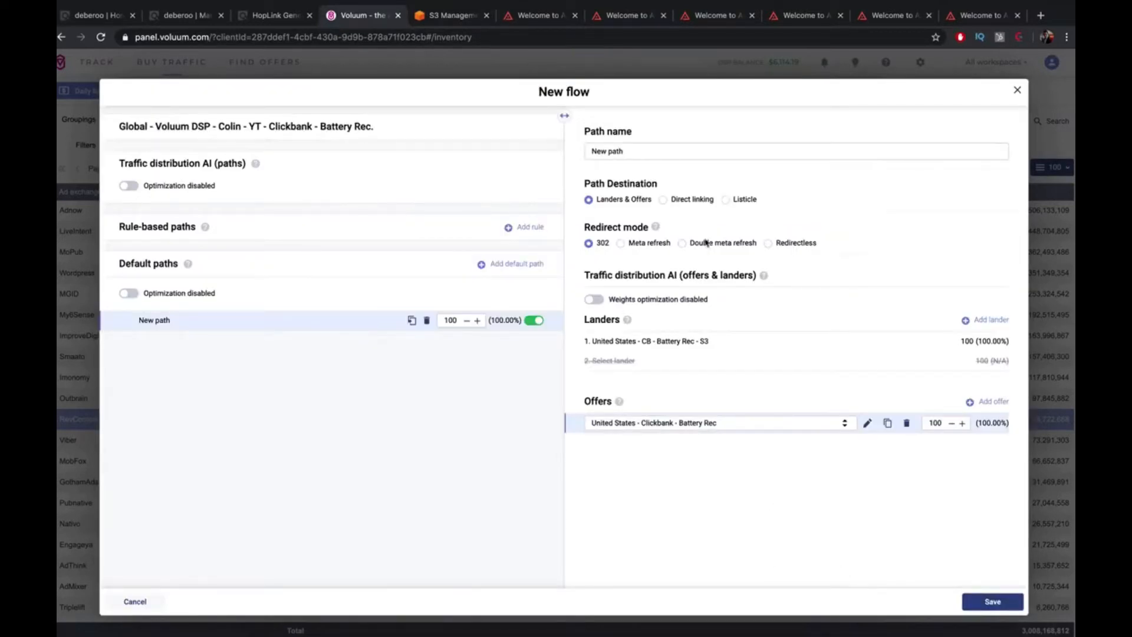
Use Double meta refresh, save the flow as destination, and return to ClickBank marketplace results
left_click(706, 244)
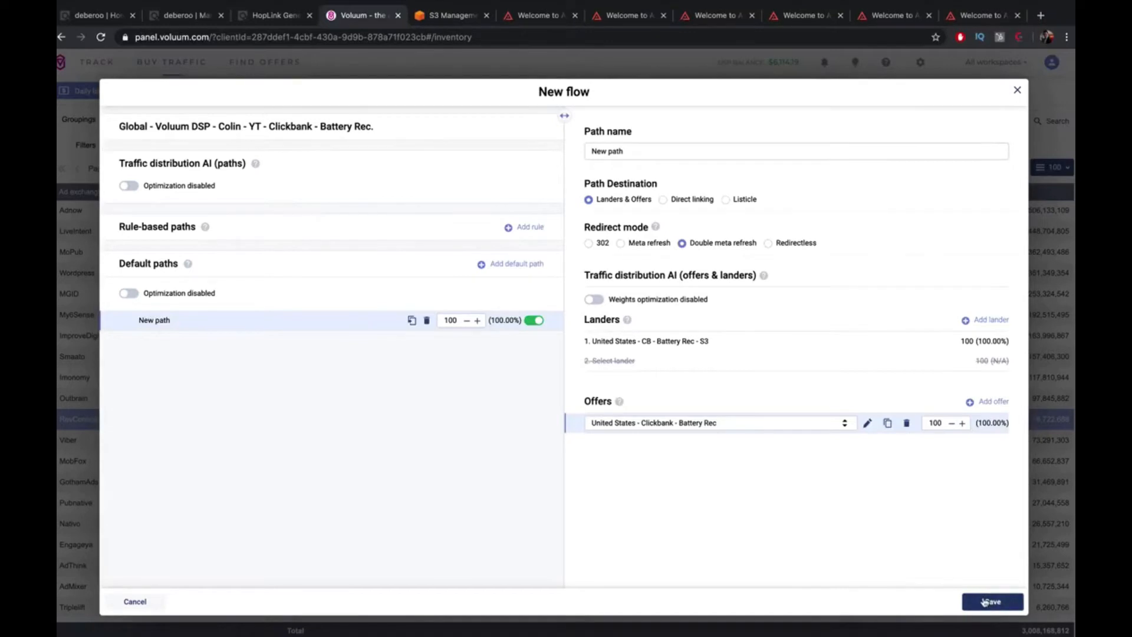
left_click(984, 601)
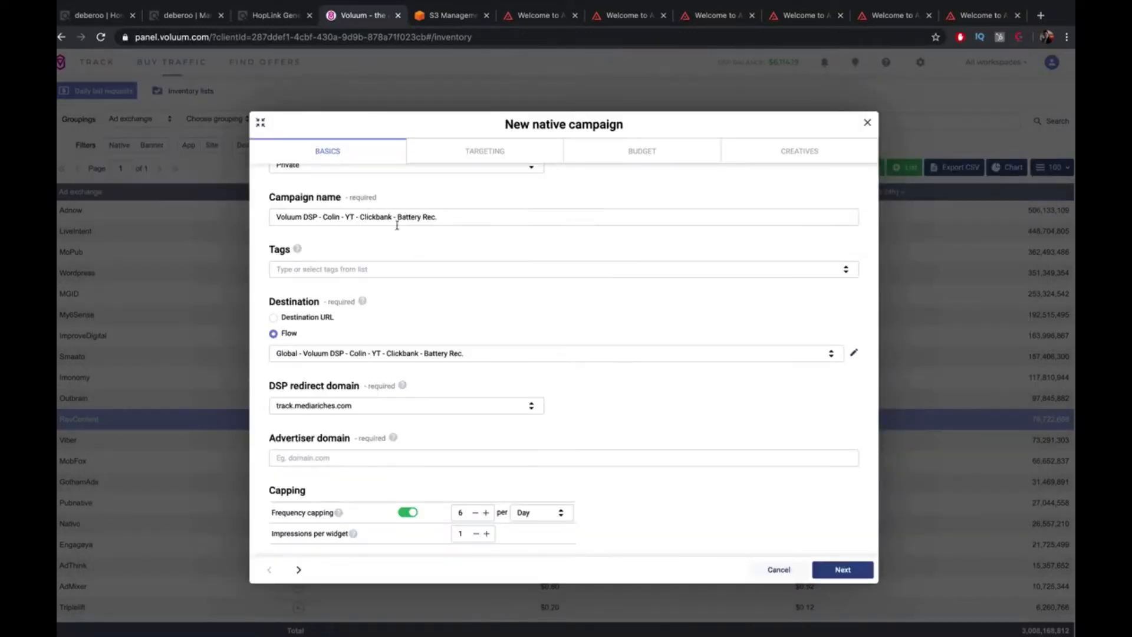
scroll(495, 271, "down", 4)
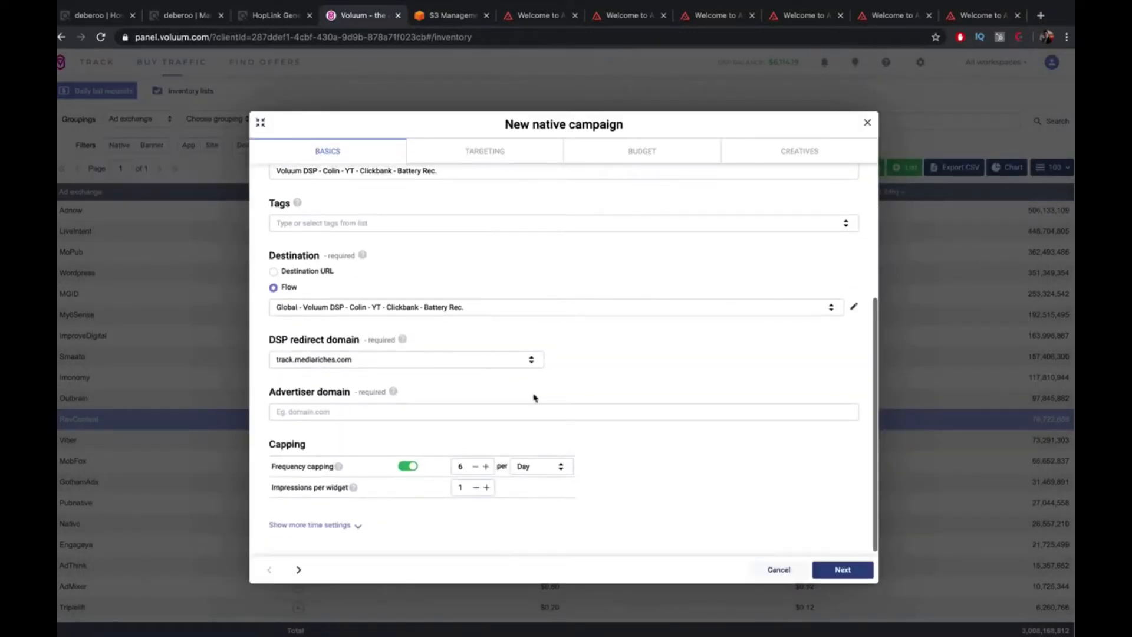
left_click(573, 411)
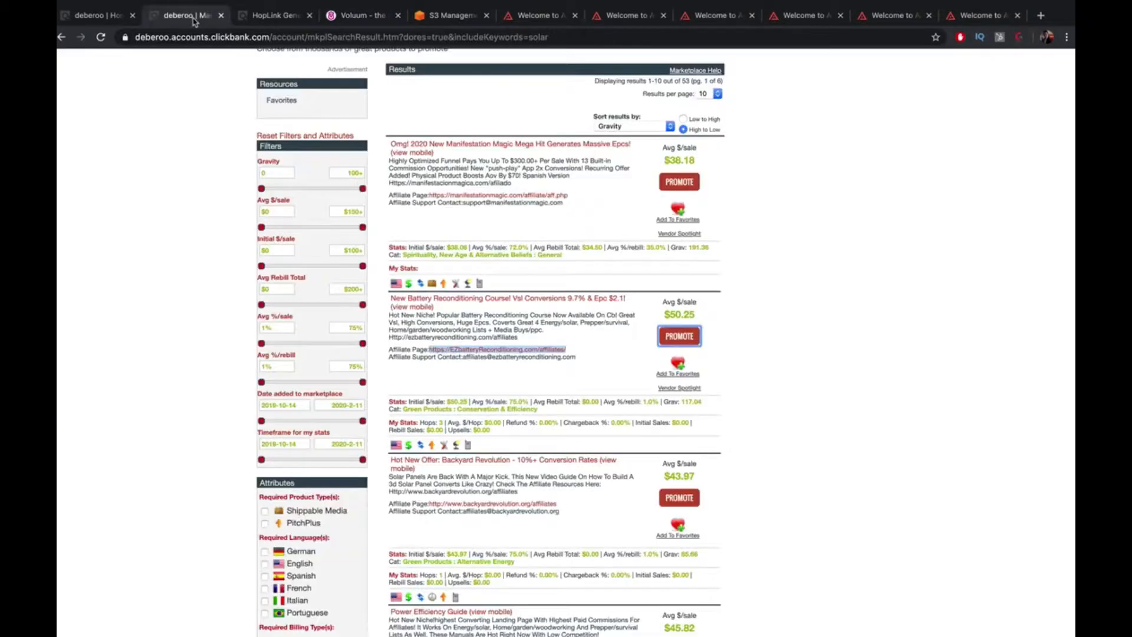
left_click(190, 15)
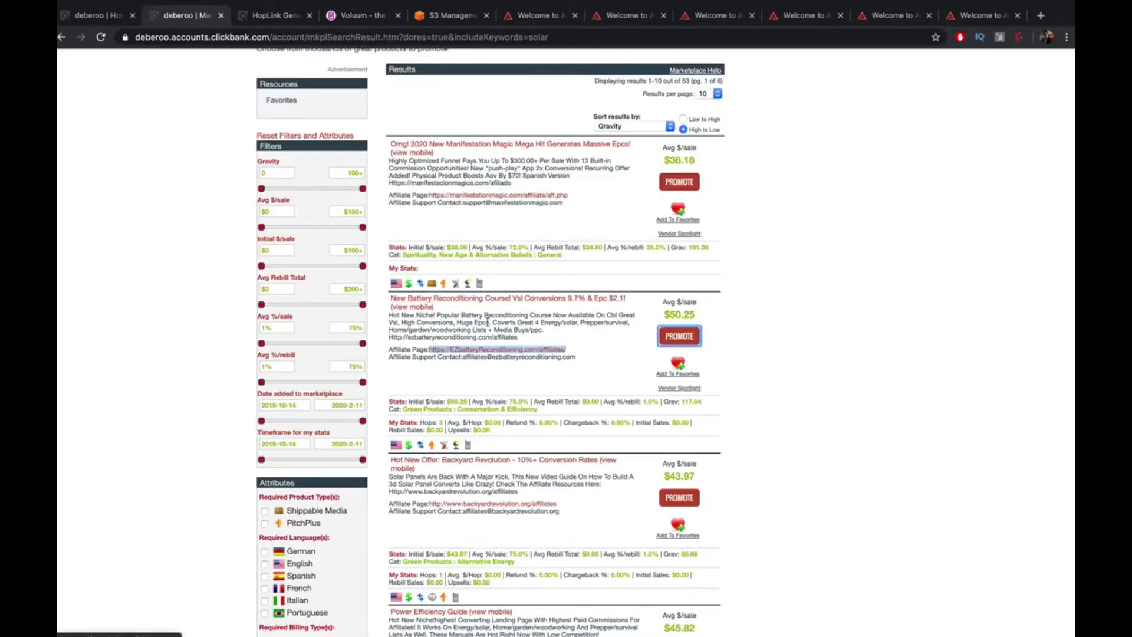
left_click(498, 299)
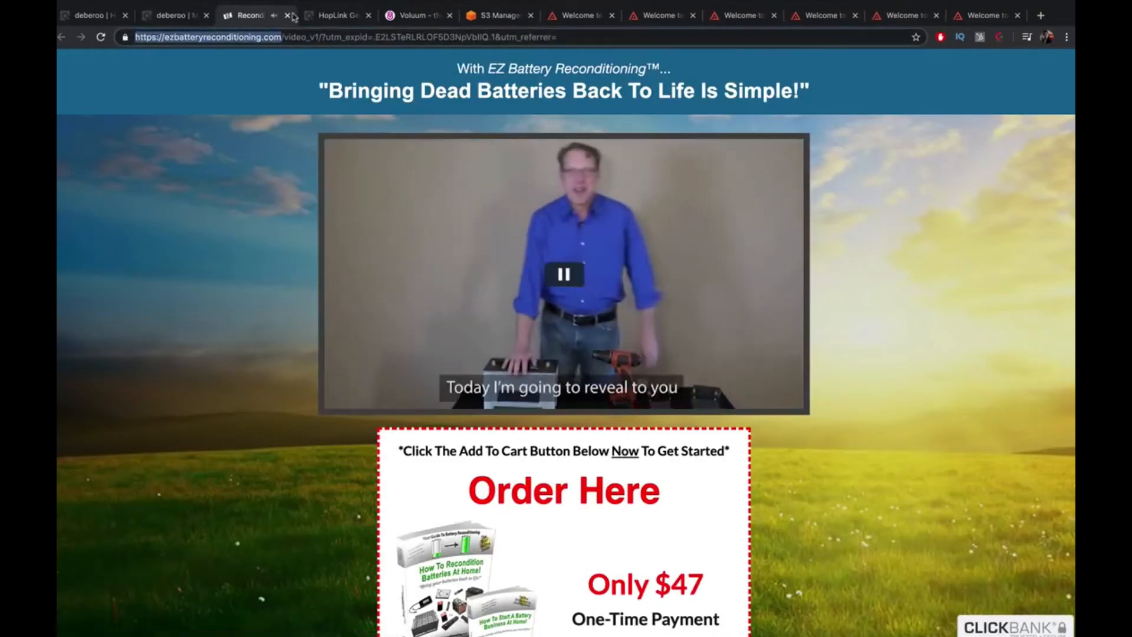
left_click(287, 16)
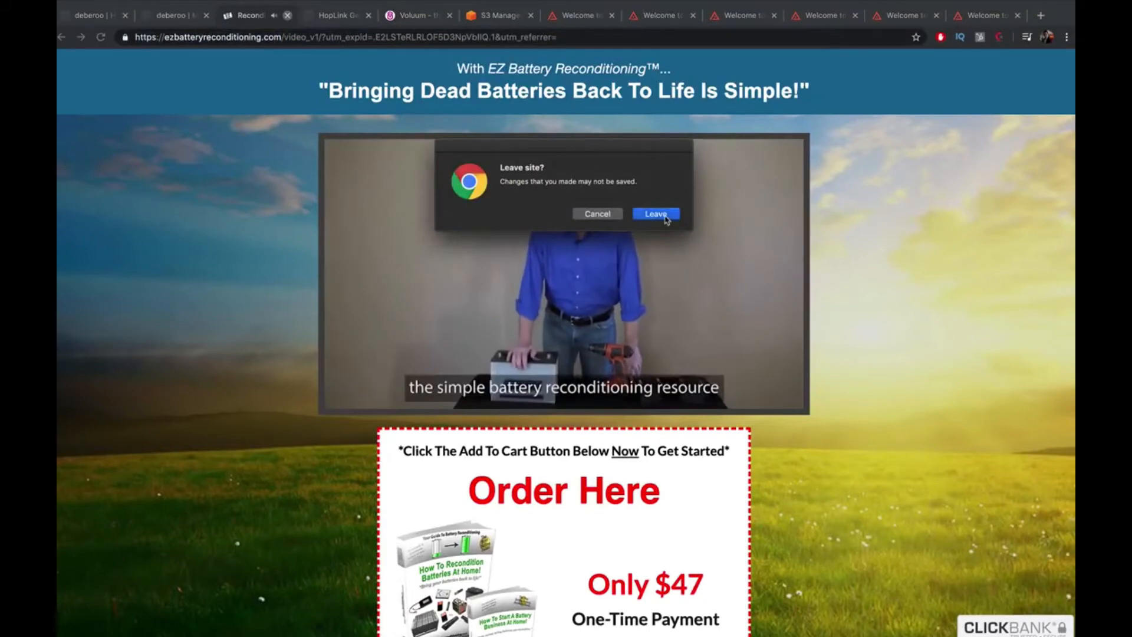
left_click(656, 214)
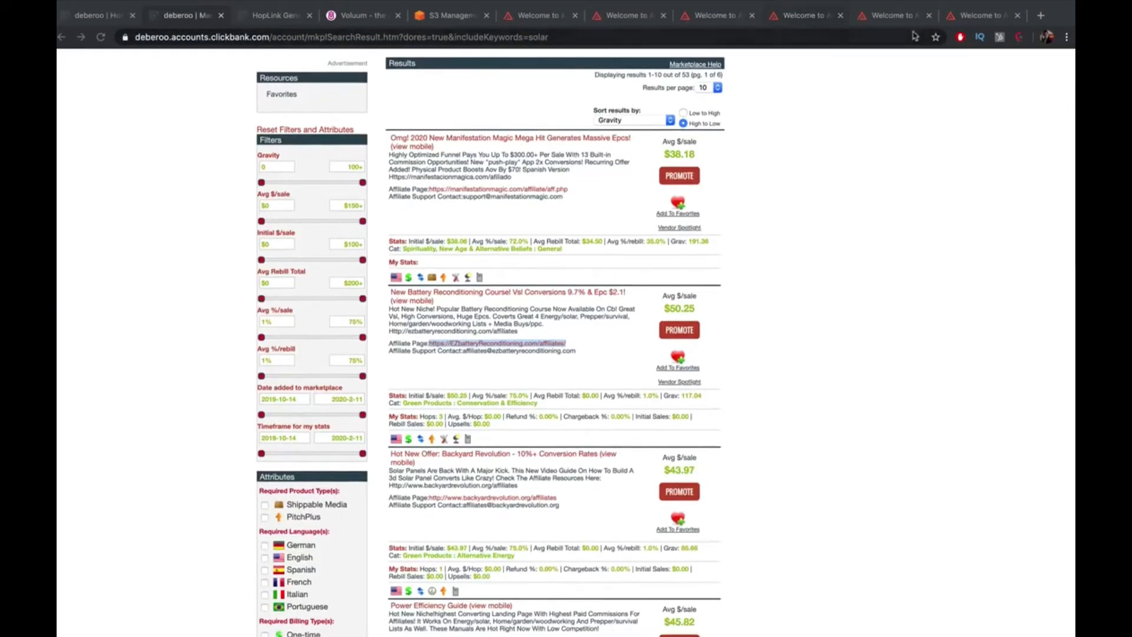
left_click(436, 18)
left_click(371, 19)
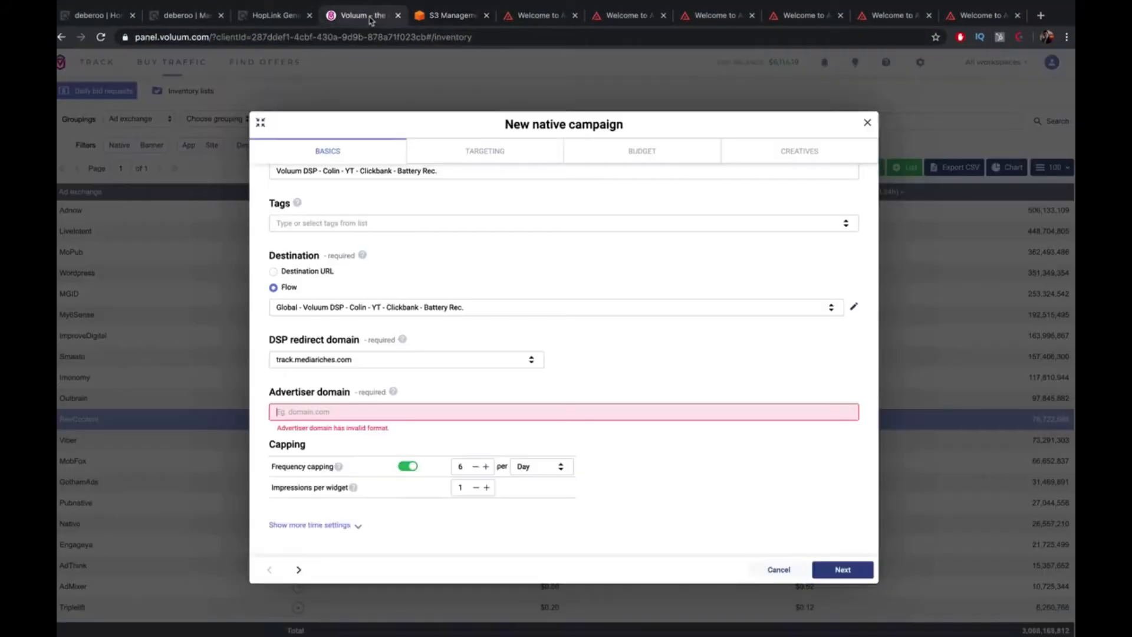
left_click(701, 16)
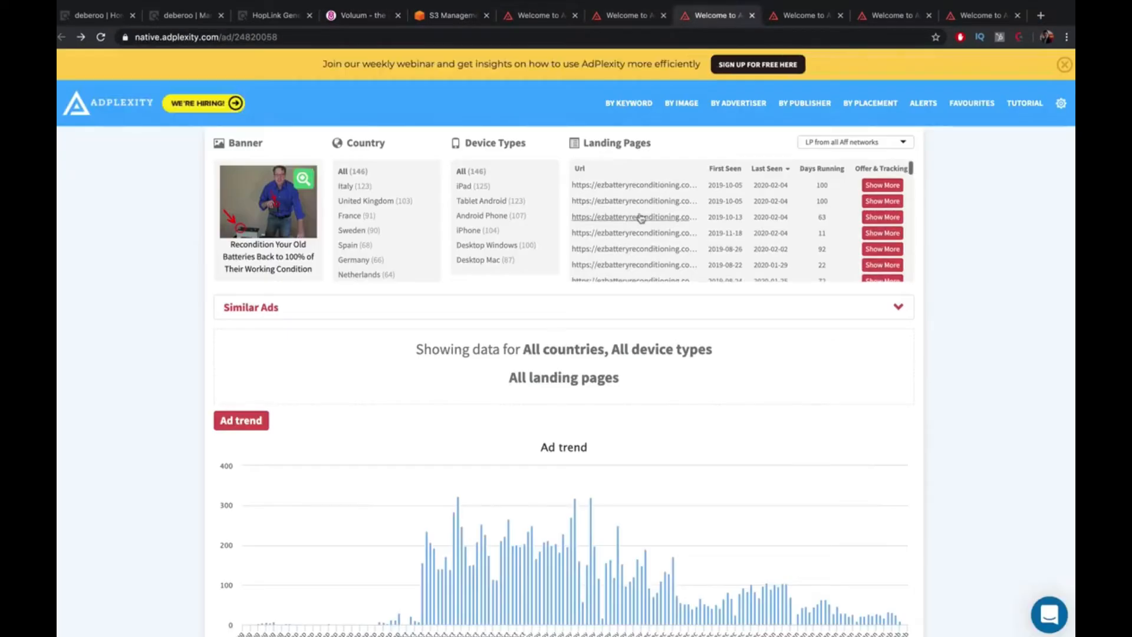
scroll(641, 218, "down", 1)
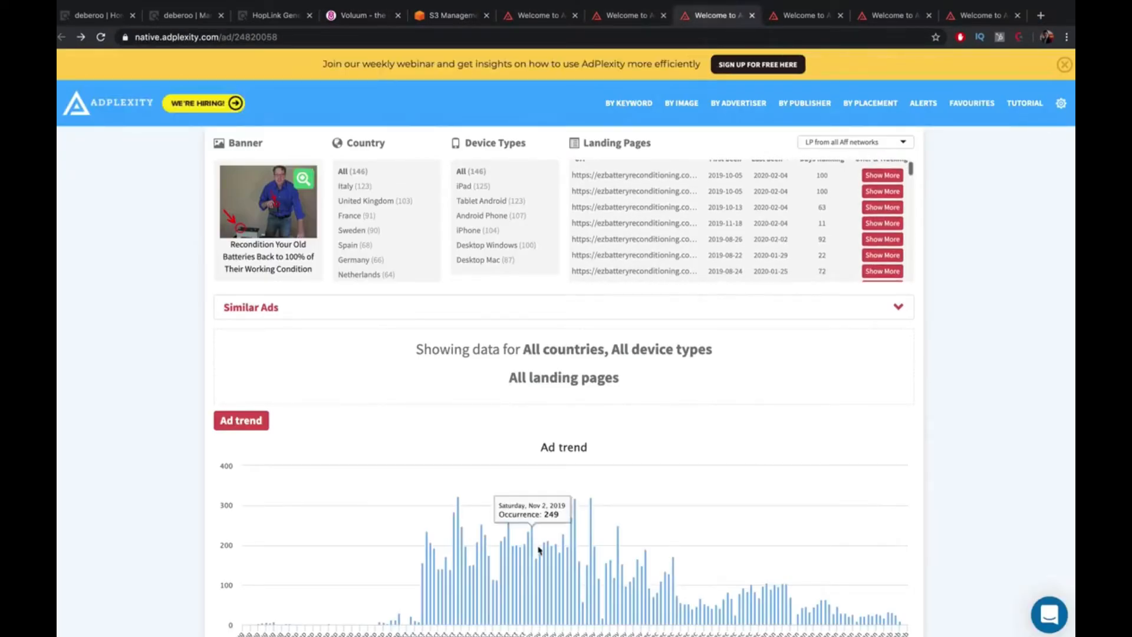
left_click(267, 17)
left_click(188, 16)
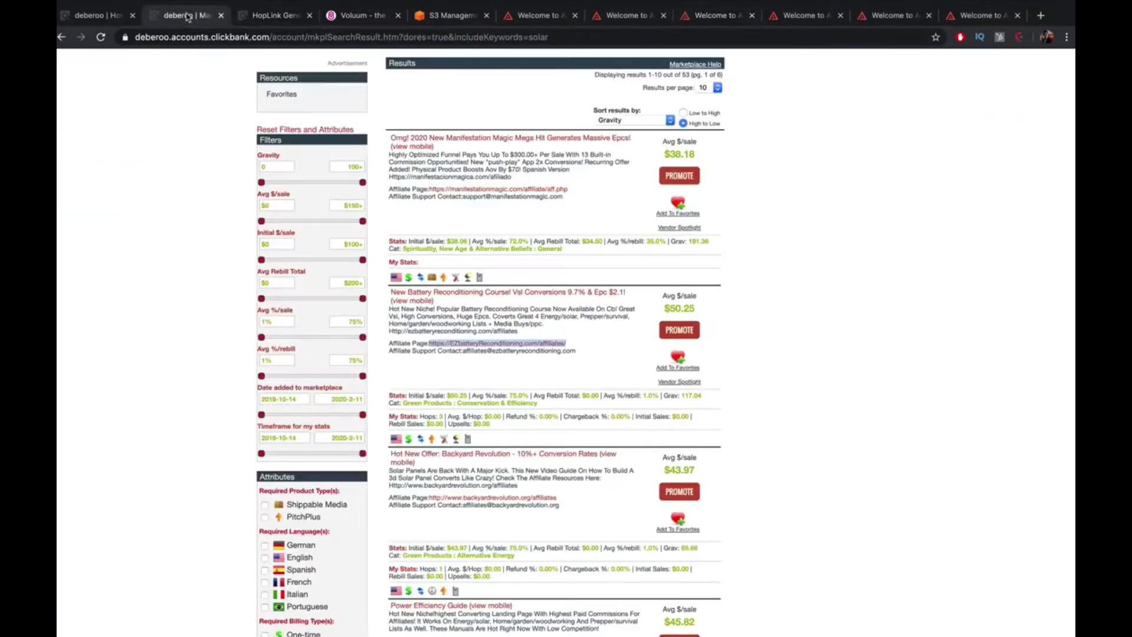
left_click(253, 16)
left_click(204, 15)
left_click(860, 21)
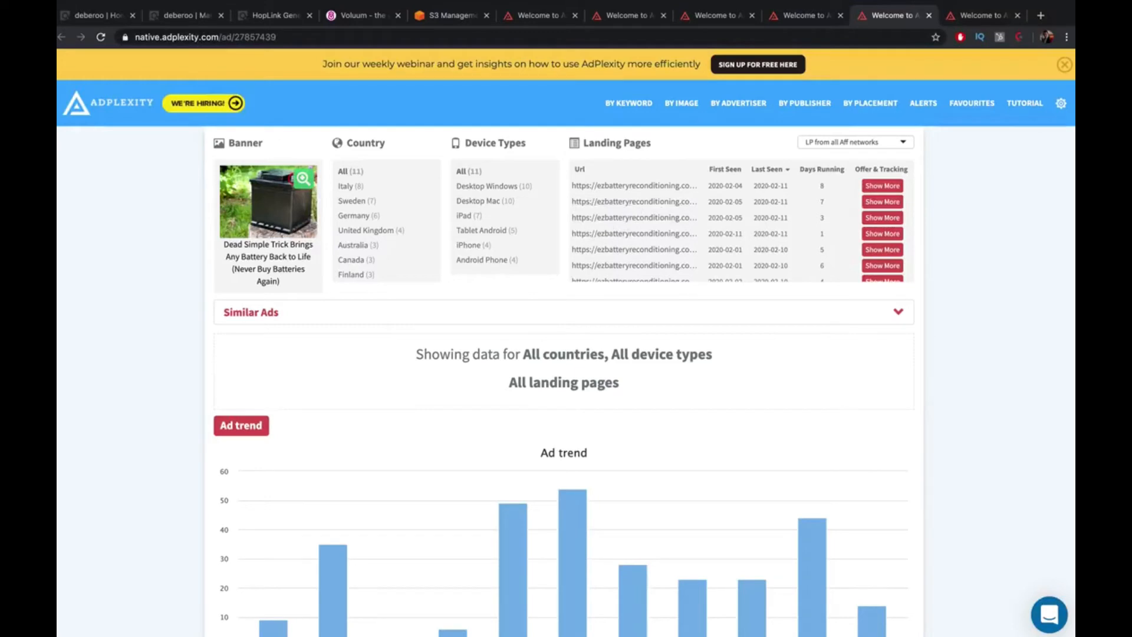
left_click(1039, 18)
type("https://ezbatteryreconditioning.com/")
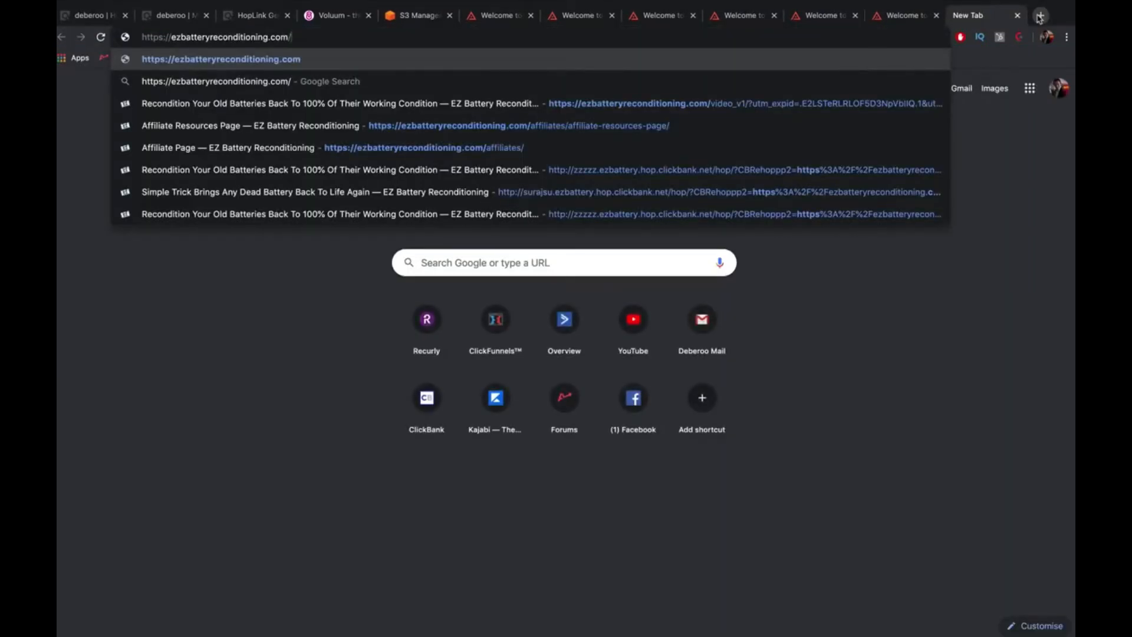
key("Escape")
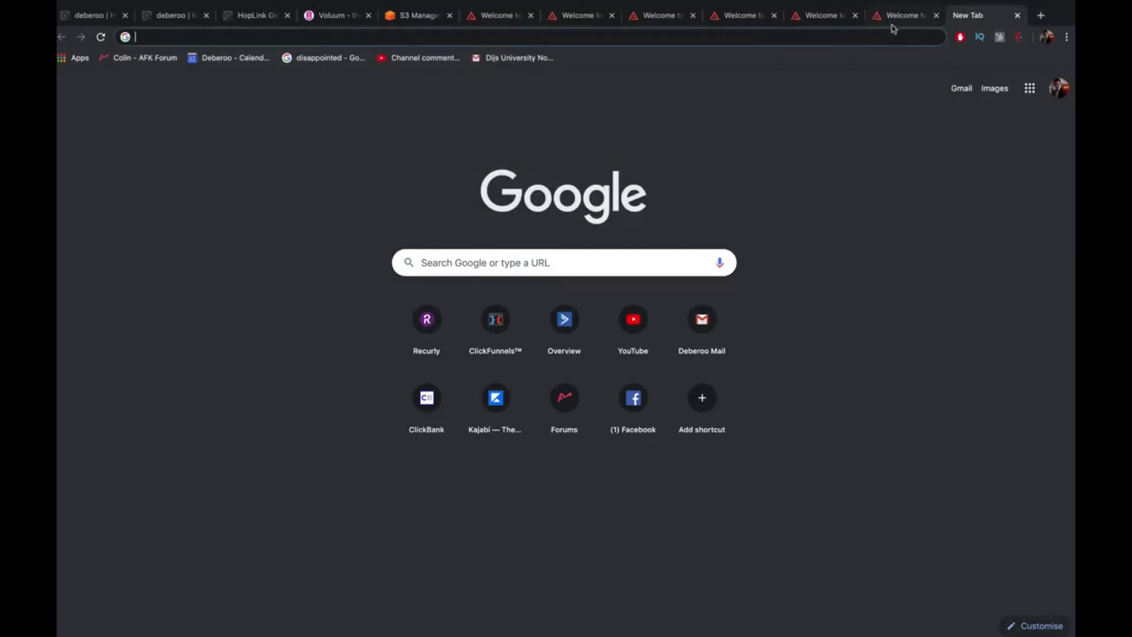
left_click(814, 18)
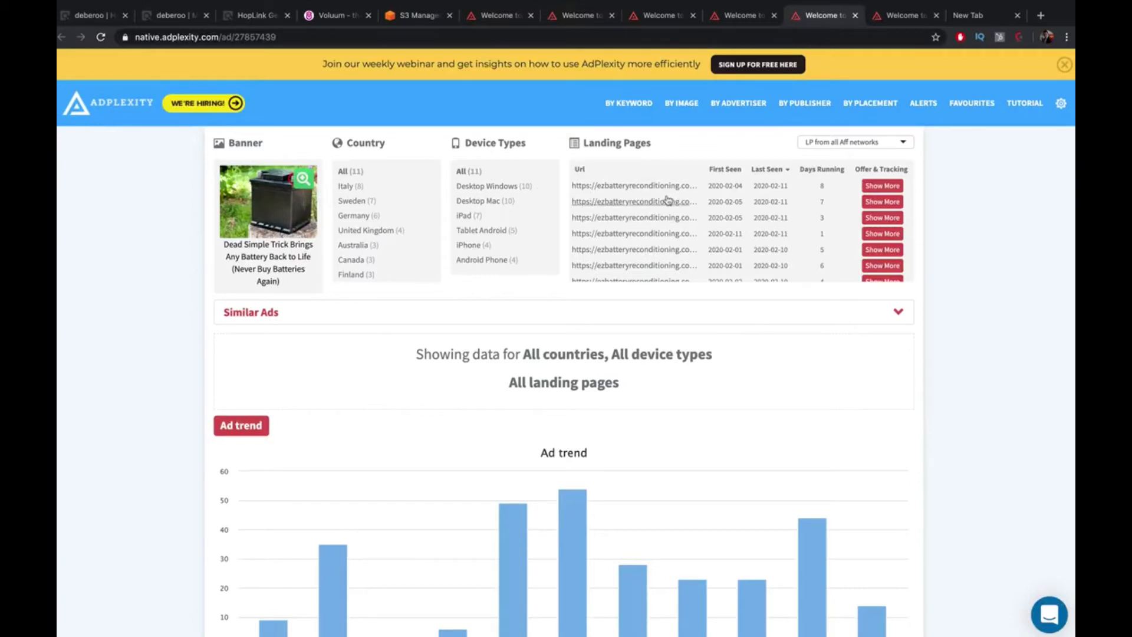
left_click(173, 24)
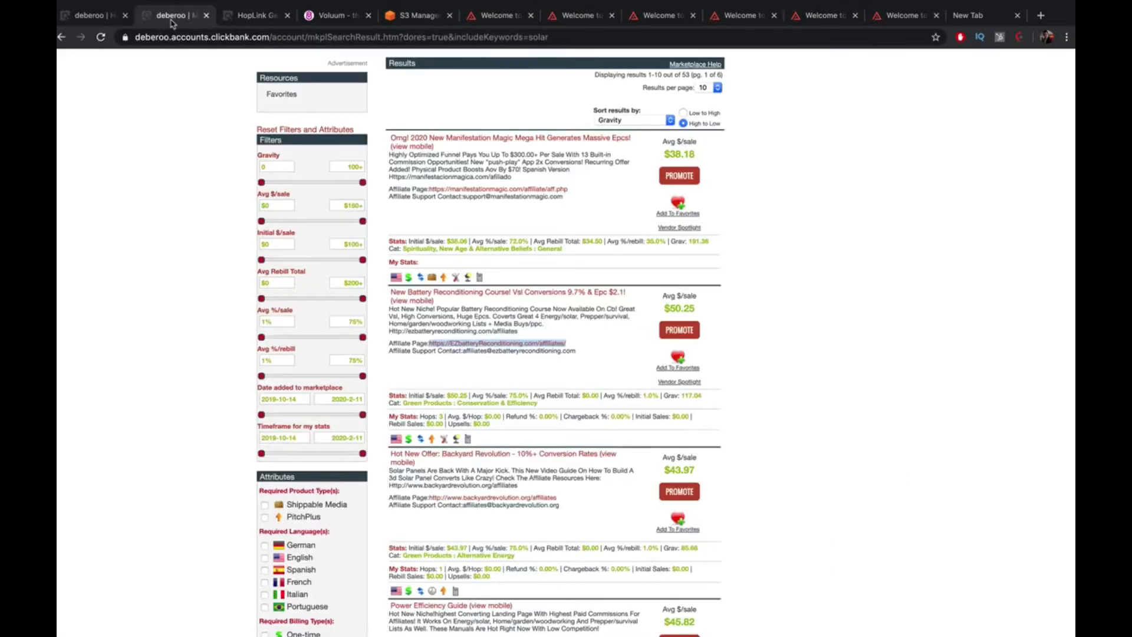
left_click(259, 25)
Paste the offer's URL into Advertiser domain and drop its trailing slash
left_click(313, 24)
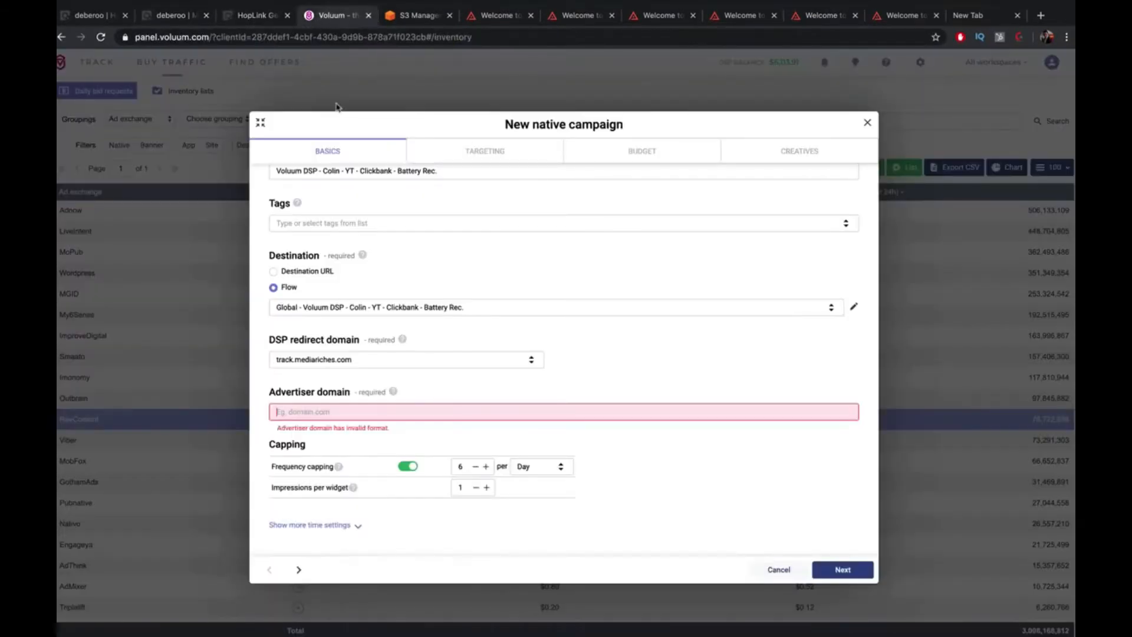
left_click(403, 415)
type("https://ezbatteryreconditioning.com/")
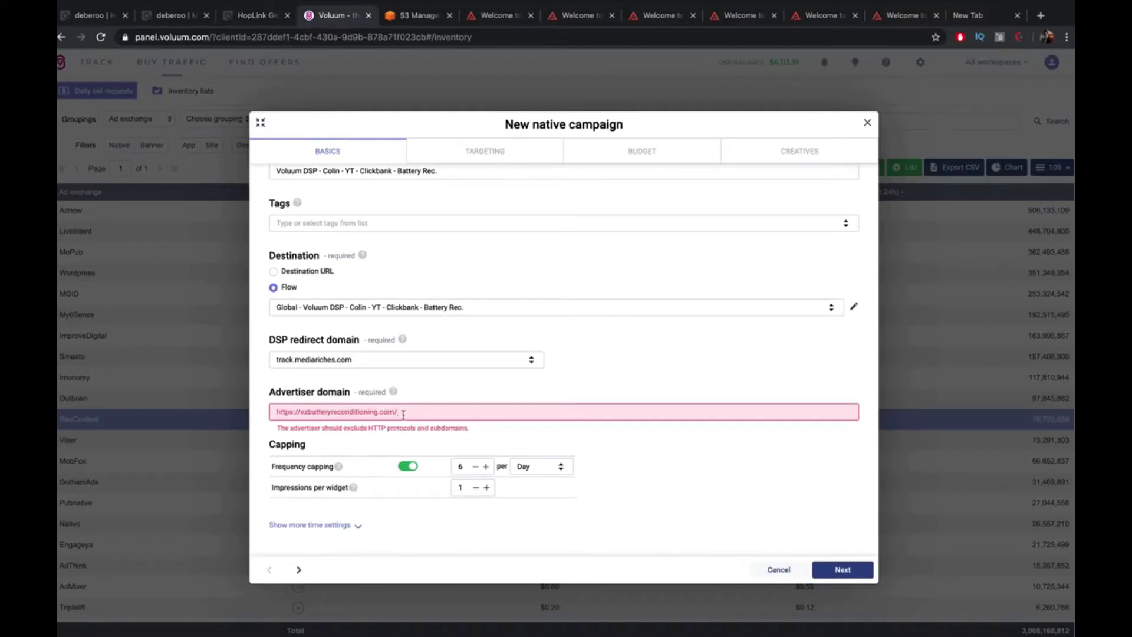
key("BackSpace")
key("BackSpace")
key("BackSpace")
key("BackSpace")
key("BackSpace")
left_click_drag(301, 414, 219, 415)
key("BackSpace")
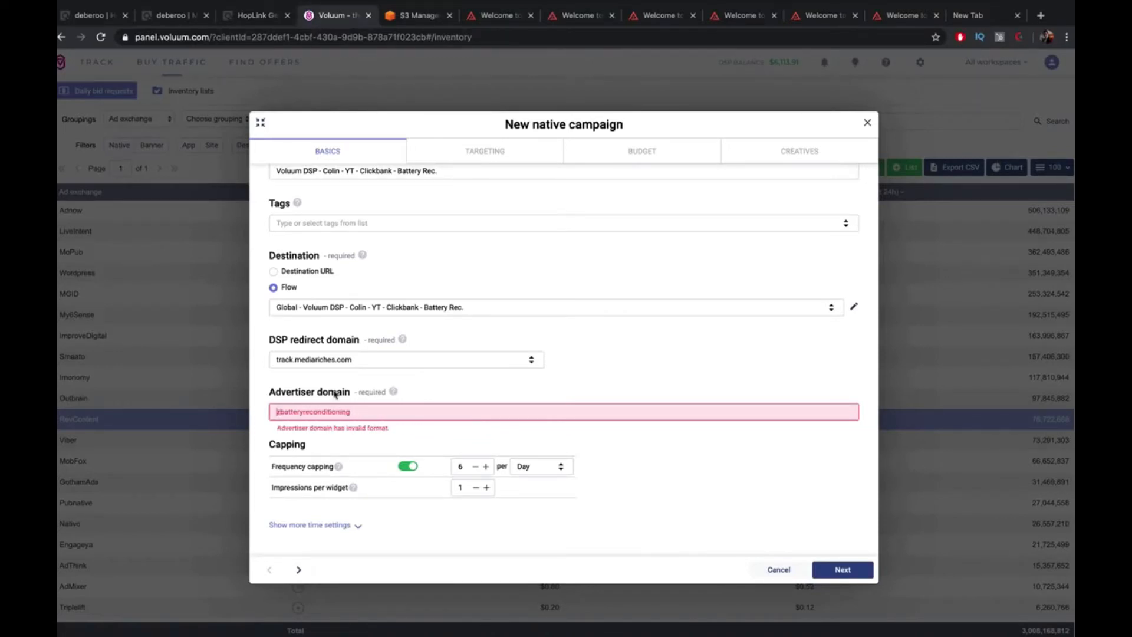
type("e")
key("ctrl+a")
type("https://ezbatteryreconditioning.com/")
key("BackSpace")
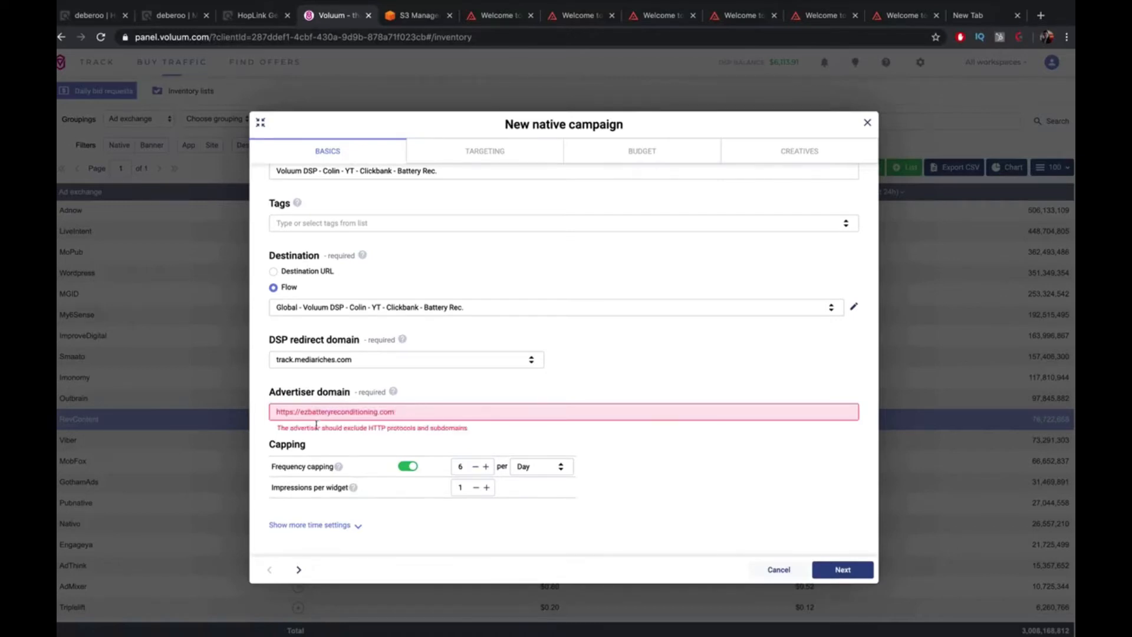
left_click(302, 412)
type("www.")
left_click_drag(299, 411, 195, 412)
key("BackSpace")
left_click(404, 409)
left_click_drag(293, 413, 274, 414)
key("BackSpace")
key("Right")
key("BackSpace")
left_click(357, 425)
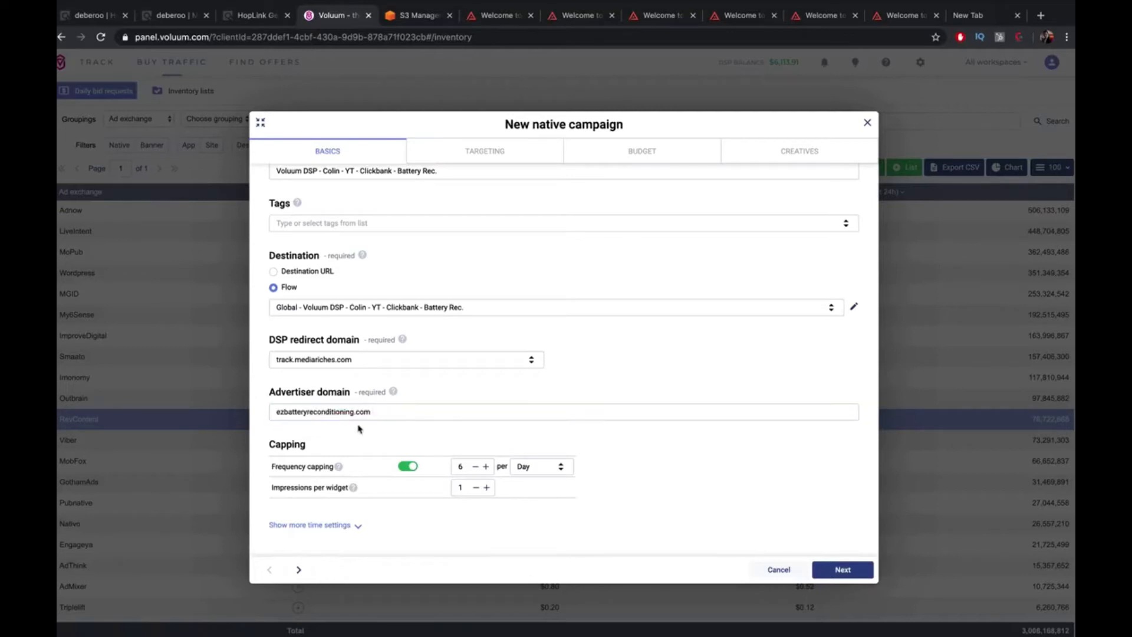
Lower frequency capping from 6 to 2 per day and continue to Targeting
left_click(463, 464)
key("BackSpace")
type("2")
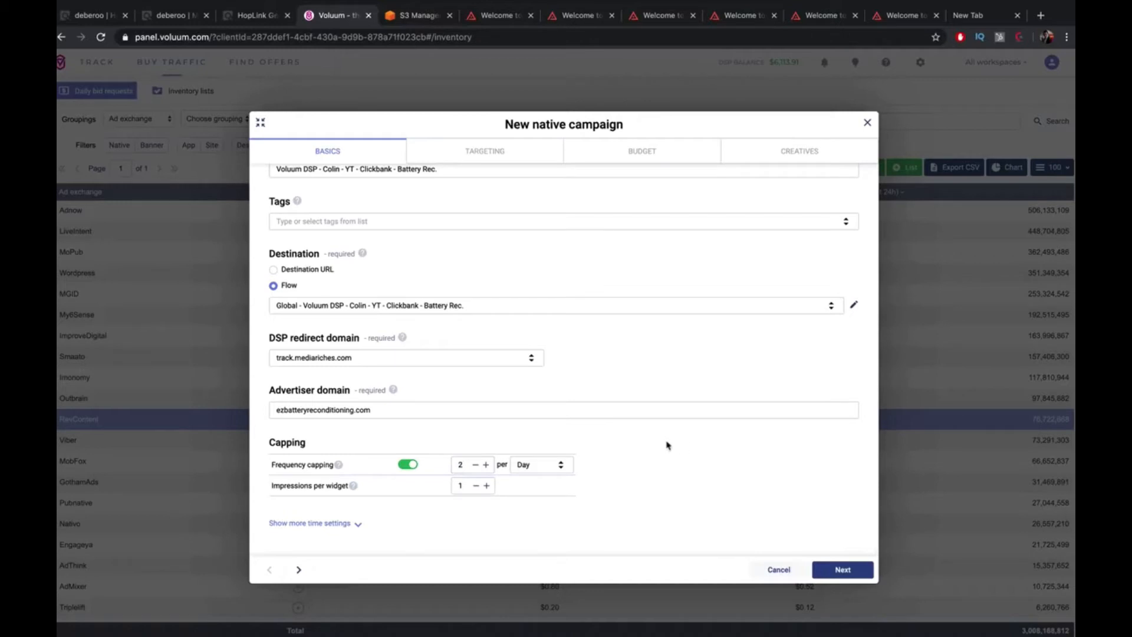
left_click(853, 568)
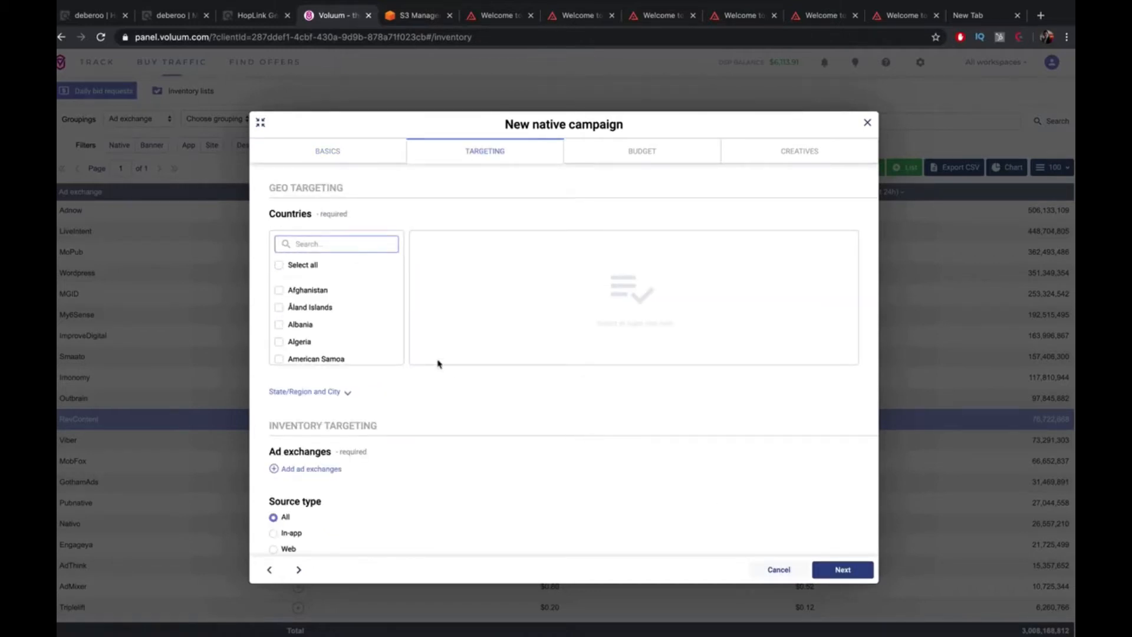
Search 'united' in Countries and target the United States, leaving ad exchanges unchanged
type("united")
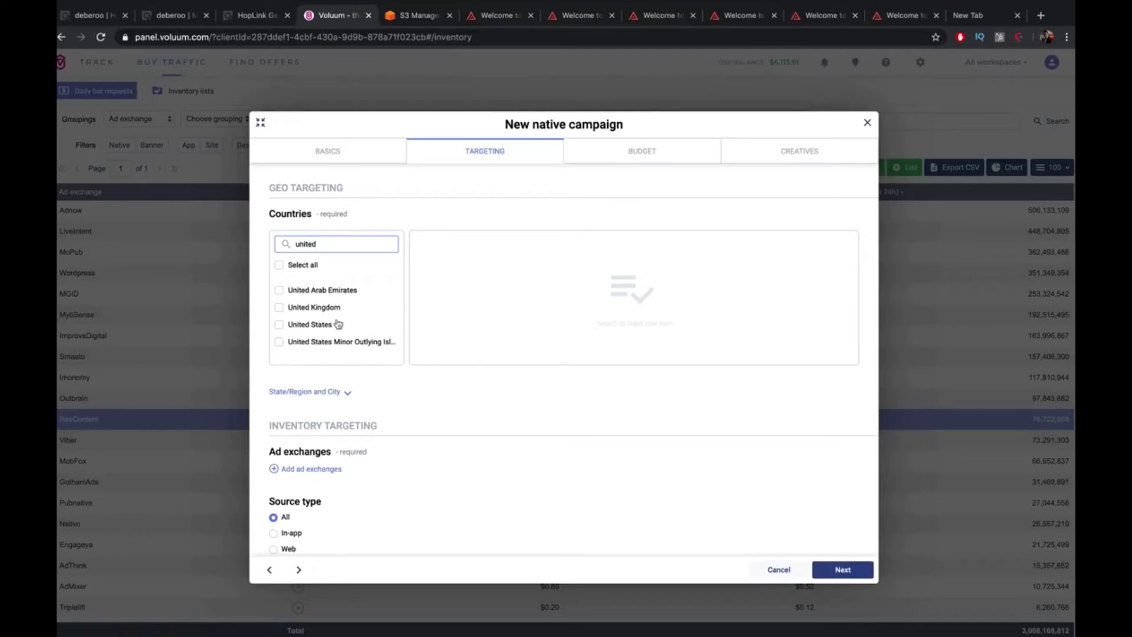
left_click(335, 323)
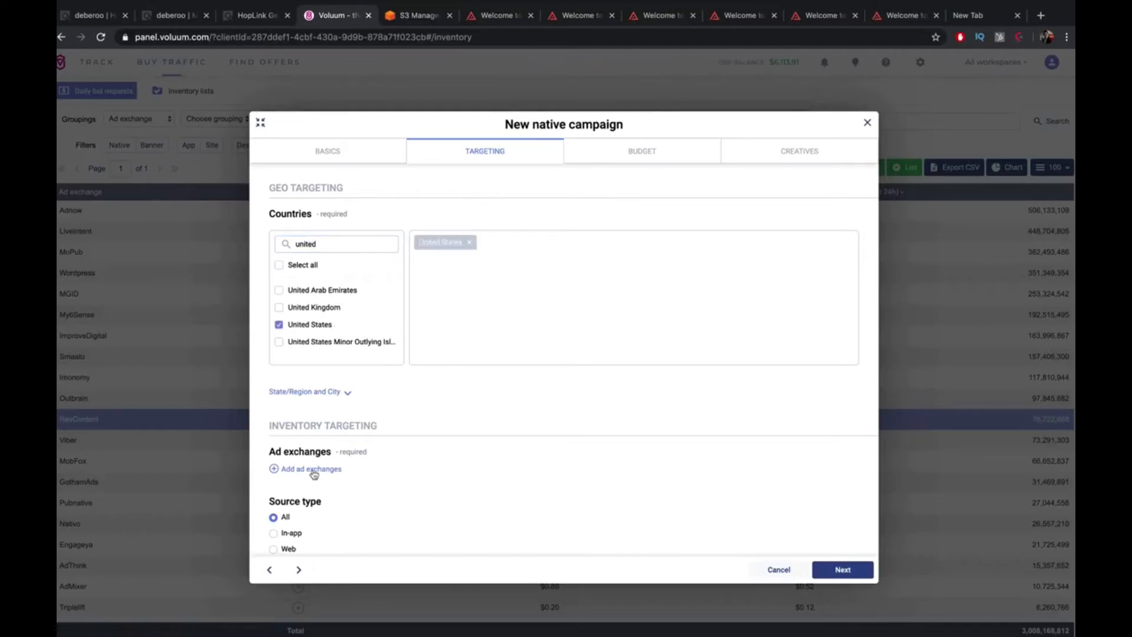
left_click(309, 469)
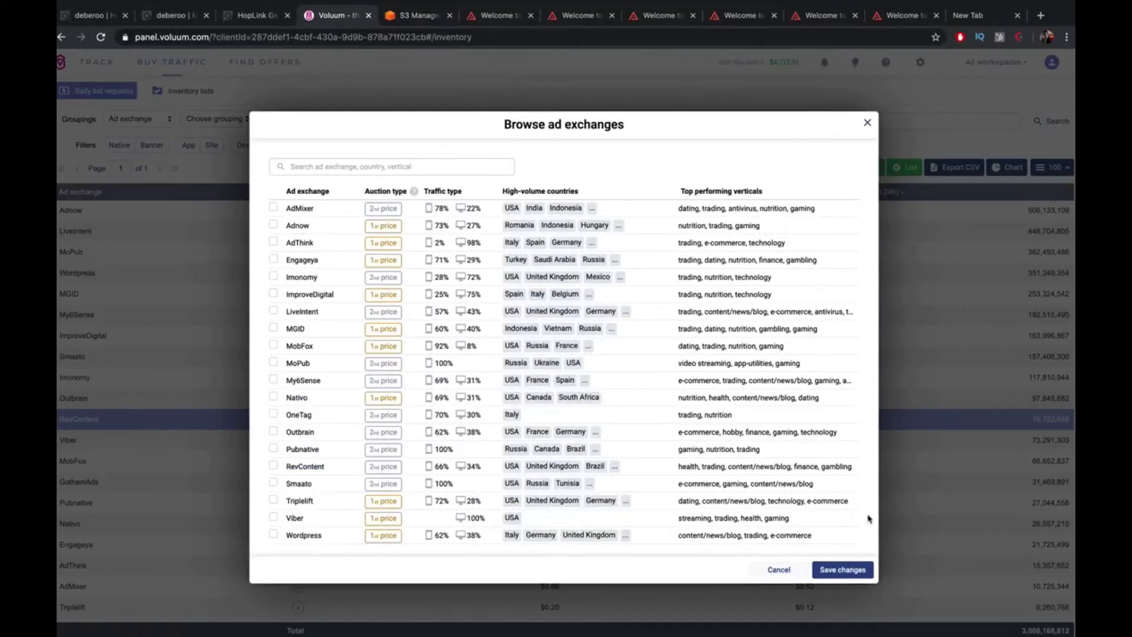
left_click(781, 569)
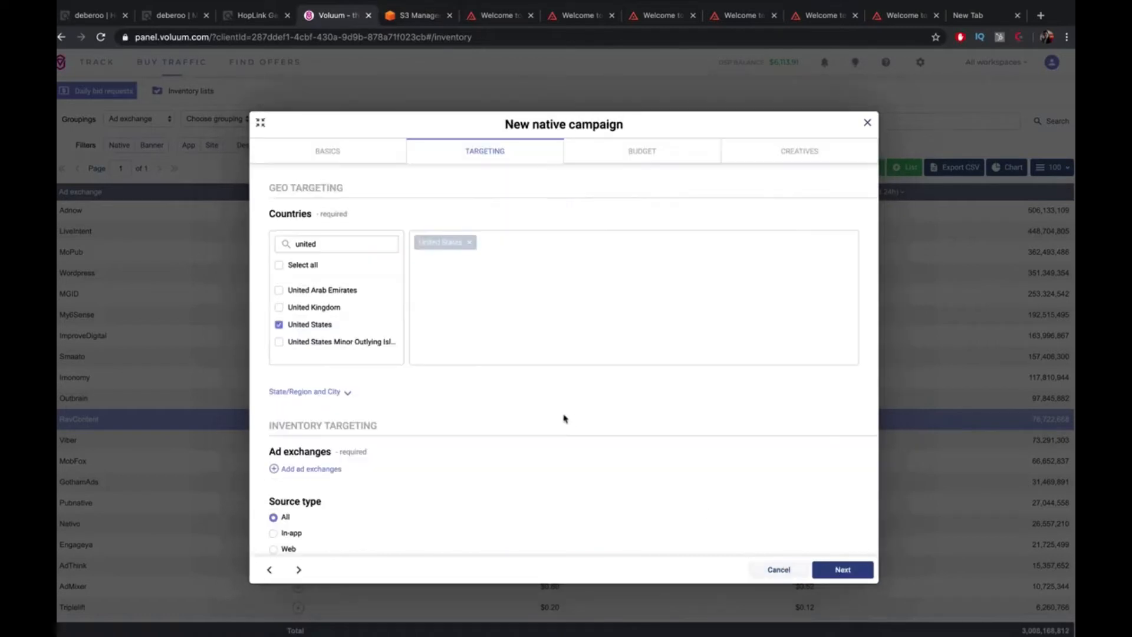
Go back to the Basics step and review the frequency capping settings
left_click(366, 158)
scroll(466, 354, "down", 4)
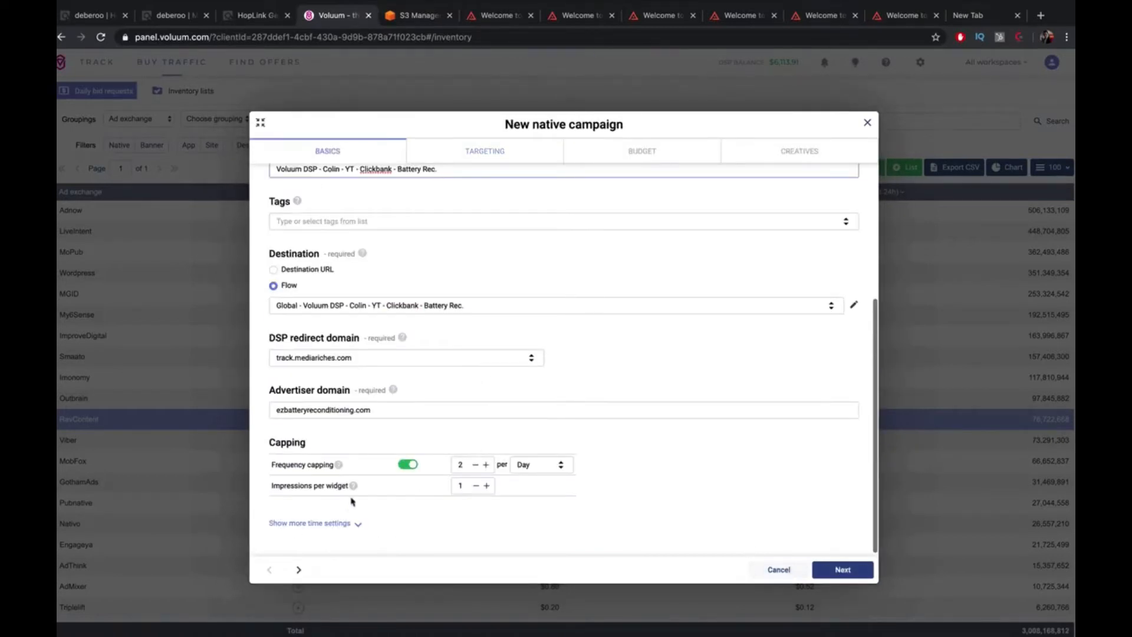
mouse_move(338, 465)
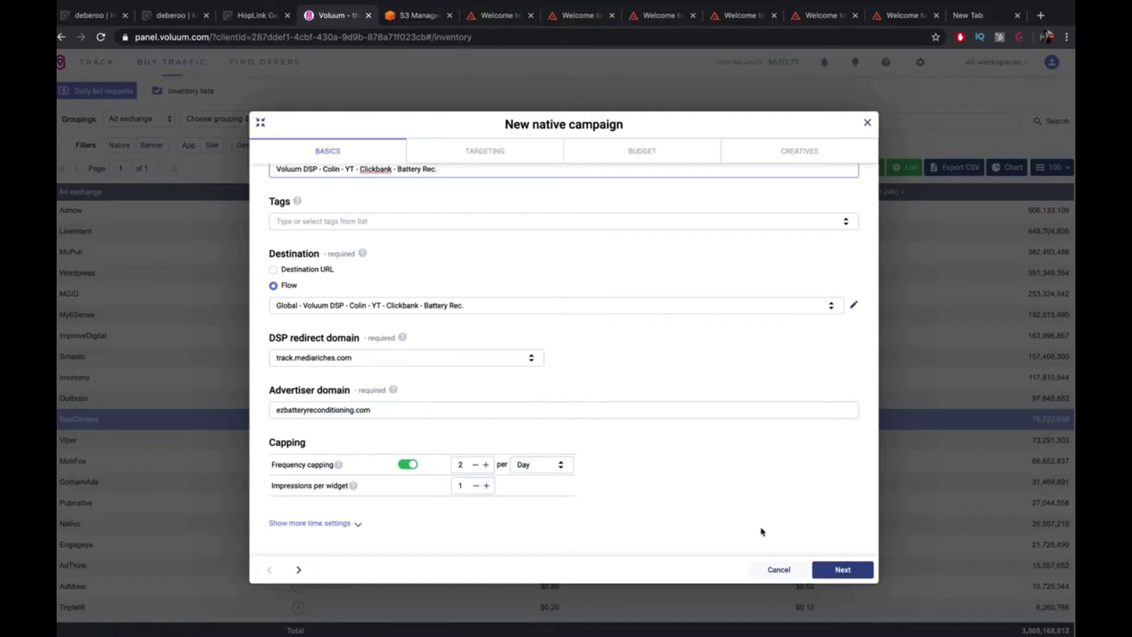
On the Targeting step, pick RevContent in Browse ad exchanges and save it
left_click(826, 570)
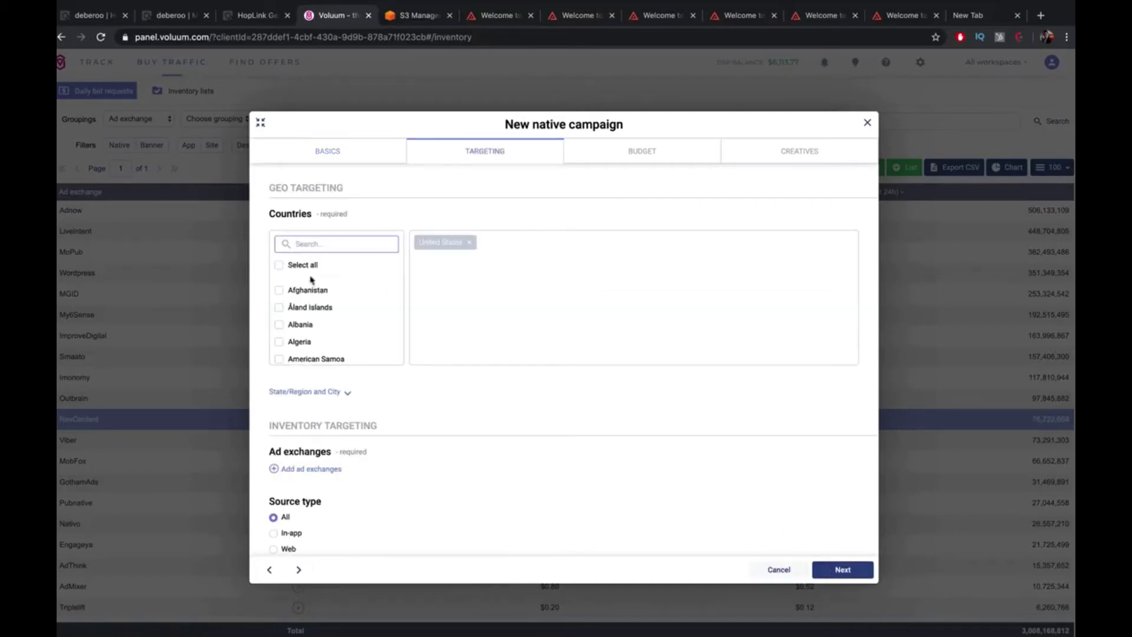
scroll(434, 249, "down", 3)
left_click(329, 376)
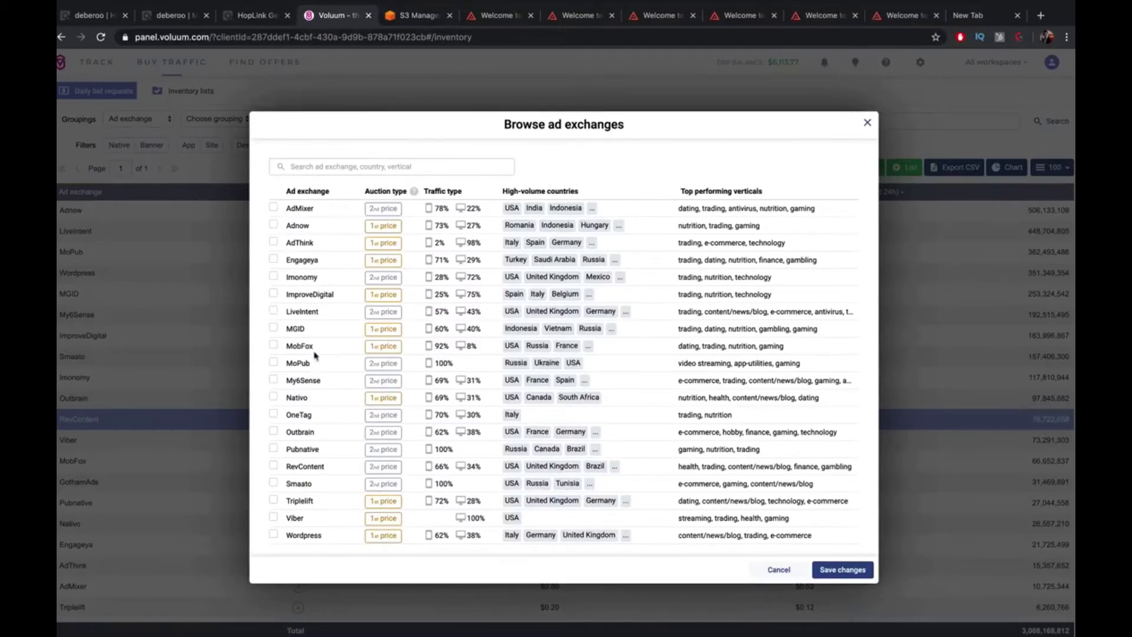
left_click(274, 467)
mouse_move(416, 193)
left_click(844, 569)
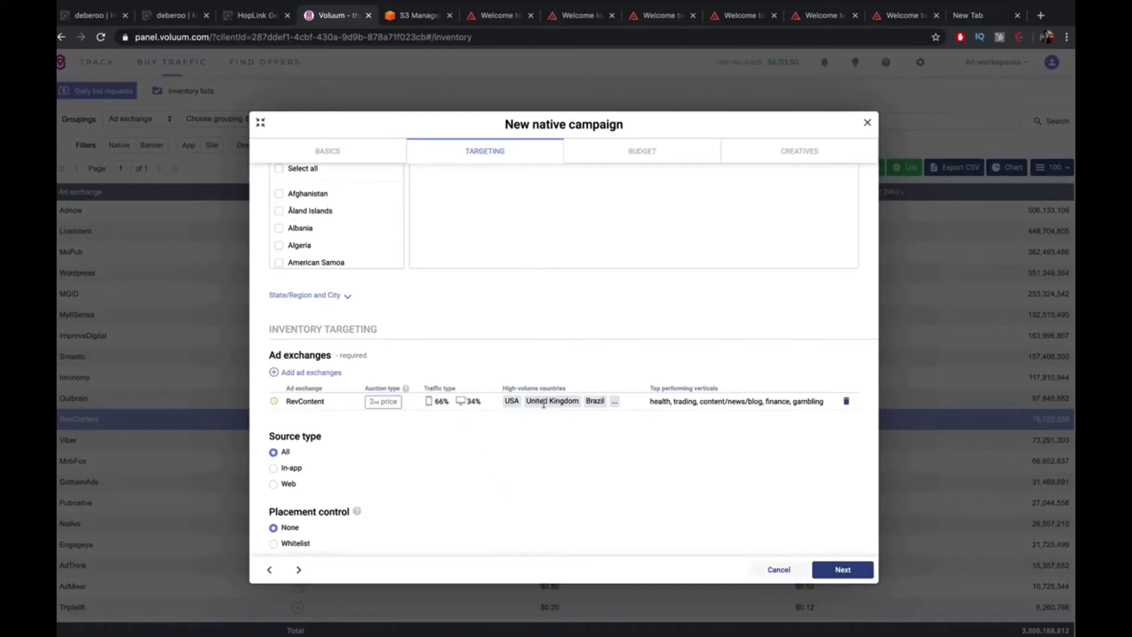
left_click_drag(648, 402, 707, 445)
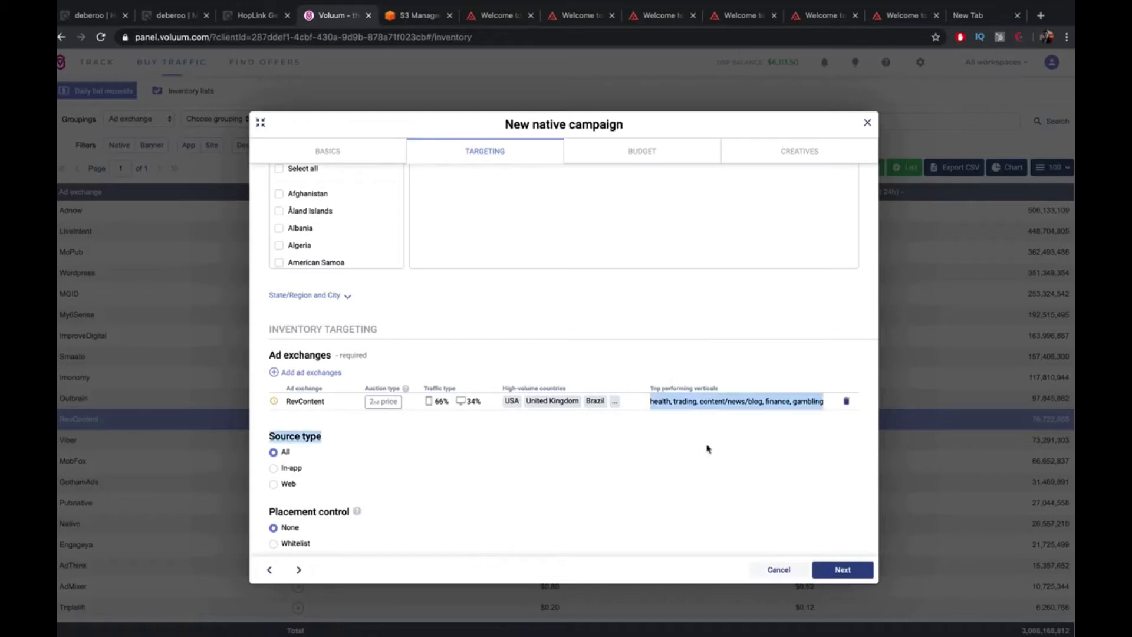
Set Source type to Web and tick Mobile under Device type
left_click(668, 411)
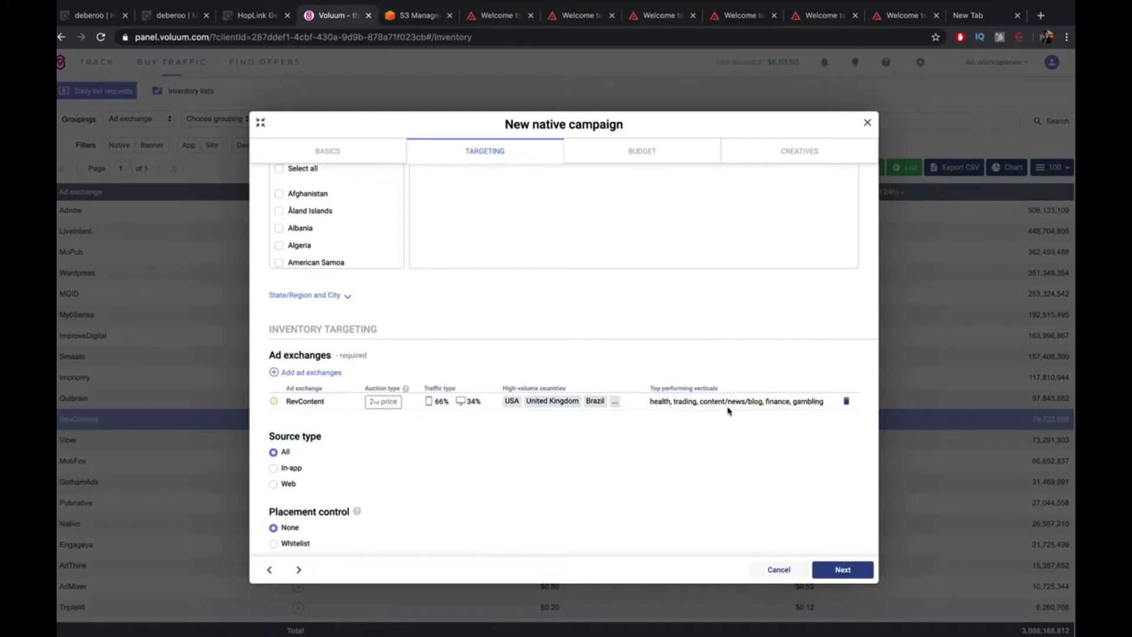
scroll(384, 480, "down", 3)
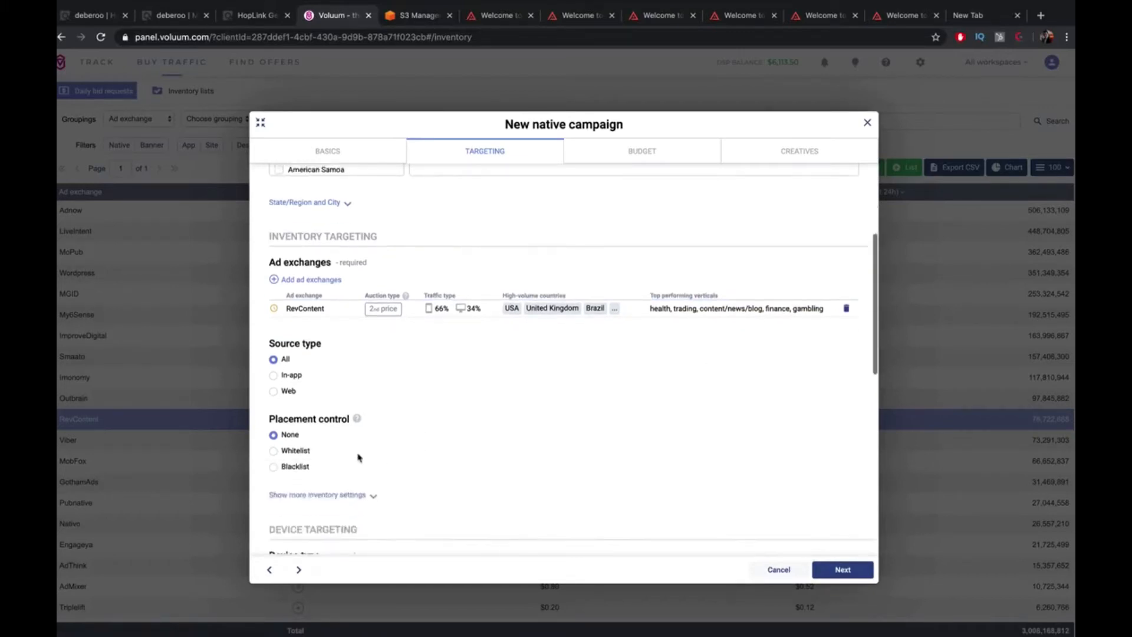
left_click(283, 298)
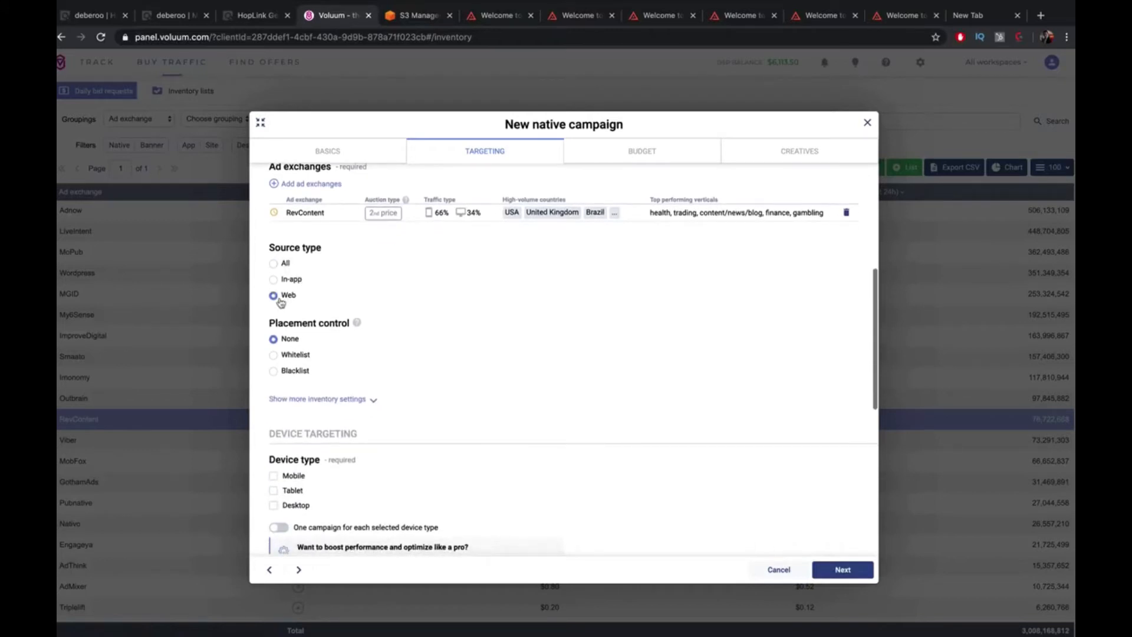
scroll(428, 319, "down", 1)
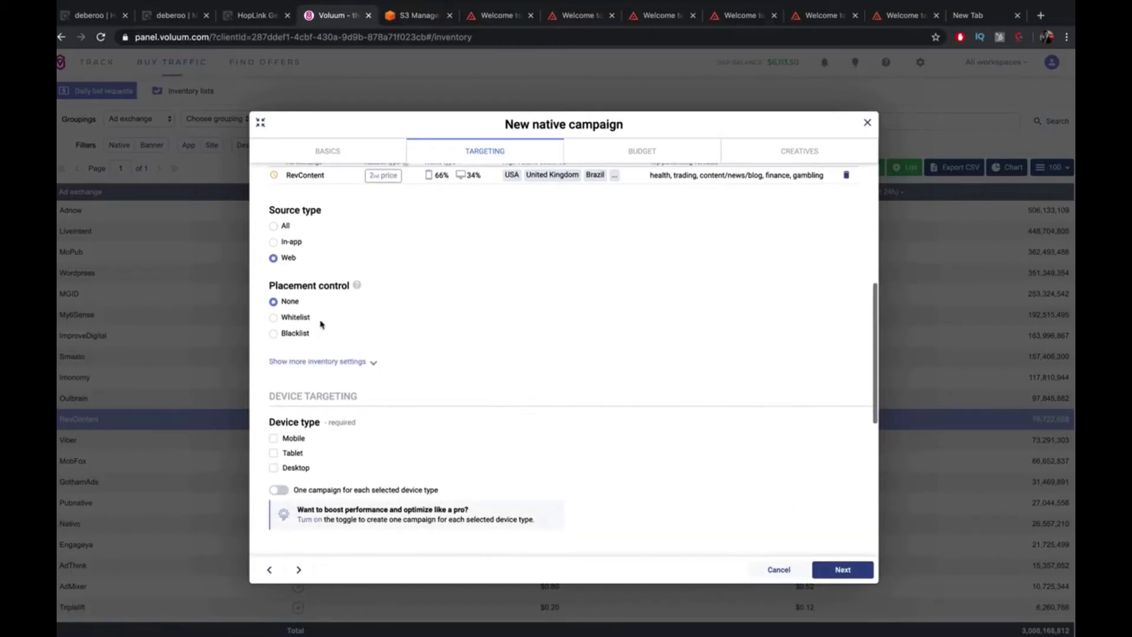
scroll(282, 342, "down", 2)
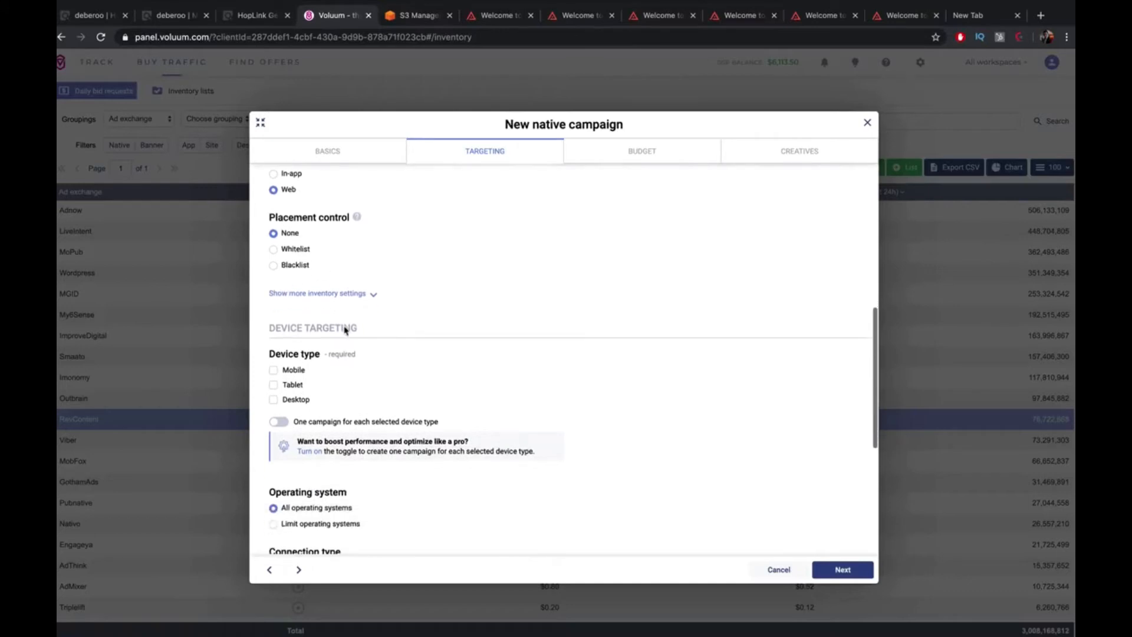
left_click(289, 370)
Try desktop, tablet and per-device splitting, then revert to Mobile only and continue to Budget
scroll(331, 378, "down", 3)
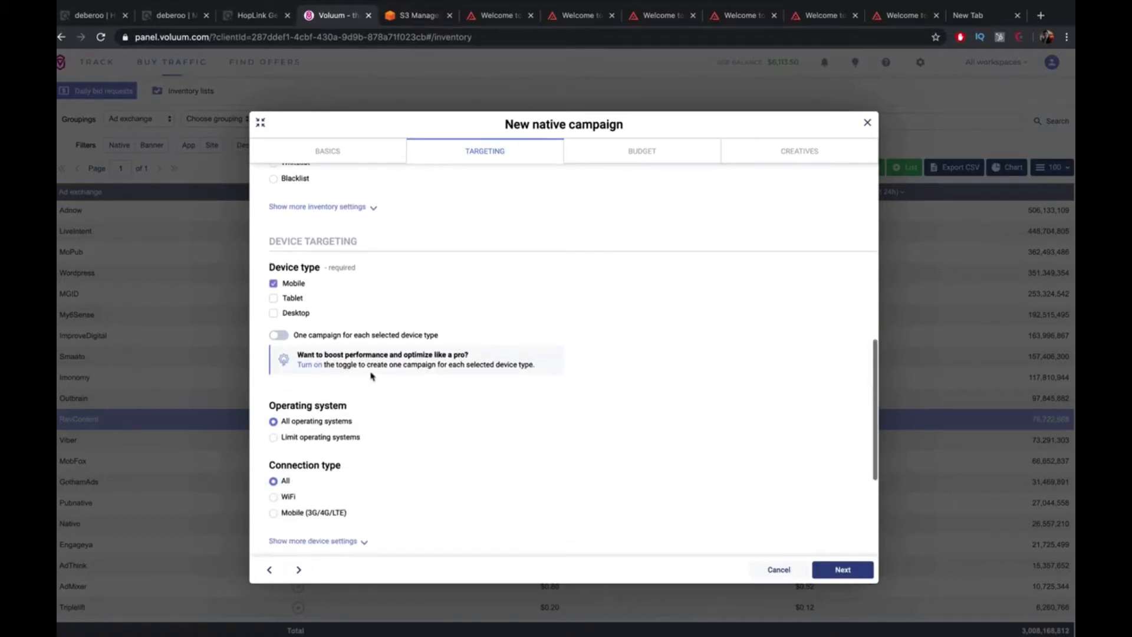
scroll(387, 373, "down", 4)
scroll(387, 377, "down", 2)
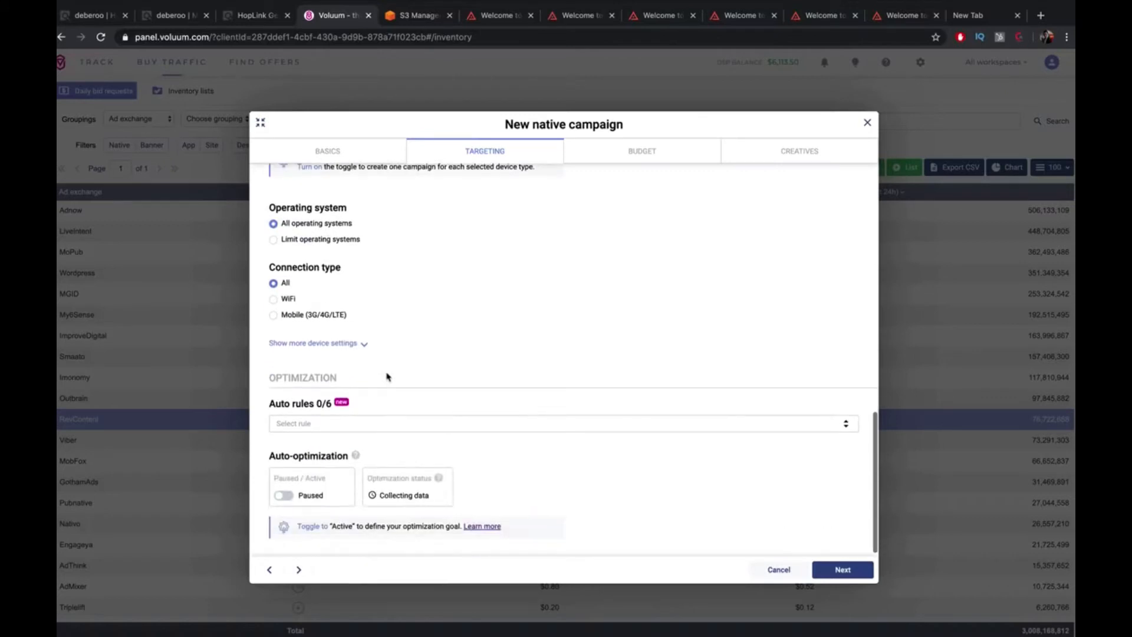
scroll(388, 376, "up", 5)
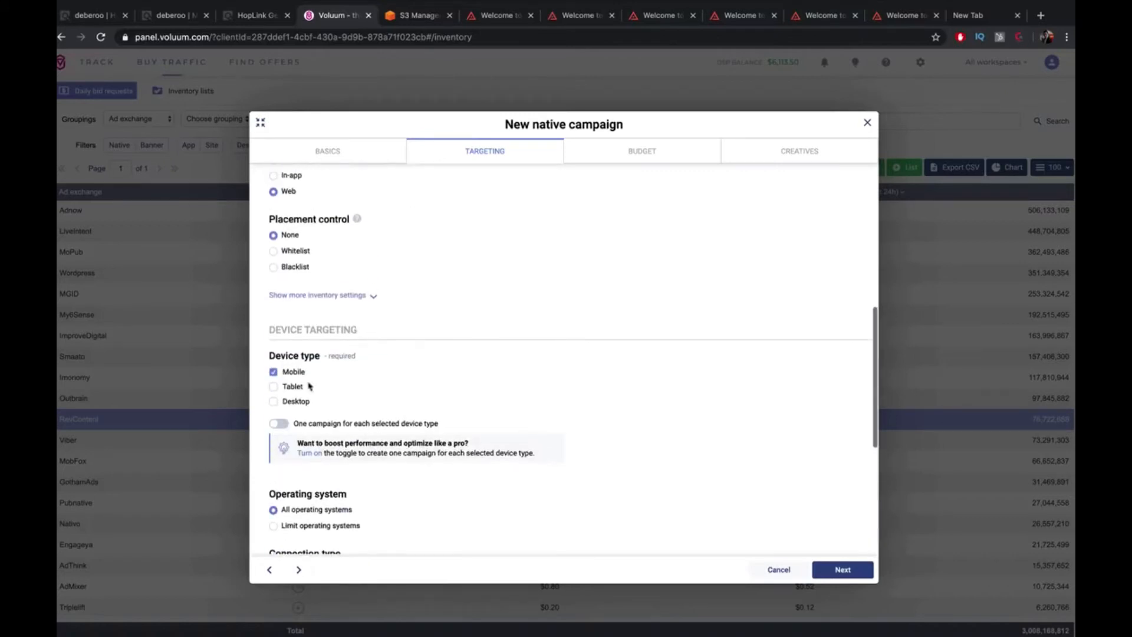
left_click(279, 424)
left_click(276, 401)
left_click(274, 387)
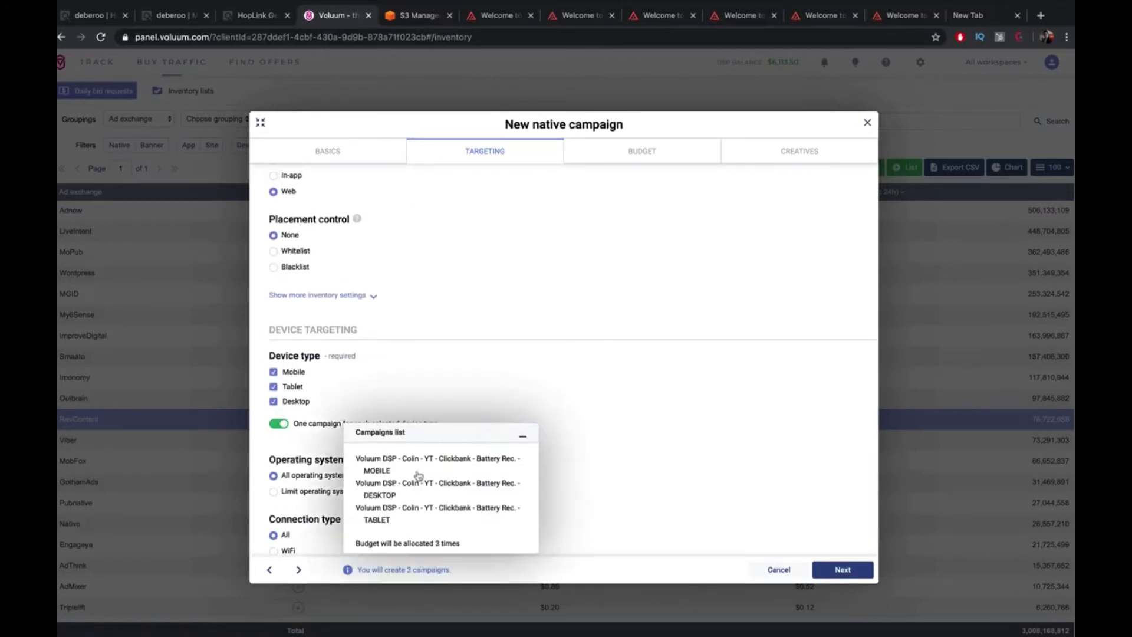
left_click(290, 402)
left_click(275, 387)
left_click(282, 423)
scroll(400, 421, "down", 3)
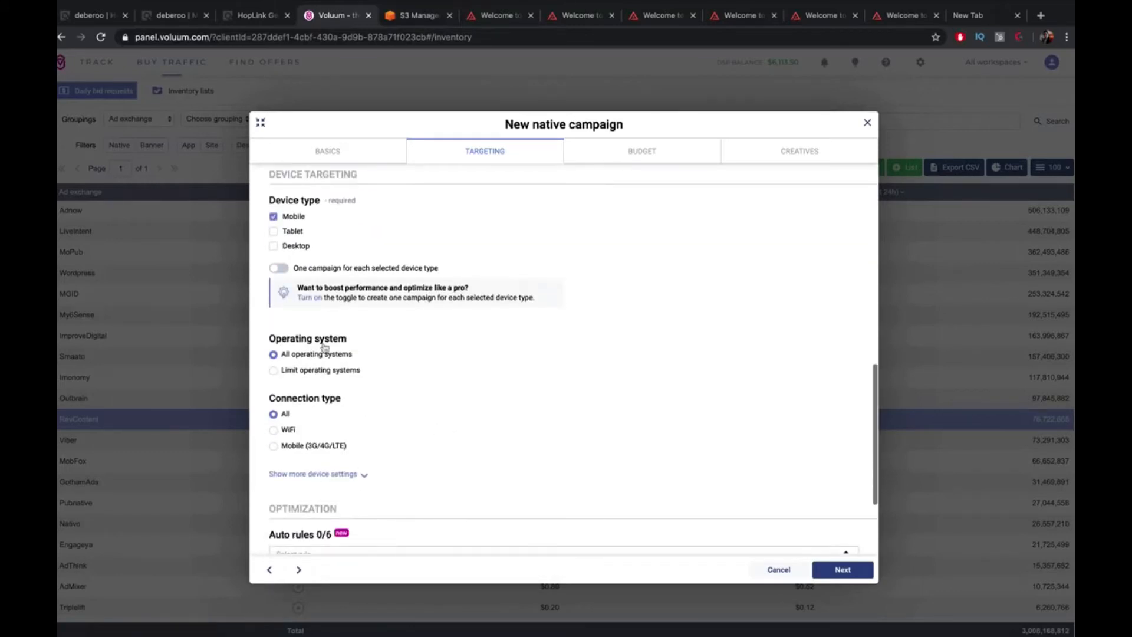
scroll(338, 380, "down", 4)
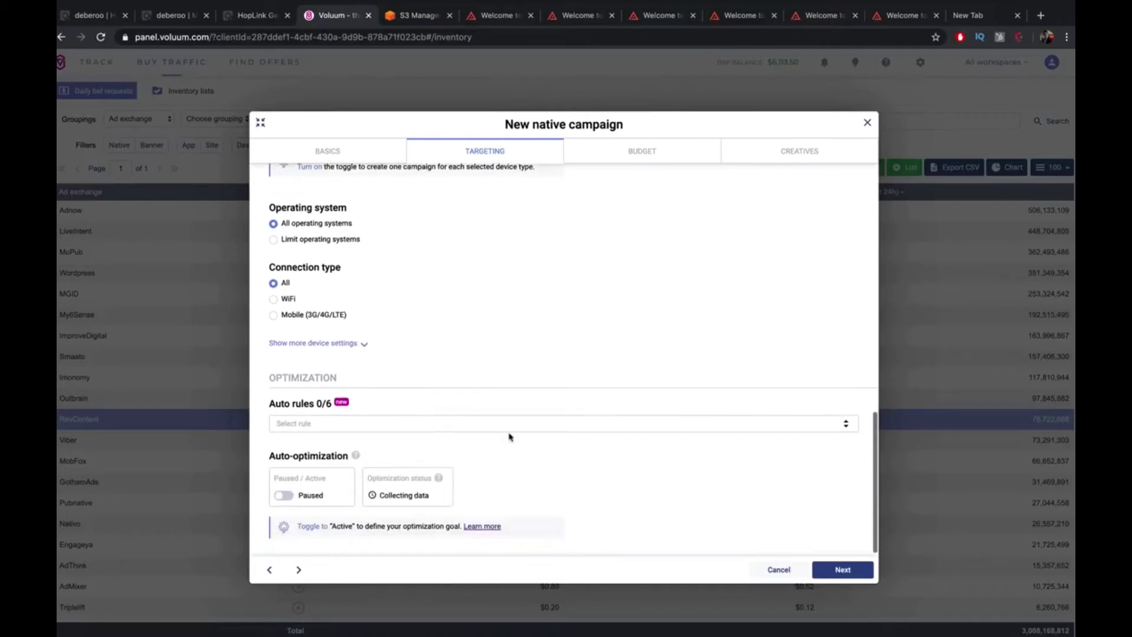
left_click(847, 569)
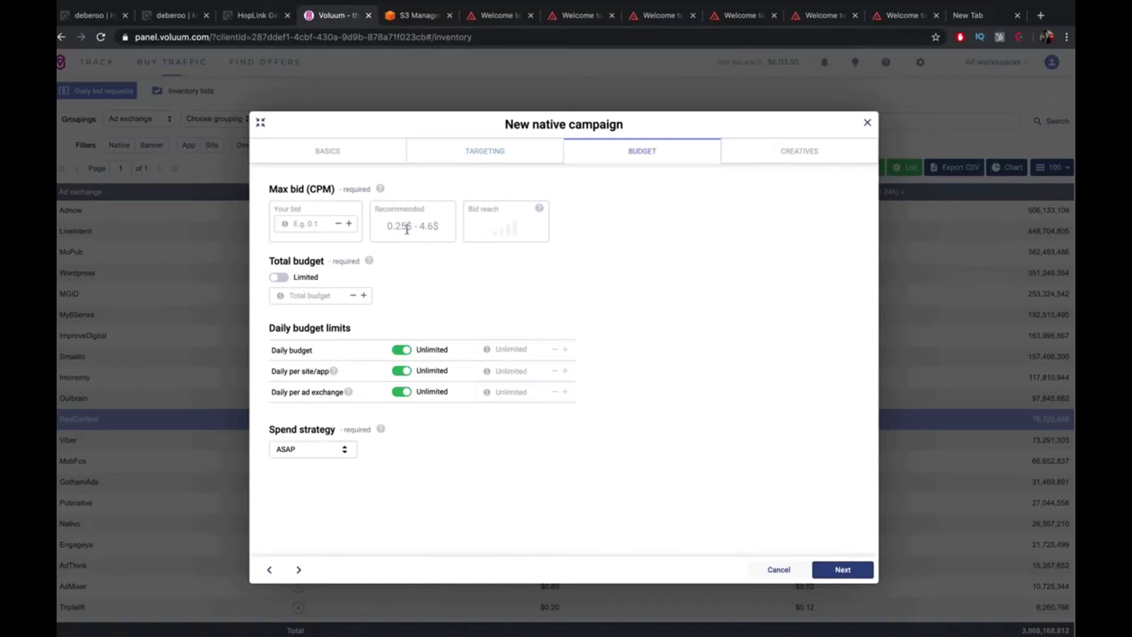
Enter a 0.67 max CPM bid and make the total budget Unlimited
mouse_move(512, 235)
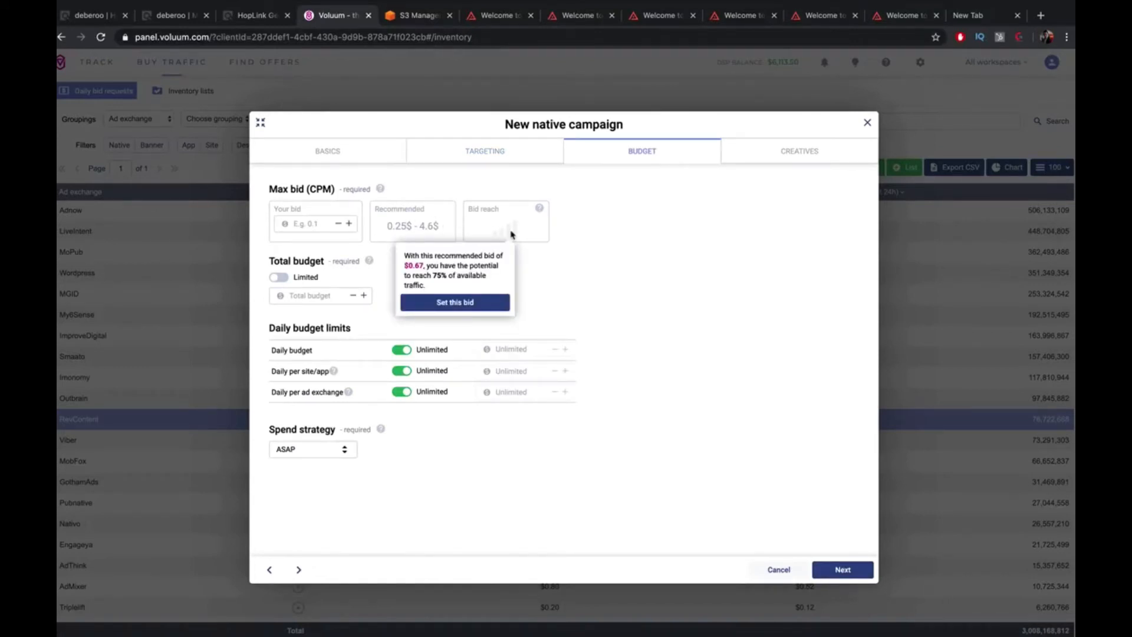
left_click(323, 220)
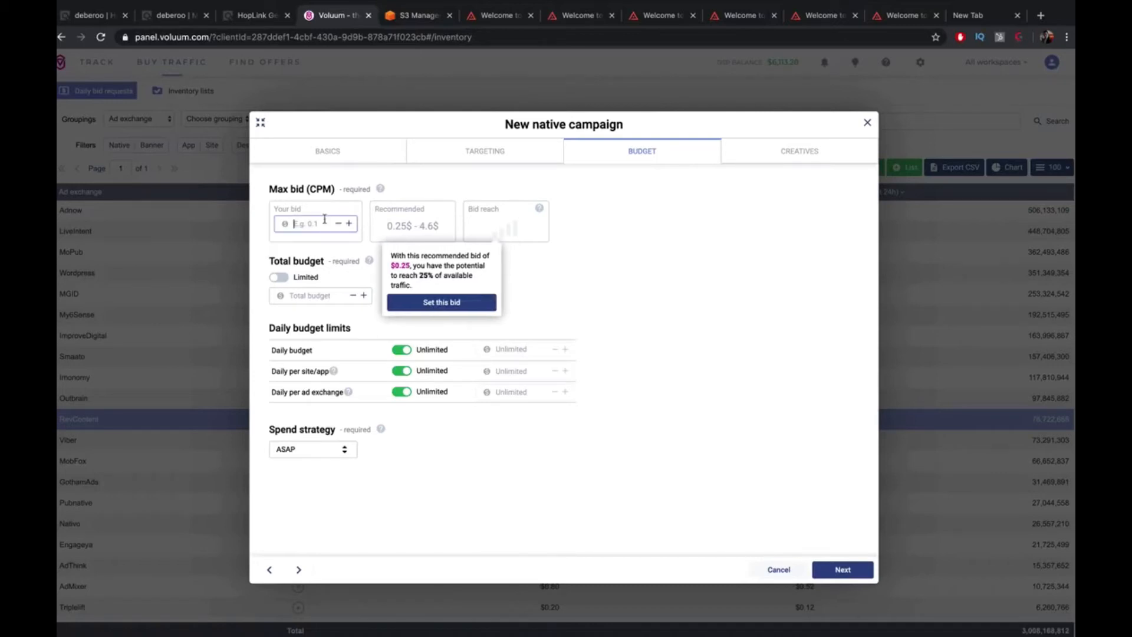
type("0.67")
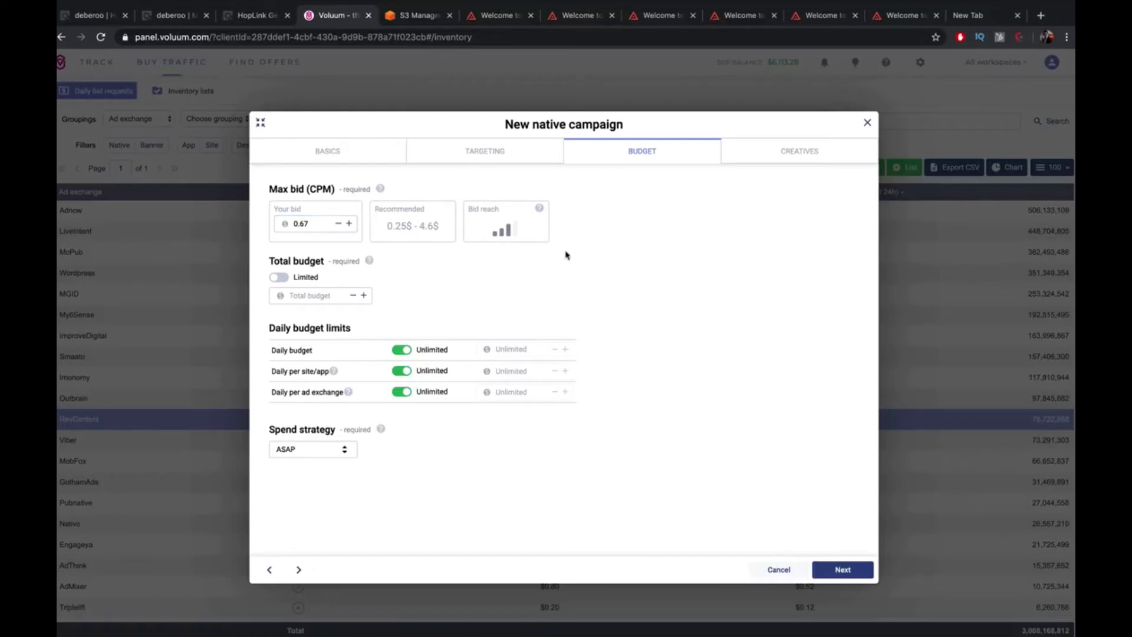
left_click(320, 298)
left_click(516, 352)
left_click(285, 281)
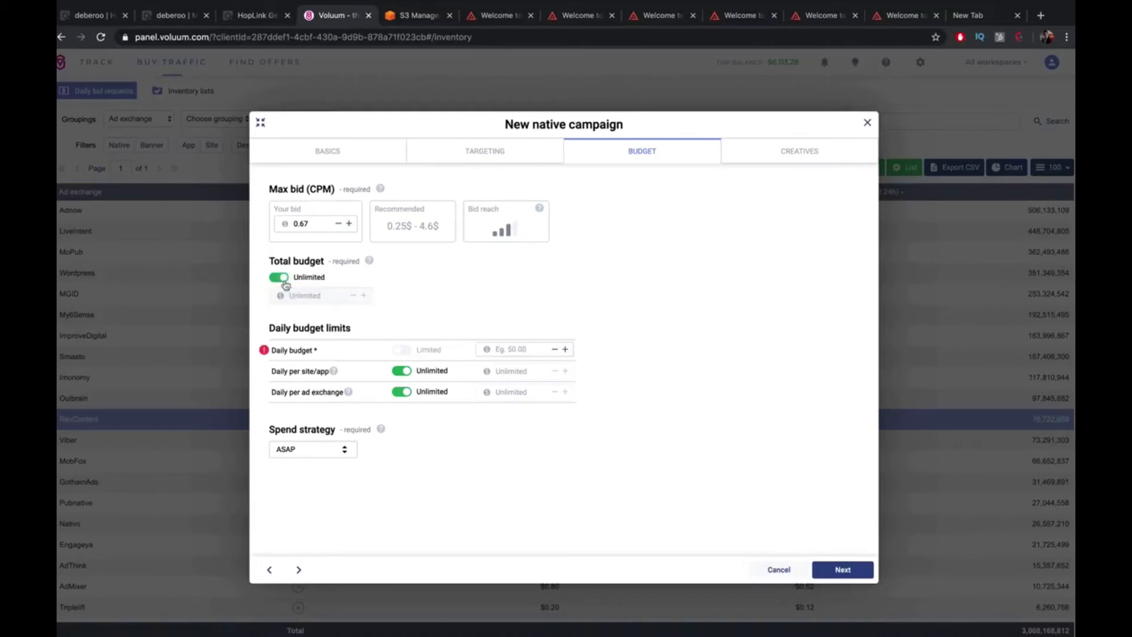
Set a daily budget of 50 with the Smooth spend strategy and continue to Creatives
left_click(507, 351)
type("50")
left_click(609, 326)
left_click(337, 450)
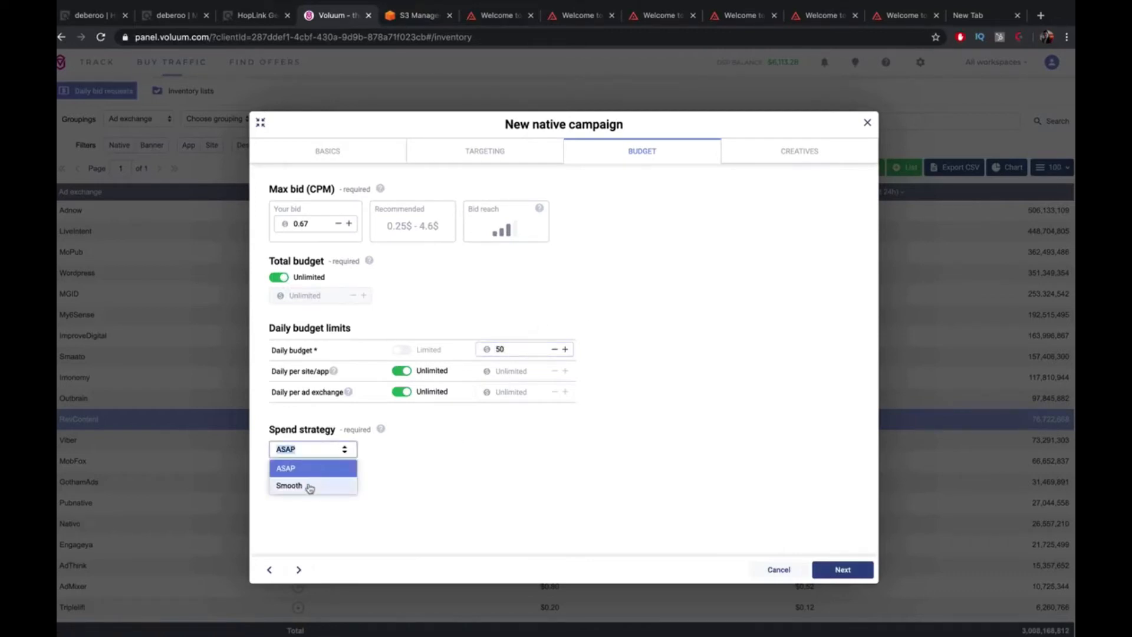
left_click(308, 486)
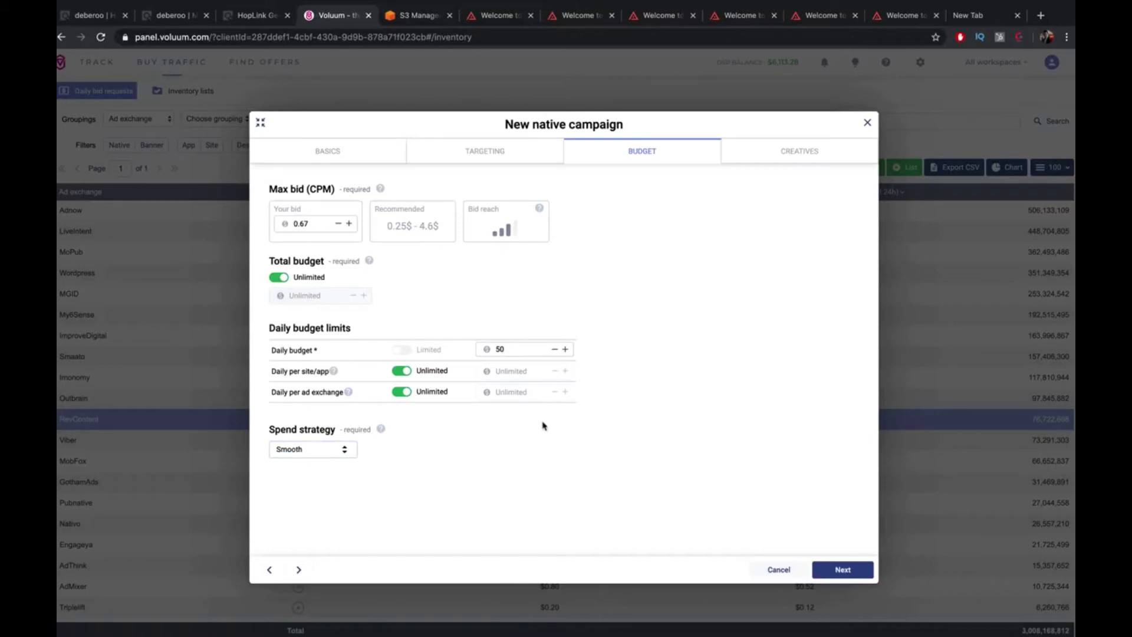
left_click(841, 571)
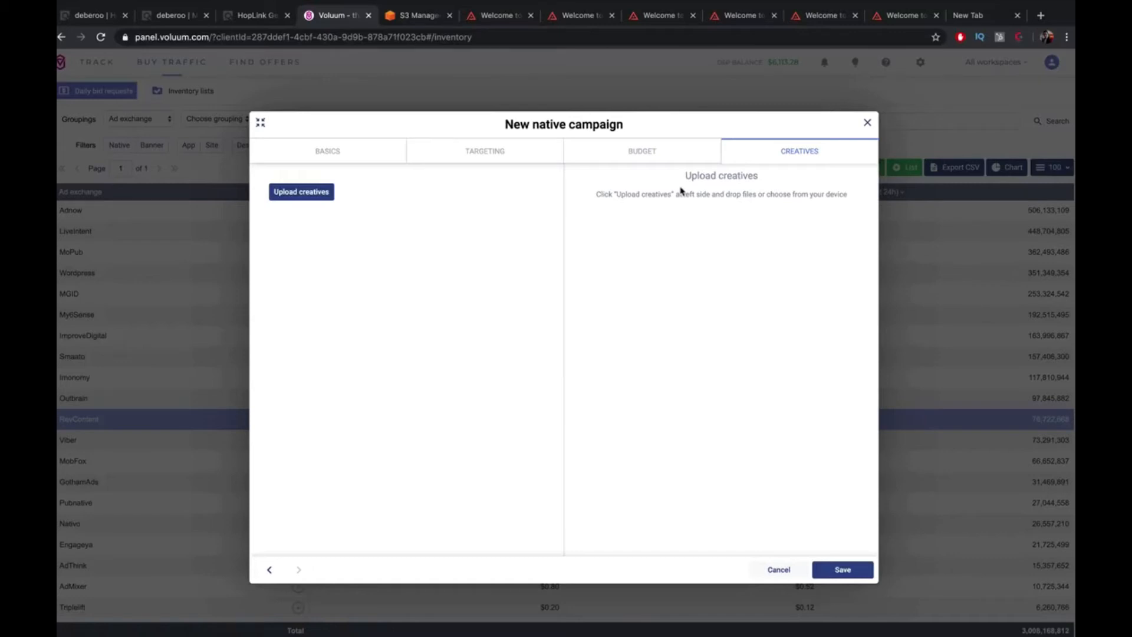
Save the first AdPlexity battery ad's banner image to disk
left_click(584, 17)
left_click(817, 91)
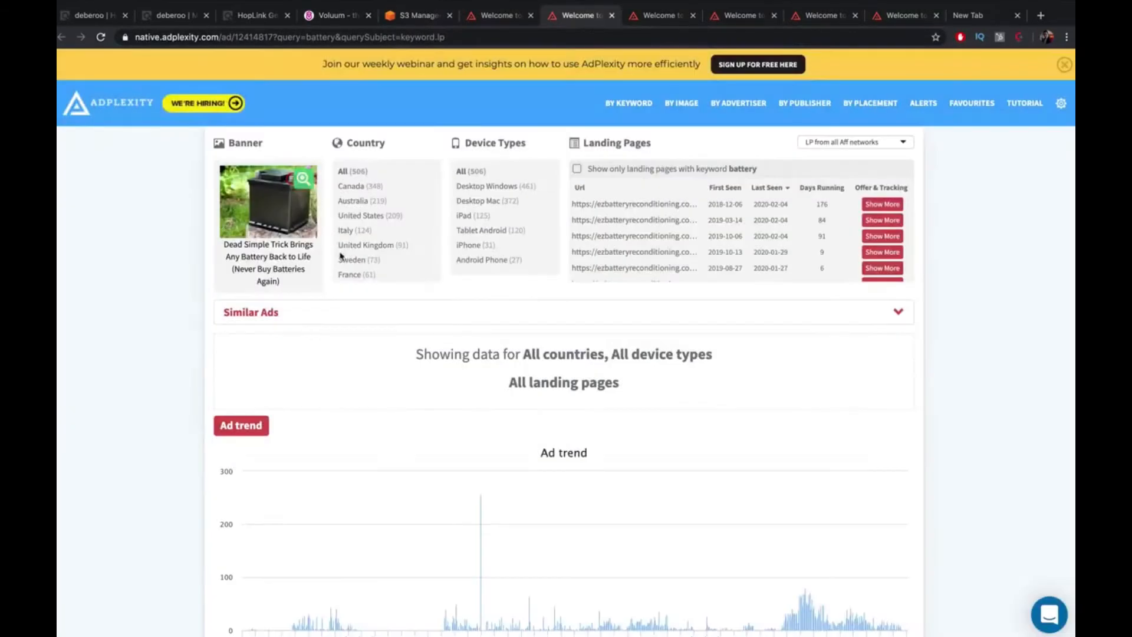
right_click(274, 202)
left_click(319, 290)
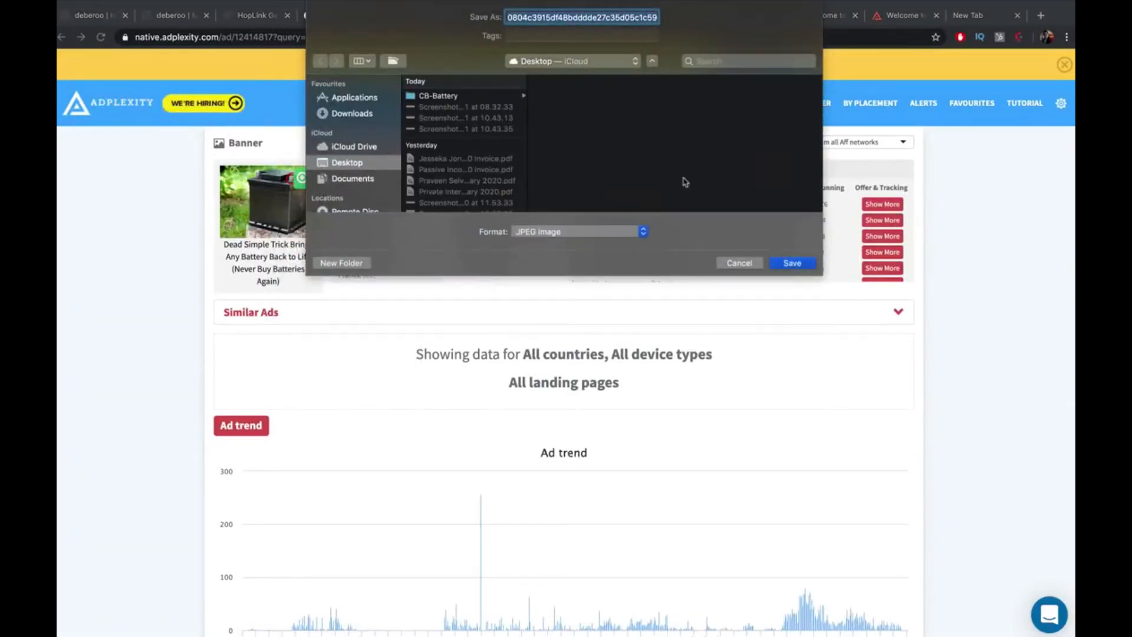
type("battery1")
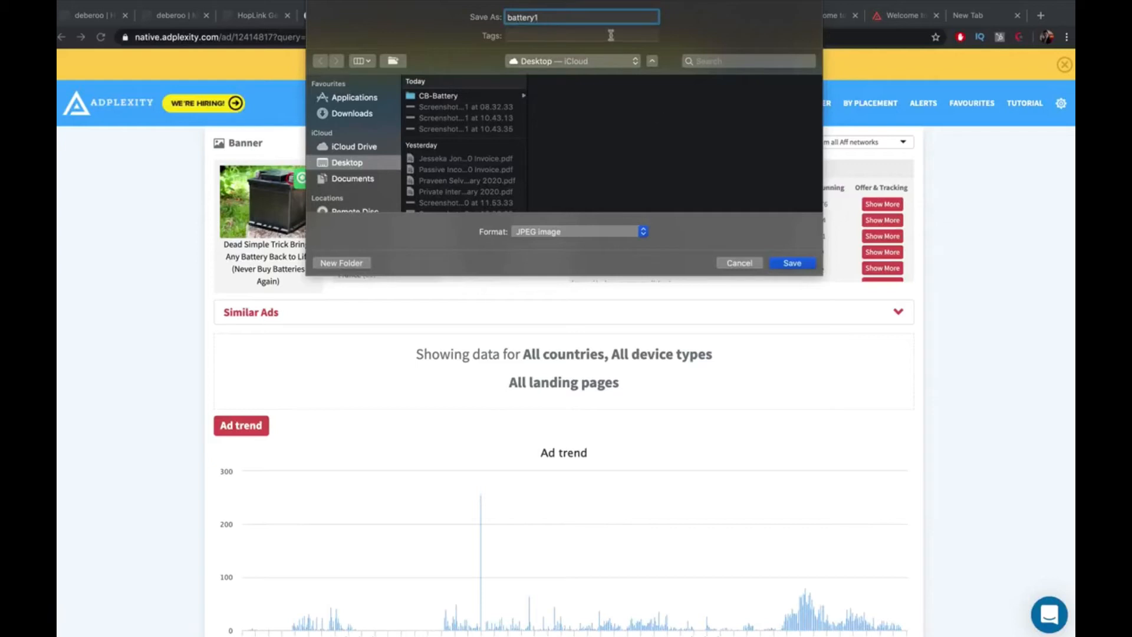
left_click(793, 263)
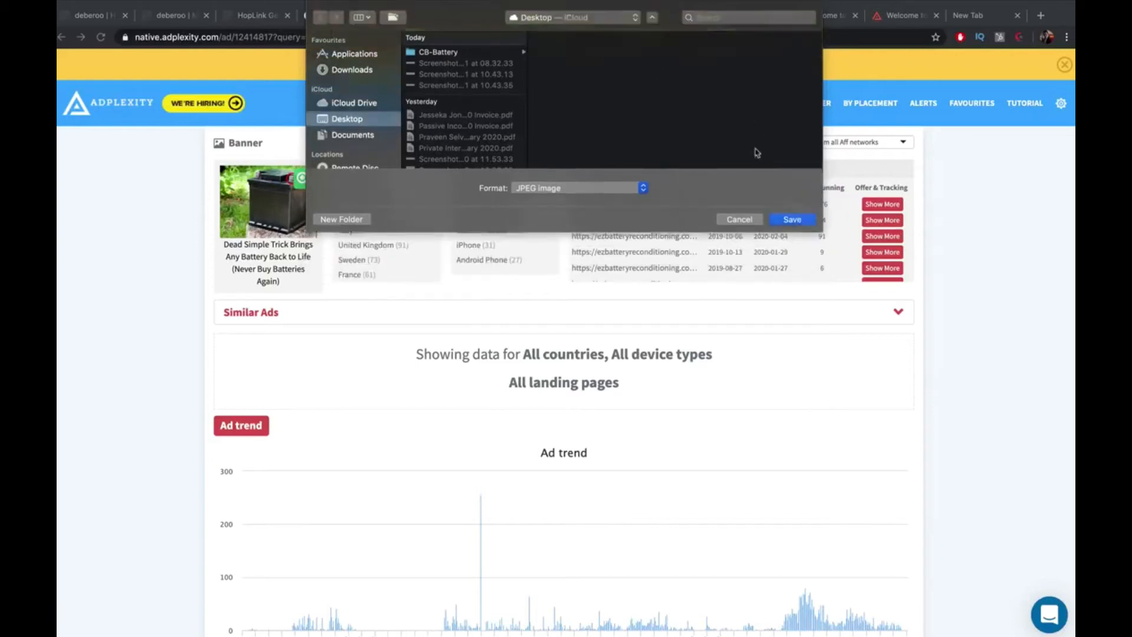
Save the next ad's banner image as battery2 rather than overwriting battery1
left_click(643, 16)
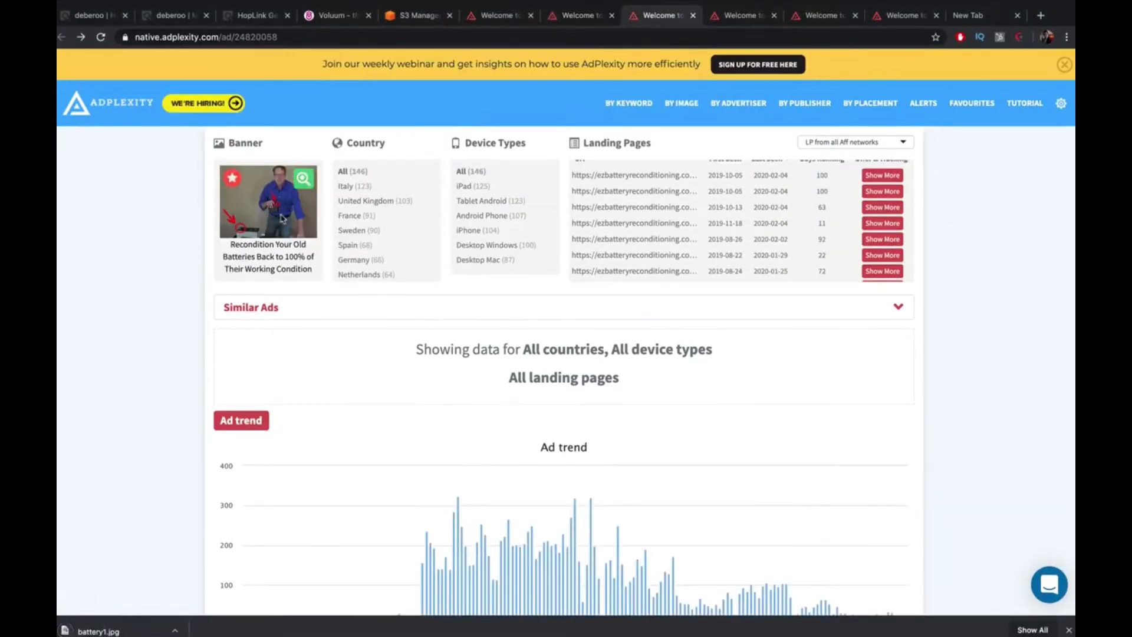
right_click(281, 213)
left_click(327, 306)
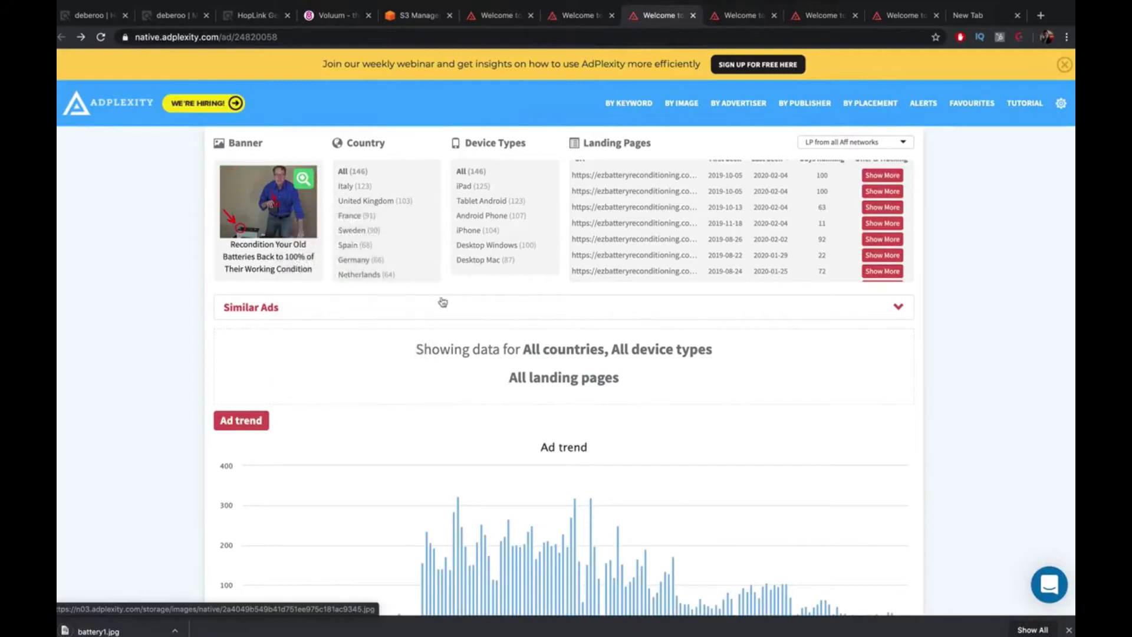
type("battery1")
left_click(793, 263)
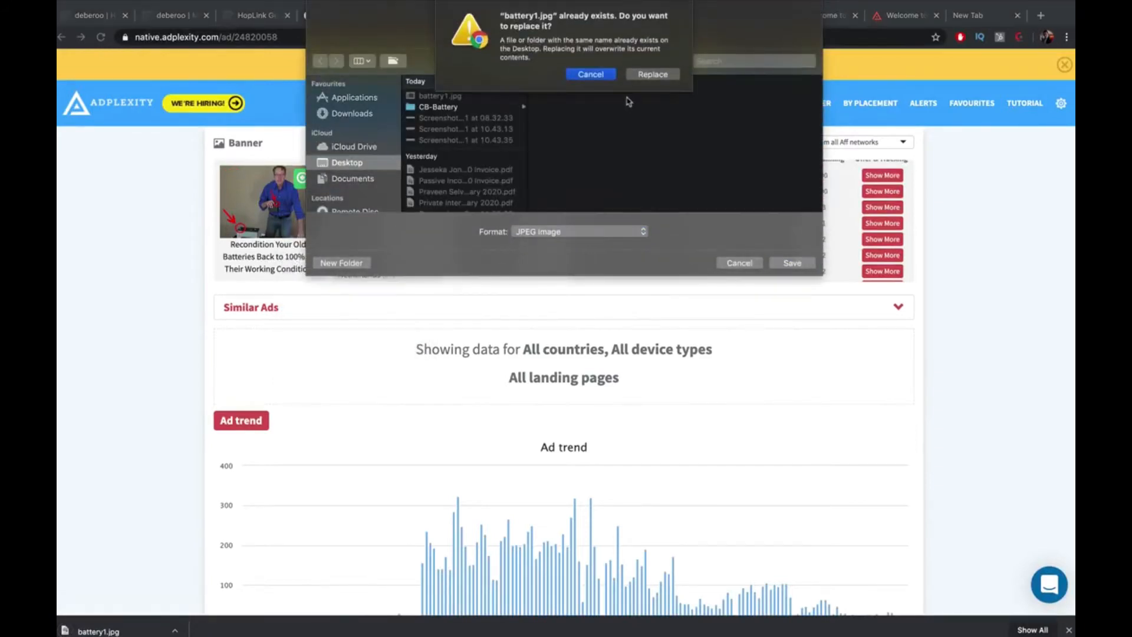
left_click(591, 74)
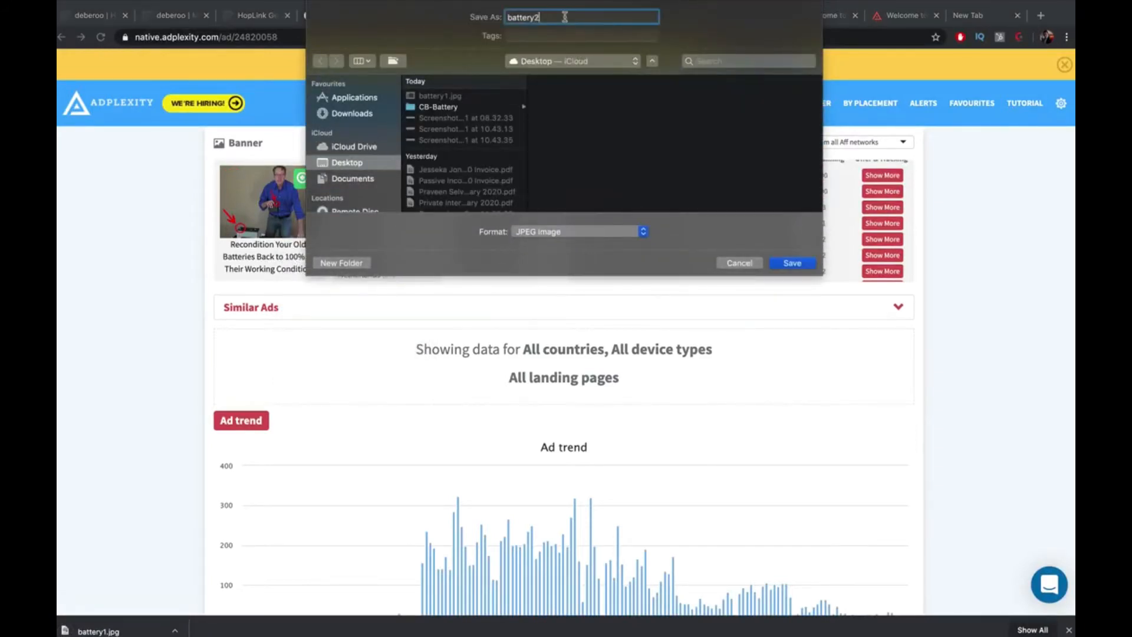
key("Return")
Save the following ad's banner image to disk
left_click(747, 17)
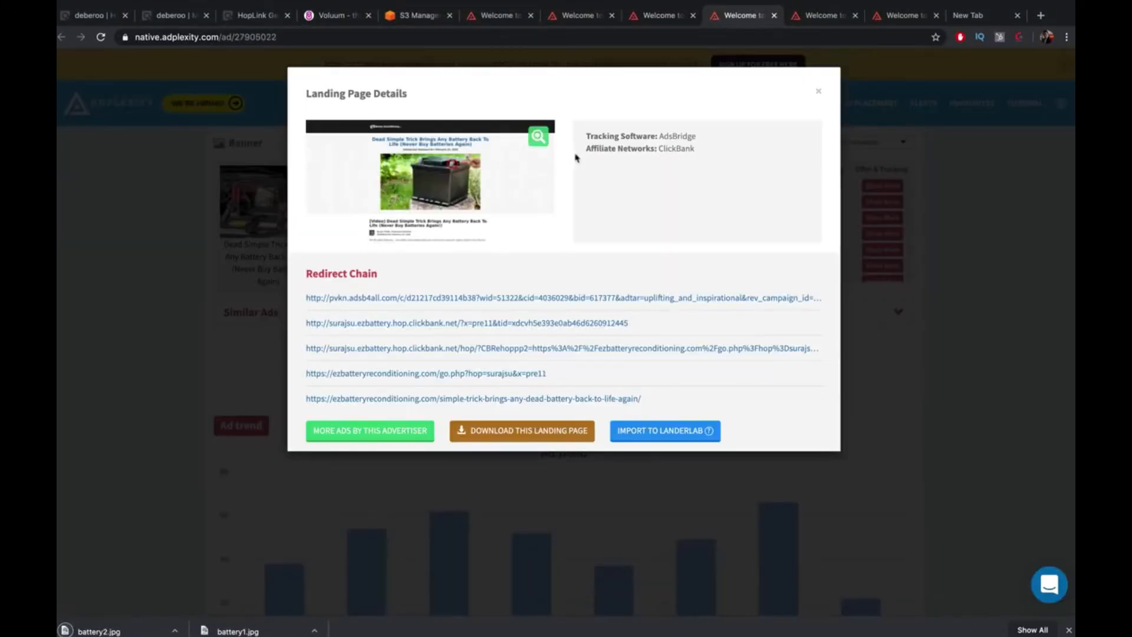
key("Escape")
right_click(297, 204)
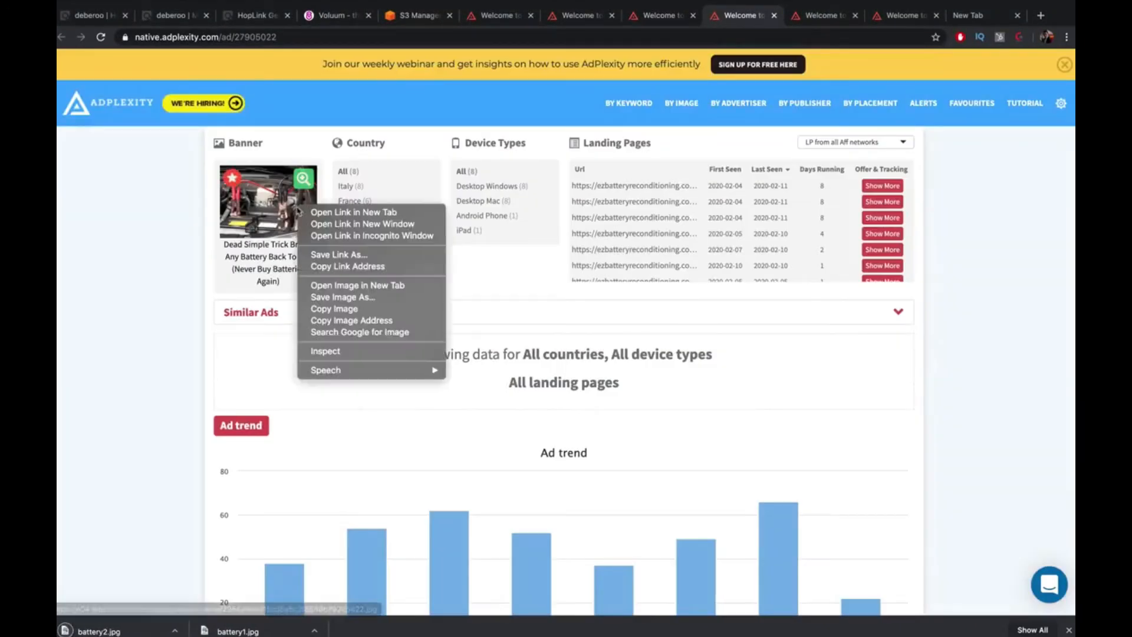
left_click(353, 297)
type("battery1")
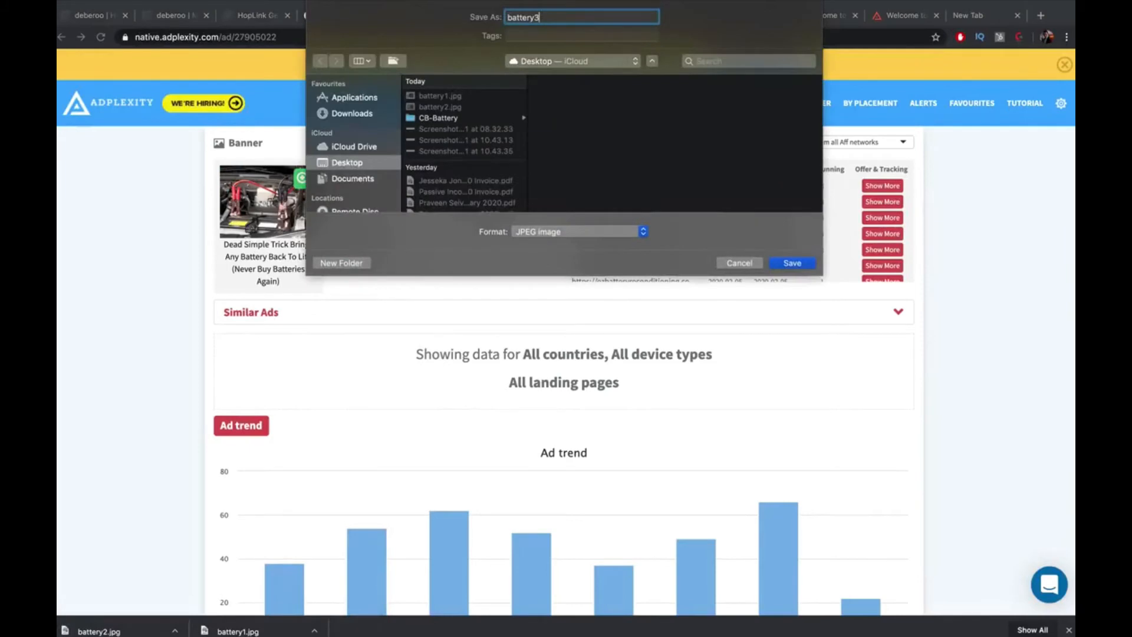
key("Return")
Save the last ad's banner image as battery4 and return to the Voluum campaign
left_click(823, 16)
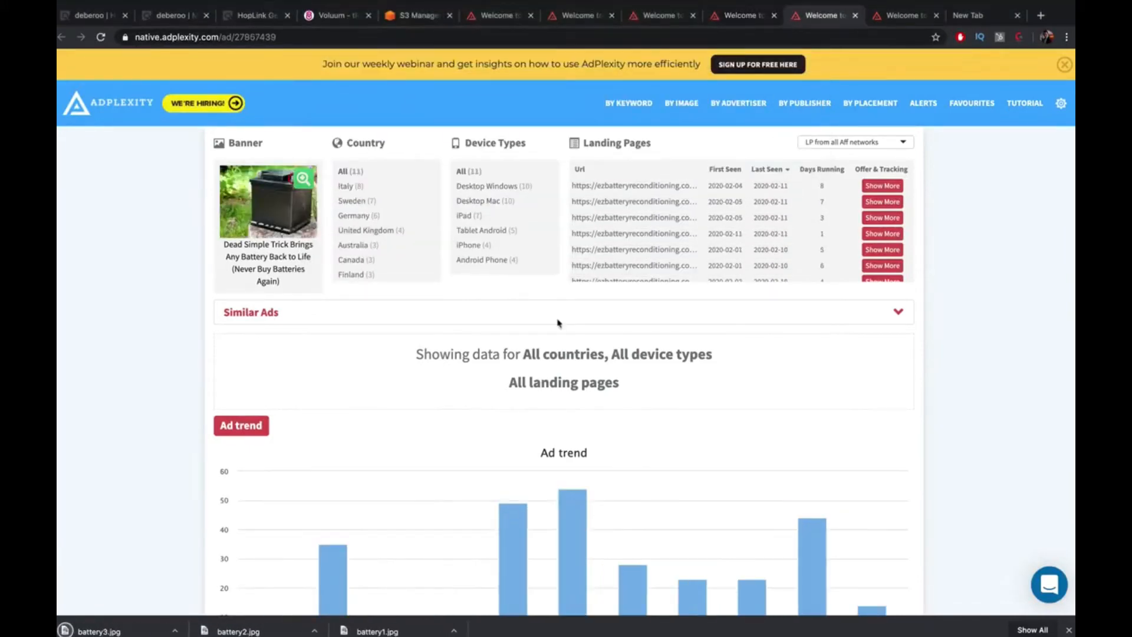
right_click(283, 215)
left_click(394, 313)
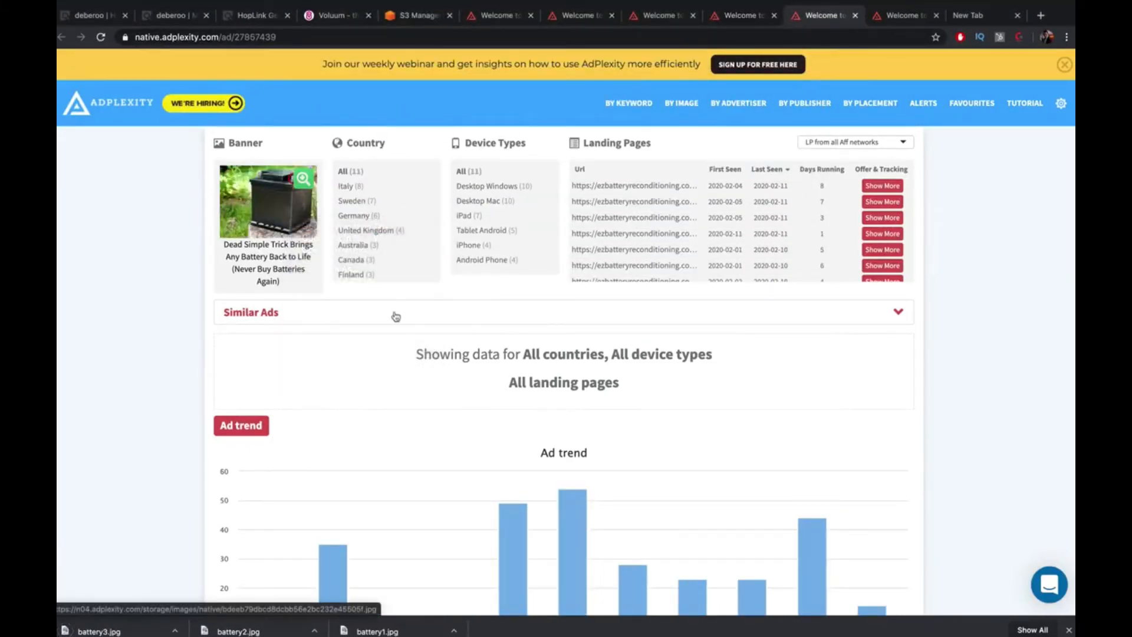
type("battery4")
key("Return")
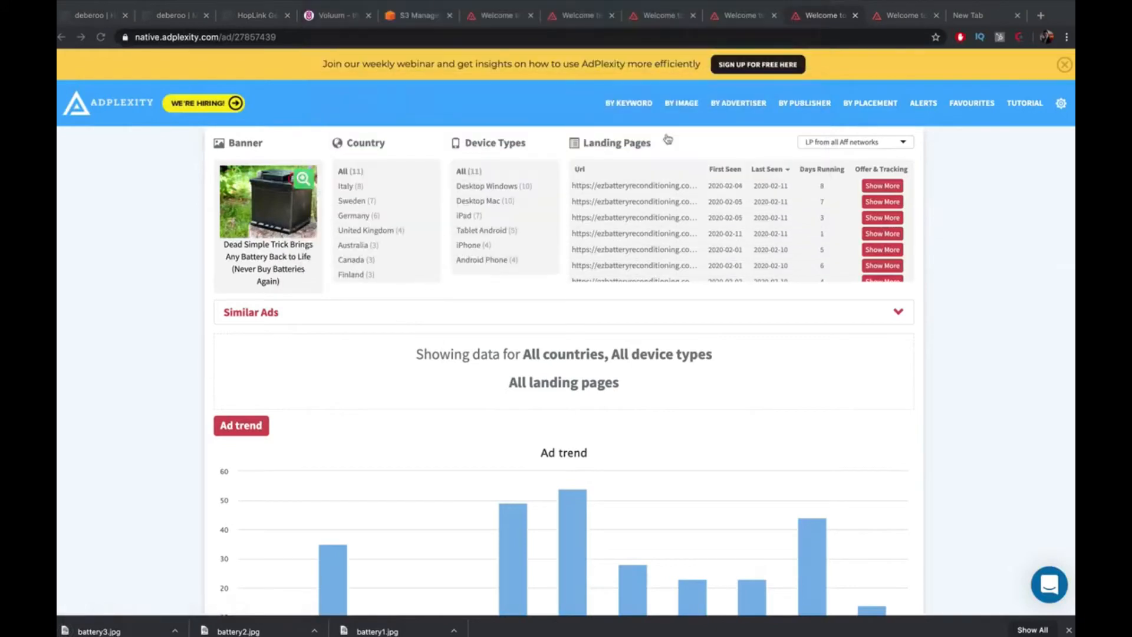
key("ctrl+Tab")
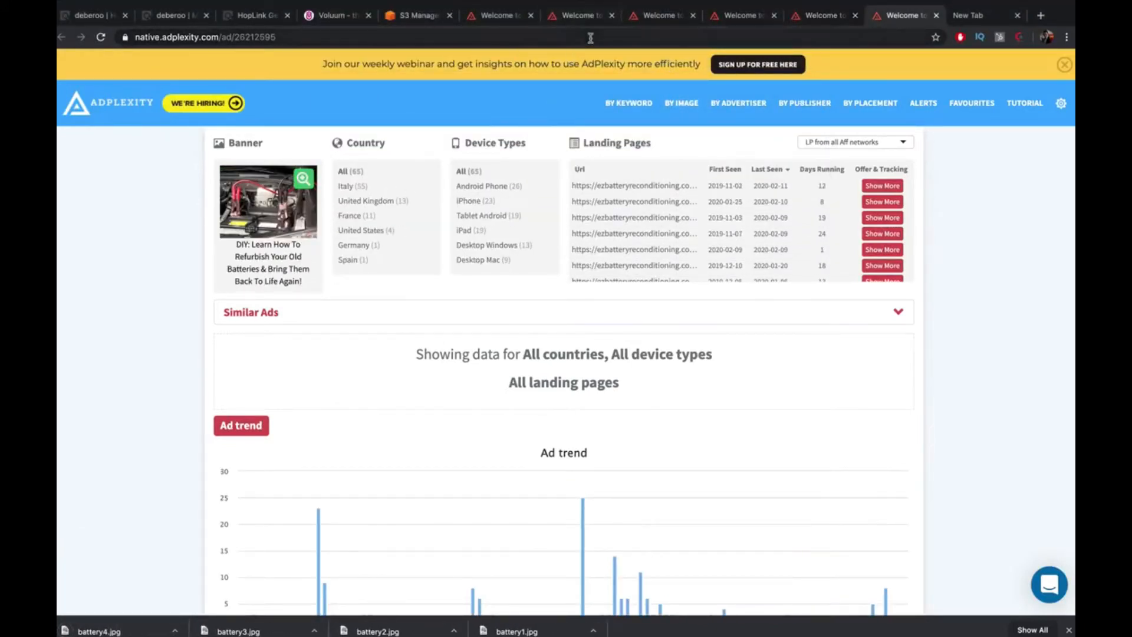
left_click(337, 17)
Copy the first battery ad's headline into the Headlines box and start a new line
left_click(309, 177)
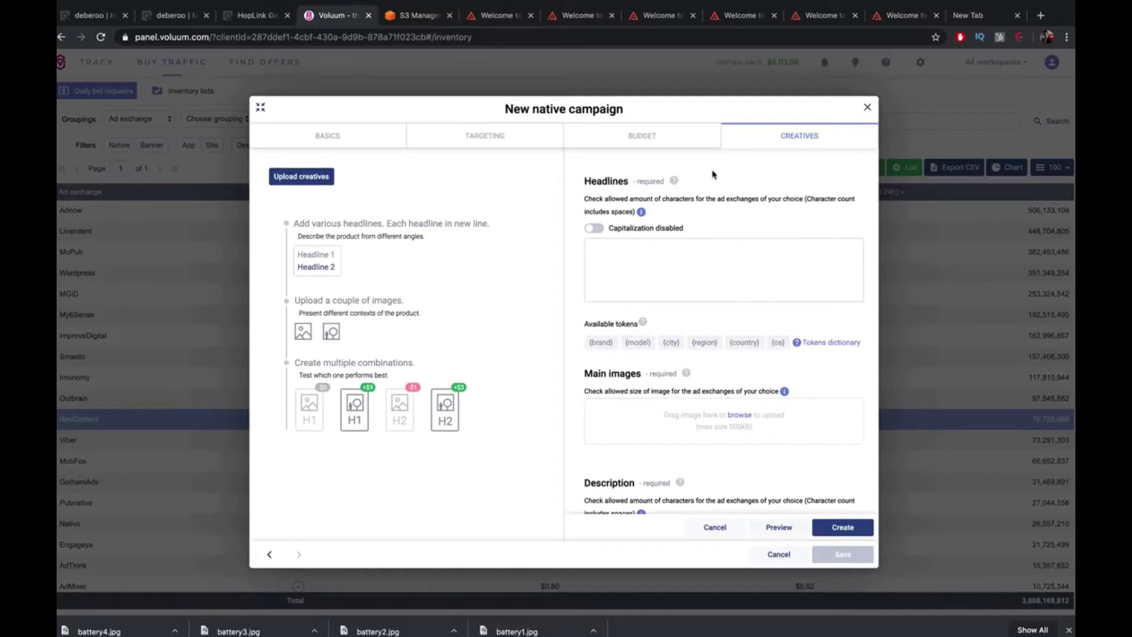
left_click(551, 18)
left_click_drag(295, 286, 222, 252)
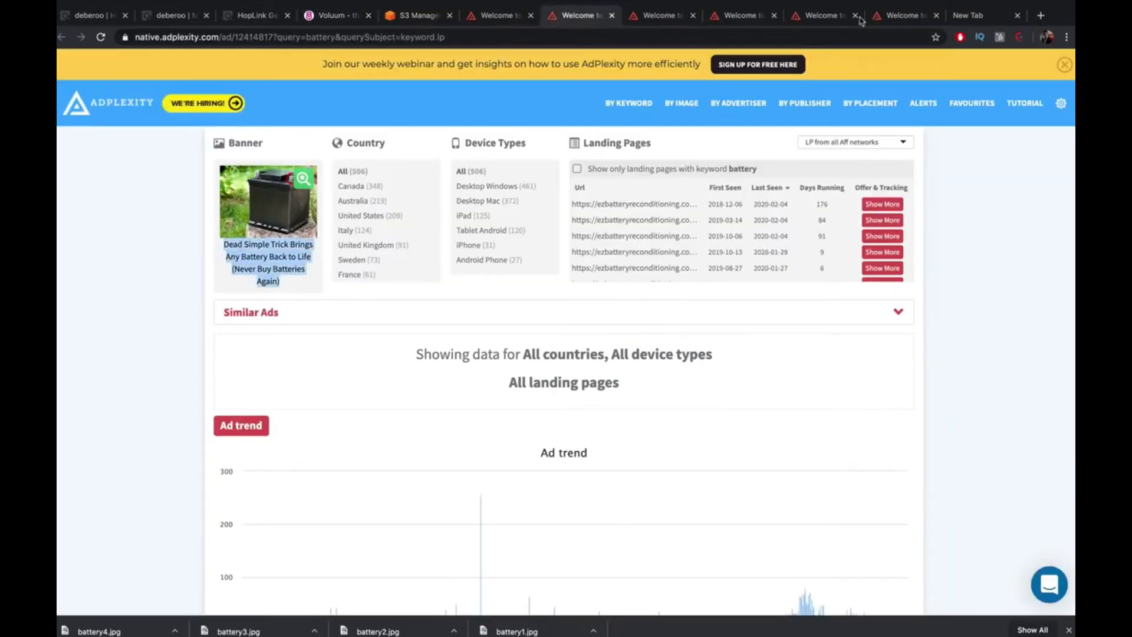
left_click(324, 17)
key("ctrl+v")
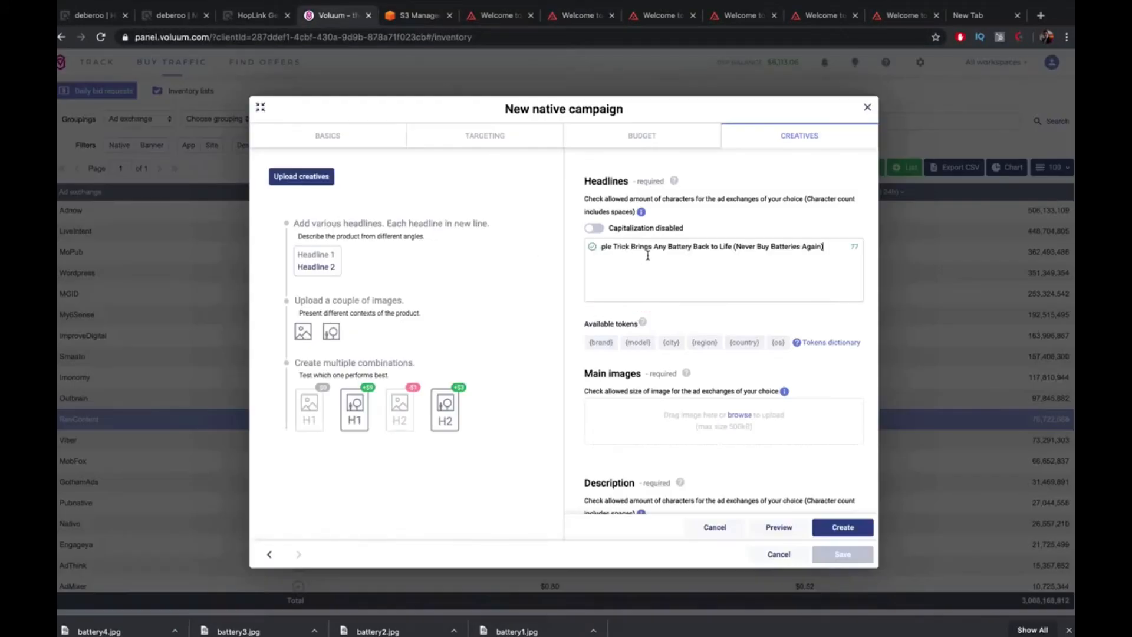
left_click_drag(616, 247, 476, 237)
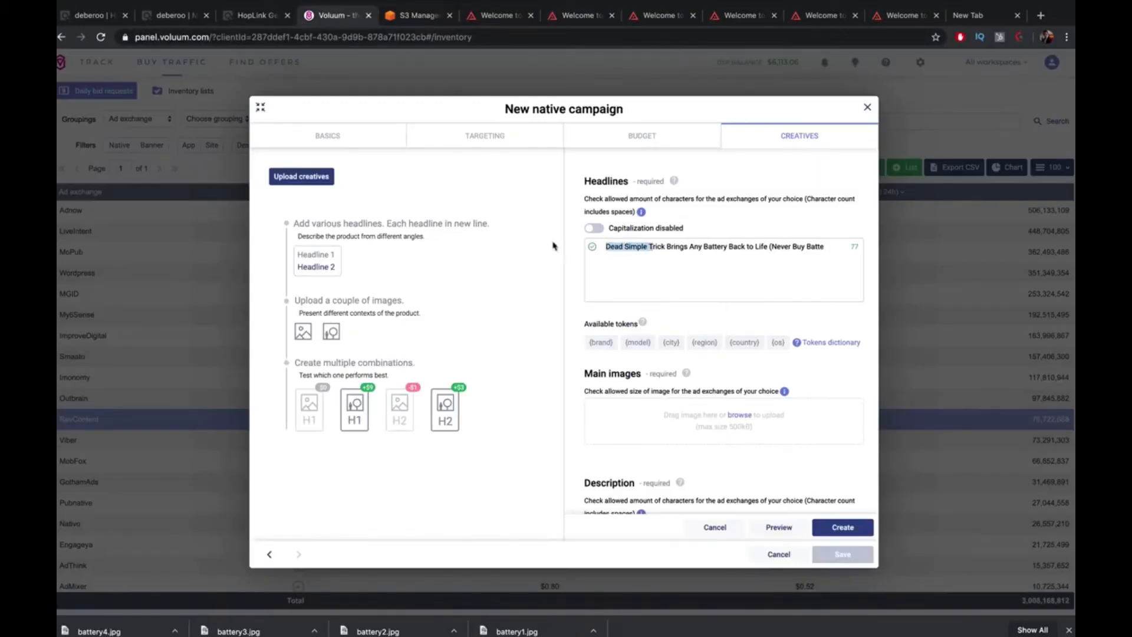
left_click(684, 252)
left_click_drag(774, 248, 865, 252)
left_click(829, 251)
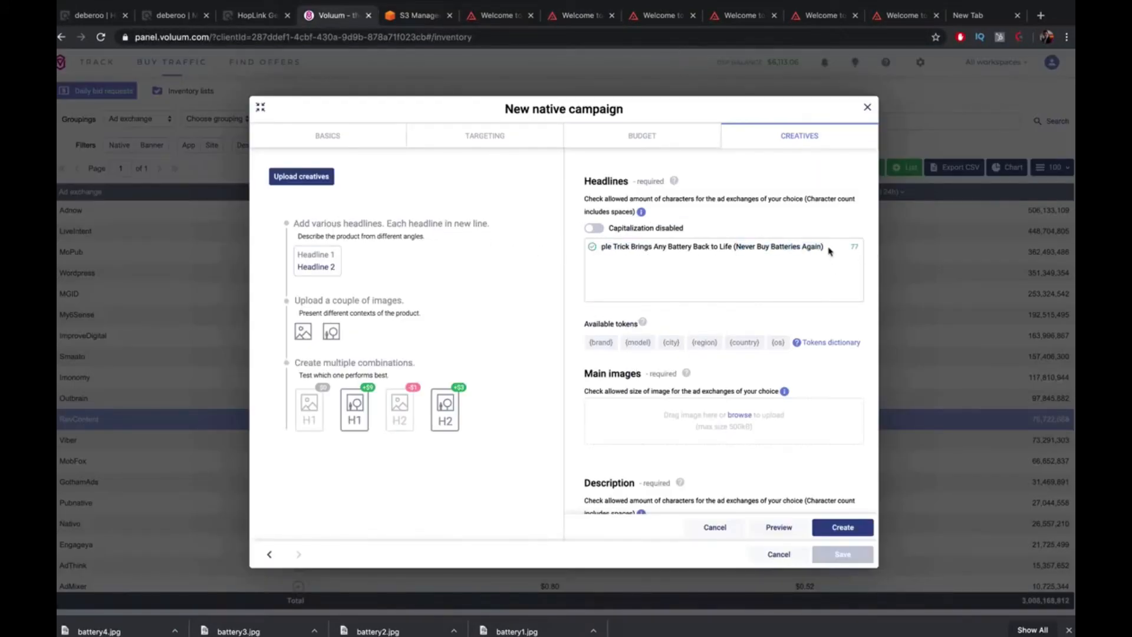
key("Return")
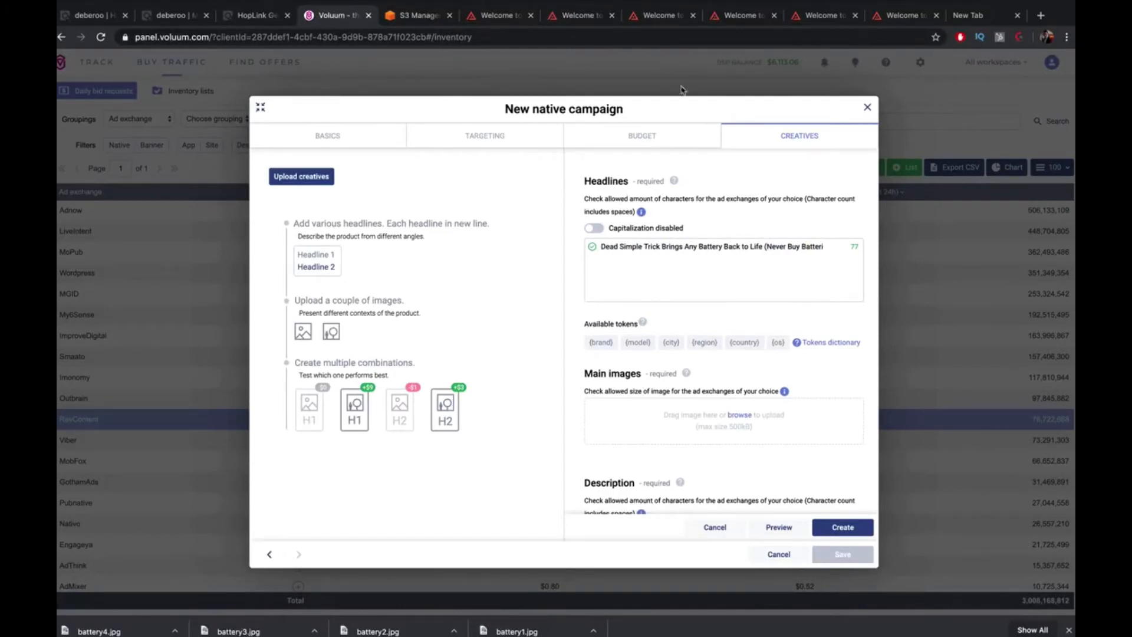
Add the 'Recondition Your Old Batteries' headline as the next Headlines line
left_click(589, 16)
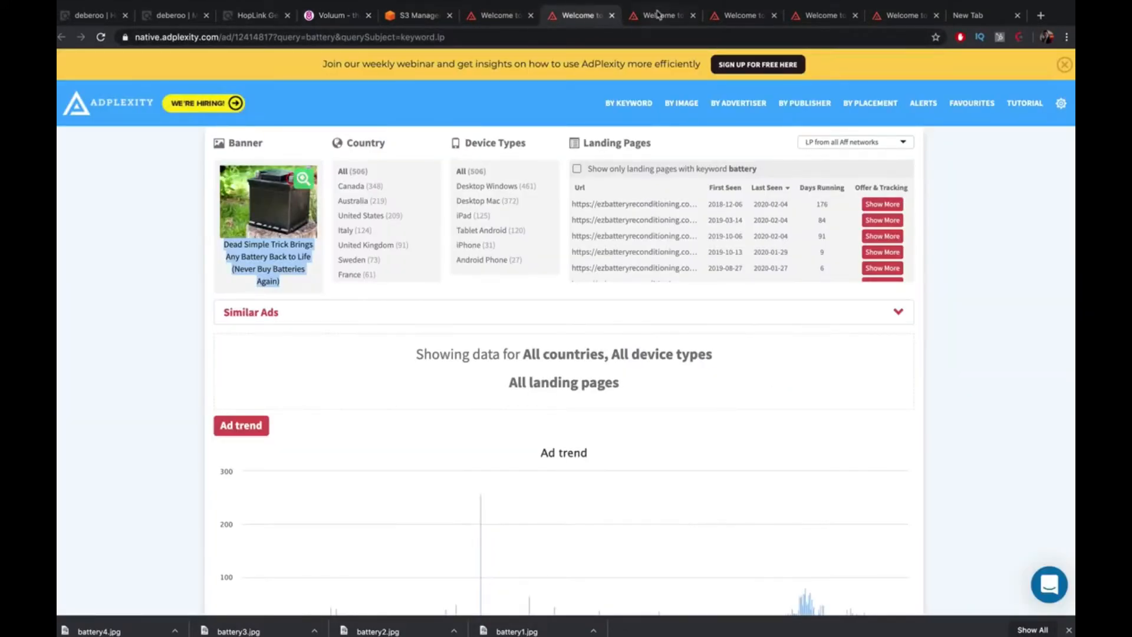
left_click(658, 16)
left_click_drag(319, 280, 226, 253)
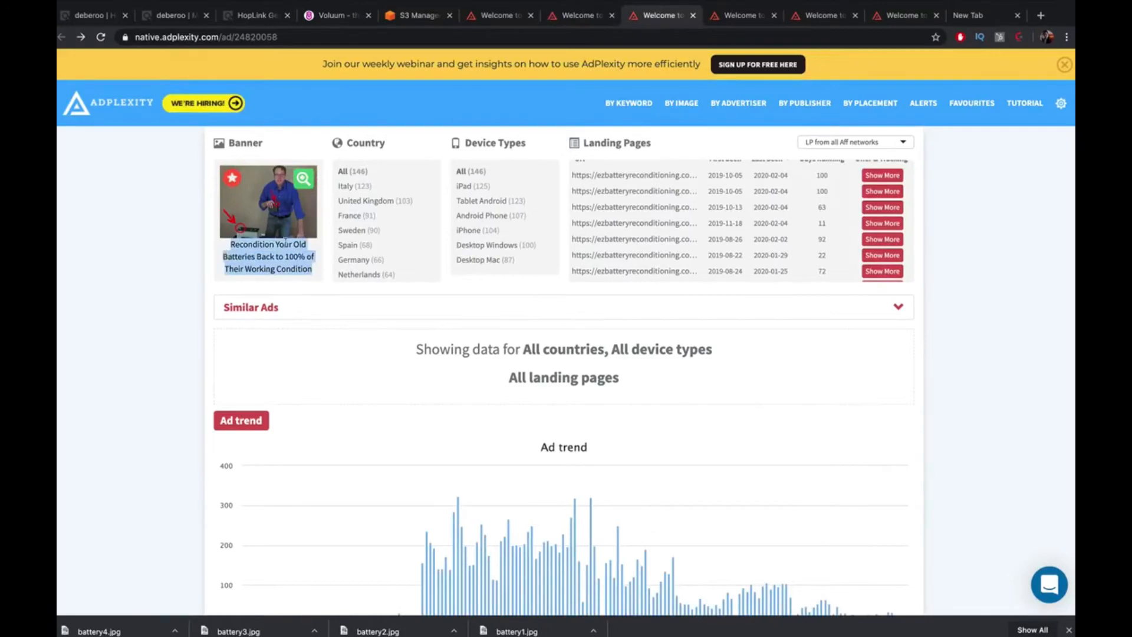
left_click(575, 16)
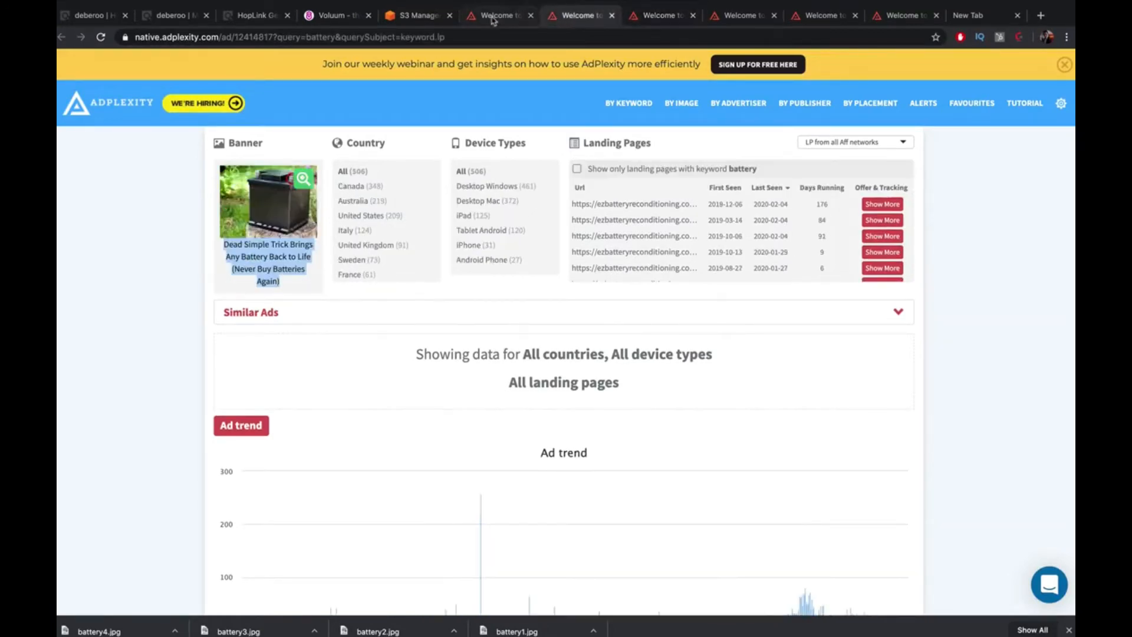
left_click(494, 19)
left_click(336, 15)
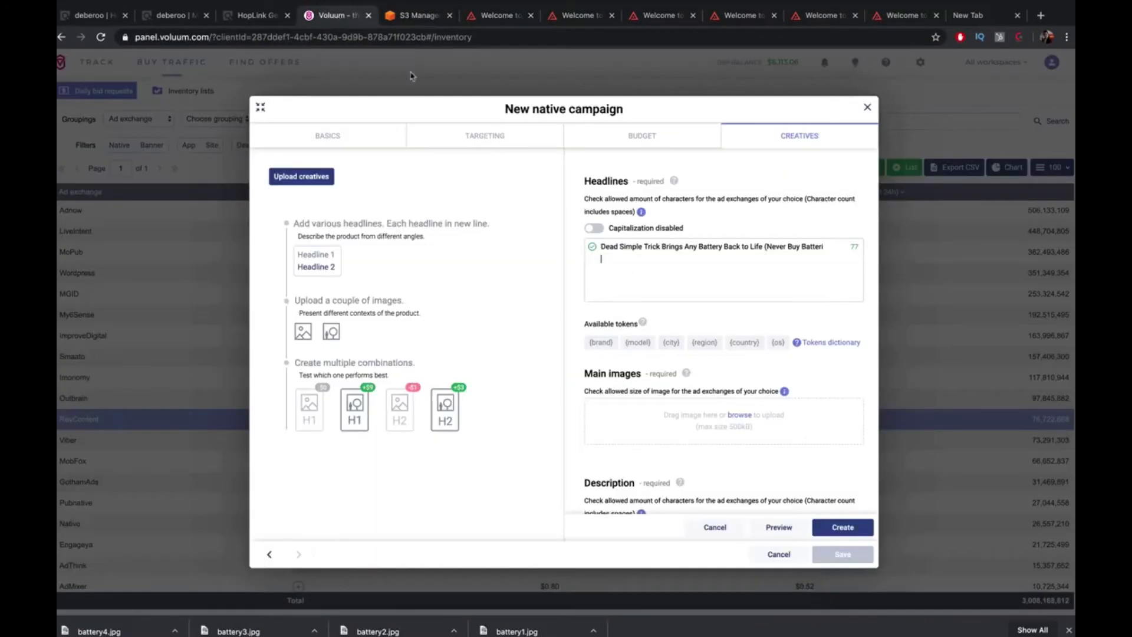
key("ctrl+v")
key("Return")
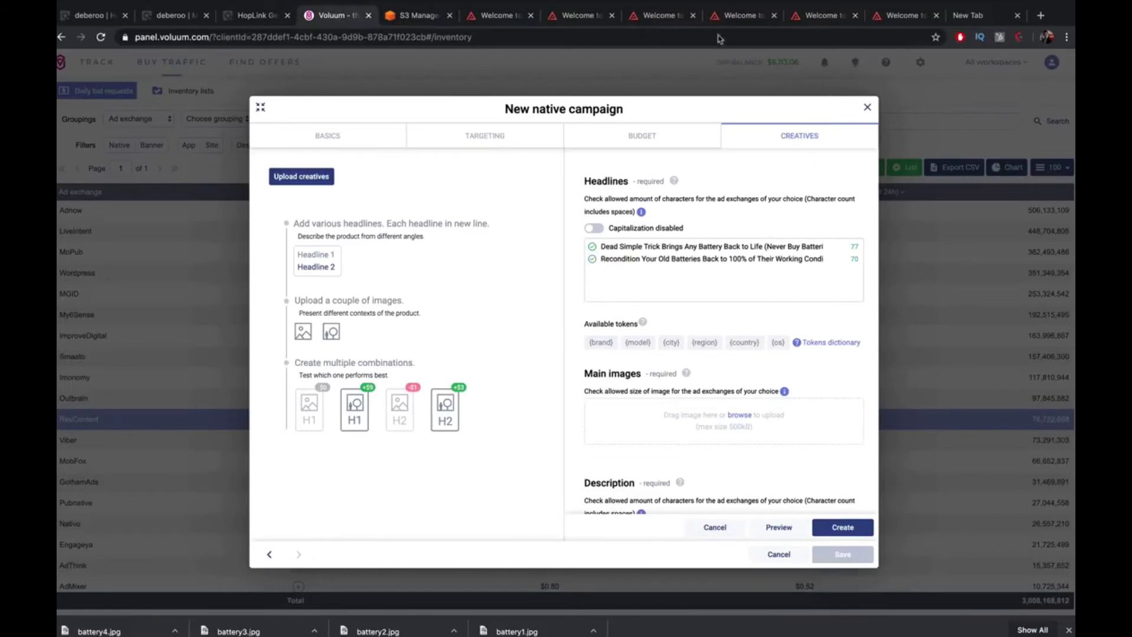
Paste another ad's headline, then delete it as a duplicate
left_click(729, 18)
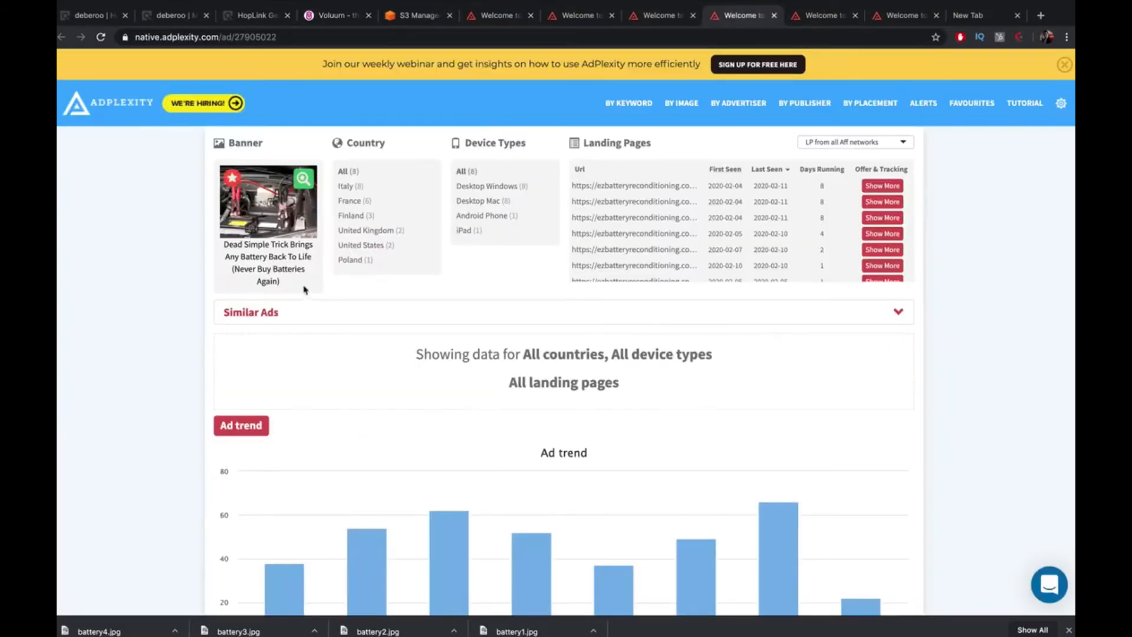
left_click_drag(308, 290, 221, 247)
key("ctrl+c")
left_click(336, 15)
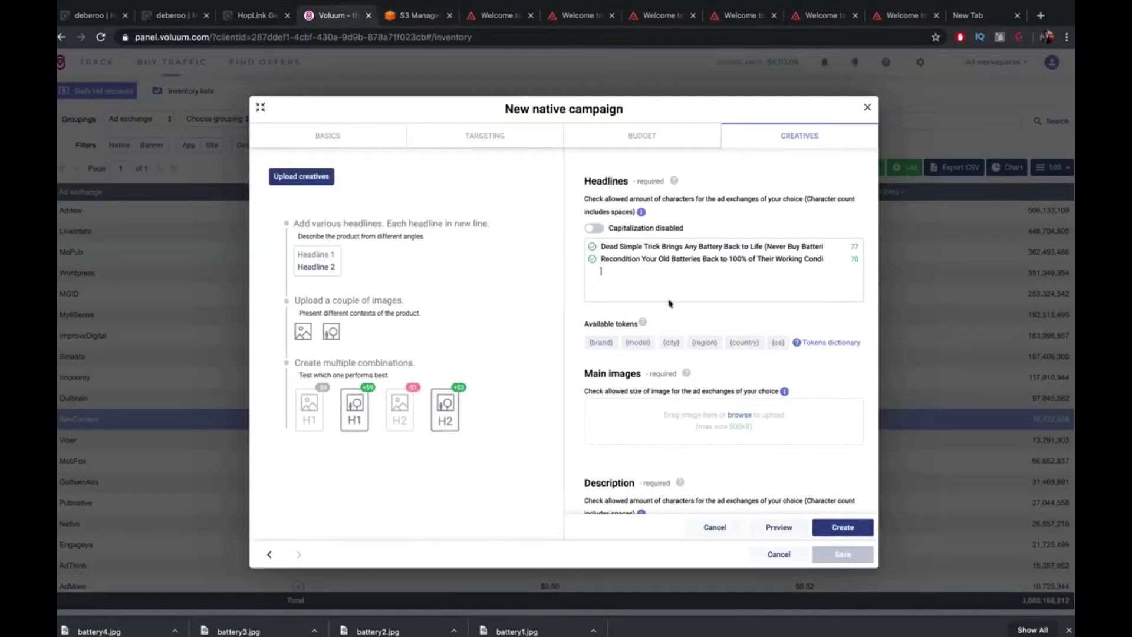
key("ctrl+v")
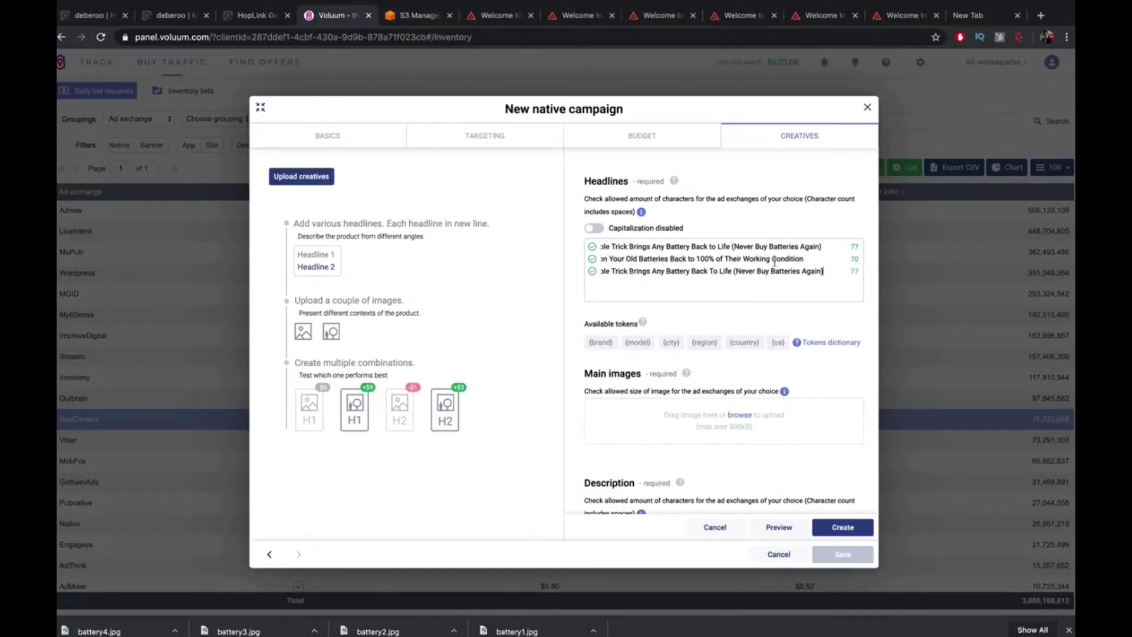
left_click_drag(823, 272, 505, 276)
left_click(630, 271)
key("shift+End")
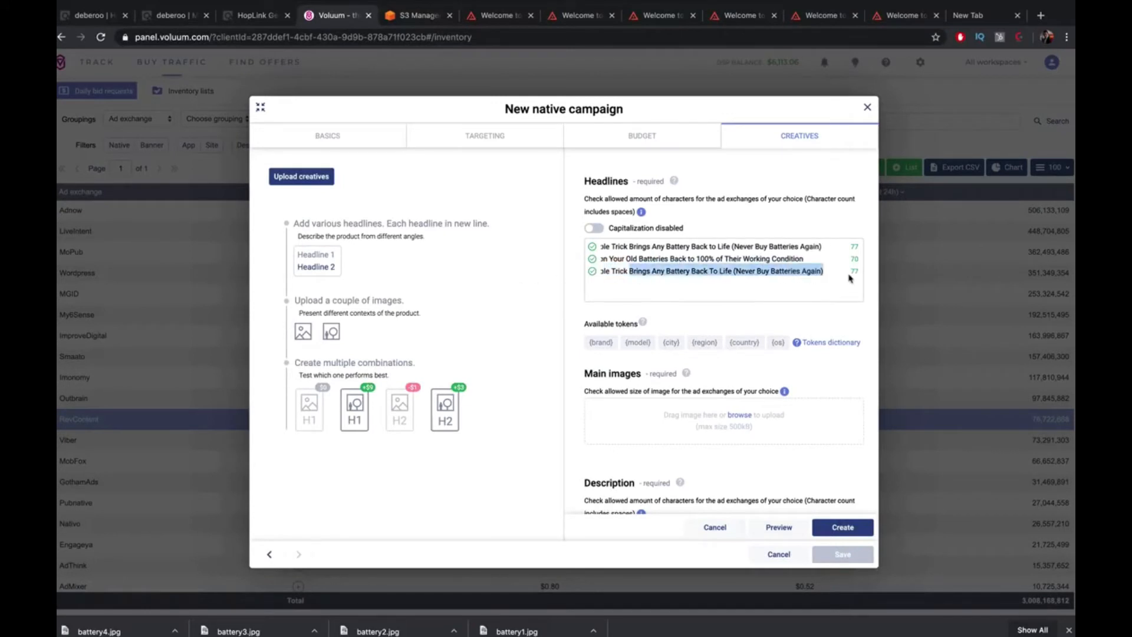
key("BackSpace")
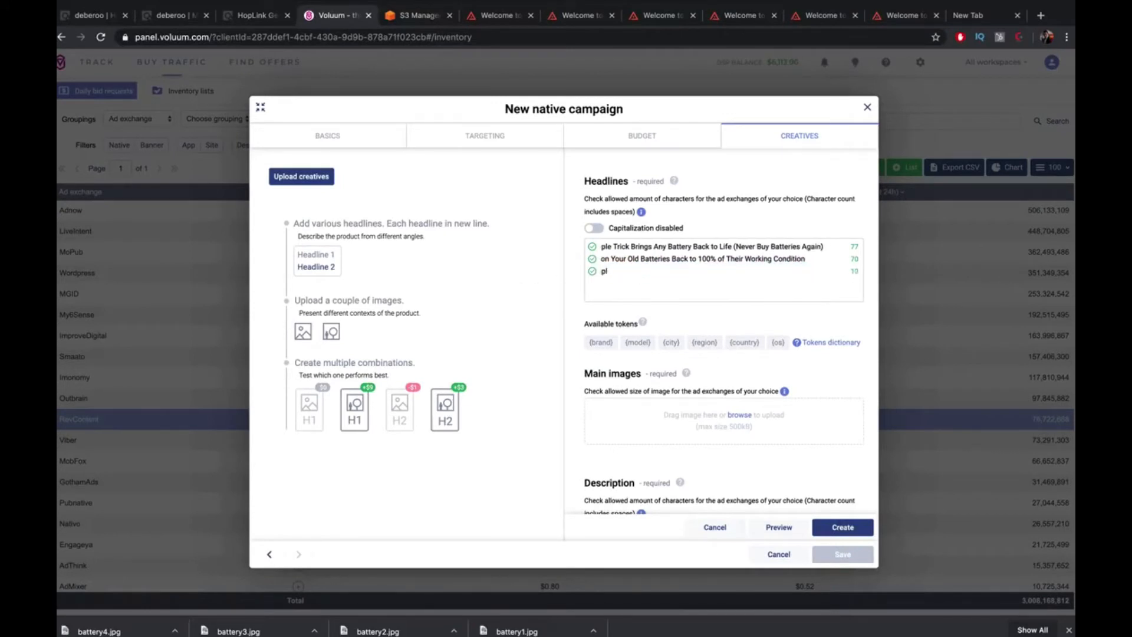
key("BackSpace")
key("BackSpace")
key("BackSpace")
key("BackSpace")
key("BackSpace")
key("BackSpace")
key("BackSpace")
key("BackSpace")
key("BackSpace")
key("BackSpace")
key("BackSpace")
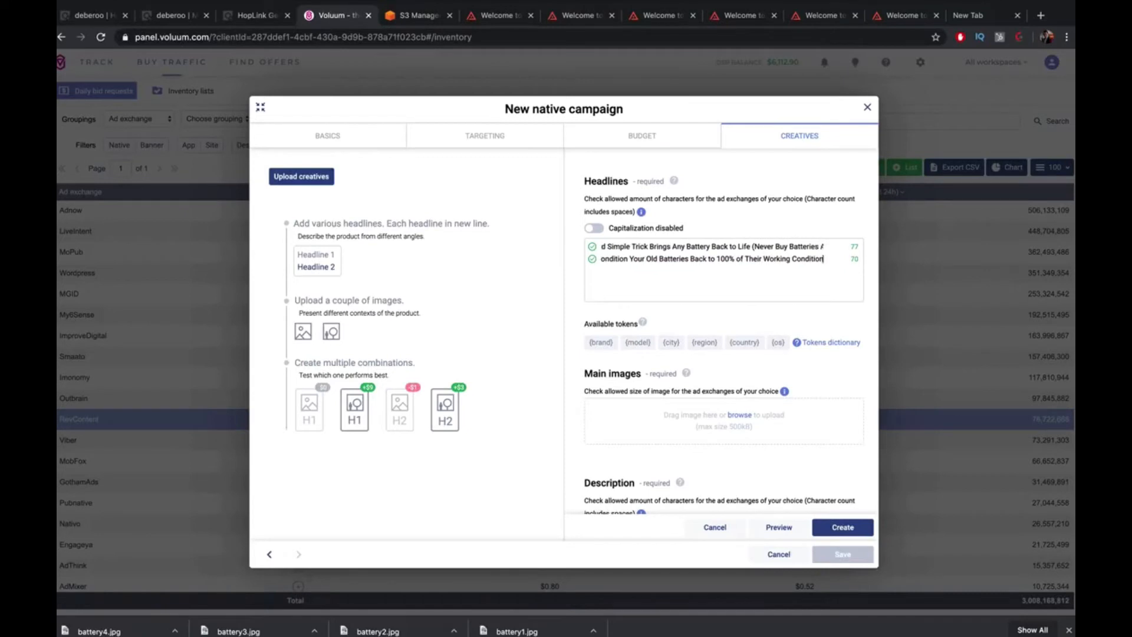
Close the AdPlexity ad pages already used for headlines
left_click(646, 16)
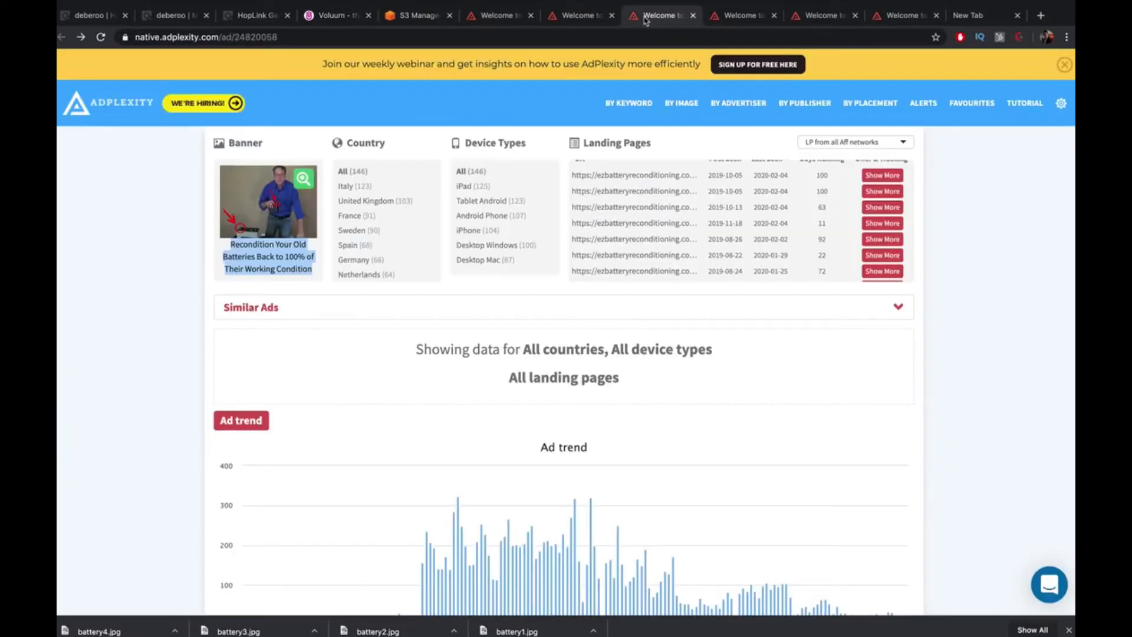
left_click(575, 16)
left_click(611, 16)
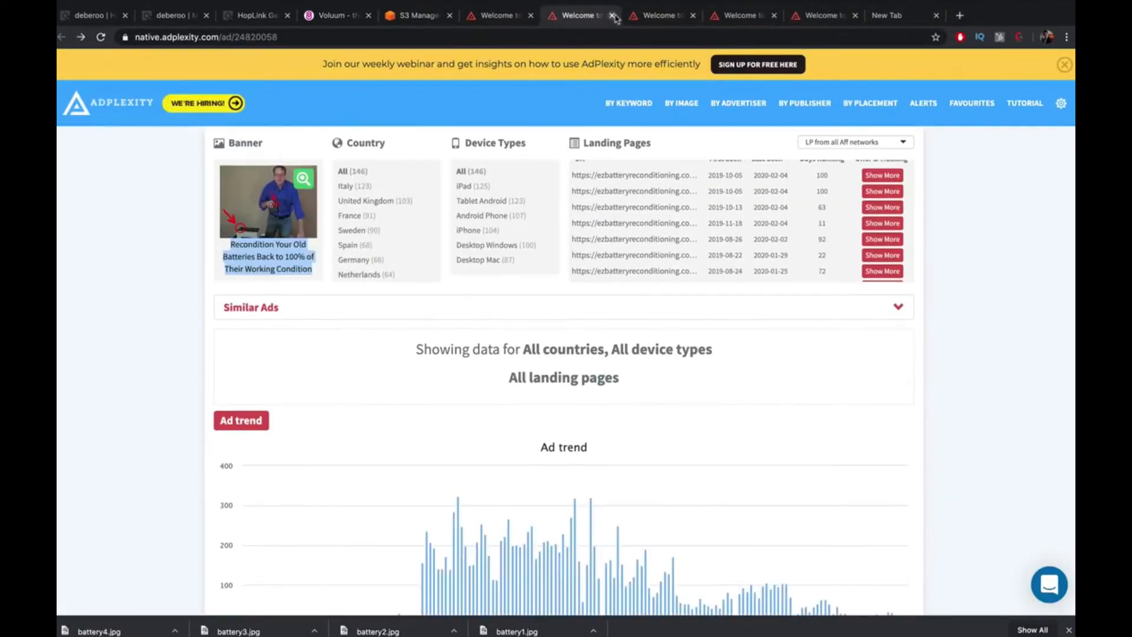
left_click(678, 16)
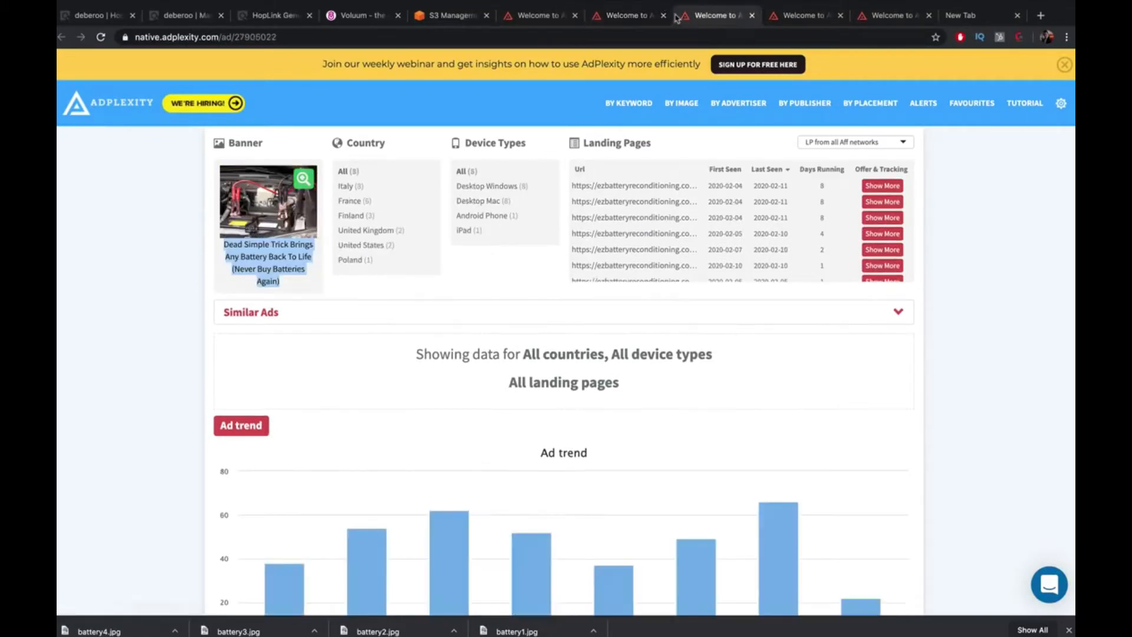
left_click(664, 16)
left_click(664, 15)
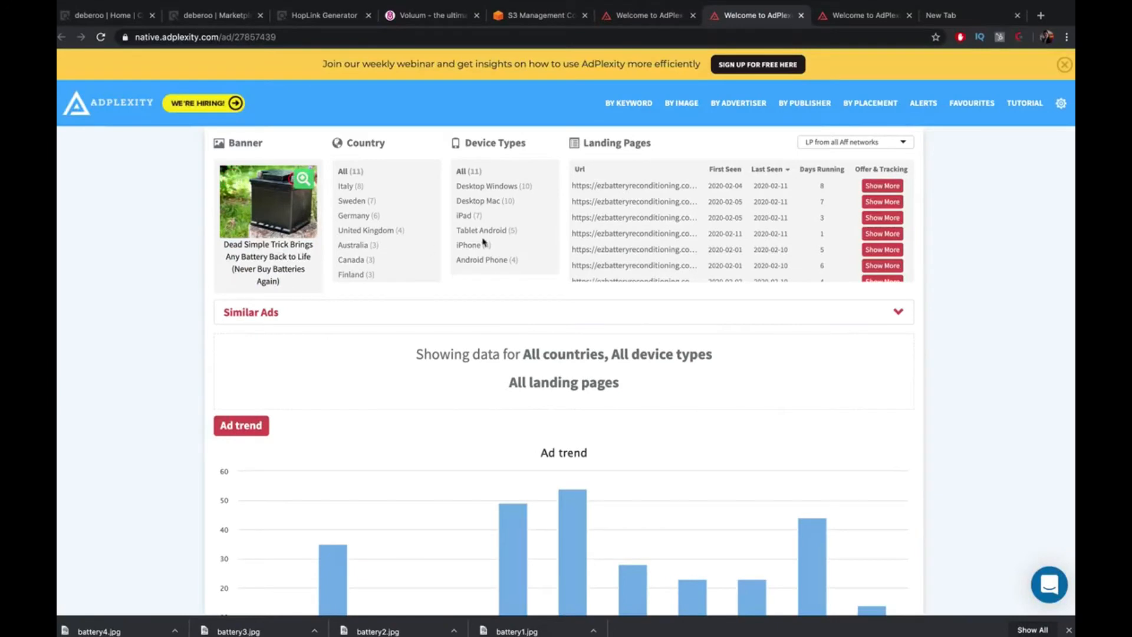
left_click(802, 16)
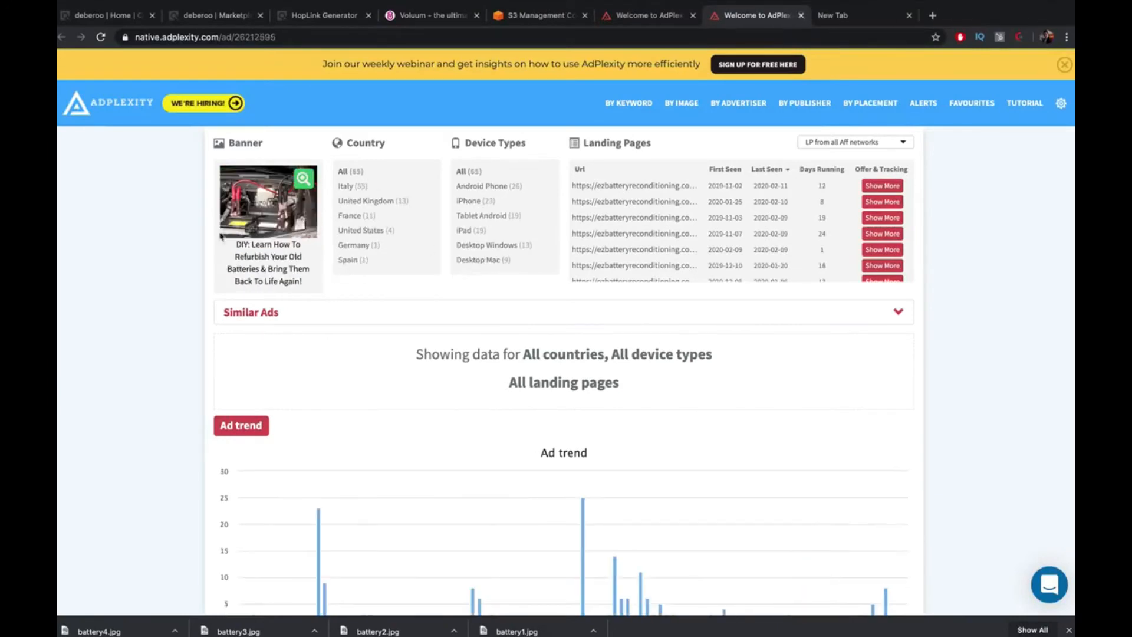
Paste the DIY battery ad's headline as the third line and close the extra AdPlexity tab
left_click_drag(312, 290, 233, 242)
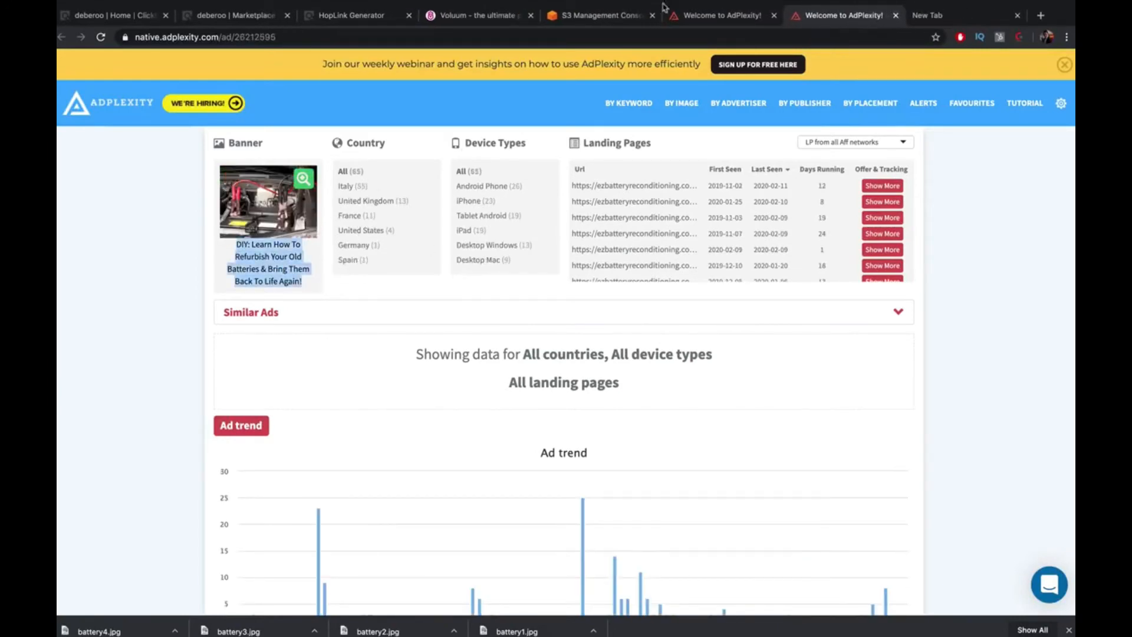
left_click(463, 17)
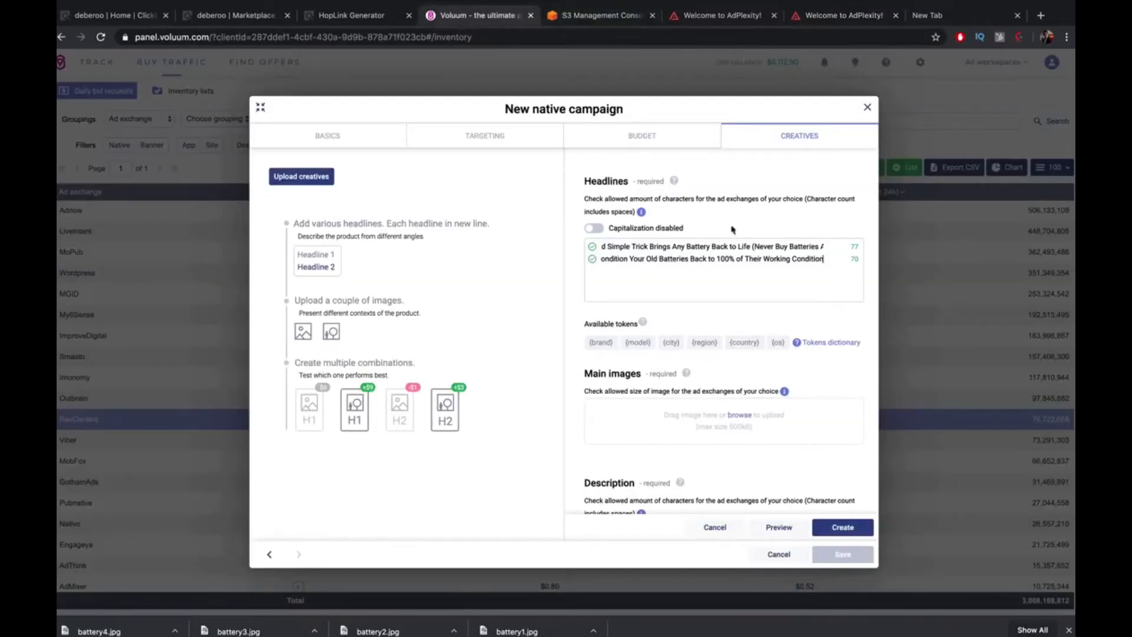
key("Return")
key("ctrl+v")
key("Return")
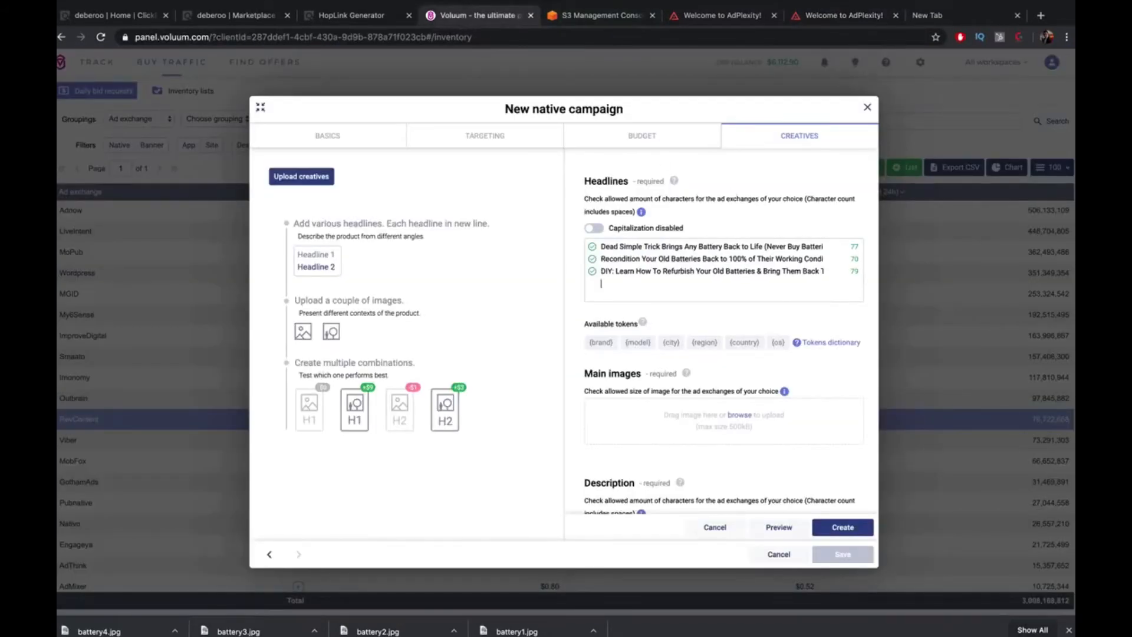
left_click(837, 16)
left_click(896, 15)
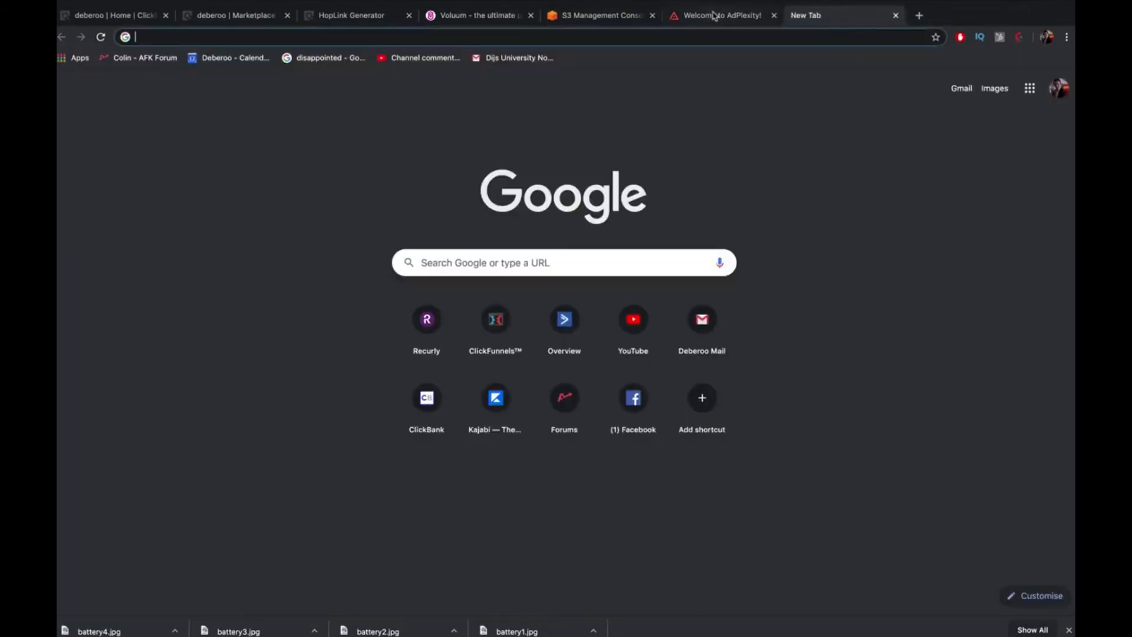
Move the Voluum tab next to the AdPlexity tab and return to the battery results
left_click(723, 15)
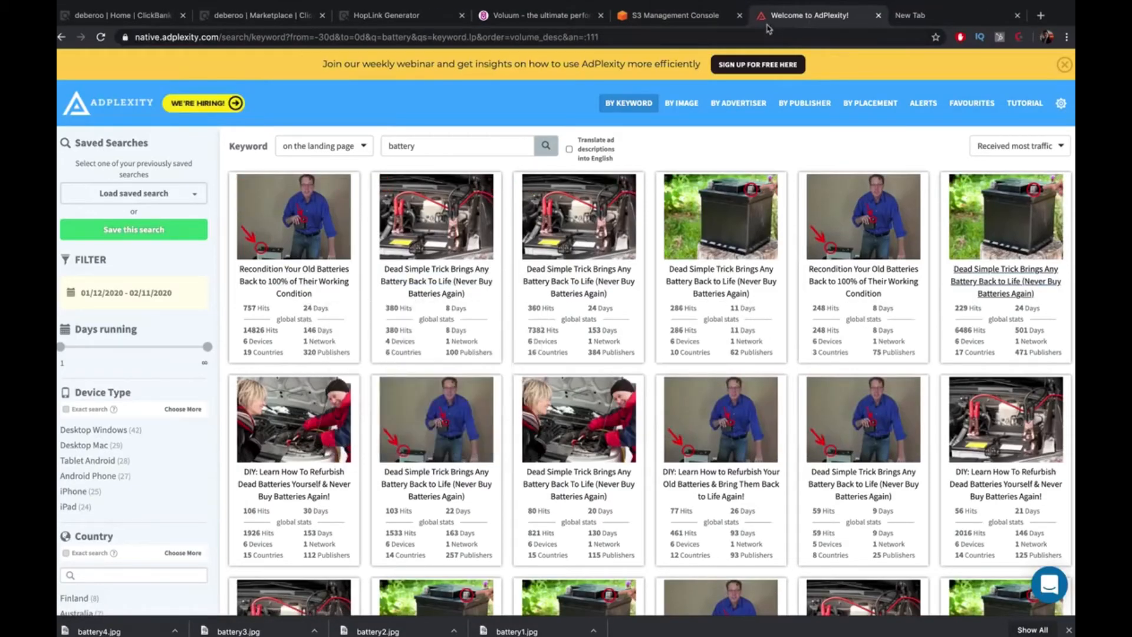
left_click(682, 16)
left_click_drag(534, 18, 664, 17)
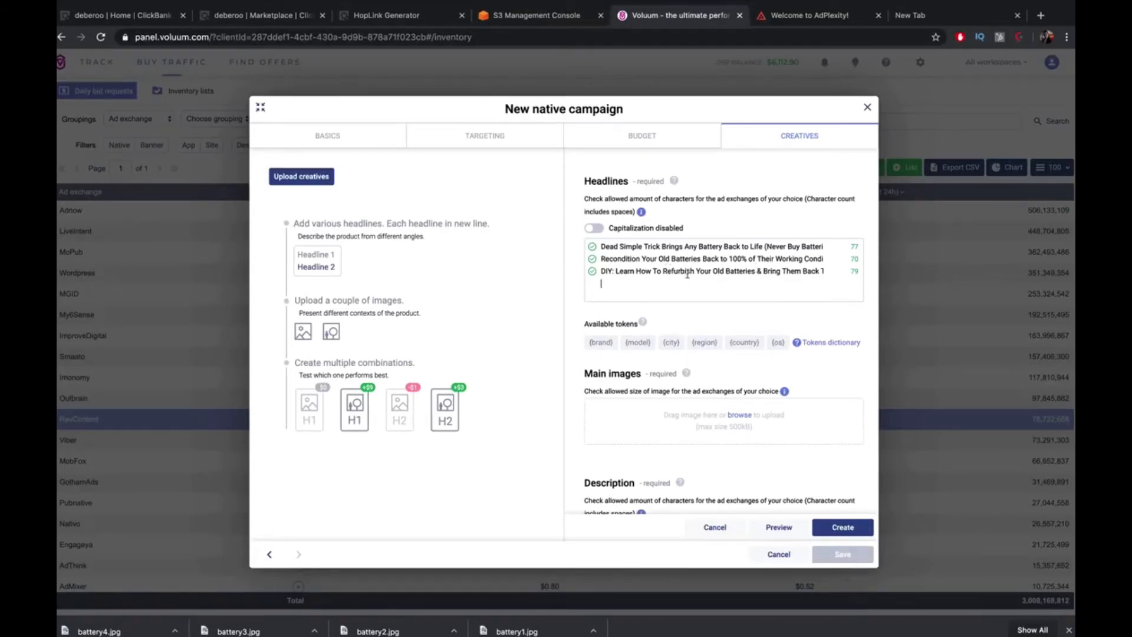
left_click(814, 16)
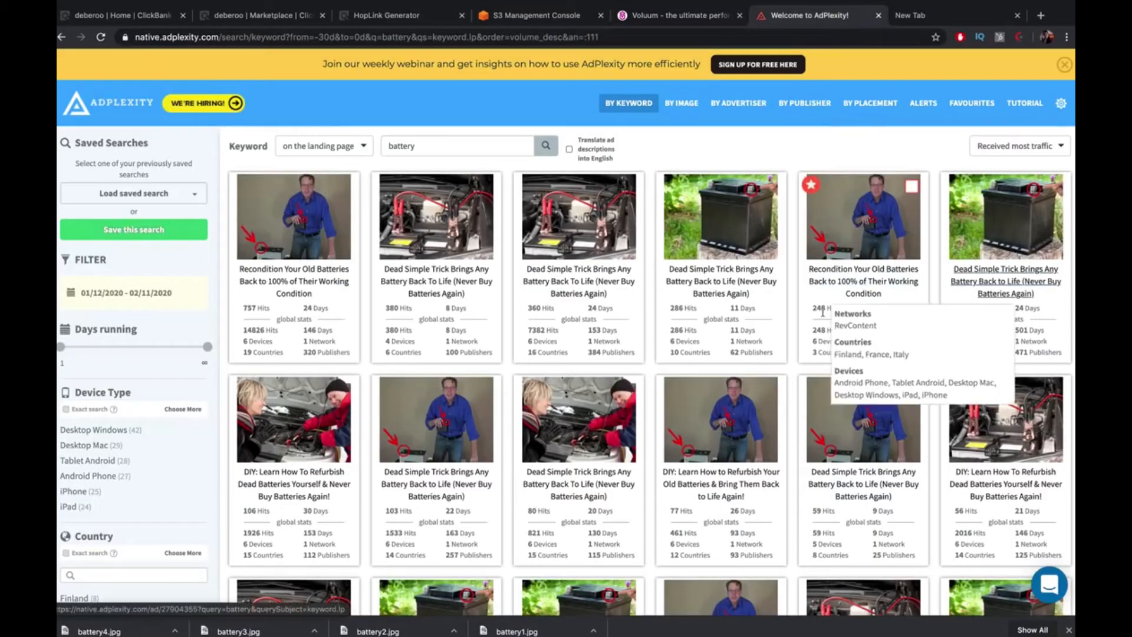
Scroll through the lower battery ads for headline ideas and close the enlarged image preview
scroll(888, 302, "down", 2)
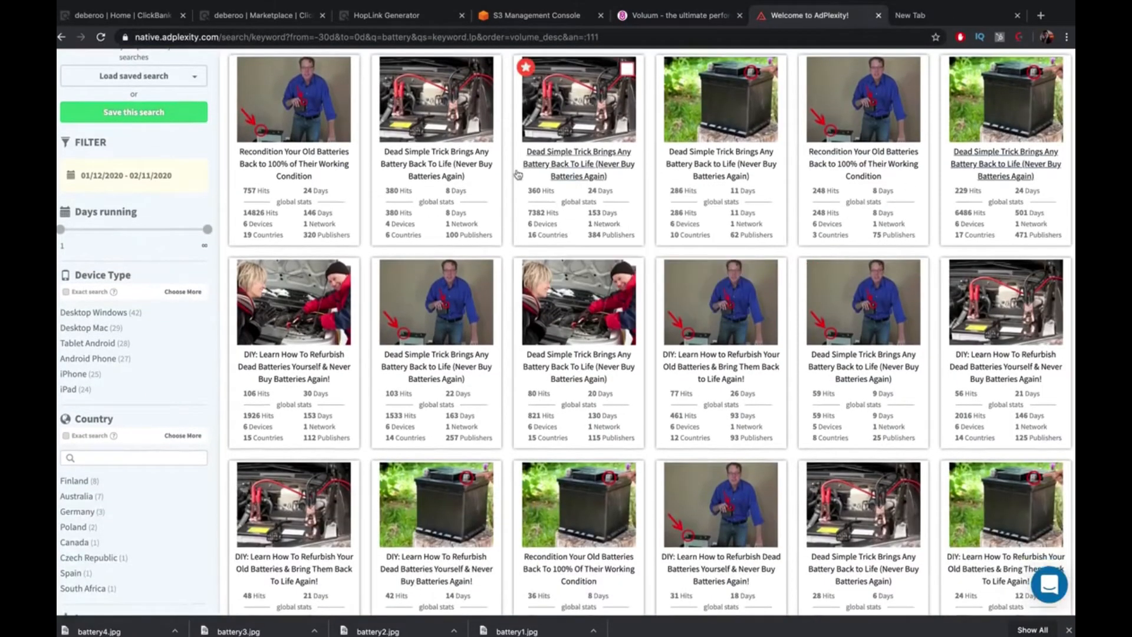
mouse_move(534, 213)
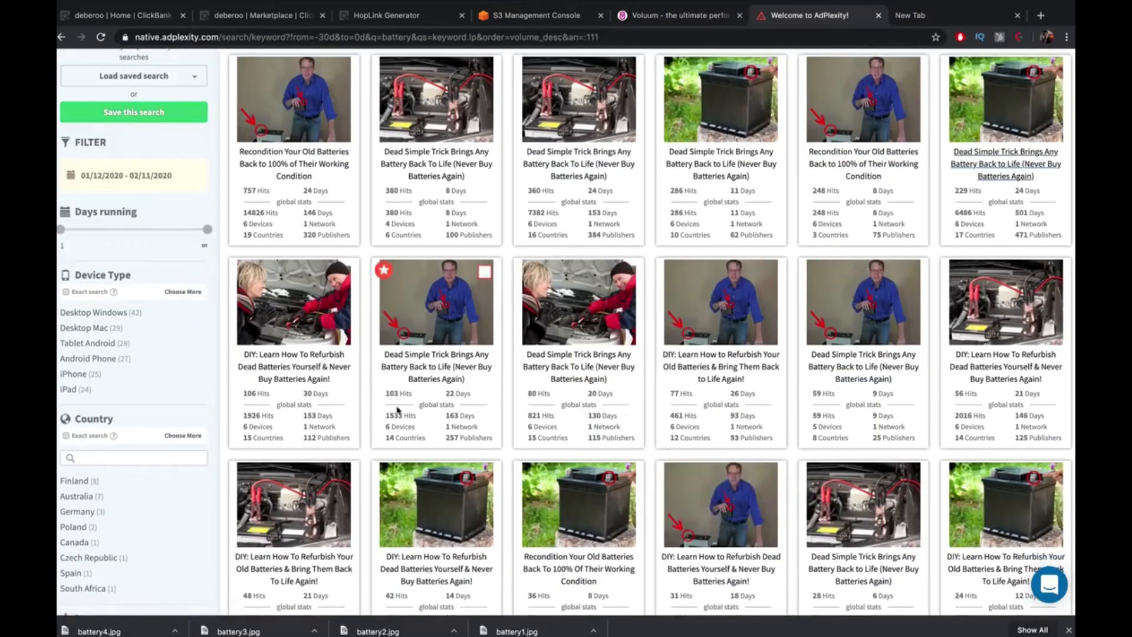
mouse_move(347, 403)
scroll(891, 407, "down", 3)
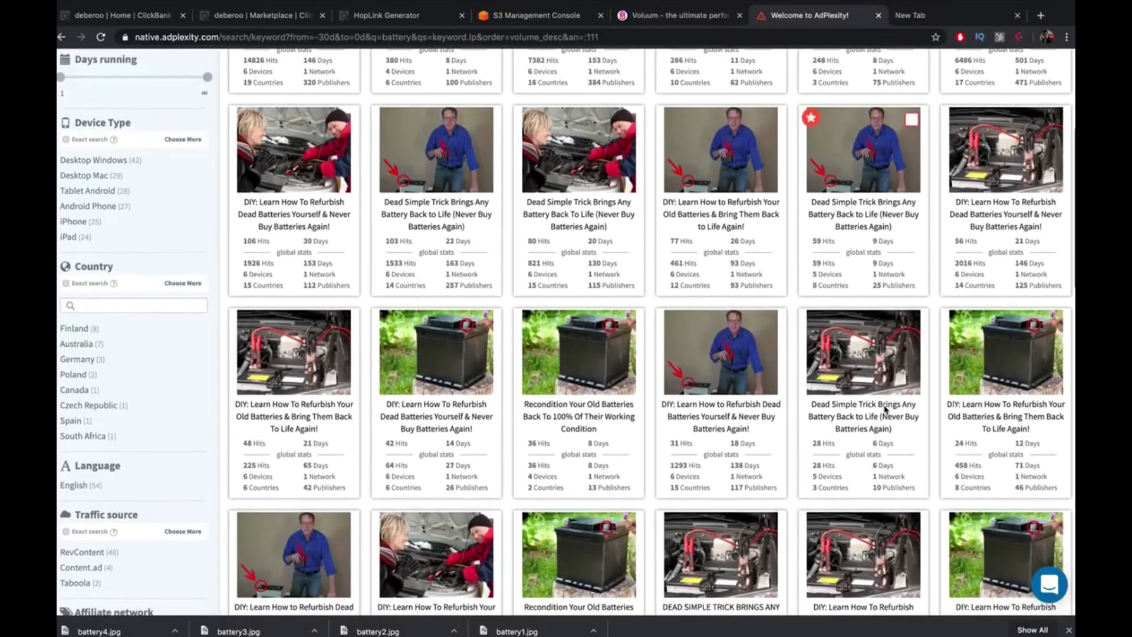
scroll(895, 414, "down", 2)
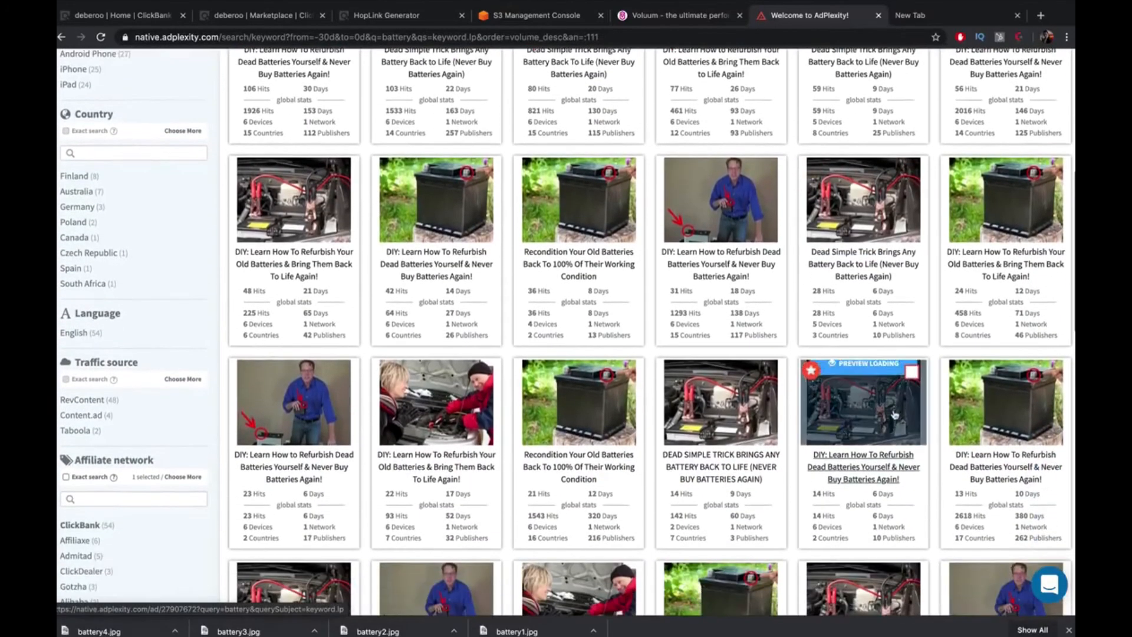
scroll(895, 415, "down", 1)
scroll(895, 415, "down", 3)
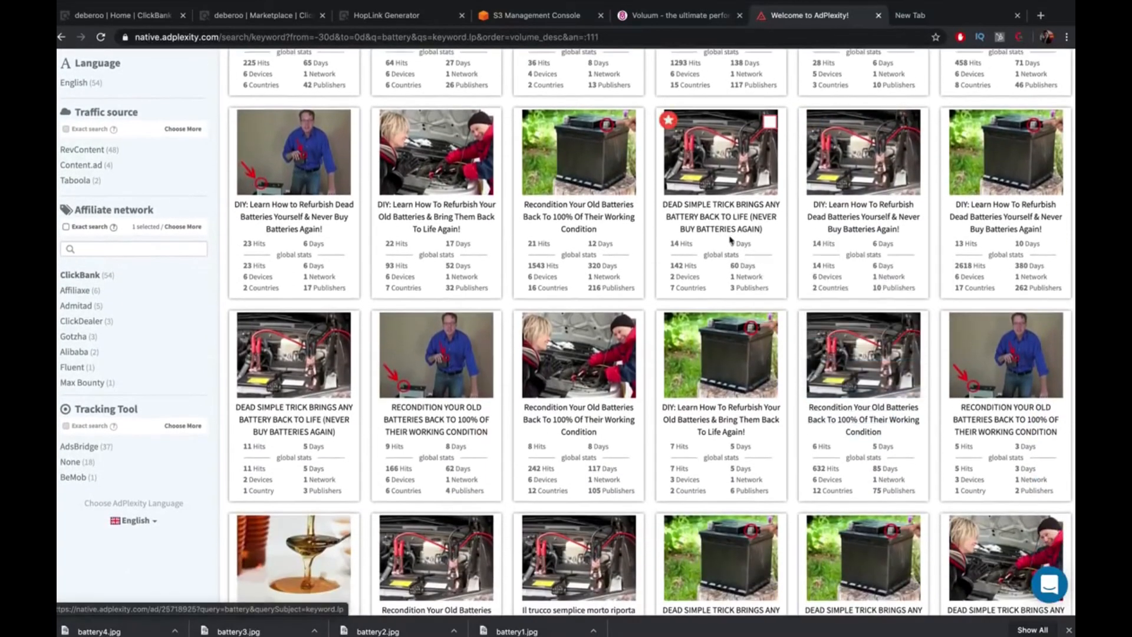
scroll(861, 283, "down", 2)
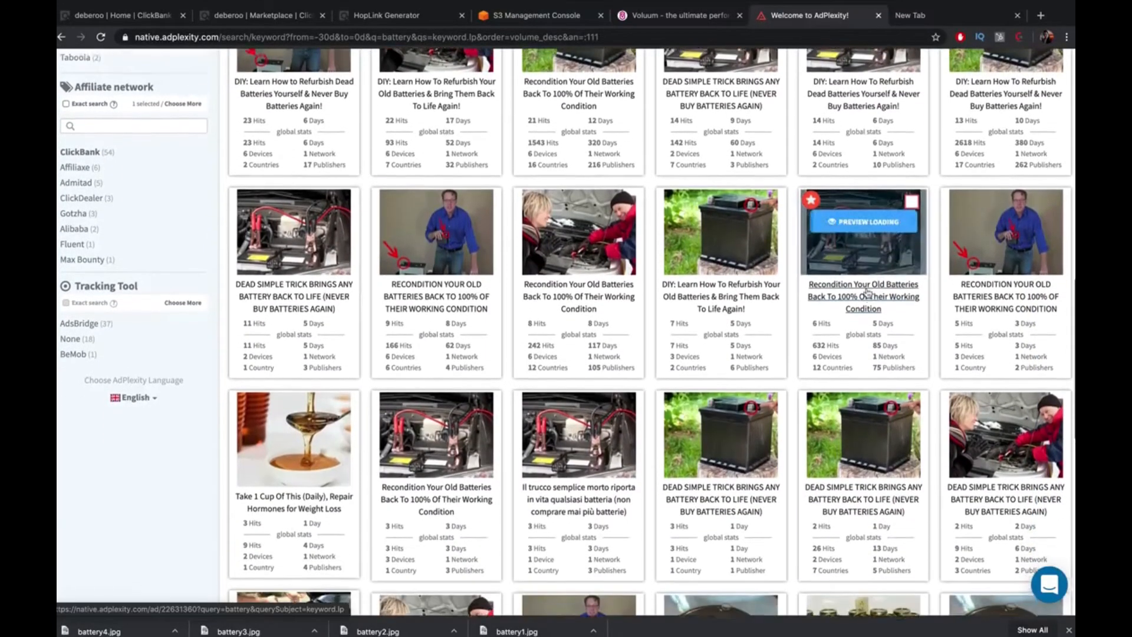
scroll(866, 293, "down", 2)
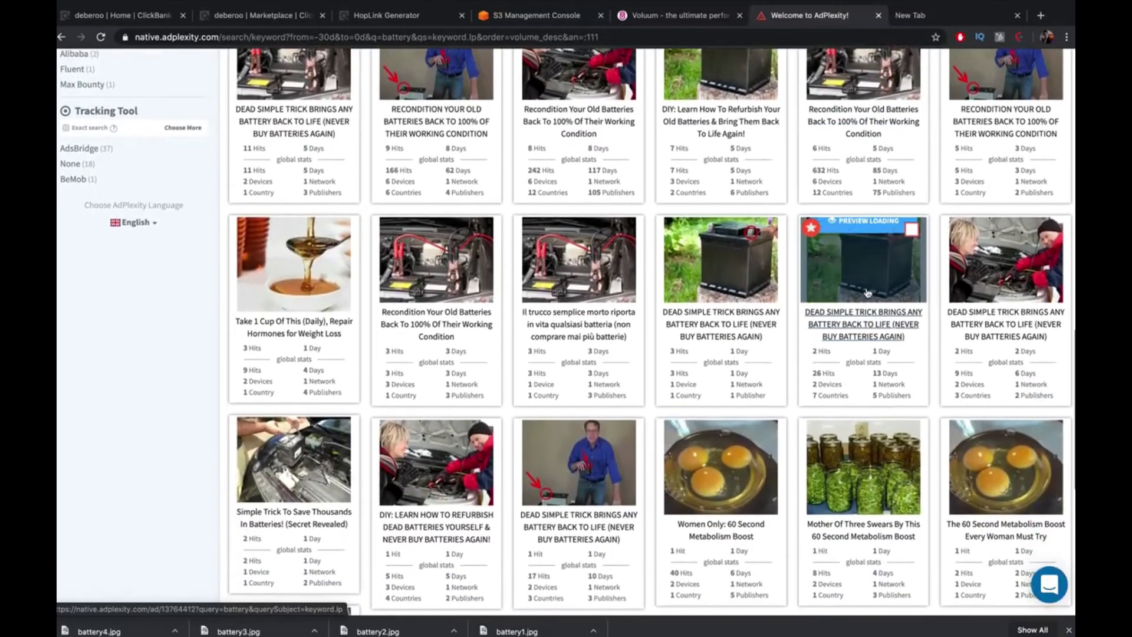
scroll(867, 294, "down", 3)
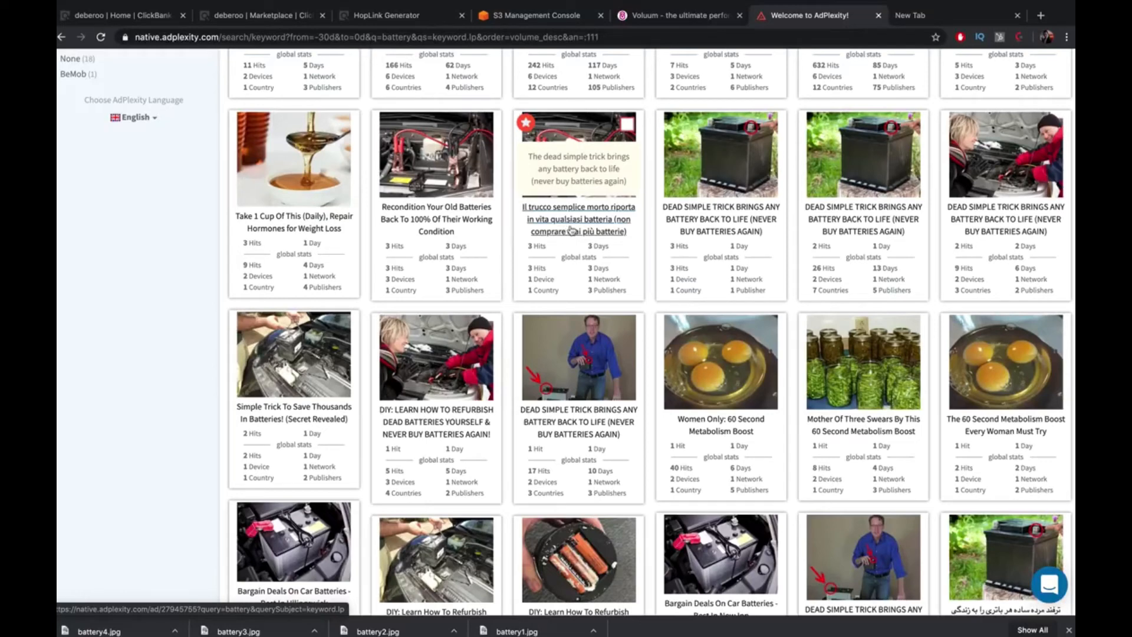
scroll(571, 230, "down", 3)
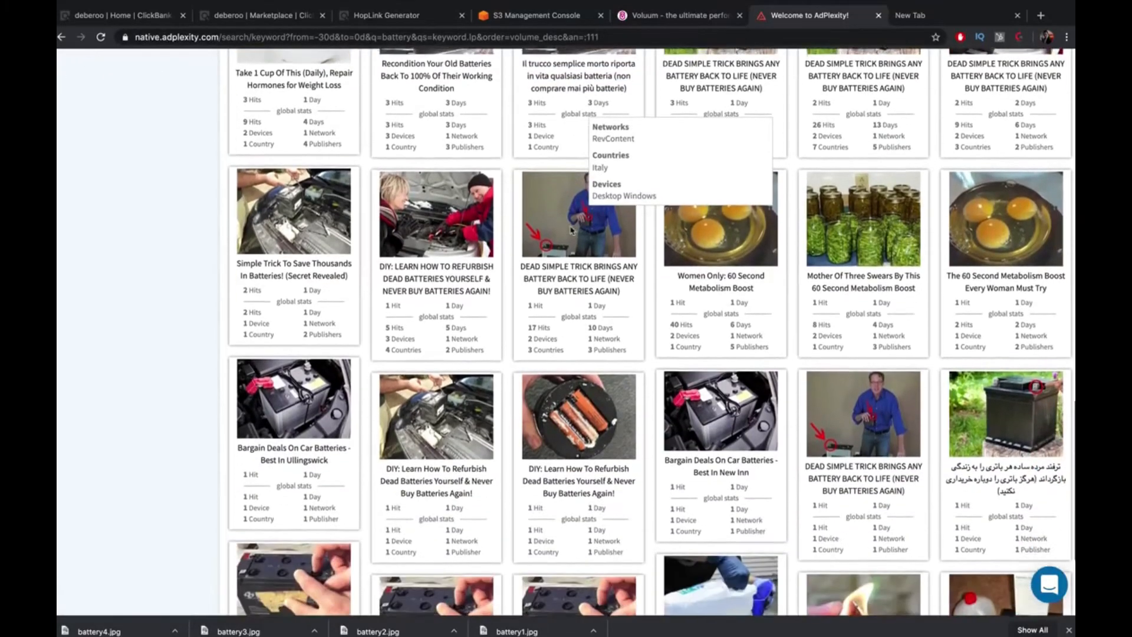
scroll(571, 229, "down", 2)
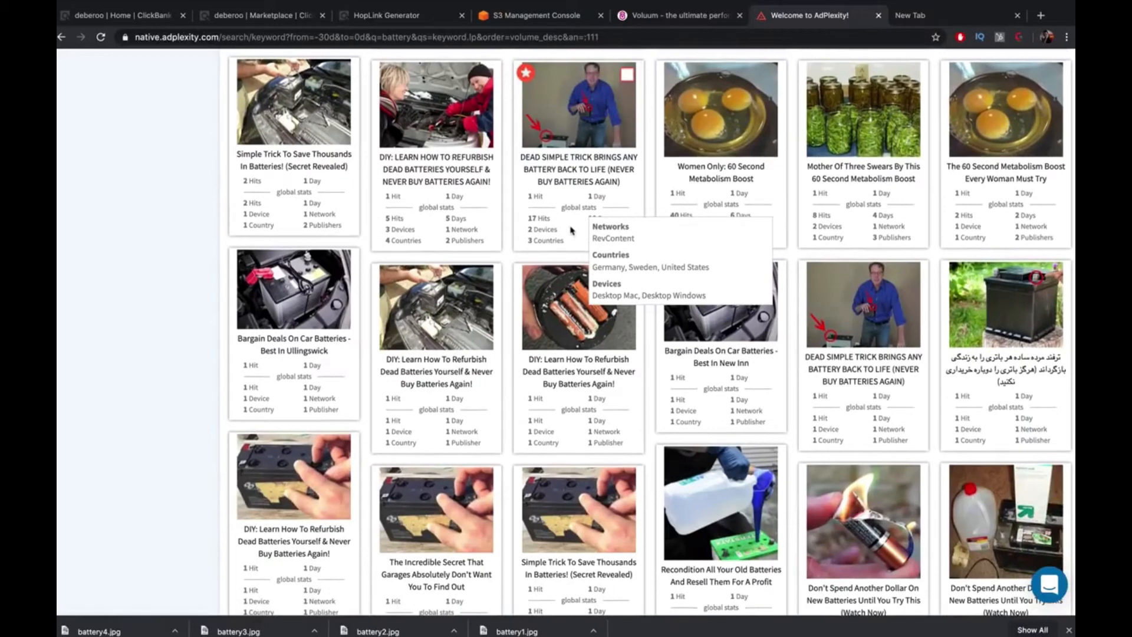
scroll(571, 230, "down", 2)
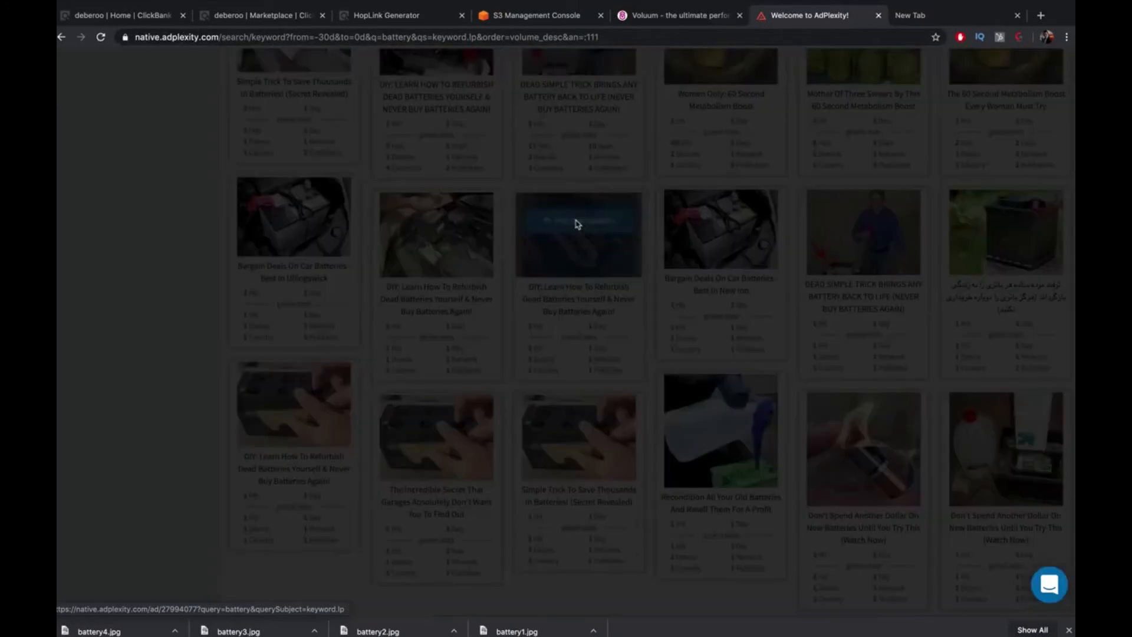
mouse_move(577, 224)
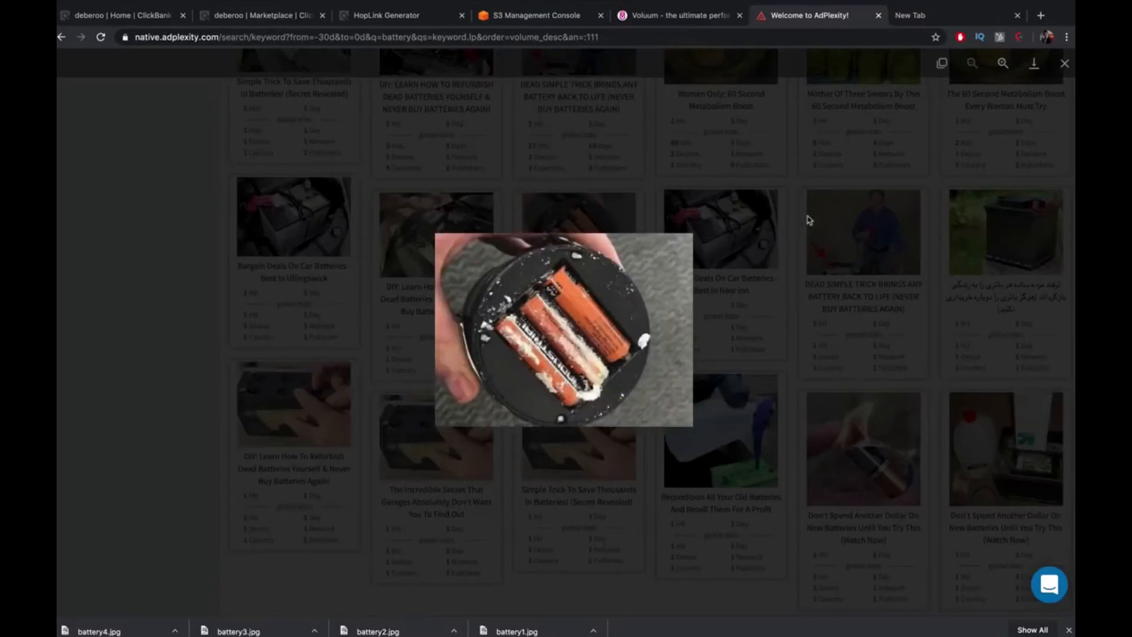
left_click(809, 218)
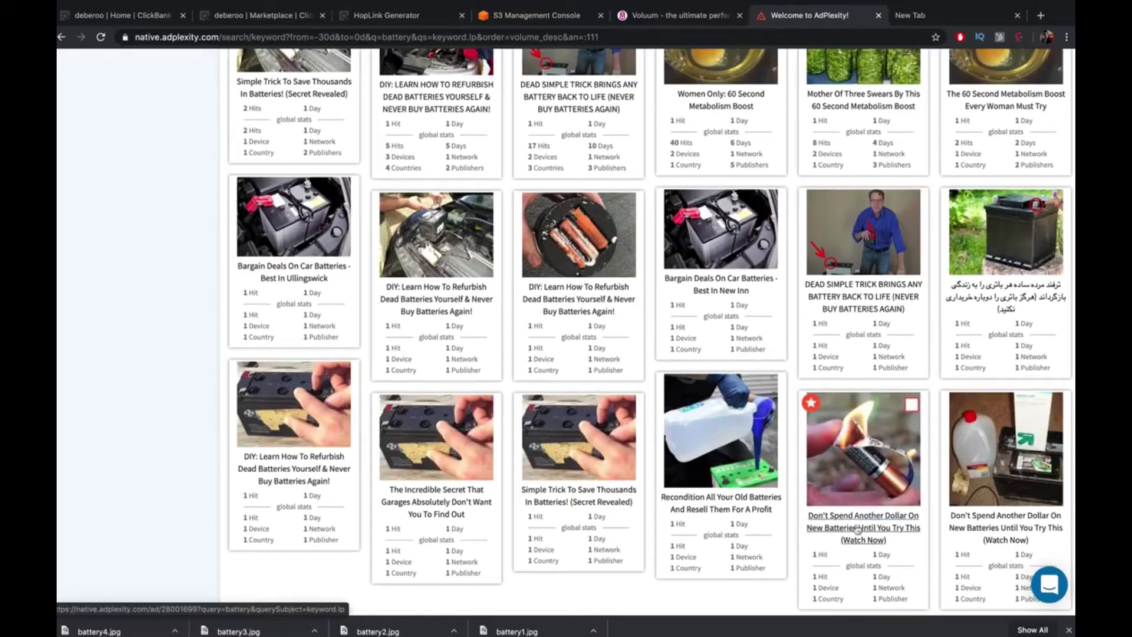
Open the 'Don't Spend Another Dollar On New Batteries' ad details and copy its headline caption
left_click(906, 547)
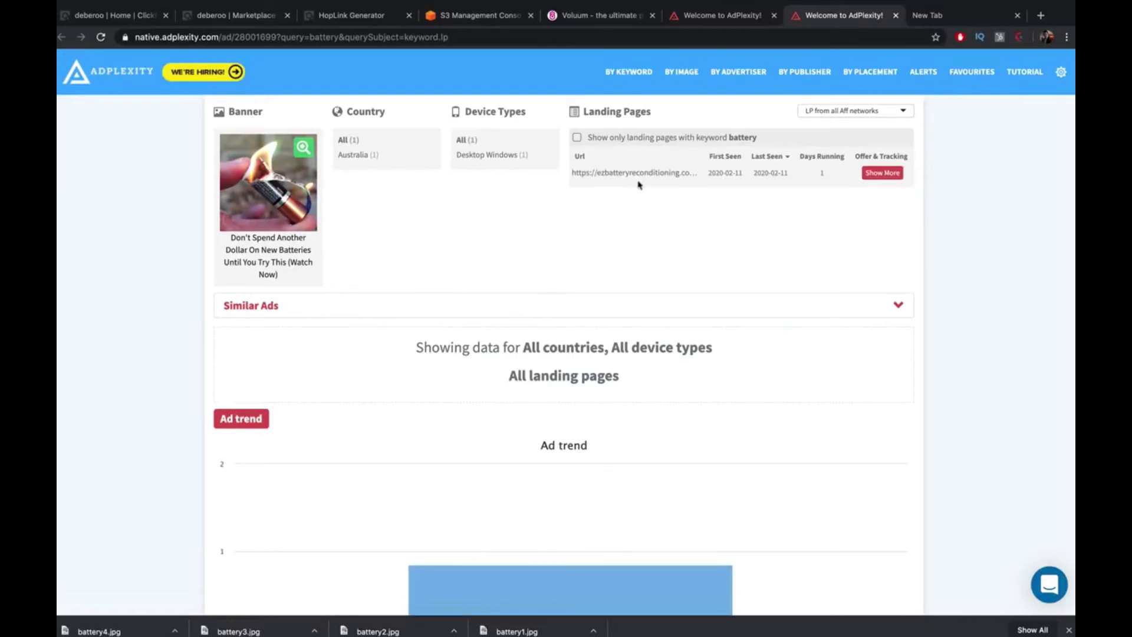
left_click_drag(295, 278, 228, 242)
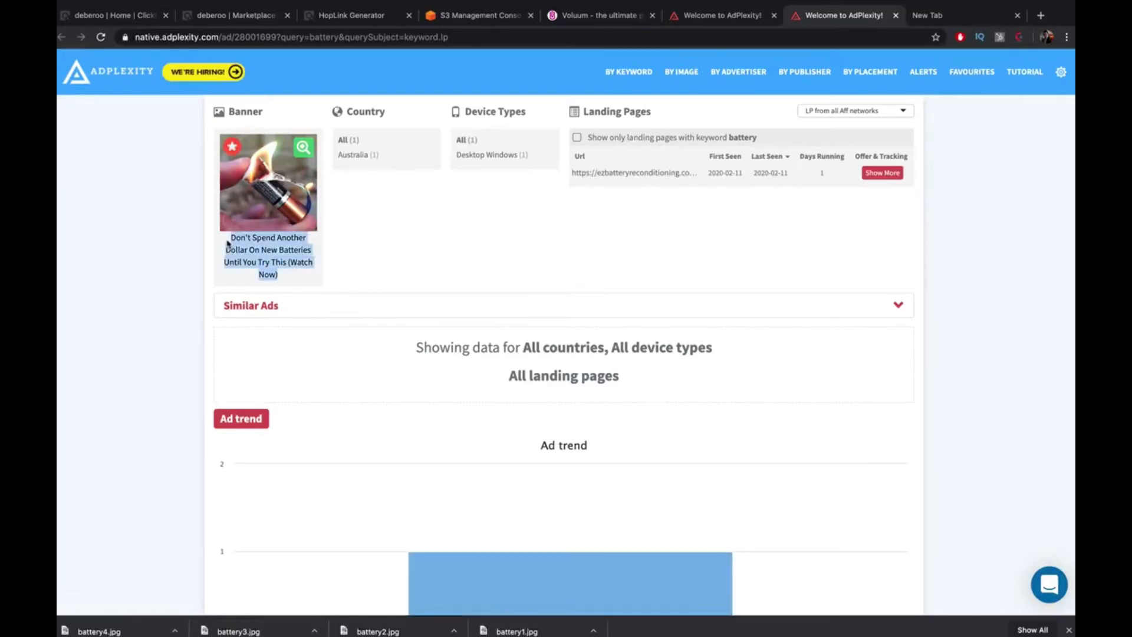
scroll(428, 242, "down", 7)
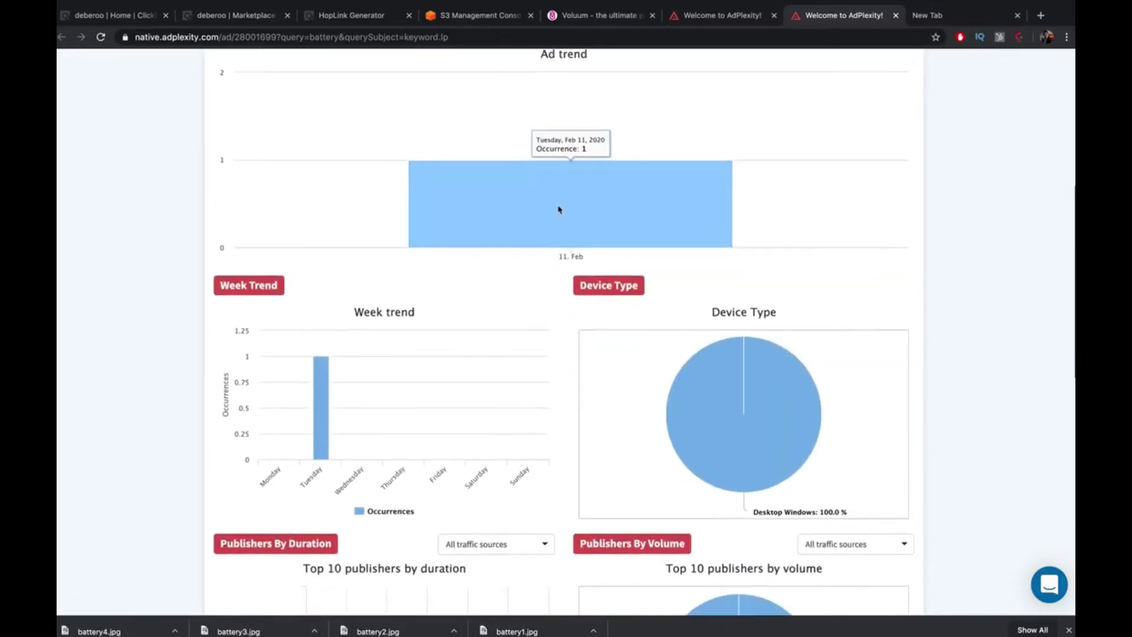
scroll(560, 204, "up", 7)
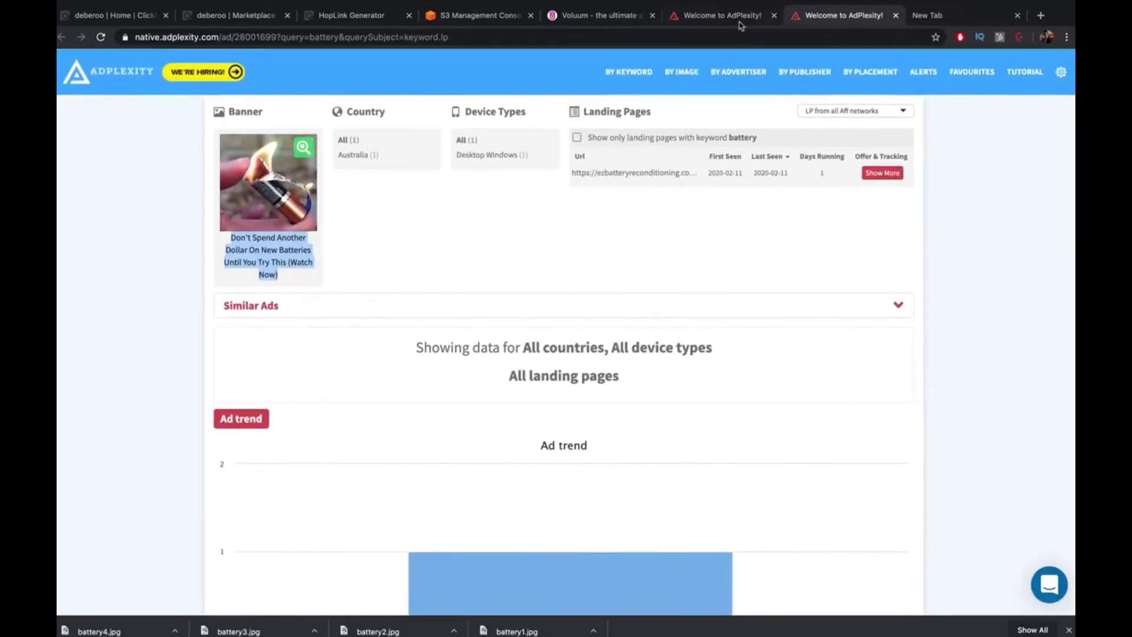
left_click(722, 15)
Paste 'Dead Simple Trick Brings Any Battery Back to Life' as the fifth headline and review all five
left_click(600, 21)
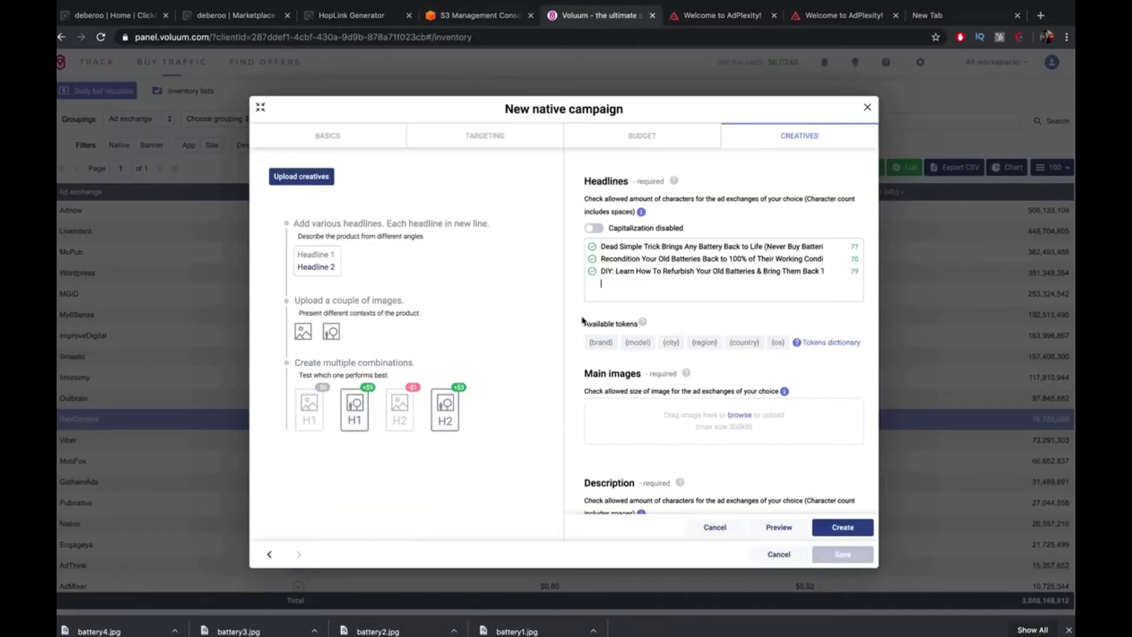
mouse_move(643, 322)
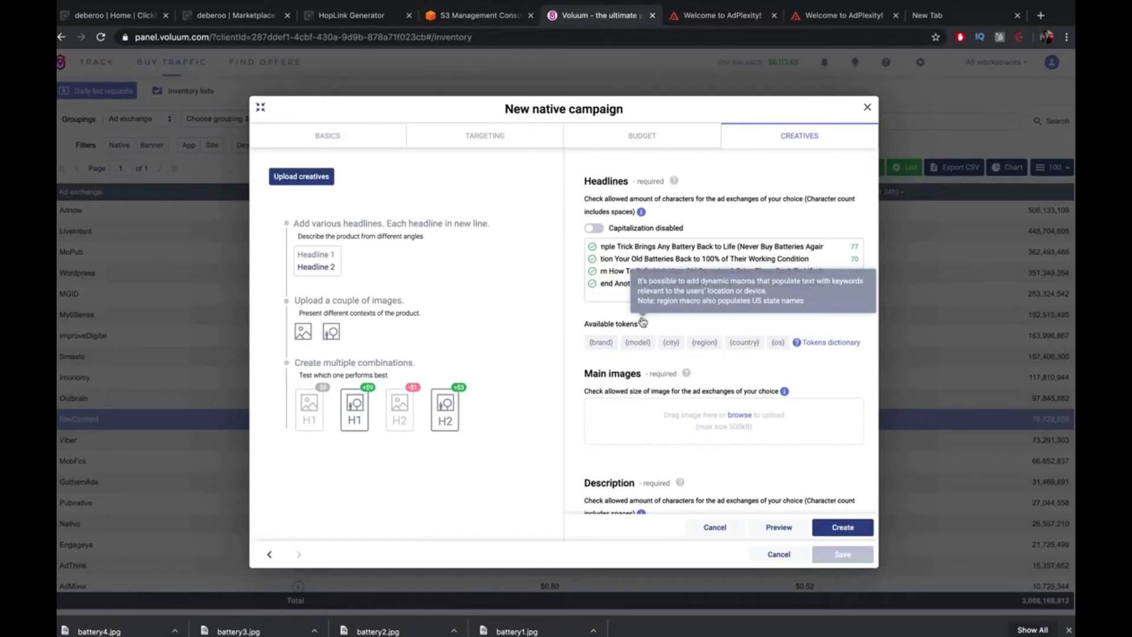
mouse_move(642, 213)
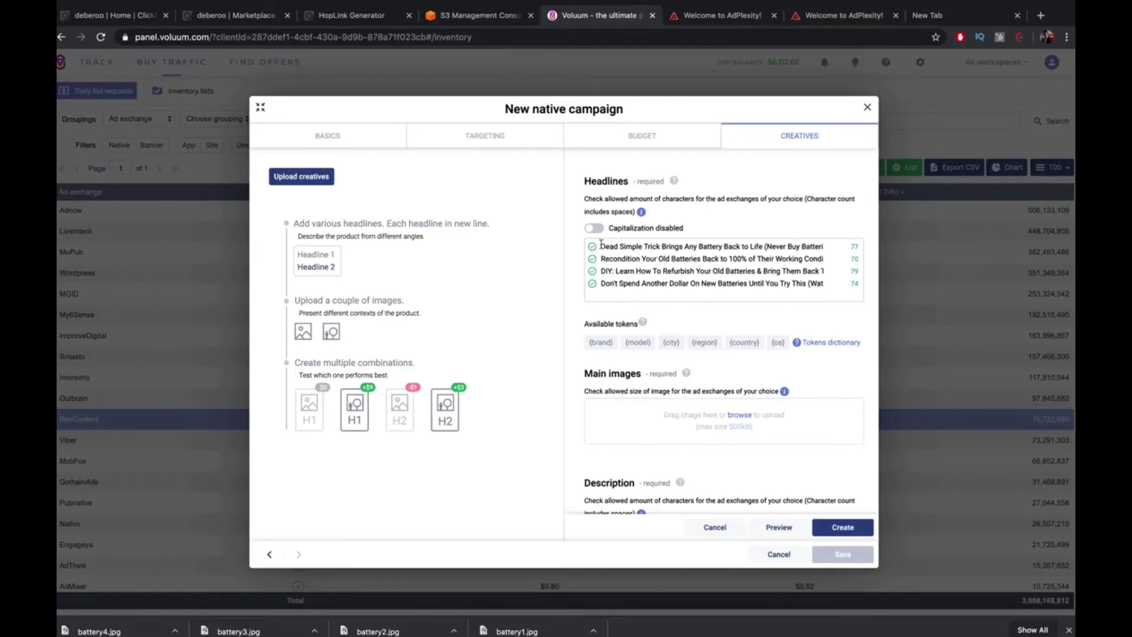
left_click_drag(601, 243, 766, 249)
left_click(653, 296)
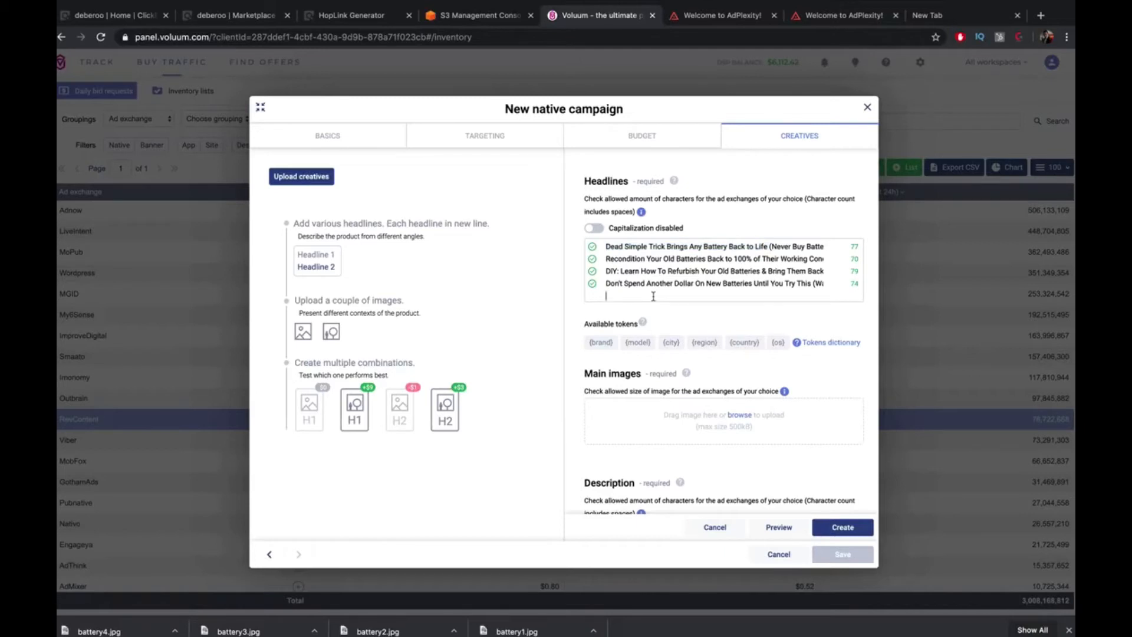
type("Dead Simple Trick Brings Any Battery Back to Life")
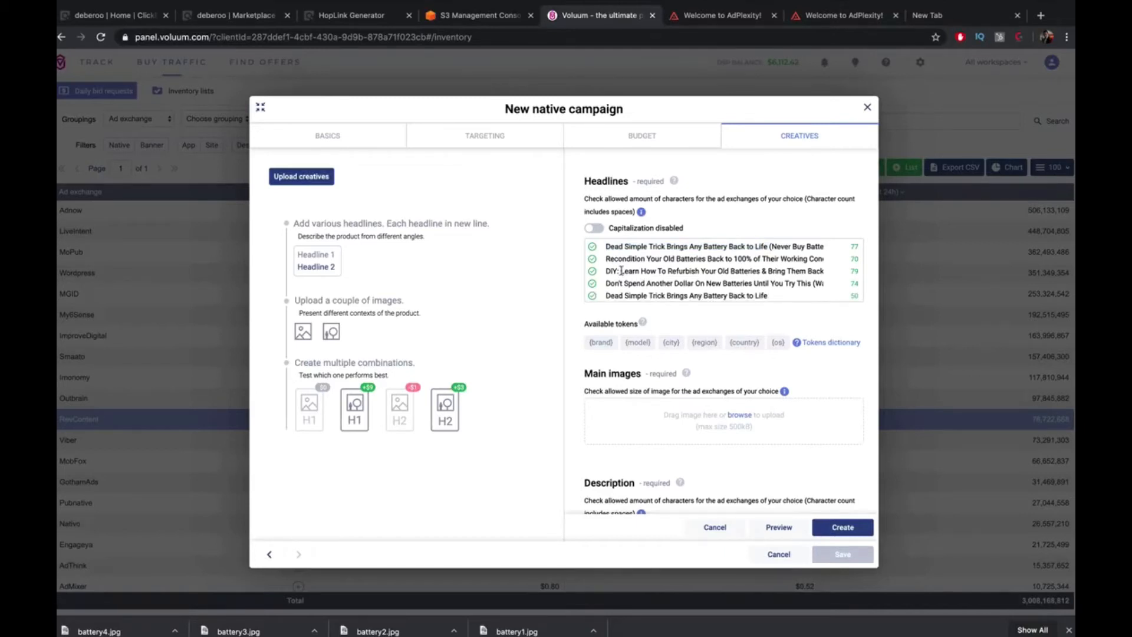
scroll(724, 262, "right", 3)
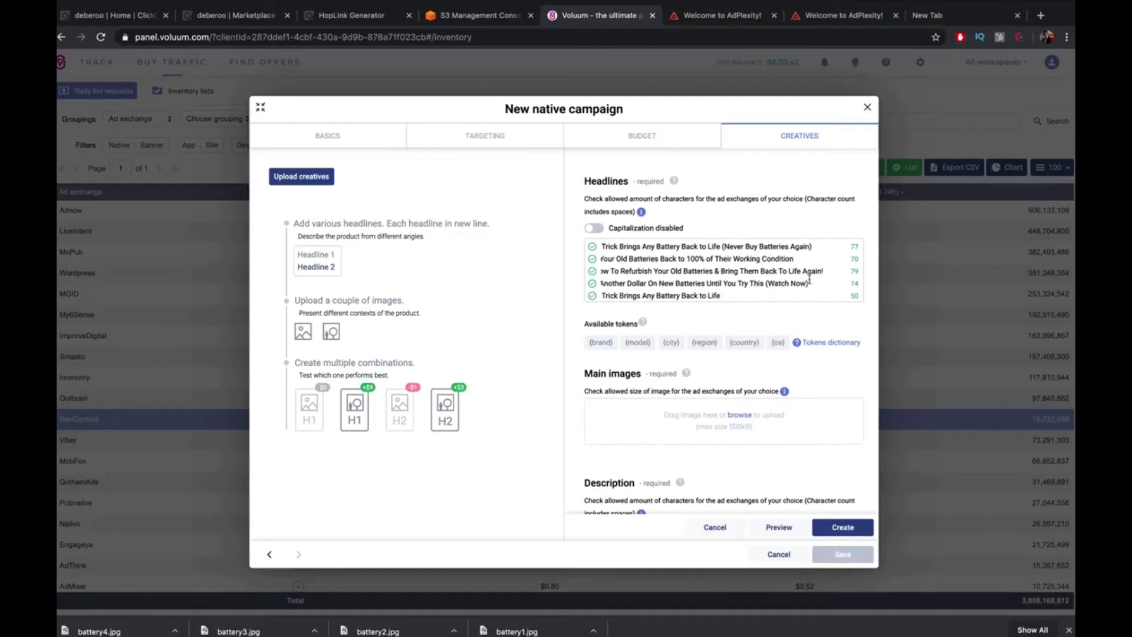
scroll(628, 273, "left", 3)
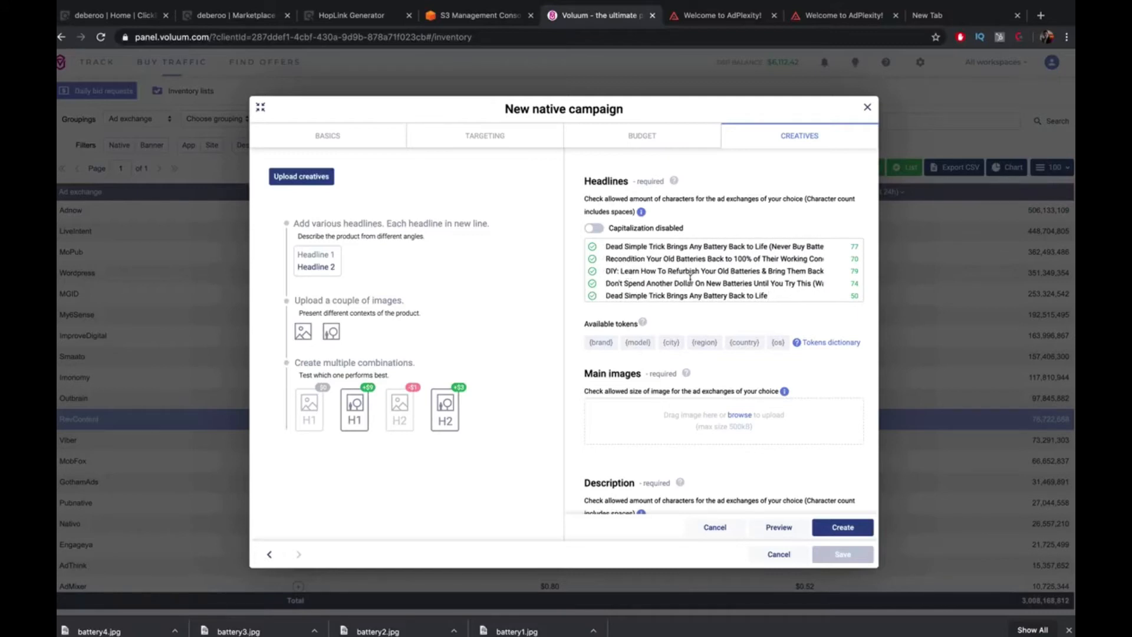
scroll(690, 277, "right", 3)
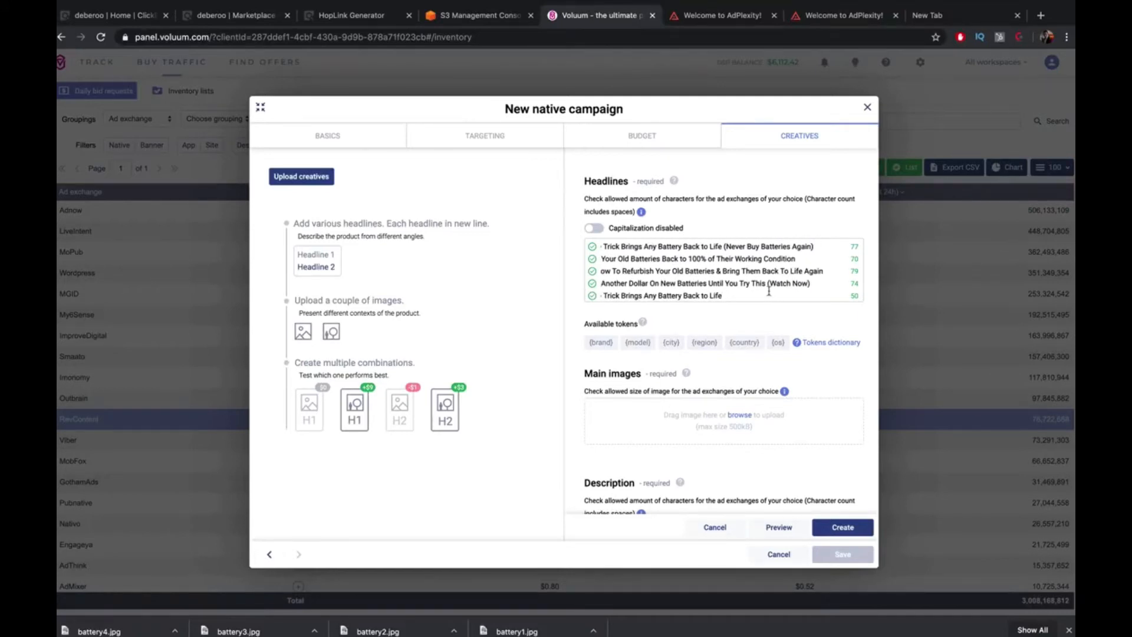
scroll(769, 292, "left", 2)
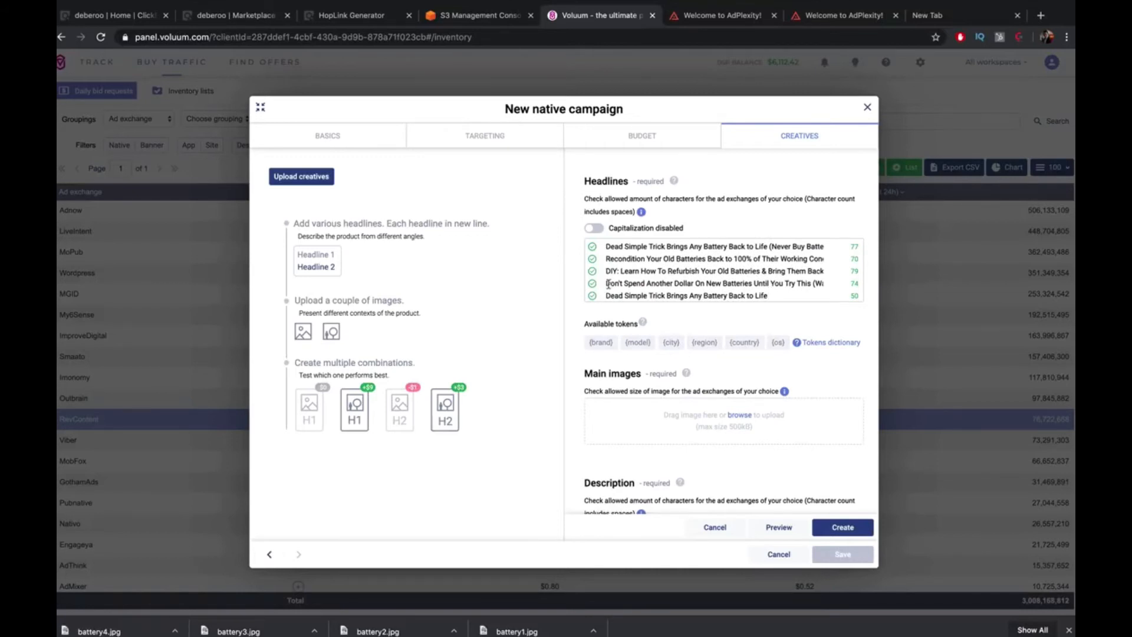
Append '(Crazy Life Hack)' to the fifth battery headline
left_click_drag(606, 284, 755, 284)
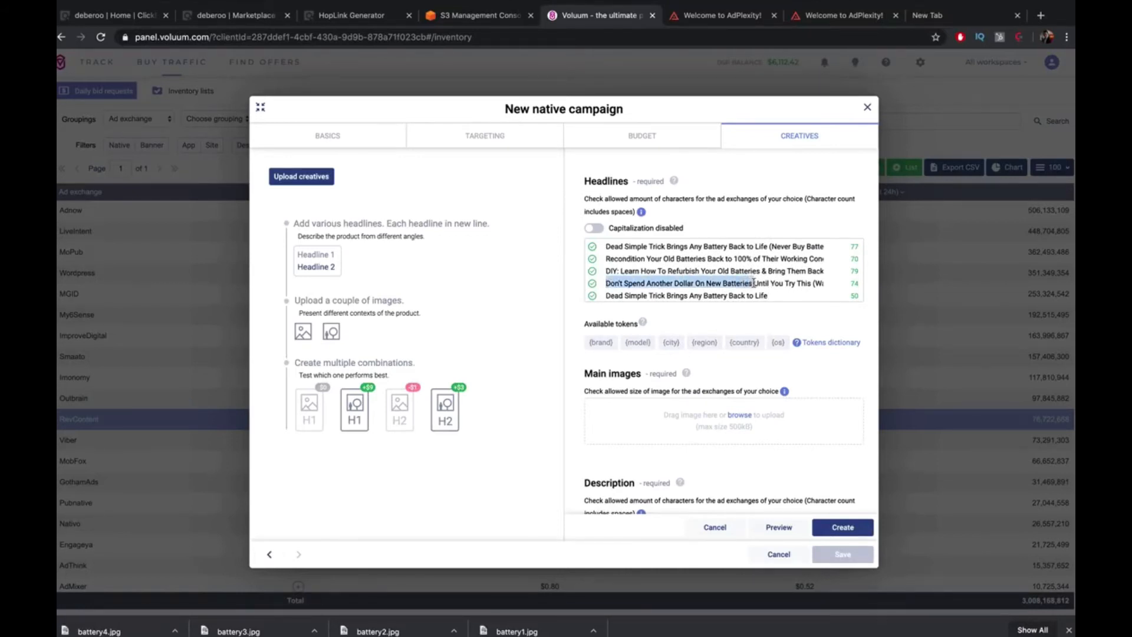
key("ctrl+c")
left_click(797, 295)
type("(")
key("ctrl+v")
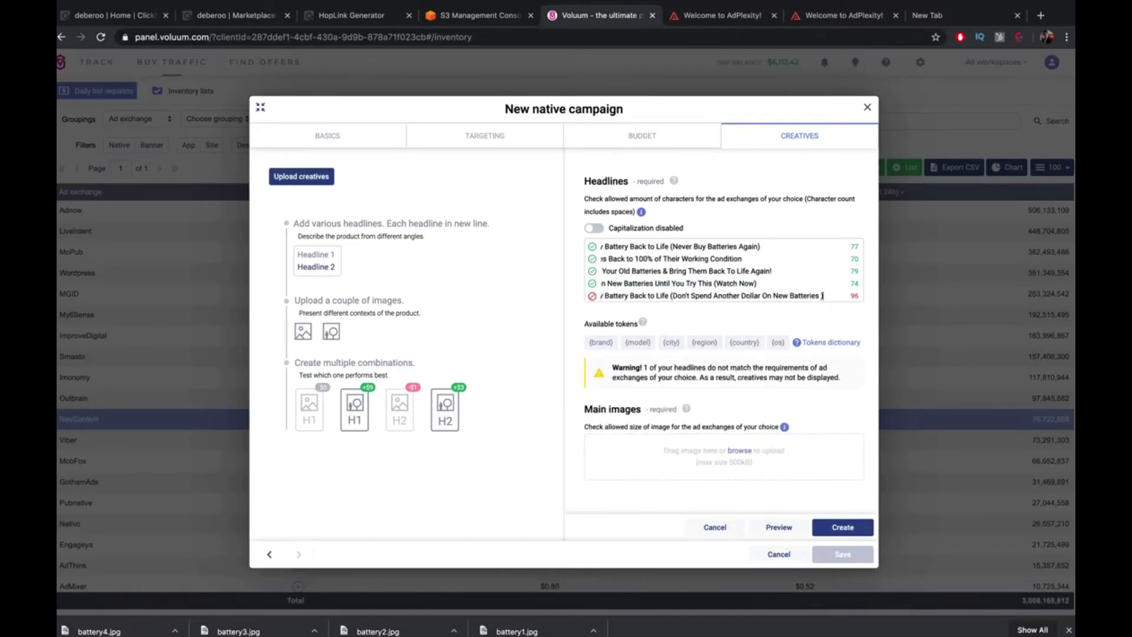
key("ctrl+z")
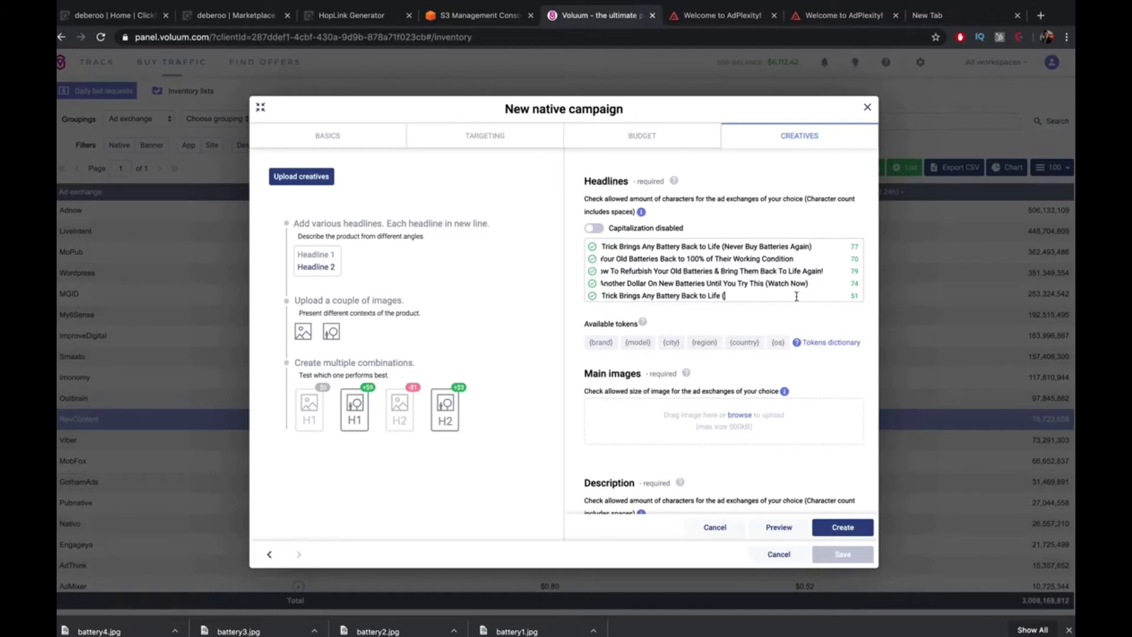
left_click_drag(764, 296, 552, 299)
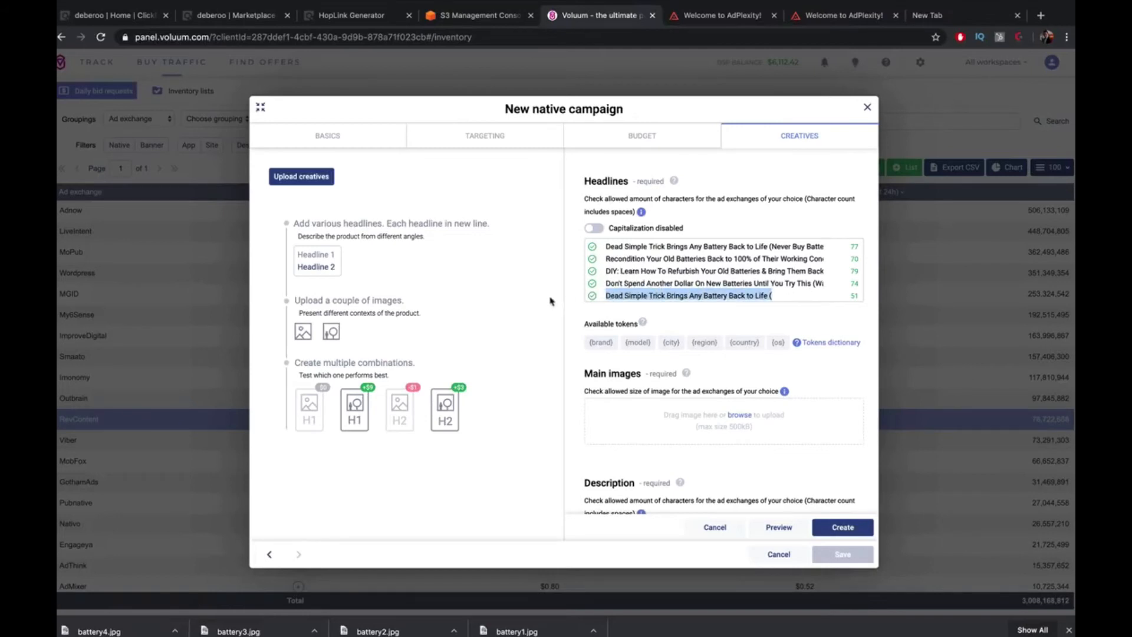
left_click(808, 295)
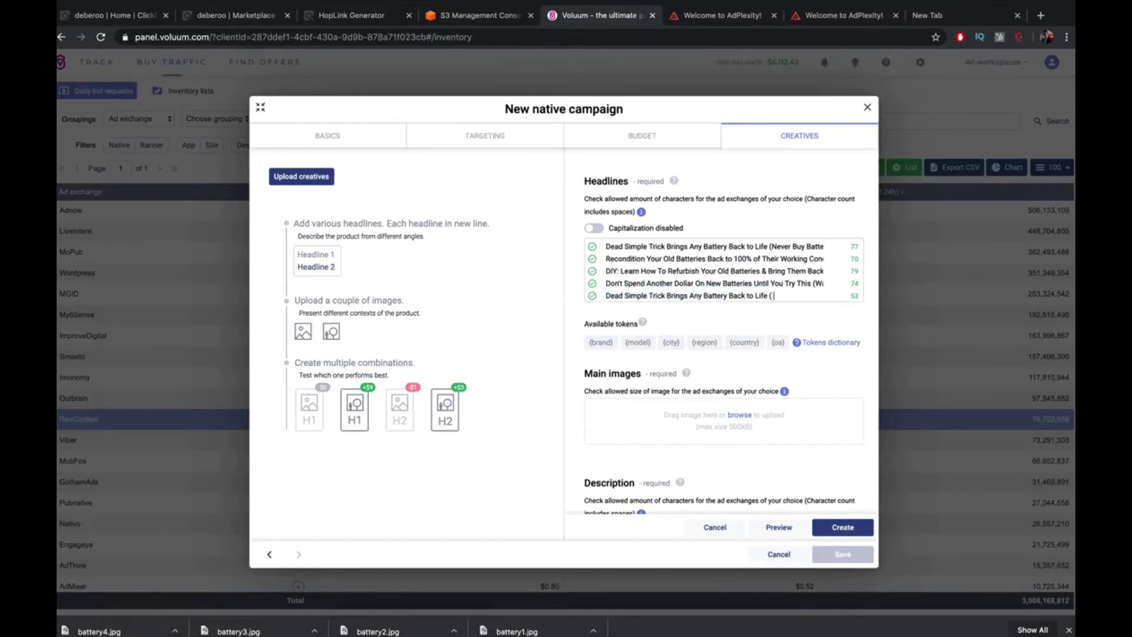
type("Crazy LKfe Hack)")
Add a 'Dead Simple Trick Brings Any Battery Back to Life' headline ending in '[You Must See This]'
key("Return")
key("ctrl+v")
key("ctrl+z")
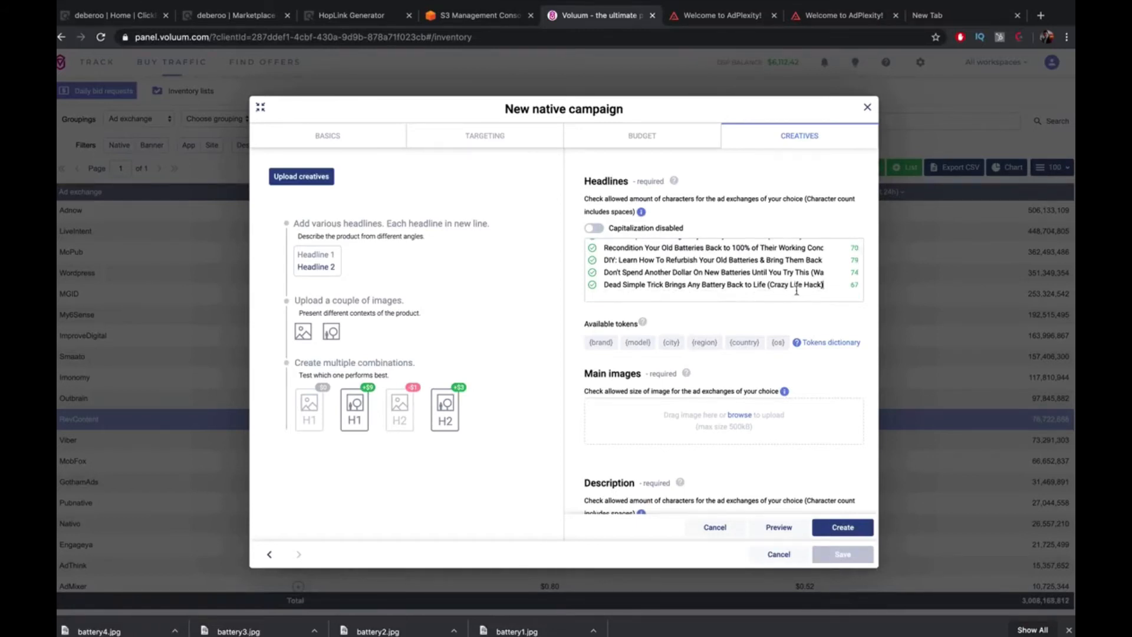
left_click_drag(767, 287, 605, 287)
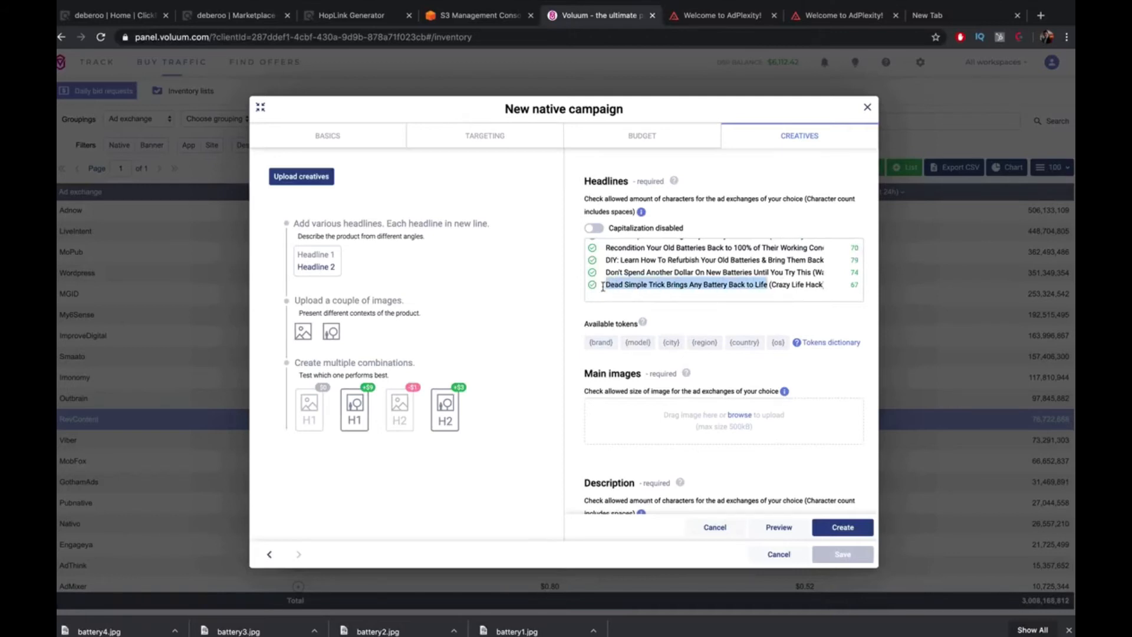
key("ctrl+c")
key("End")
key("ctrl+v")
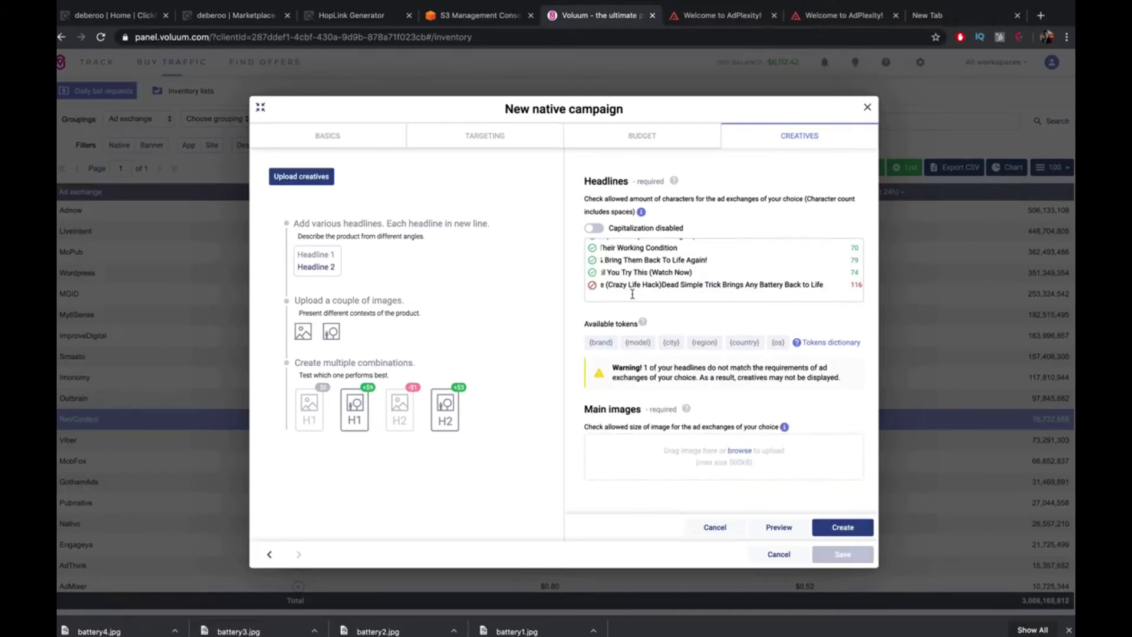
left_click(659, 285)
key("Return")
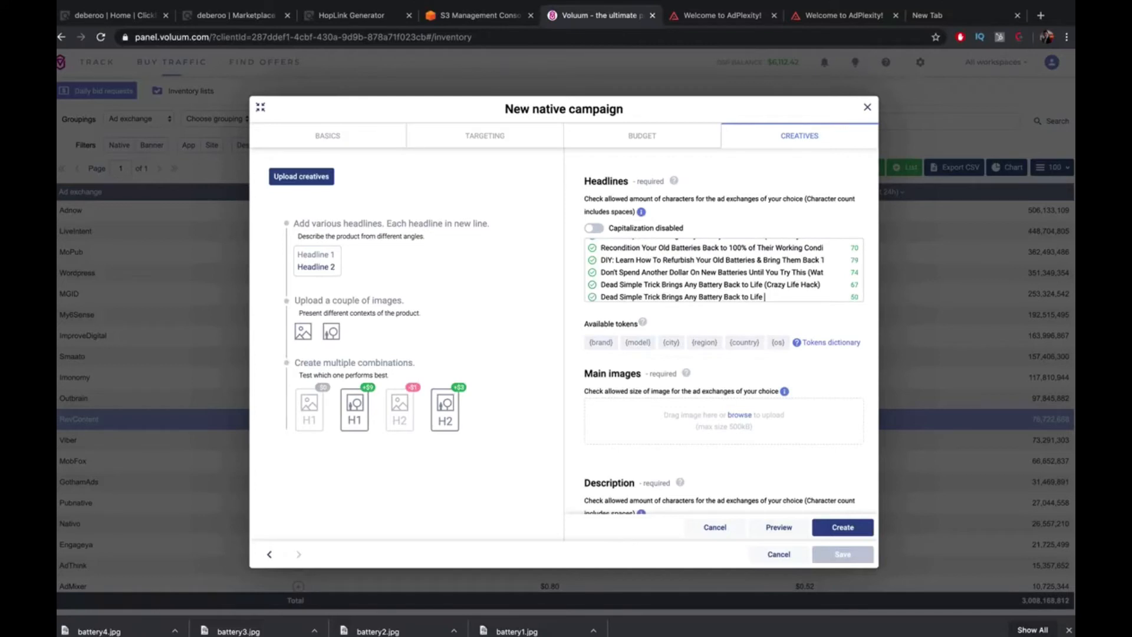
type("[You J")
type("Must See This")
type("]")
Add another copy of the base headline ending in '(You Won't Believe This)'
key("Return")
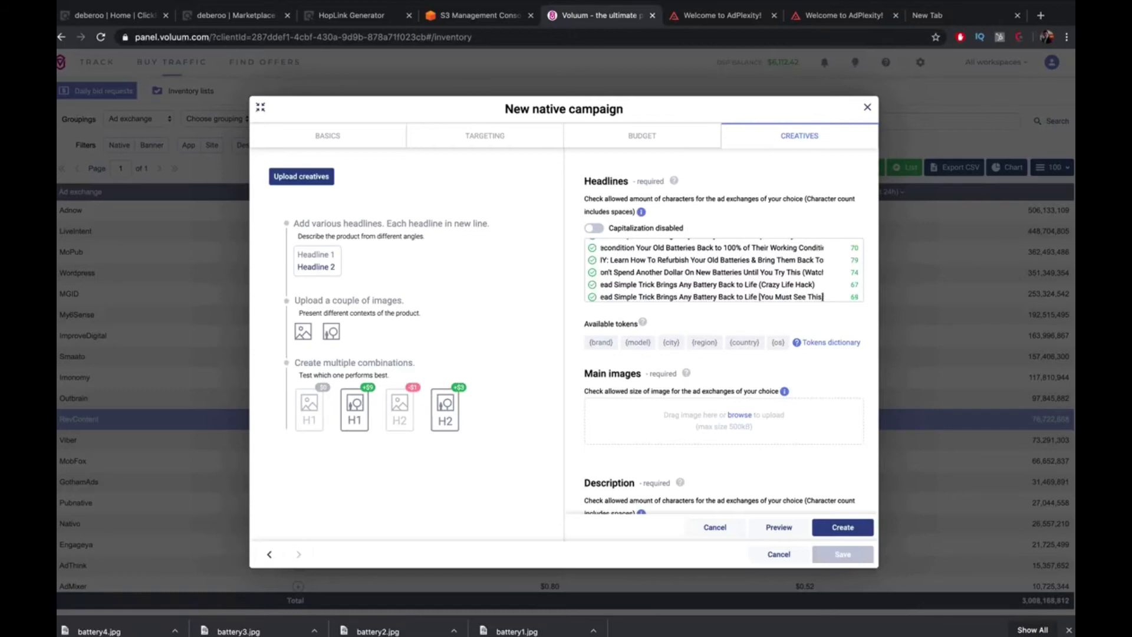
key("ctrl+v")
left_click_drag(814, 282, 865, 287)
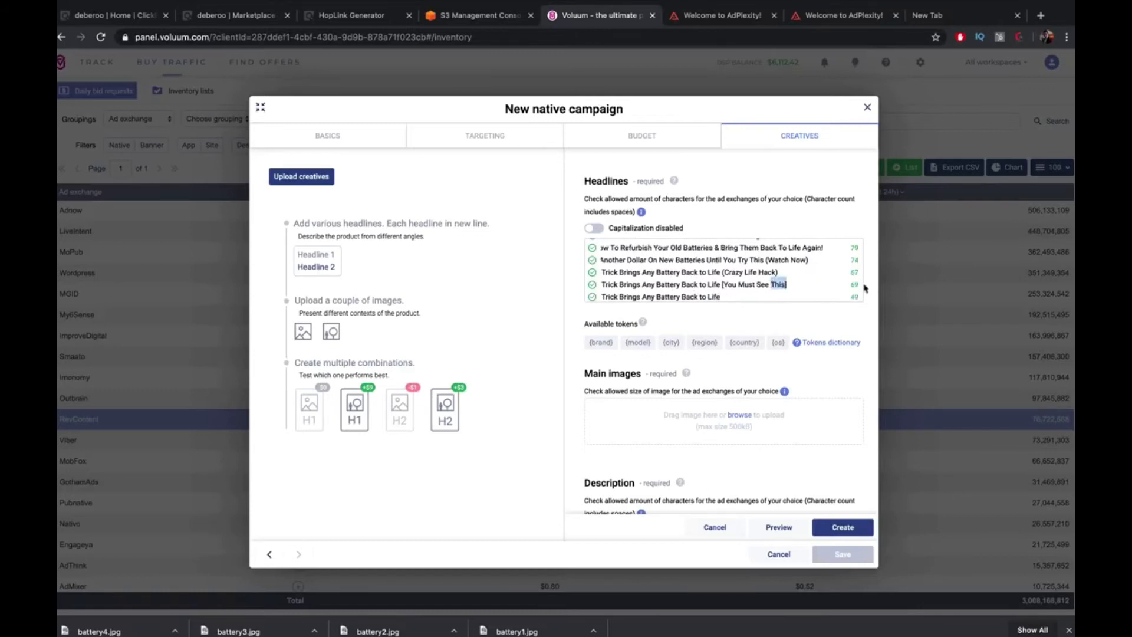
left_click(767, 295)
type("(You Won't Believe This")
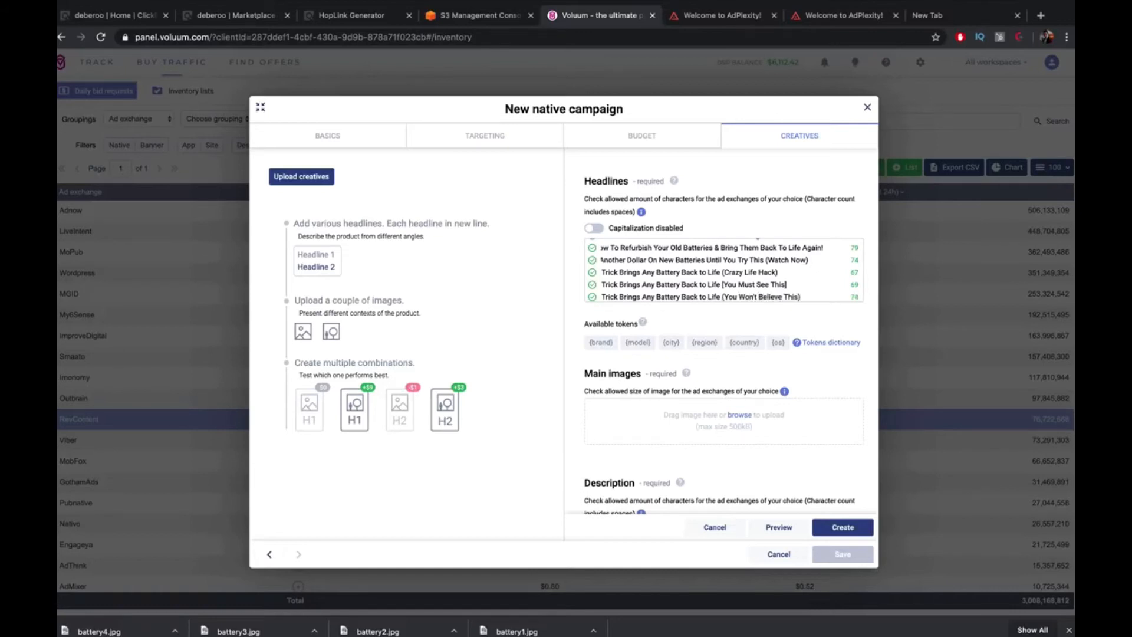
scroll(747, 276, "up", 1)
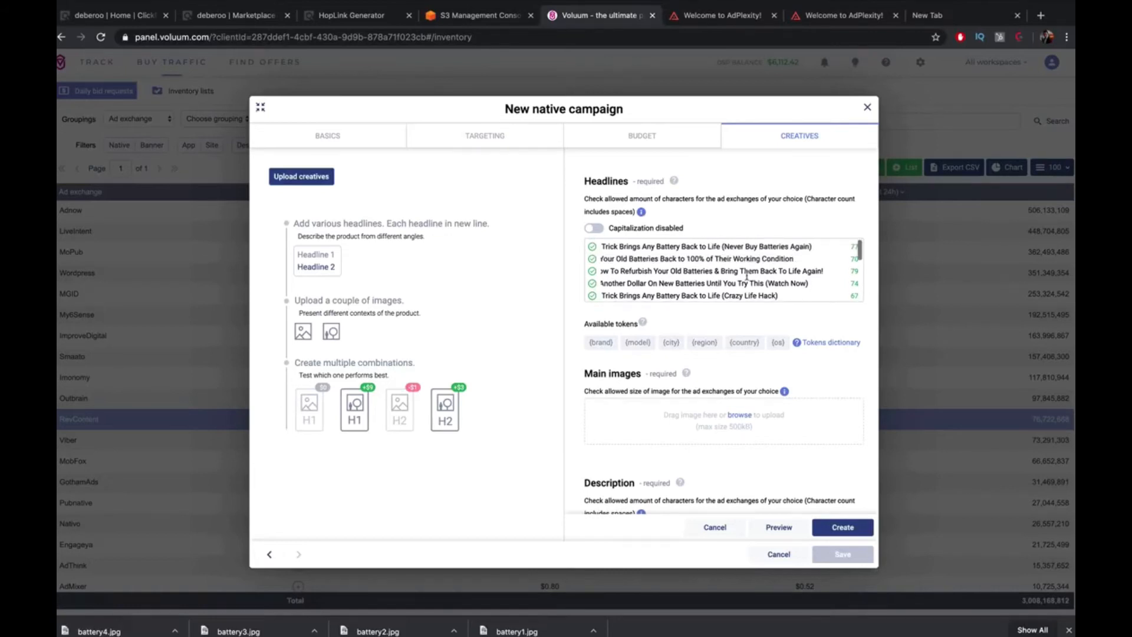
scroll(784, 274, "down", 3)
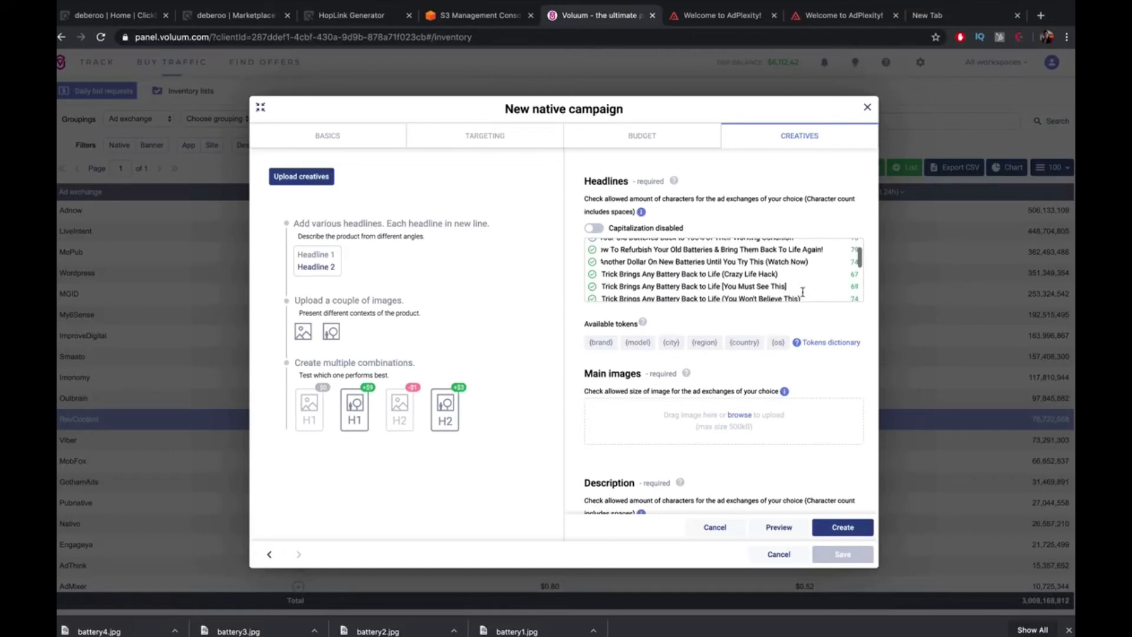
scroll(802, 292, "down", 1)
Add a final base-headline variant ending in '(Don't Pay For Batteries)', trimmed to fit the limit
key("Return")
key("super+v")
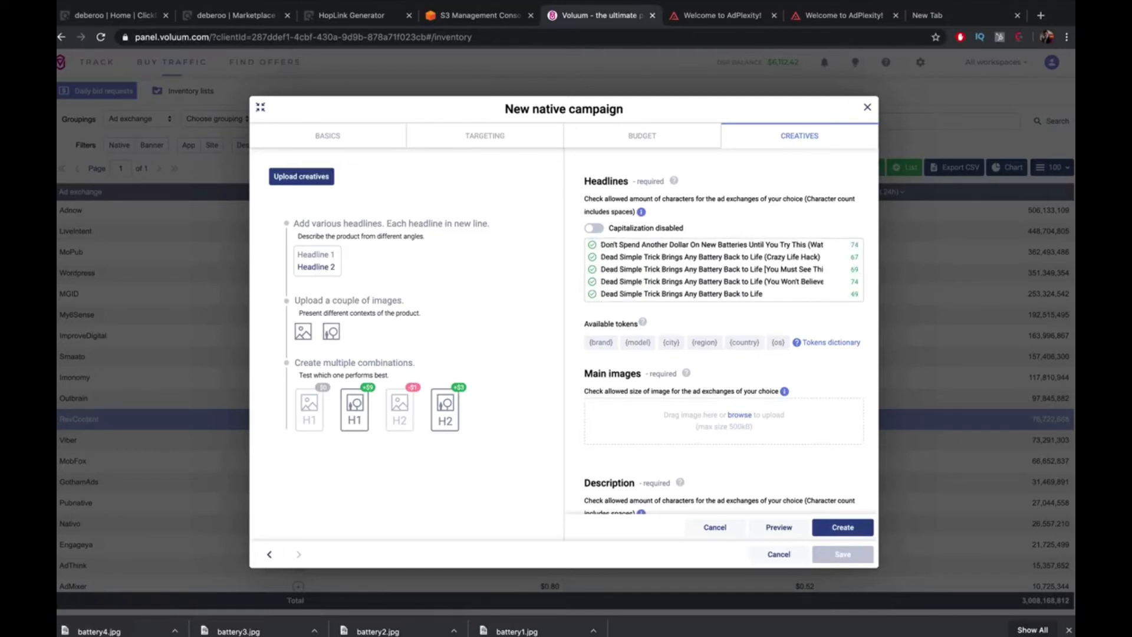
type("Newer Pay ForBatterie")
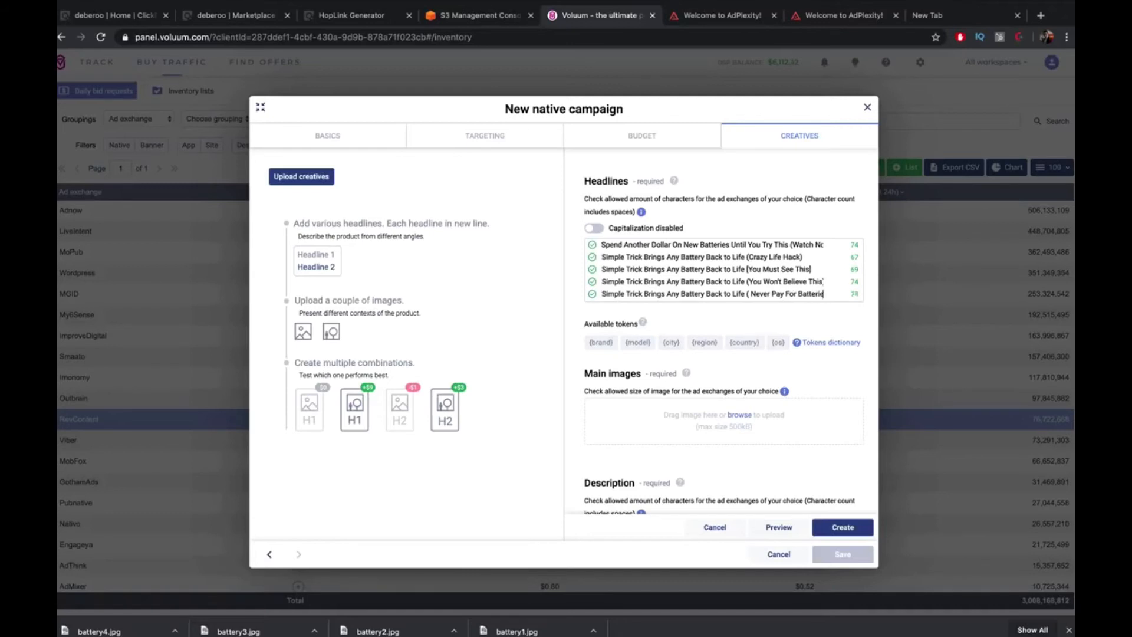
type("s Again)")
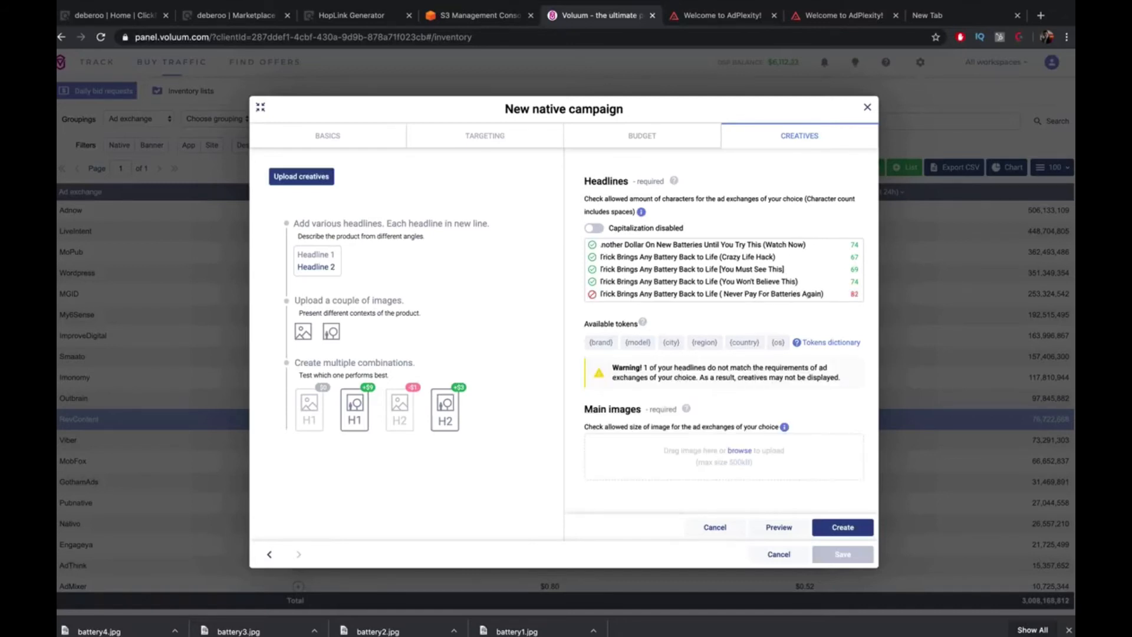
key("BackSpace")
key("BackSpace")
key("BackSpace")
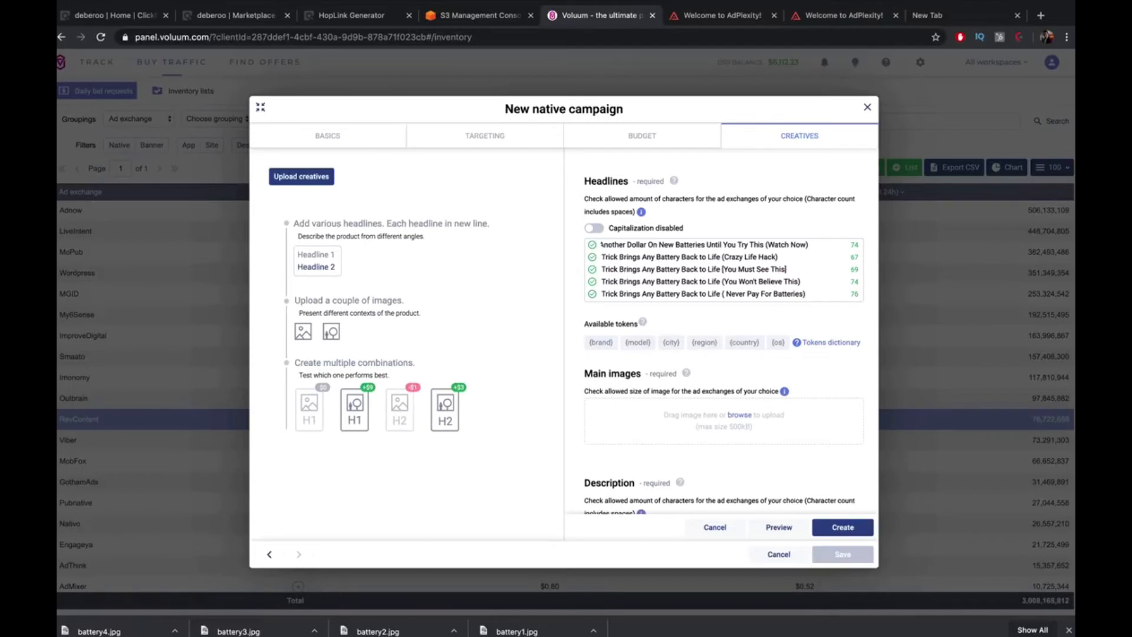
left_click(731, 294)
type("(")
left_click(748, 293)
type(")")
key("BackSpace")
key("BackSpace")
key("BackSpace")
key("BackSpace")
key("BackSpace")
key("BackSpace")
key("BackSpace")
type("Don't")
scroll(754, 264, "up", 2)
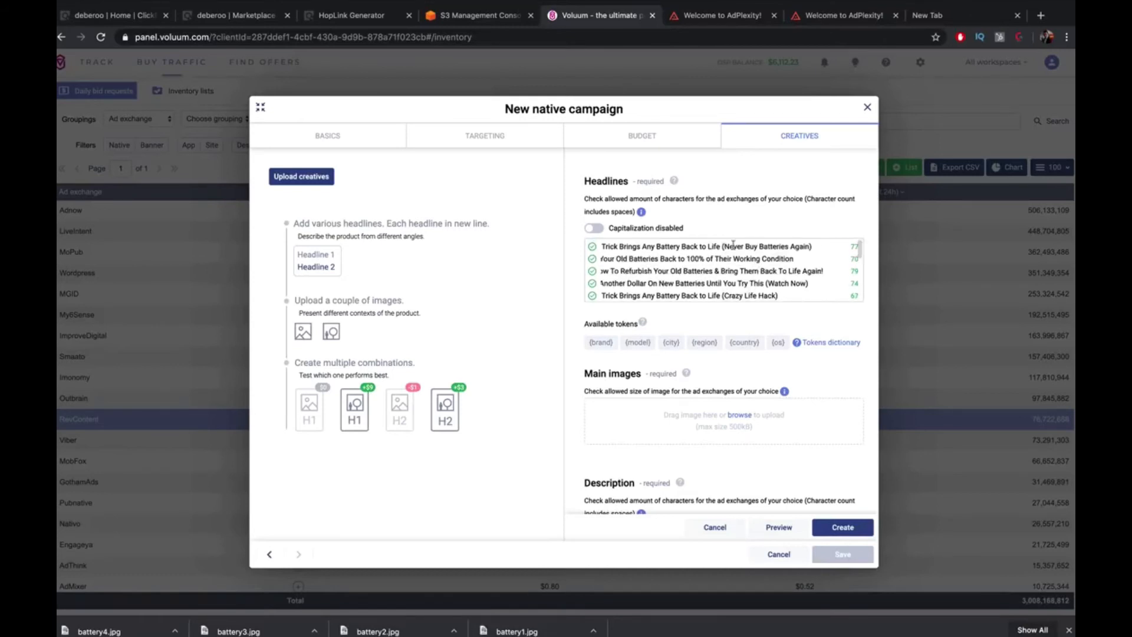
scroll(768, 248, "down", 3)
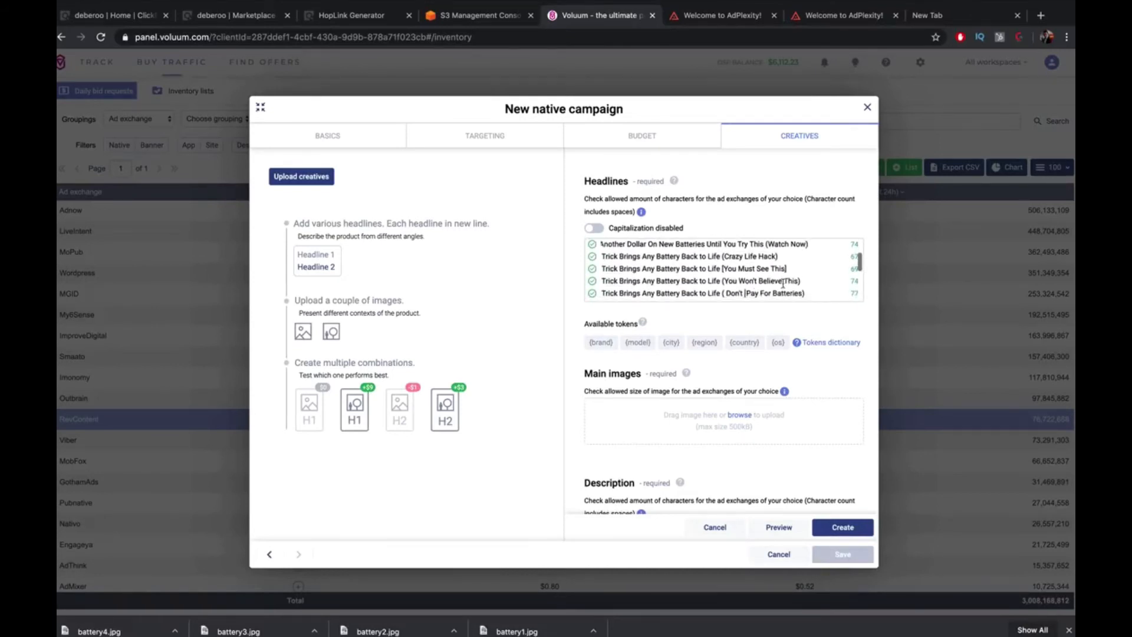
scroll(774, 283, "down", 1)
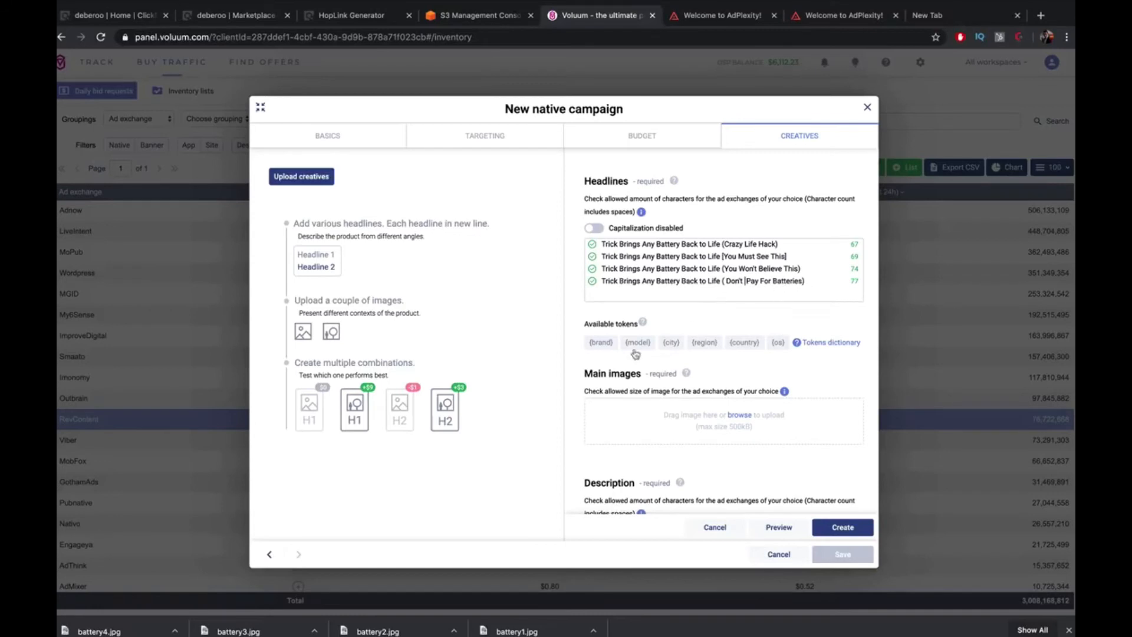
Start a new headline line below the four 'Dead Simple' headlines, beginning 'Crazy Electi'
scroll(693, 253, "left", 2)
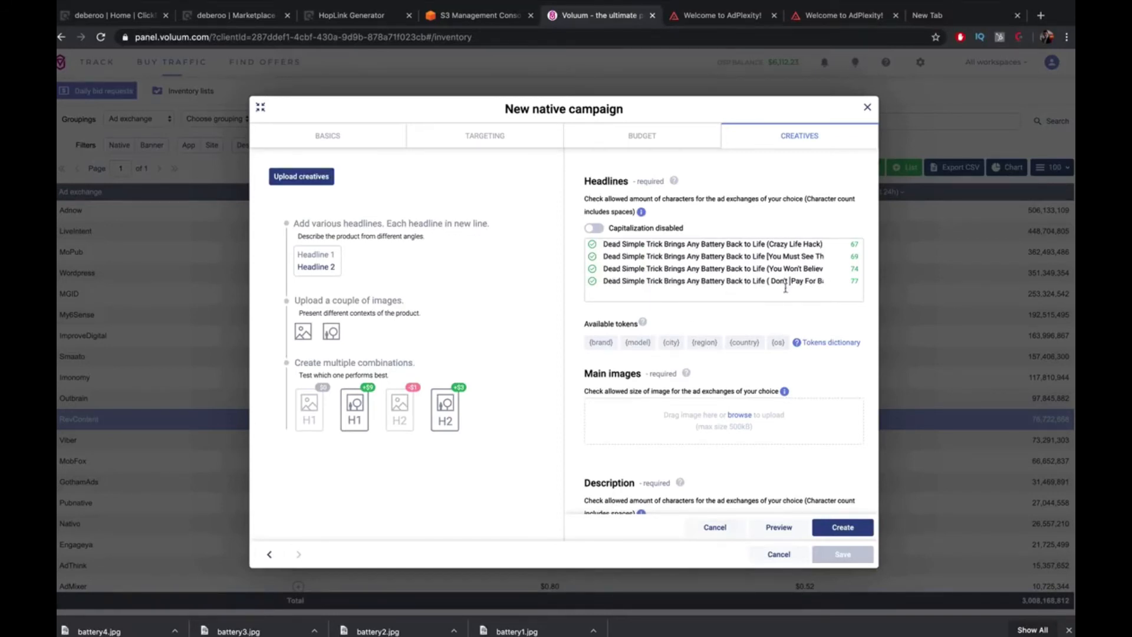
scroll(789, 282, "right", 2)
key("Return")
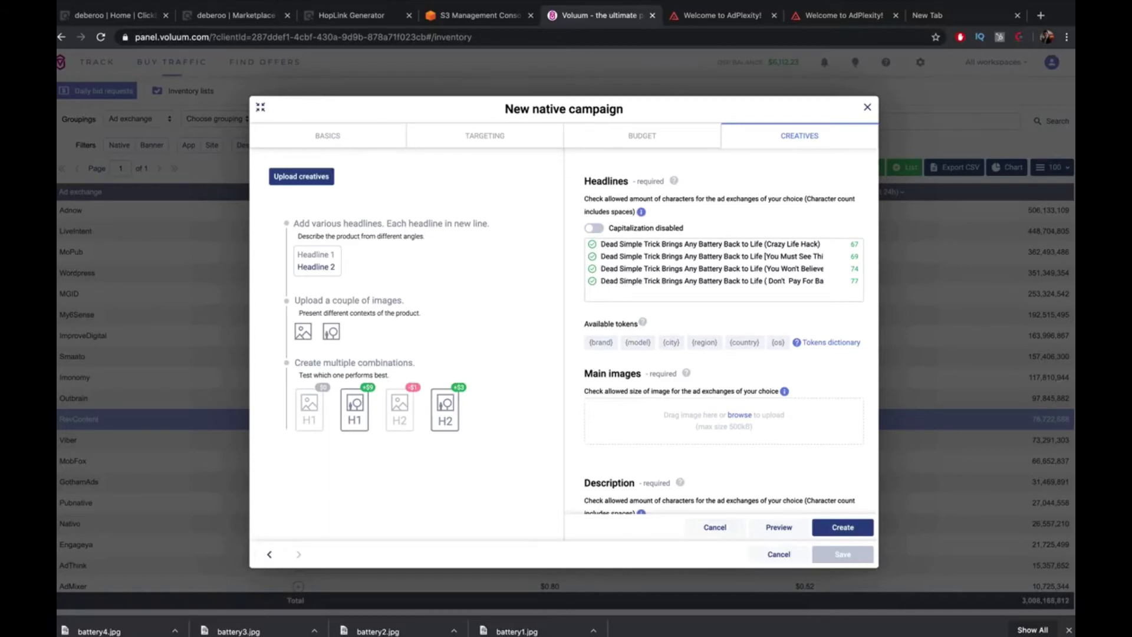
type("E")
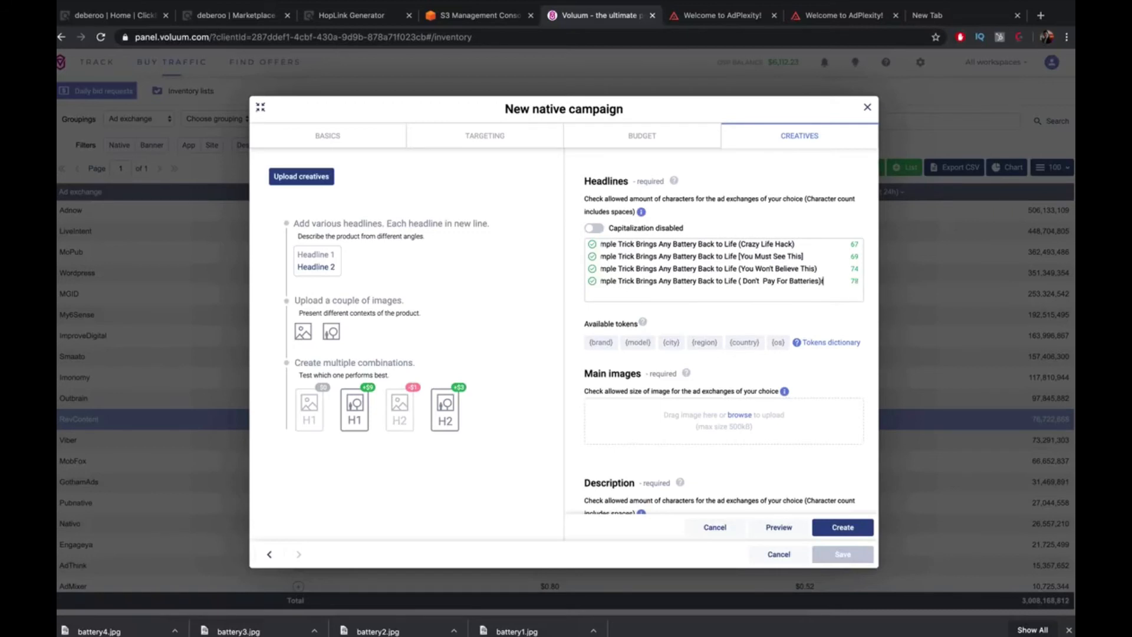
key("BackSpace")
type("Crazy Elec")
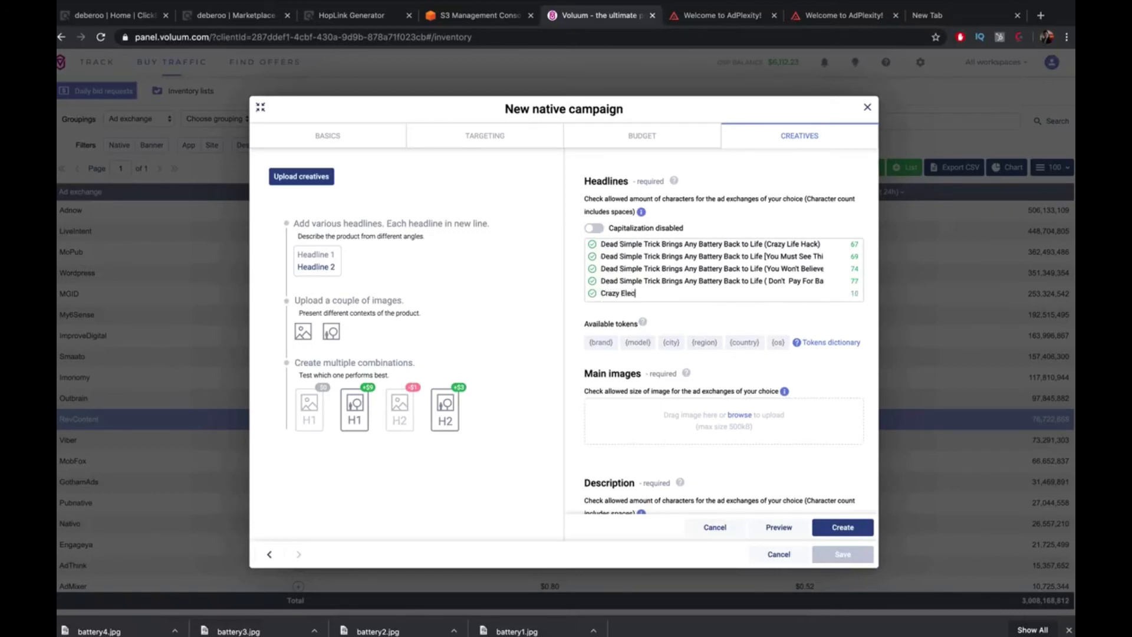
type("ti")
Finish 'Crazy Electrician from {city} Discovered How To Bring Any Battery Back to Life', fixing the spelling
key("BackSpace")
type("rition from")
left_click(671, 342)
right_click(646, 295)
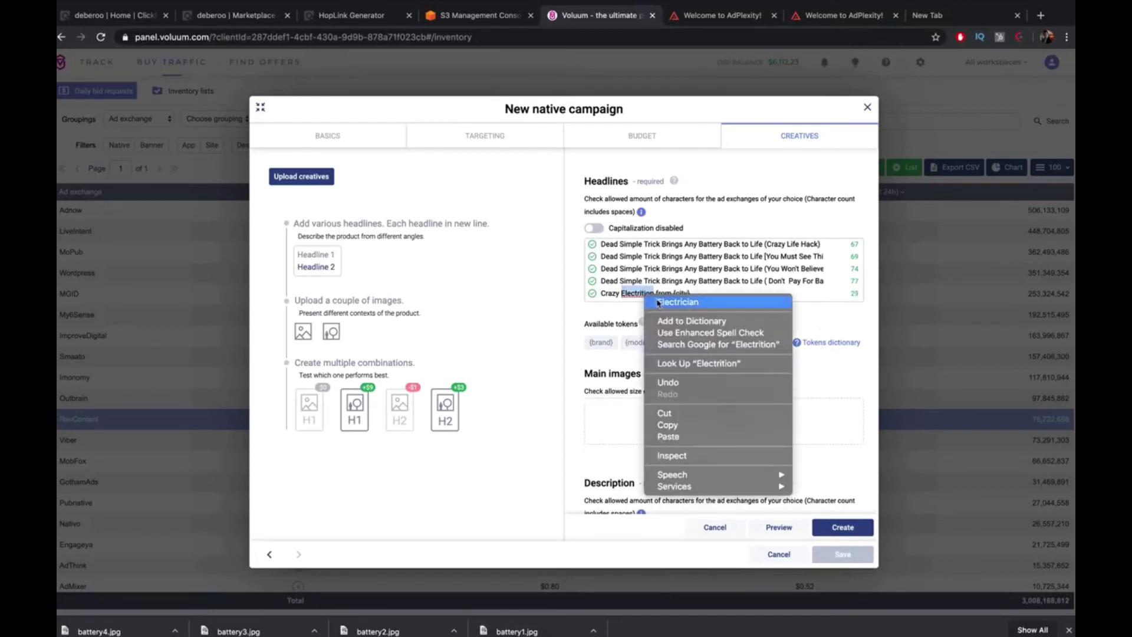
left_click(658, 303)
type("Discov")
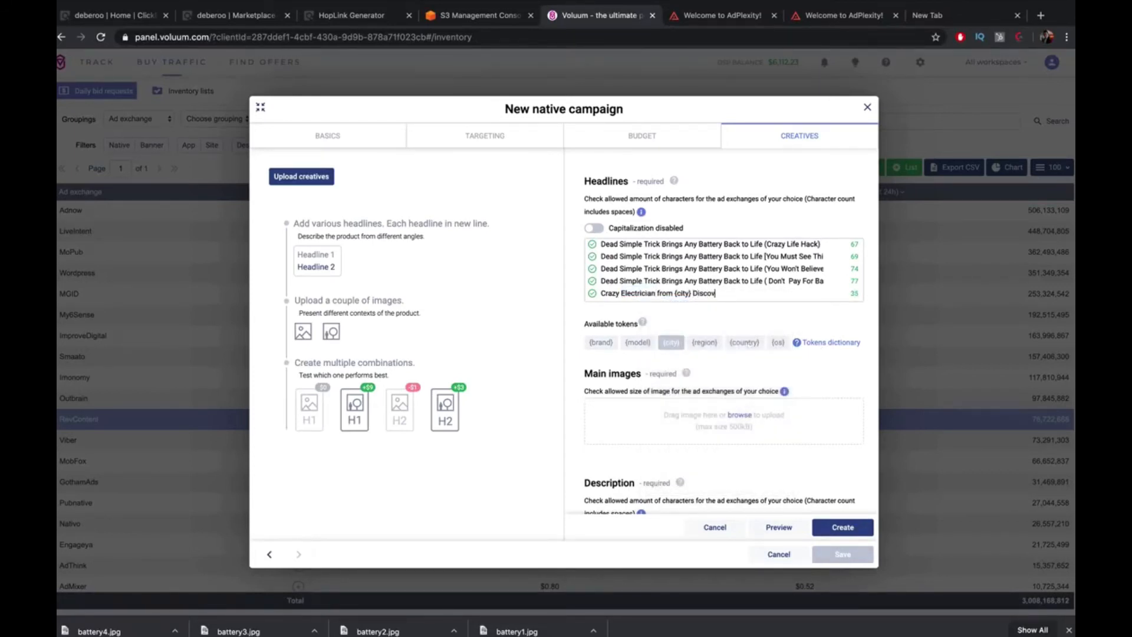
type("ered How To Bring Any Battery Back to Lif")
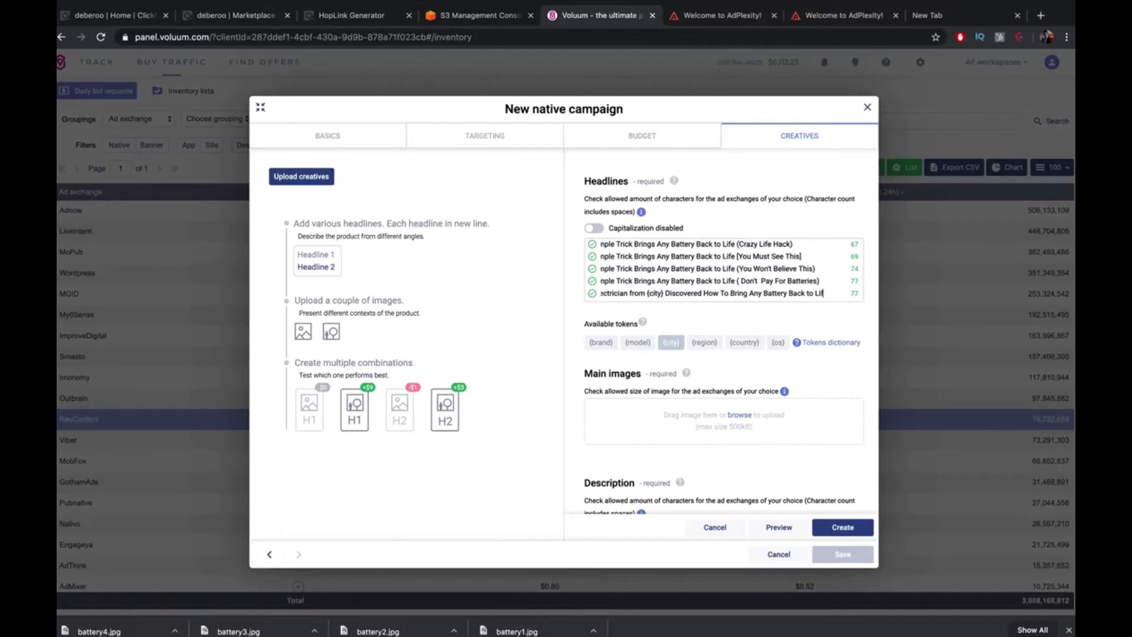
type("e (W")
key("BackSpace")
key("BackSpace")
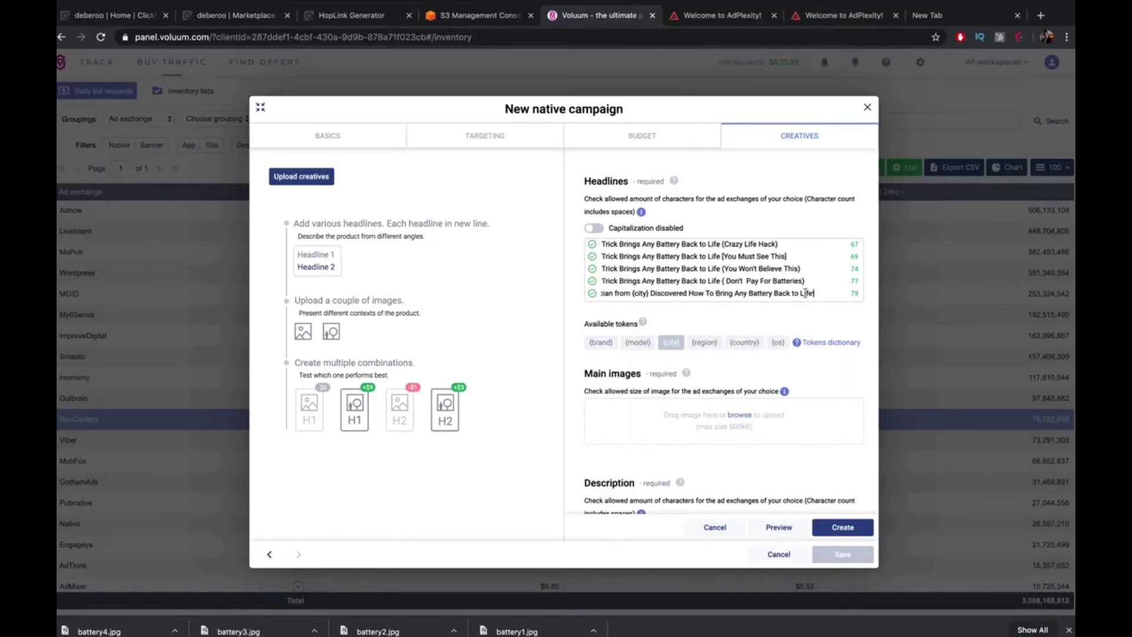
scroll(781, 295, "left", 1)
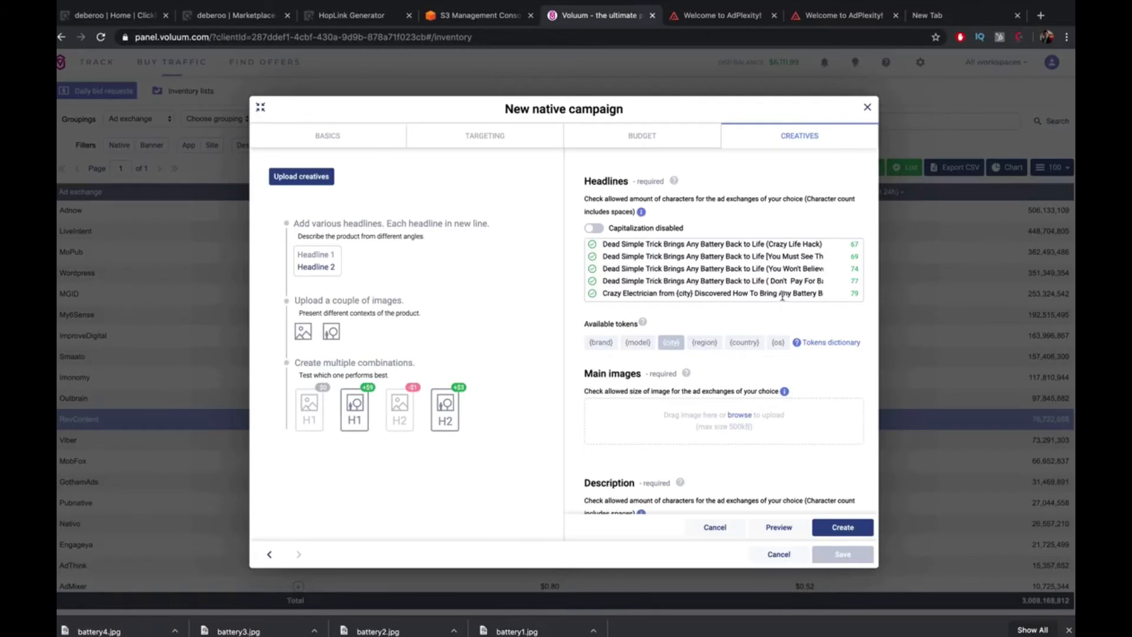
Add a 'Nobel Prize Winner' headline ending '(Really Crazy)', trimmed toward the length limit
key("Return")
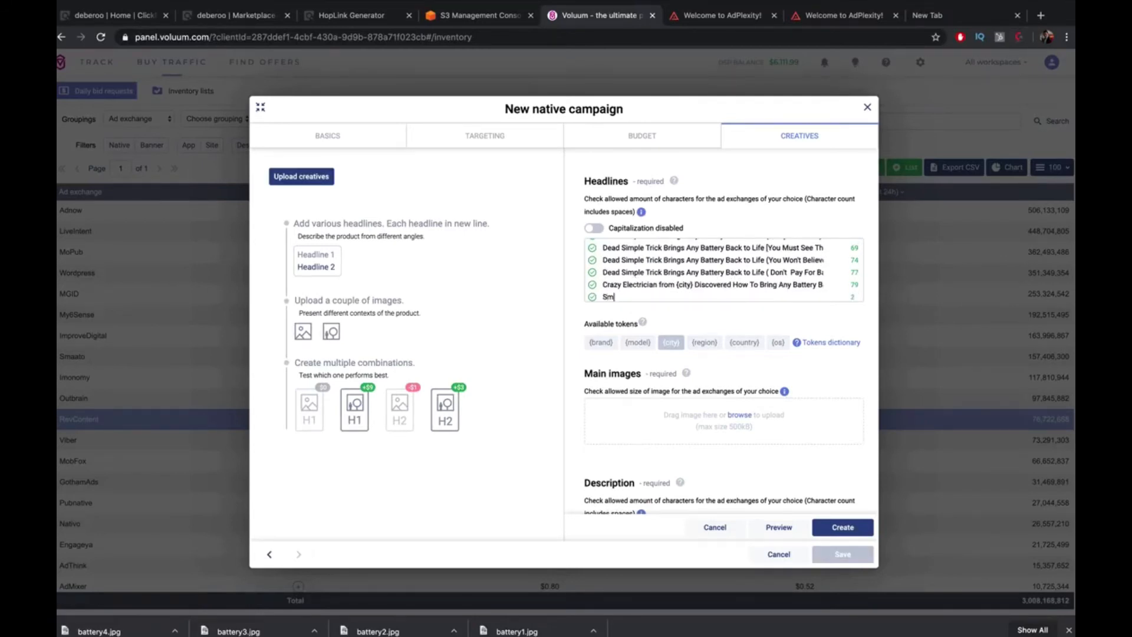
key("BackSpace")
key("BackSpace")
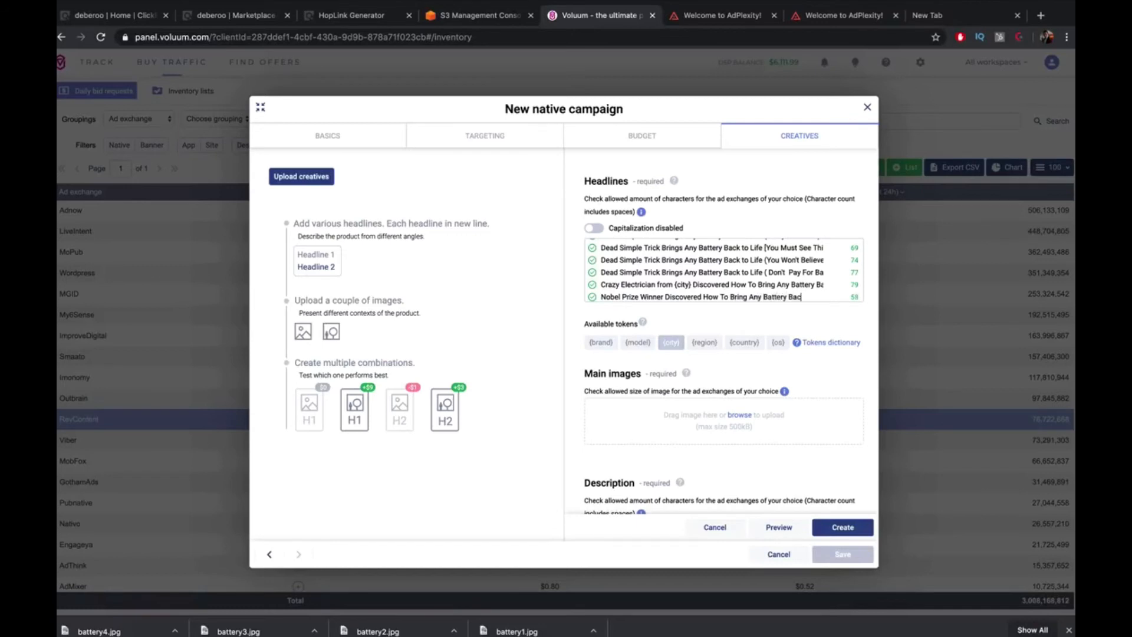
type("ife!")
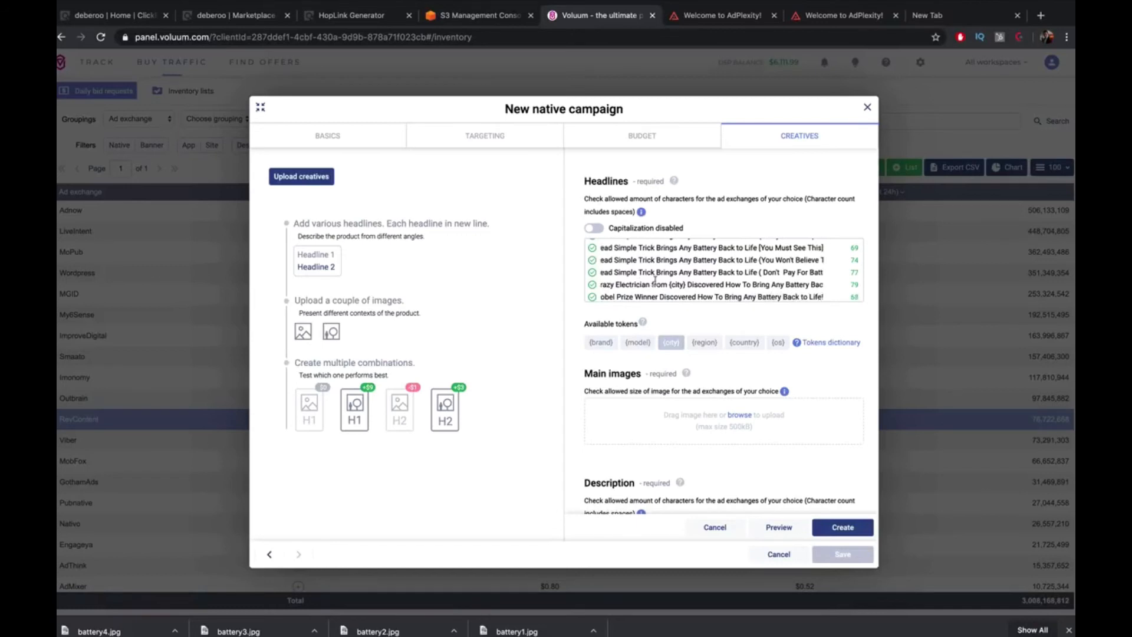
type(" (Real")
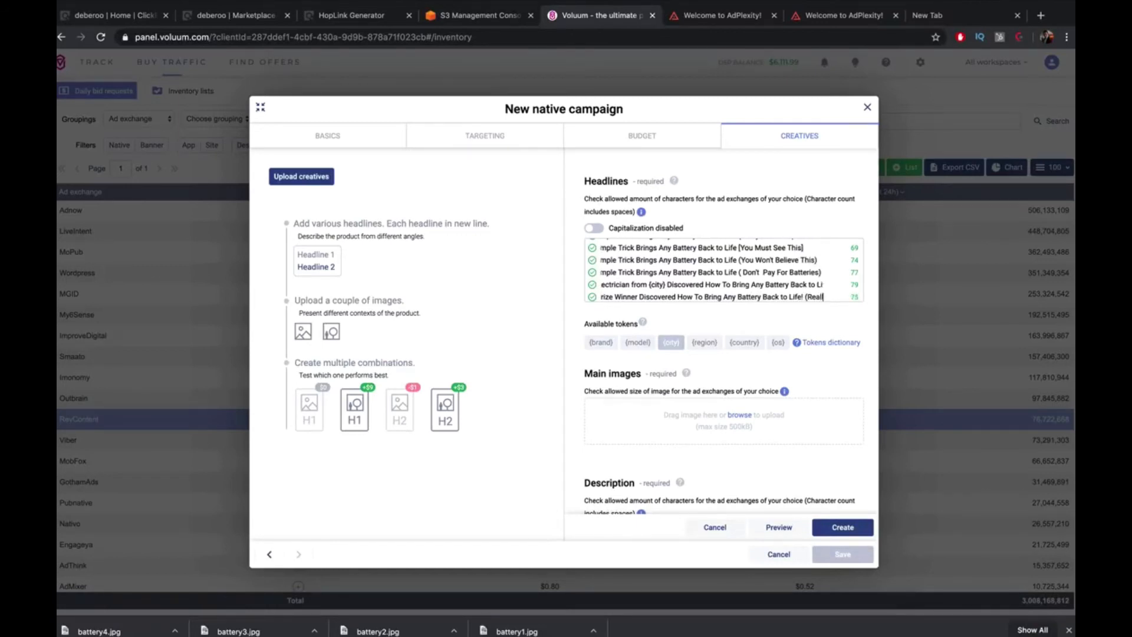
type("ly Crazy")
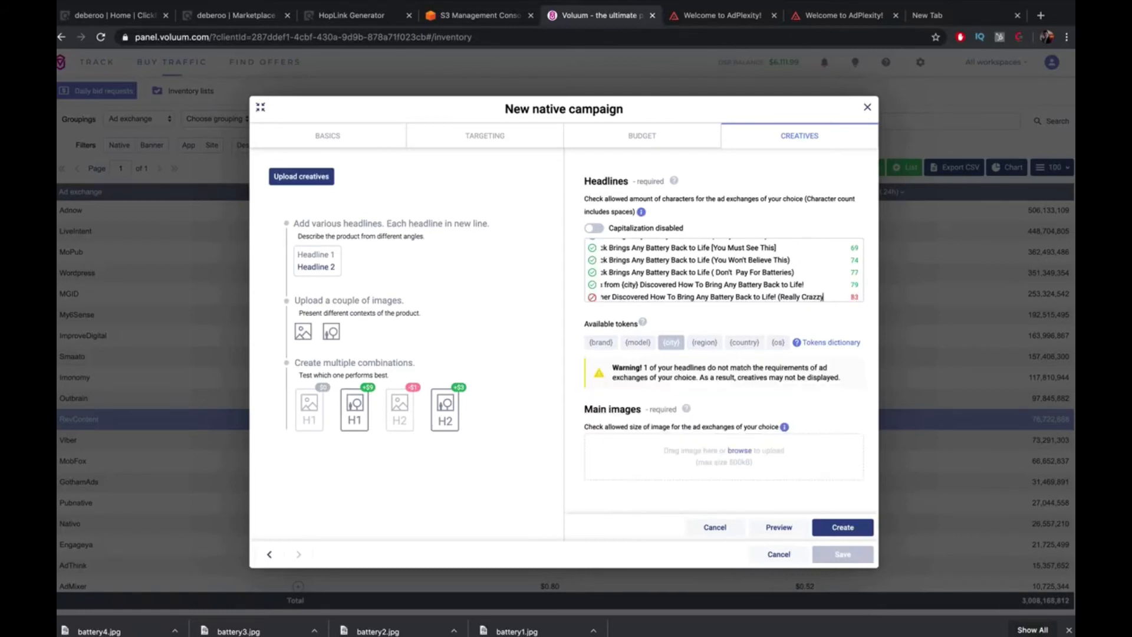
key("BackSpace")
key("BackSpace")
key("BackSpace")
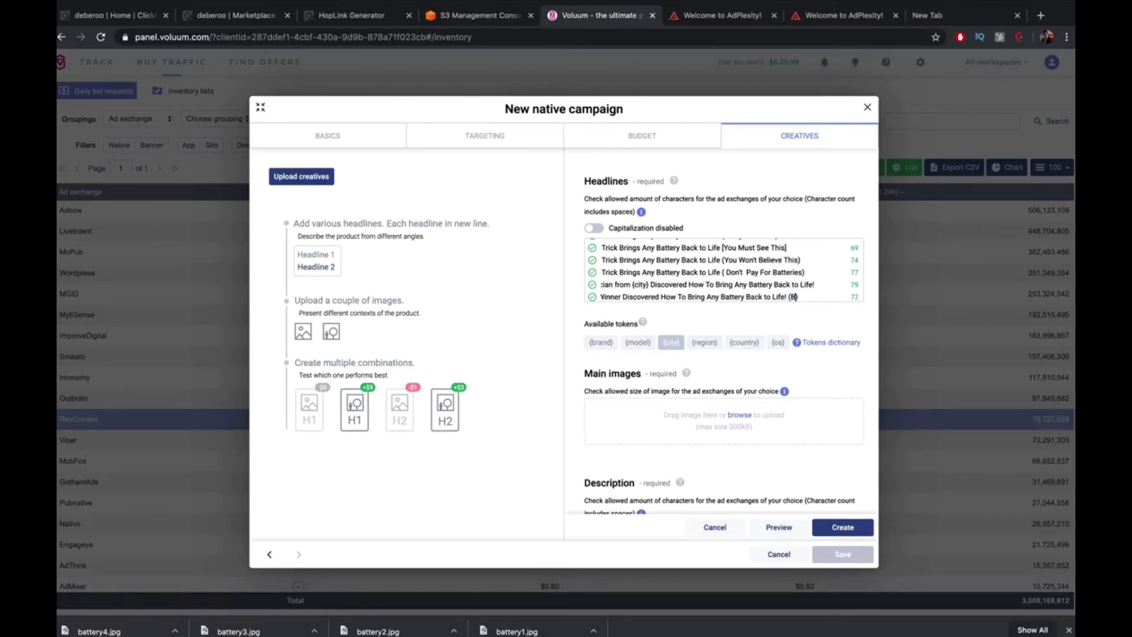
Upload battery1.jpg through battery4.jpg together as the campaign's main images
scroll(817, 293, "up", 5)
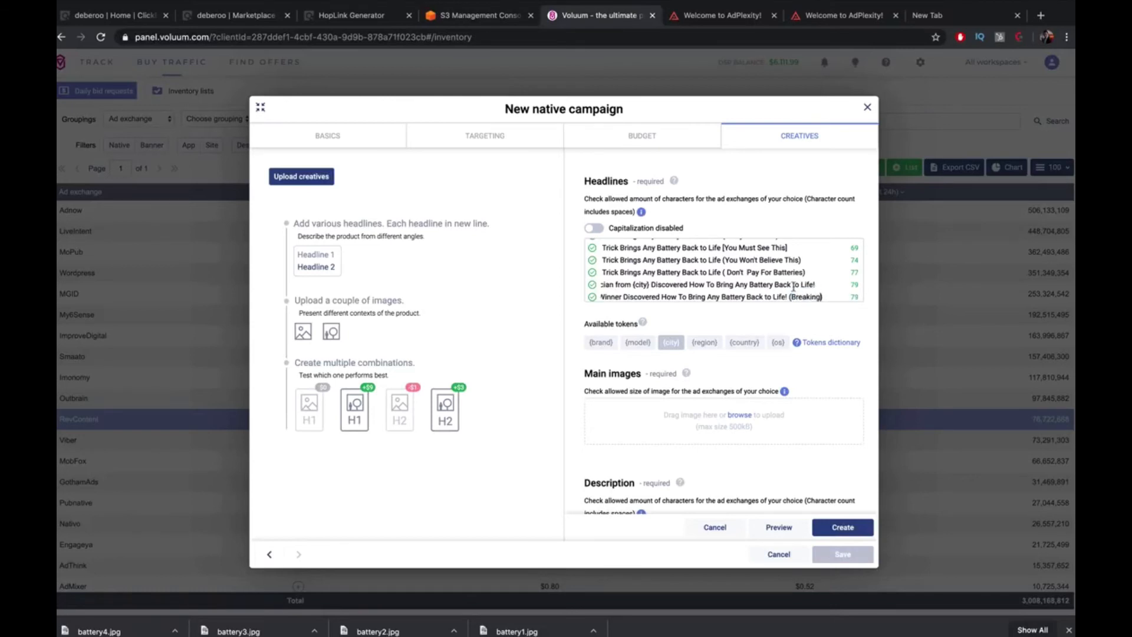
scroll(794, 287, "down", 3)
scroll(723, 247, "up", 3)
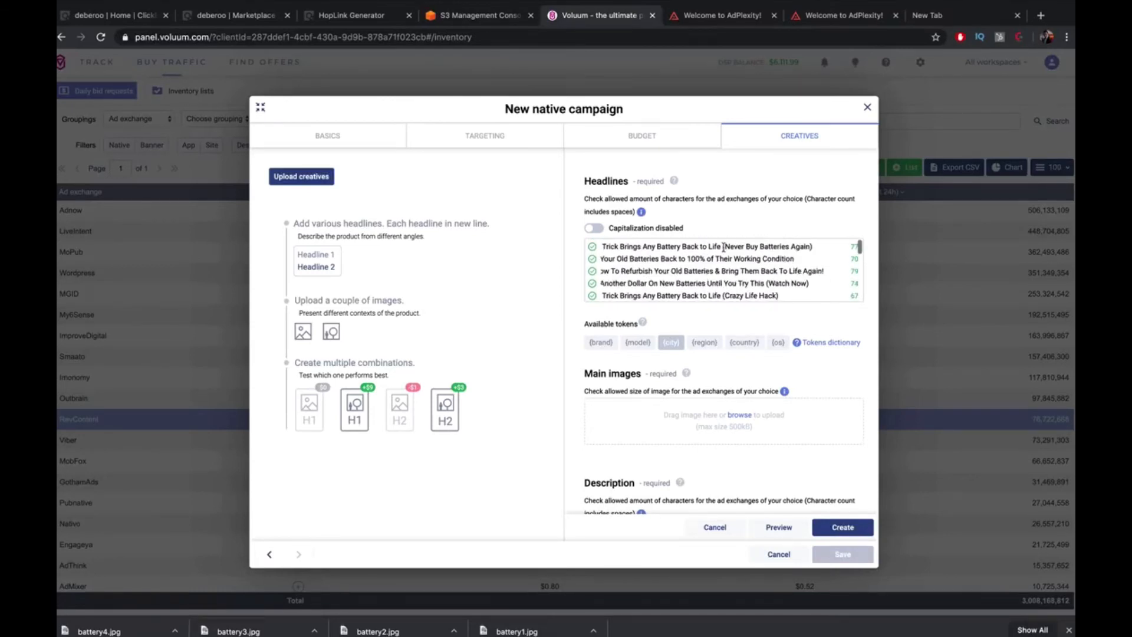
scroll(709, 283, "down", 2)
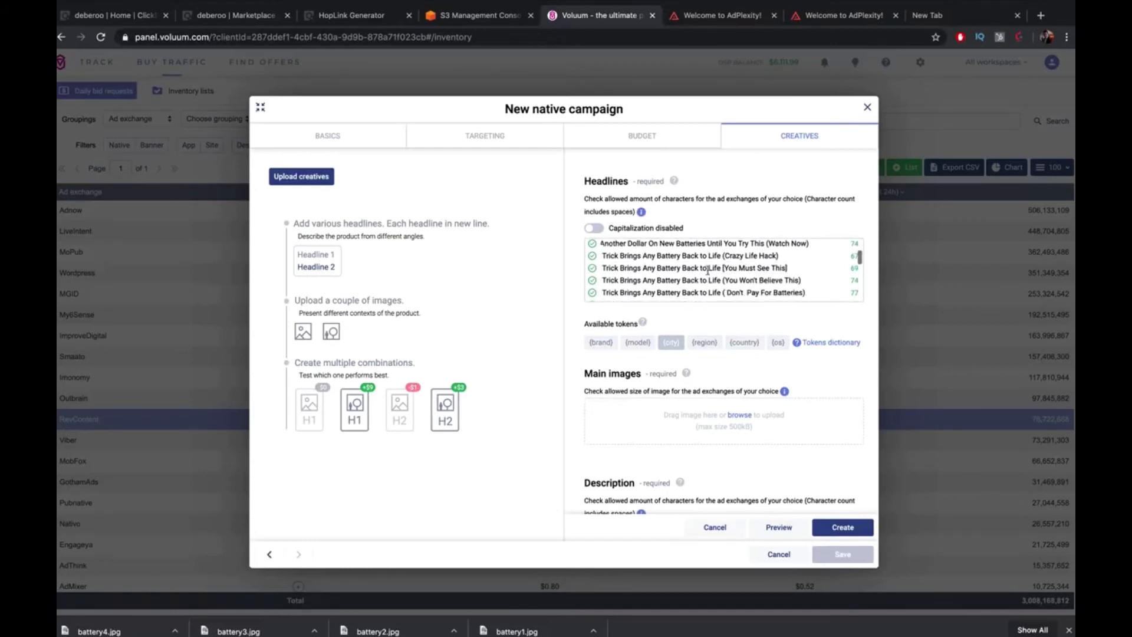
scroll(702, 280, "down", 3)
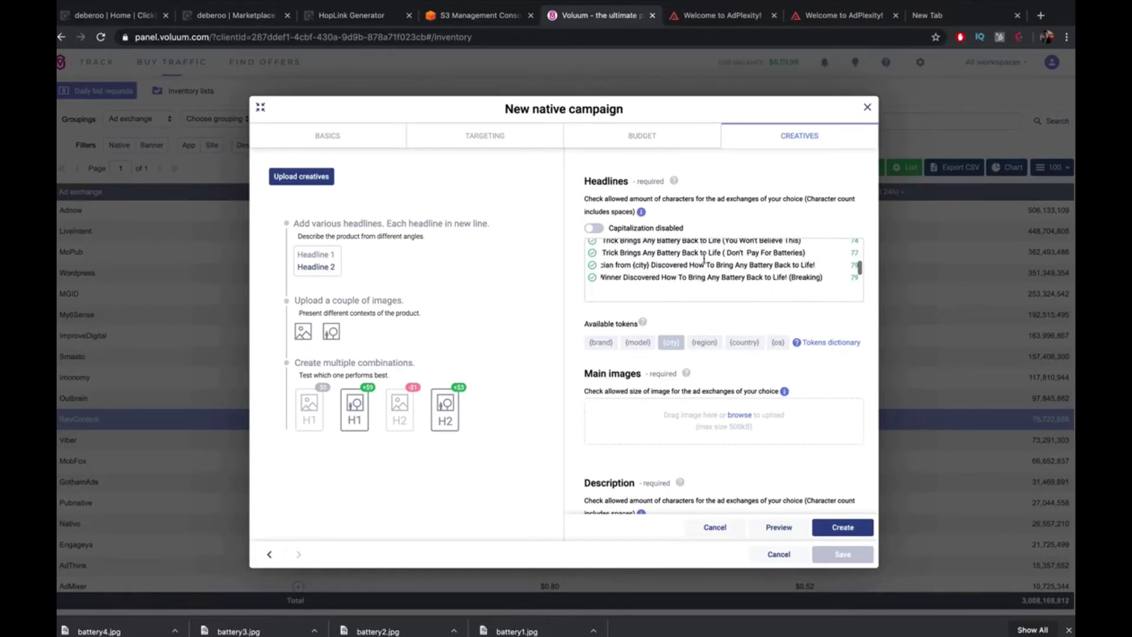
scroll(710, 276, "down", 3)
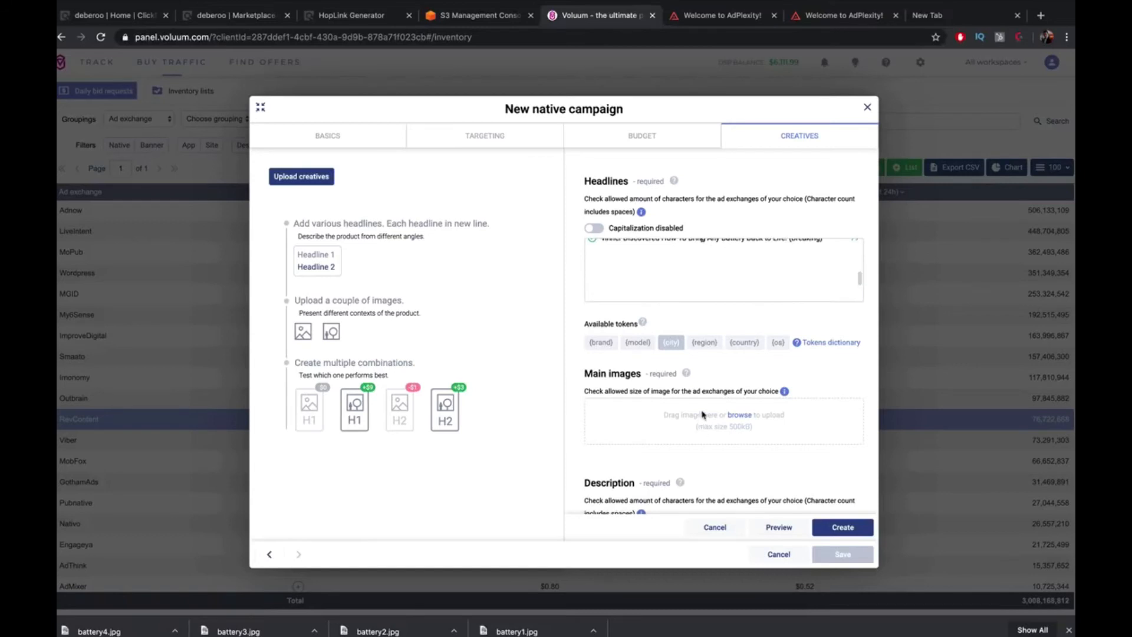
left_click(739, 416)
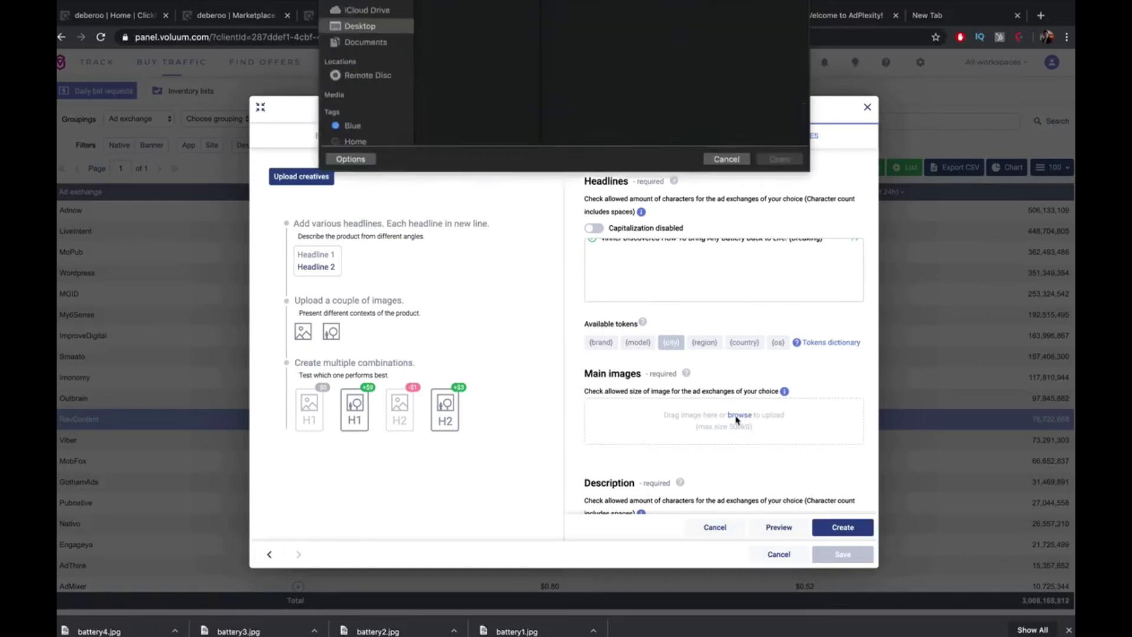
left_click(464, 78)
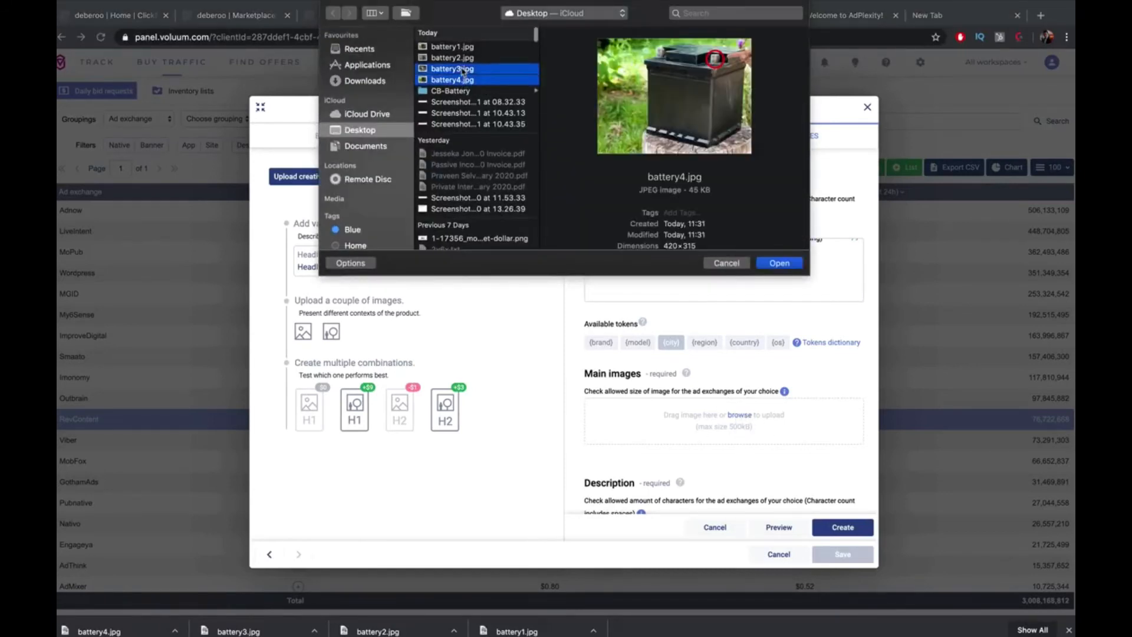
left_click(460, 58, "shift")
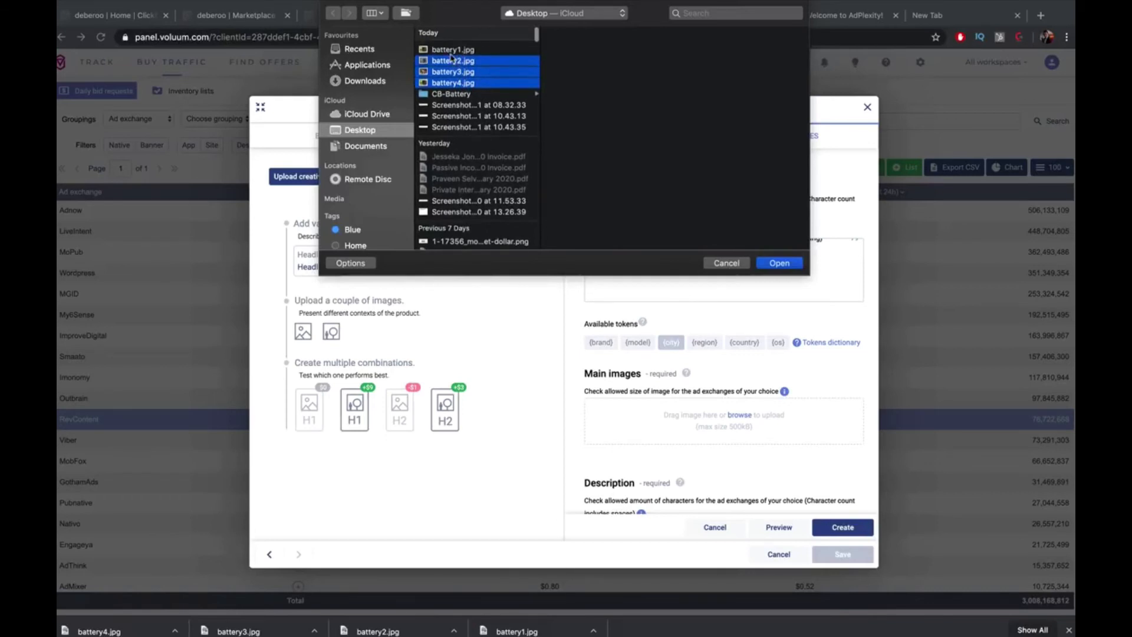
left_click_drag(452, 48, 451, 80)
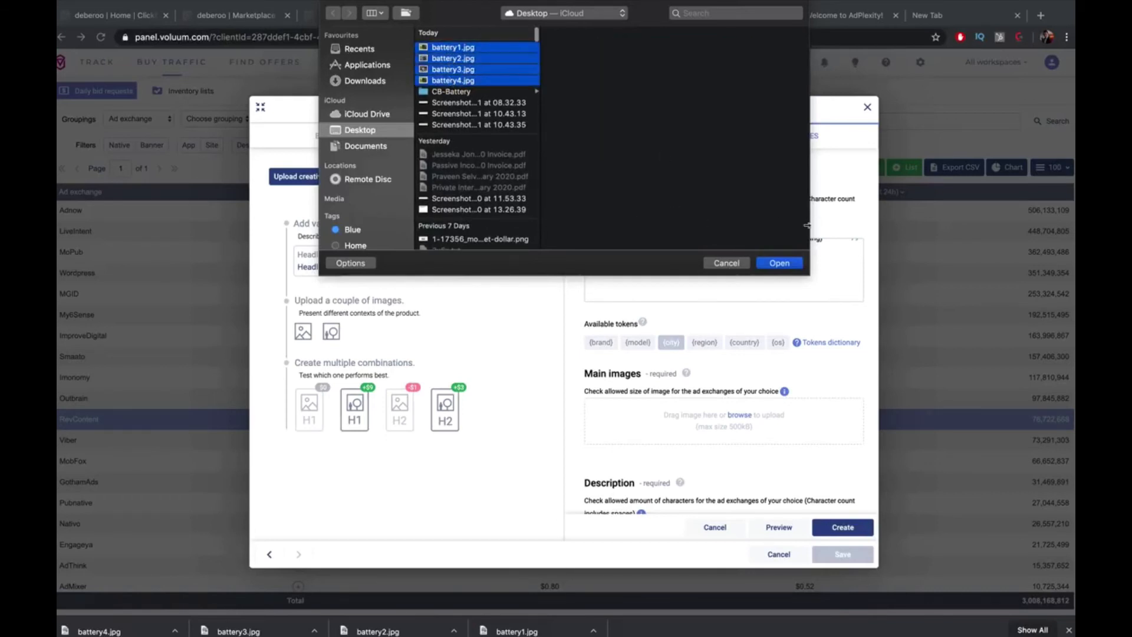
left_click(779, 263)
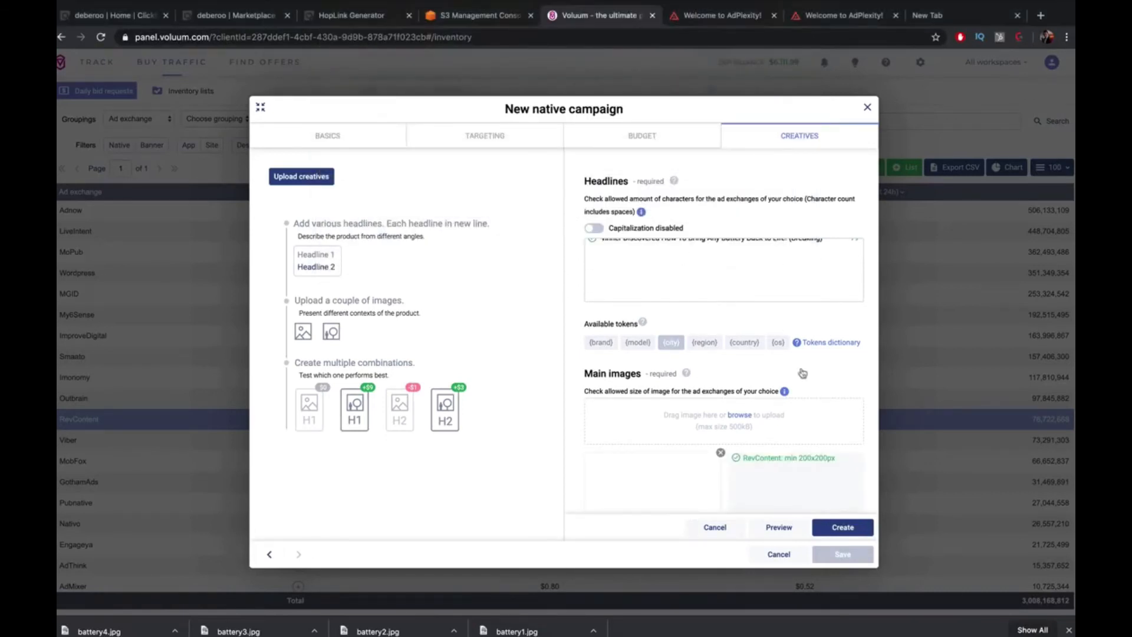
scroll(804, 379, "down", 5)
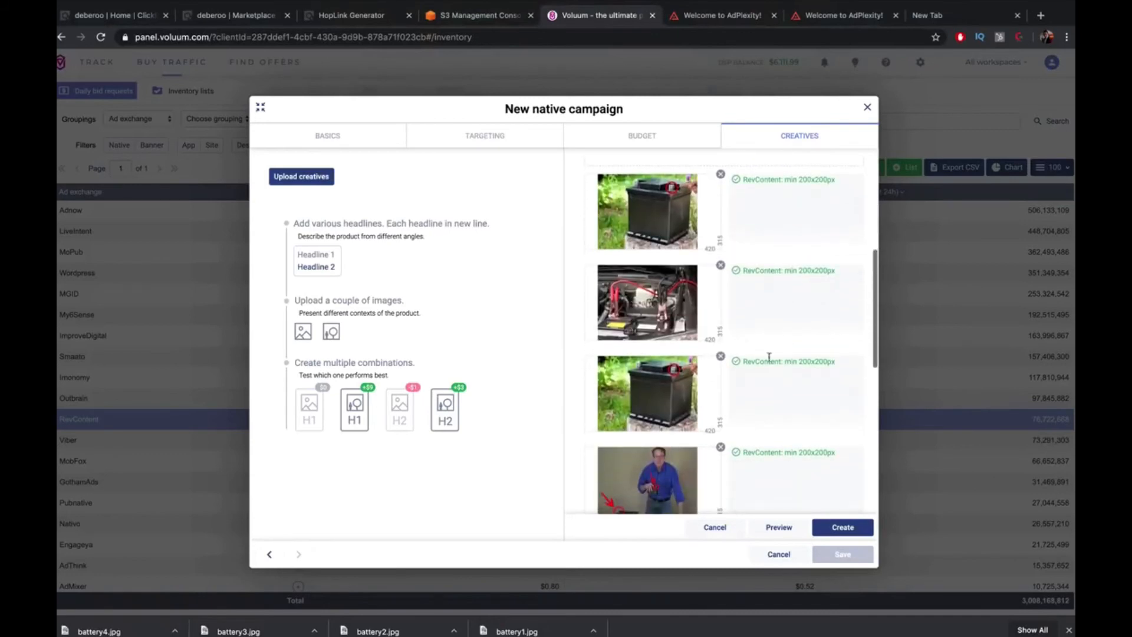
scroll(796, 370, "up", 5)
Search Google Images for 'battery' in a new tab and scroll the results
left_click(954, 12)
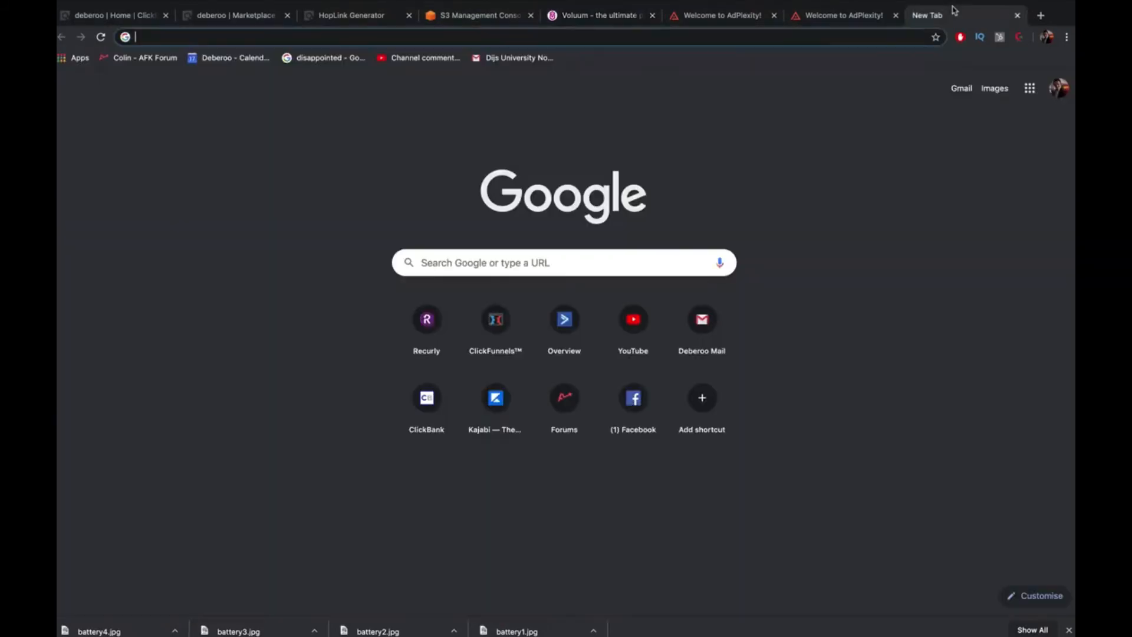
type("battery")
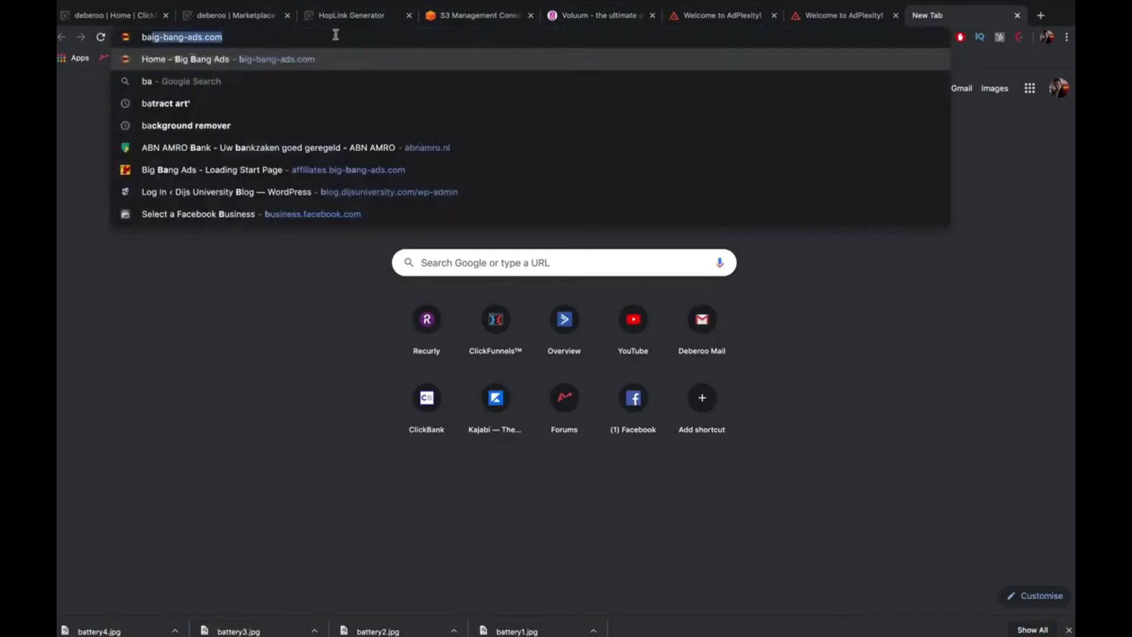
key("Return")
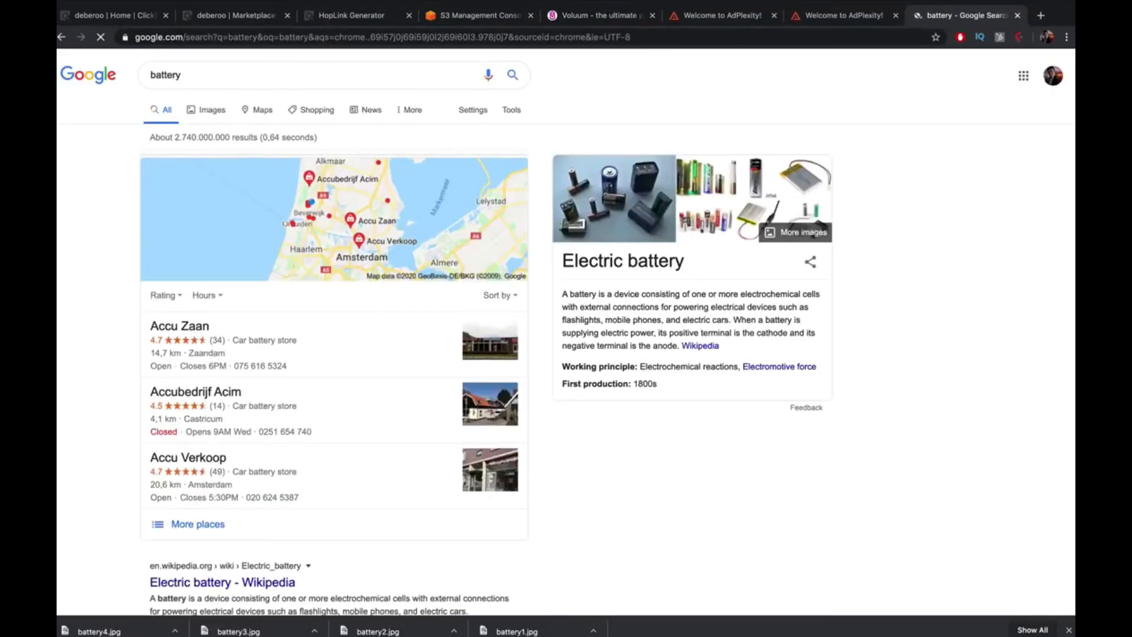
left_click(200, 107)
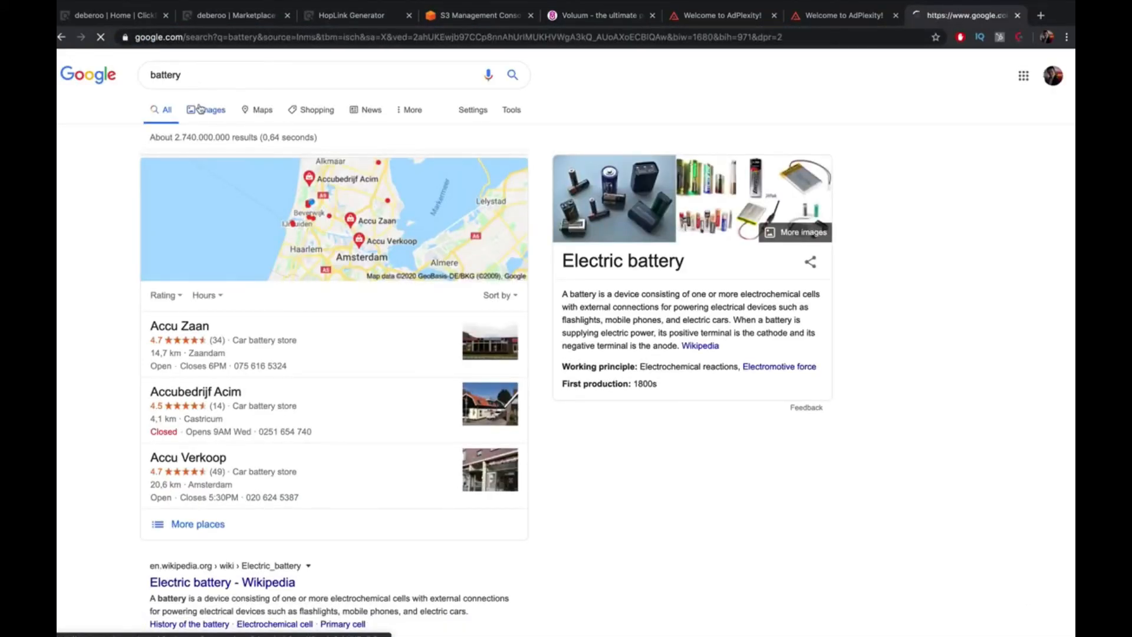
scroll(606, 295, "down", 12)
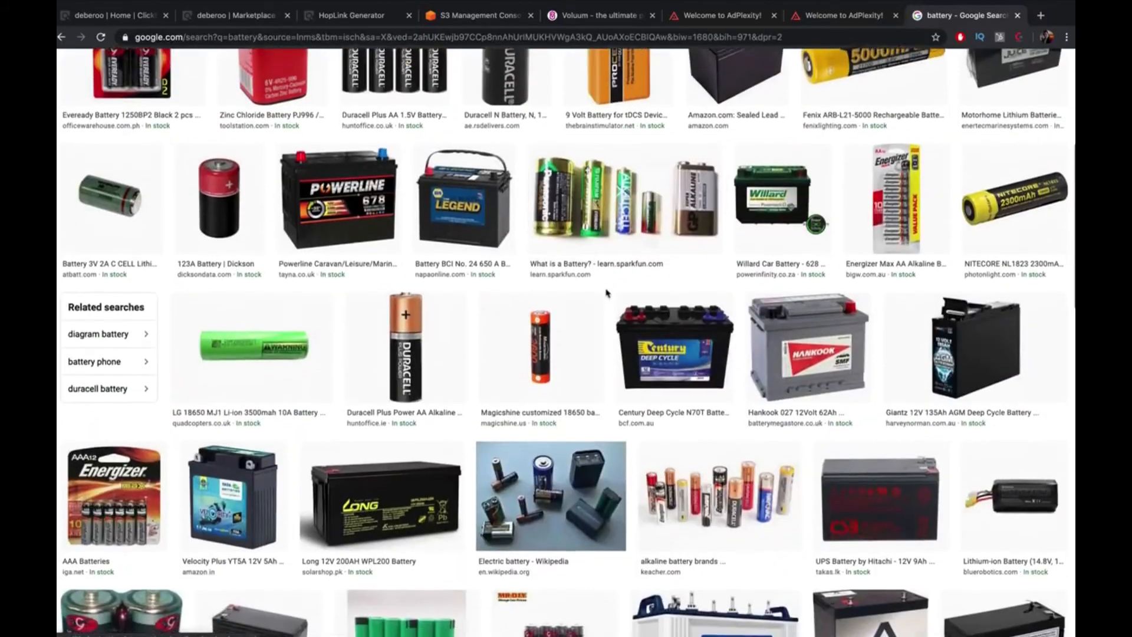
scroll(610, 289, "down", 15)
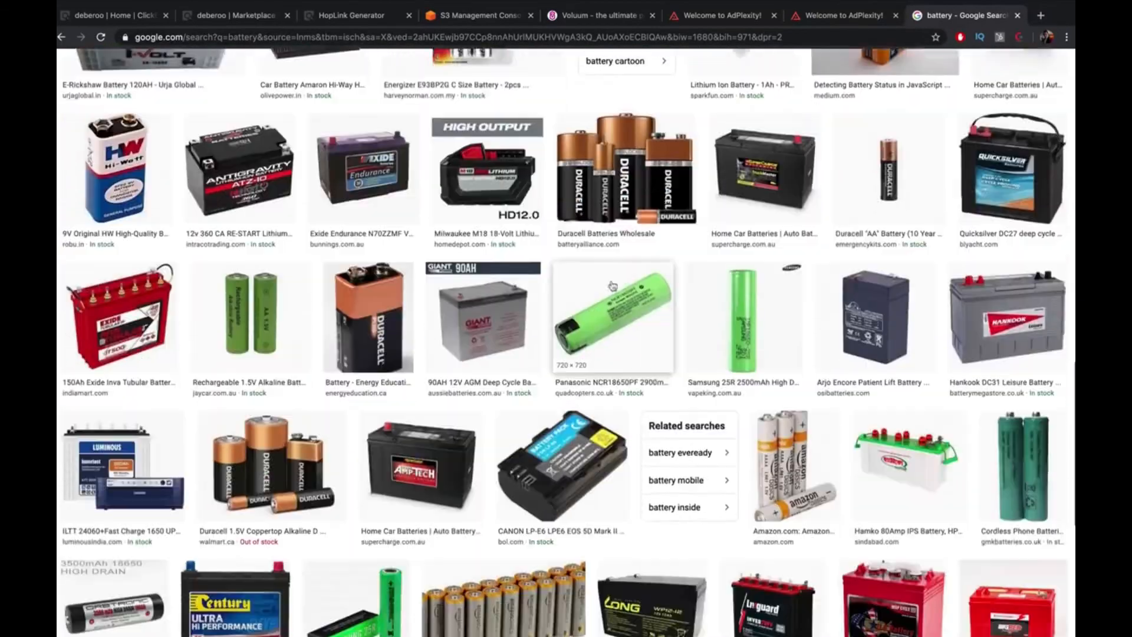
scroll(612, 287, "down", 15)
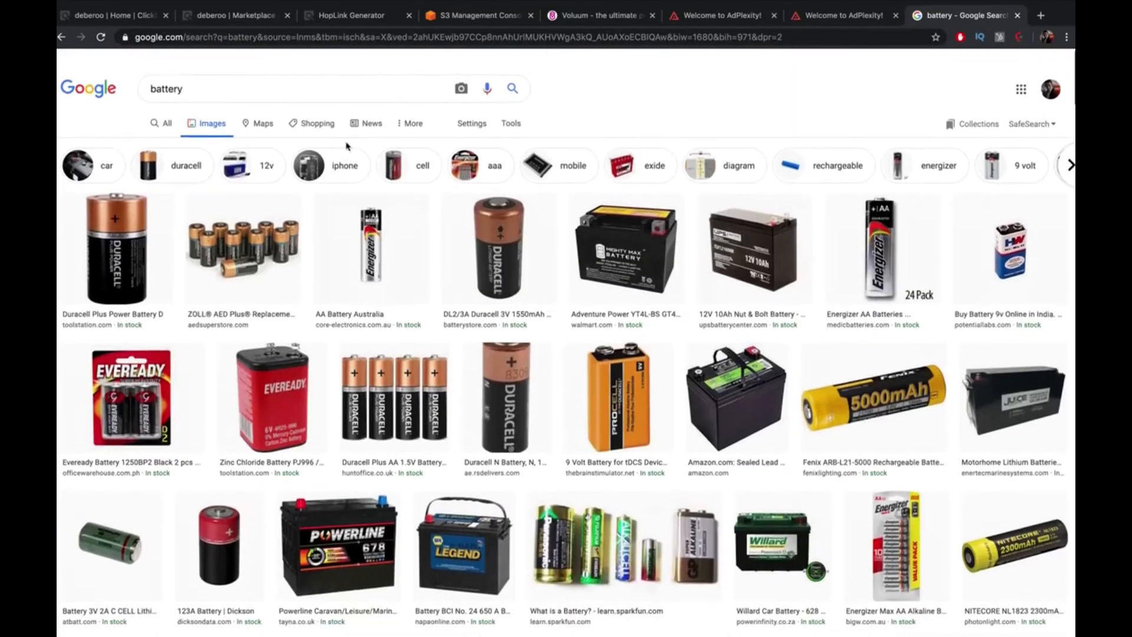
Change the image search to 'giant battery' and browse through the results
left_click(151, 75)
type("g")
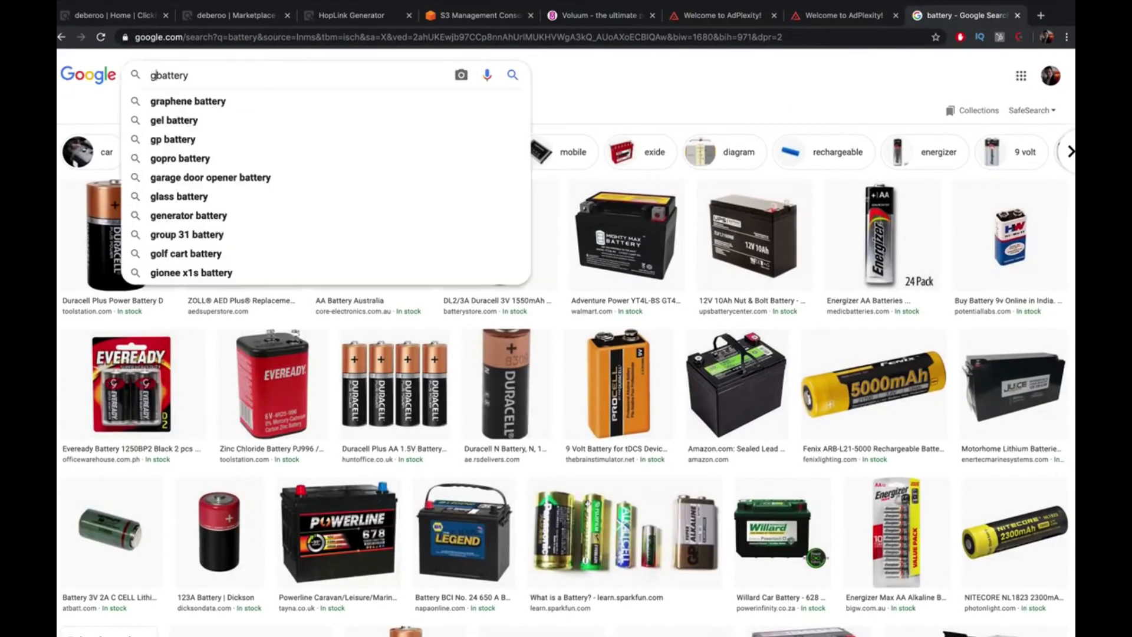
type("iant")
key("Return")
scroll(430, 300, "down", 5)
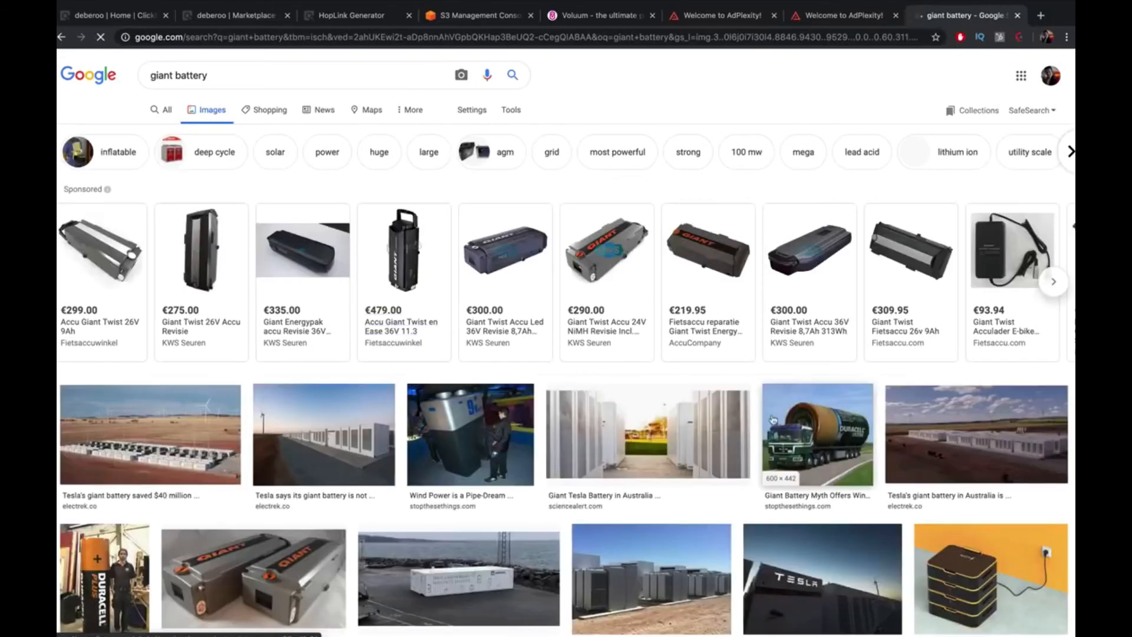
scroll(776, 419, "down", 3)
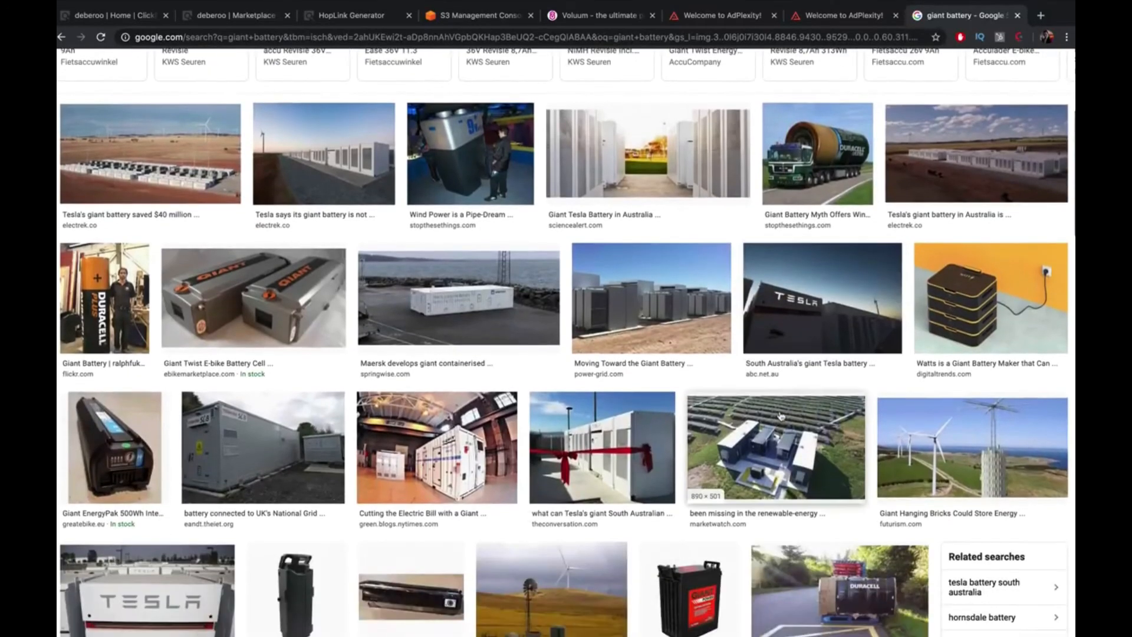
scroll(781, 416, "down", 7)
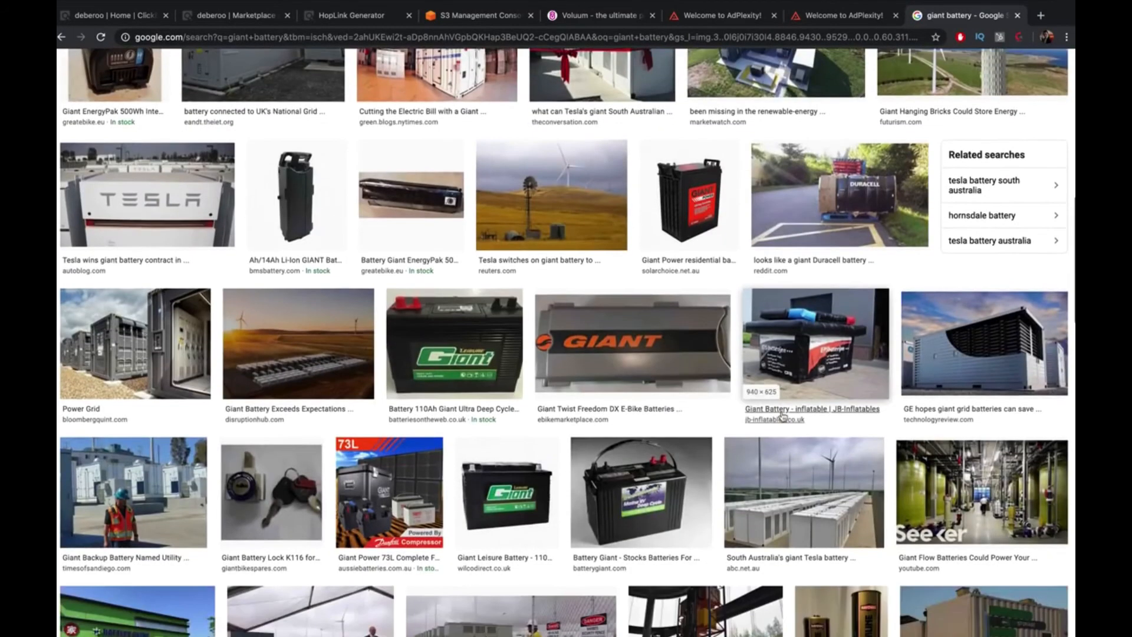
scroll(783, 417, "down", 9)
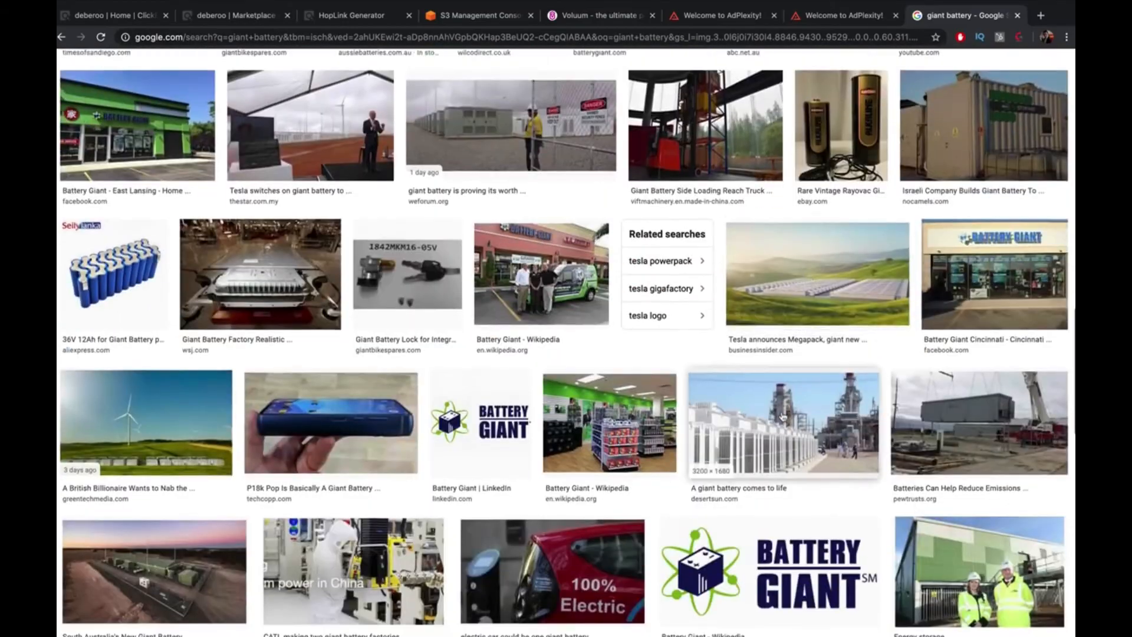
scroll(783, 417, "down", 15)
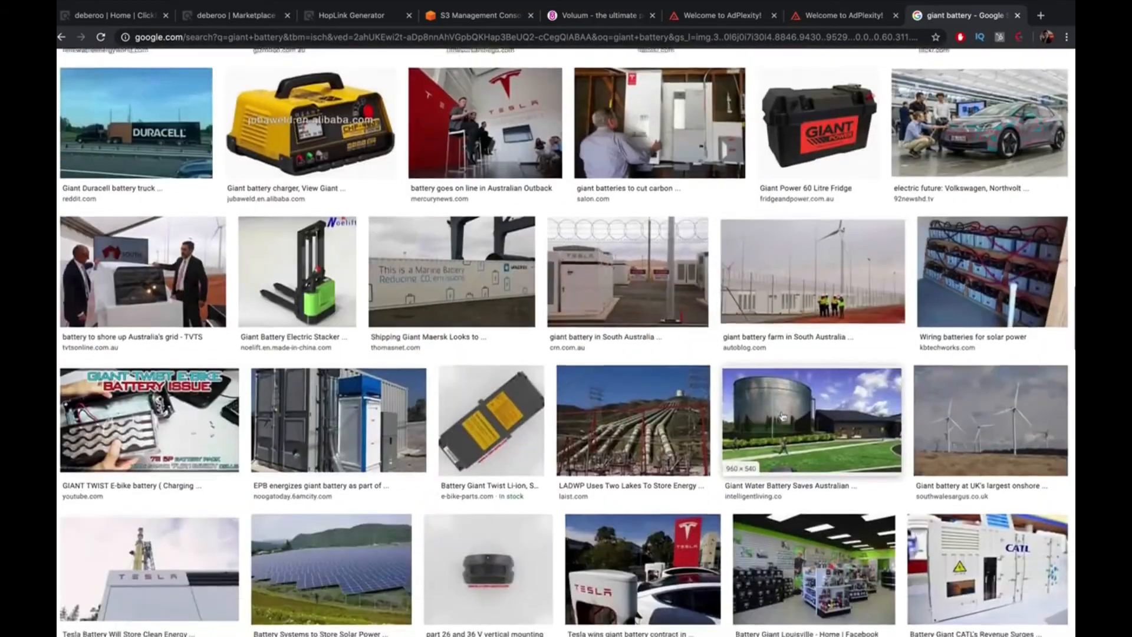
scroll(783, 417, "down", 15)
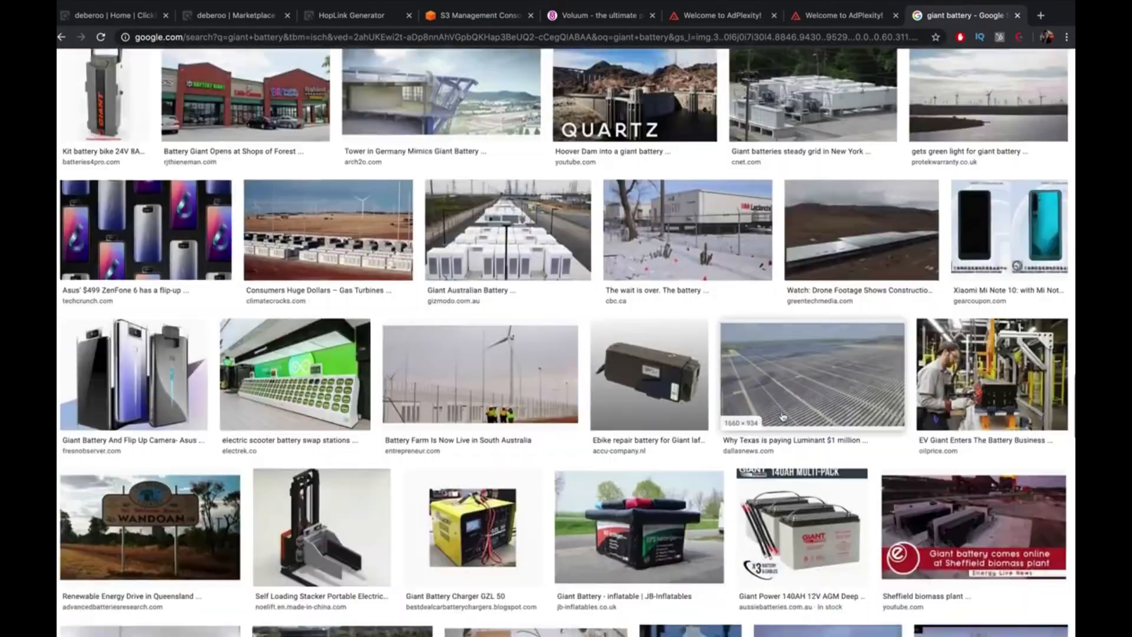
scroll(783, 416, "down", 5)
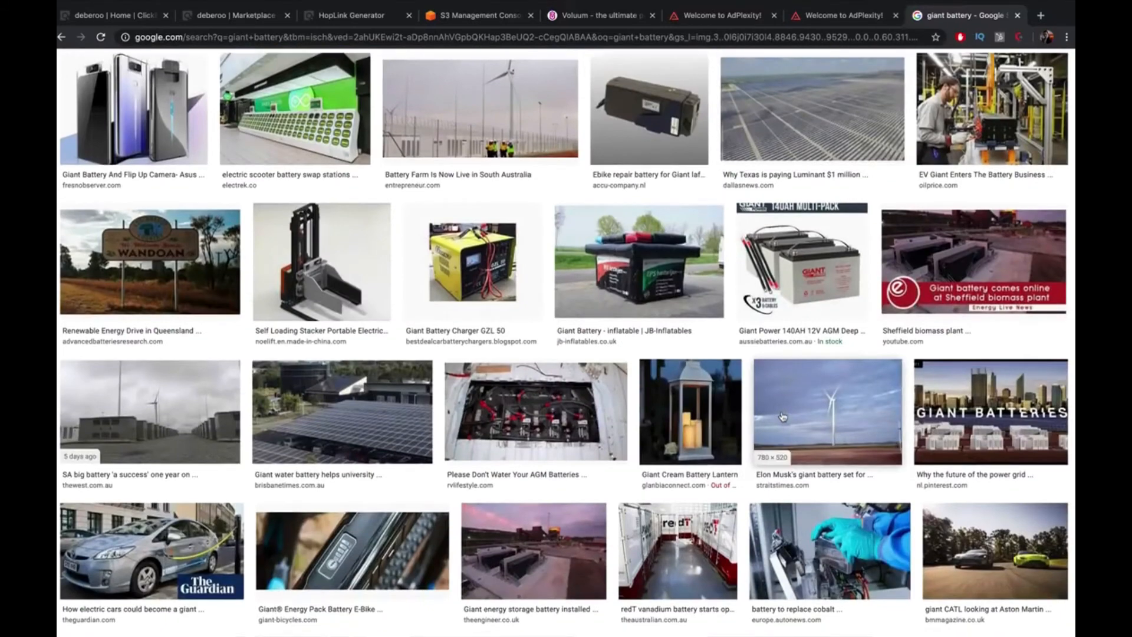
scroll(797, 416, "down", 9)
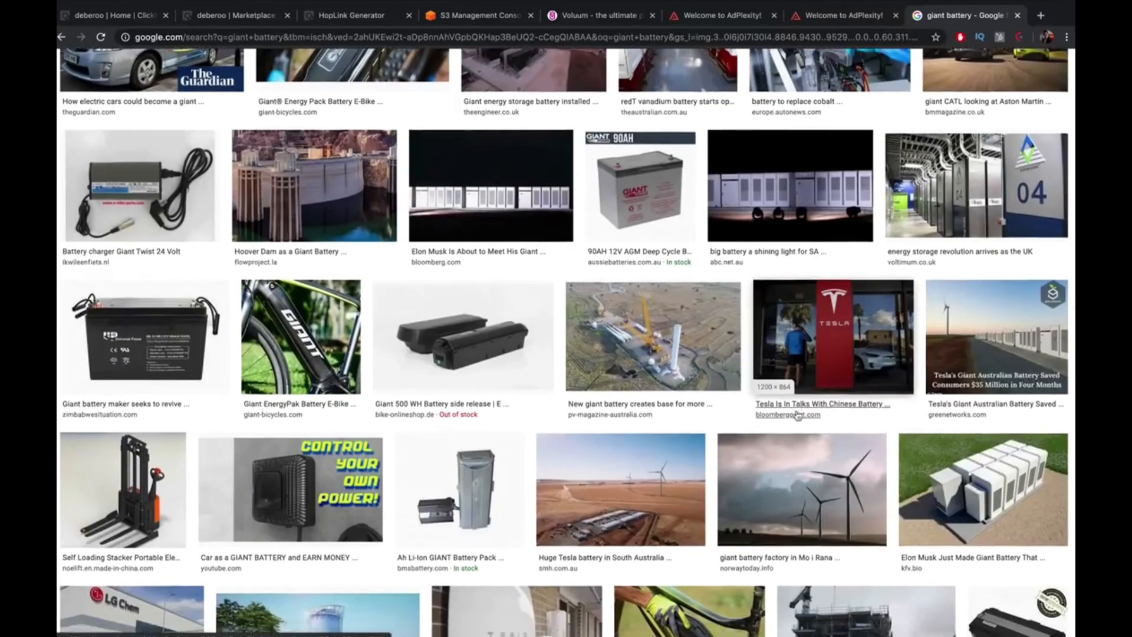
scroll(798, 416, "down", 7)
scroll(797, 416, "down", 4)
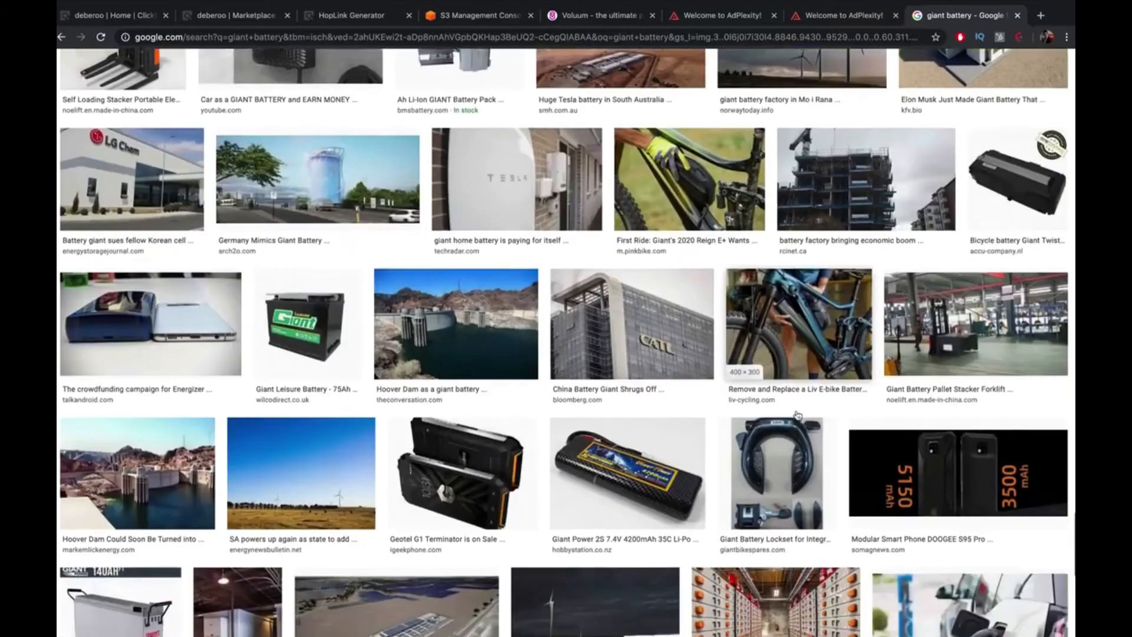
scroll(797, 416, "down", 5)
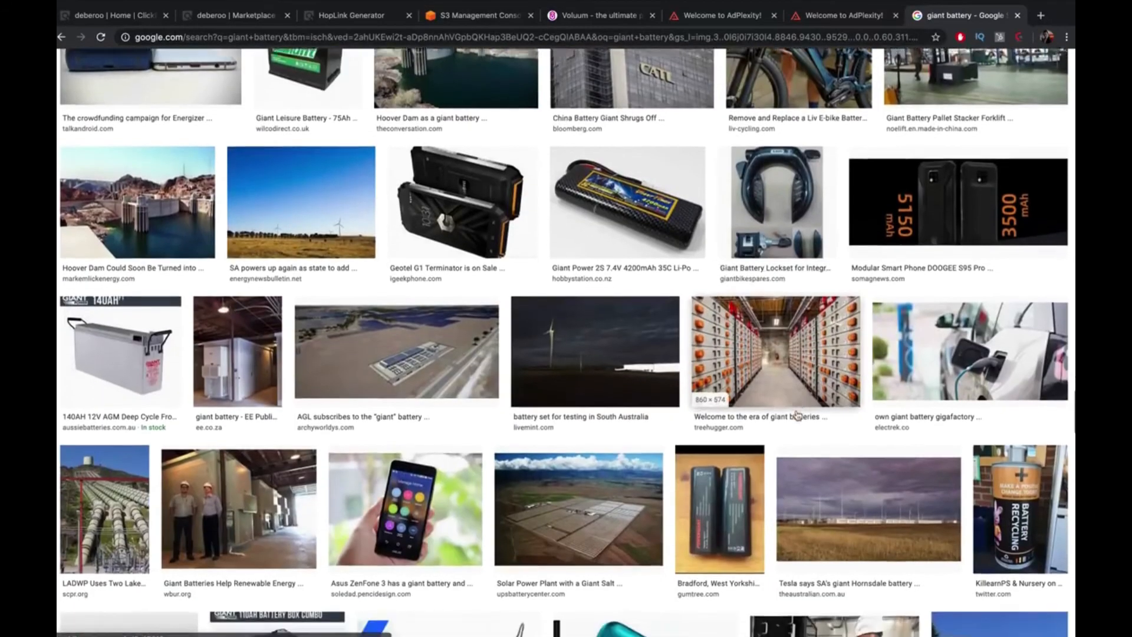
scroll(797, 416, "down", 7)
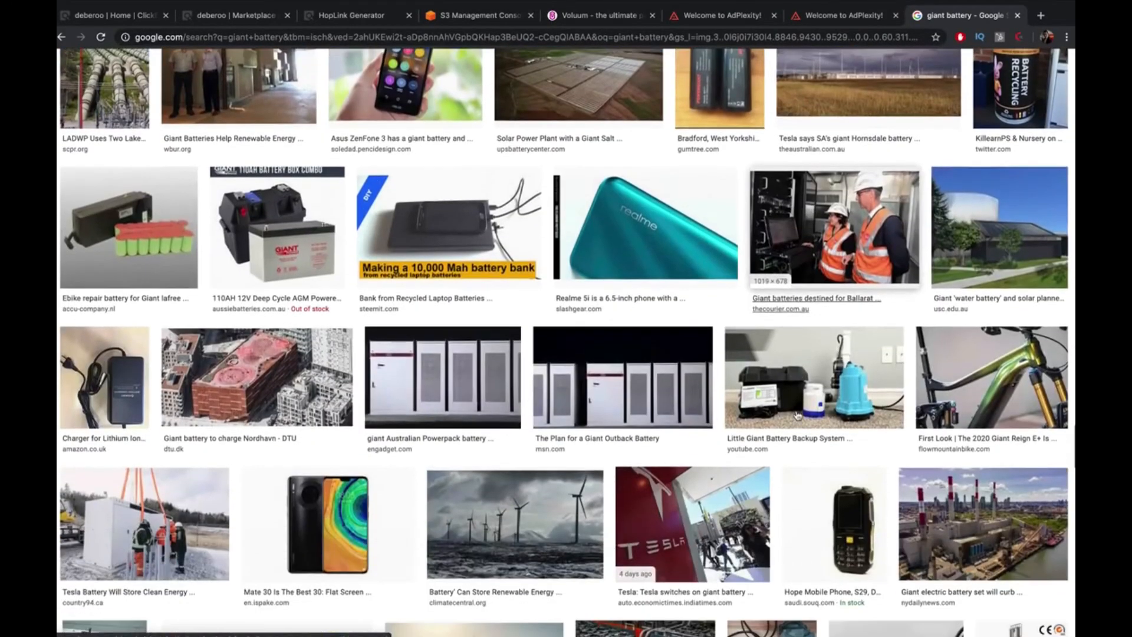
scroll(798, 416, "down", 7)
scroll(797, 416, "down", 1)
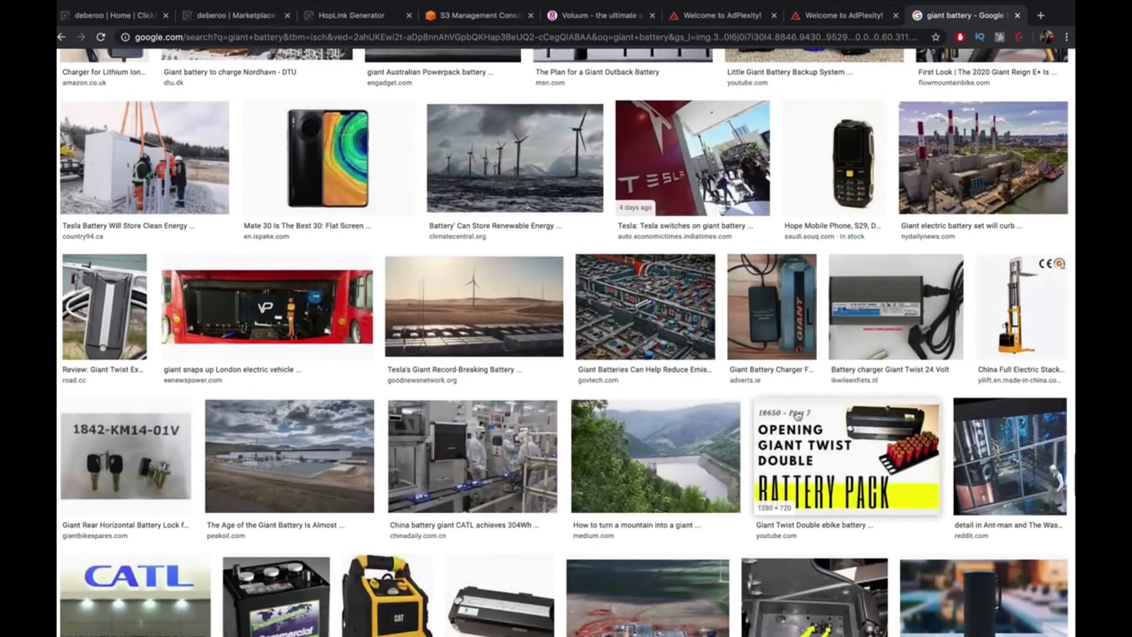
scroll(797, 417, "up", 20)
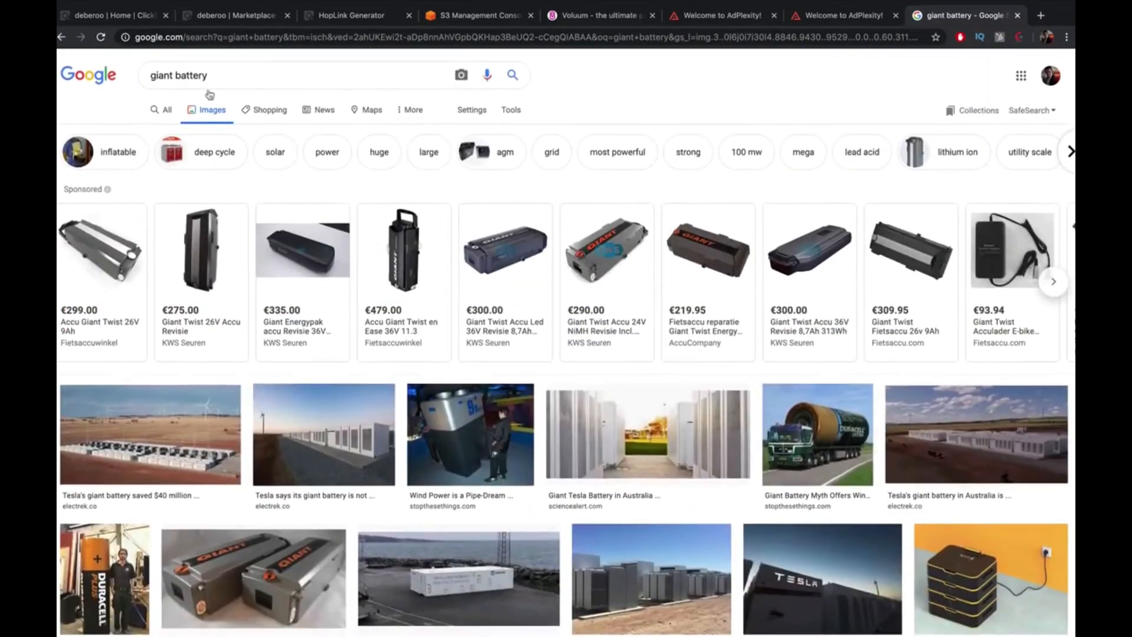
Switch the image search to 'battery fire' and scroll through the results
key("BackSpace")
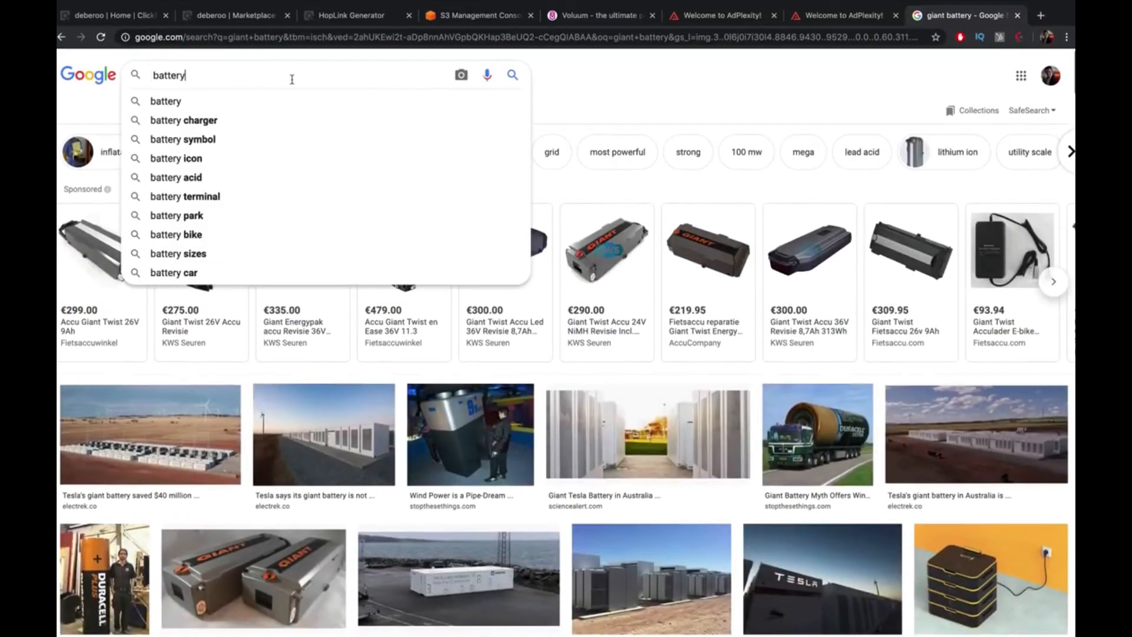
type("fire")
key("Return")
left_click(838, 16)
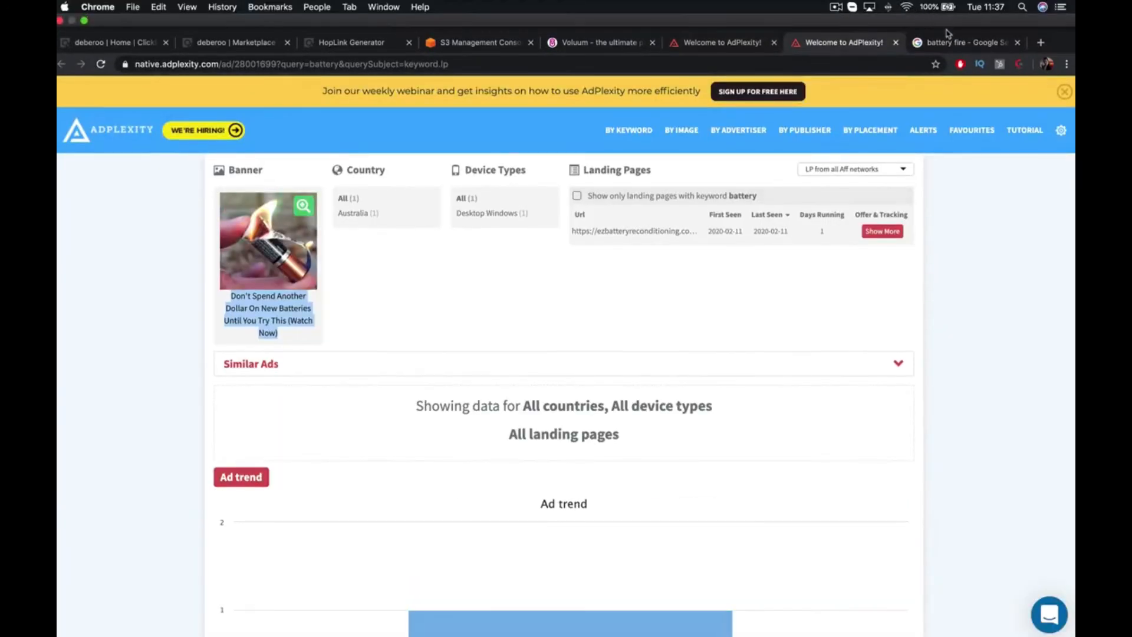
left_click(948, 40)
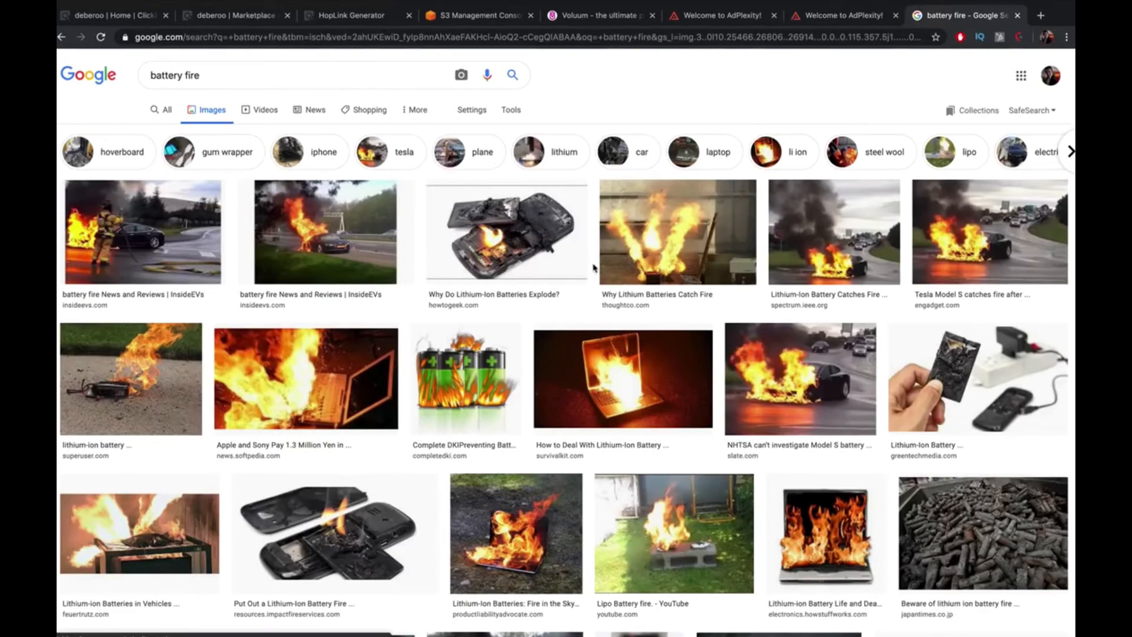
scroll(595, 267, "down", 2)
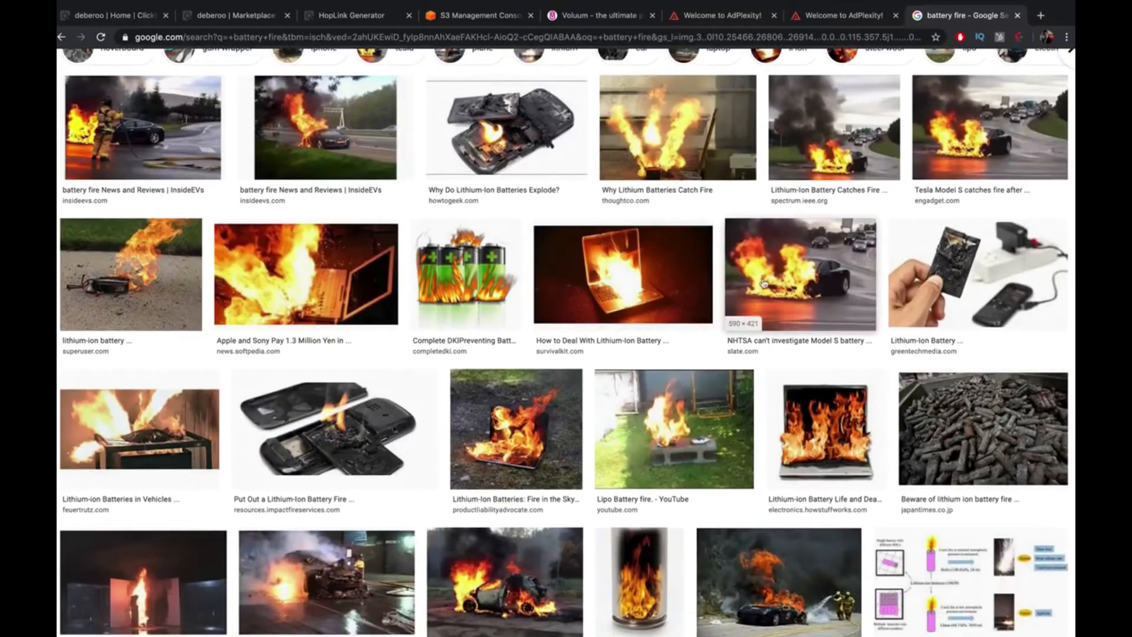
scroll(764, 283, "down", 7)
scroll(763, 283, "down", 4)
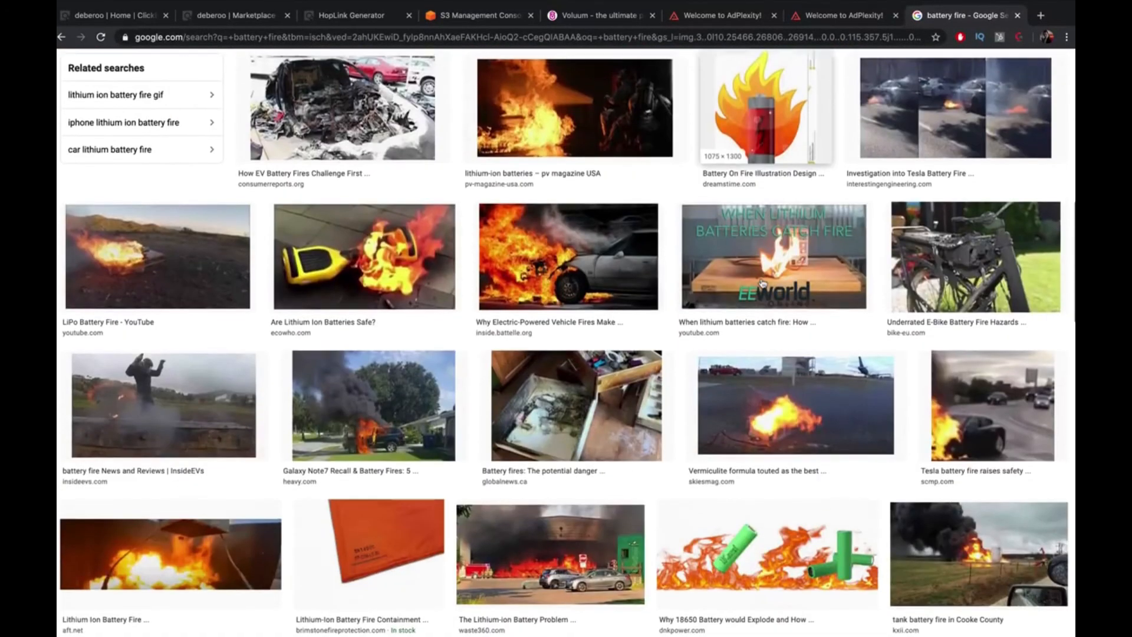
scroll(762, 283, "down", 3)
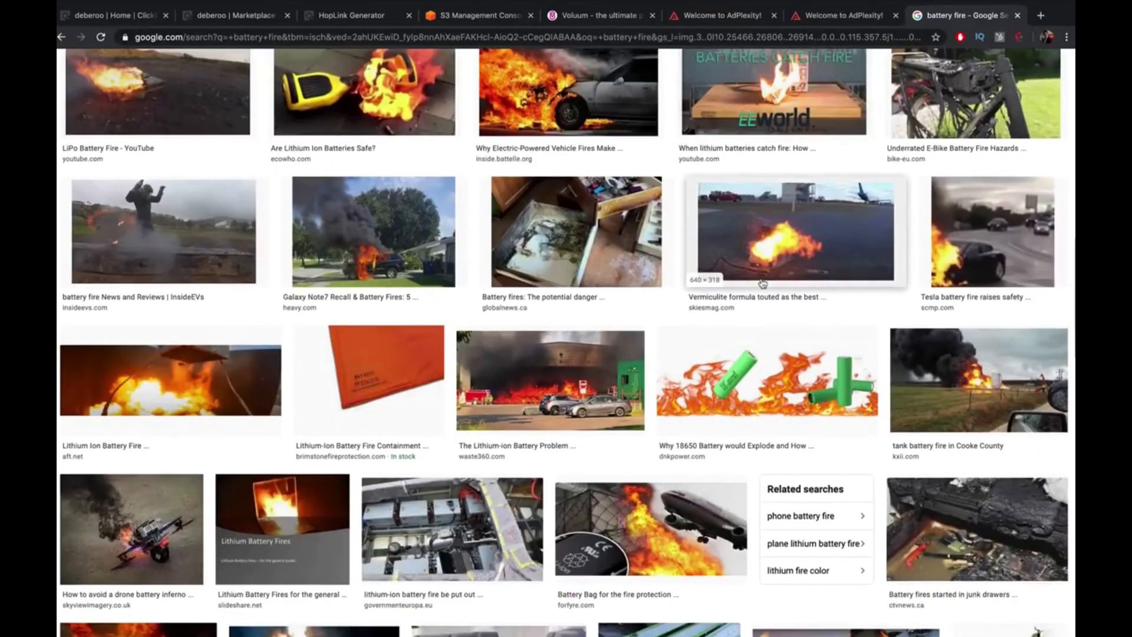
scroll(762, 283, "down", 2)
scroll(763, 284, "down", 5)
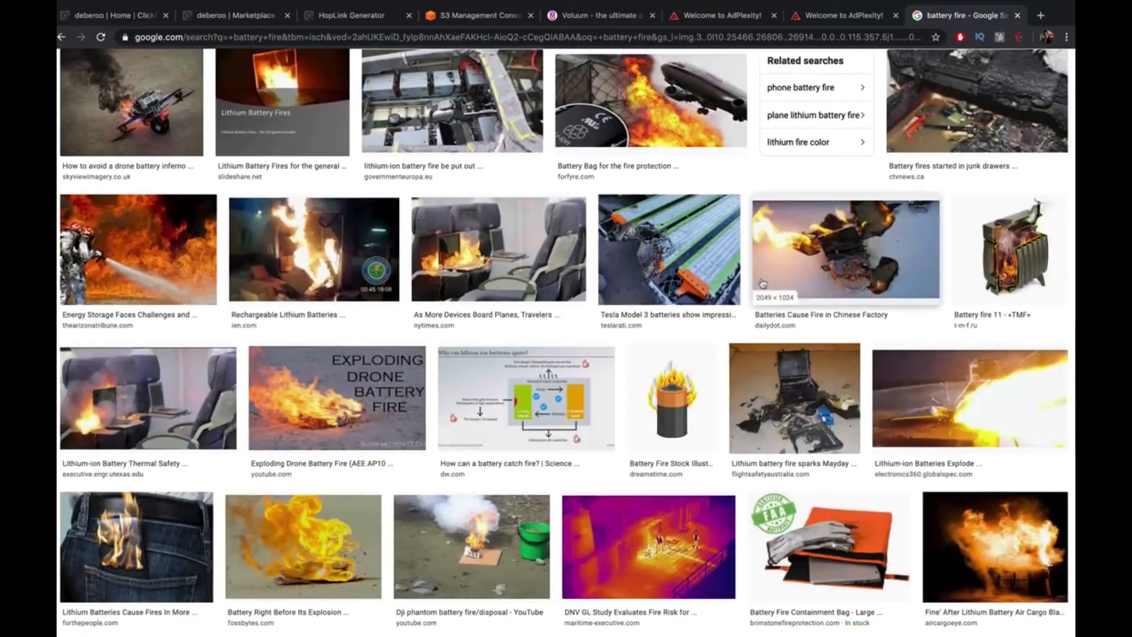
scroll(762, 283, "down", 4)
scroll(763, 283, "down", 5)
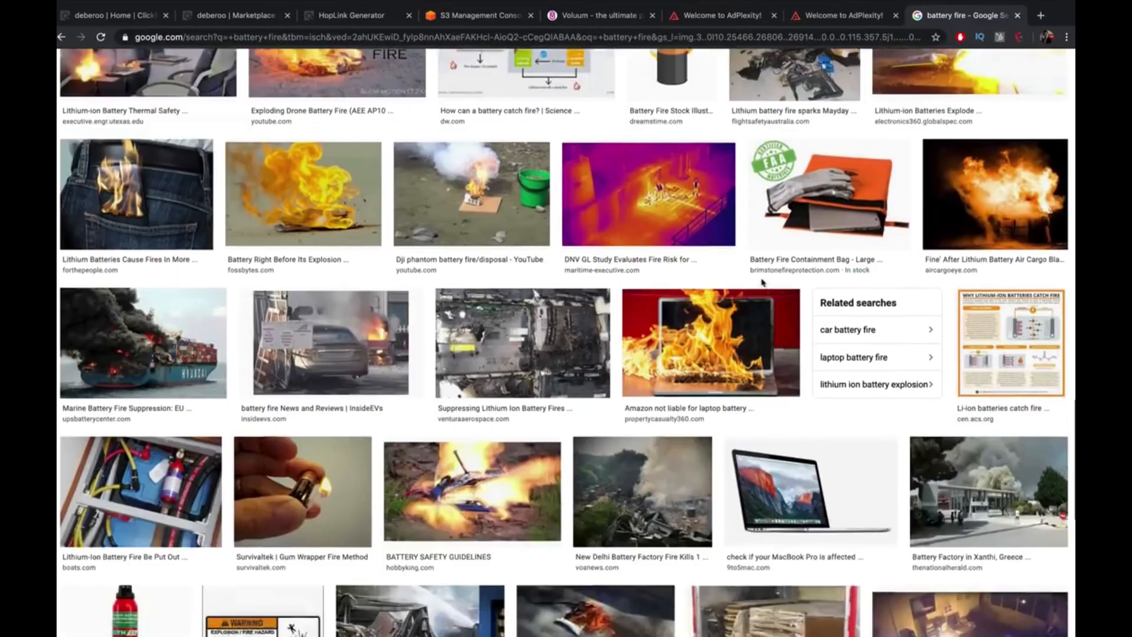
scroll(764, 284, "up", 13)
scroll(764, 283, "up", 10)
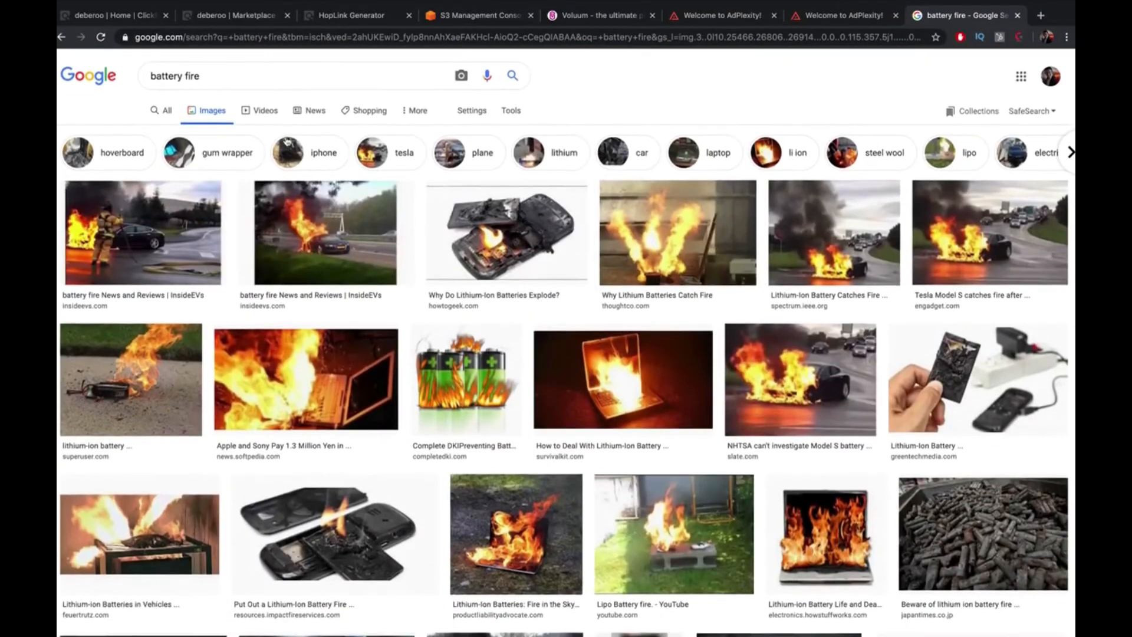
Change the image search to 'battery spark'
double_click(196, 75)
type("spark")
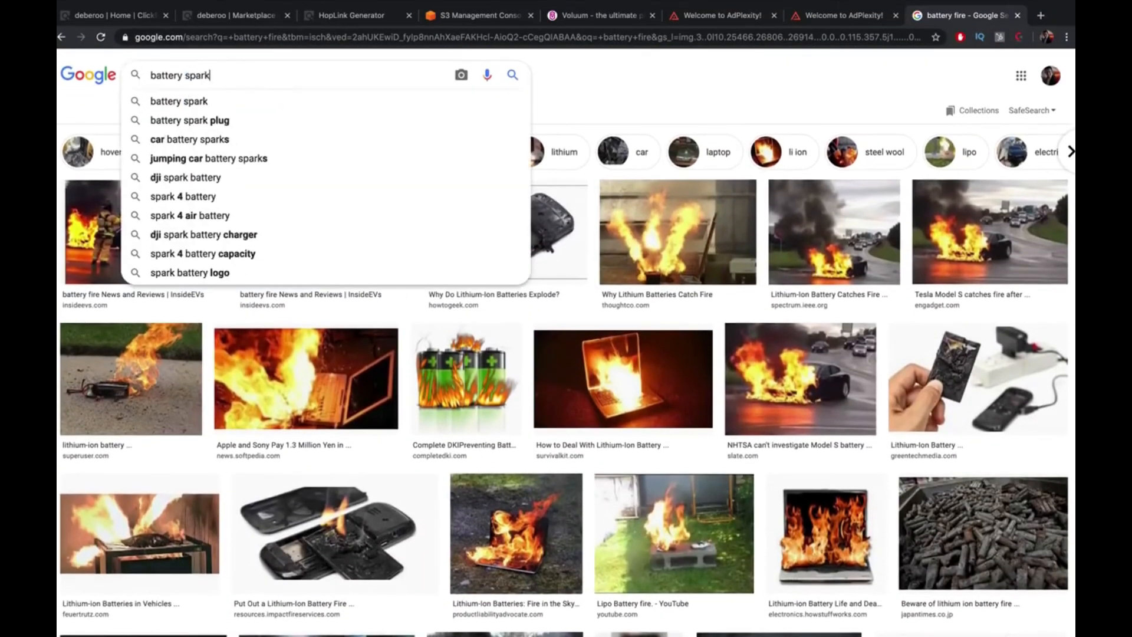
key("Return")
scroll(330, 200, "down", 10)
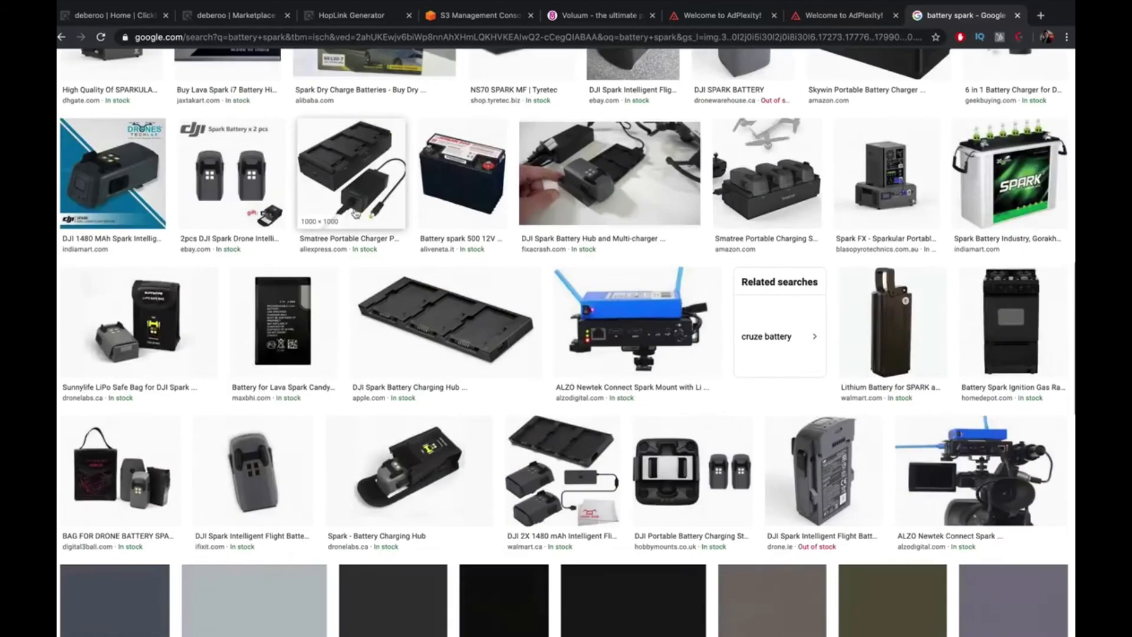
scroll(342, 209, "up", 12)
Change the image search to 'battery recharge' and scroll the results
double_click(195, 77)
type("recharge")
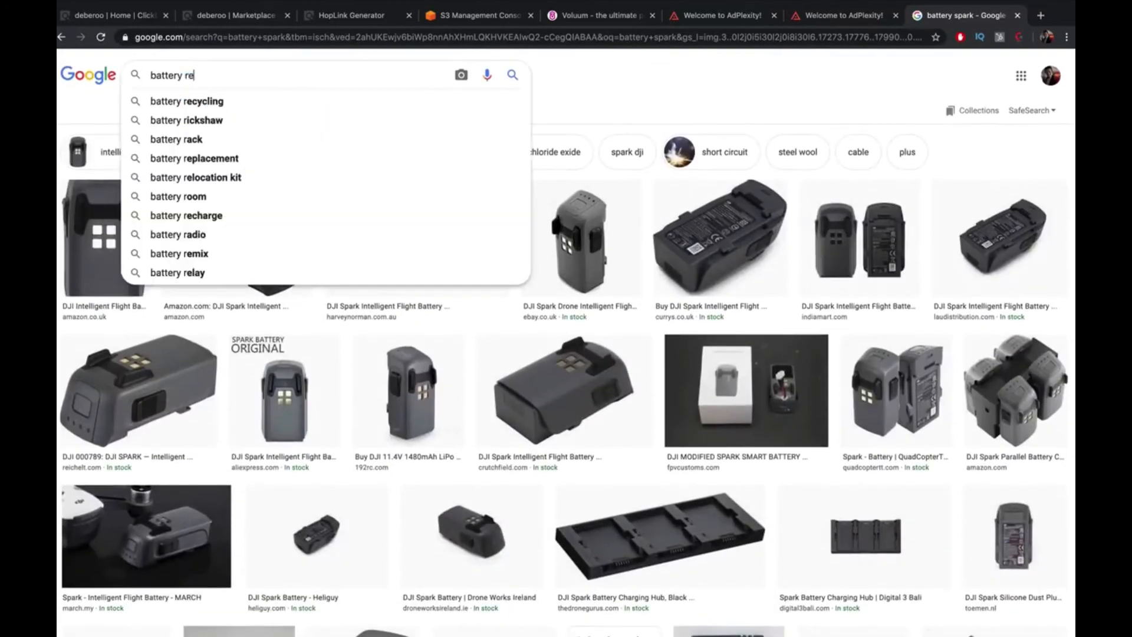
key("Return")
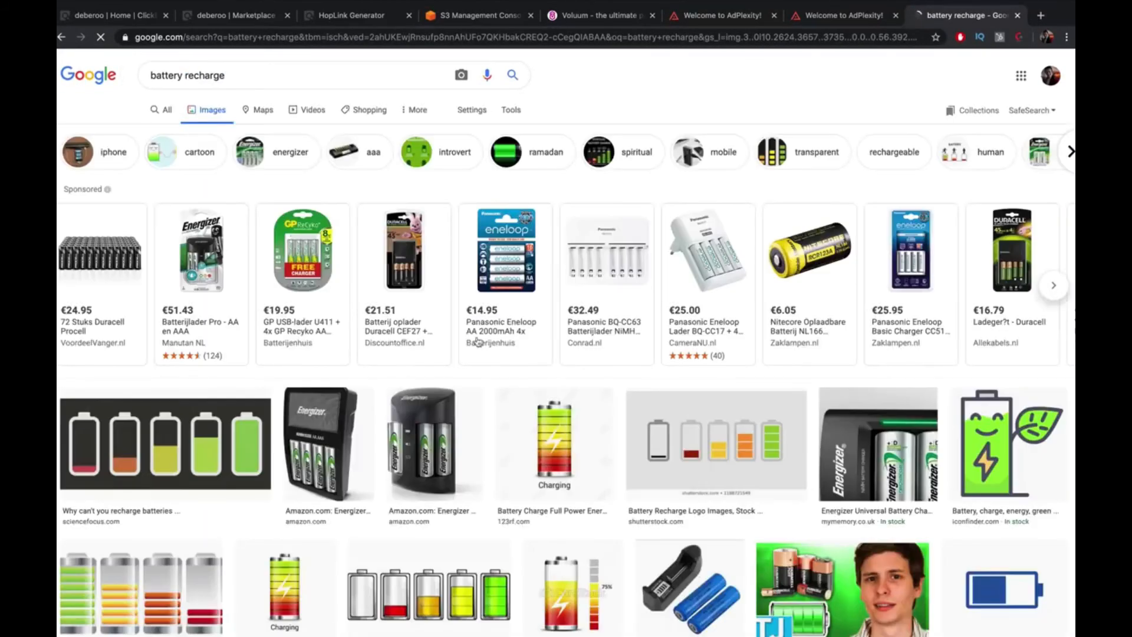
scroll(478, 349, "down", 4)
scroll(479, 350, "down", 12)
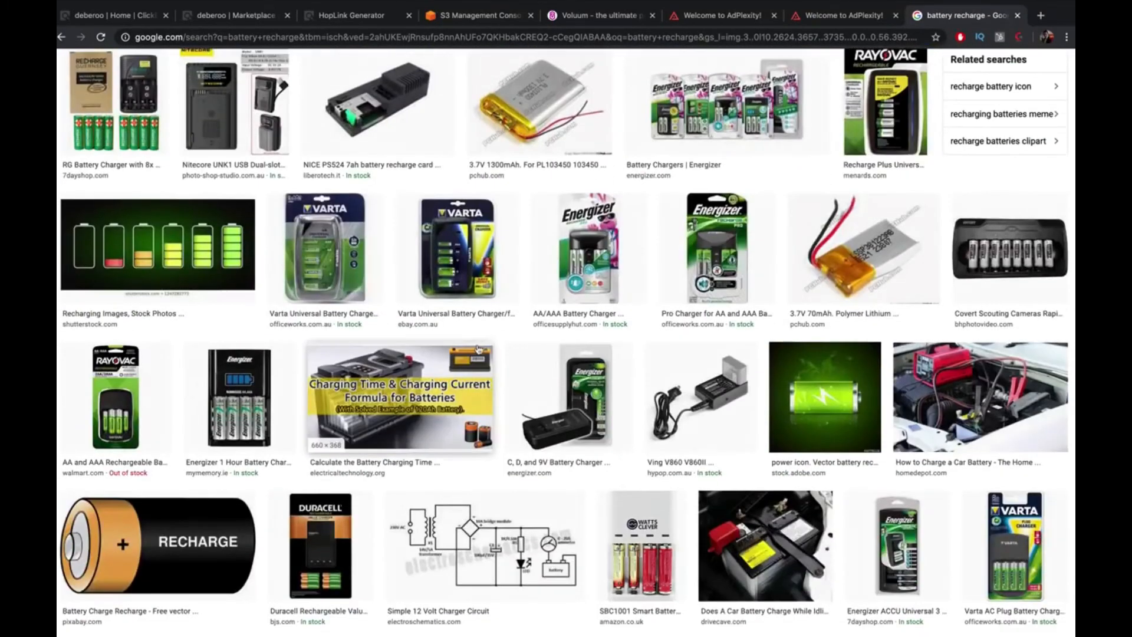
scroll(478, 349, "down", 4)
Save the car-battery charging preview image to the Desktop as battery 5.jpg
left_click(937, 200)
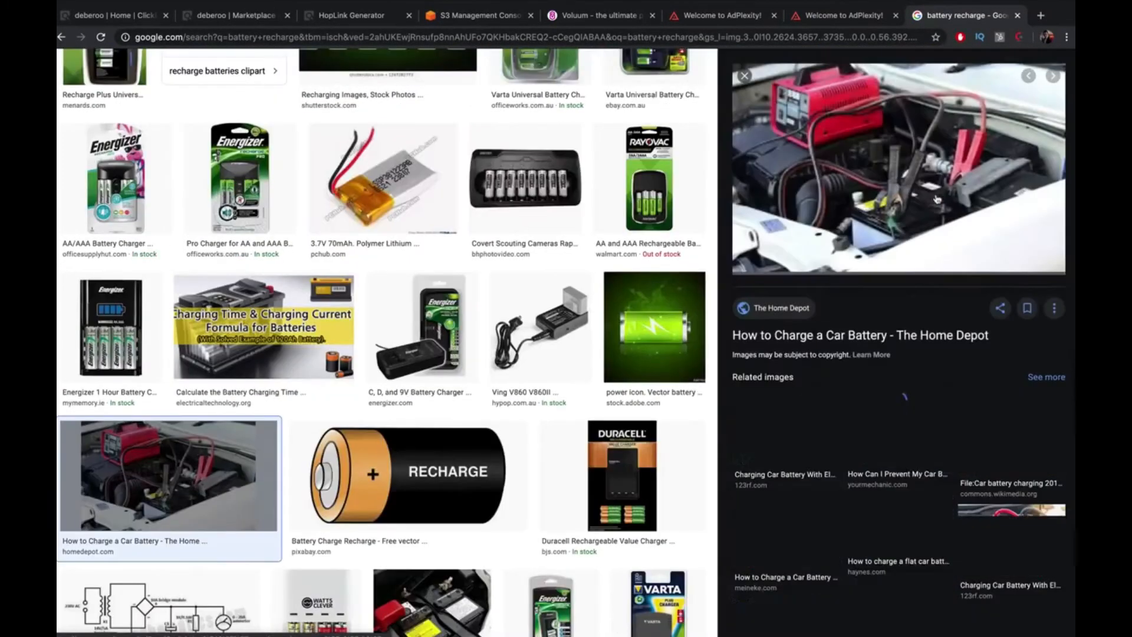
right_click(890, 192)
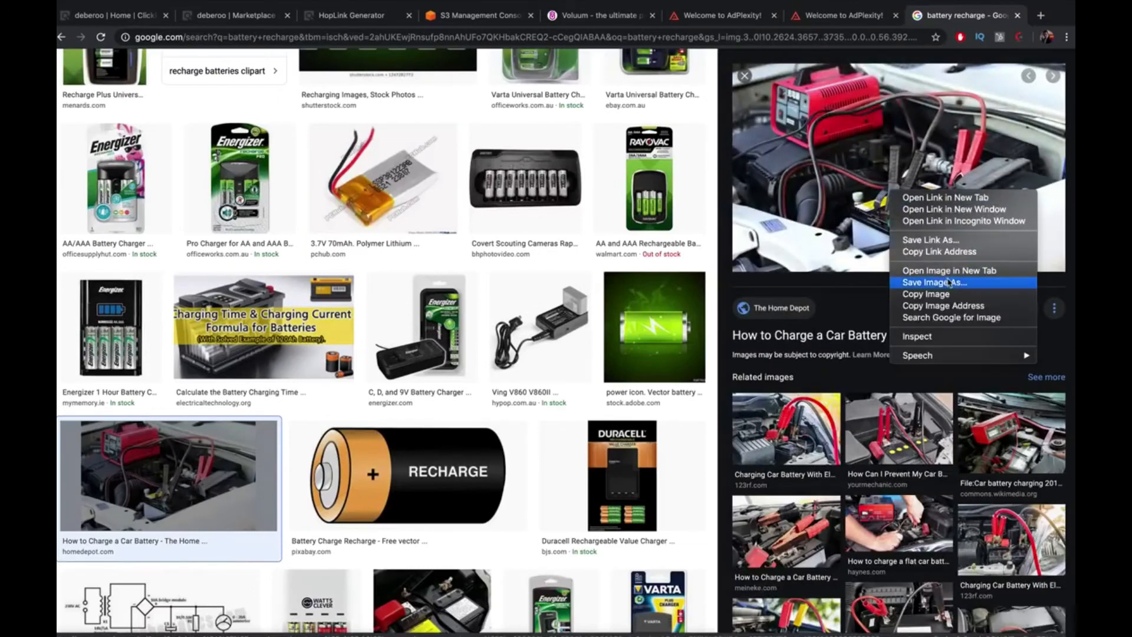
left_click(918, 283)
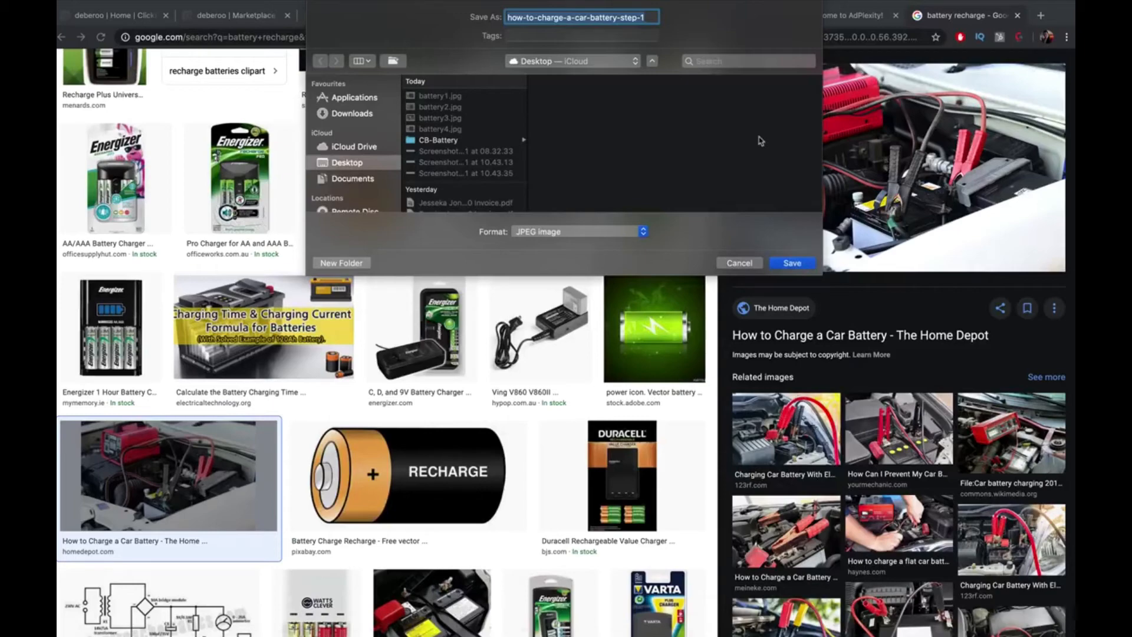
type("battery 5")
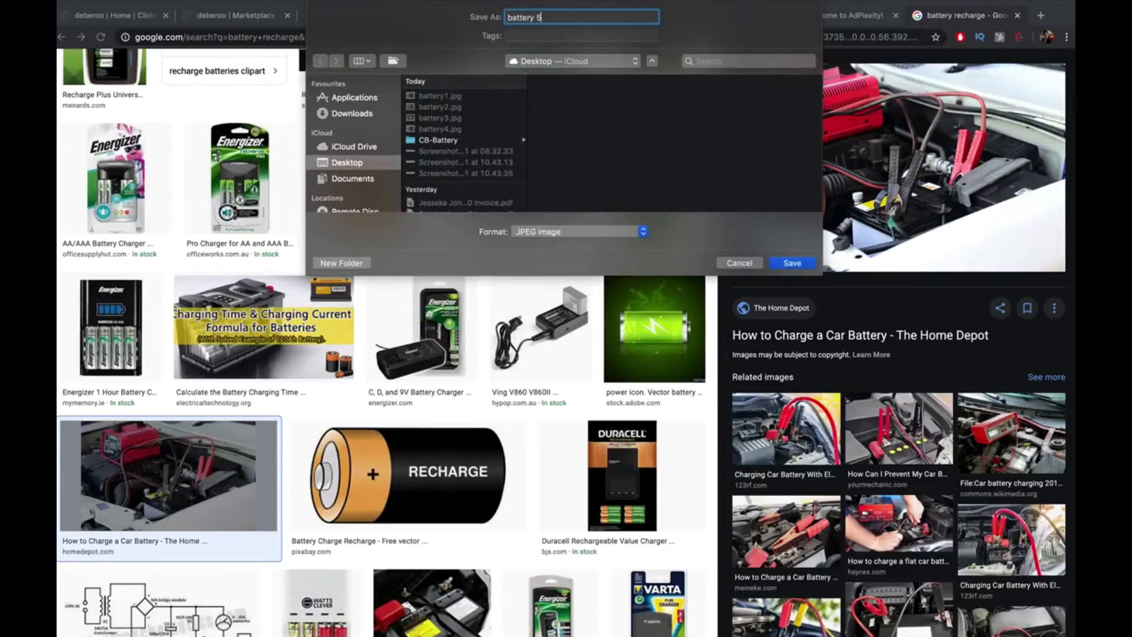
key("Return")
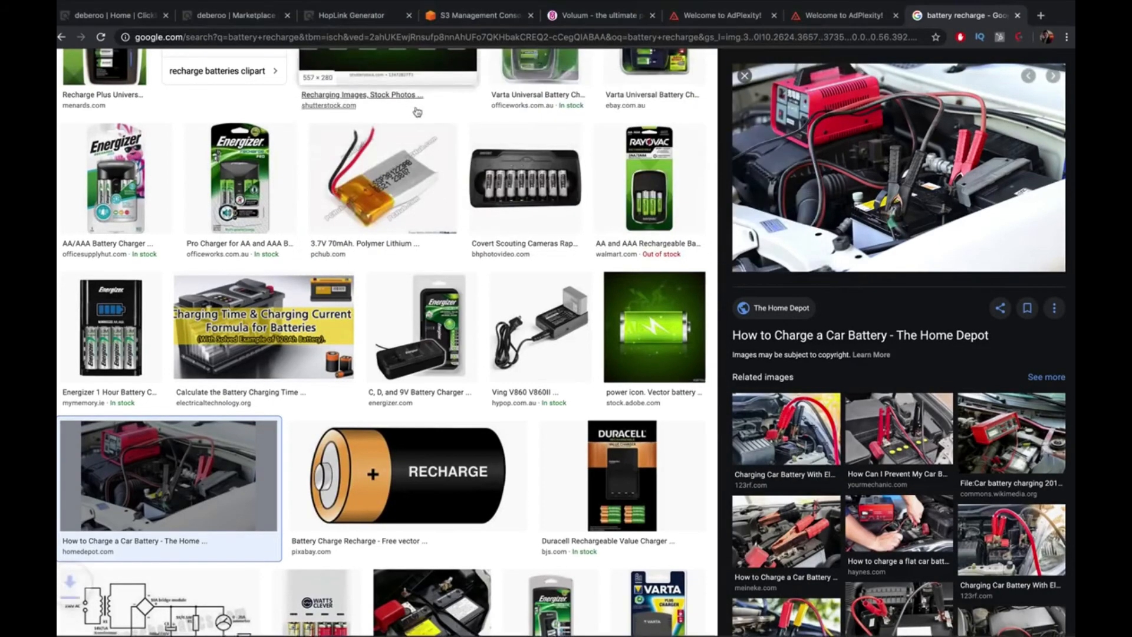
key("Escape")
scroll(400, 126, "down", 8)
scroll(399, 125, "down", 10)
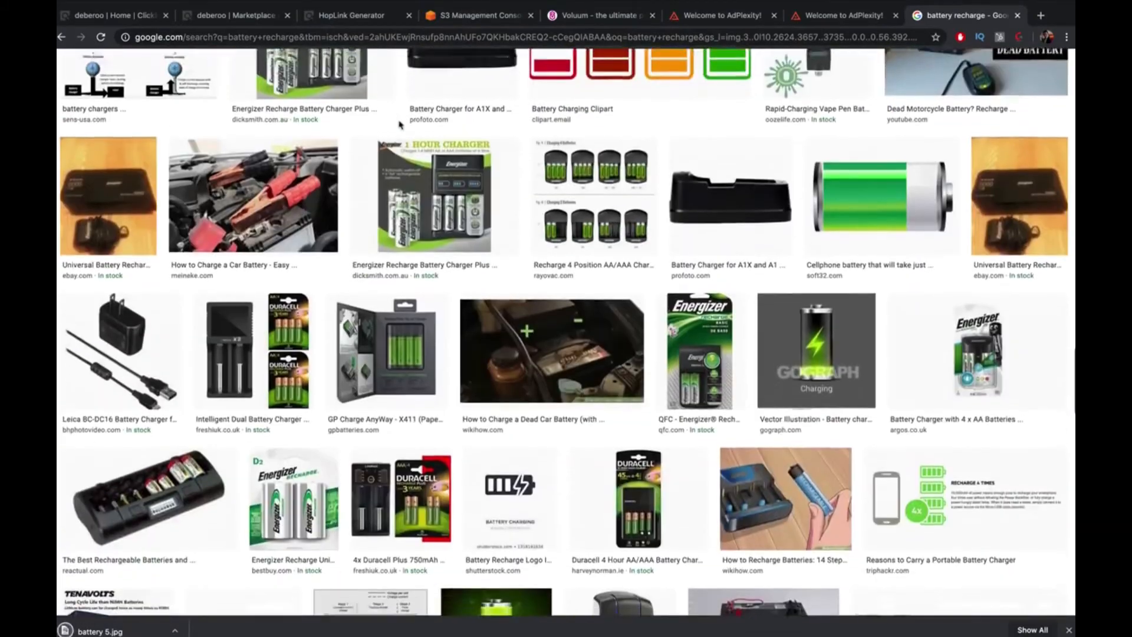
scroll(407, 125, "up", 20)
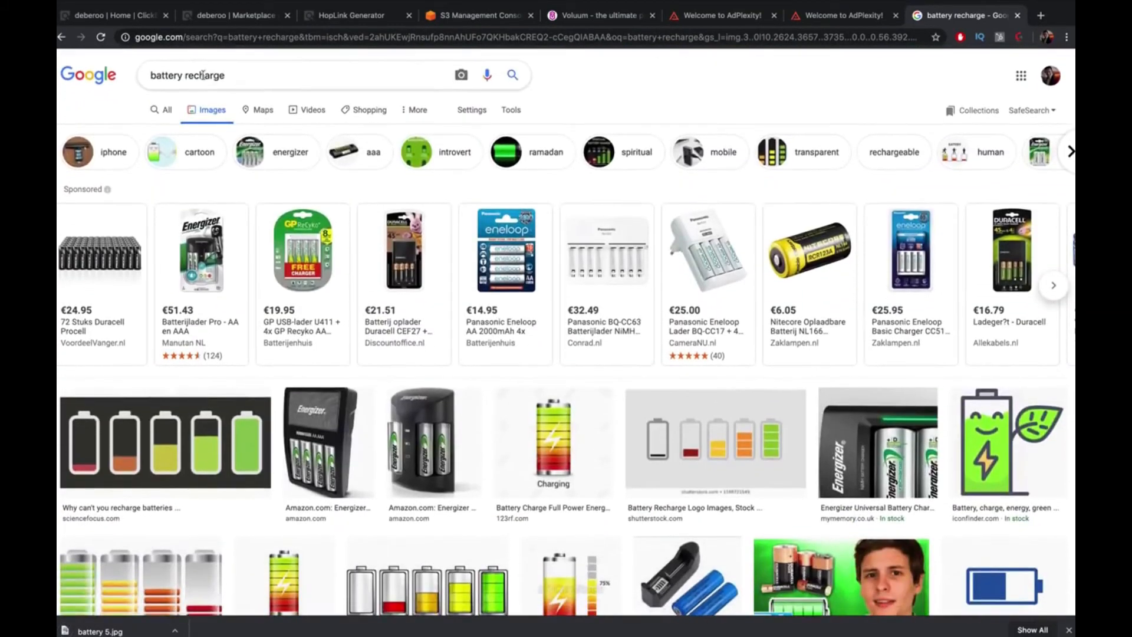
Search images for 'battery acid' from the suggestions and scroll the results
double_click(206, 75)
key("BackSpace")
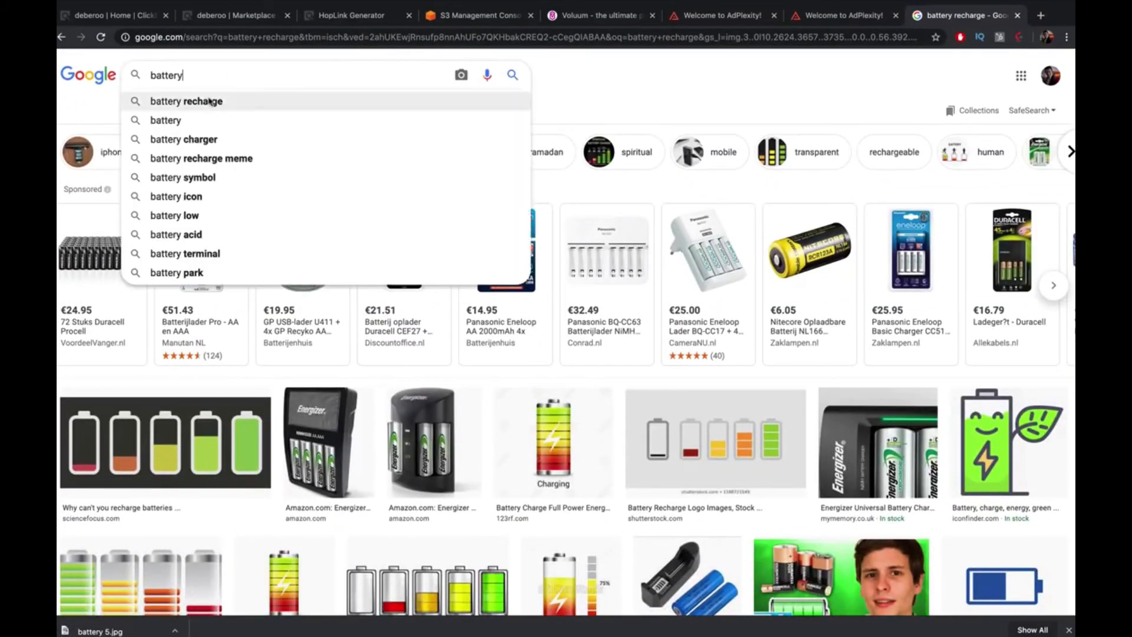
left_click(215, 234)
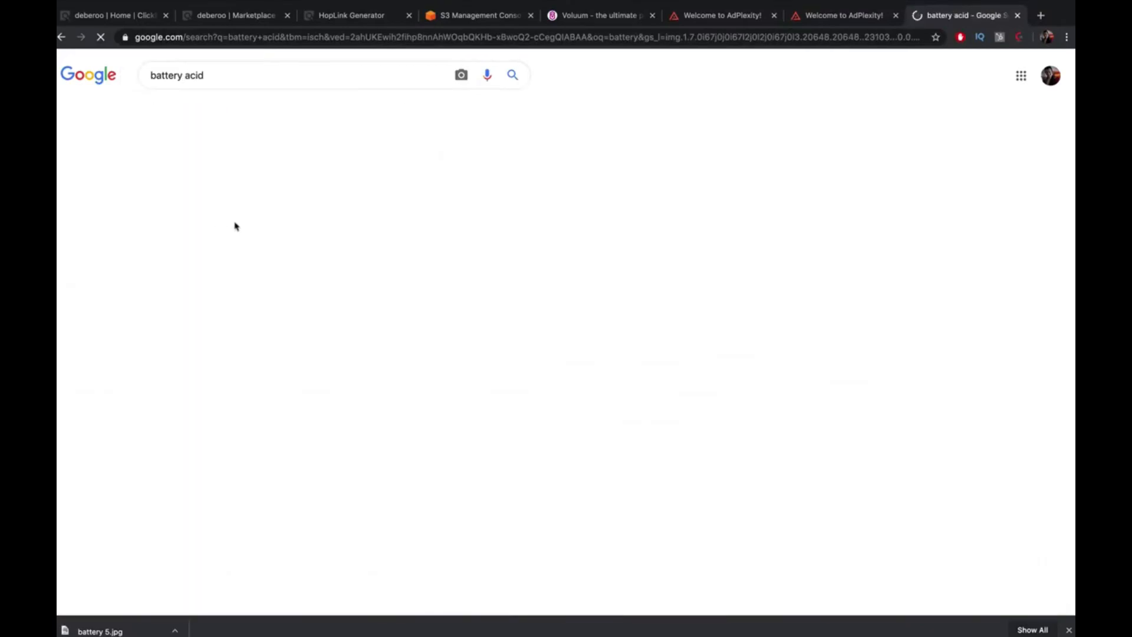
scroll(278, 213, "down", 10)
scroll(281, 216, "up", 20)
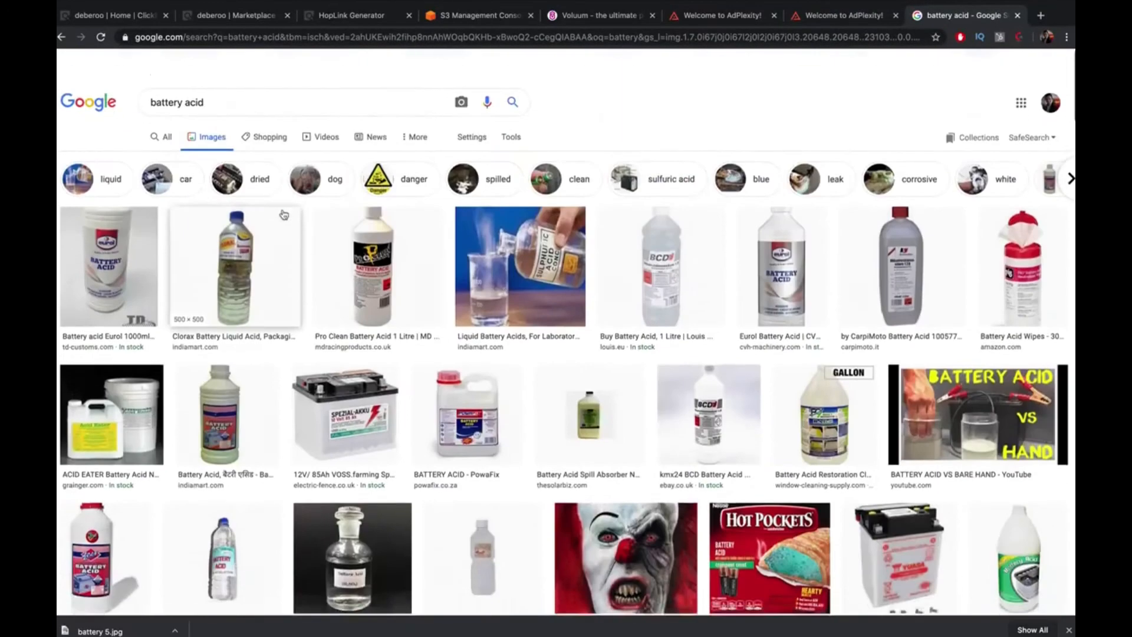
scroll(284, 215, "down", 12)
scroll(285, 215, "up", 4)
scroll(283, 214, "up", 5)
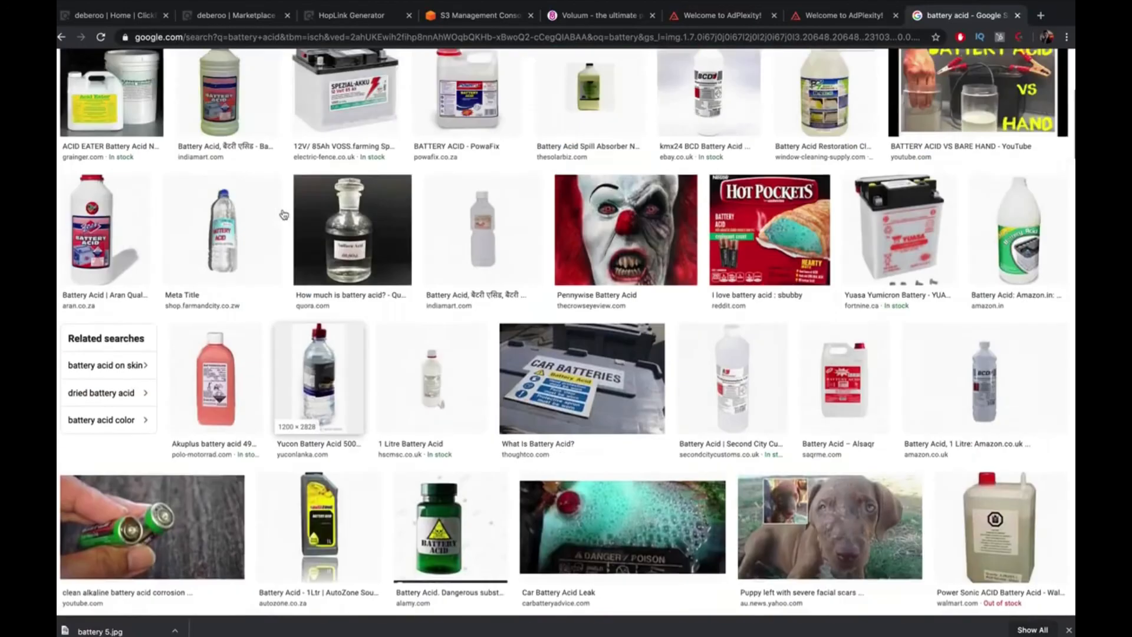
scroll(283, 215, "down", 10)
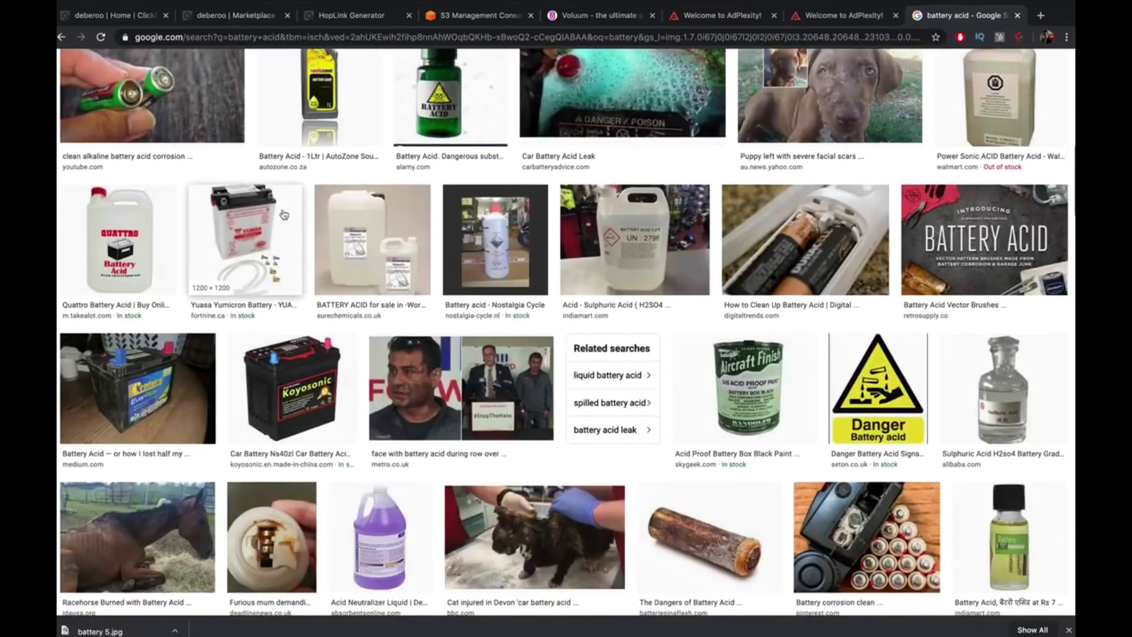
scroll(284, 214, "down", 4)
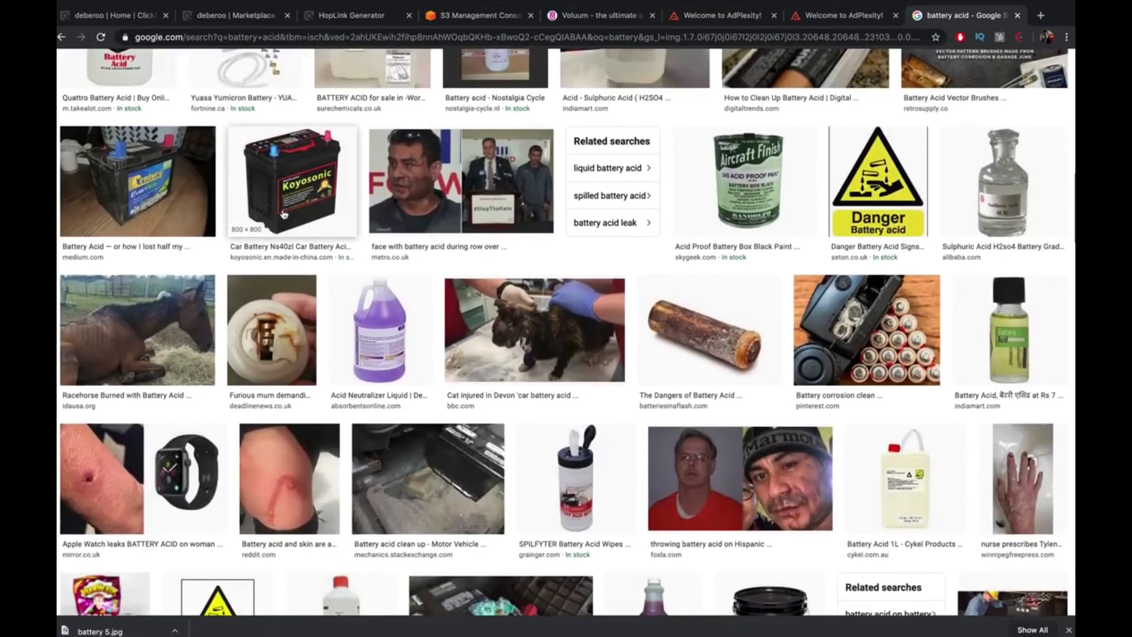
scroll(284, 215, "down", 4)
scroll(283, 214, "up", 3)
scroll(284, 215, "down", 5)
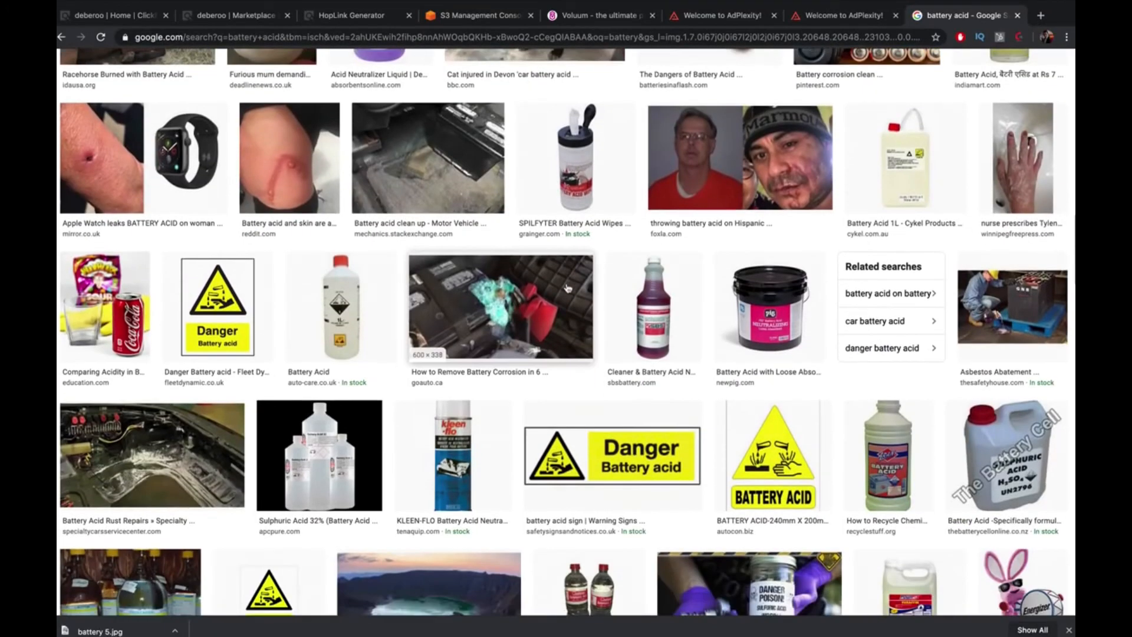
scroll(567, 288, "down", 7)
scroll(567, 288, "down", 6)
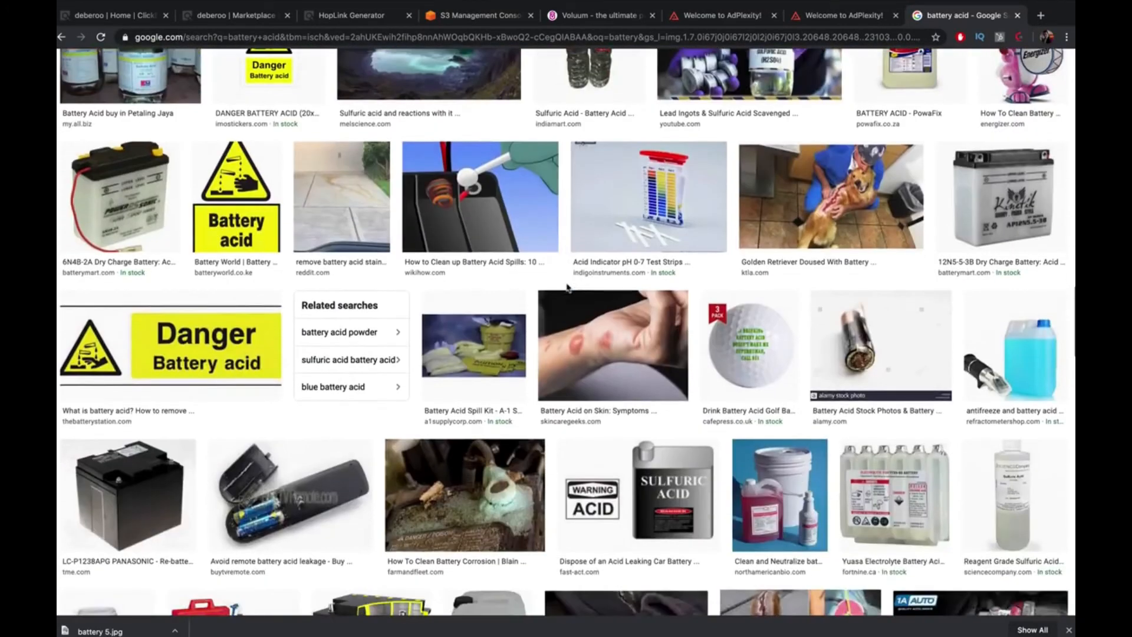
scroll(373, 197, "up", 20)
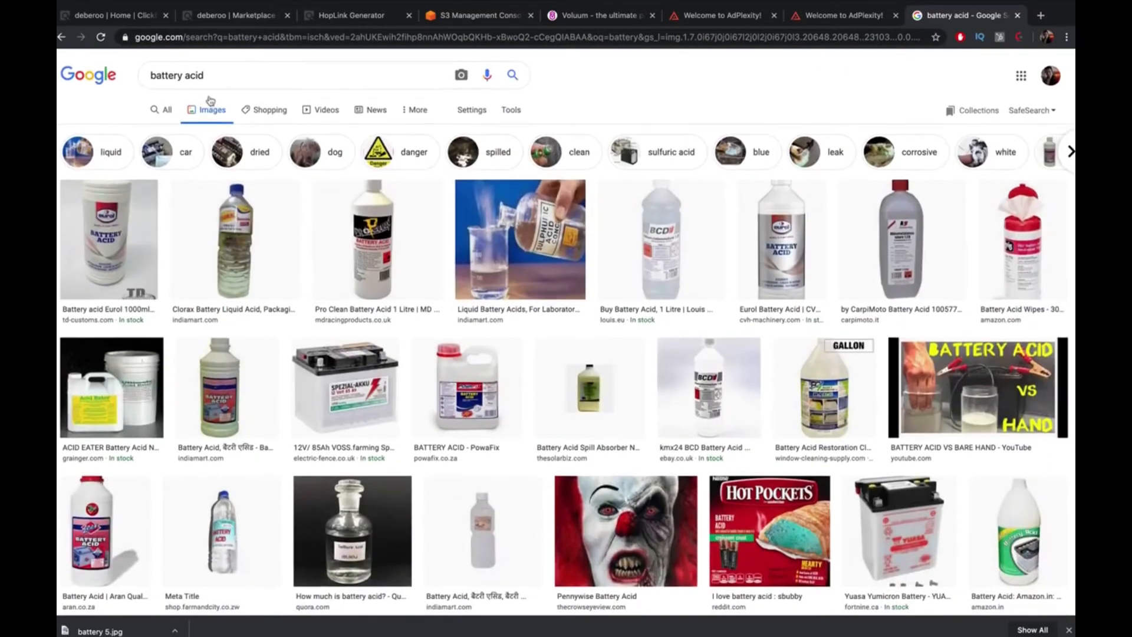
Narrow the battery acid results with the 'dried' filter and browse them
left_click(239, 156)
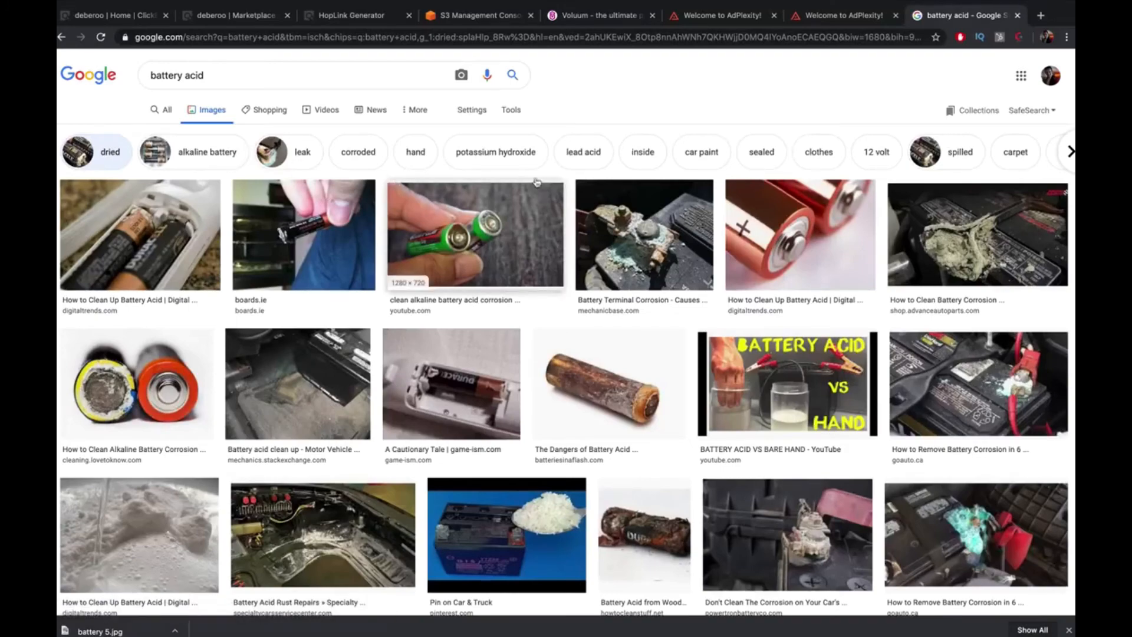
scroll(515, 173, "down", 5)
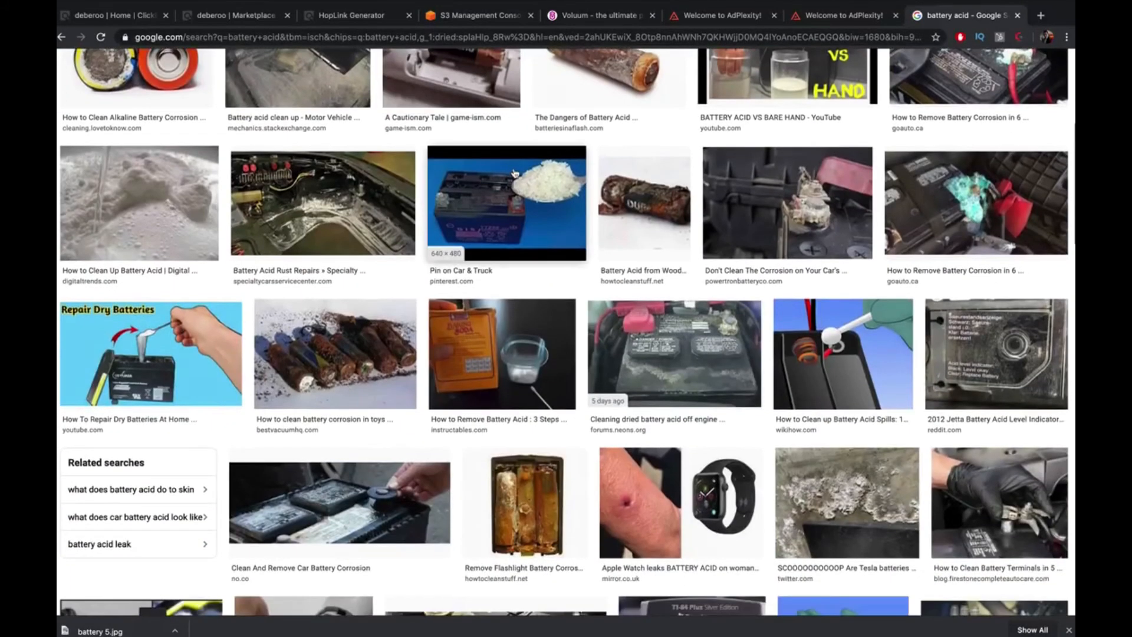
scroll(515, 173, "down", 4)
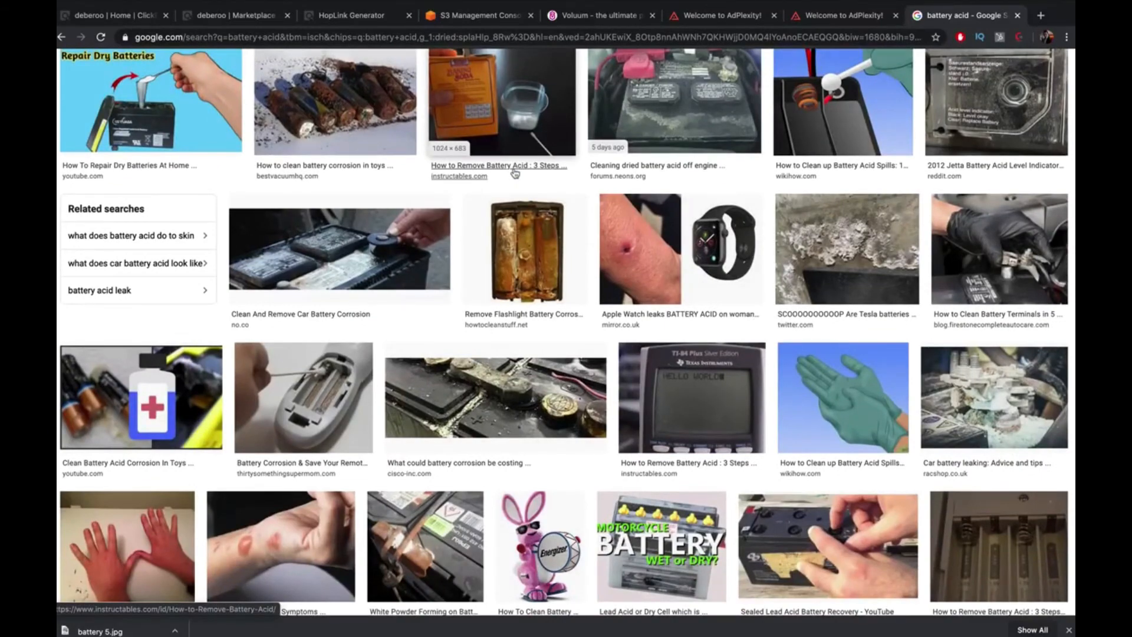
scroll(514, 172, "down", 7)
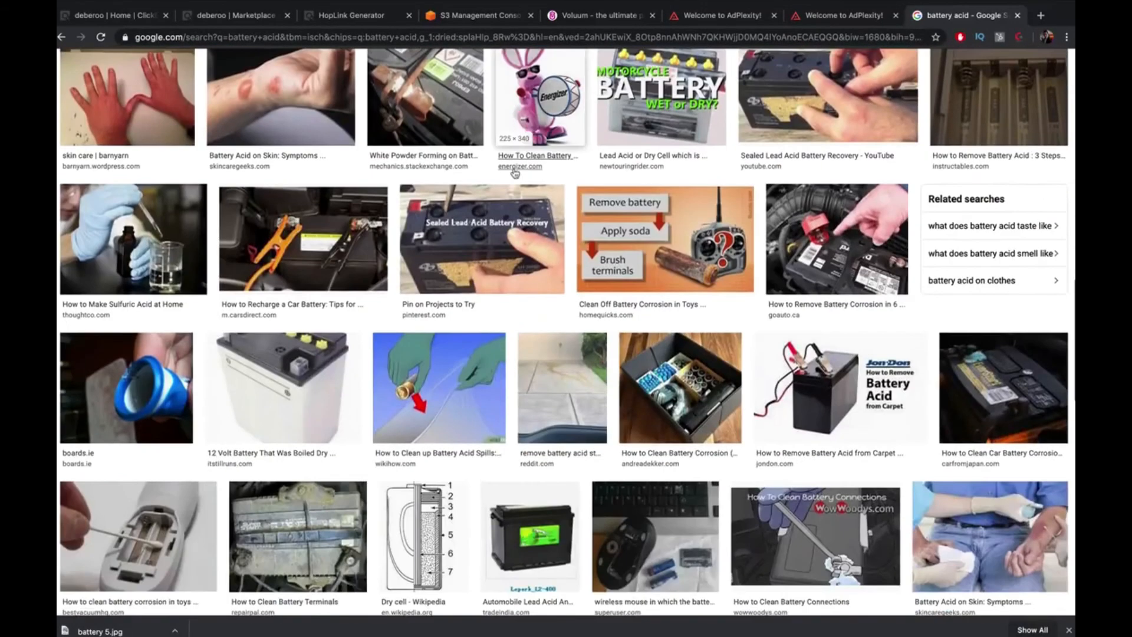
scroll(515, 173, "down", 2)
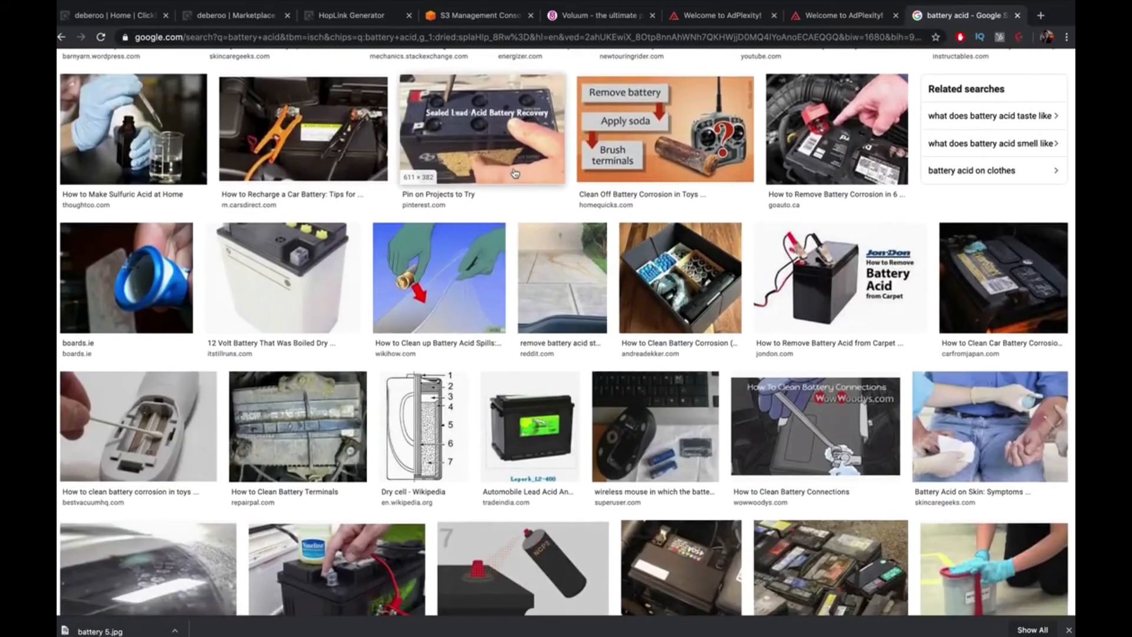
Save the Go Auto battery-terminal corrosion preview image as 'batttery 6'
left_click(871, 164)
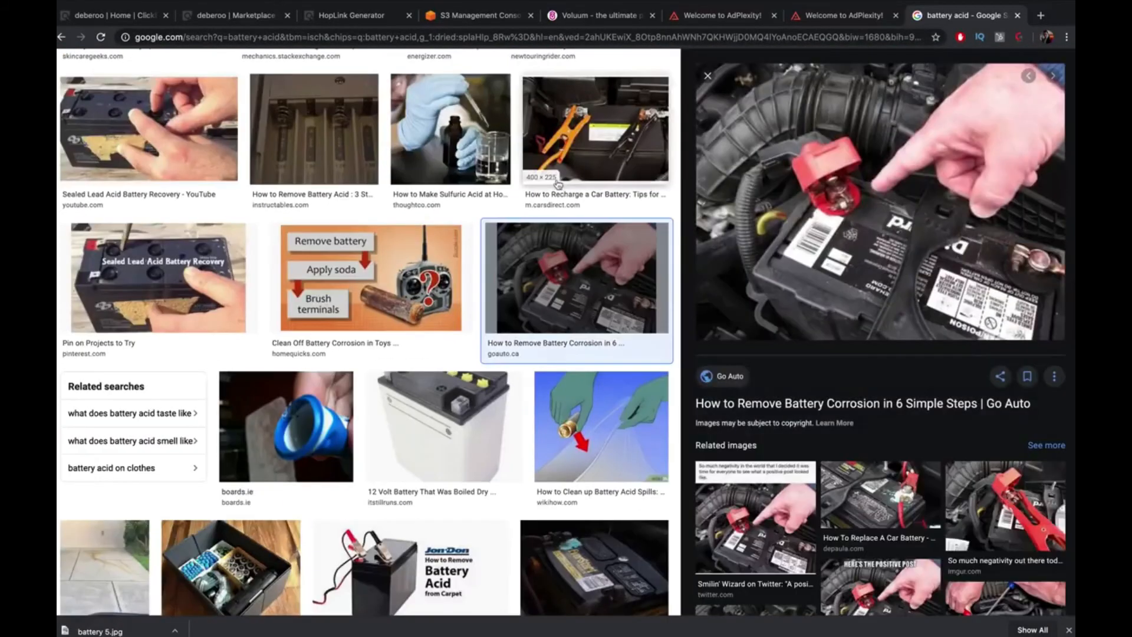
right_click(797, 212)
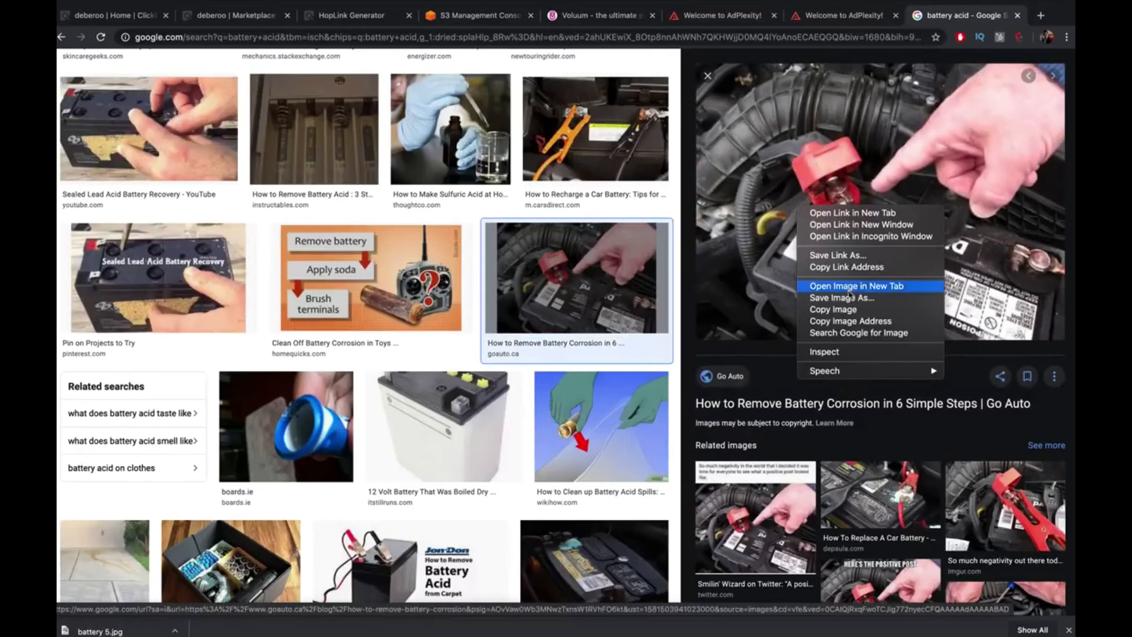
left_click(799, 275)
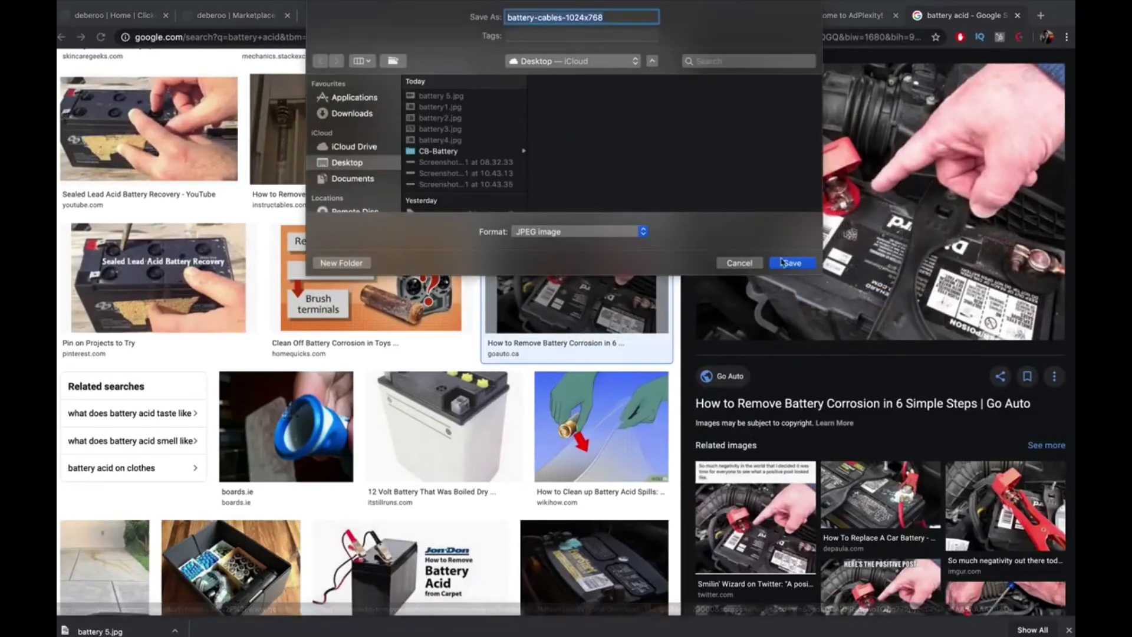
type("batt")
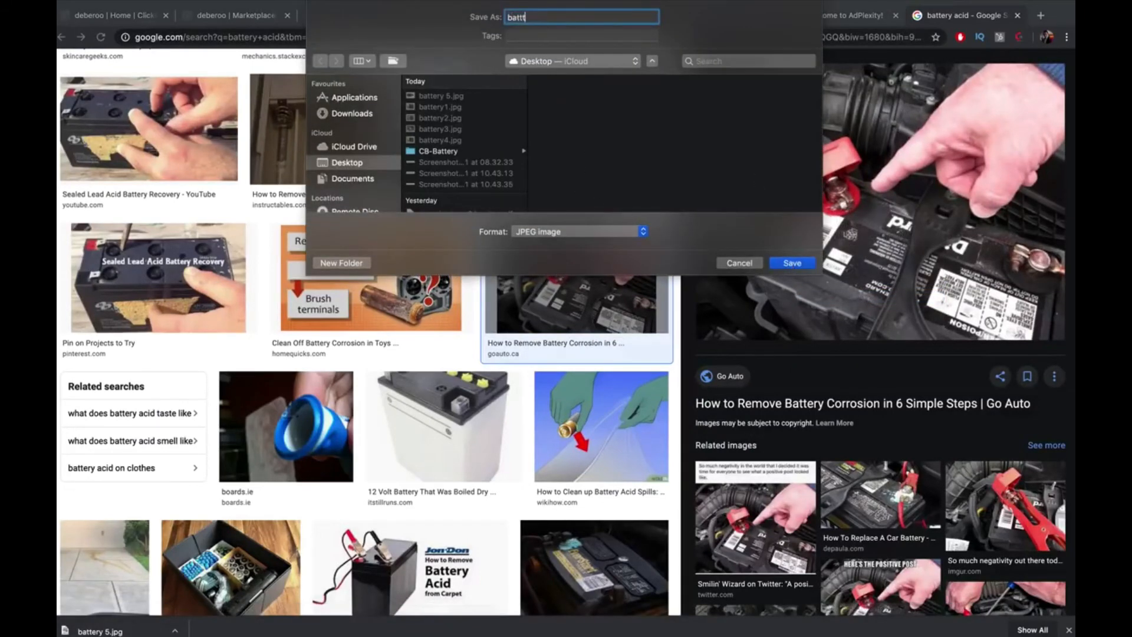
type("tery 6")
key("Return")
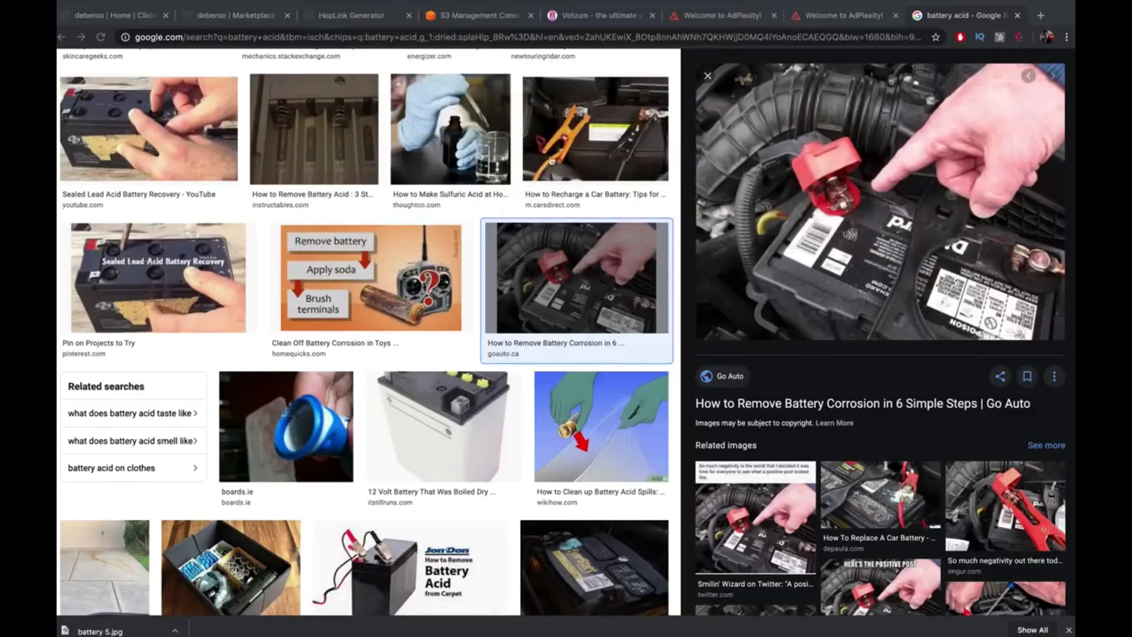
left_click(542, 255)
scroll(542, 254, "down", 7)
scroll(543, 254, "down", 20)
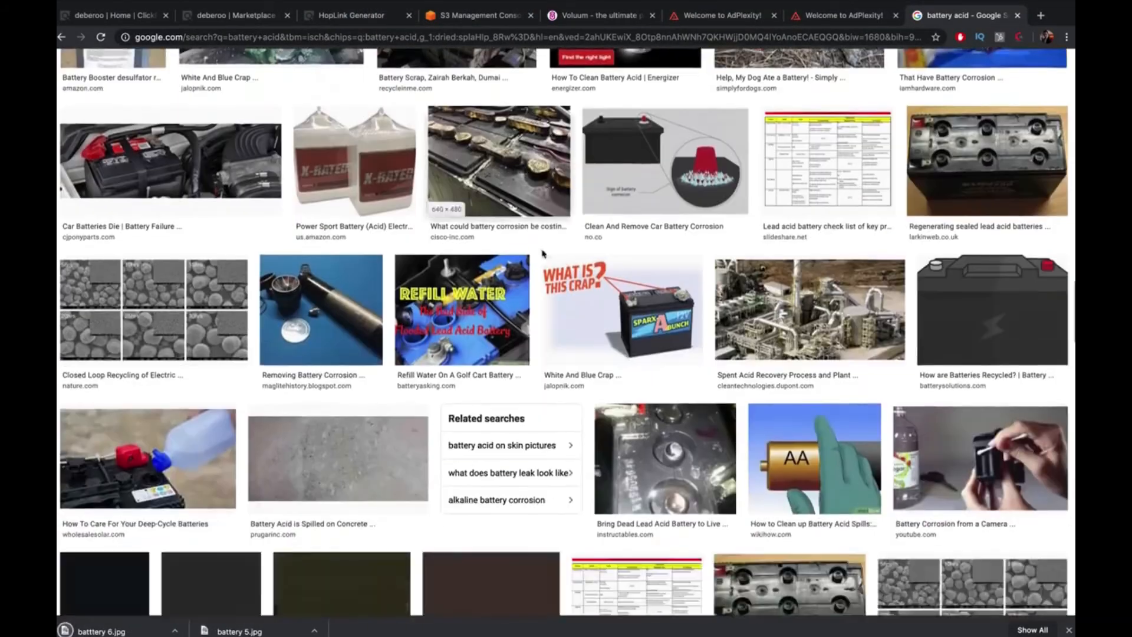
scroll(543, 253, "up", 15)
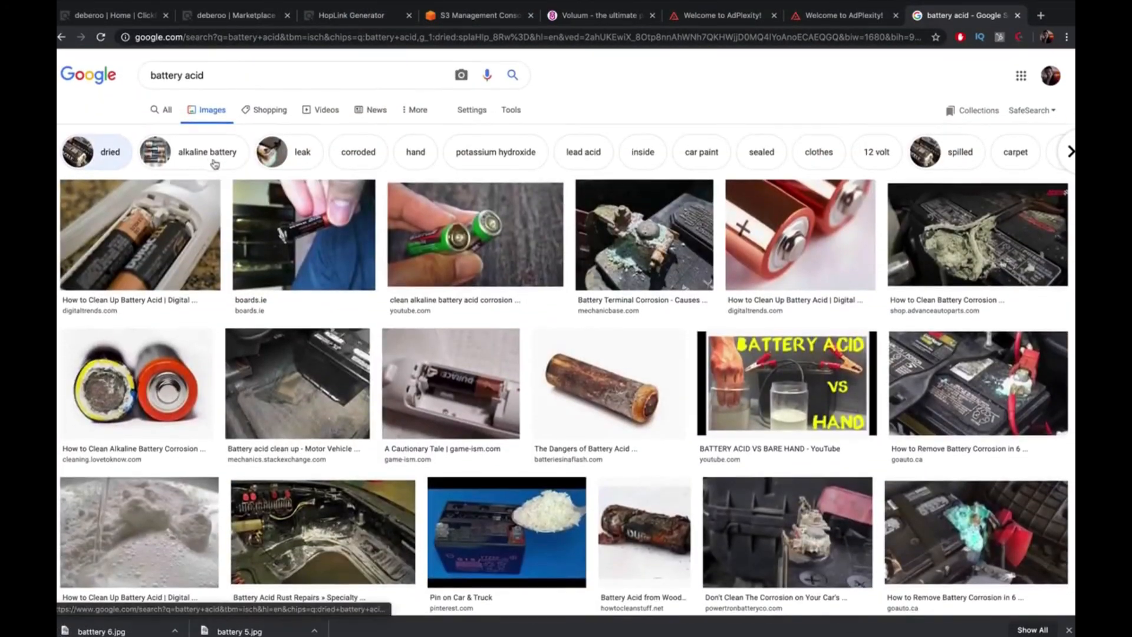
Add the leak refinement to the battery image results and browse them
left_click(274, 160)
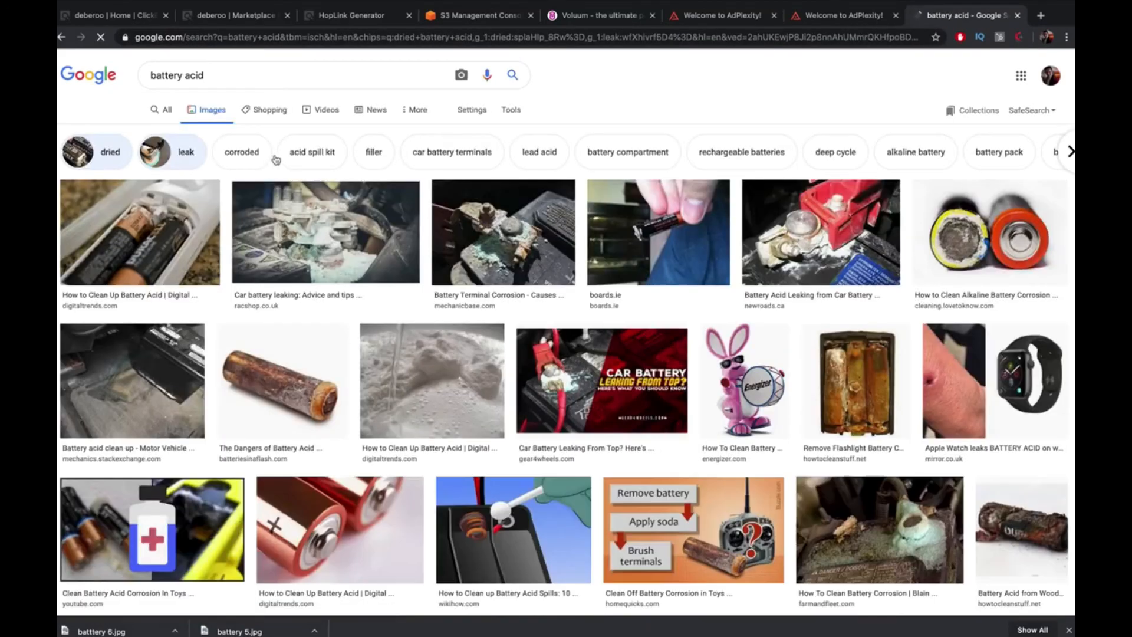
scroll(354, 239, "down", 15)
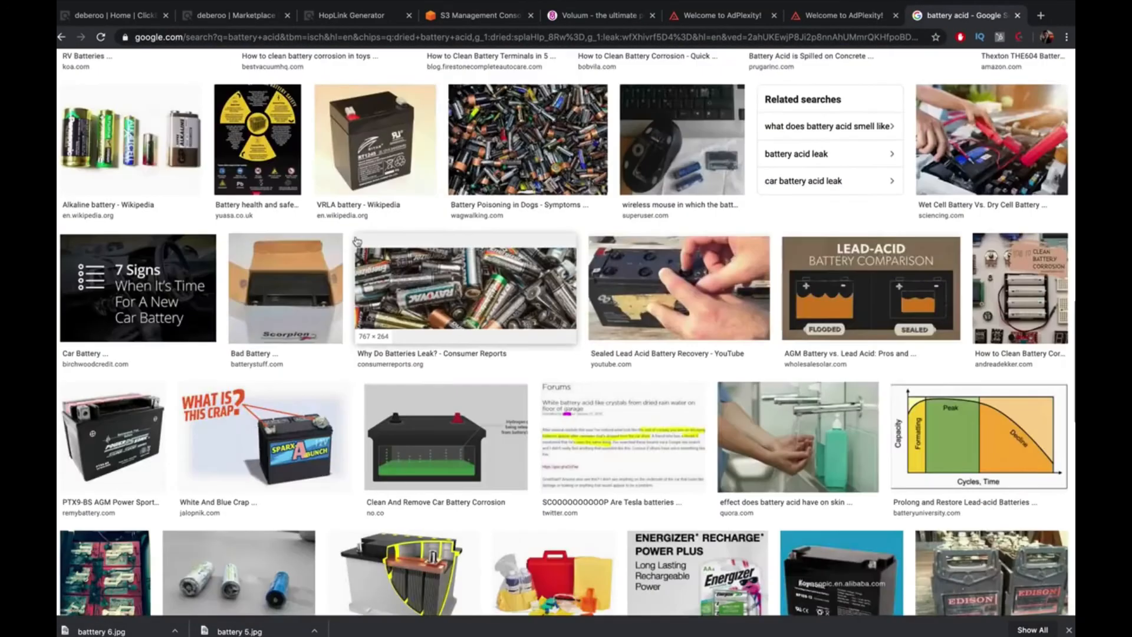
scroll(356, 241, "down", 5)
scroll(357, 241, "up", 20)
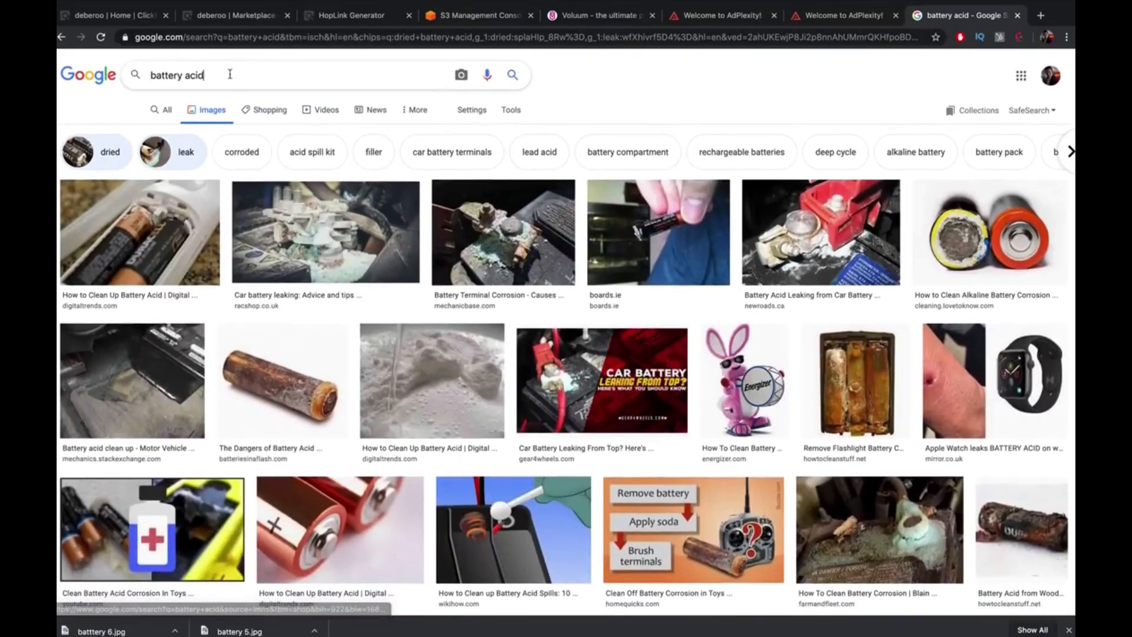
Search Google Images for 'battery in garden', then for 'battery water'
triple_click(230, 74)
type("battery in garden")
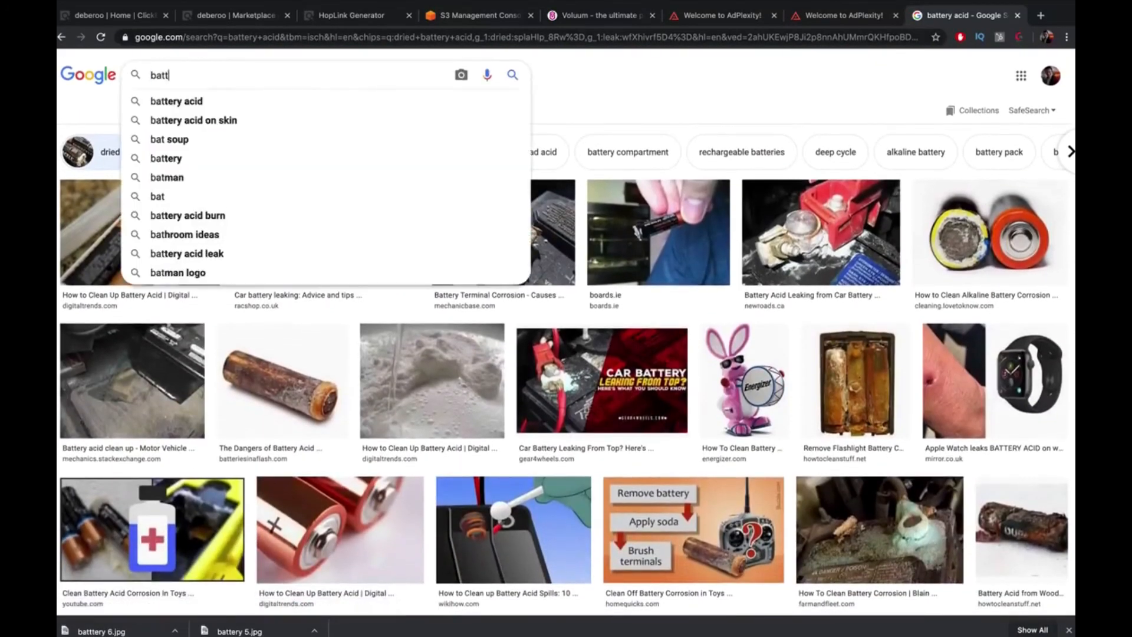
key("Return")
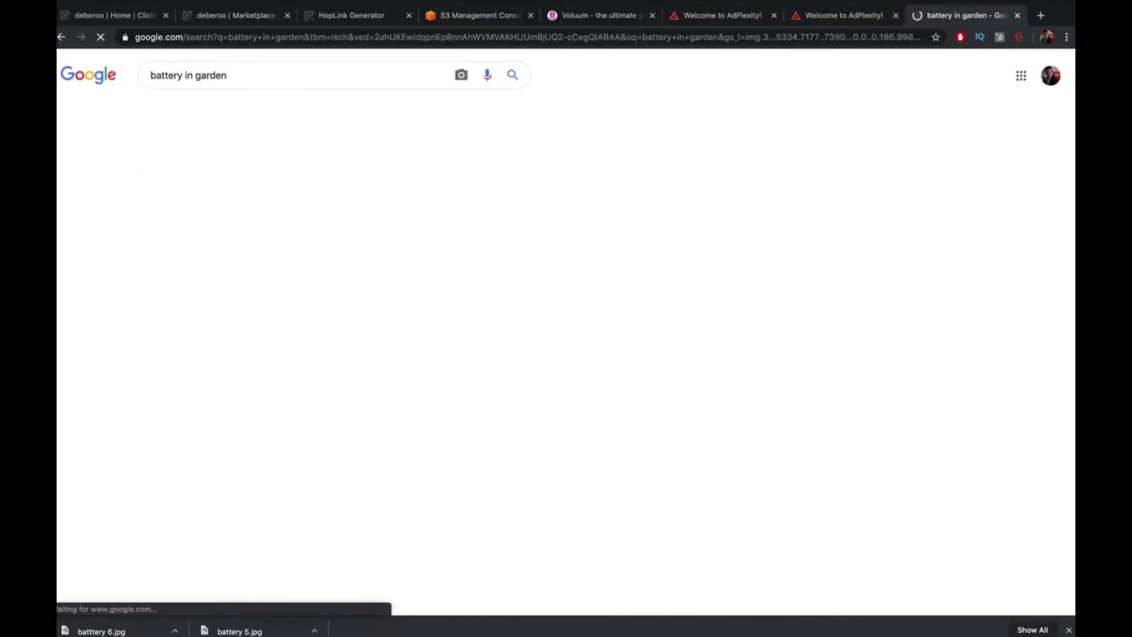
scroll(396, 238, "down", 1)
scroll(395, 238, "down", 10)
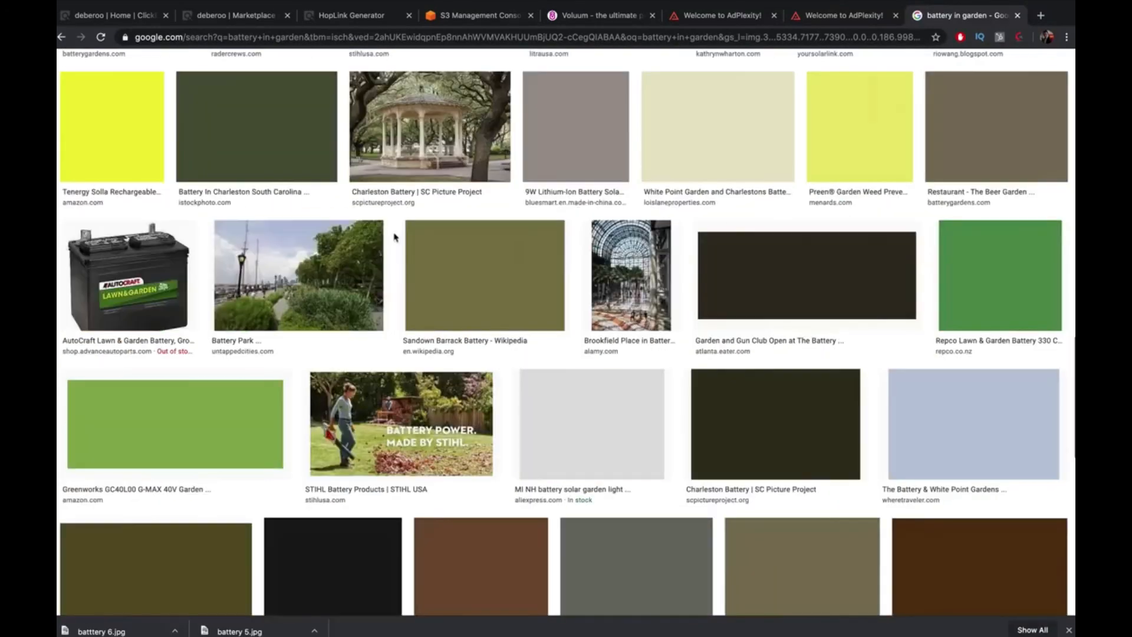
scroll(392, 234, "up", 10)
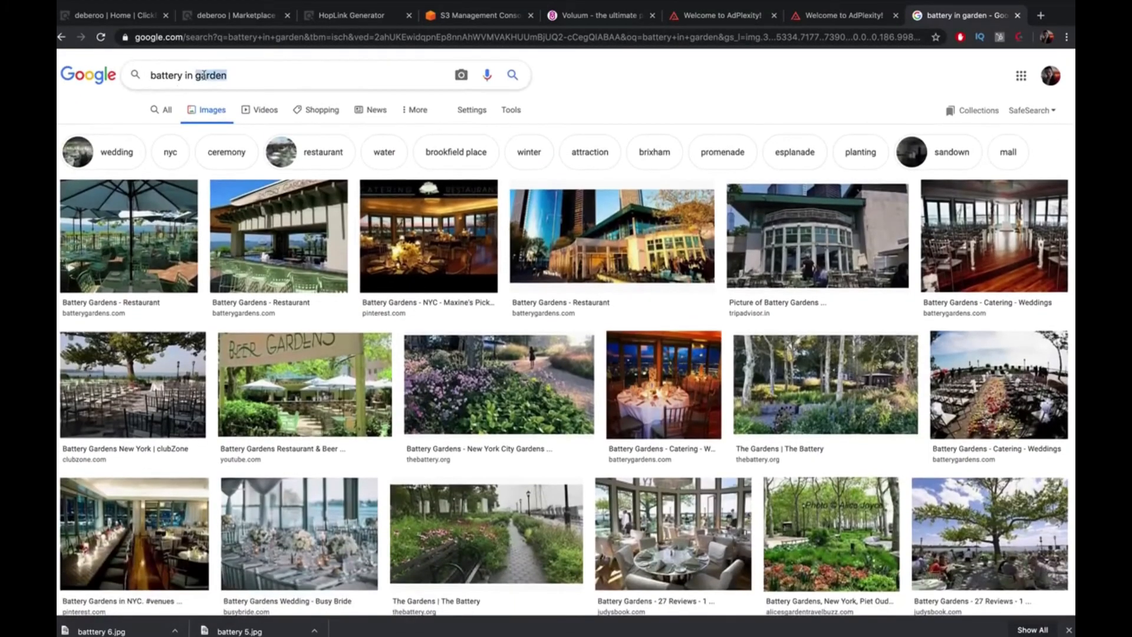
key("BackSpace")
key("BackSpace")
key("BackSpace")
key("BackSpace")
type("water")
key("Return")
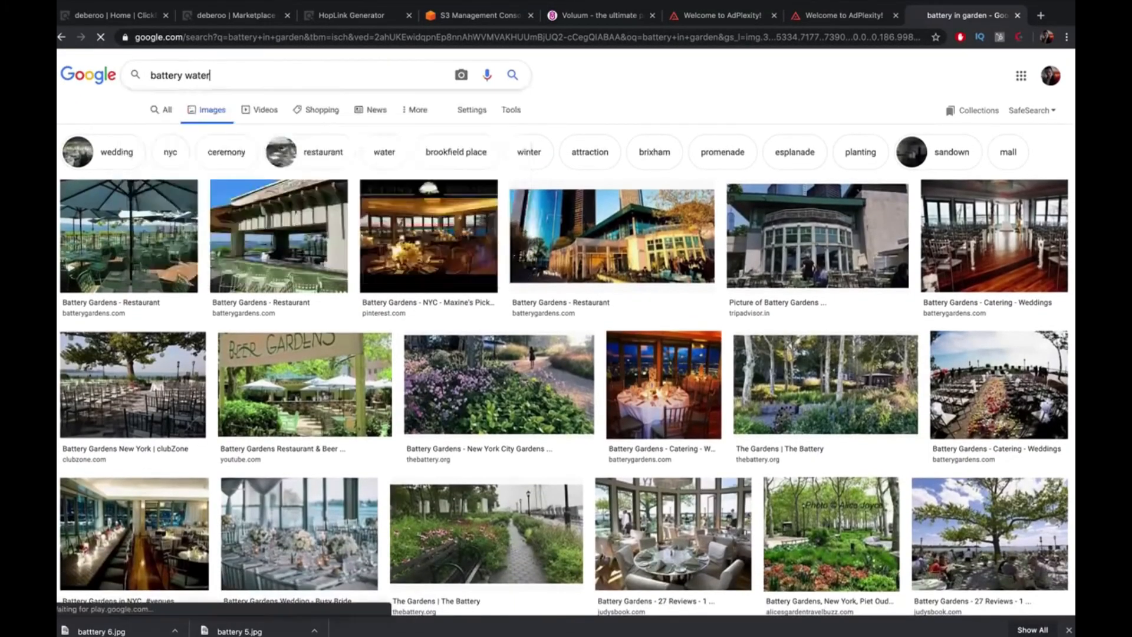
Change the image search to the 'battery scientist' suggestion
key("alt+shift+Left")
type("s")
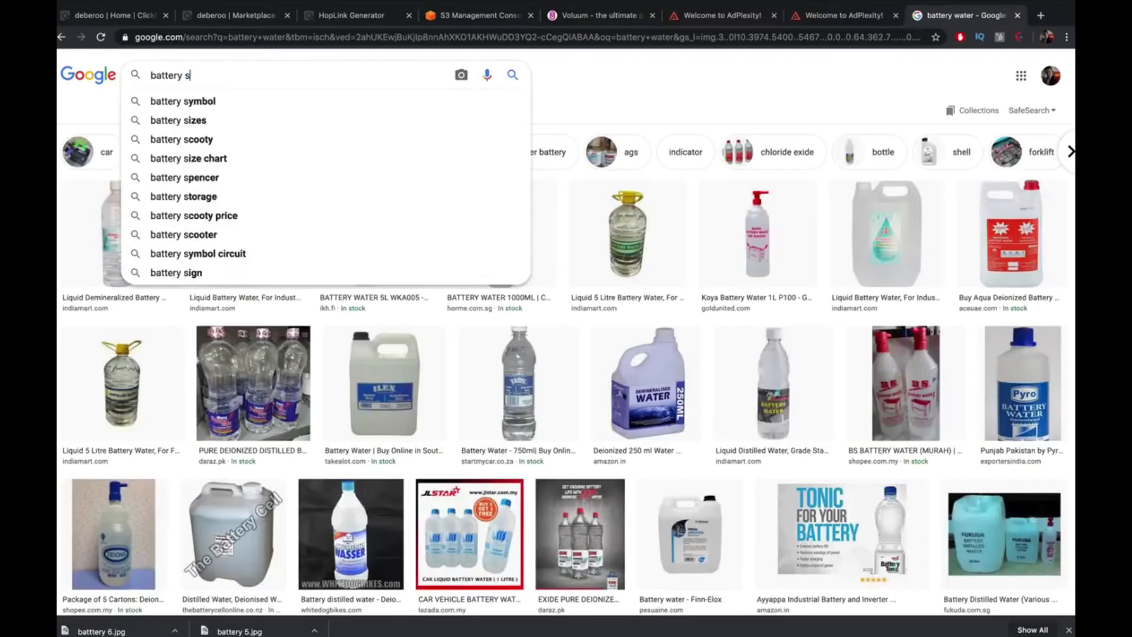
type("cienti")
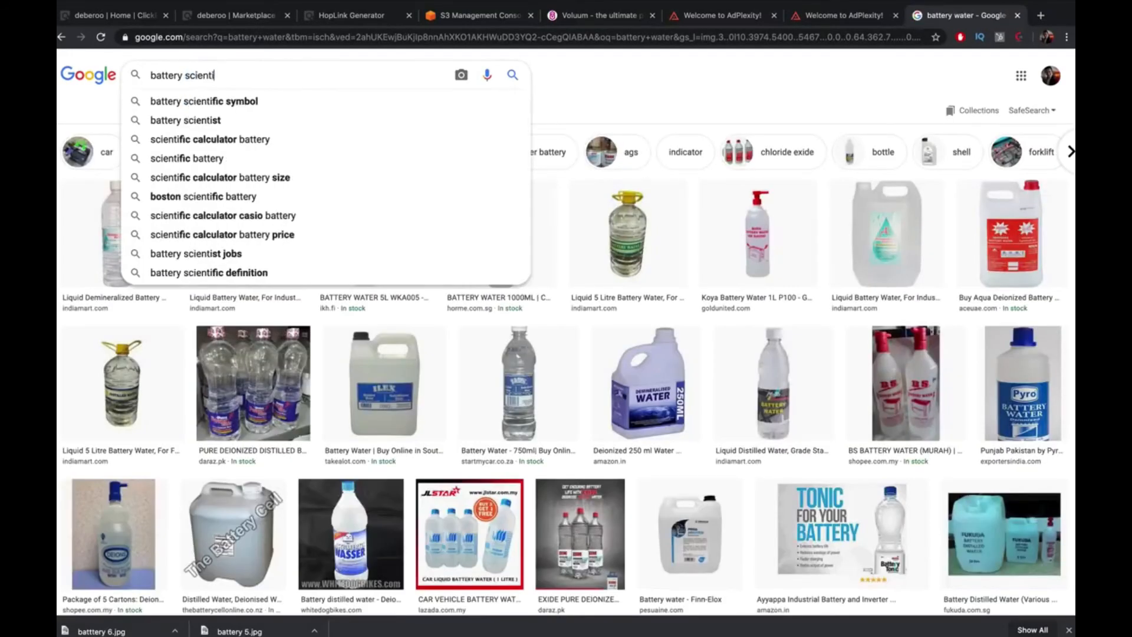
key("Down")
key("Return")
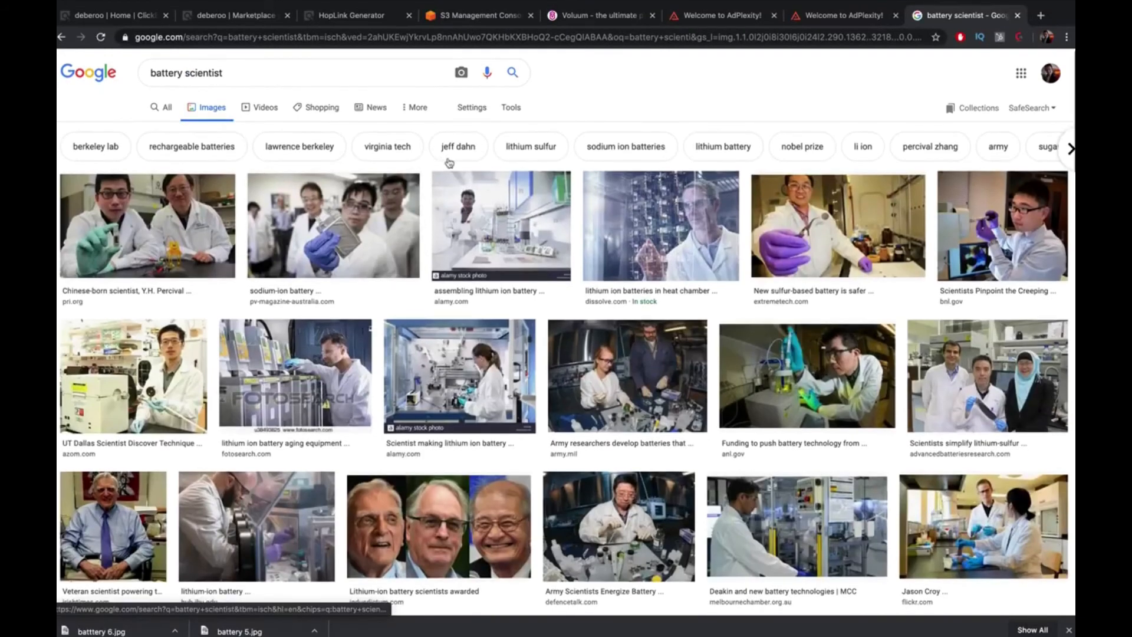
Save the photo of two scientists holding a battery as battery 7
scroll(445, 166, "down", 1)
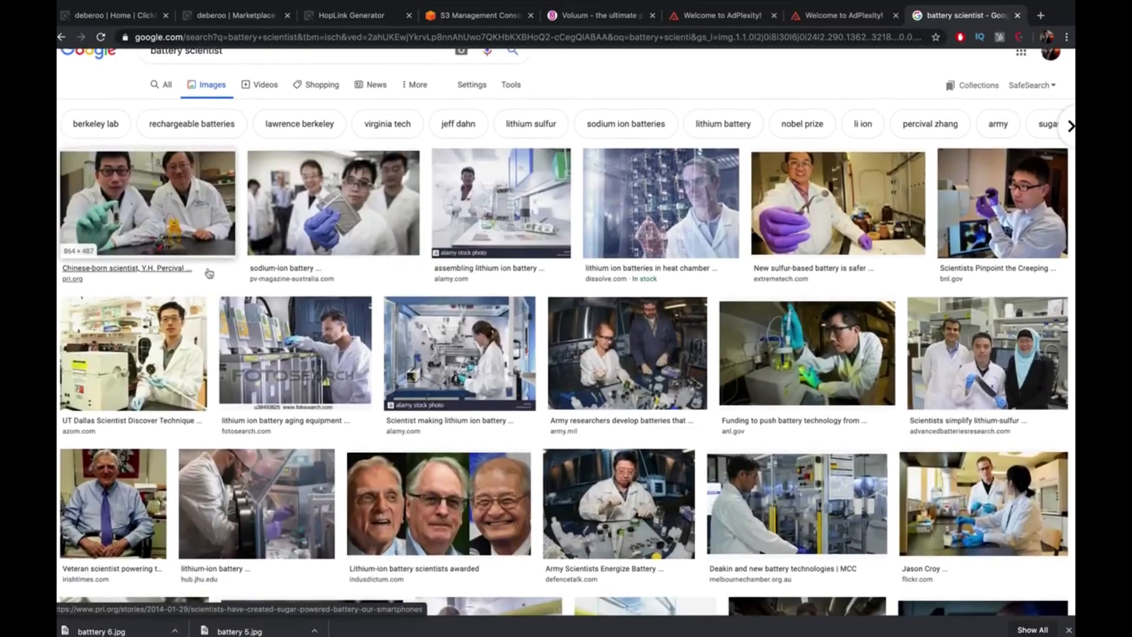
left_click(178, 223)
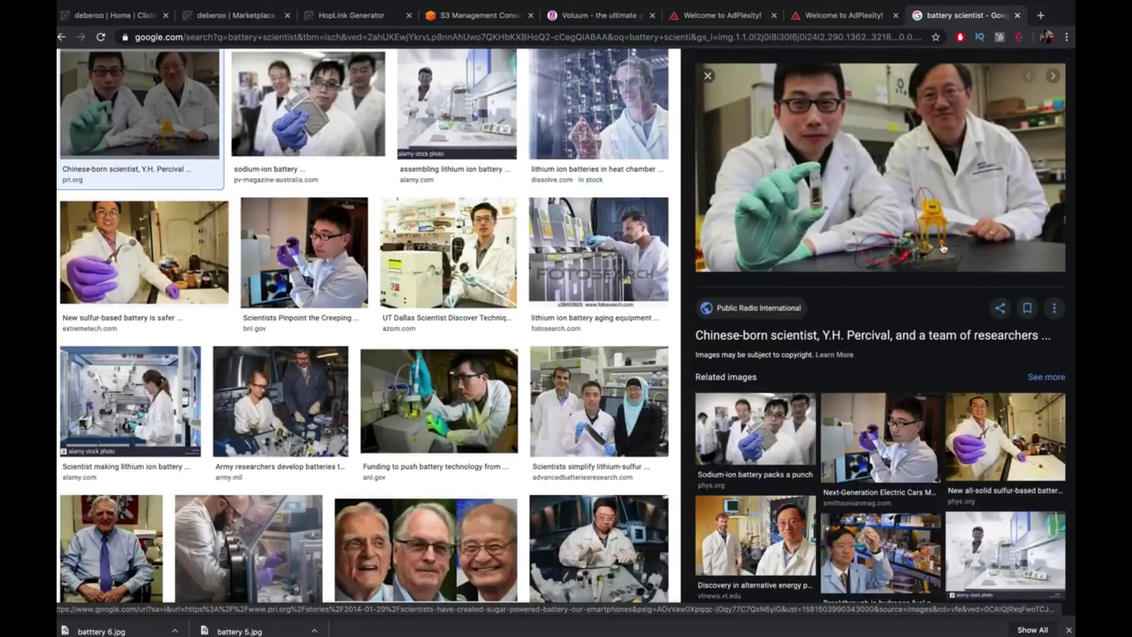
scroll(560, 248, "down", 5)
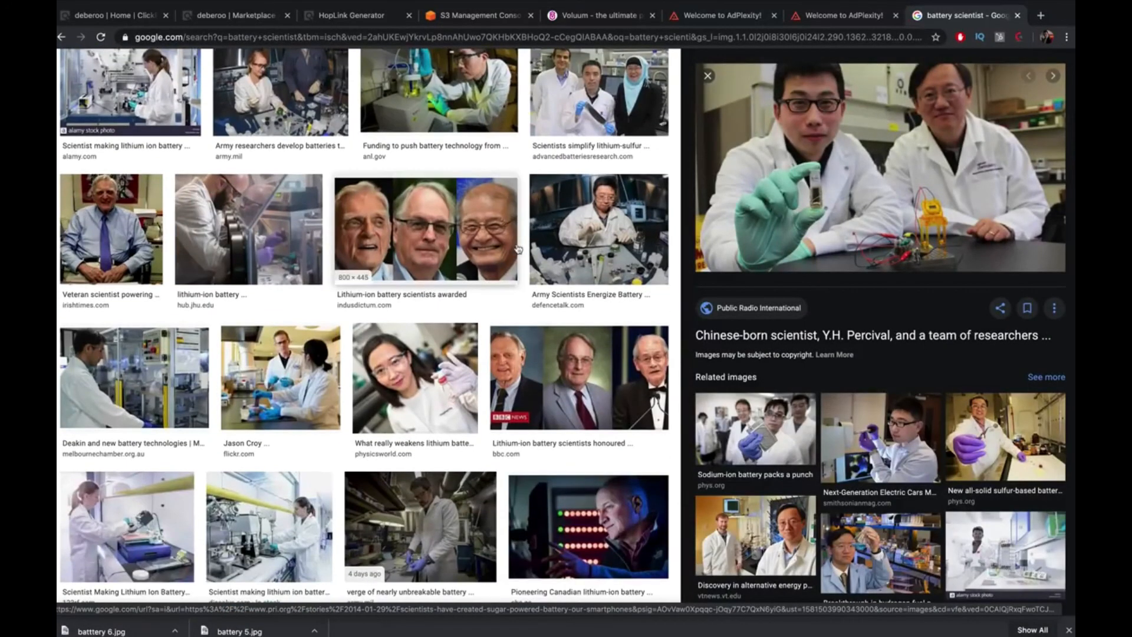
scroll(518, 249, "down", 6)
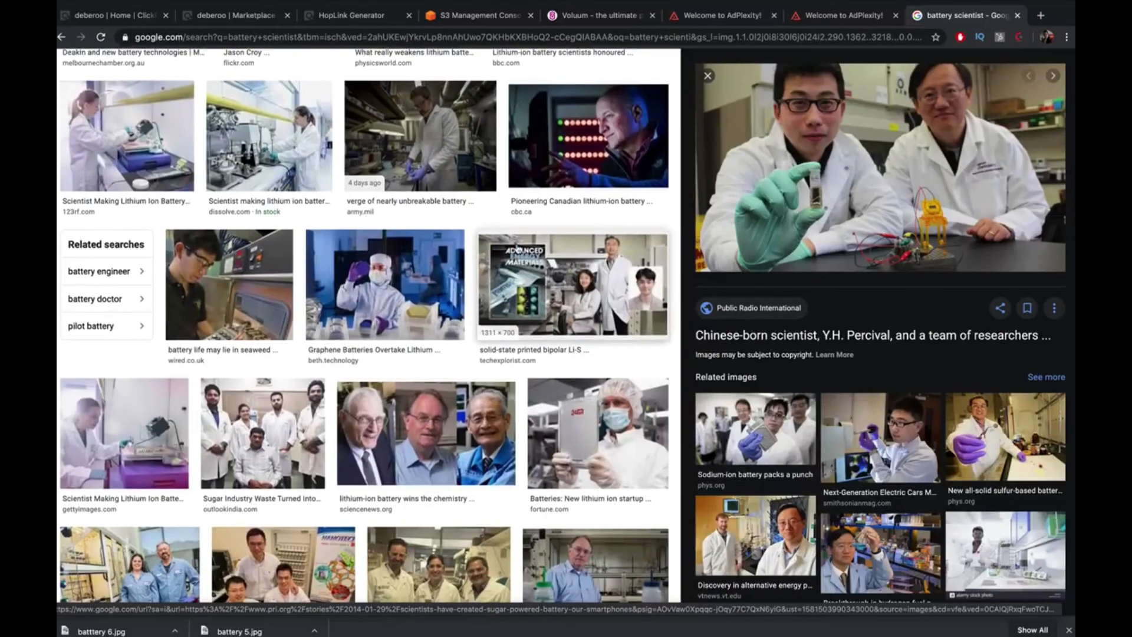
scroll(518, 249, "up", 2)
scroll(518, 249, "up", 10)
right_click(861, 249)
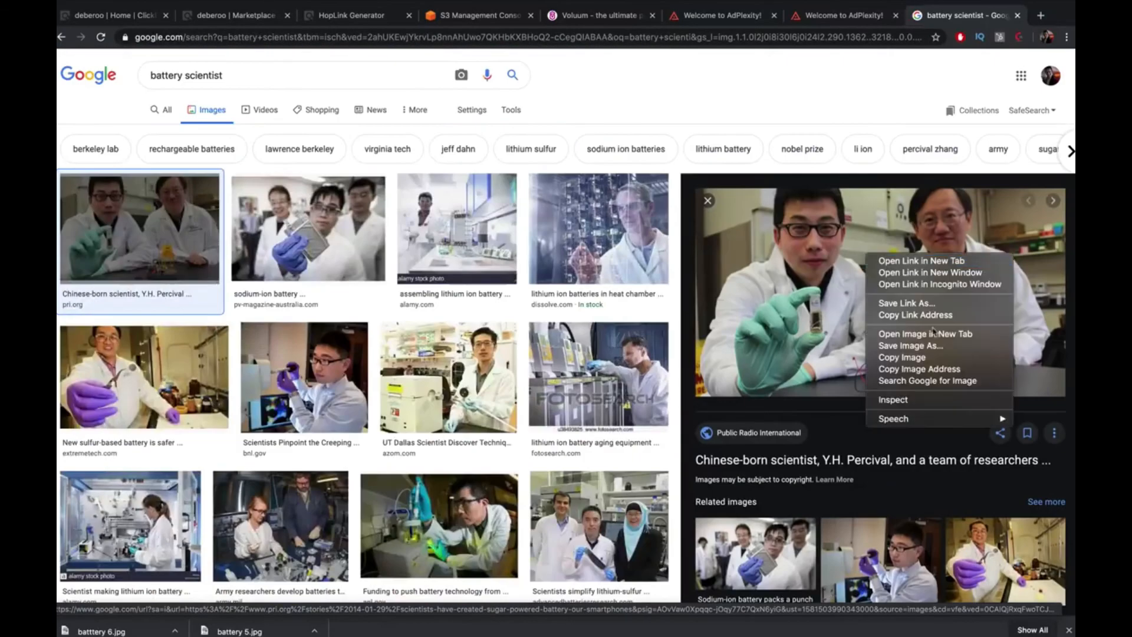
left_click(946, 349)
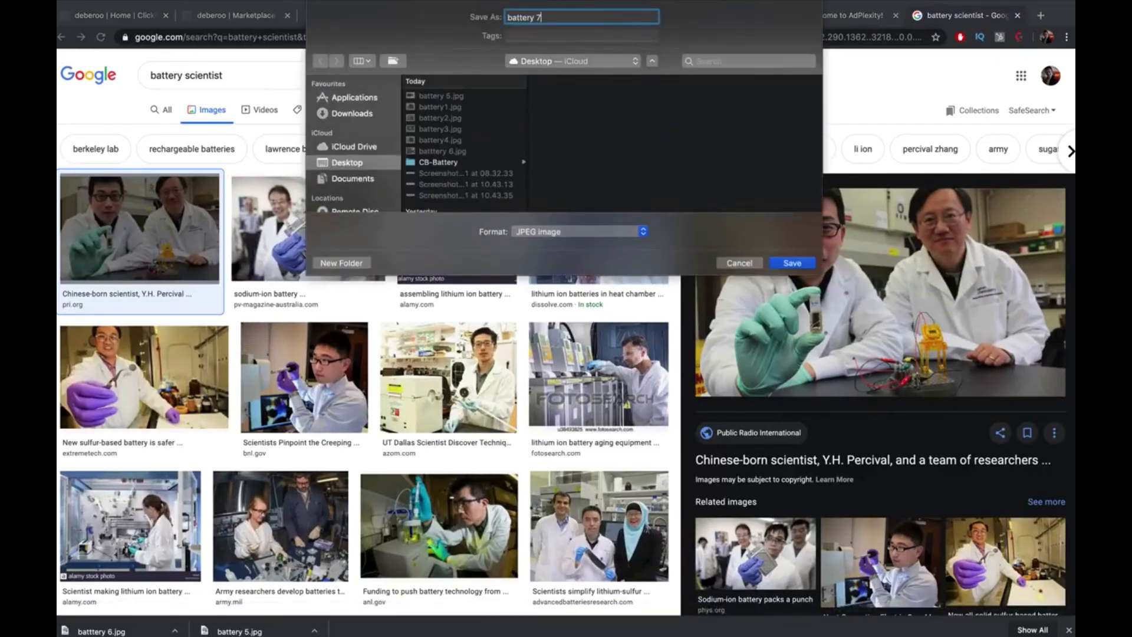
key("Return")
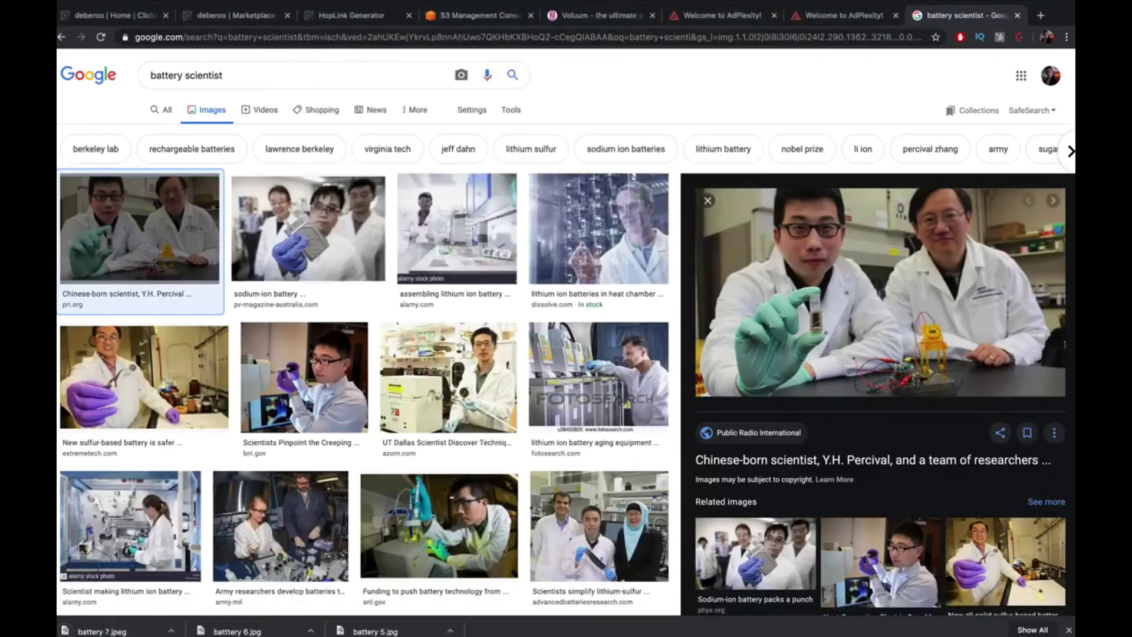
Close the battery scientist results and return to the new native campaign in Voluum
left_click(1018, 16)
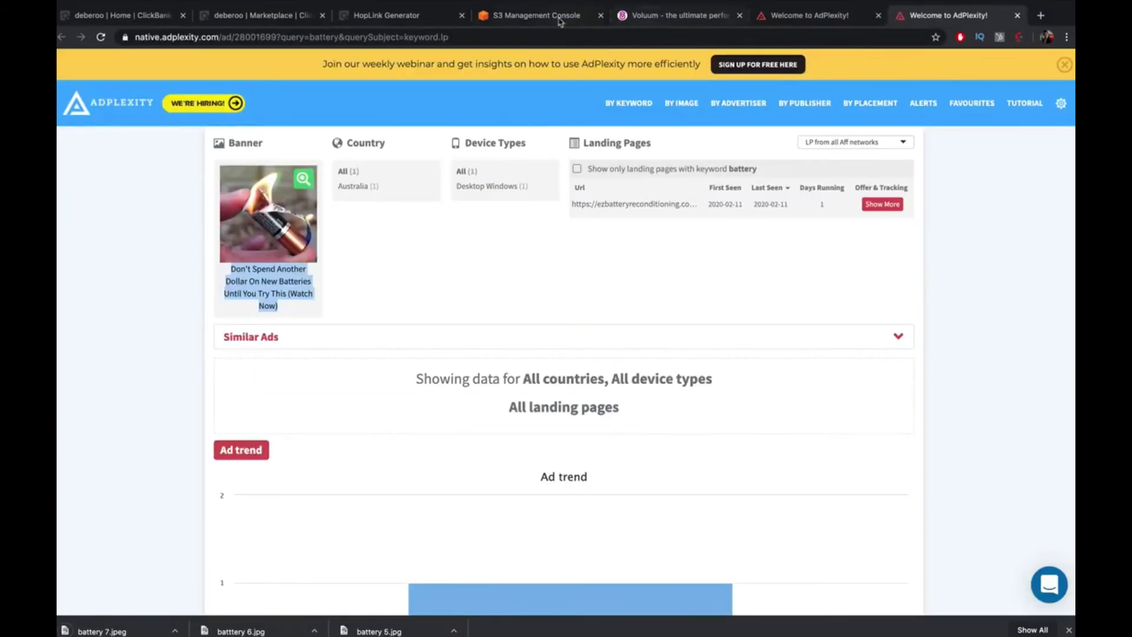
left_click(681, 16)
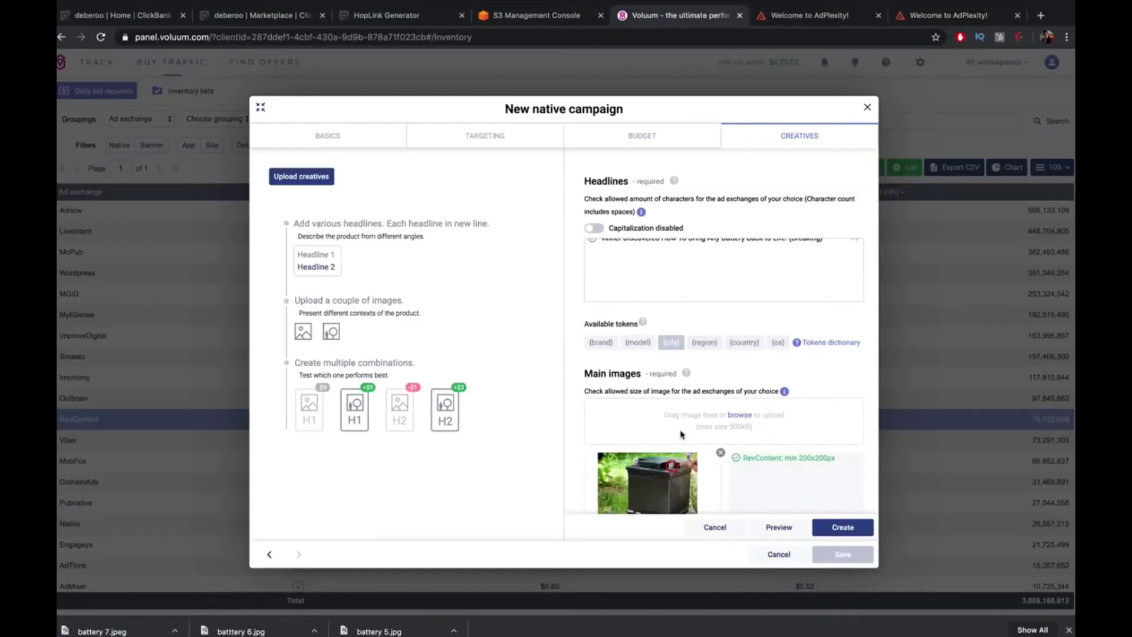
scroll(681, 435, "down", 8)
scroll(681, 384, "up", 5)
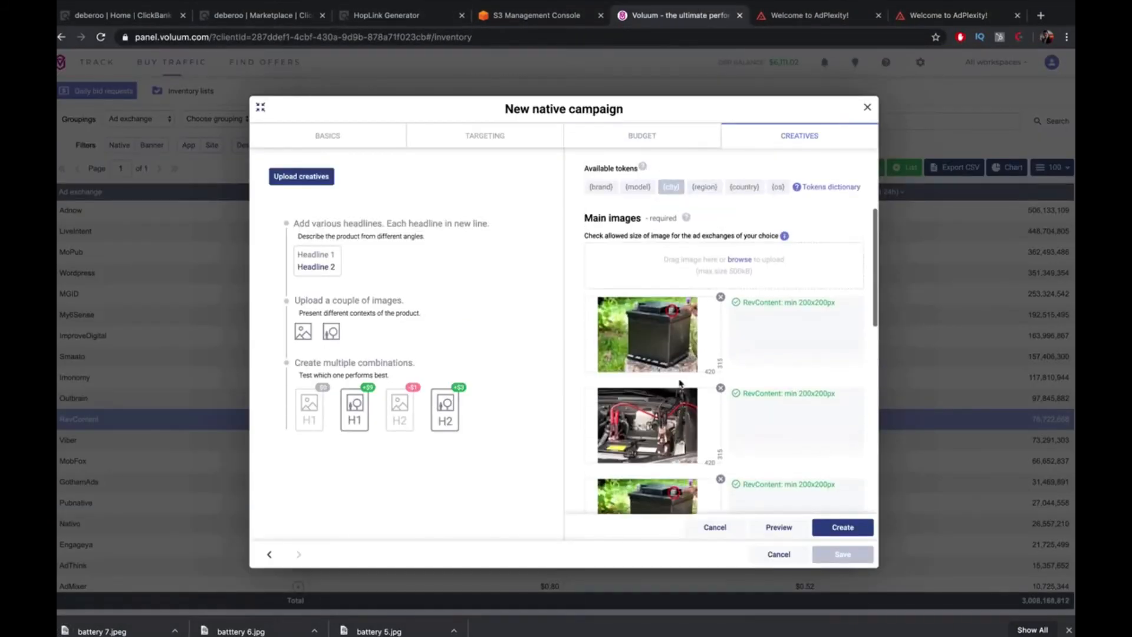
Upload battery 5, battery 7 and battery 6 as additional main images
left_click(740, 259)
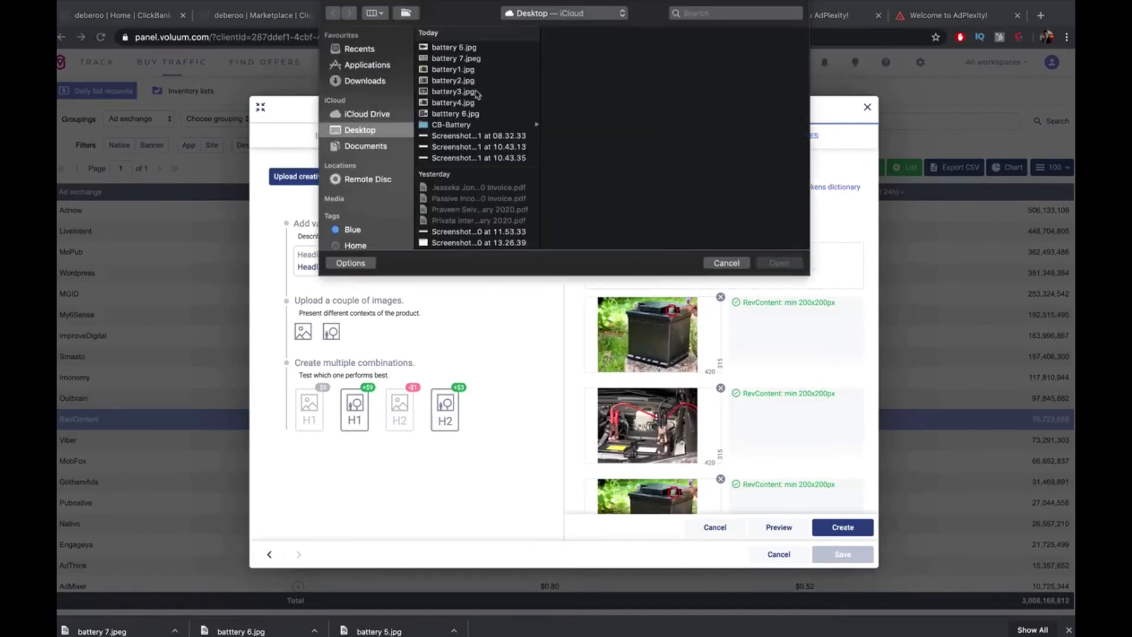
left_click(457, 47)
left_click(466, 58, "super")
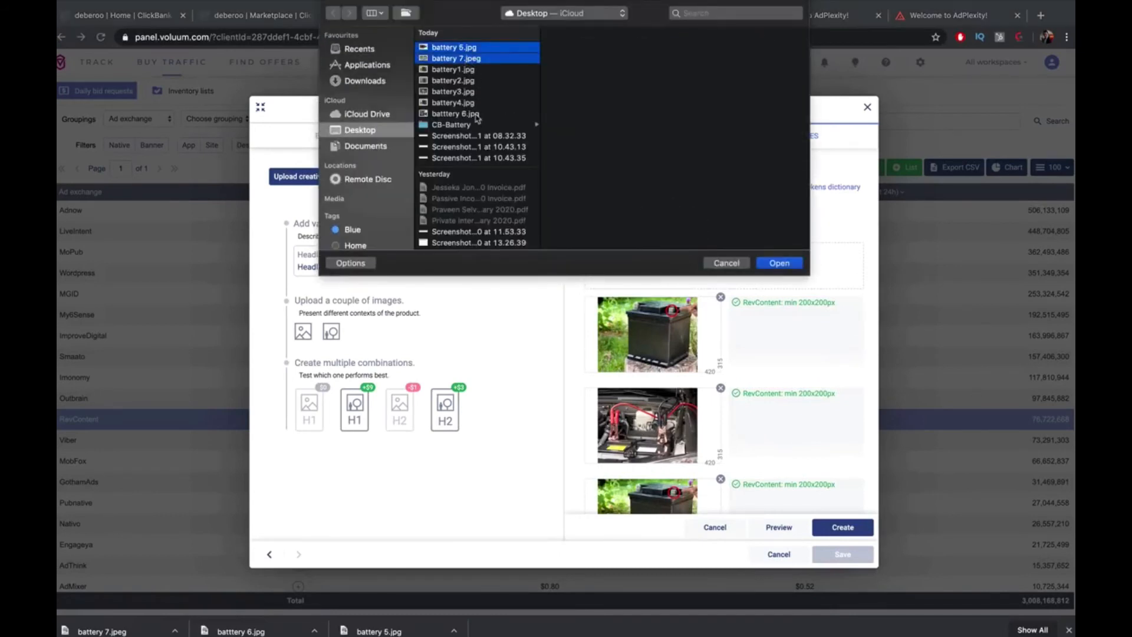
left_click(472, 114, "super")
left_click(780, 263)
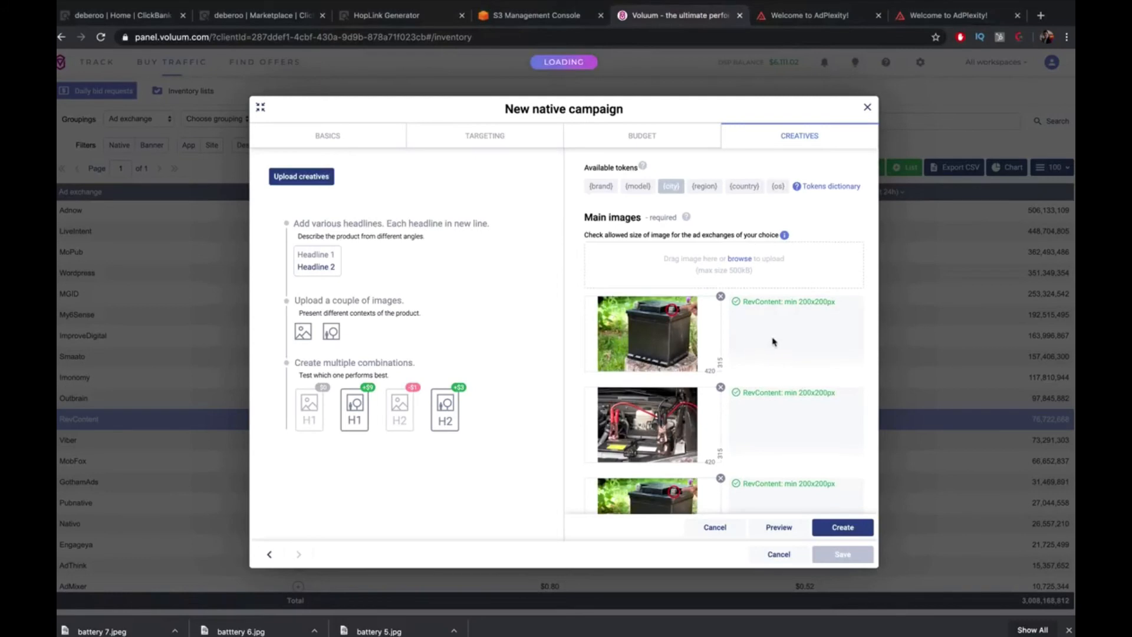
scroll(772, 336, "down", 5)
scroll(749, 320, "up", 3)
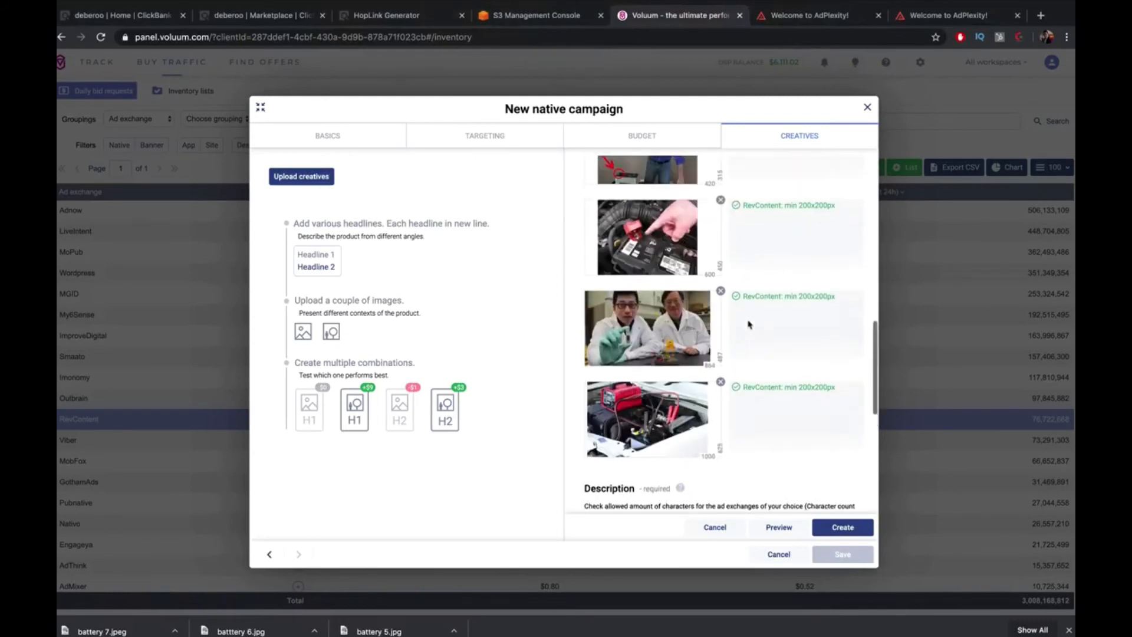
scroll(749, 322, "down", 5)
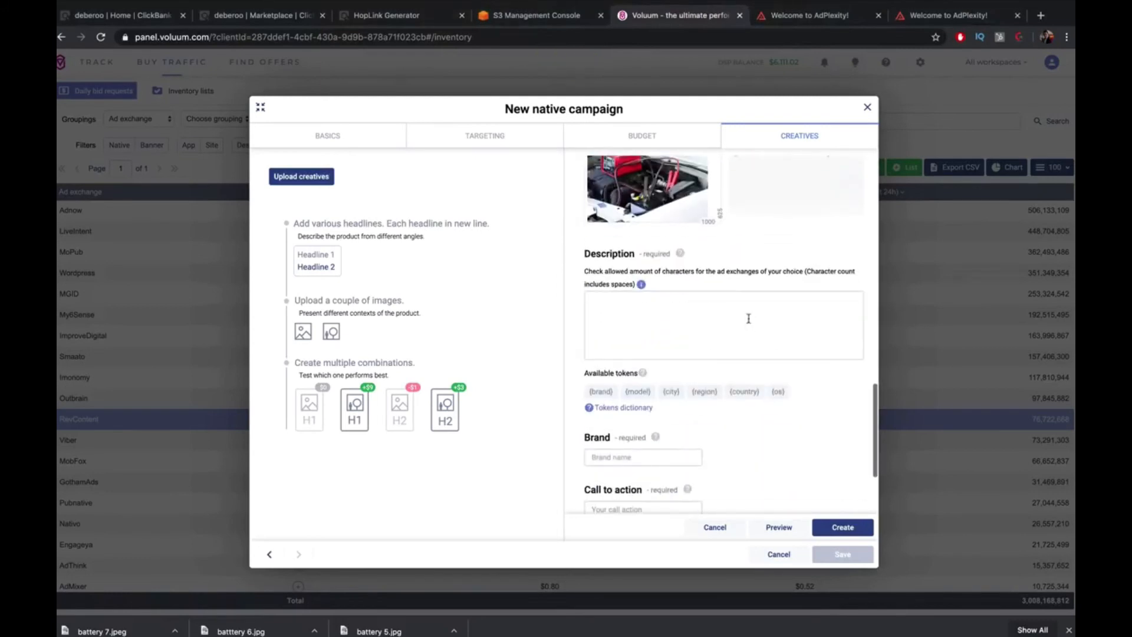
left_click(749, 318)
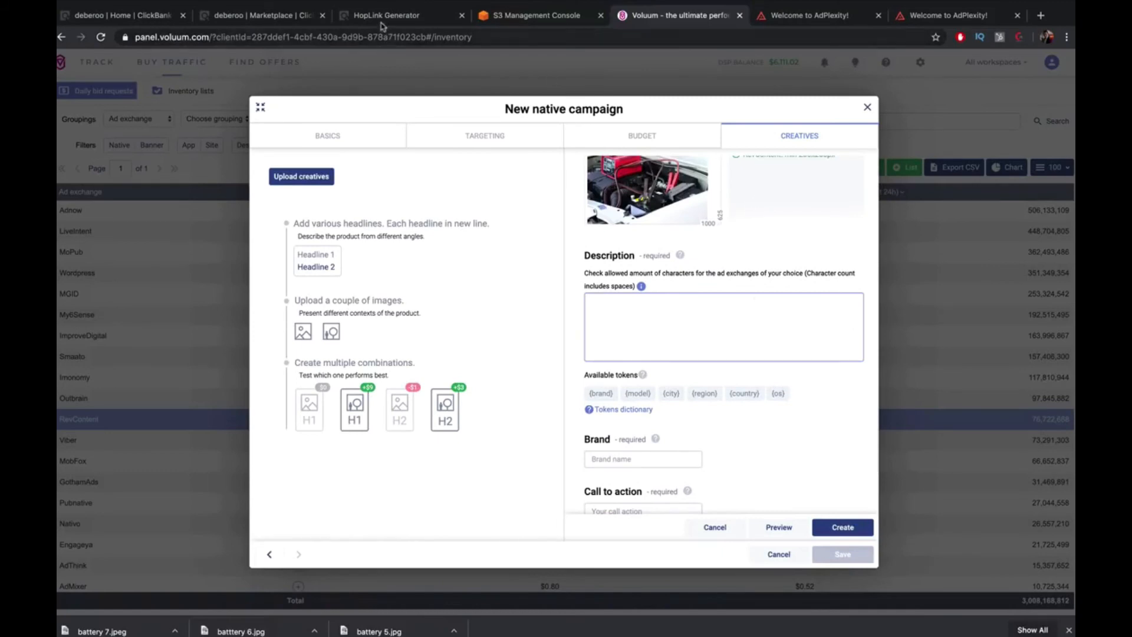
left_click(381, 19)
Open the battery reconditioning product's sales page from ClickBank and briefly play its video
left_click(254, 16)
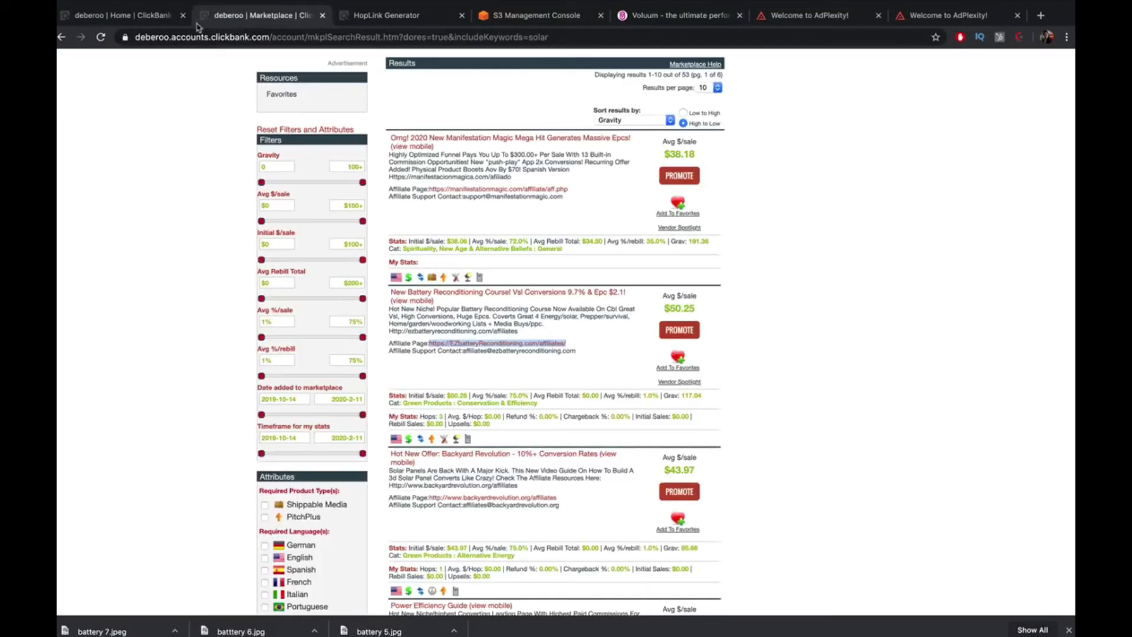
left_click(520, 292)
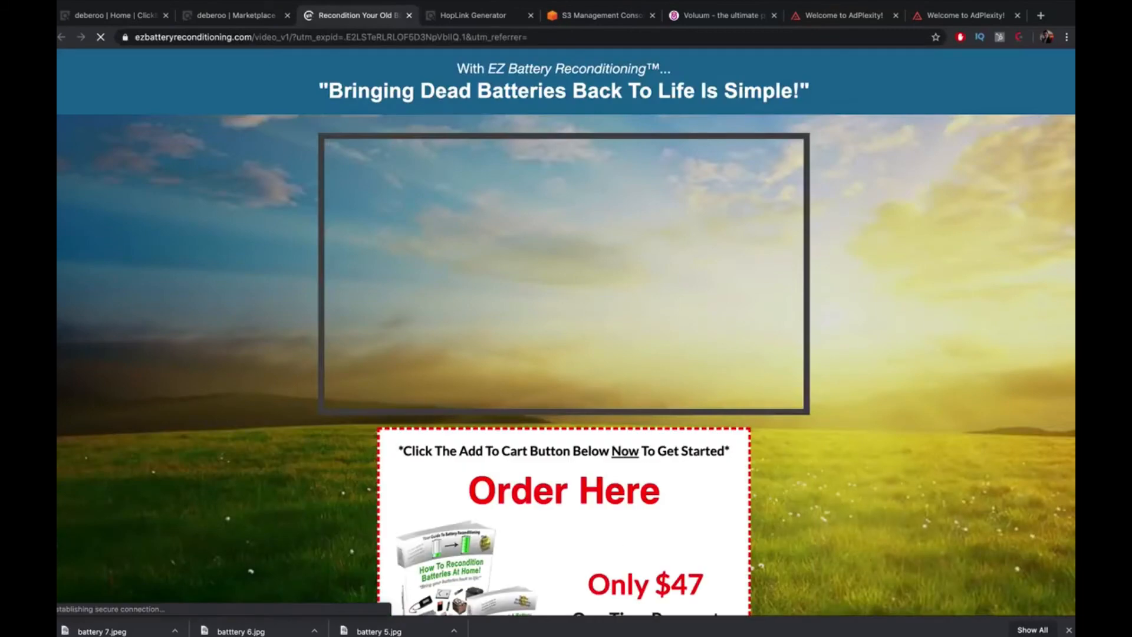
left_click(1068, 630)
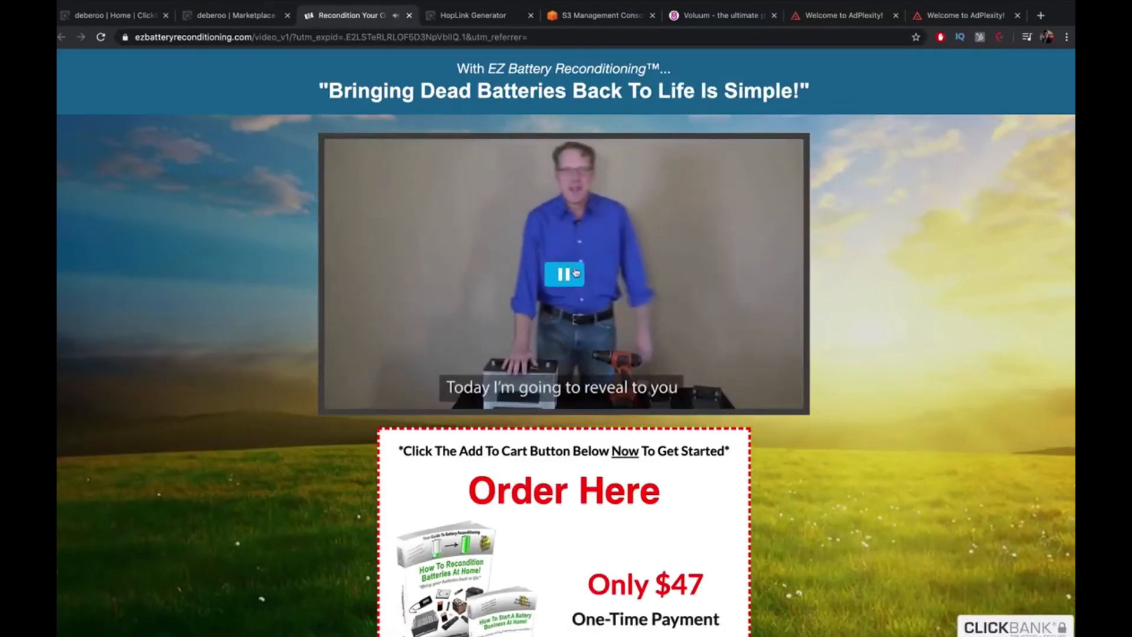
left_click(575, 277)
Scroll through the $47 sales page and select the first testimonial's text
scroll(606, 348, "down", 1)
scroll(606, 348, "down", 15)
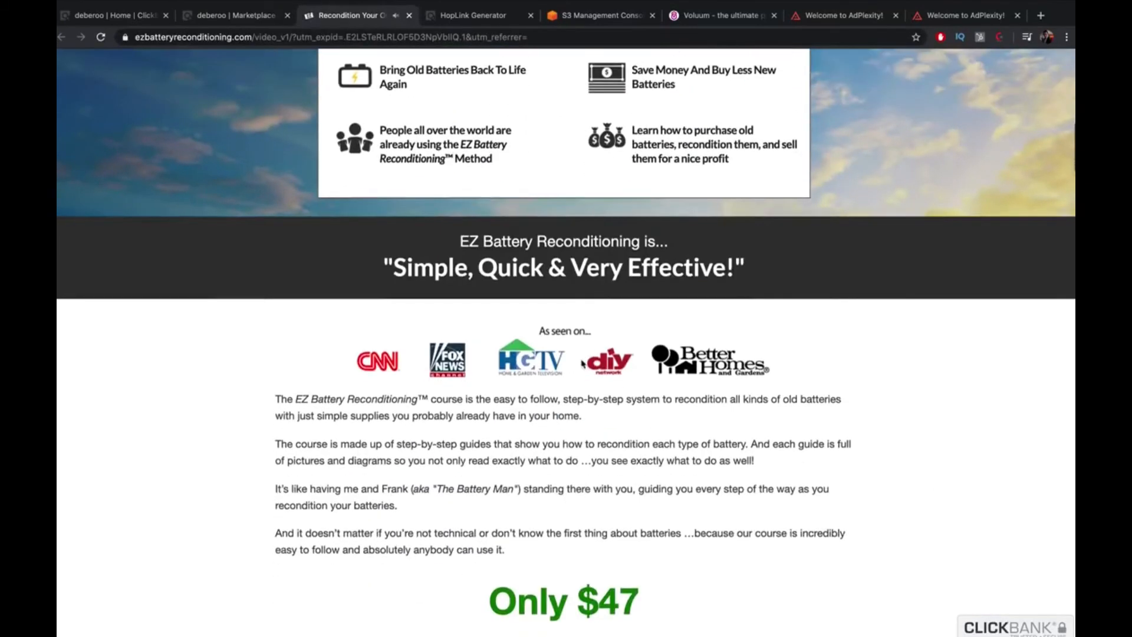
scroll(573, 383, "down", 6)
scroll(583, 380, "up", 4)
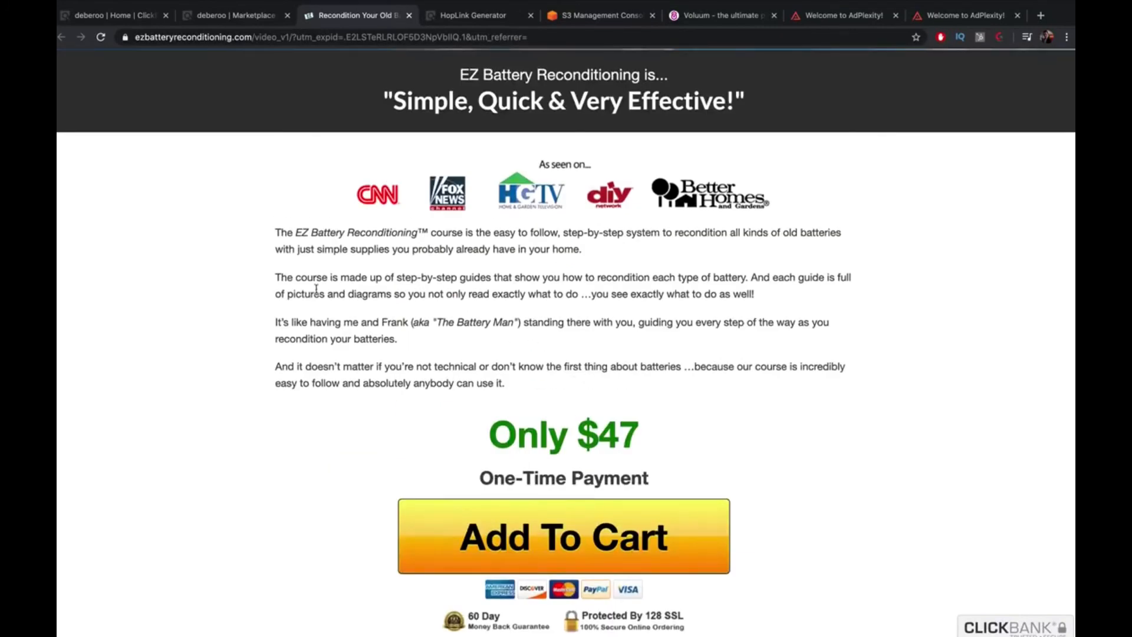
scroll(358, 304, "down", 2)
scroll(357, 304, "down", 10)
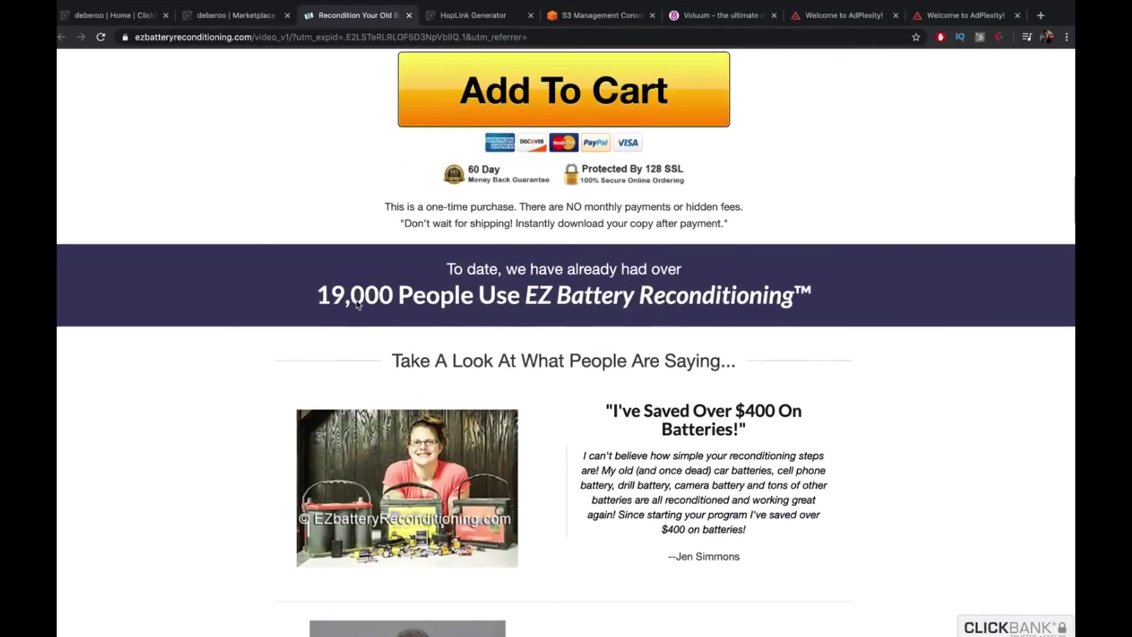
scroll(356, 304, "down", 2)
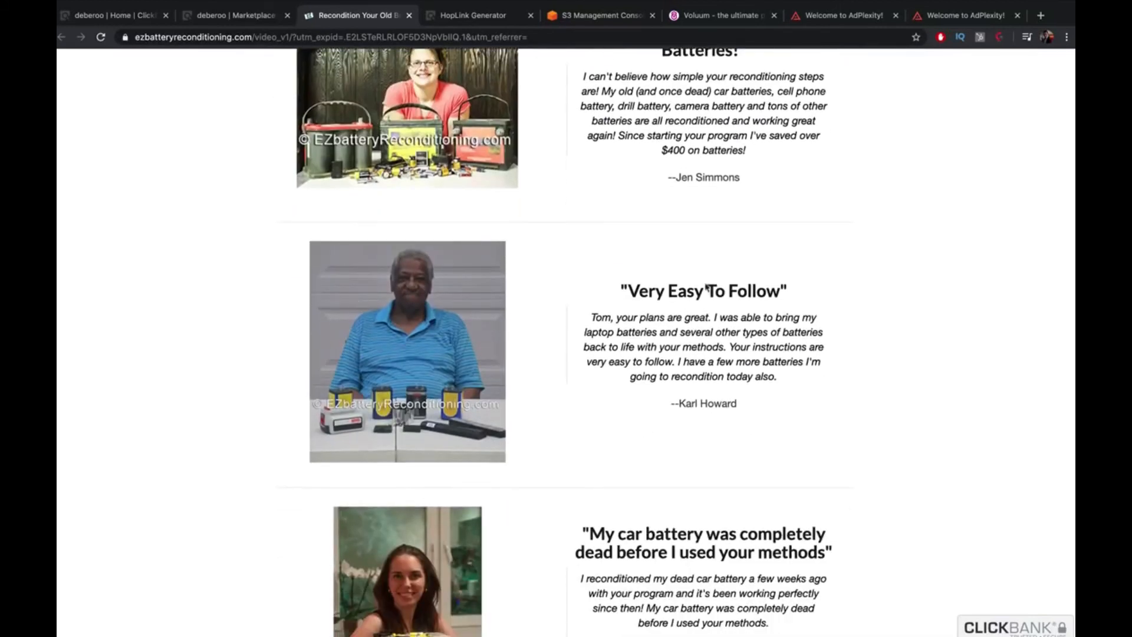
scroll(737, 171, "up", 1)
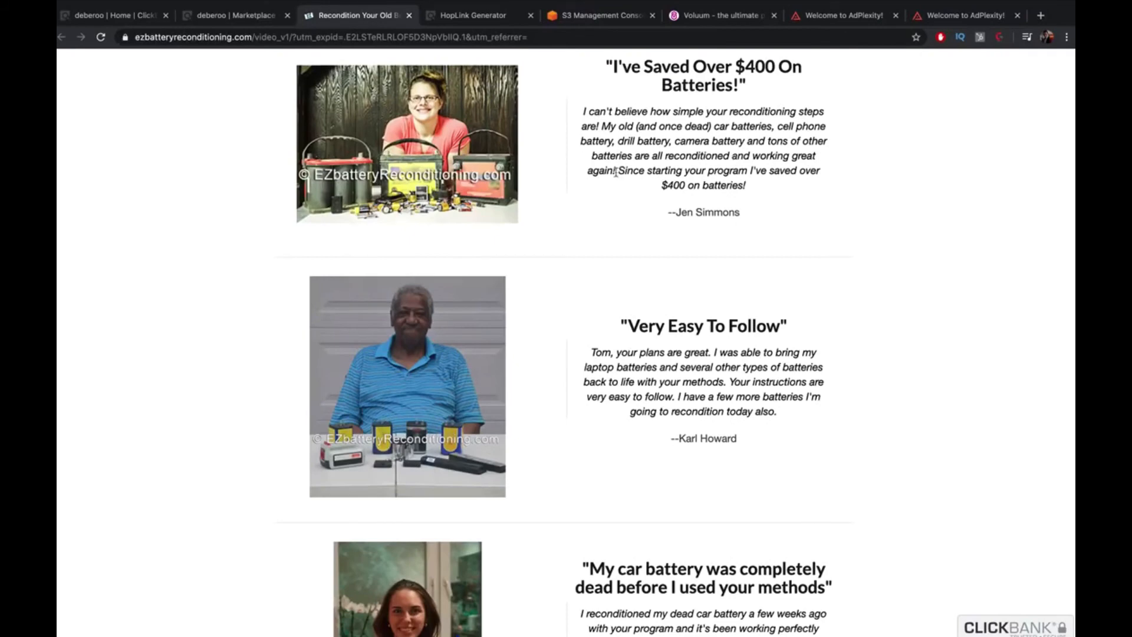
left_click_drag(615, 172, 584, 112)
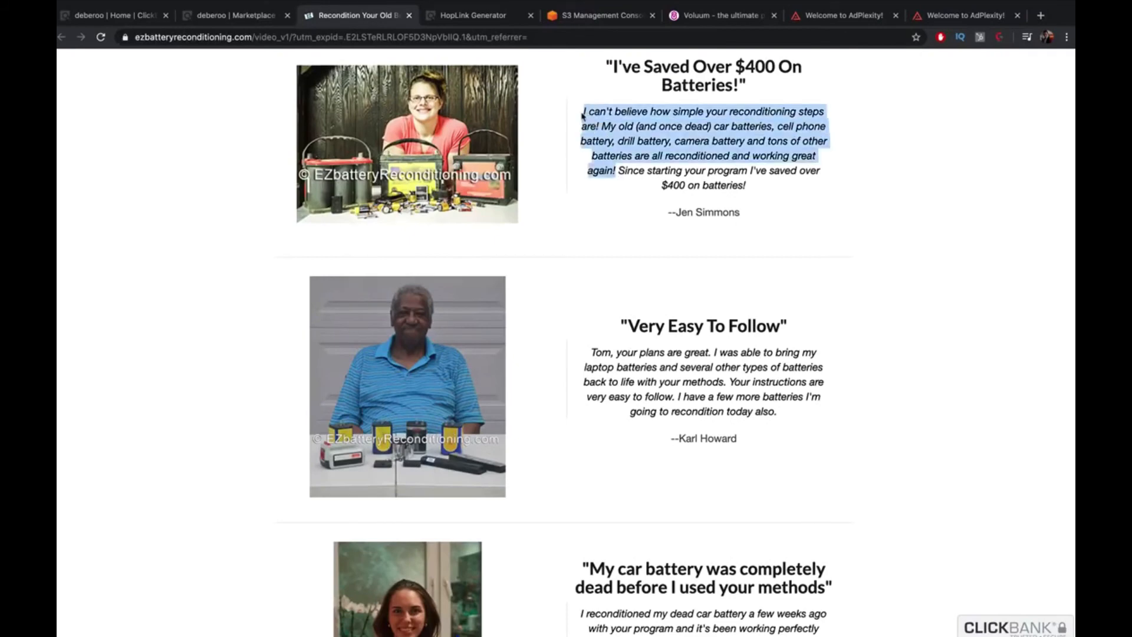
Review the rest of the page, then return from ClickBank to trigger the 'Don't Leave This Page' popup
scroll(664, 171, "down", 20)
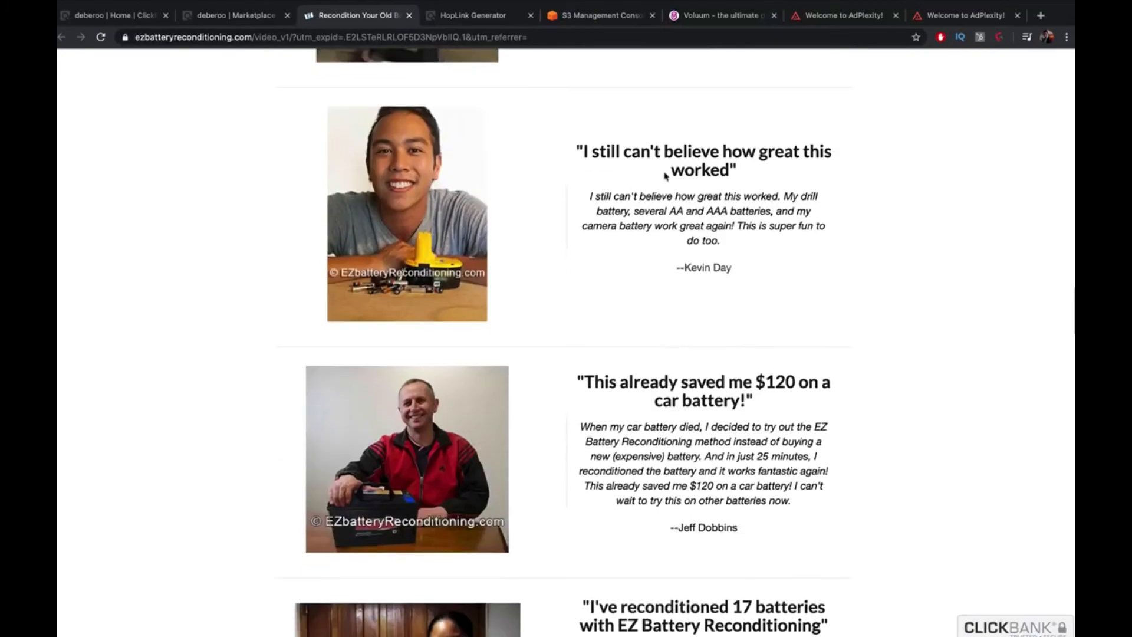
scroll(664, 176, "down", 15)
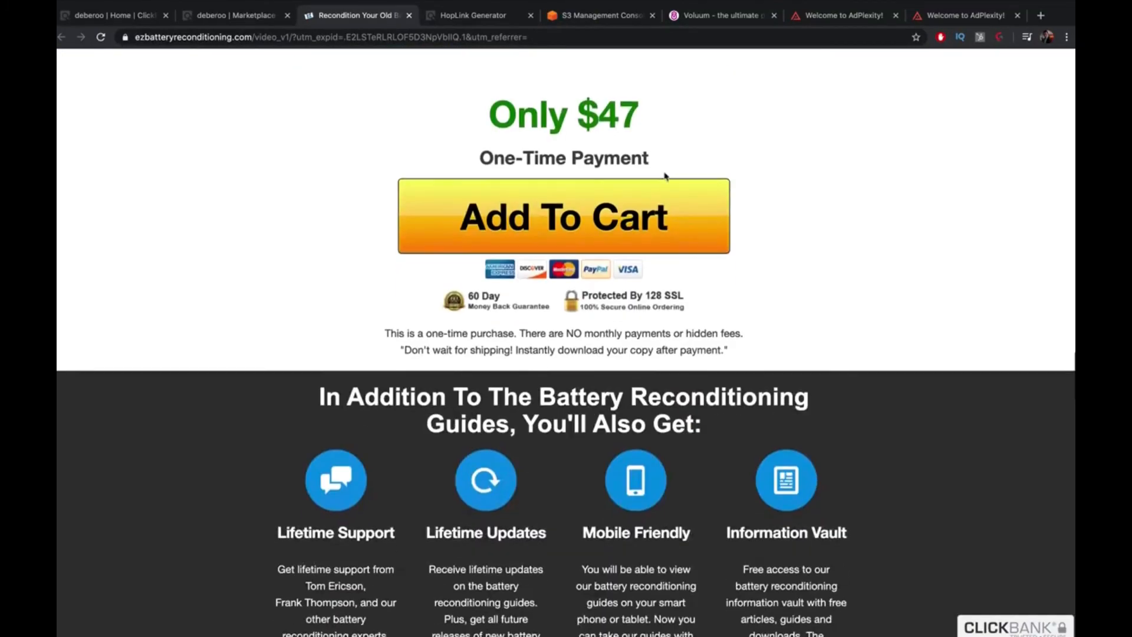
scroll(666, 175, "down", 5)
scroll(664, 171, "up", 4)
scroll(664, 174, "down", 12)
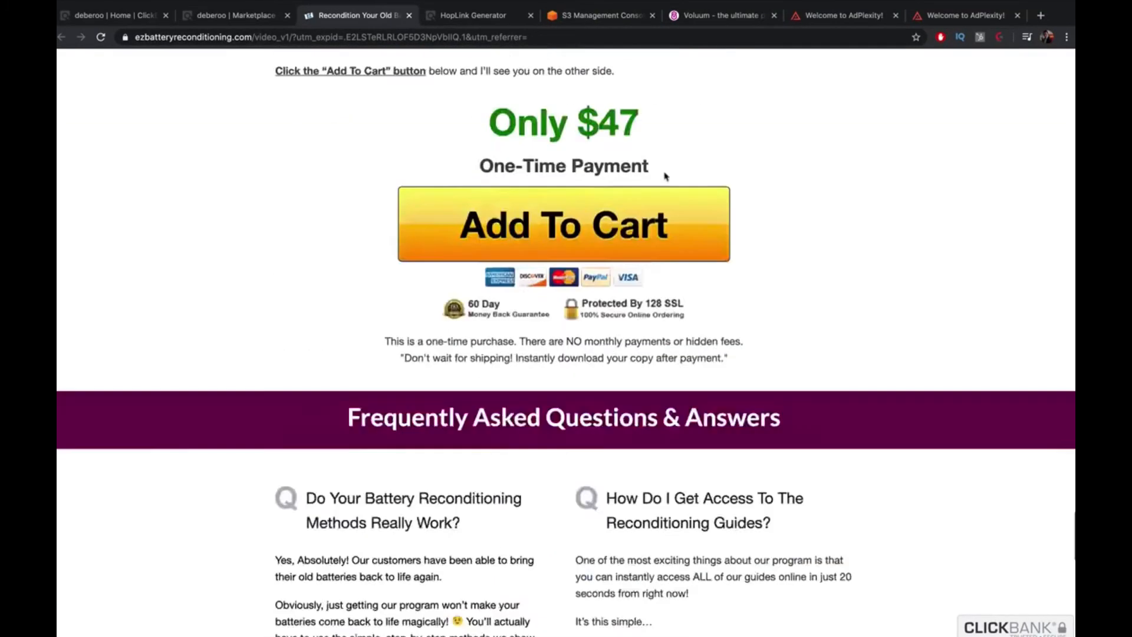
scroll(664, 172, "up", 15)
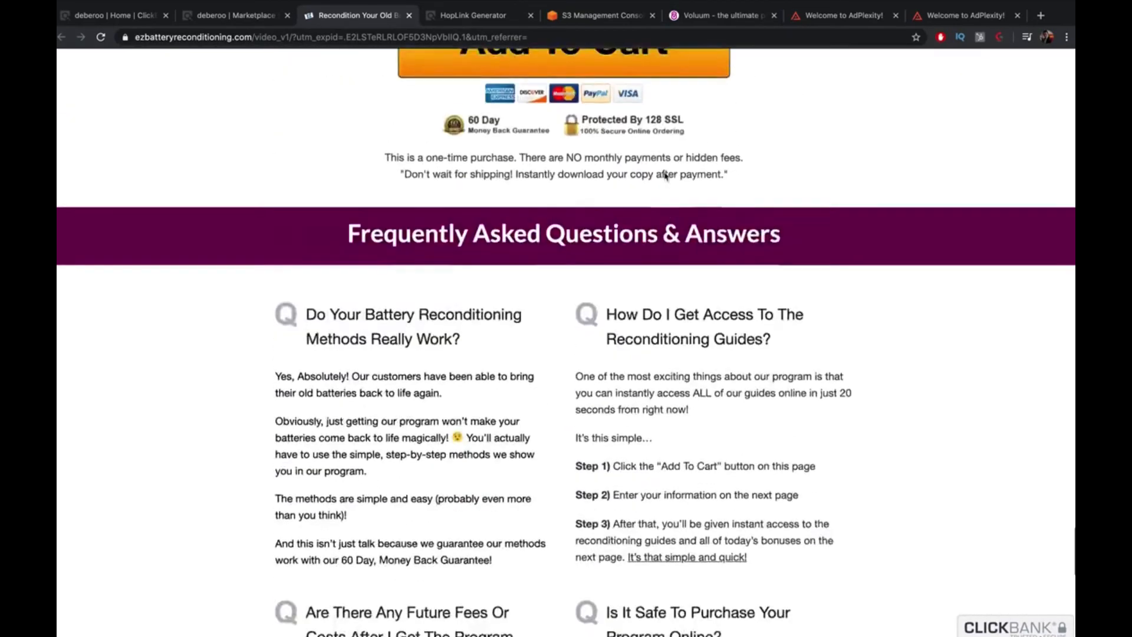
scroll(664, 176, "up", 15)
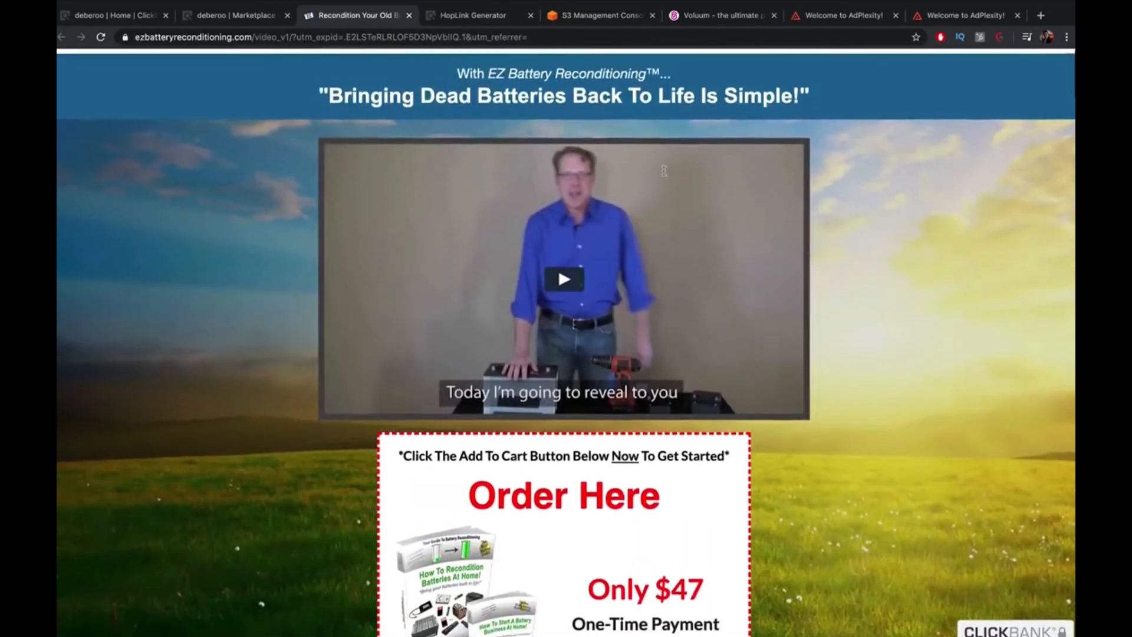
scroll(664, 171, "down", 2)
scroll(664, 171, "down", 7)
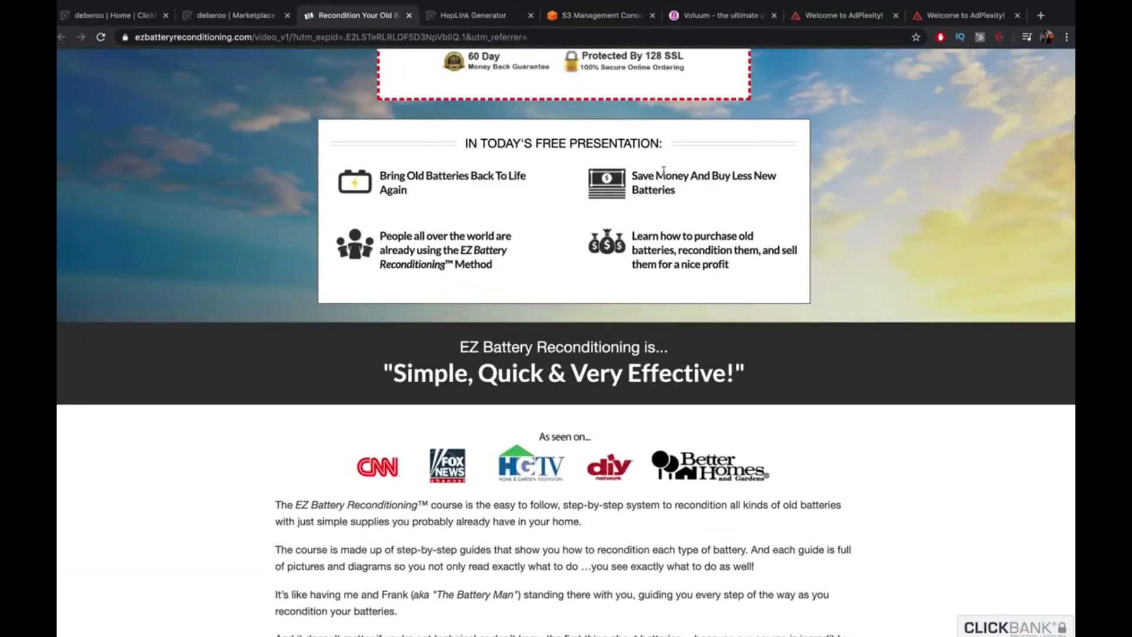
scroll(664, 171, "down", 8)
scroll(665, 175, "up", 10)
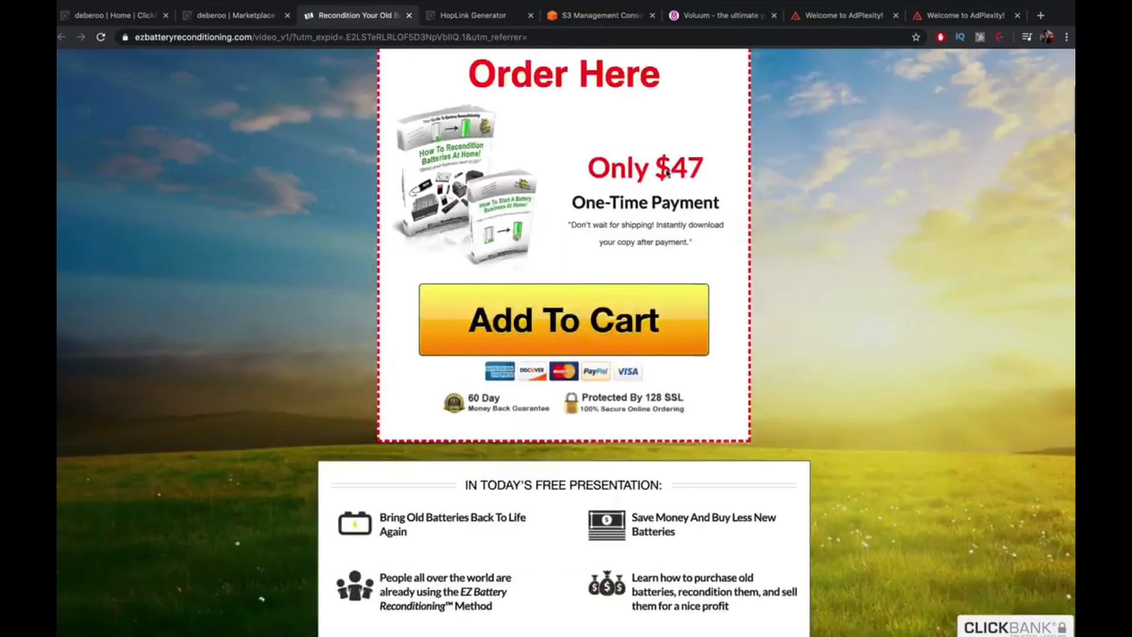
left_click(233, 15)
left_click(341, 13)
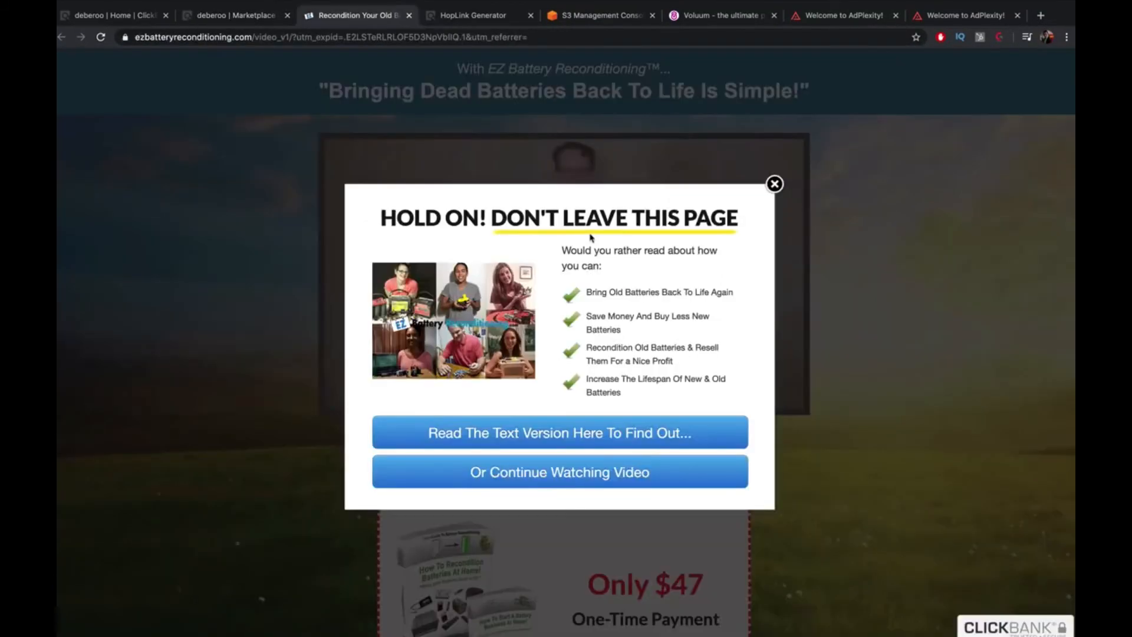
Open the text version of the sales pitch and look over its opening letter
left_click(681, 437)
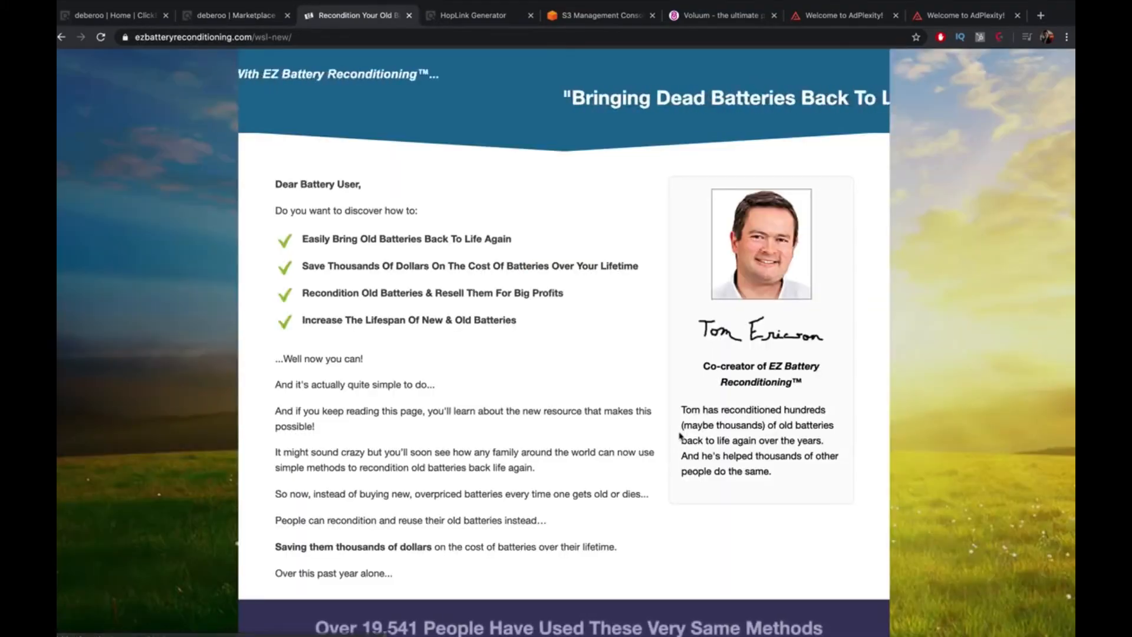
scroll(579, 406, "down", 2)
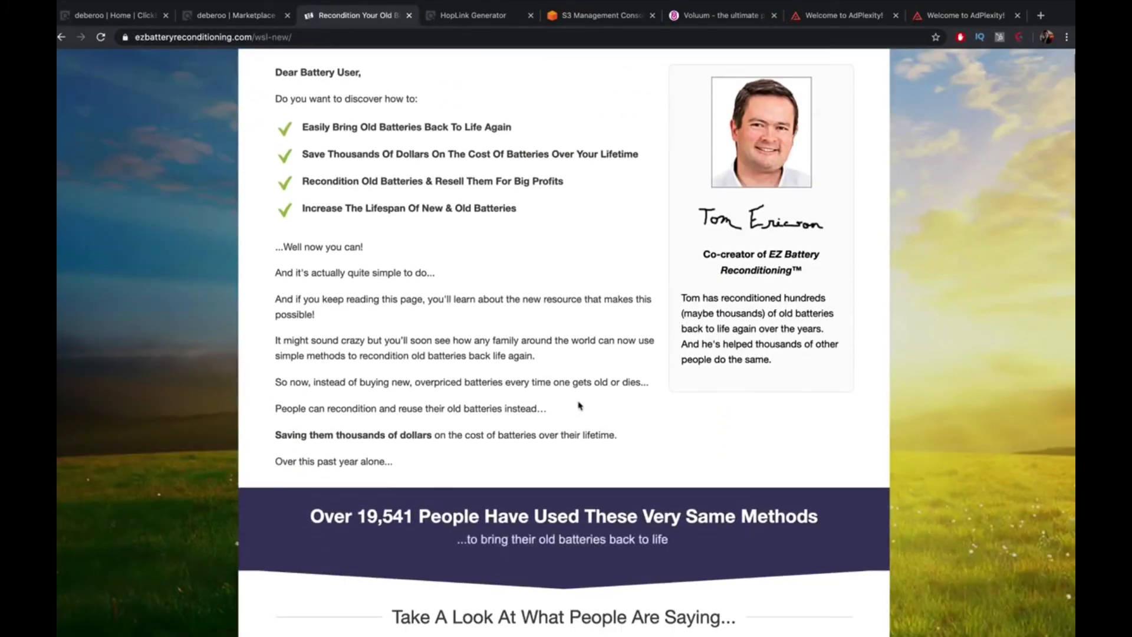
scroll(577, 406, "down", 5)
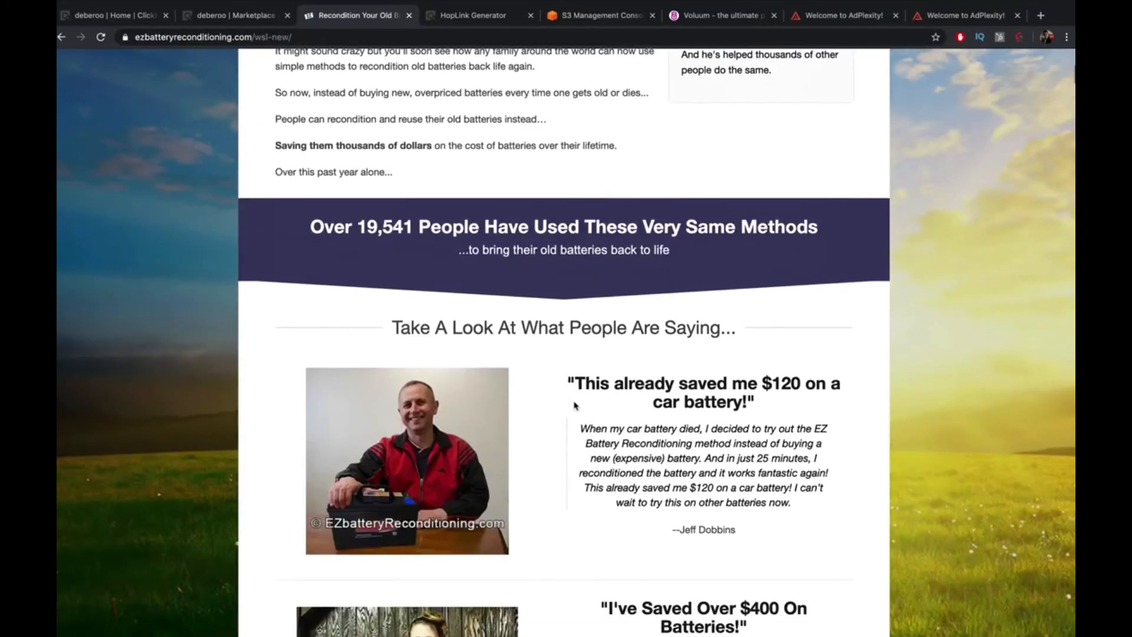
scroll(575, 403, "up", 5)
scroll(575, 403, "down", 1)
scroll(444, 291, "up", 1)
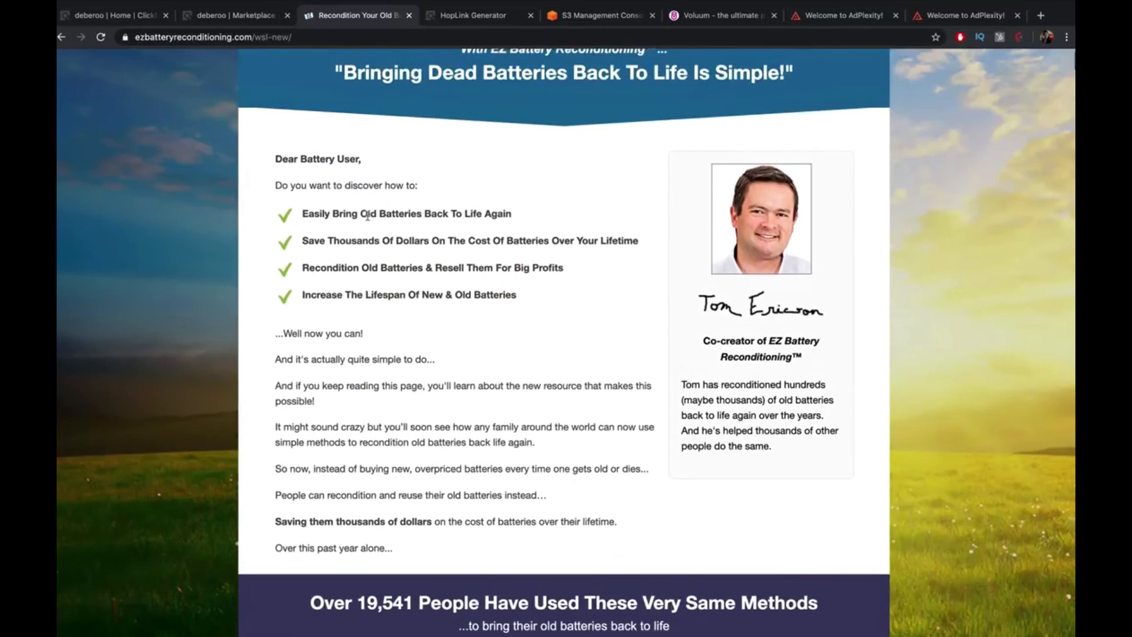
left_click_drag(274, 159, 334, 215)
left_click(332, 214)
Select the 'As you probably know...' paragraphs about rising battery costs
scroll(348, 244, "down", 1)
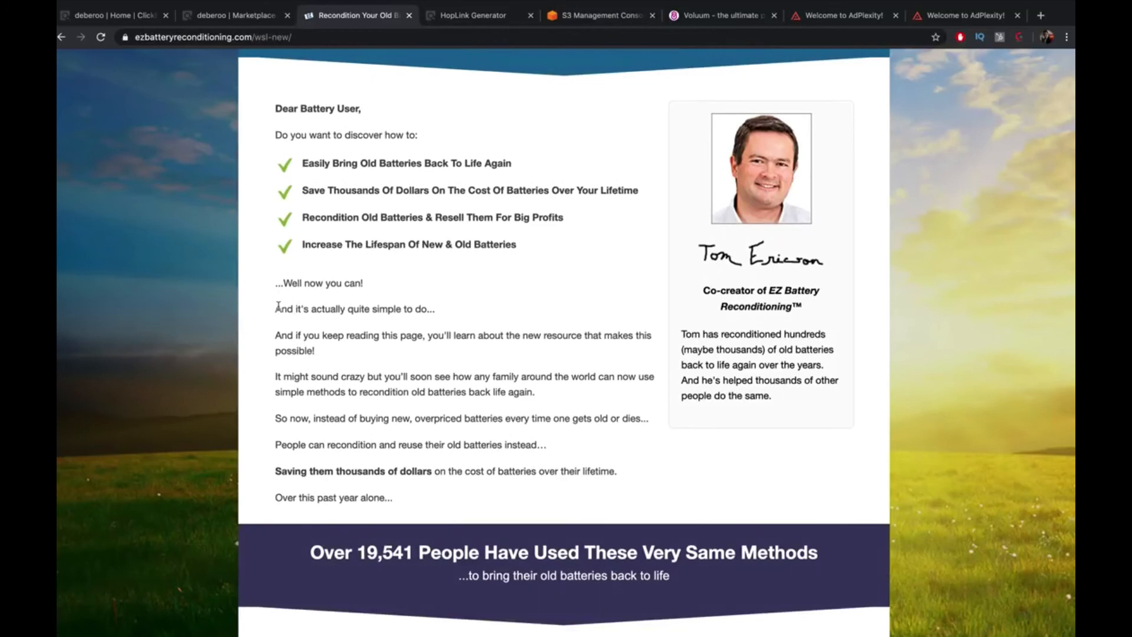
scroll(279, 306, "down", 20)
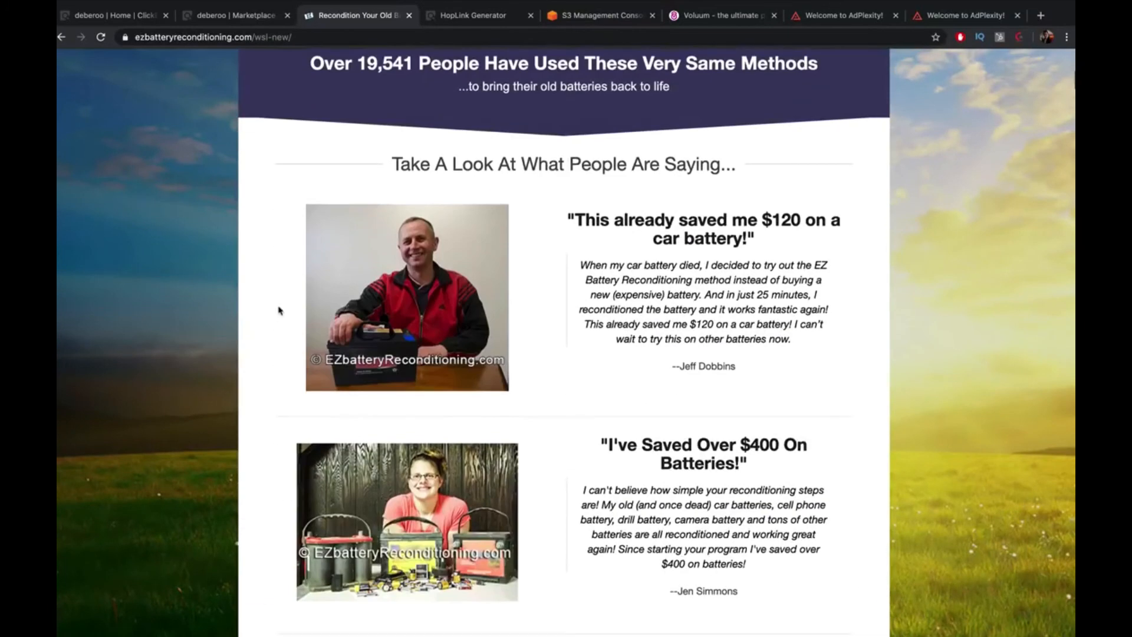
scroll(280, 310, "down", 5)
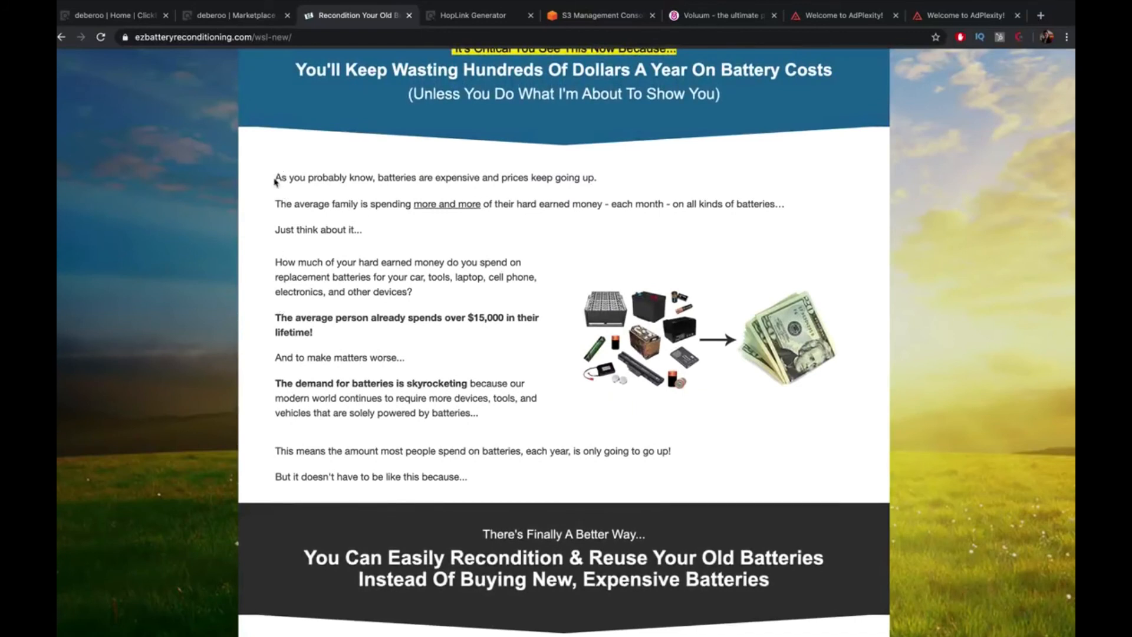
left_click_drag(274, 178, 475, 289)
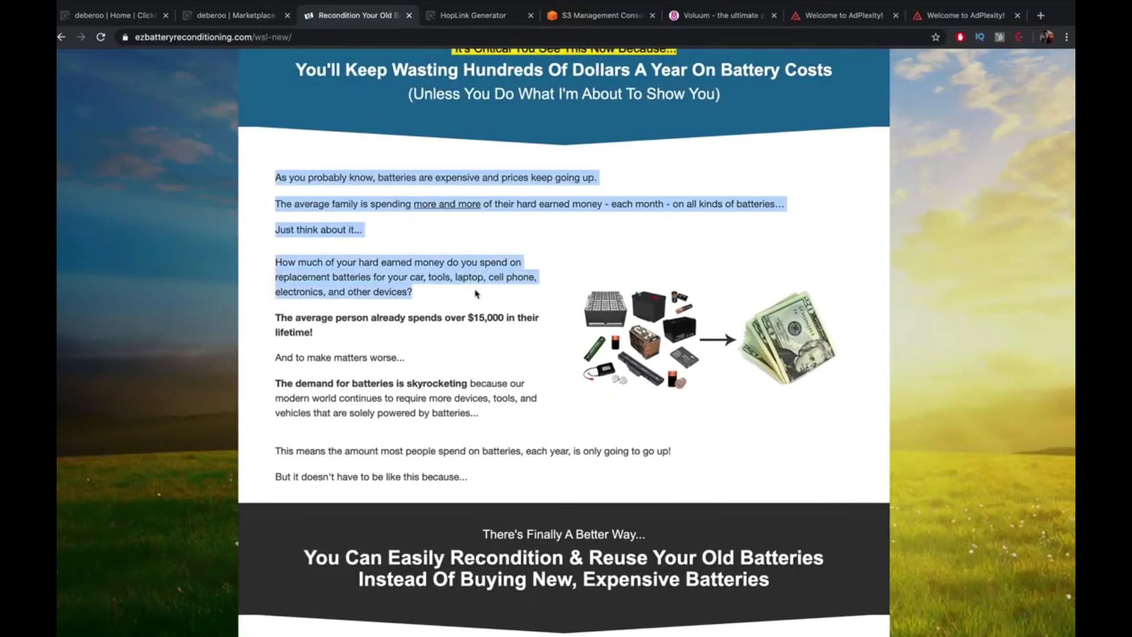
scroll(476, 290, "up", 1)
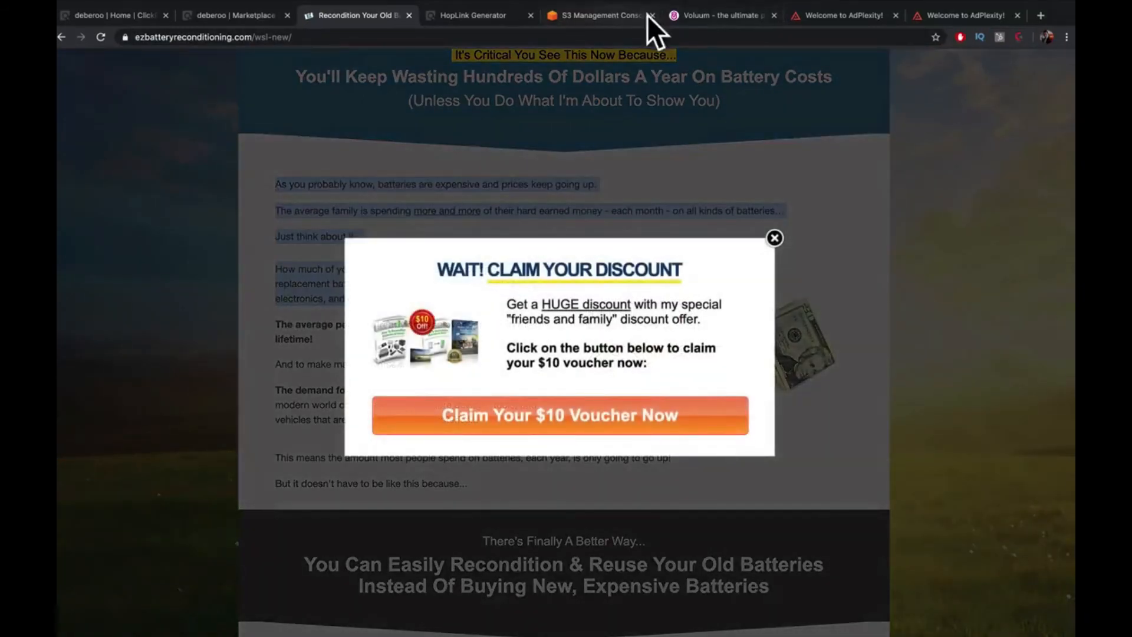
left_click(708, 16)
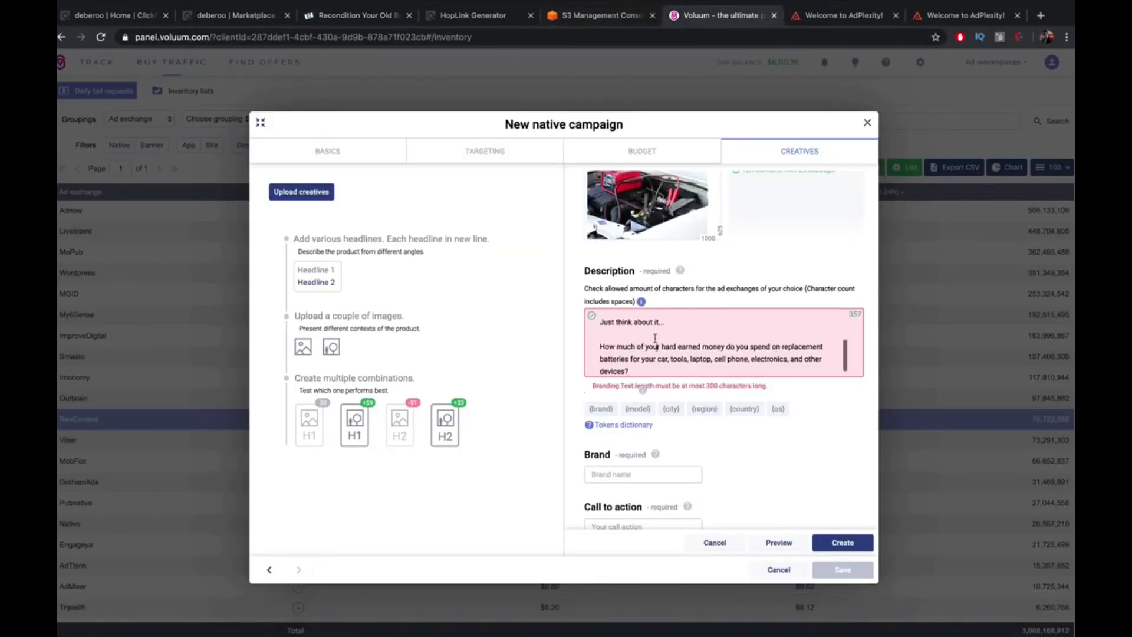
Trim the description to the battery-prices sentences, removing blank lines and extra text
key("BackSpace")
left_click(601, 338)
key("BackSpace")
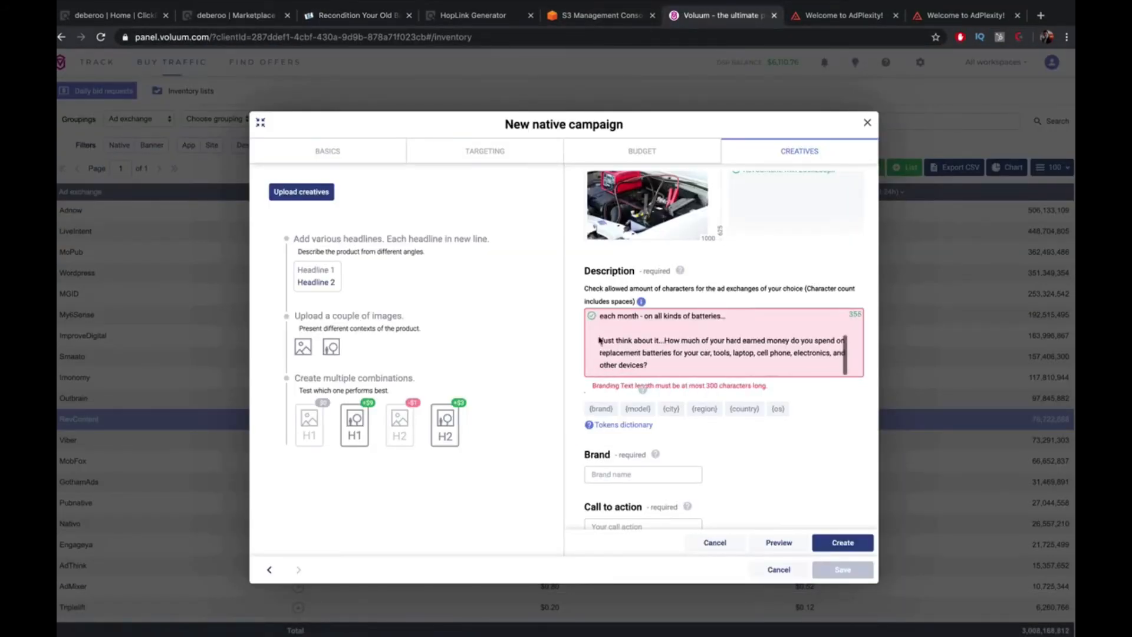
left_click(600, 339)
key("BackSpace")
key("BackSpace")
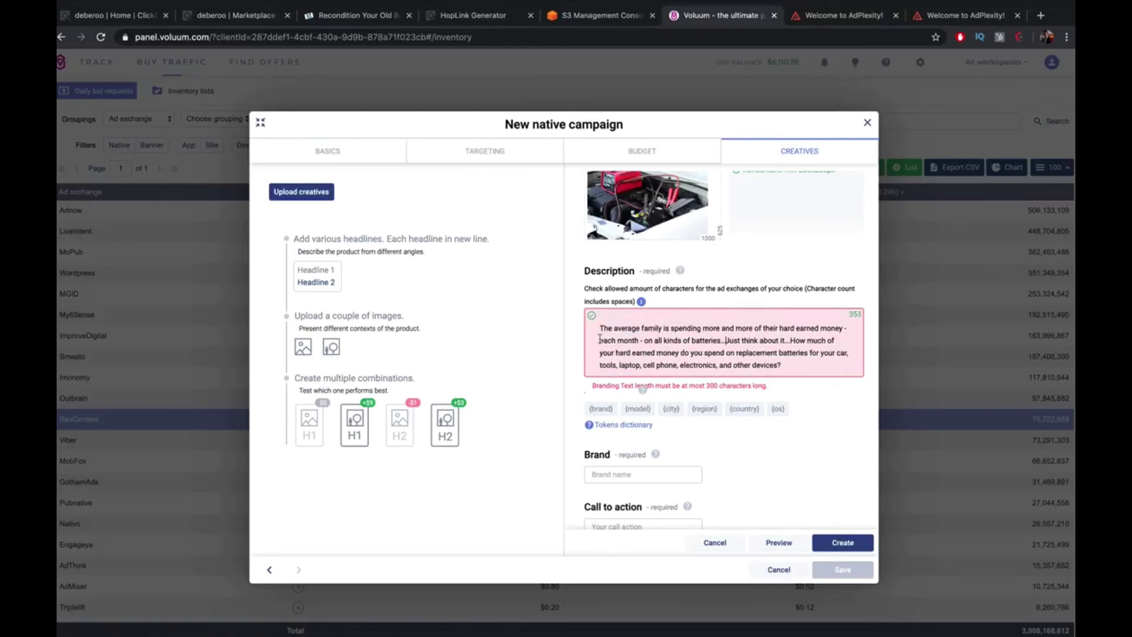
type("As you probably know, batteries are expensive and prices keep going up.")
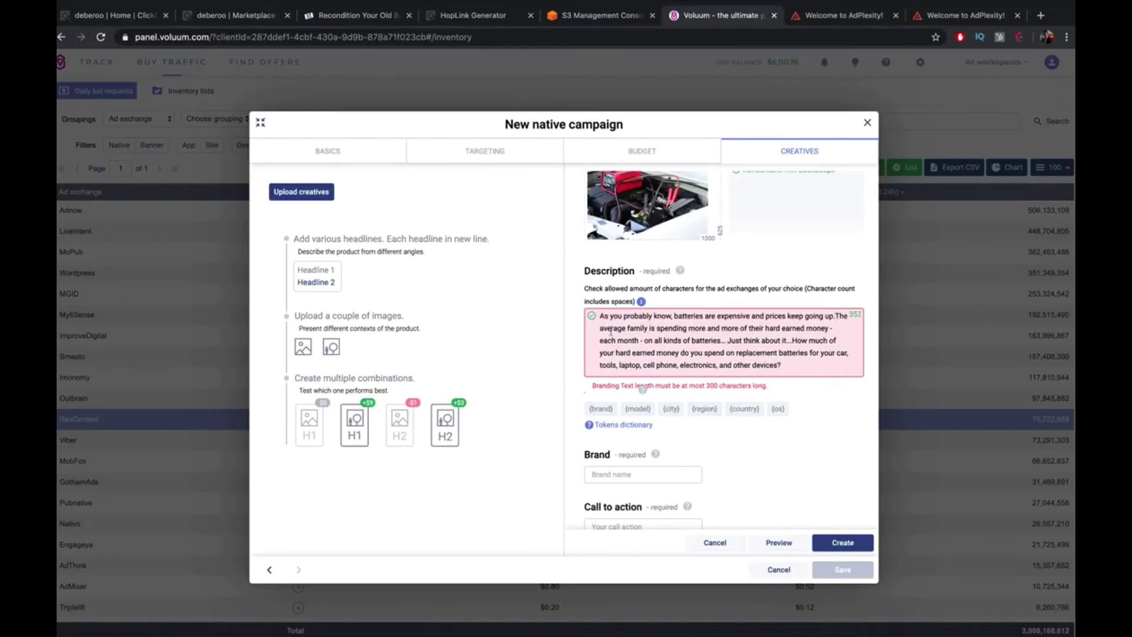
scroll(767, 332, "down", 1)
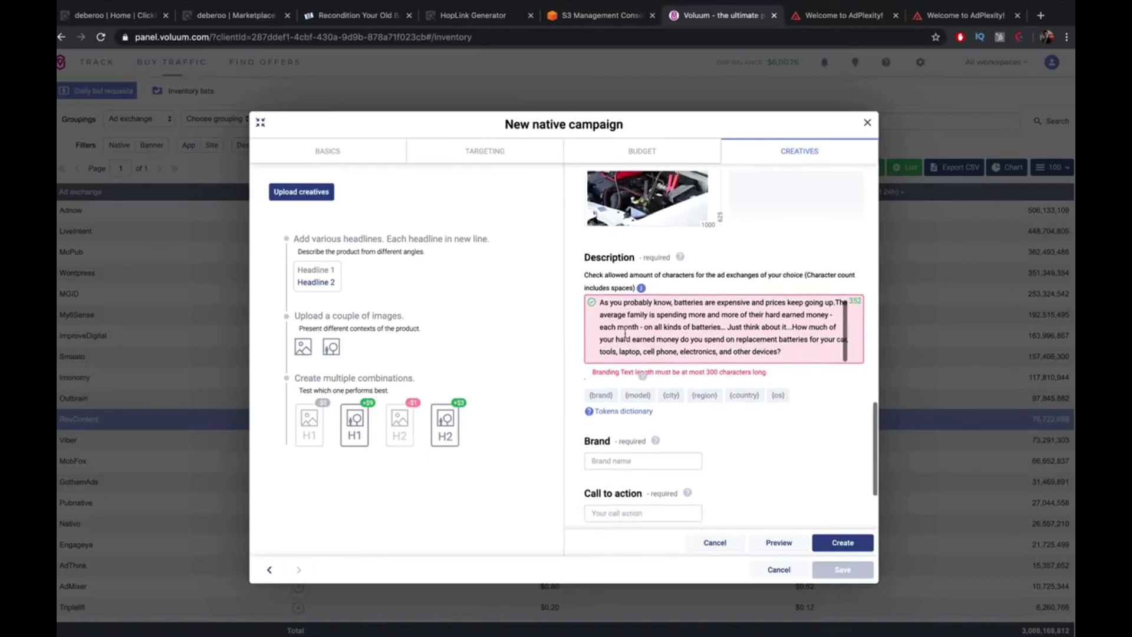
left_click_drag(797, 318, 758, 294)
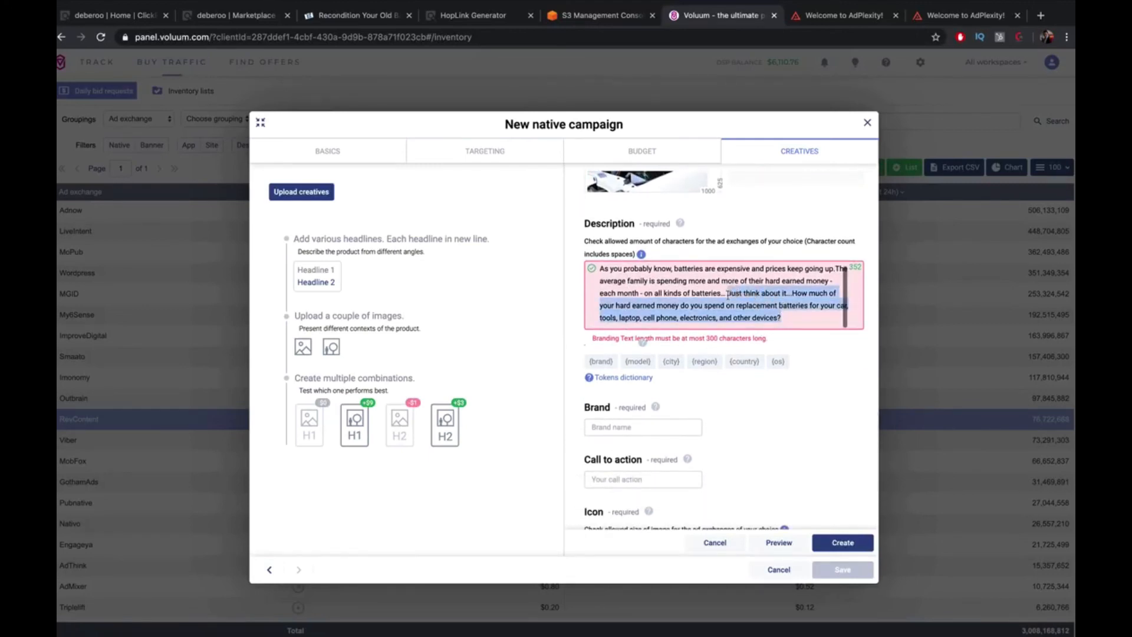
key("BackSpace")
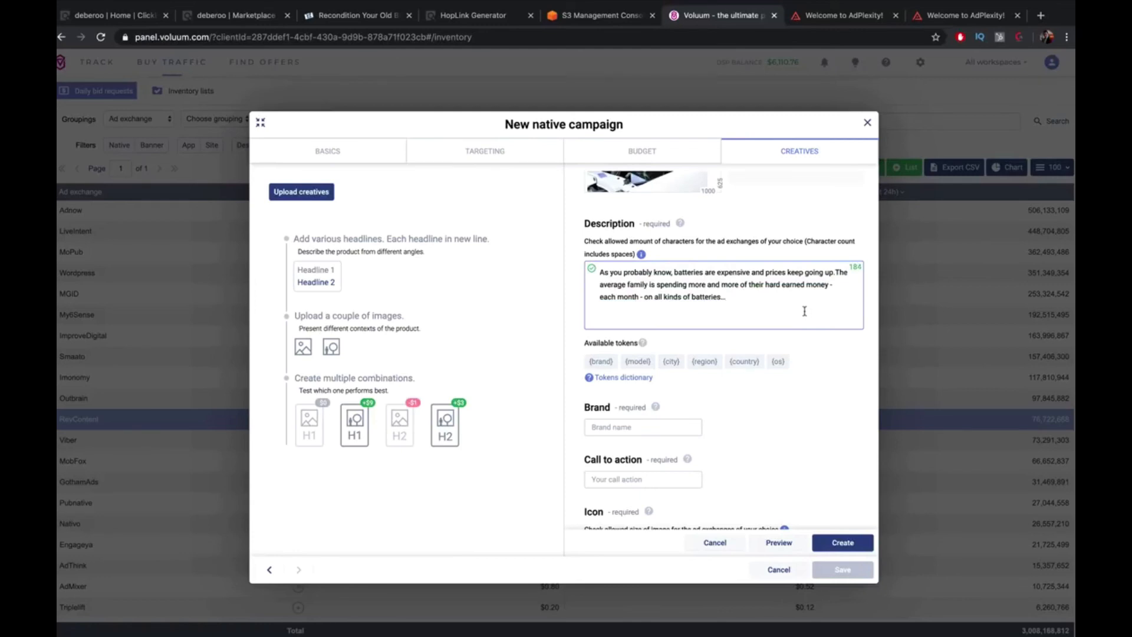
Set the brand to EzBattery and the call to action to 'Click Here Now'
scroll(799, 384, "down", 3)
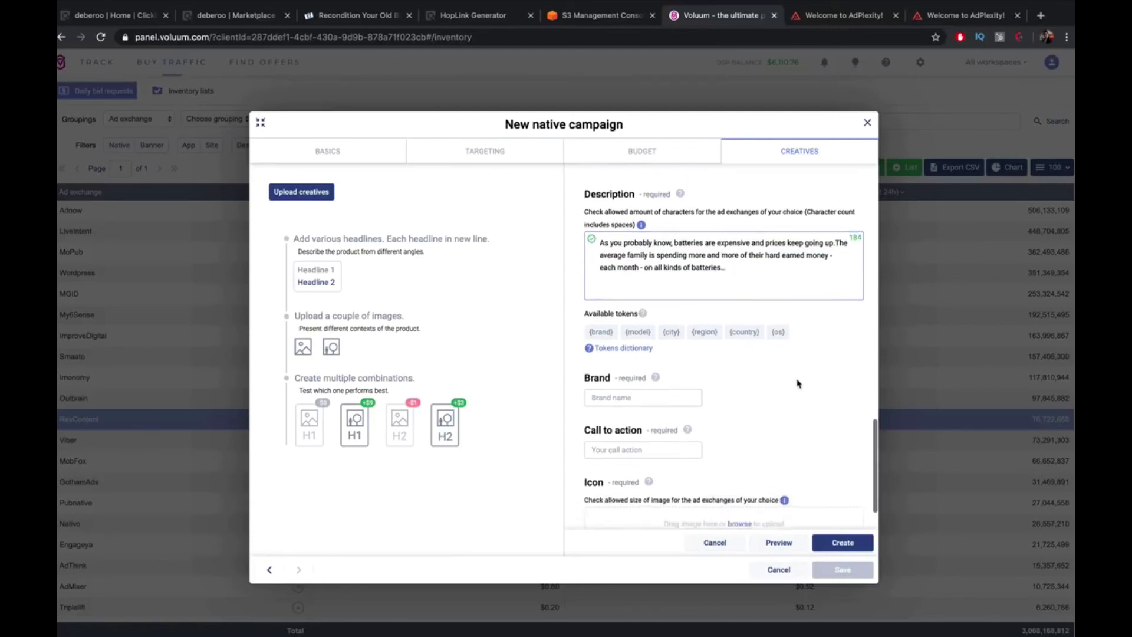
left_click(682, 341)
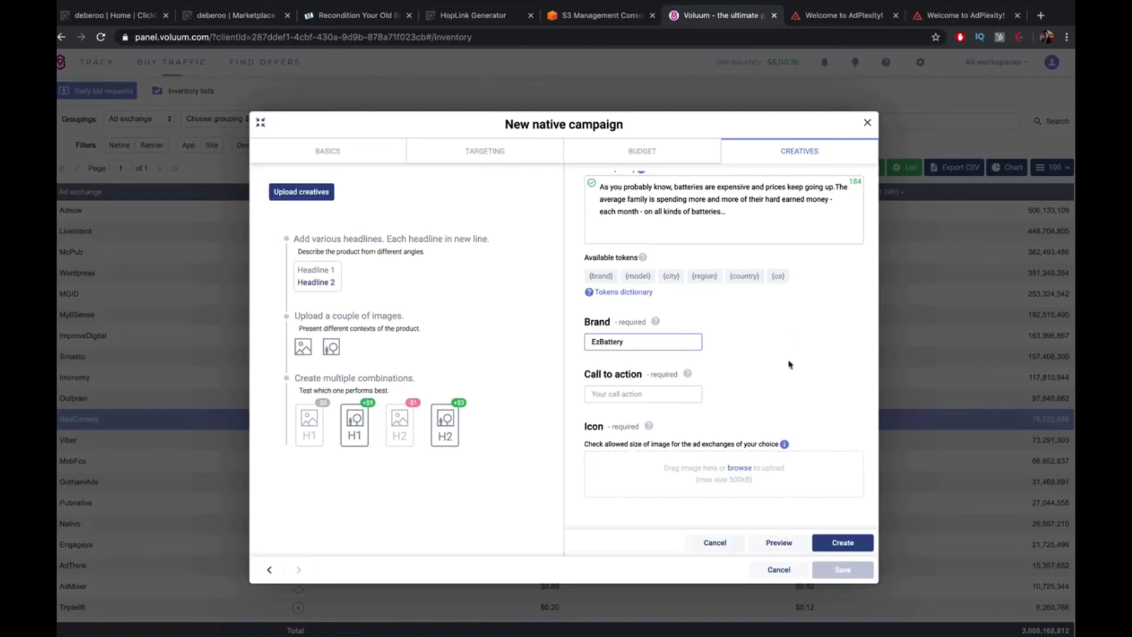
left_click(696, 391)
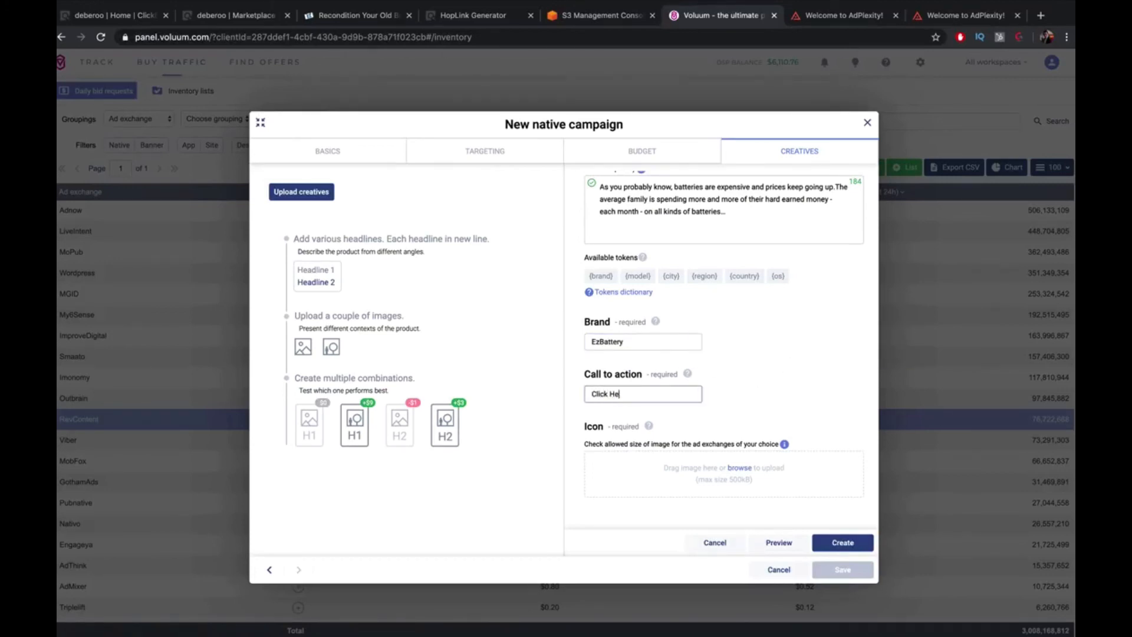
scroll(712, 383, "down", 1)
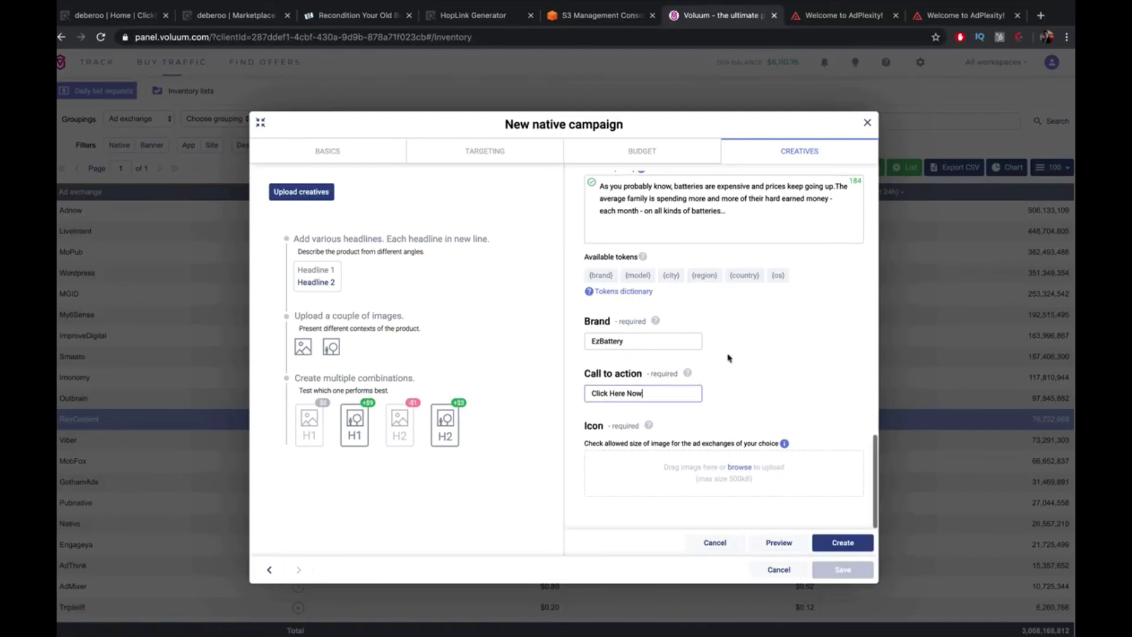
left_click(1040, 16)
Search Google Images for 'battery icon' and preview a few candidate icons
type("f")
key("BackSpace")
key("BackSpace")
type("bat")
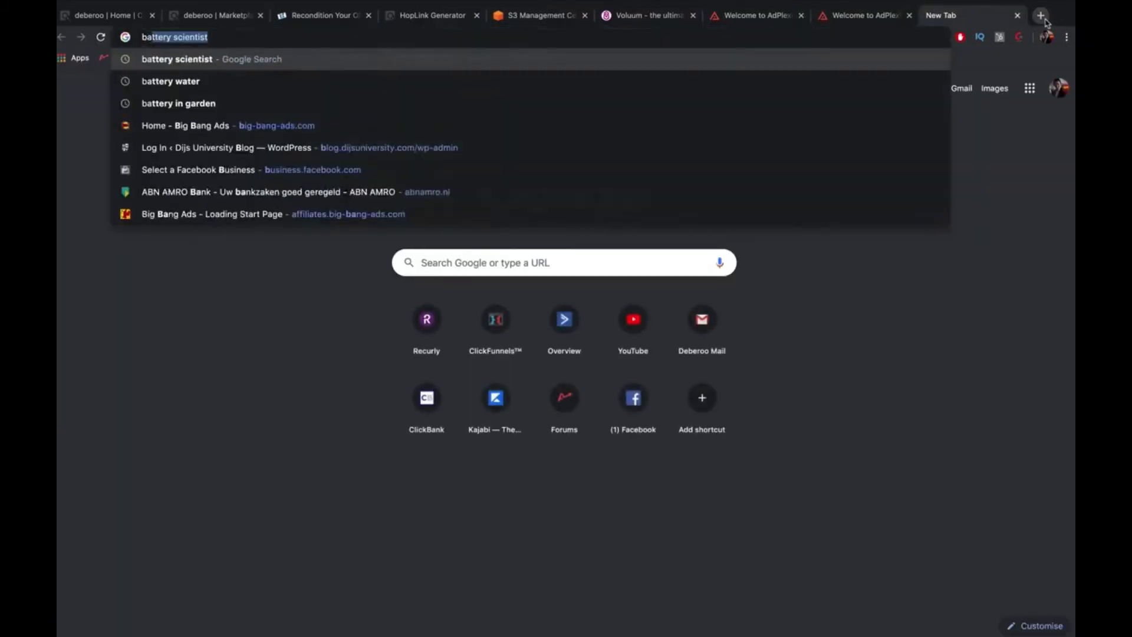
type("tery icon")
key("Return")
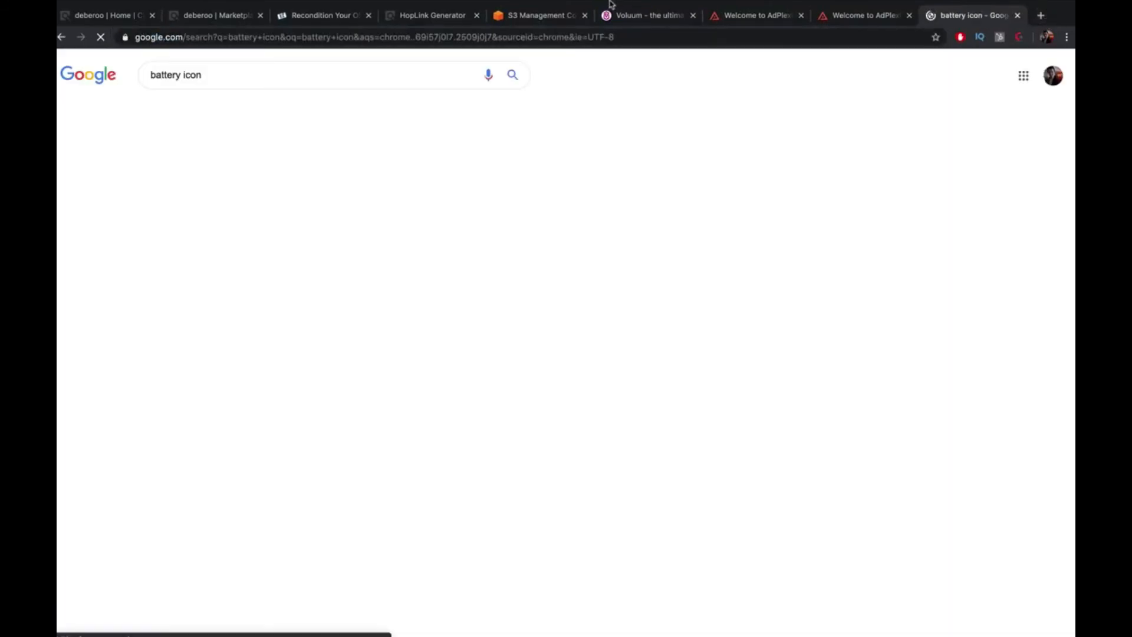
left_click(204, 110)
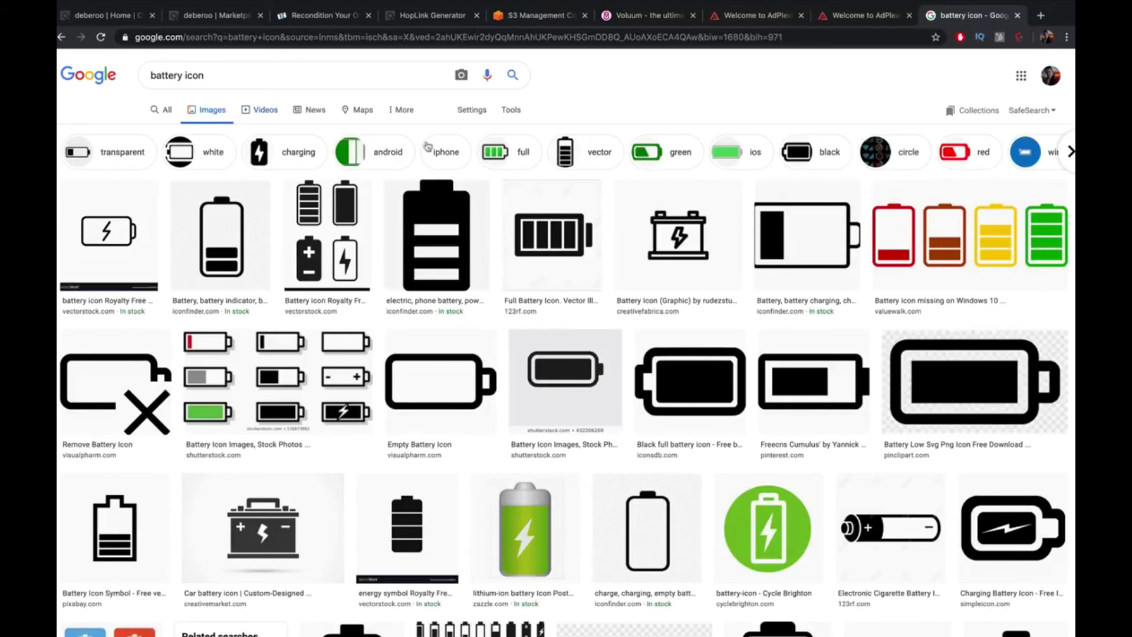
left_click(679, 235)
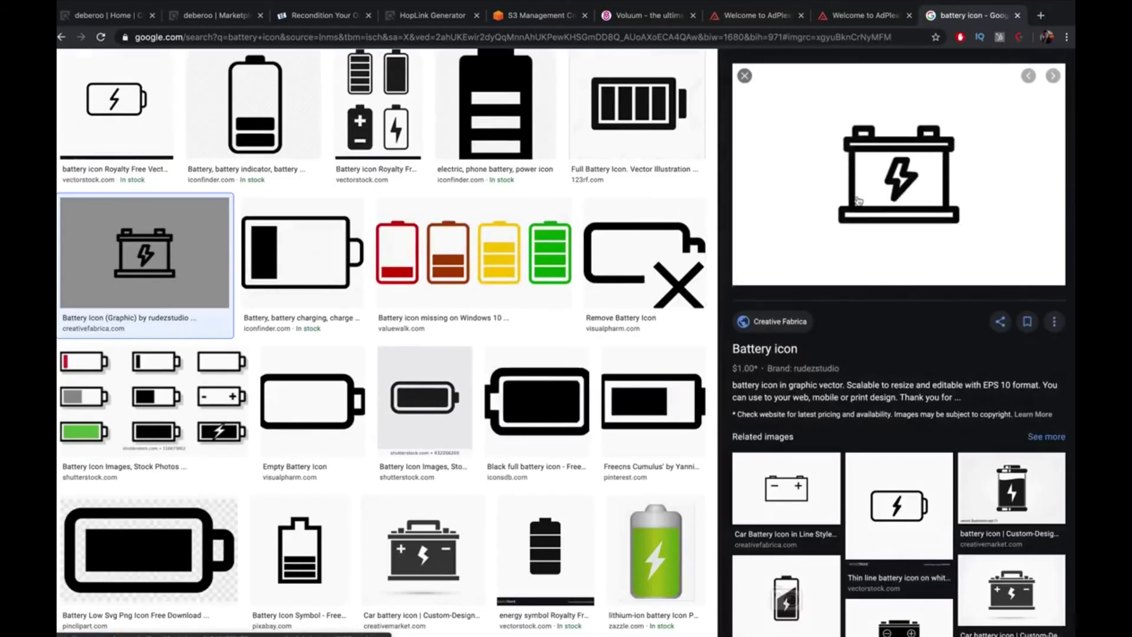
left_click(655, 563)
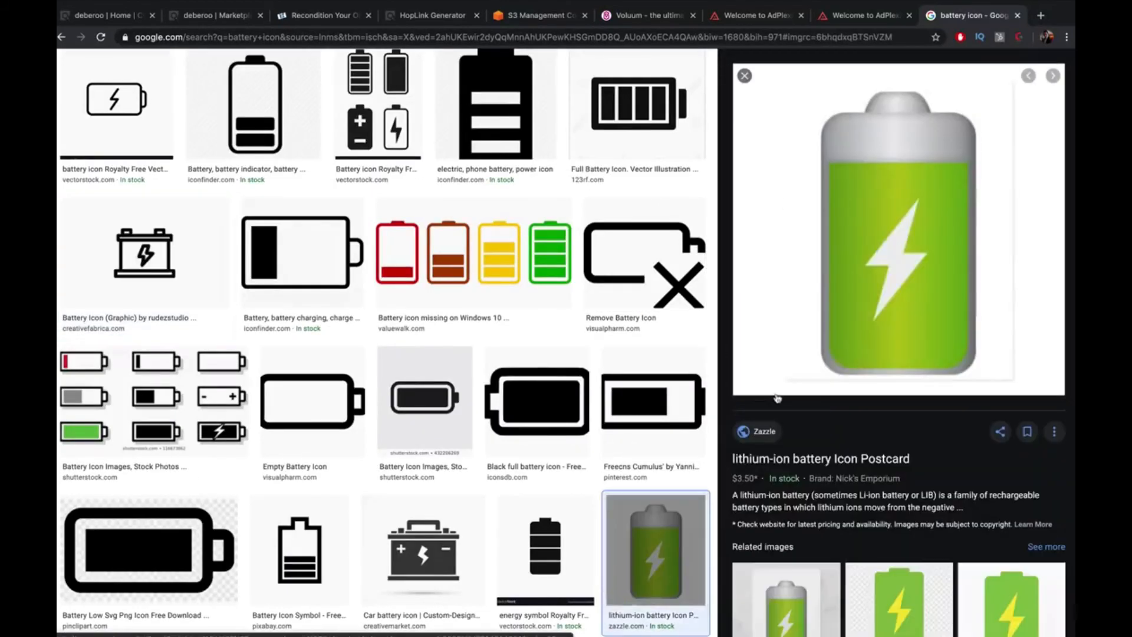
key("Left")
key("Left")
key("Left")
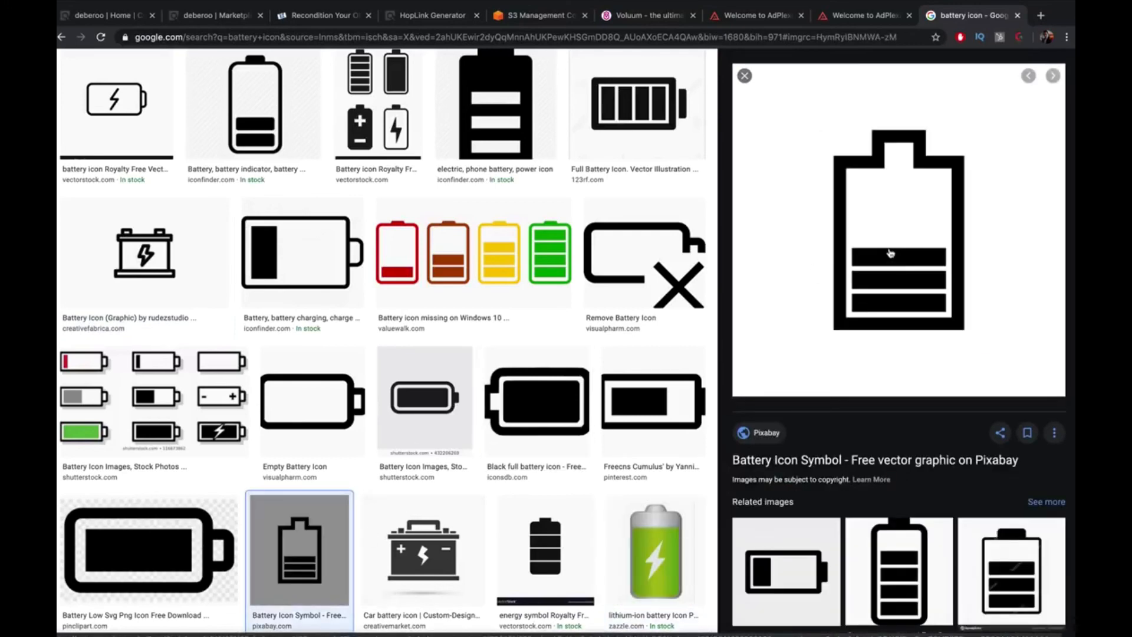
Save the outlined battery icon to the Desktop
scroll(890, 252, "up", 2)
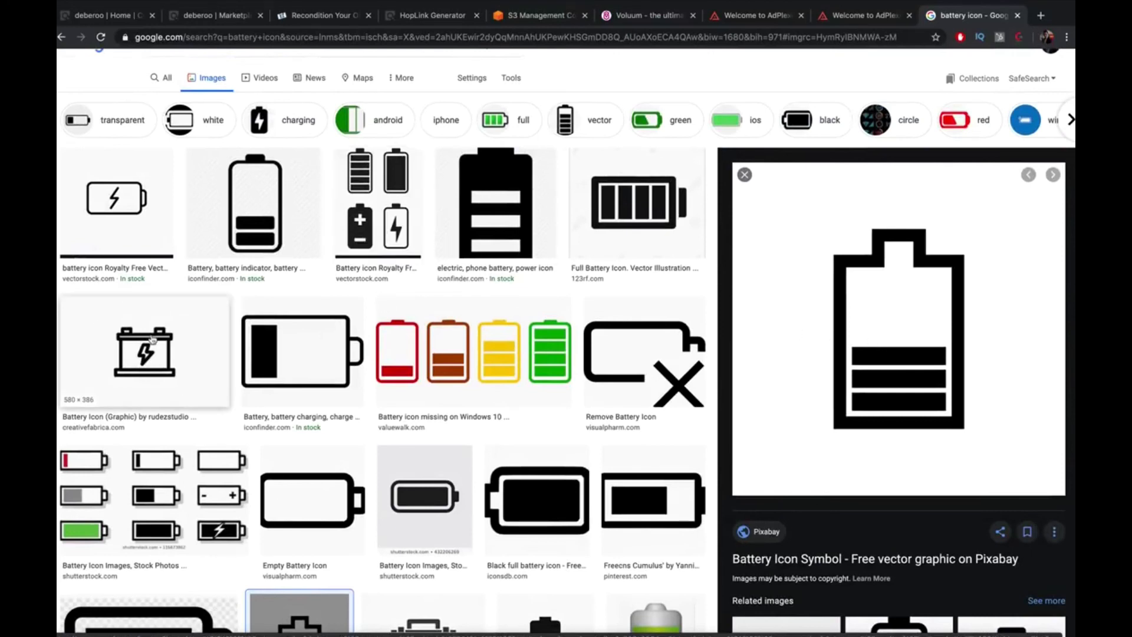
right_click(818, 332)
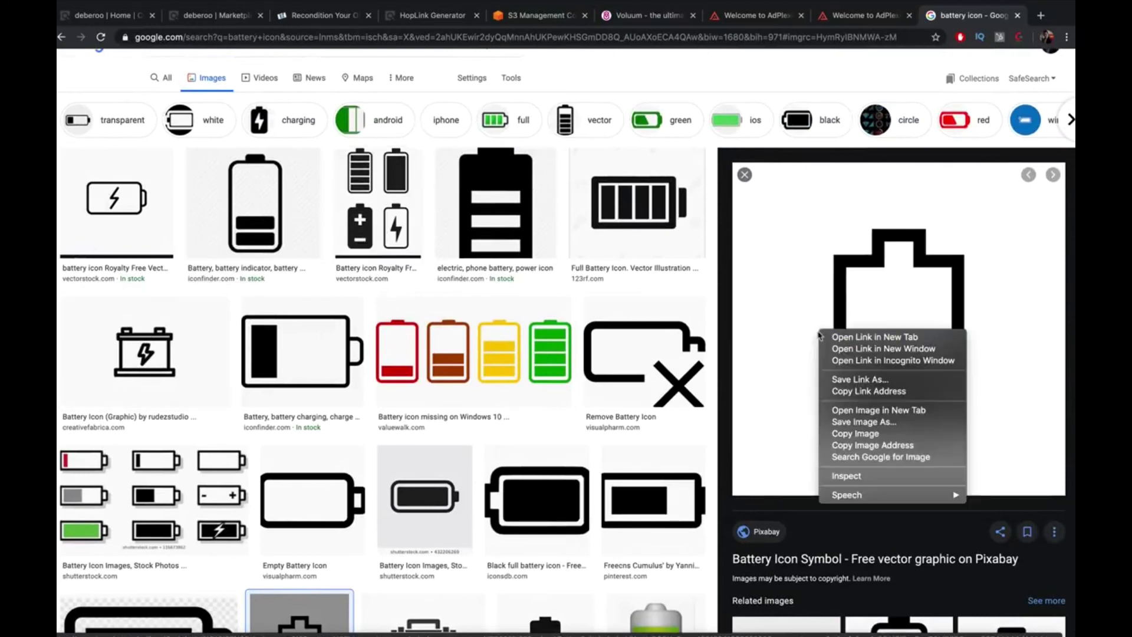
left_click(882, 421)
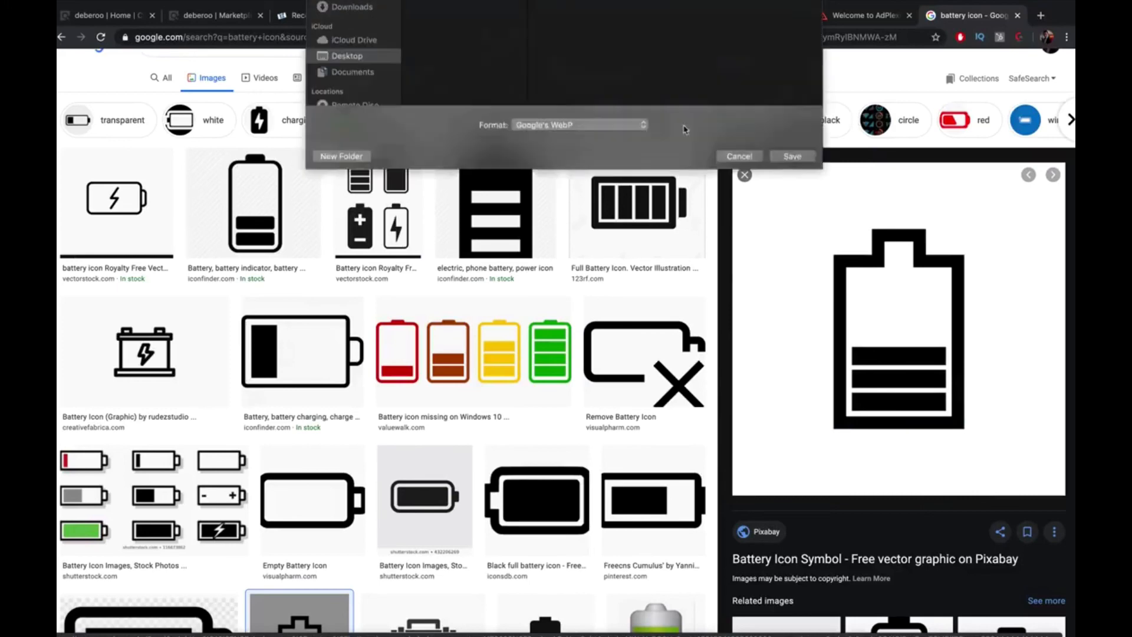
left_click(808, 260)
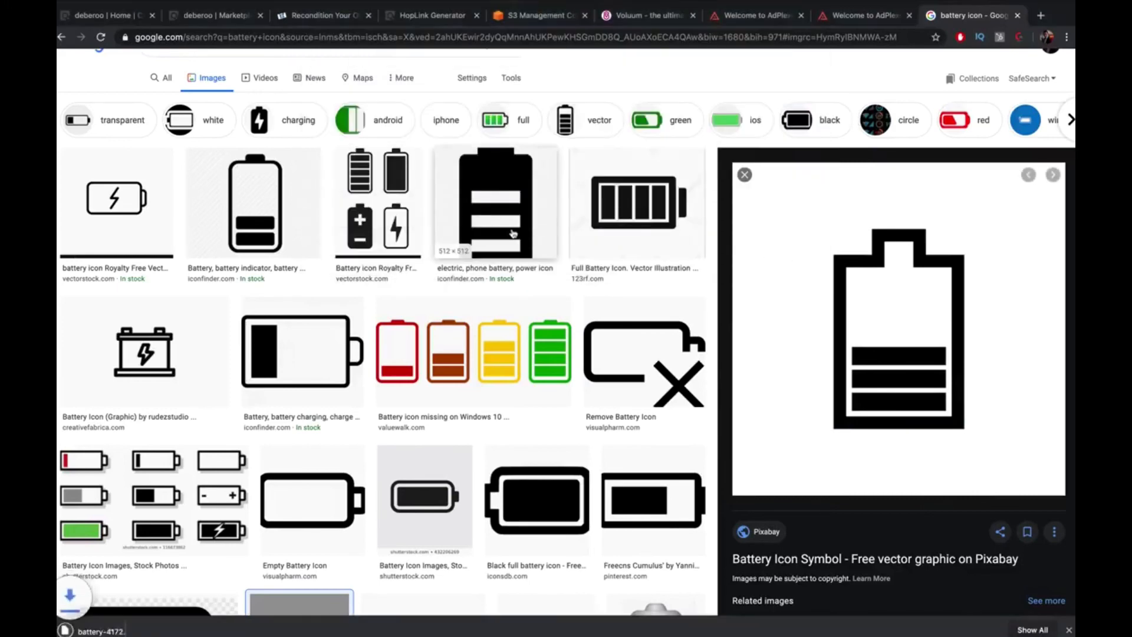
Save the green circle battery icon as battery-icon.png
scroll(513, 233, "down", 5)
scroll(513, 233, "down", 2)
left_click(252, 330)
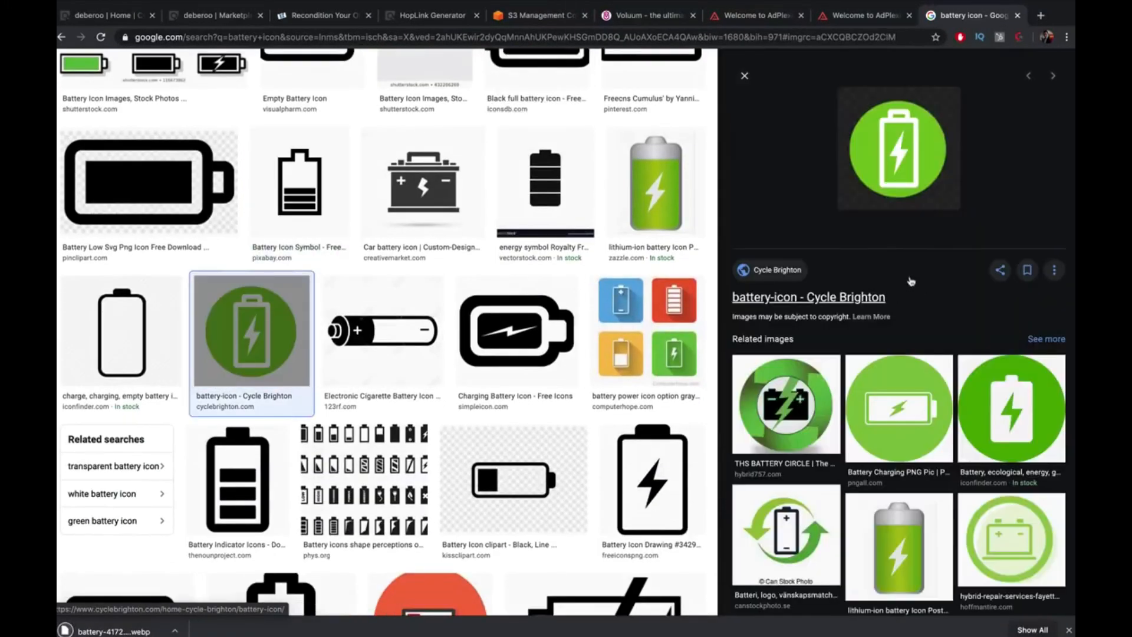
right_click(879, 190)
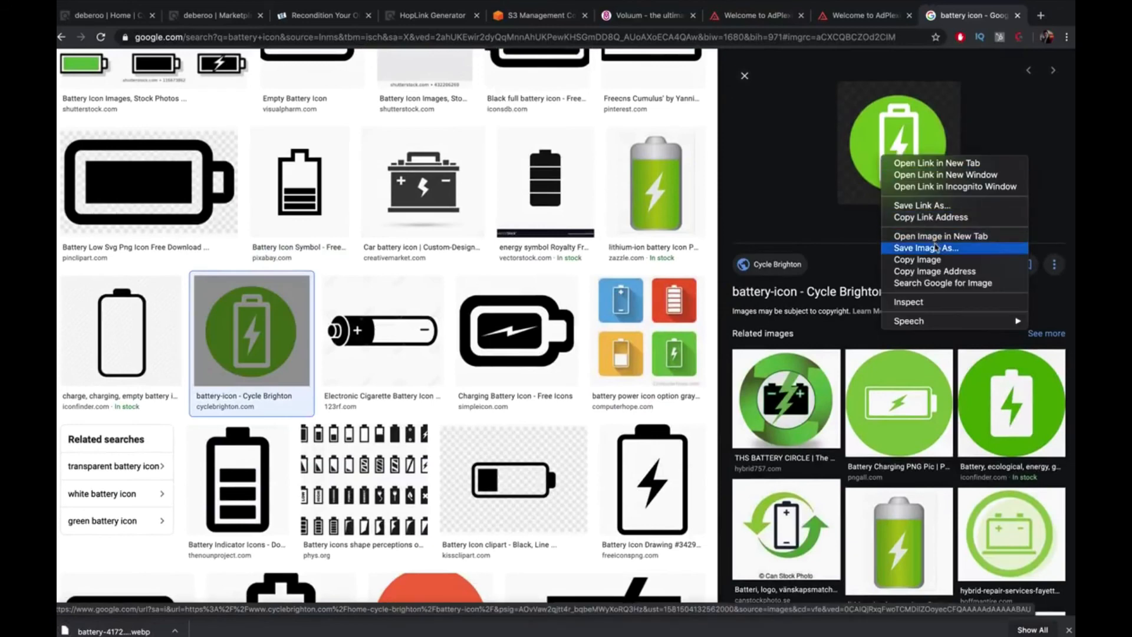
left_click(938, 247)
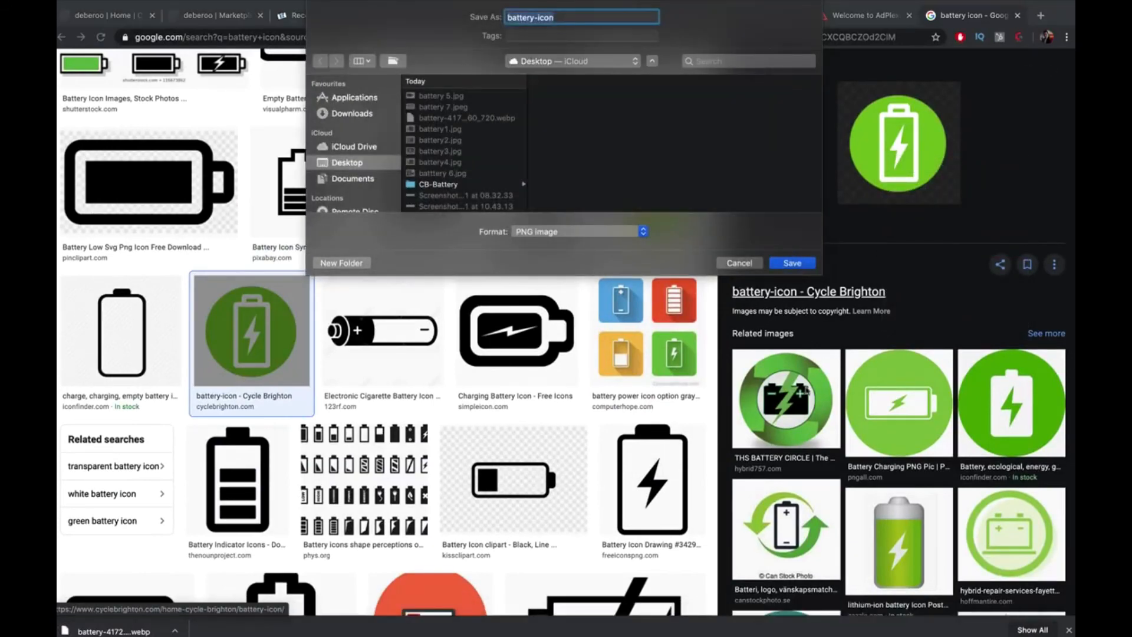
left_click(792, 263)
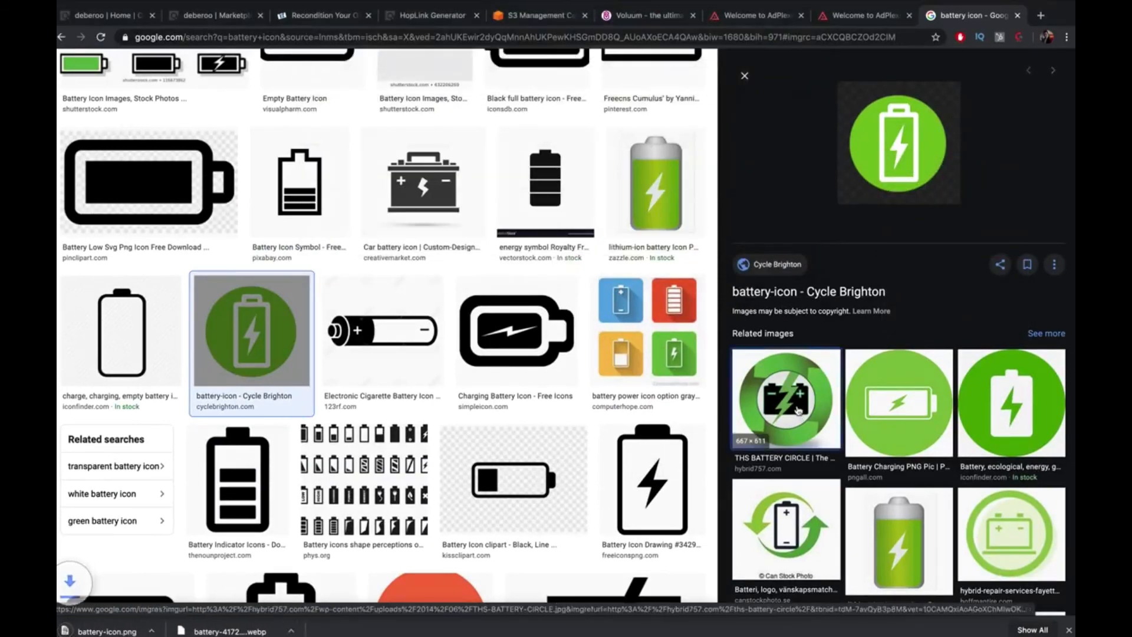
Save the THS BATTERY CIRCLE image and return to the Voluum campaign
left_click(786, 401)
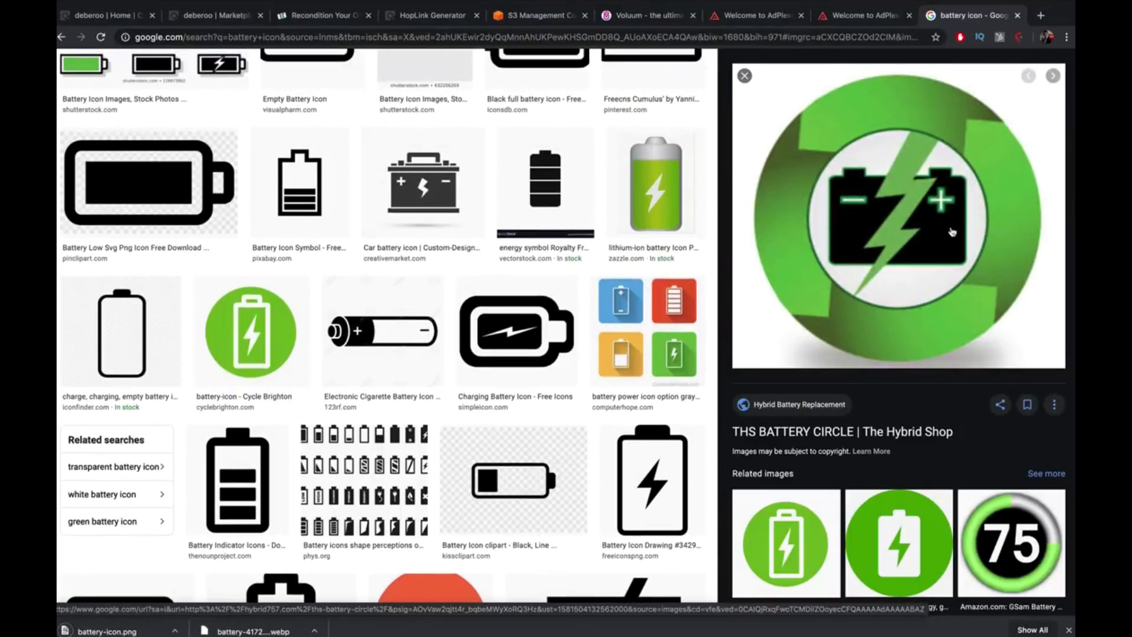
right_click(914, 213)
left_click(973, 311)
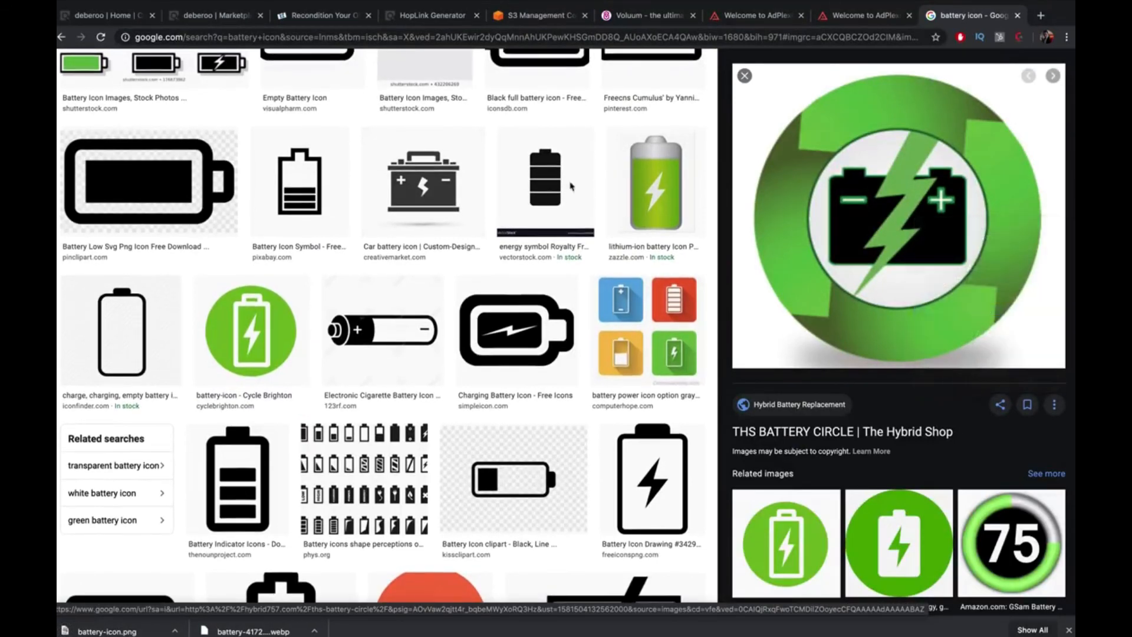
left_click(797, 263)
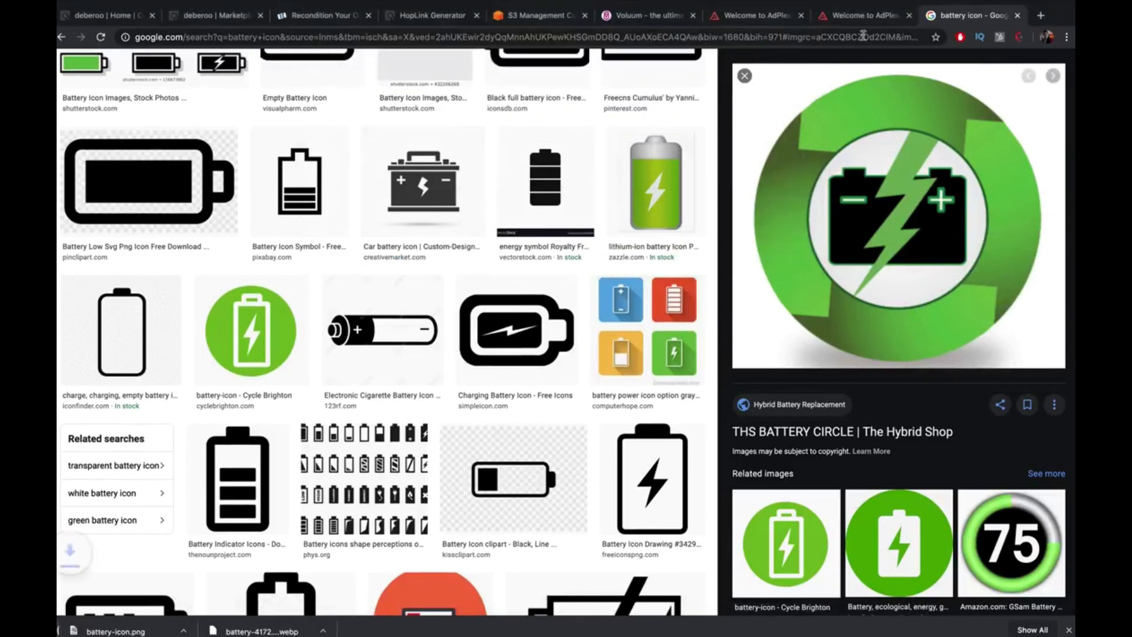
left_click(643, 15)
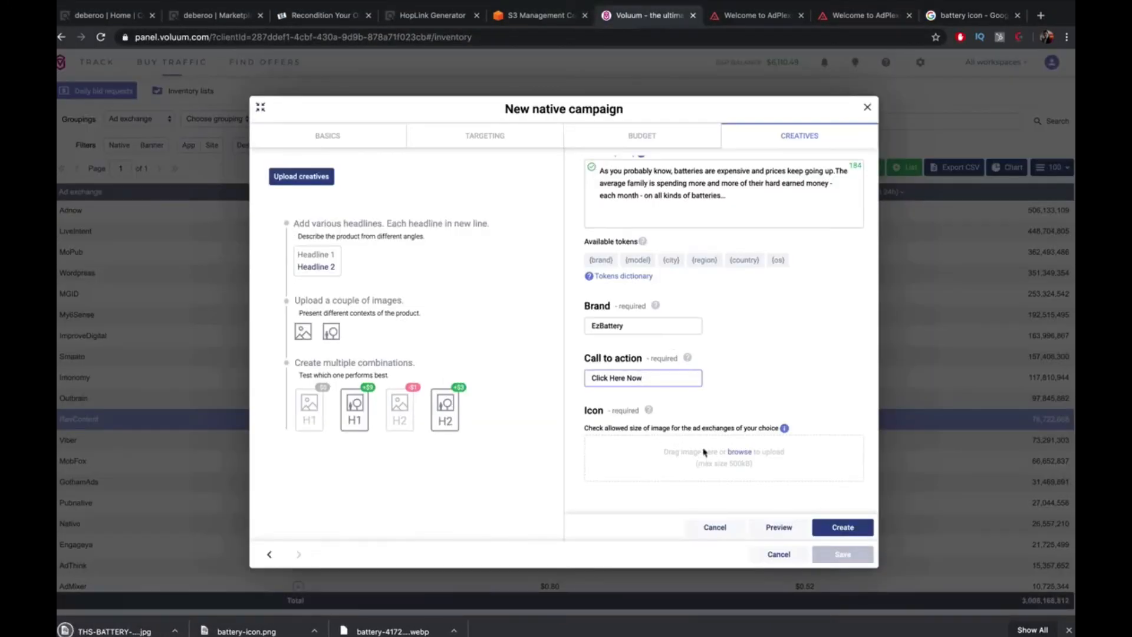
Upload THS-BATTERY-CIRCLE.jpg as the campaign icon
left_click(740, 452)
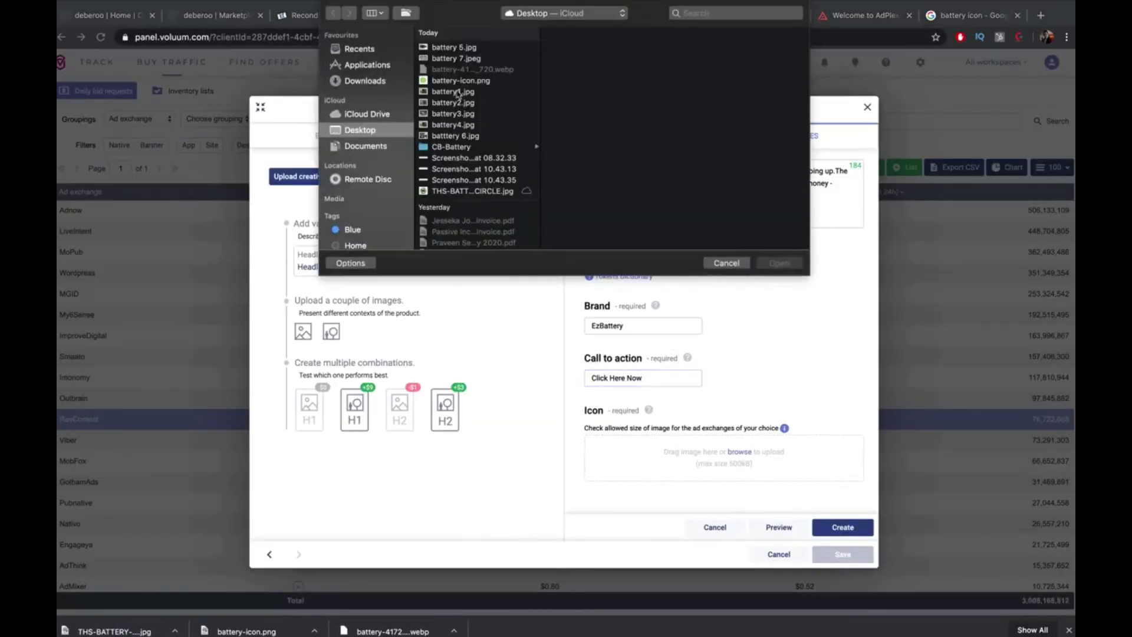
left_click(457, 92)
key("Up")
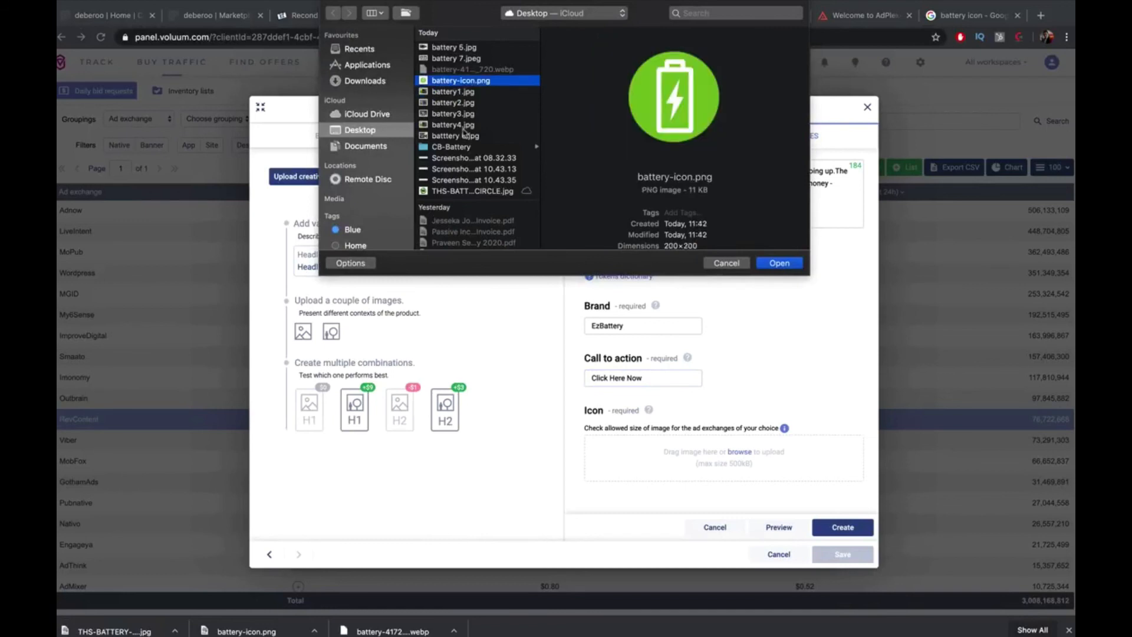
left_click(460, 125)
left_click(466, 191)
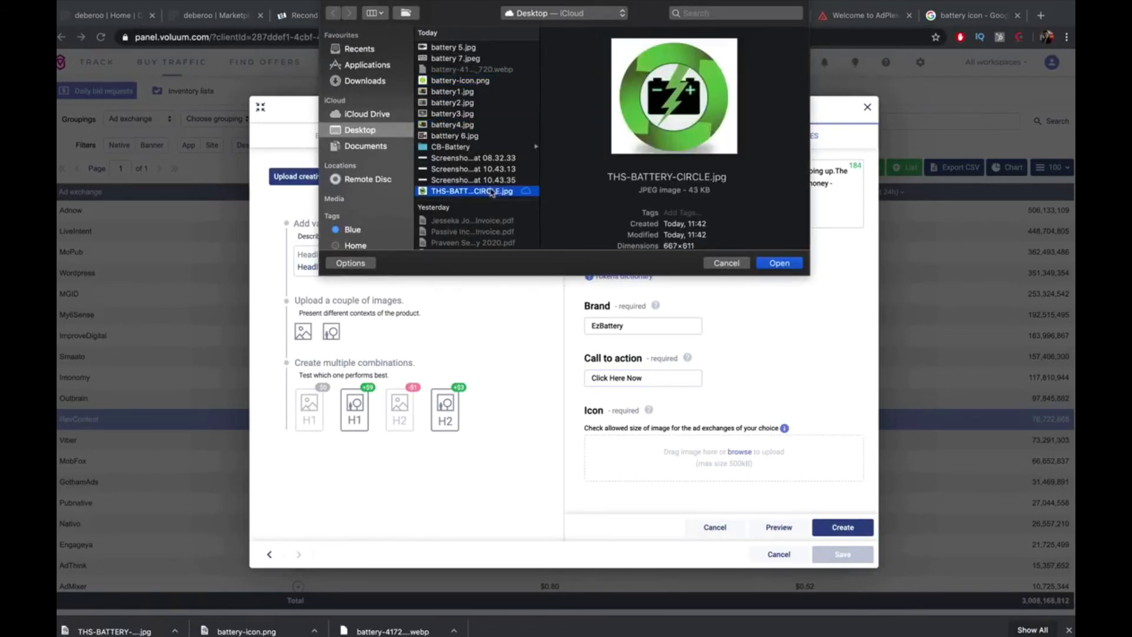
left_click(779, 263)
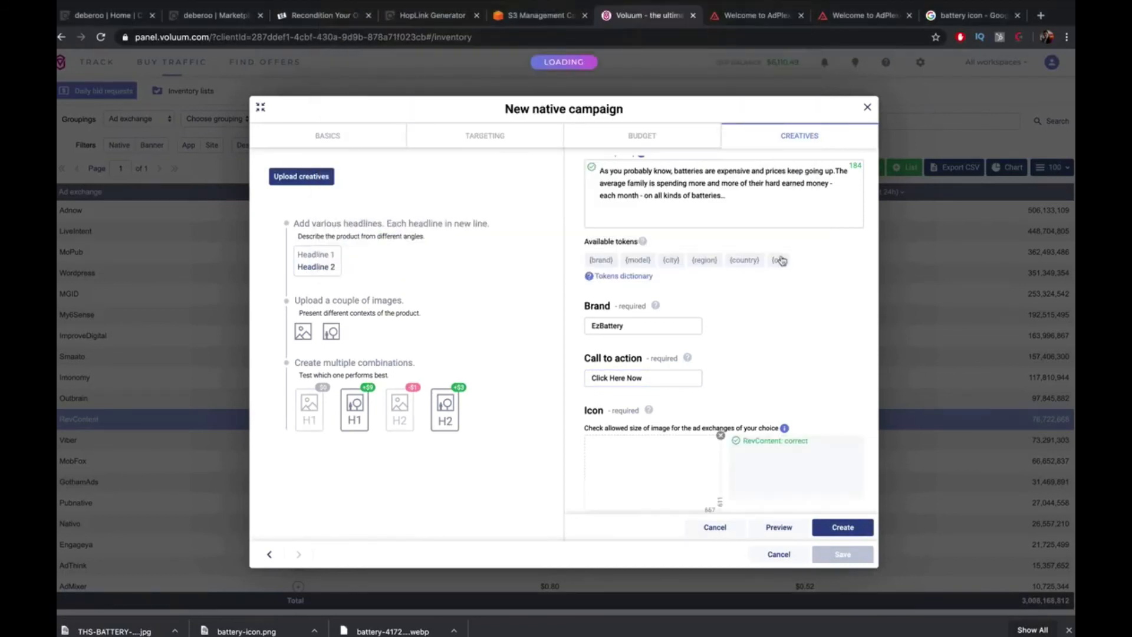
Preview the native ad in the In-feed and Recommendation widget layouts
scroll(781, 261, "down", 1)
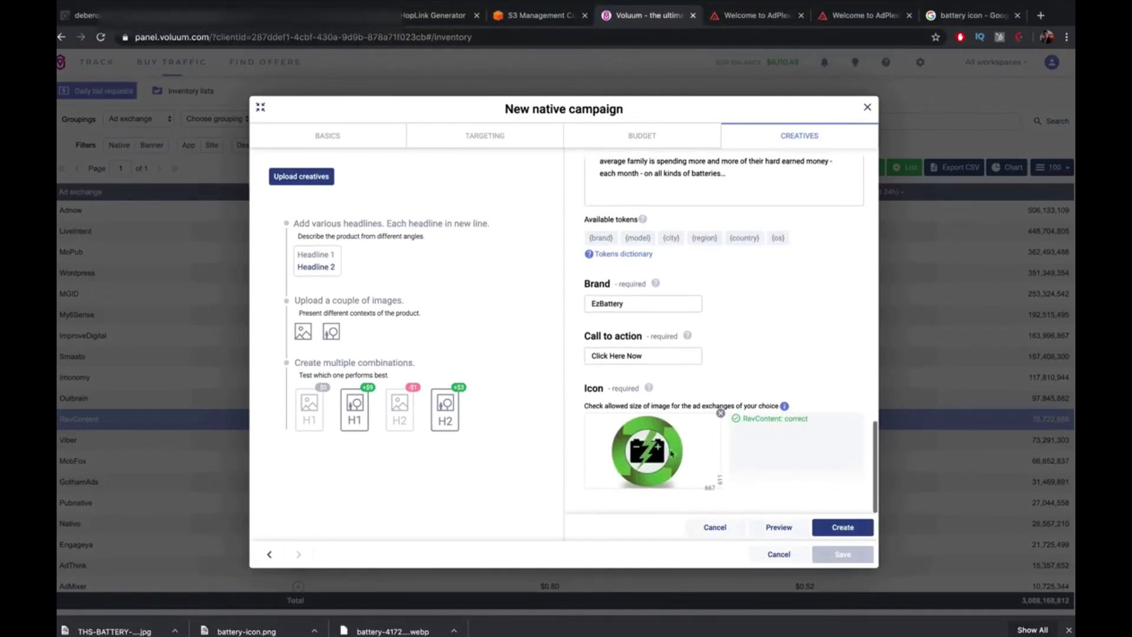
left_click(779, 527)
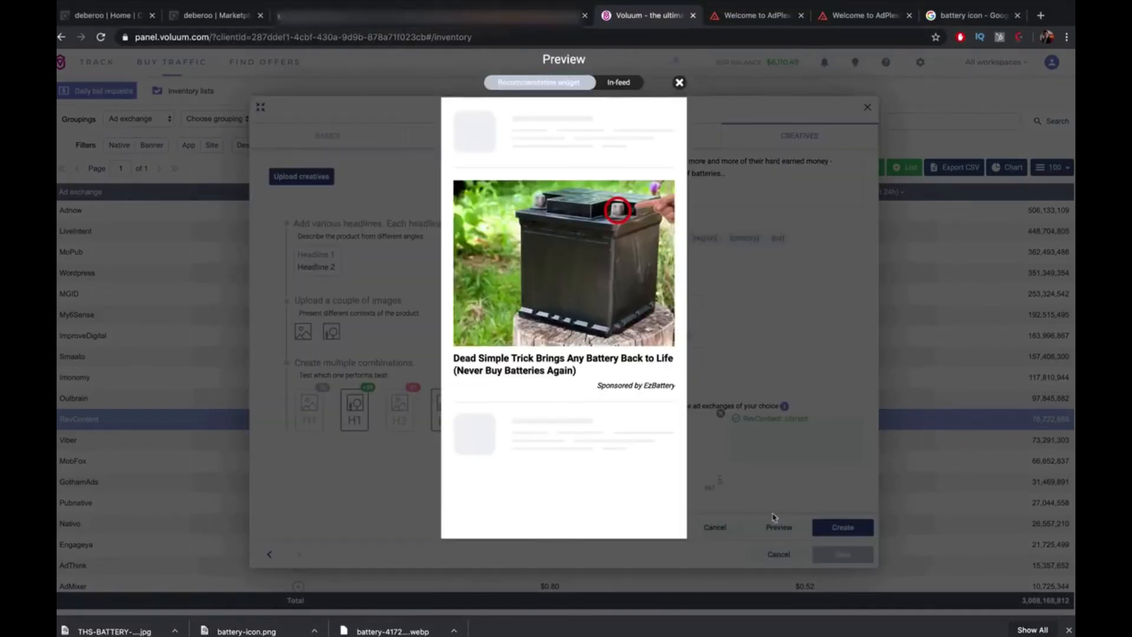
left_click(618, 84)
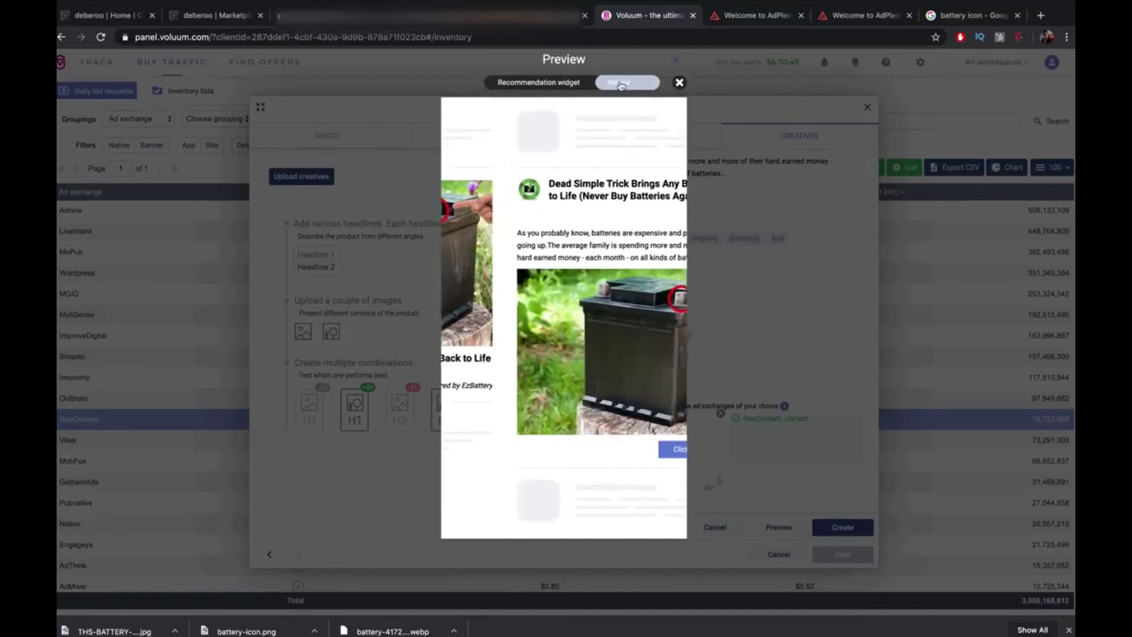
left_click(547, 83)
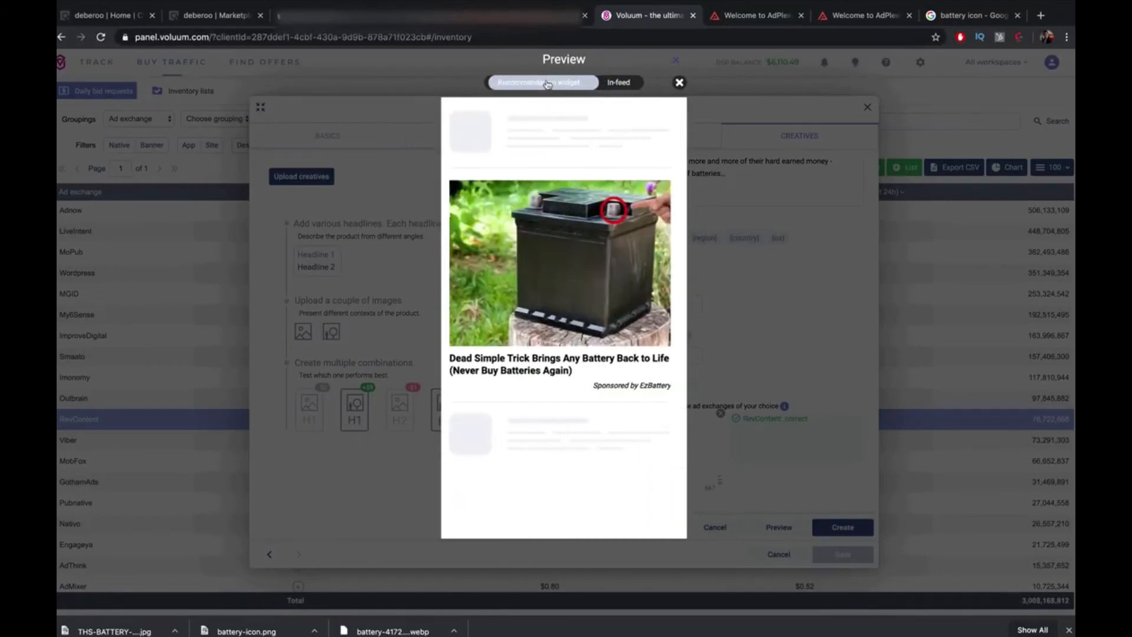
left_click(679, 82)
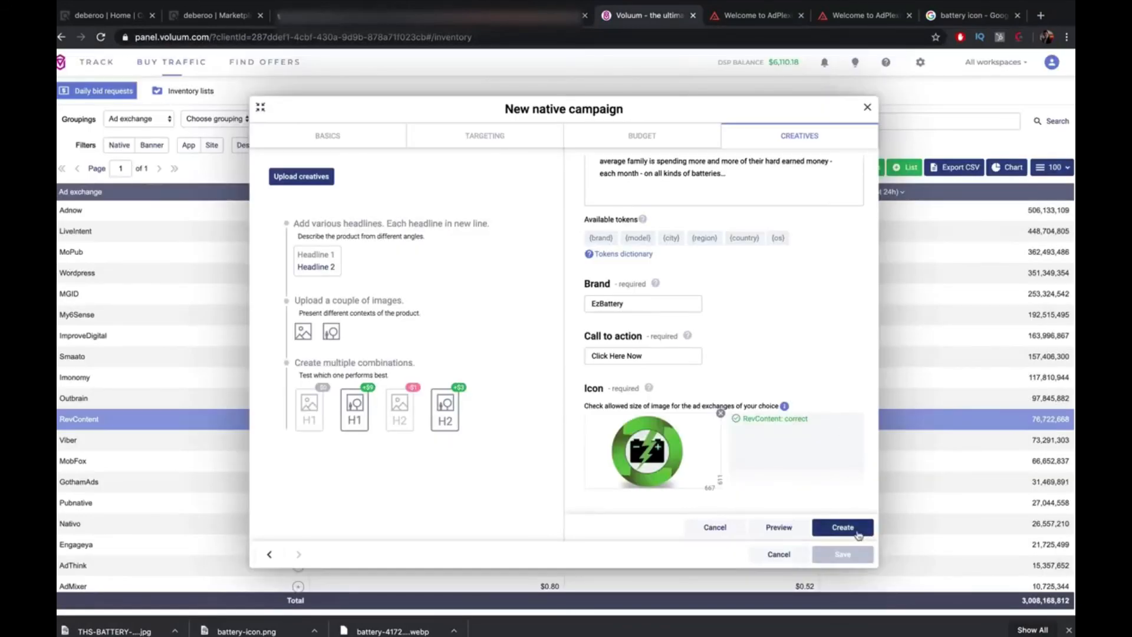
Create the campaign's ad creatives, review their previews, then go to ClickBank
left_click(856, 528)
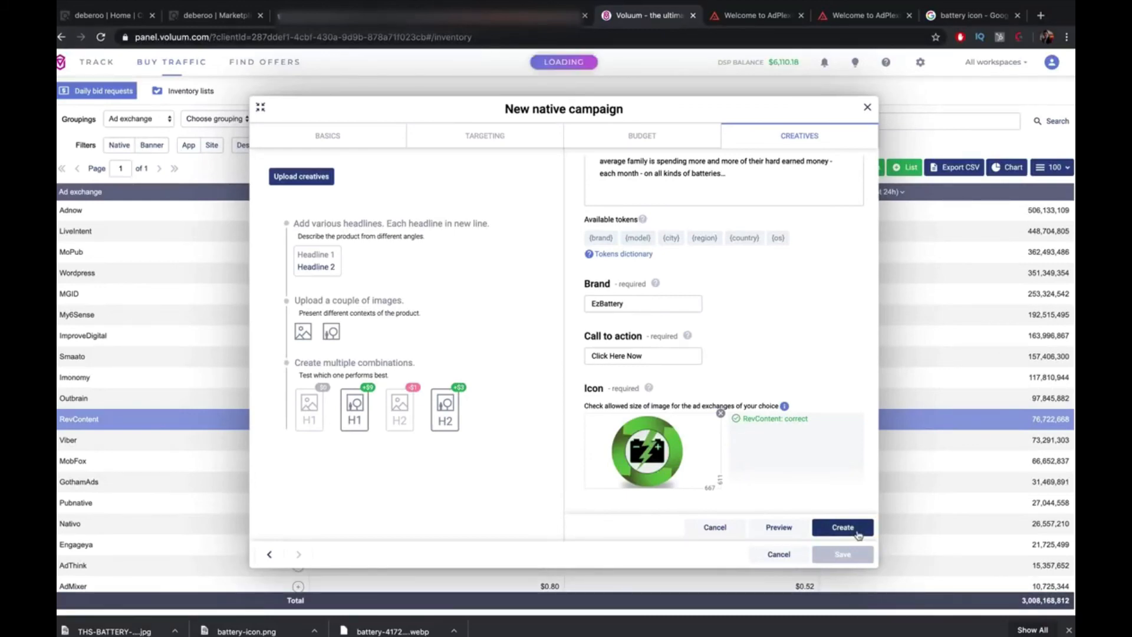
scroll(824, 489, "down", 3)
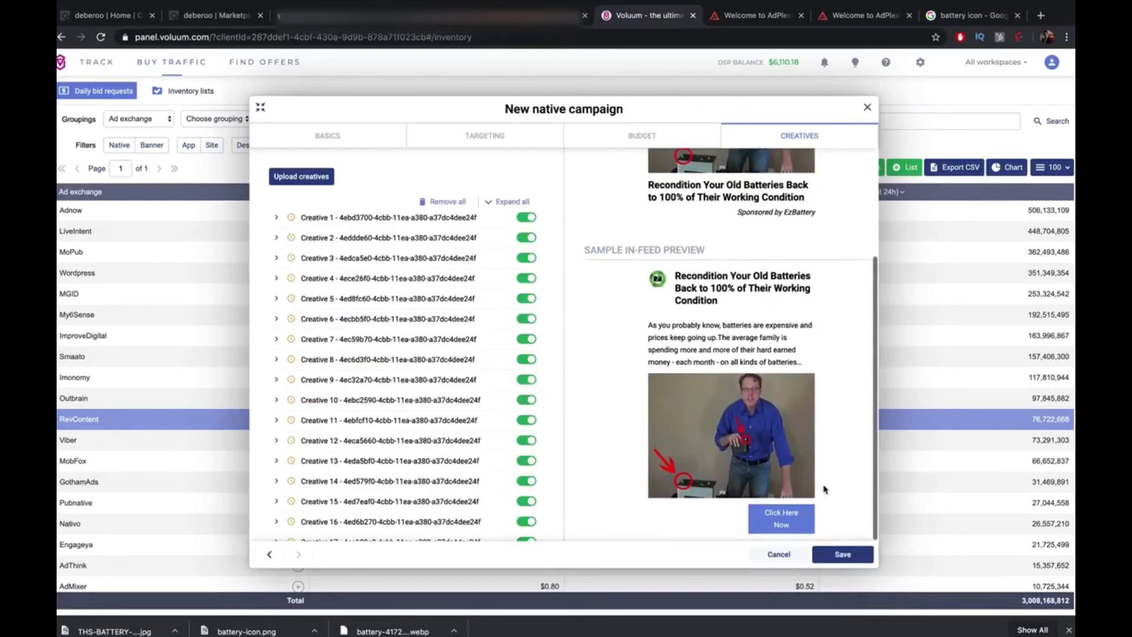
scroll(825, 489, "up", 3)
scroll(825, 489, "down", 3)
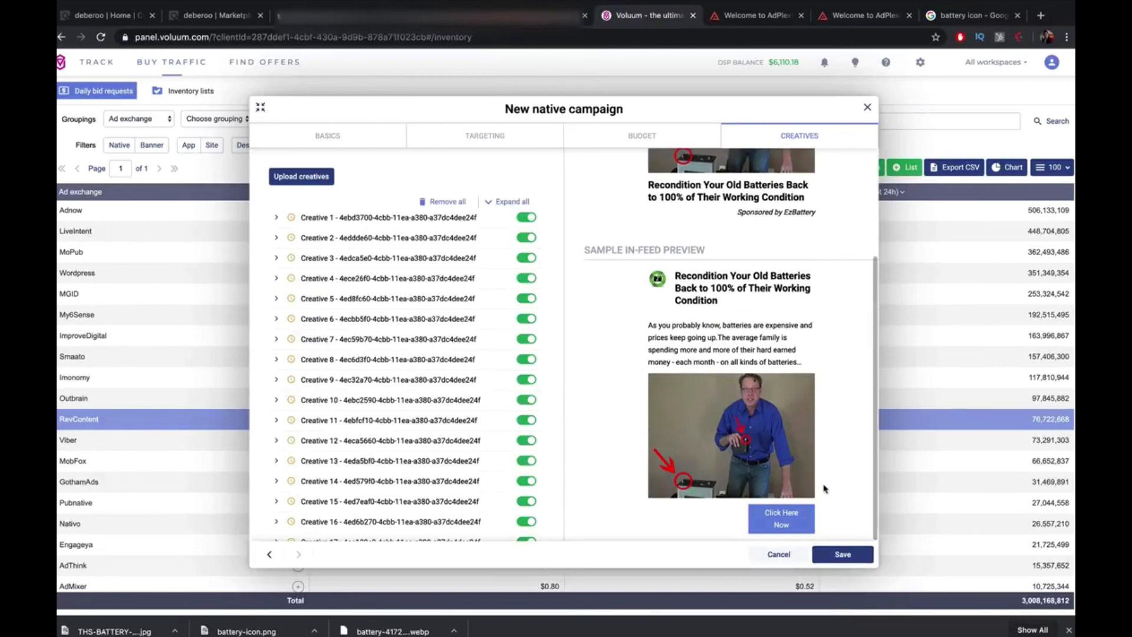
scroll(793, 466, "up", 3)
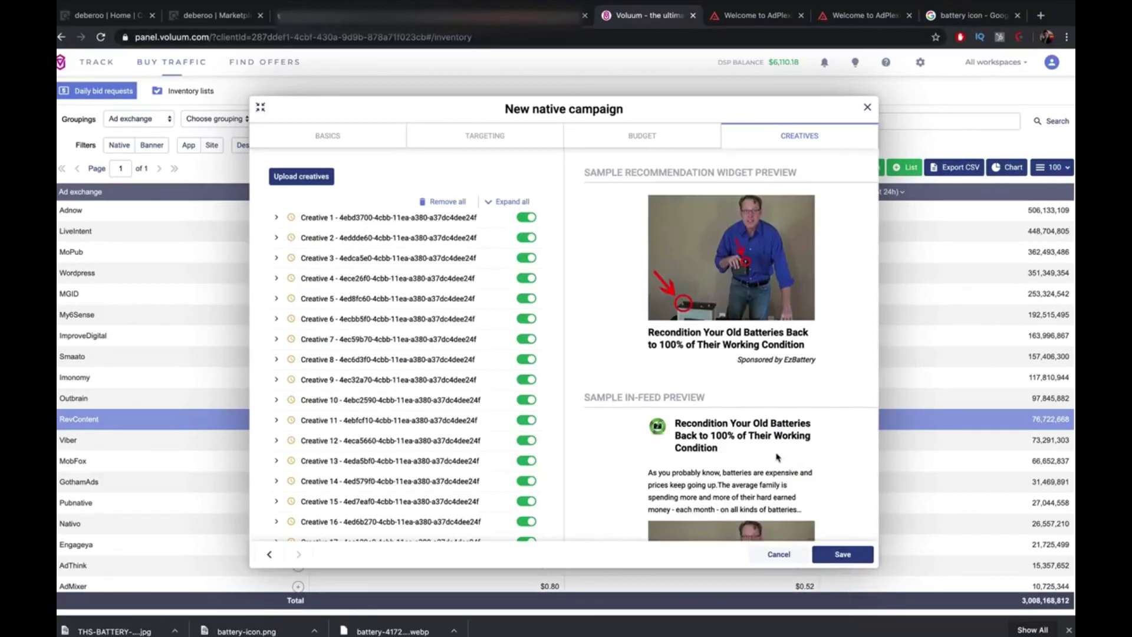
left_click(88, 15)
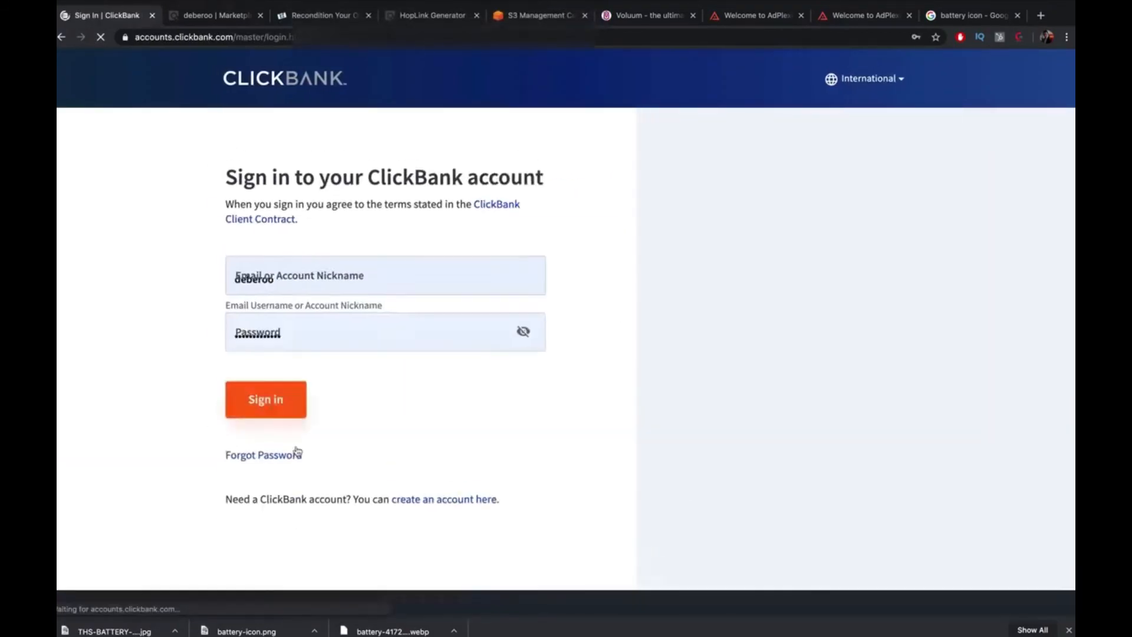
Sign in to ClickBank with the saved account nickname and password
left_click(295, 452)
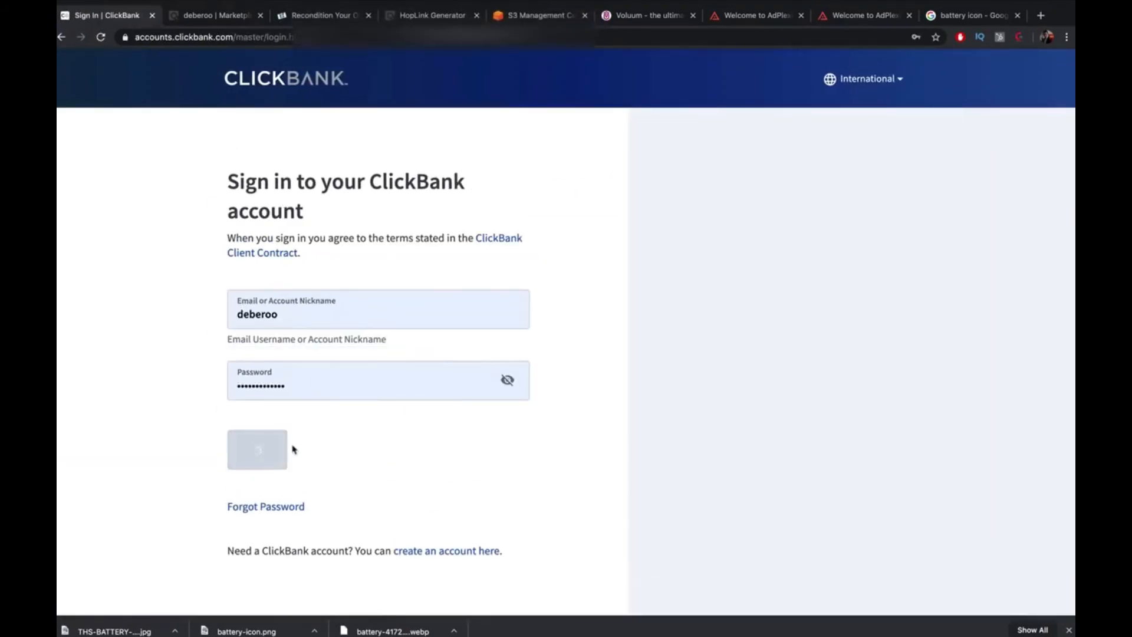